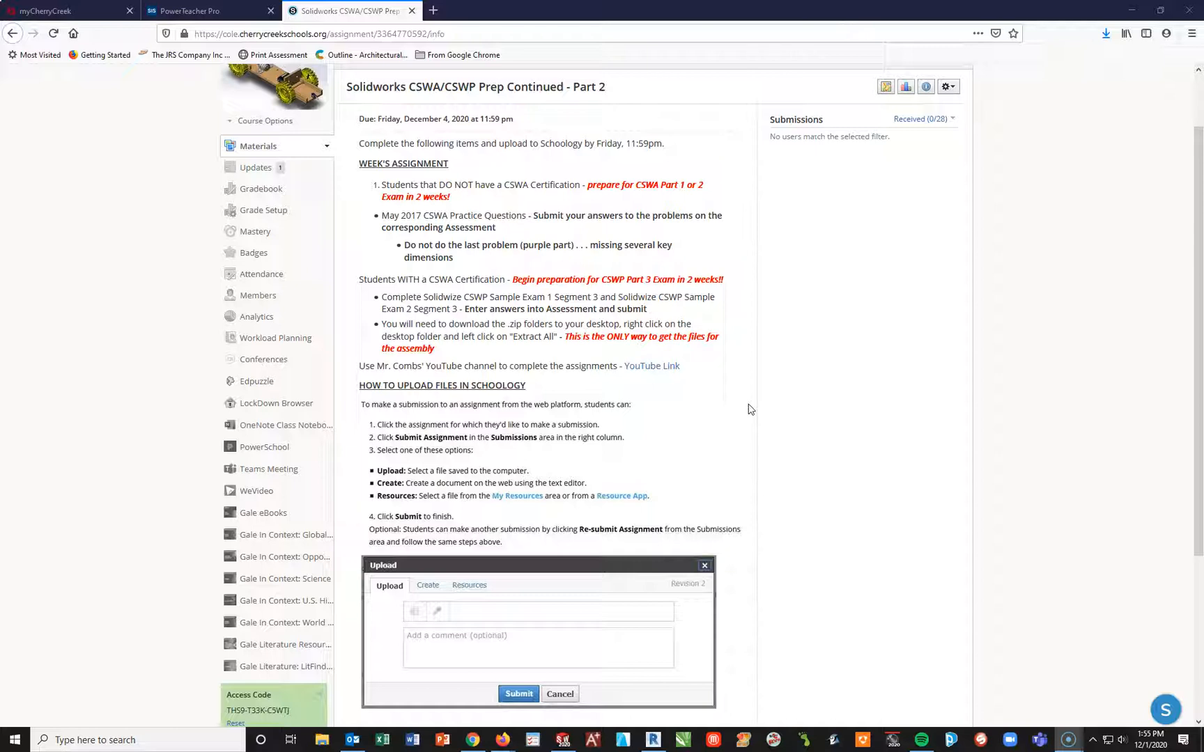
# Open the assignment attachment SolidWize CSWP Sample Exam 2 Segment 3.pdf with Adobe Acrobat Reader DC and collapse the tool list beside the page.
pyautogui.scroll(-4, 557, 467)
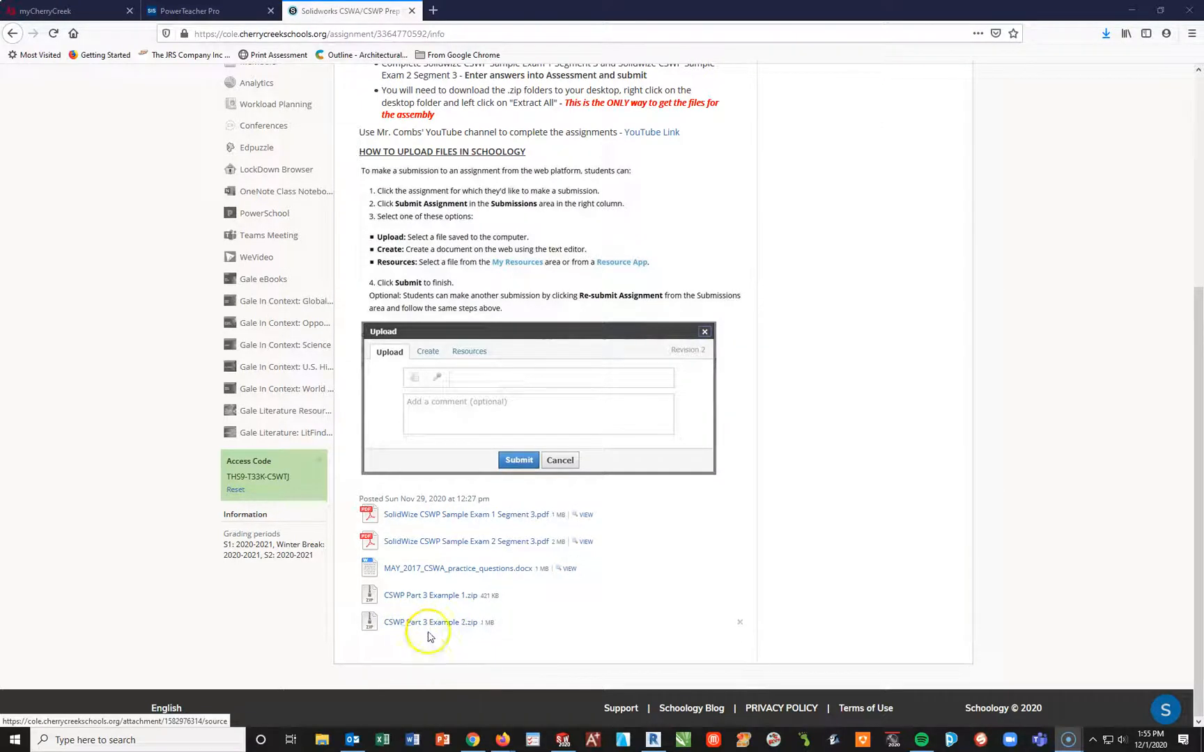
pyautogui.click(473, 542)
pyautogui.click(521, 384)
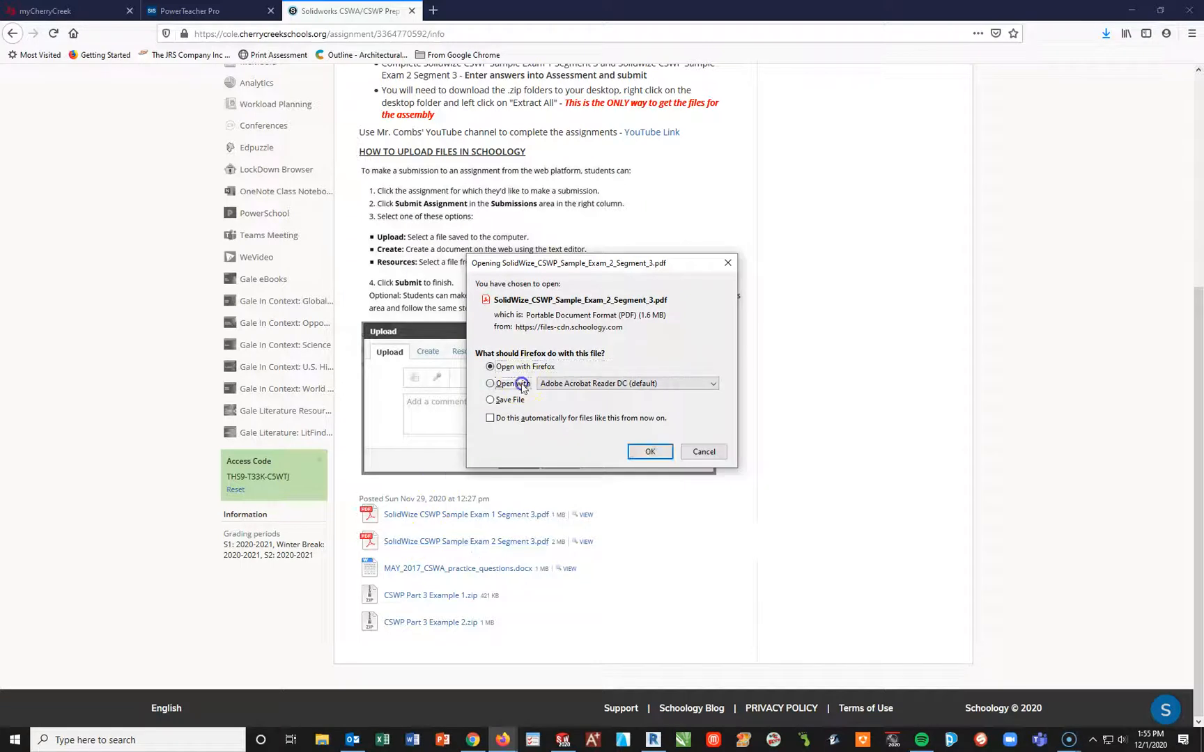
pyautogui.click(650, 451)
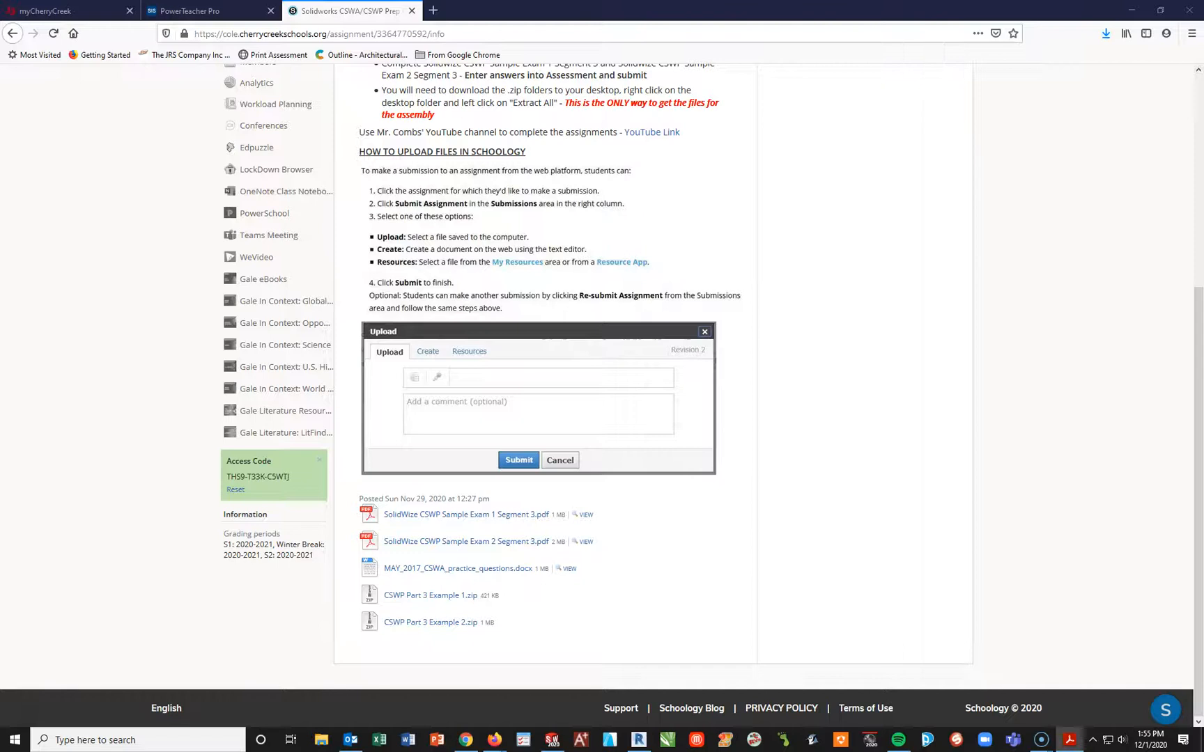
pyautogui.click(772, 29)
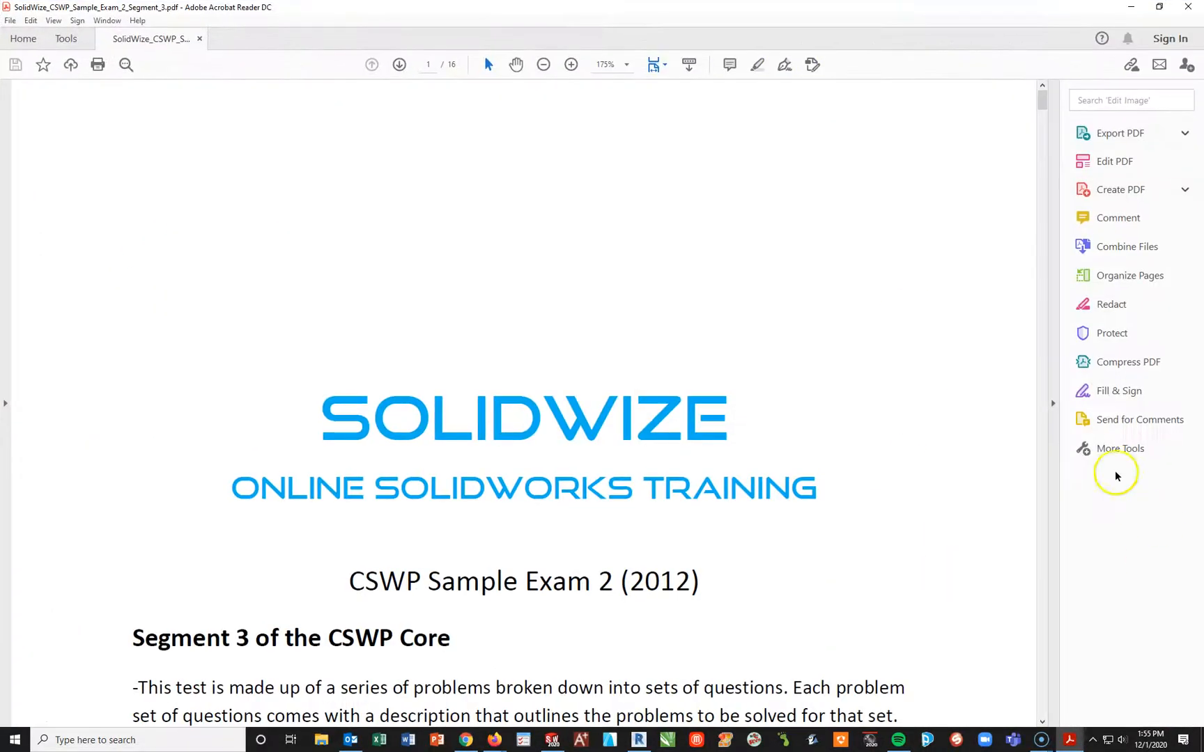
pyautogui.click(1053, 403)
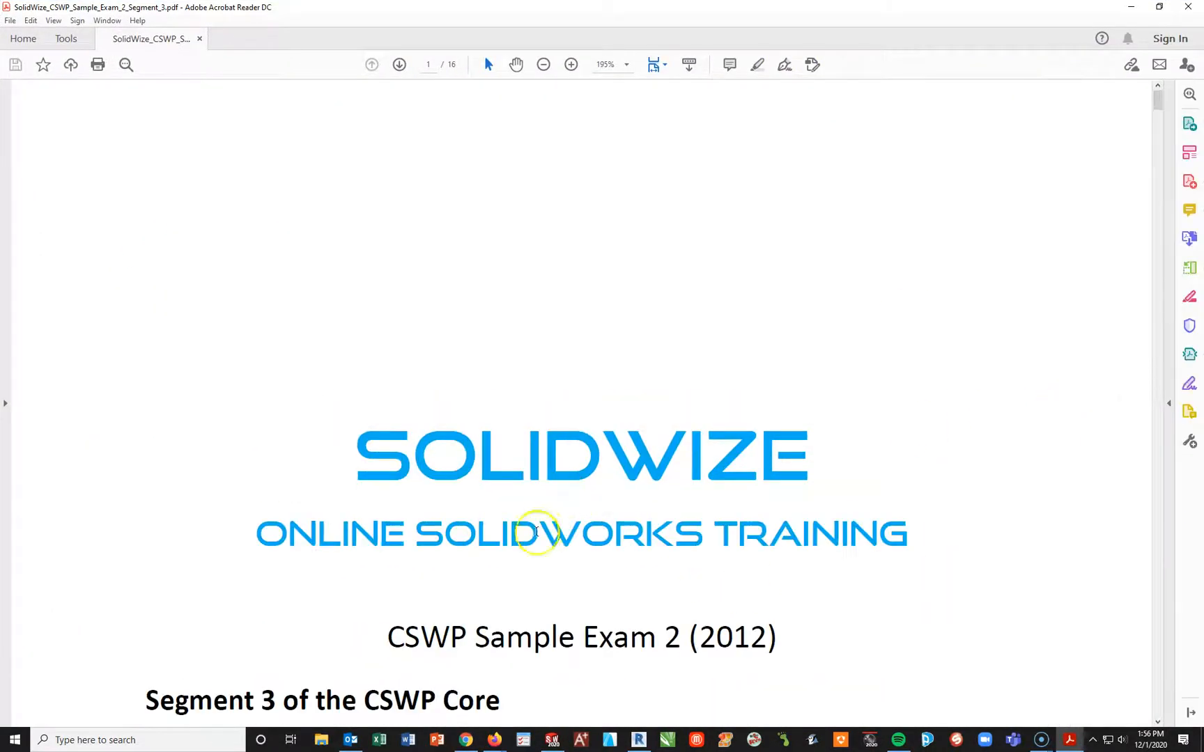
# Look at the exam's Question 1 specifications for the base part.
pyautogui.scroll(-15, 545, 516)
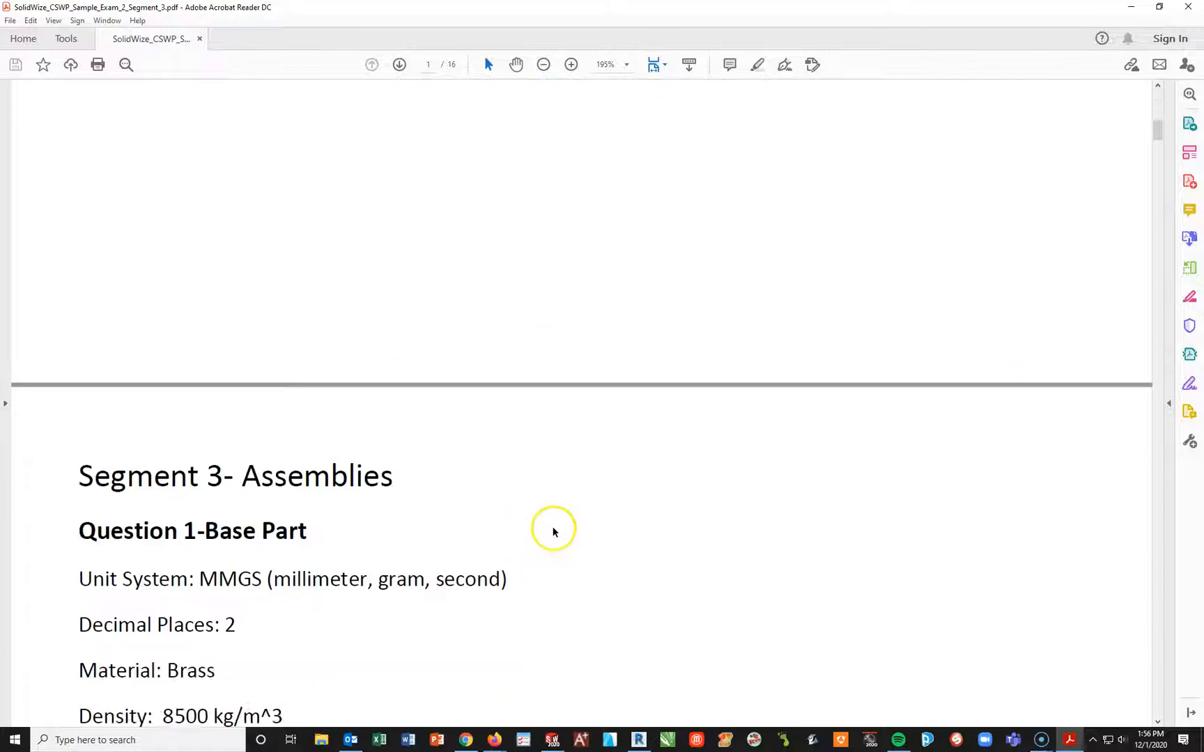
pyautogui.scroll(-9, 554, 530)
pyautogui.scroll(-1, 567, 510)
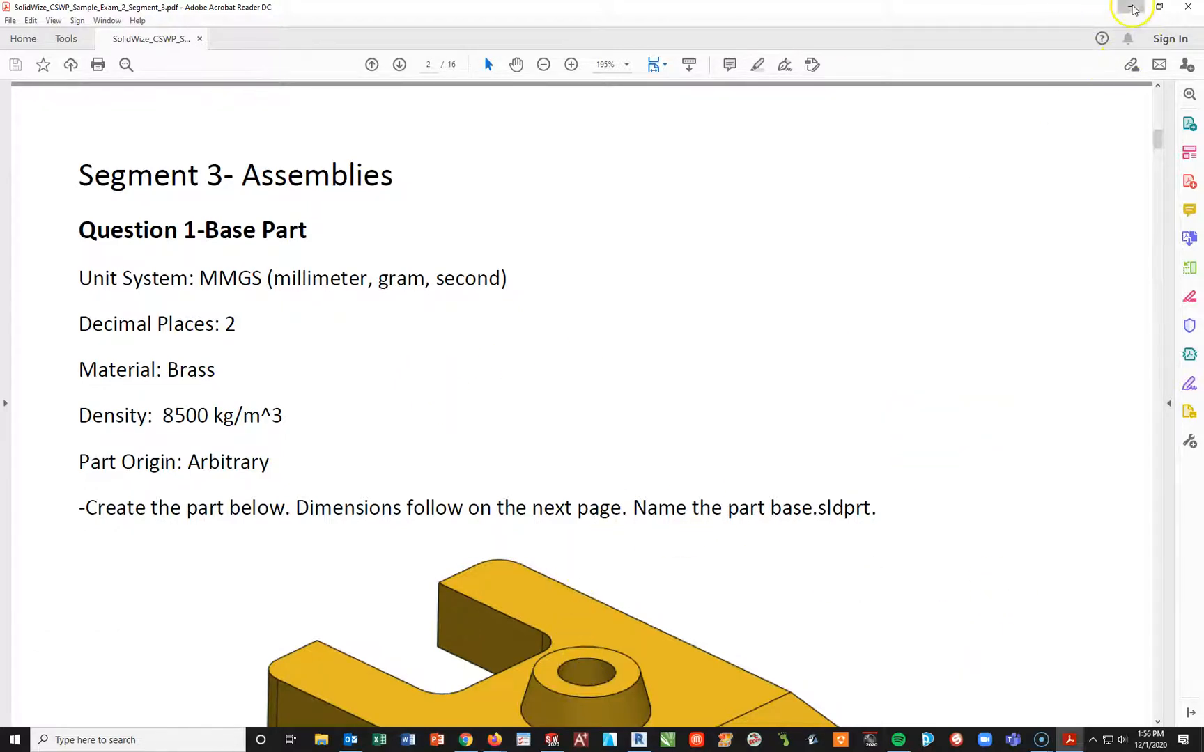
# Return to the assignment page in Firefox and save CSWP_Part_3_Example_2.zip to the Desktop.
pyautogui.click(1131, 7)
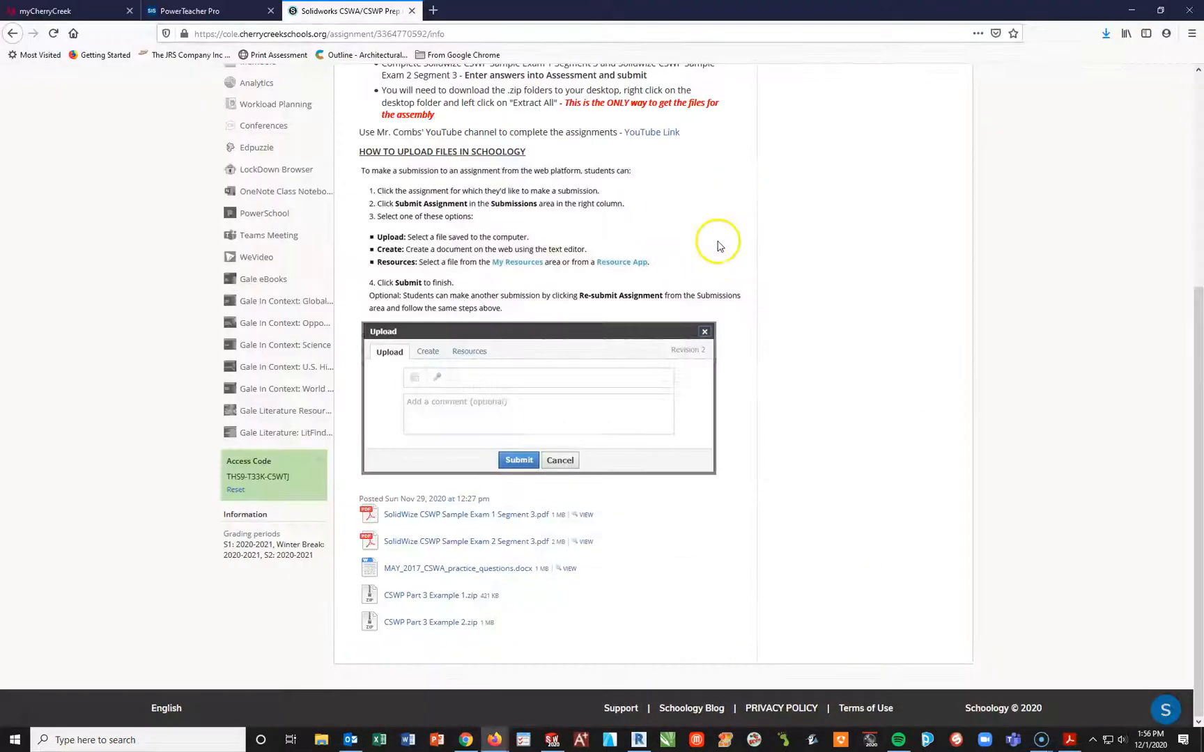
pyautogui.click(393, 622)
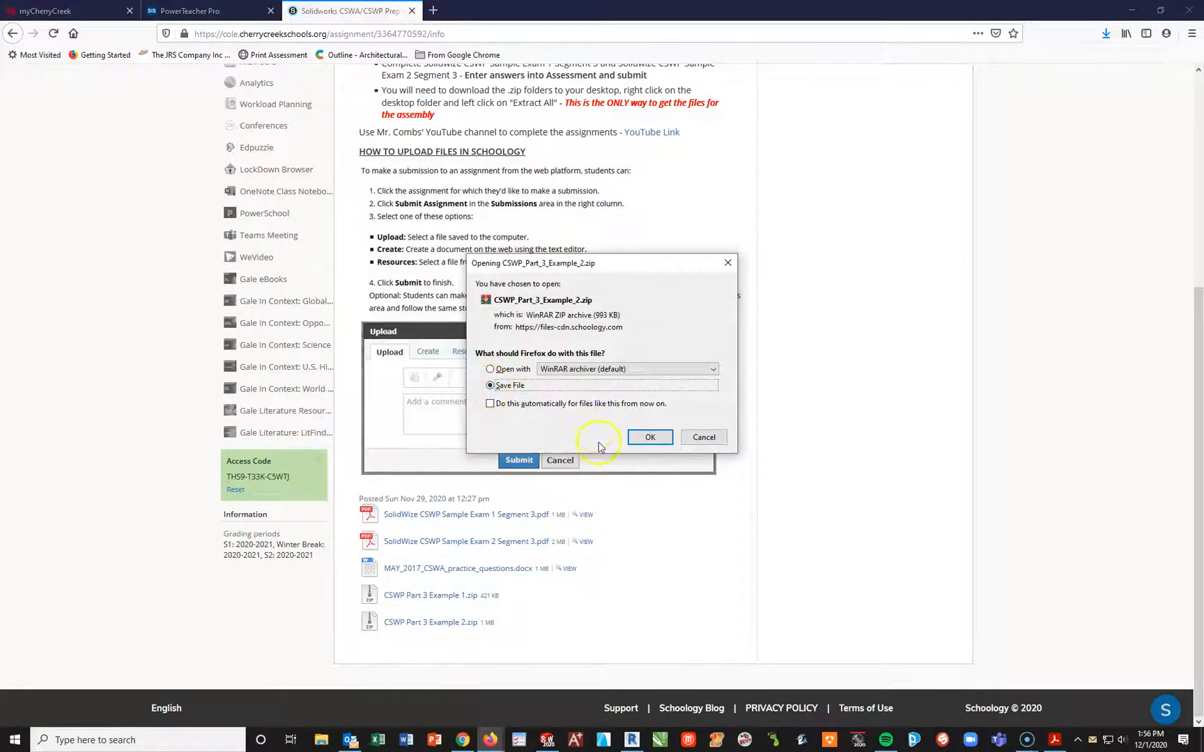
pyautogui.click(650, 437)
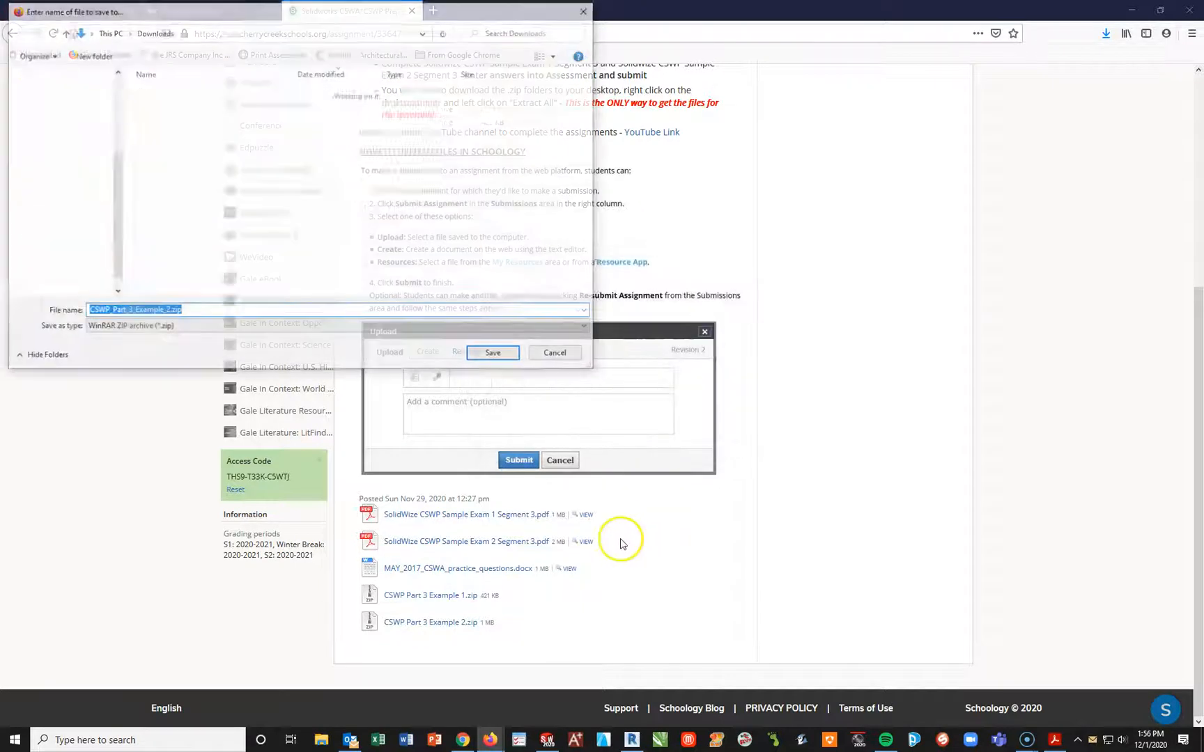
pyautogui.click(51, 127)
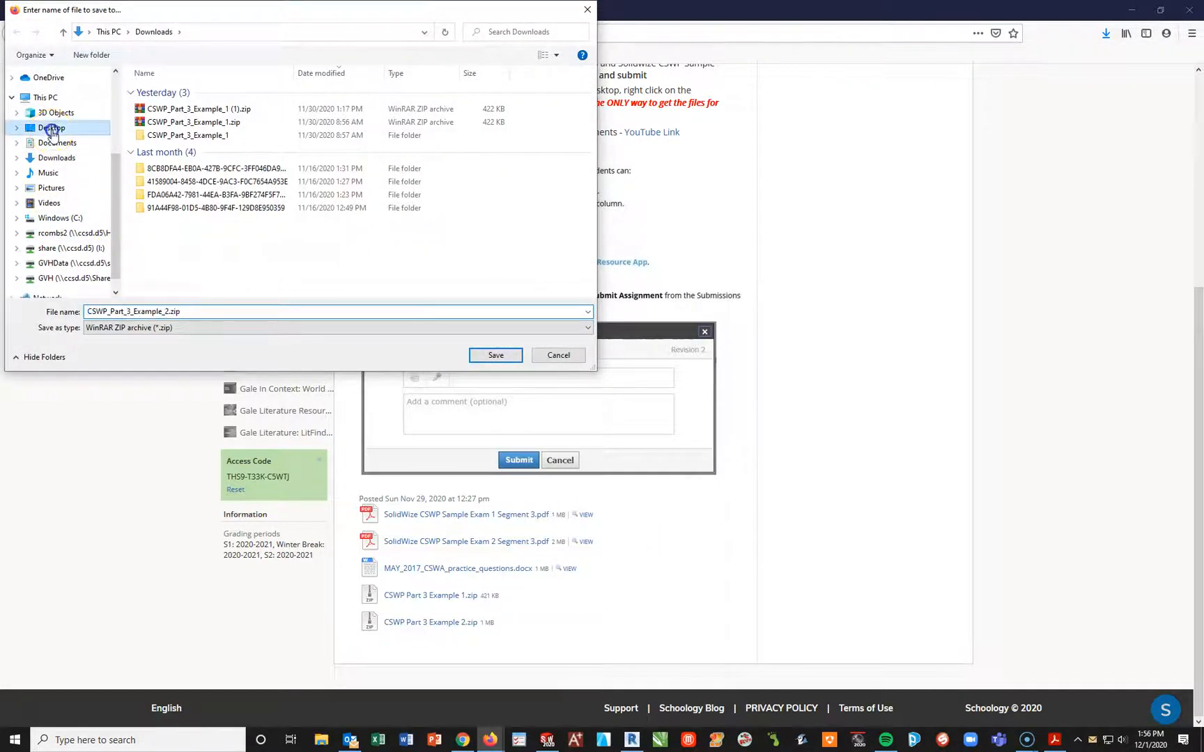
pyautogui.click(497, 355)
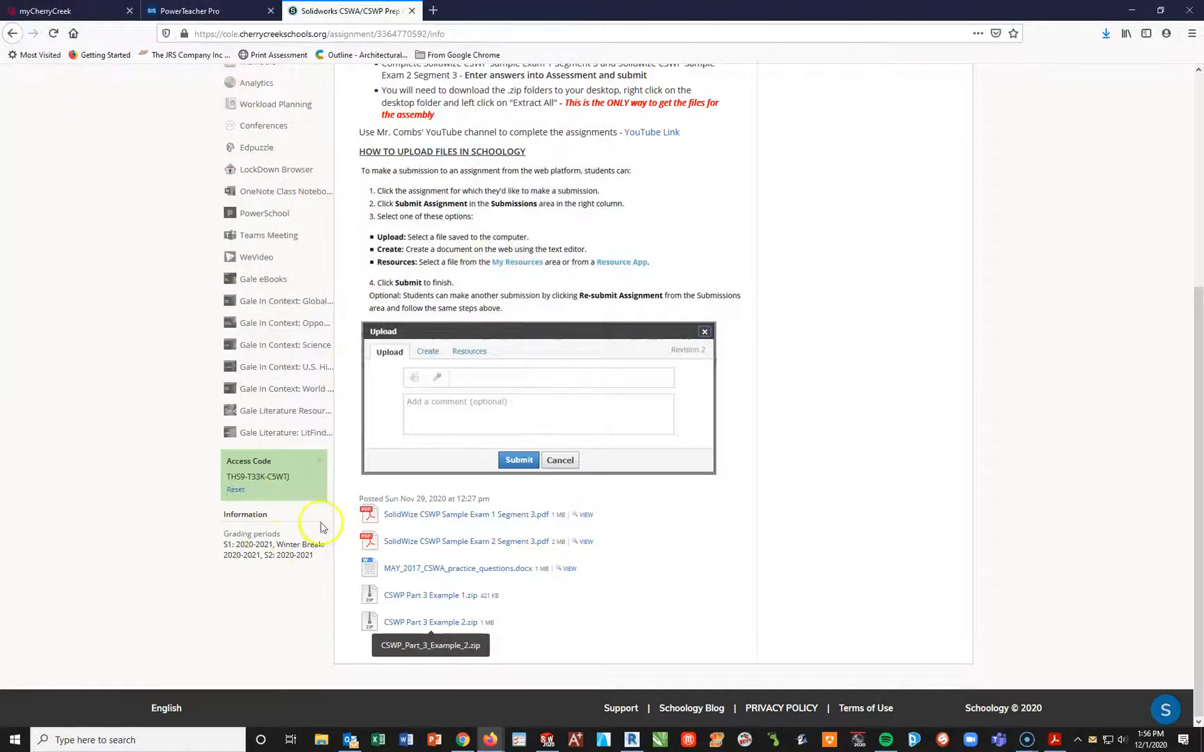
# Extract the downloaded CSWP_Part_3_Example_2.zip on the desktop into its own CSWP_Part_3_Example_2 folder with WinRAR.
pyautogui.click(1133, 10)
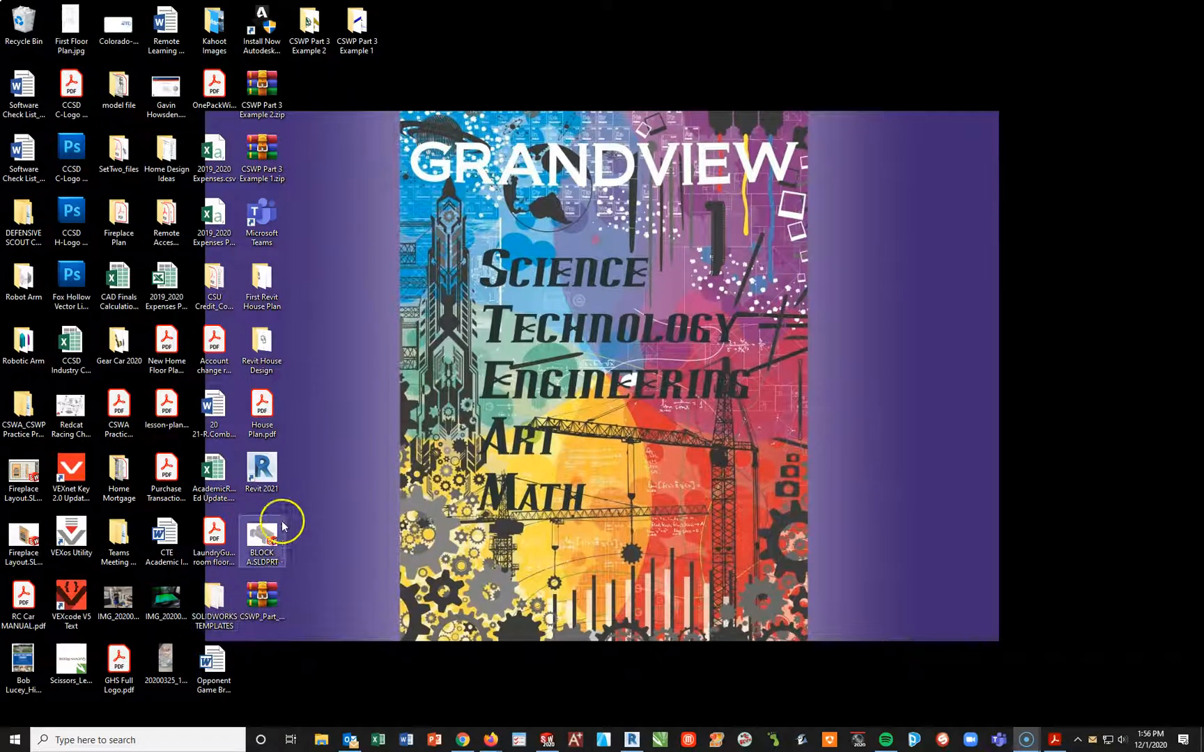
pyautogui.click(274, 594)
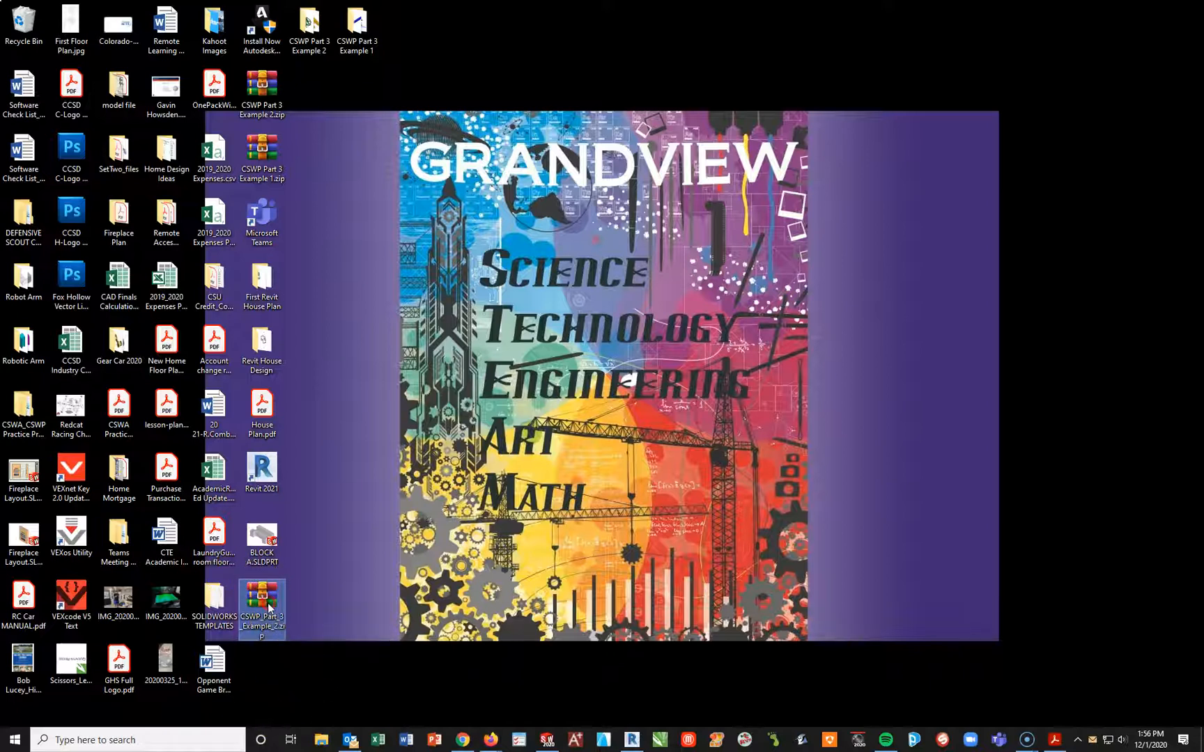
pyautogui.rightClick(270, 608)
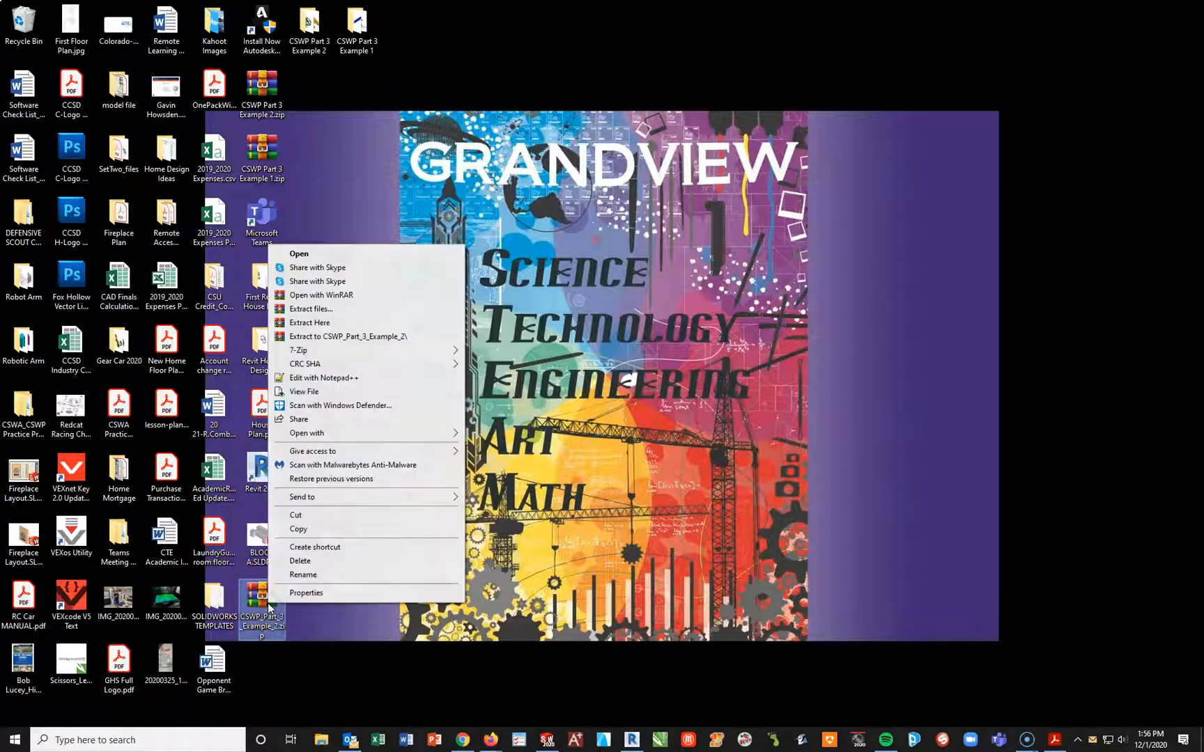
pyautogui.click(331, 313)
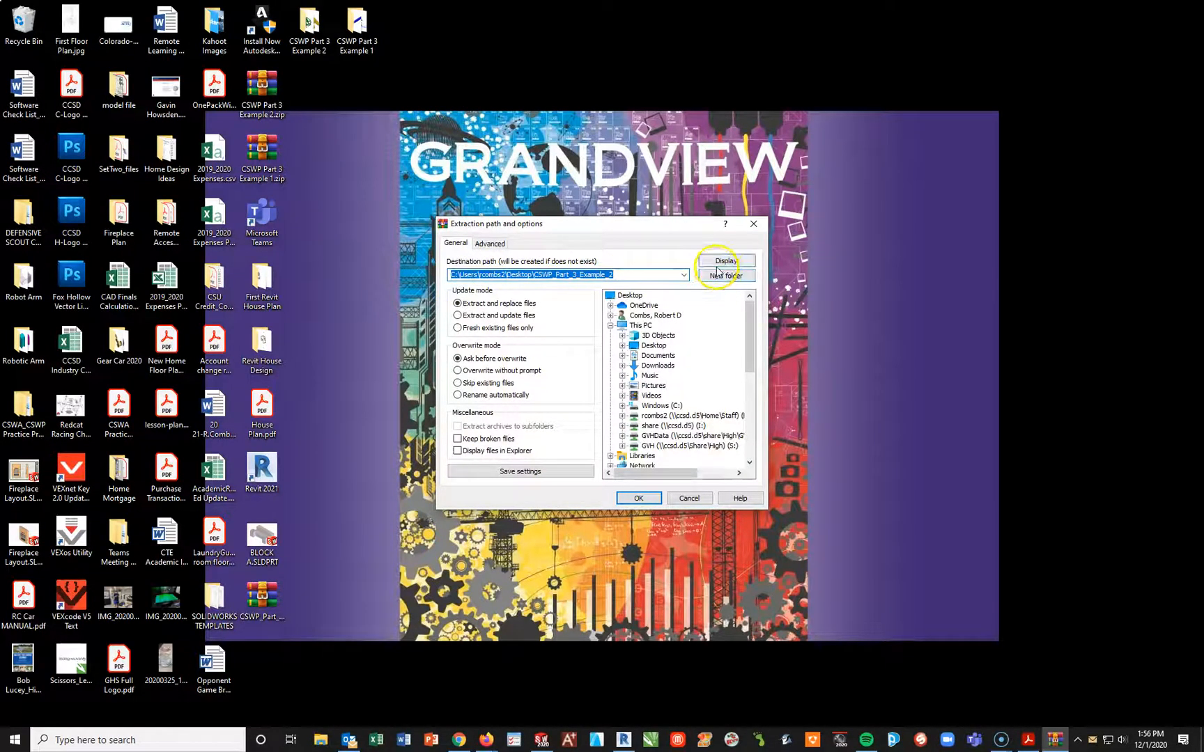
pyautogui.click(635, 497)
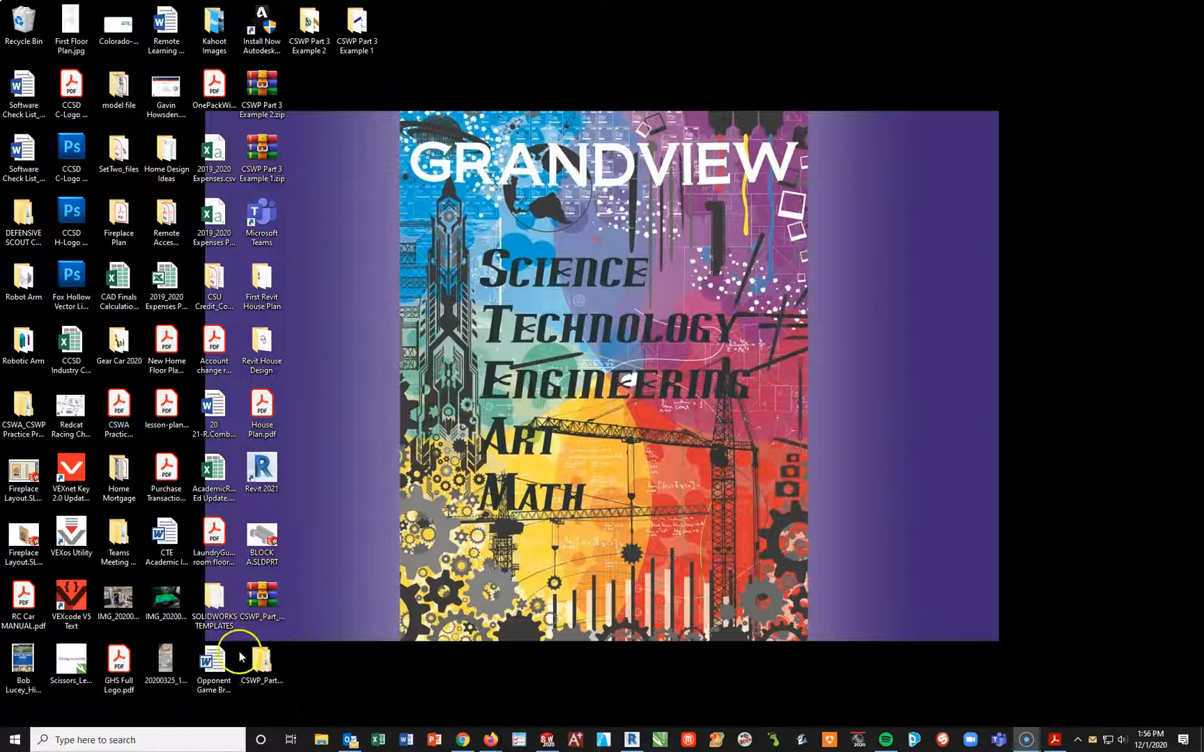
# Check the SOLIDWORKS files inside the extracted CSWP Part 3 Example 2 folder and close its window.
pyautogui.doubleClick(283, 658)
pyautogui.click(487, 352)
pyautogui.doubleClick(497, 354)
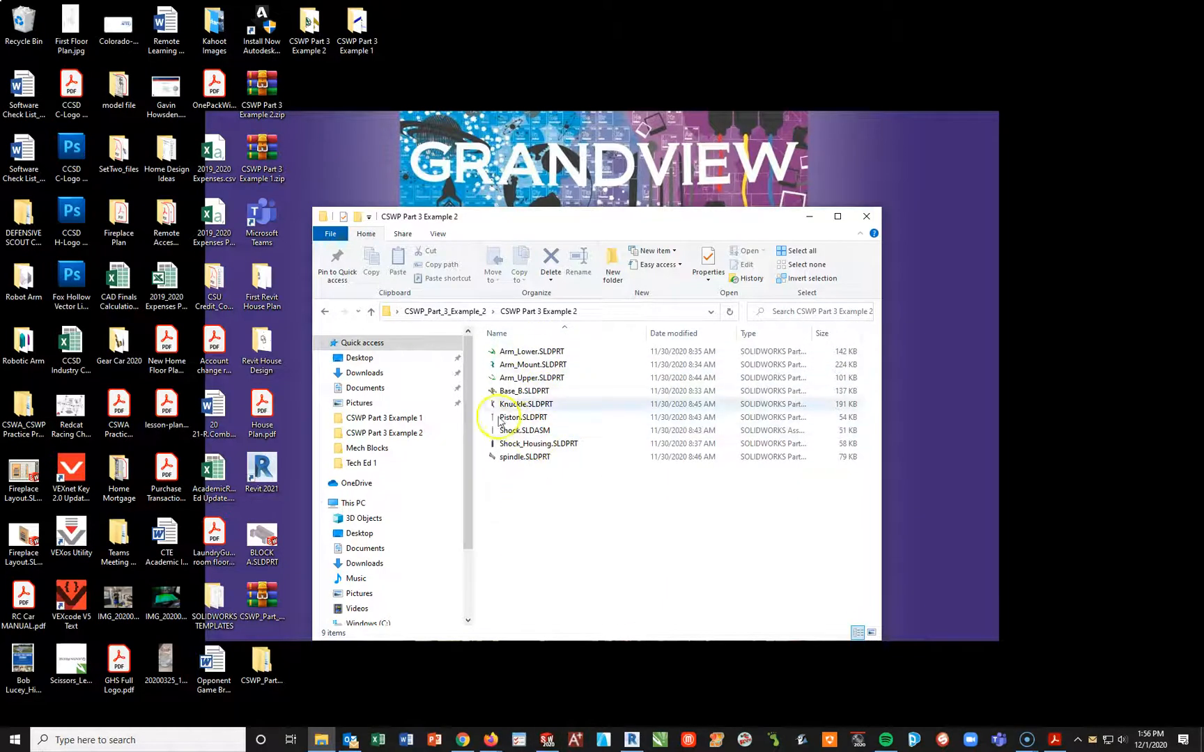
pyautogui.click(866, 216)
# Bring up SOLIDWORKS, switch back to the exam PDF in Acrobat Reader, and preview Questions 1 to 5, including collision detection.
pyautogui.click(550, 740)
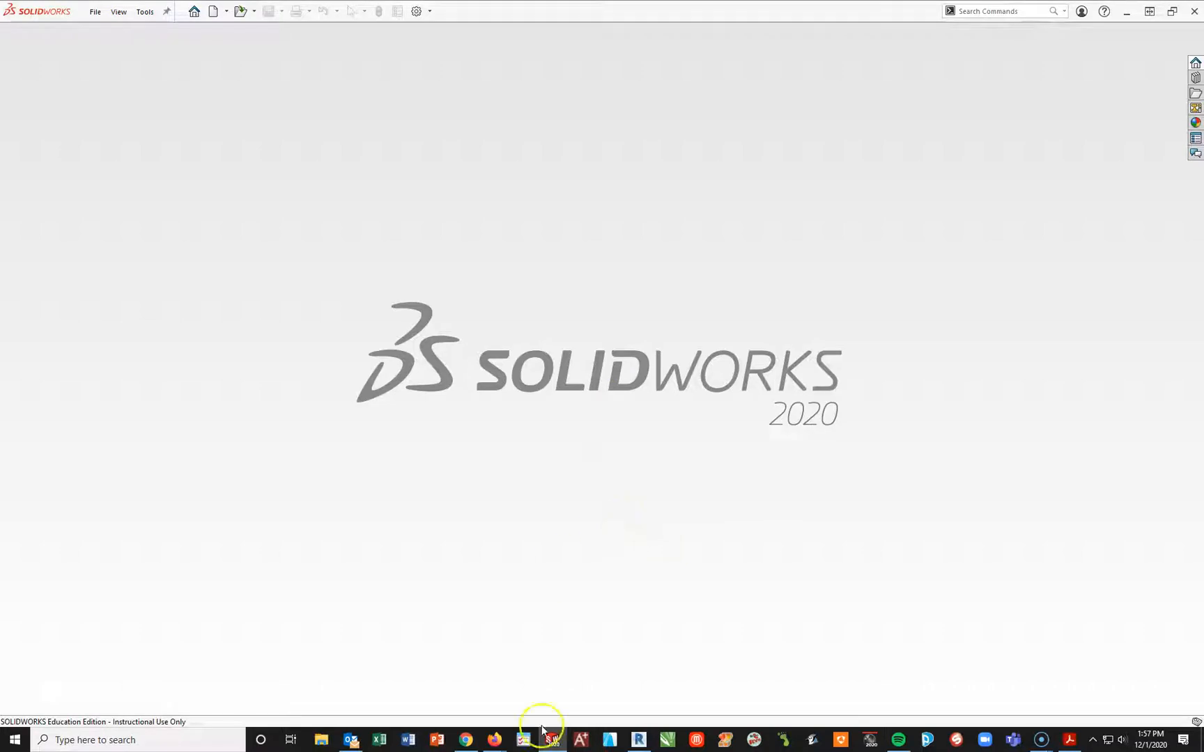
pyautogui.click(1069, 740)
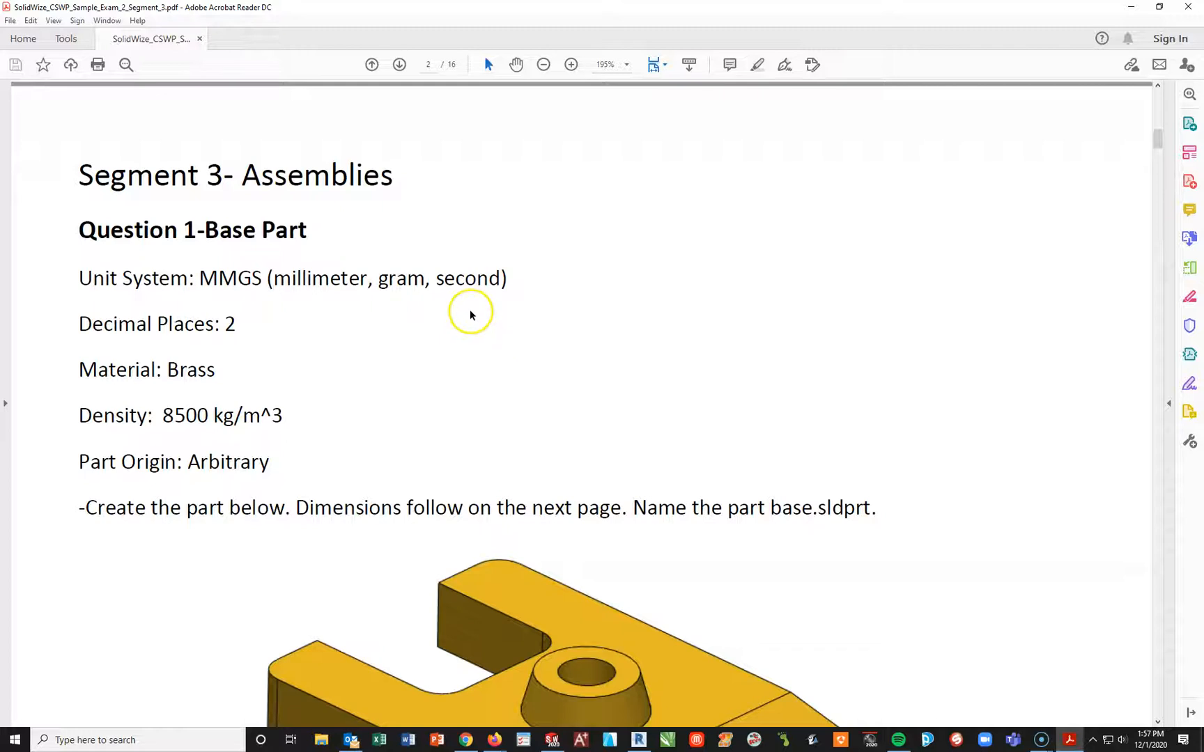
pyautogui.scroll(-10, 471, 315)
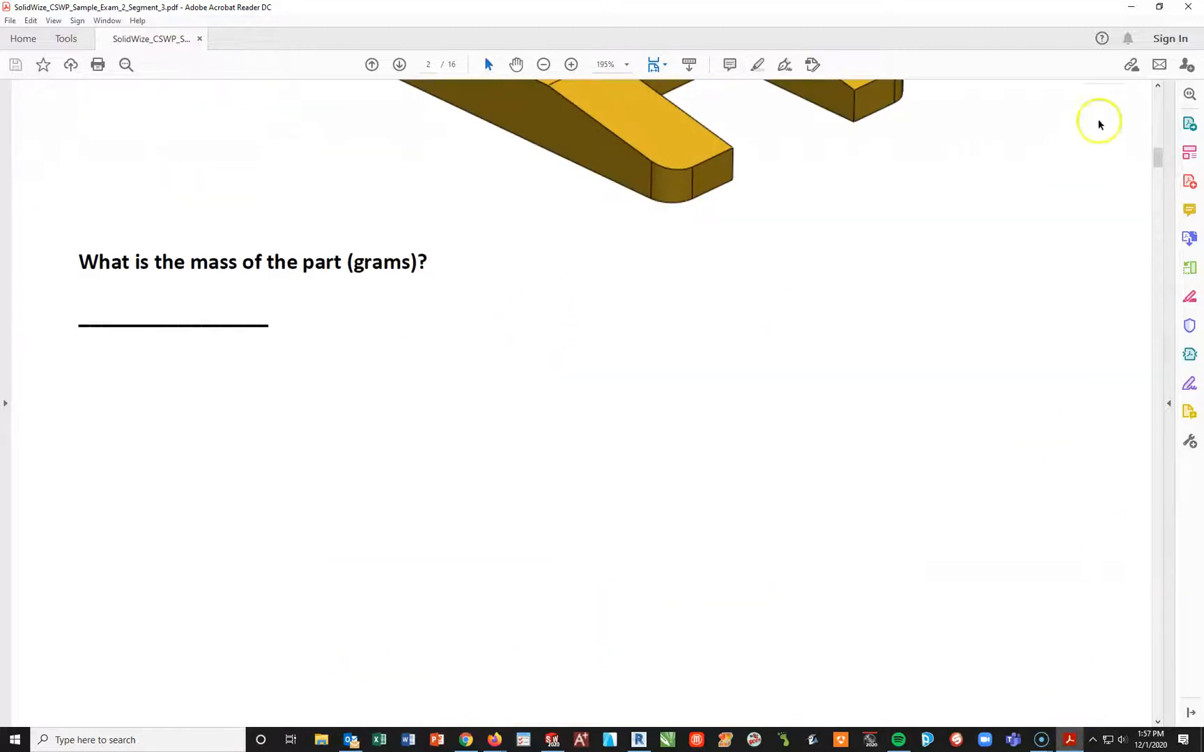
pyautogui.click(543, 65)
pyautogui.click(543, 65)
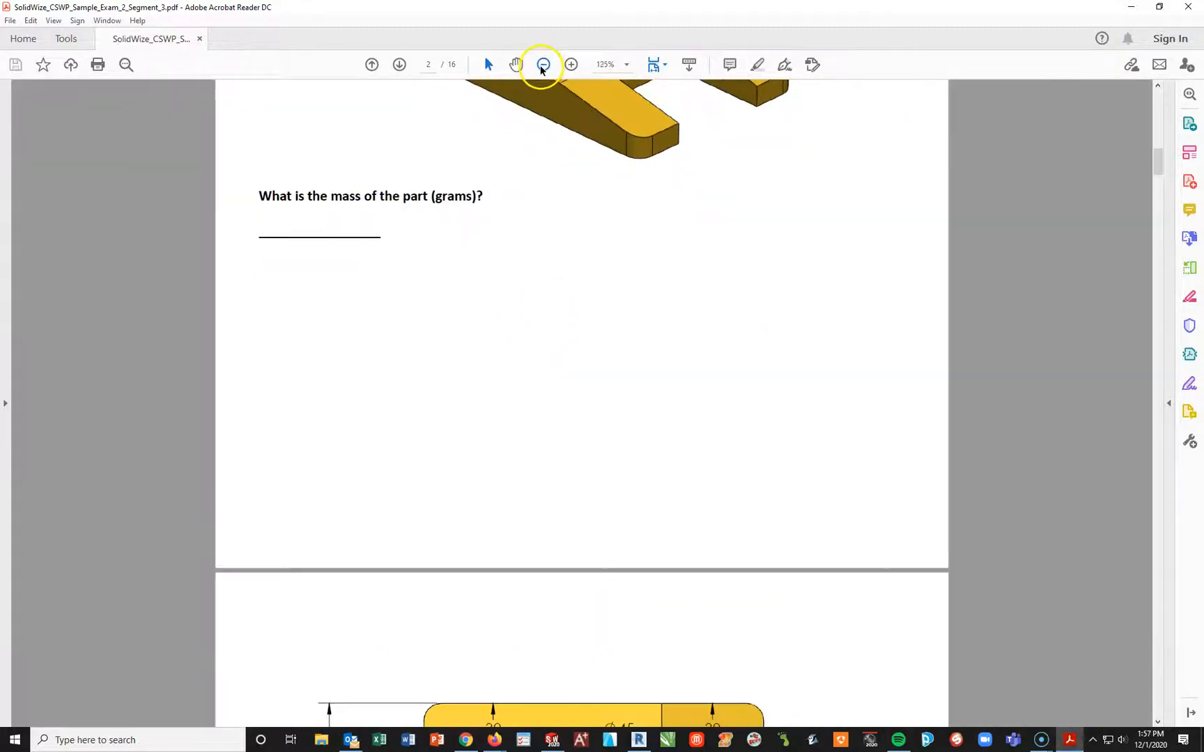
pyautogui.scroll(-5, 723, 368)
pyautogui.scroll(-15, 564, 495)
pyautogui.scroll(-15, 574, 491)
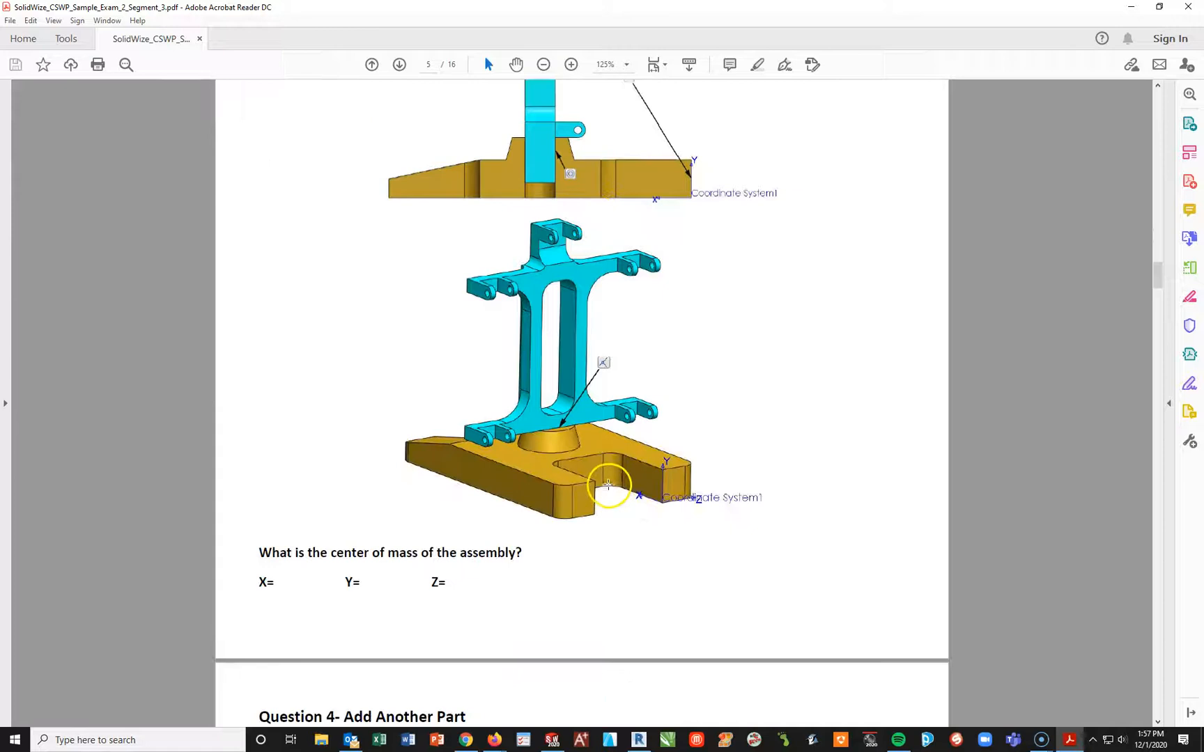
pyautogui.scroll(-13, 623, 483)
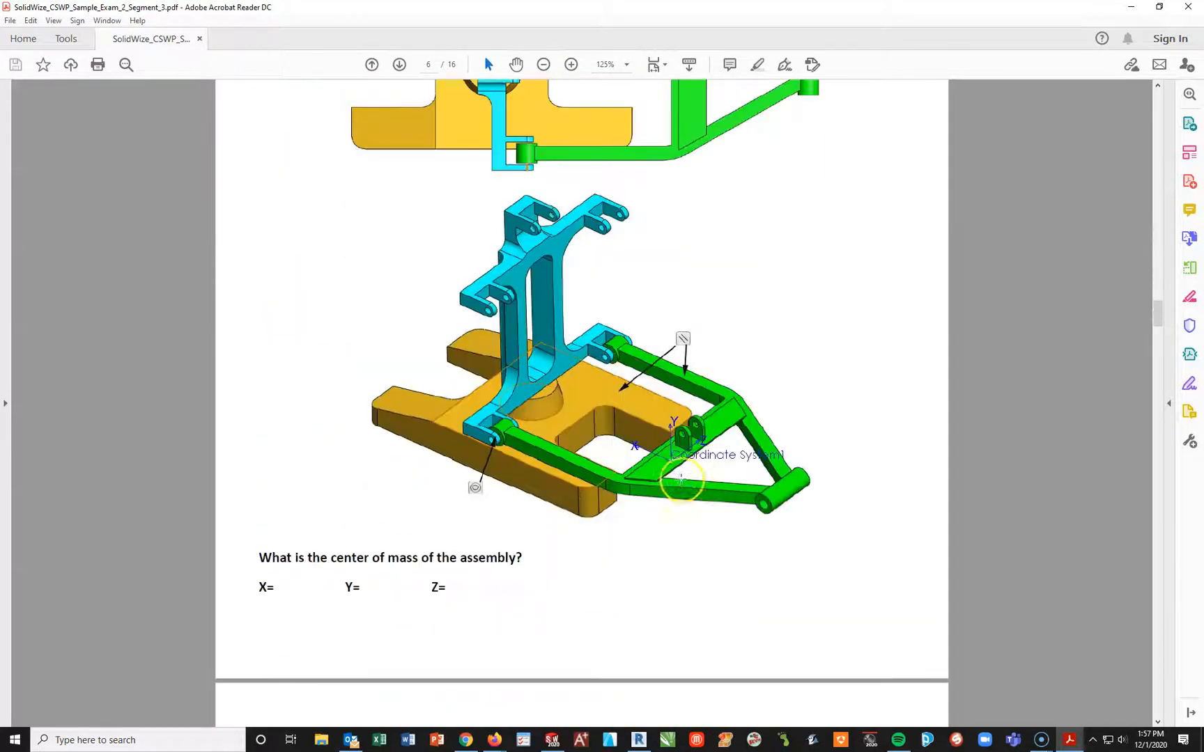
pyautogui.scroll(-3, 697, 453)
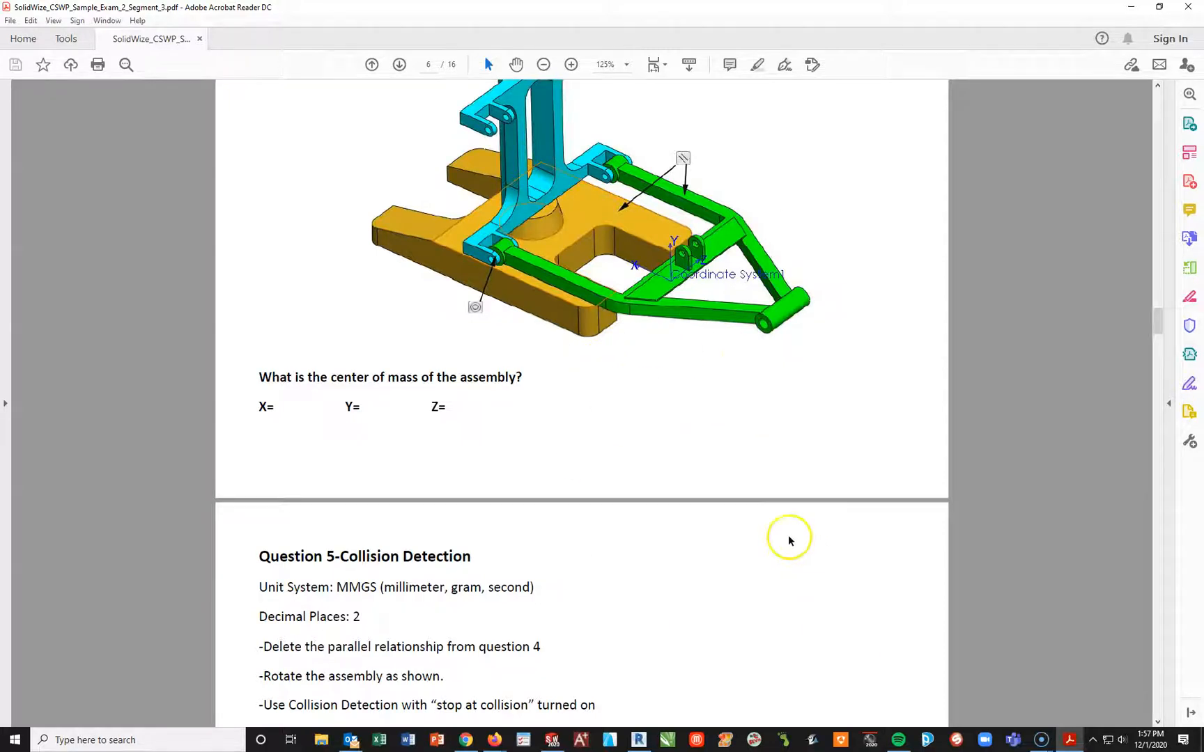
pyautogui.scroll(-6, 624, 529)
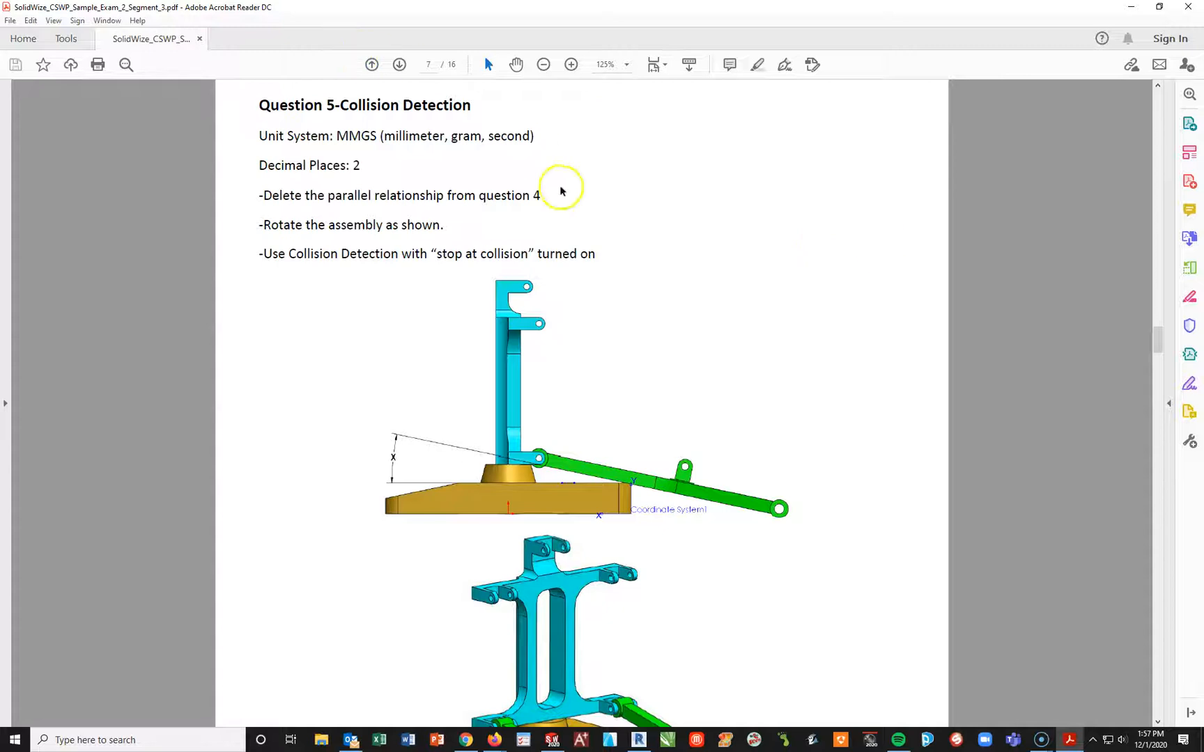
# Read the exam's cover page instructions, the Question 1 base part requirements, and the dimensioned drawing with Section F-F.
pyautogui.moveTo(1157, 339)
pyautogui.mouseDown()
pyautogui.moveTo(1151, 411)
pyautogui.moveTo(1172, 542)
pyautogui.moveTo(1162, 711)
pyautogui.moveTo(1143, 97)
pyautogui.mouseUp()
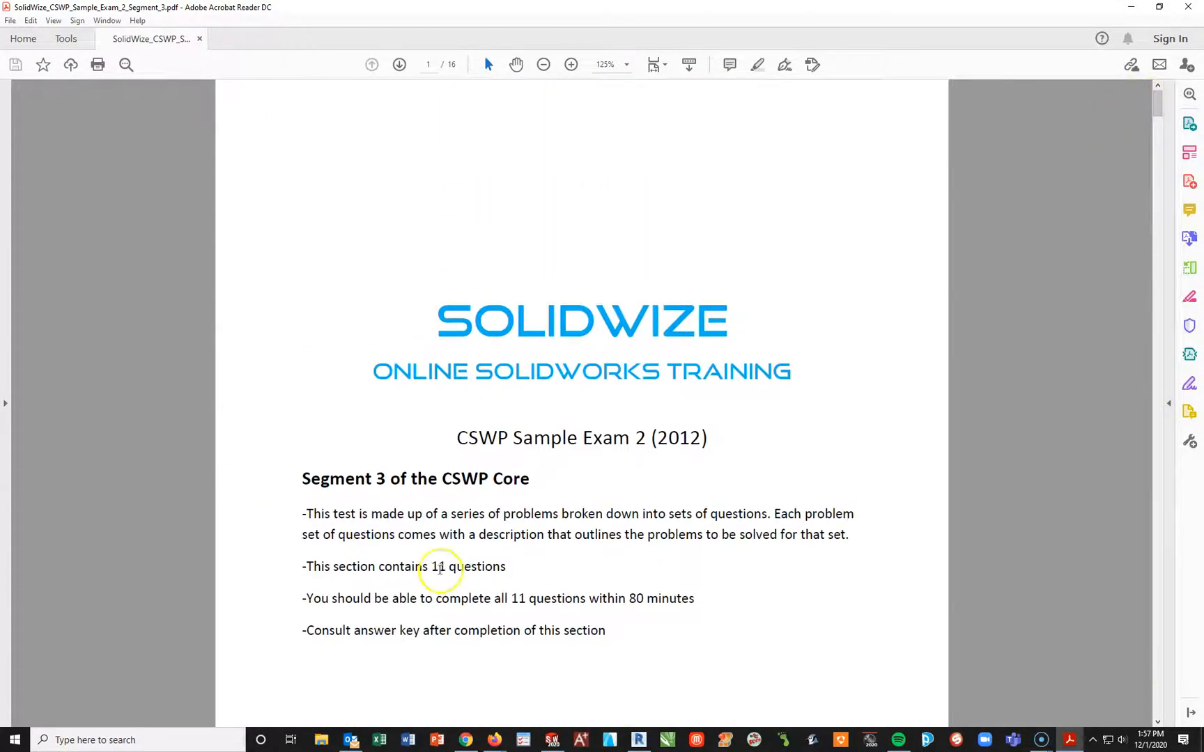
pyautogui.scroll(-10, 604, 446)
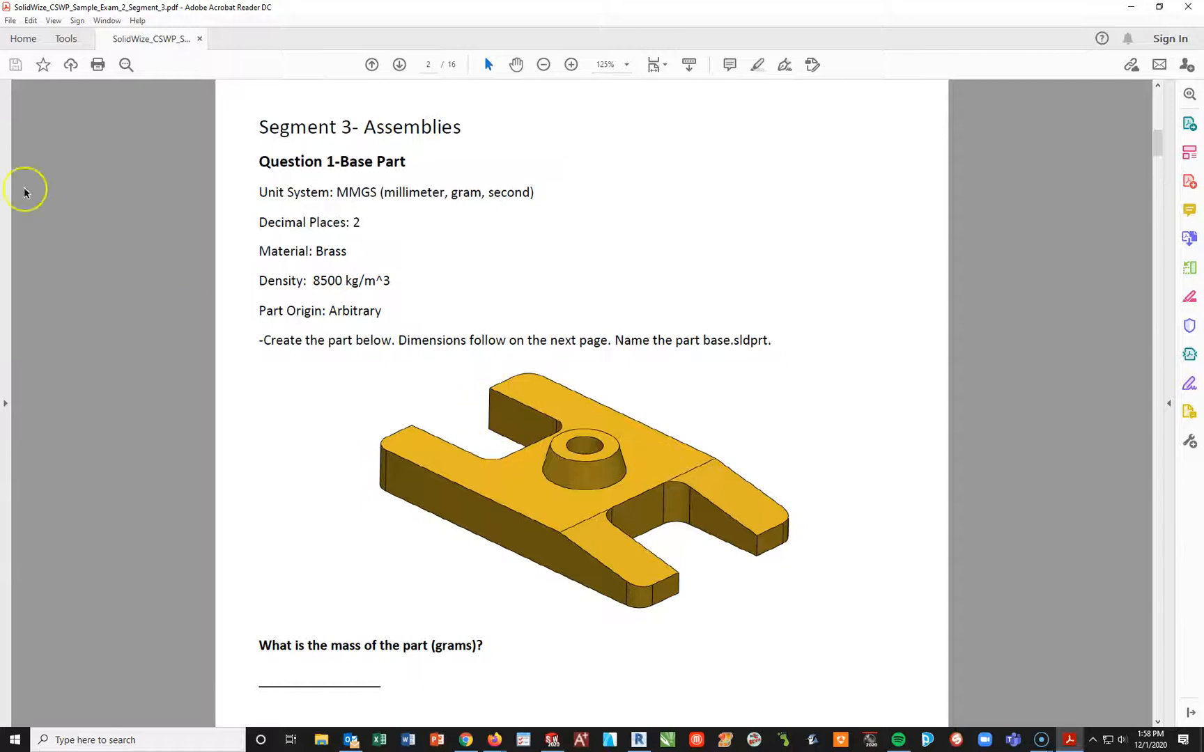
pyautogui.scroll(-3, 446, 465)
pyautogui.scroll(-8, 446, 466)
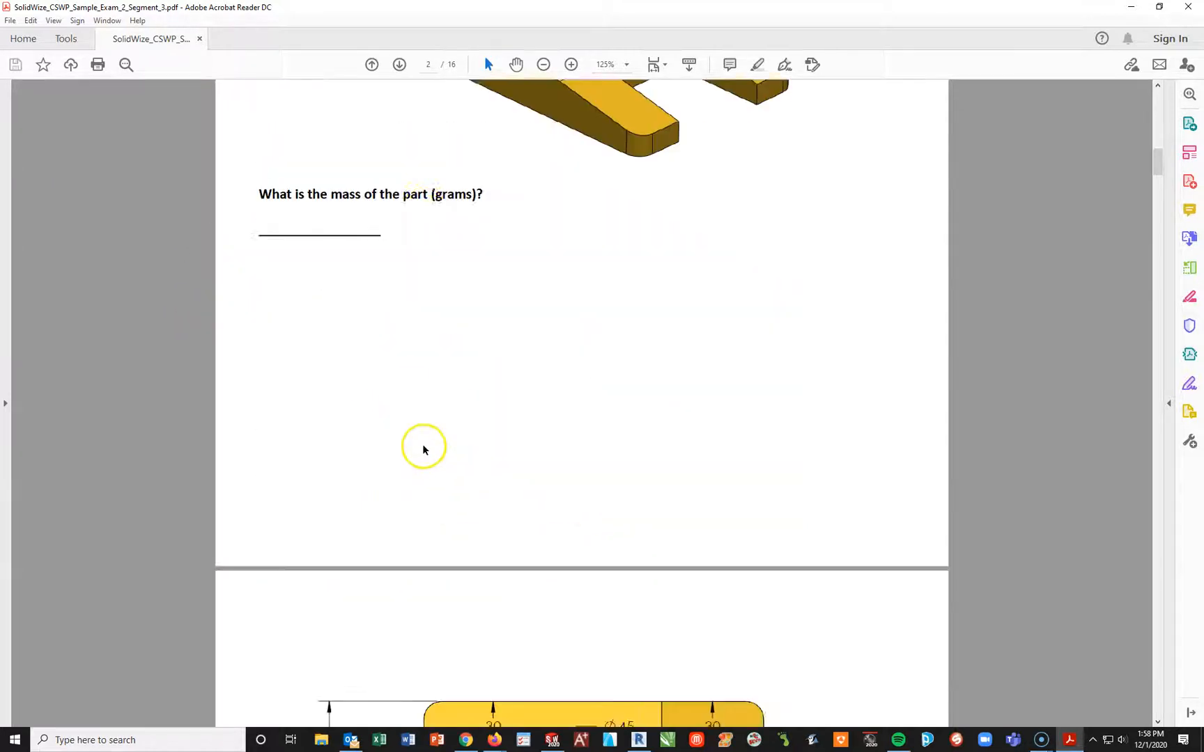
pyautogui.scroll(5, 537, 460)
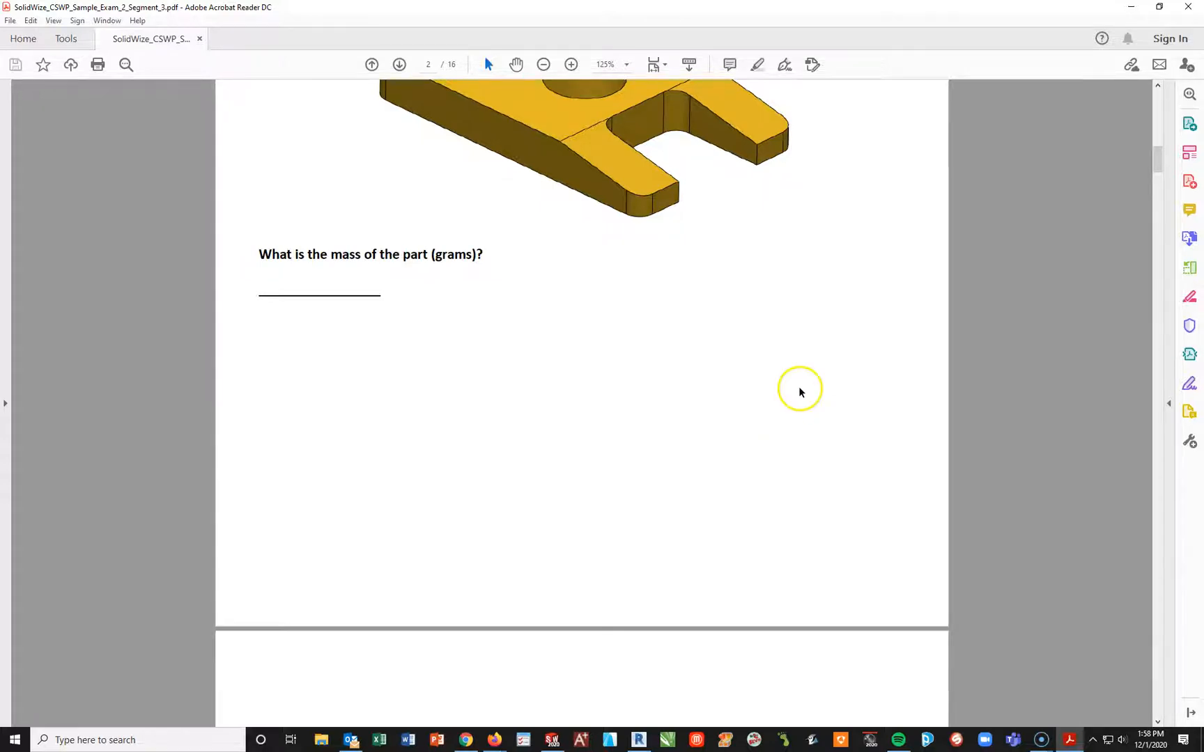
pyautogui.scroll(2, 808, 408)
pyautogui.scroll(-10, 793, 382)
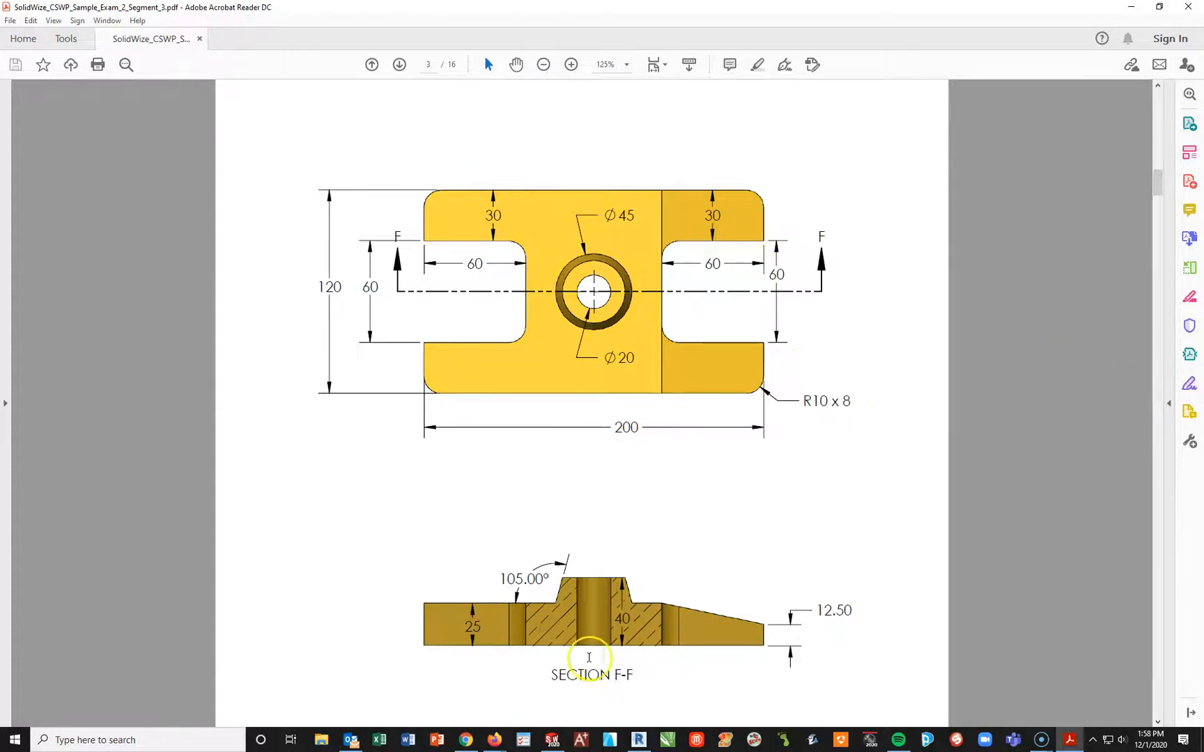
# Switch to SOLIDWORKS and open the template selection for a new document.
pyautogui.click(552, 739)
pyautogui.click(212, 12)
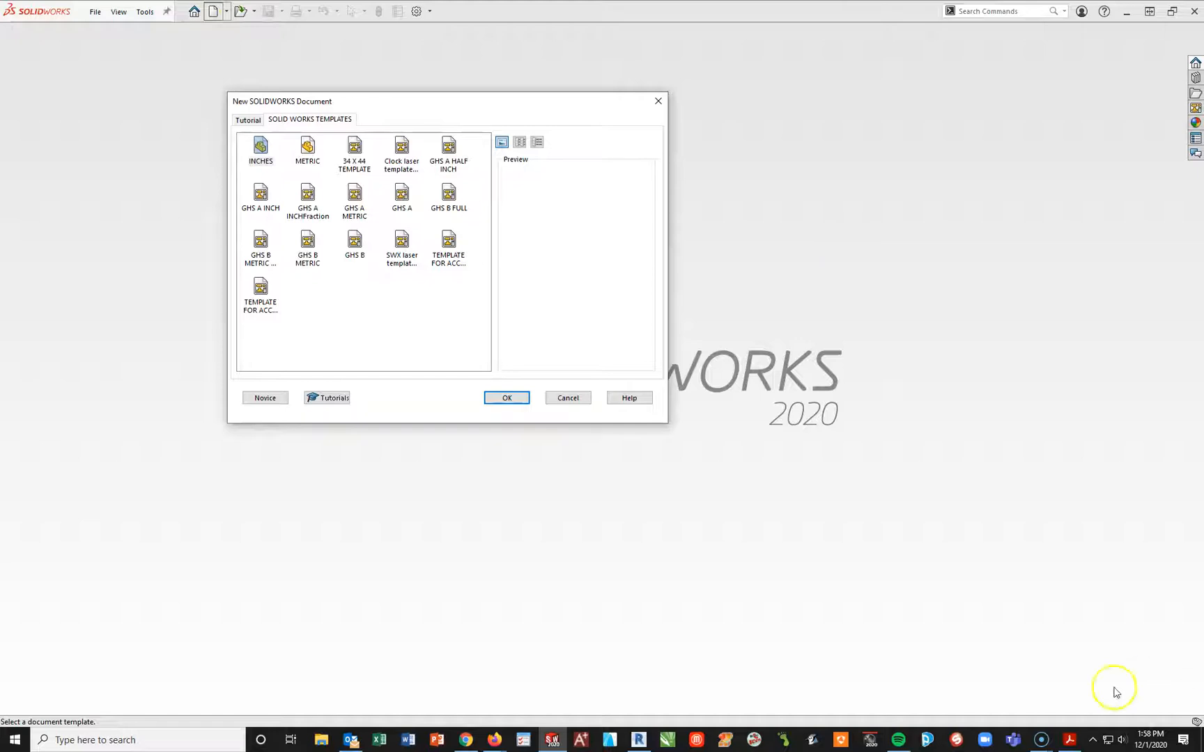
# Switch to the exam PDF and examine Question 2 on creating the assembly, its coordinate system, and the center of mass choices.
pyautogui.click(1070, 740)
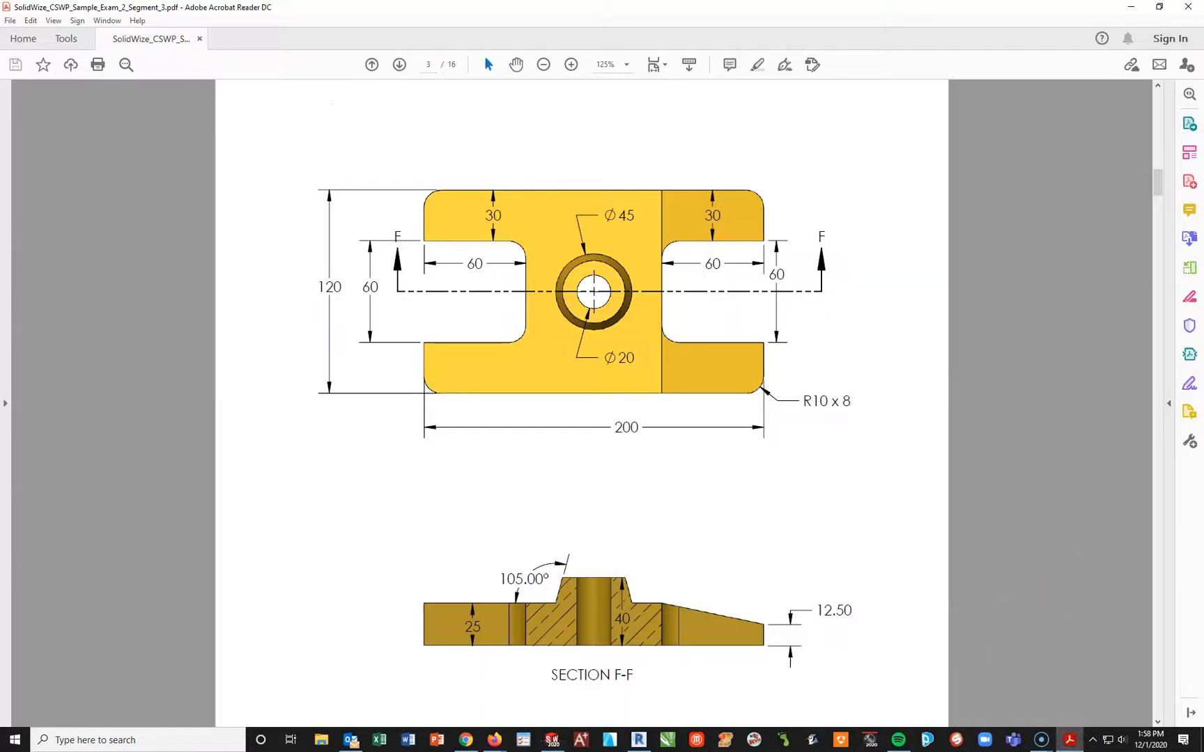
pyautogui.scroll(-10, 631, 484)
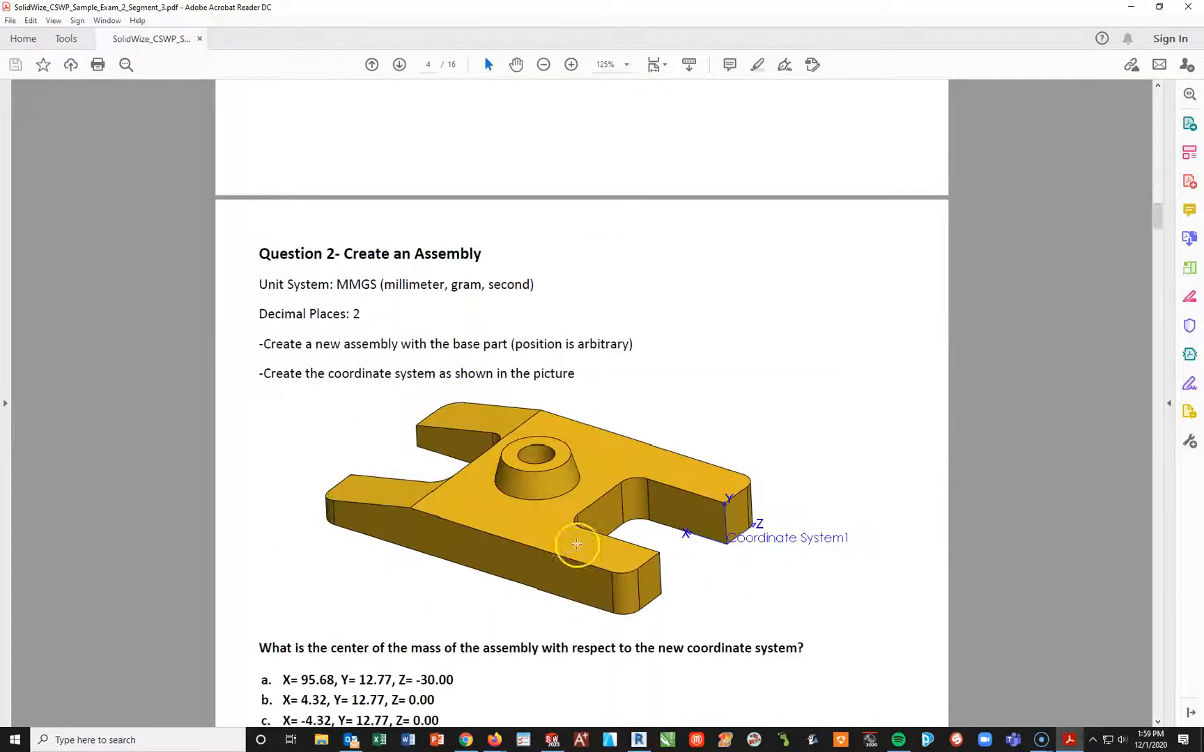
pyautogui.scroll(-2, 576, 544)
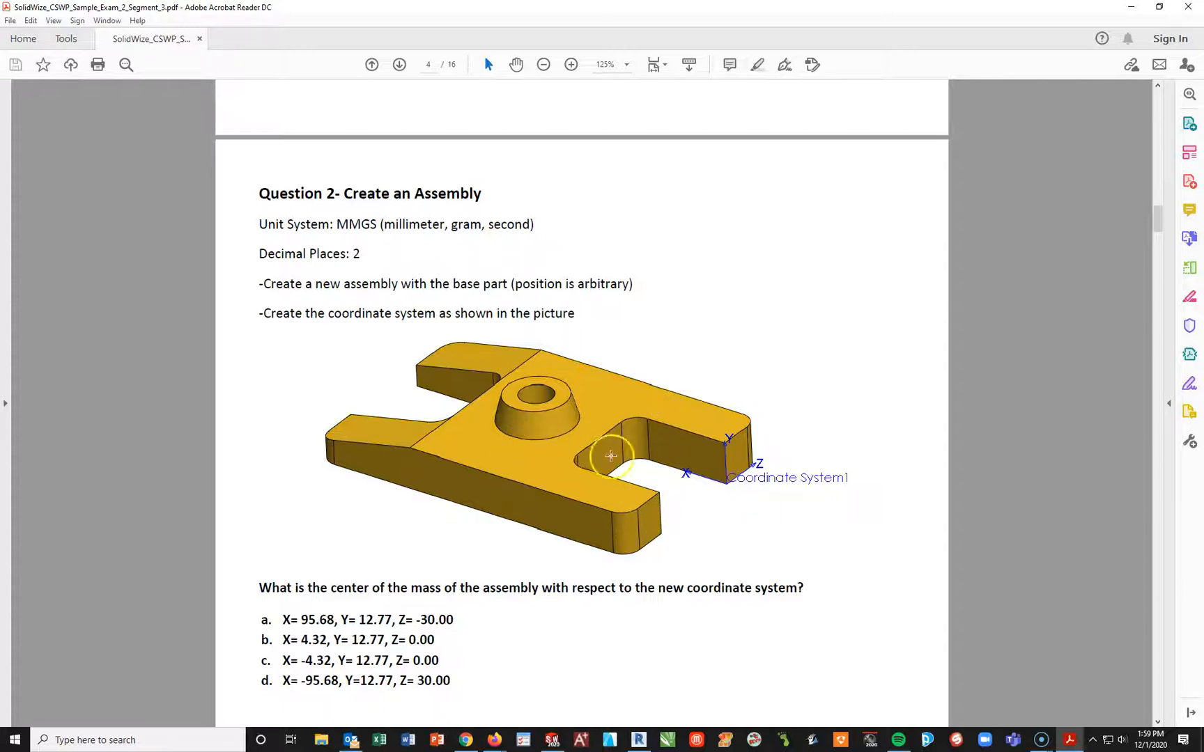
# Recheck the Section F-F drawing in the exam PDF, switch to SOLIDWORKS, and create a new part from the METRIC template.
pyautogui.scroll(8, 630, 418)
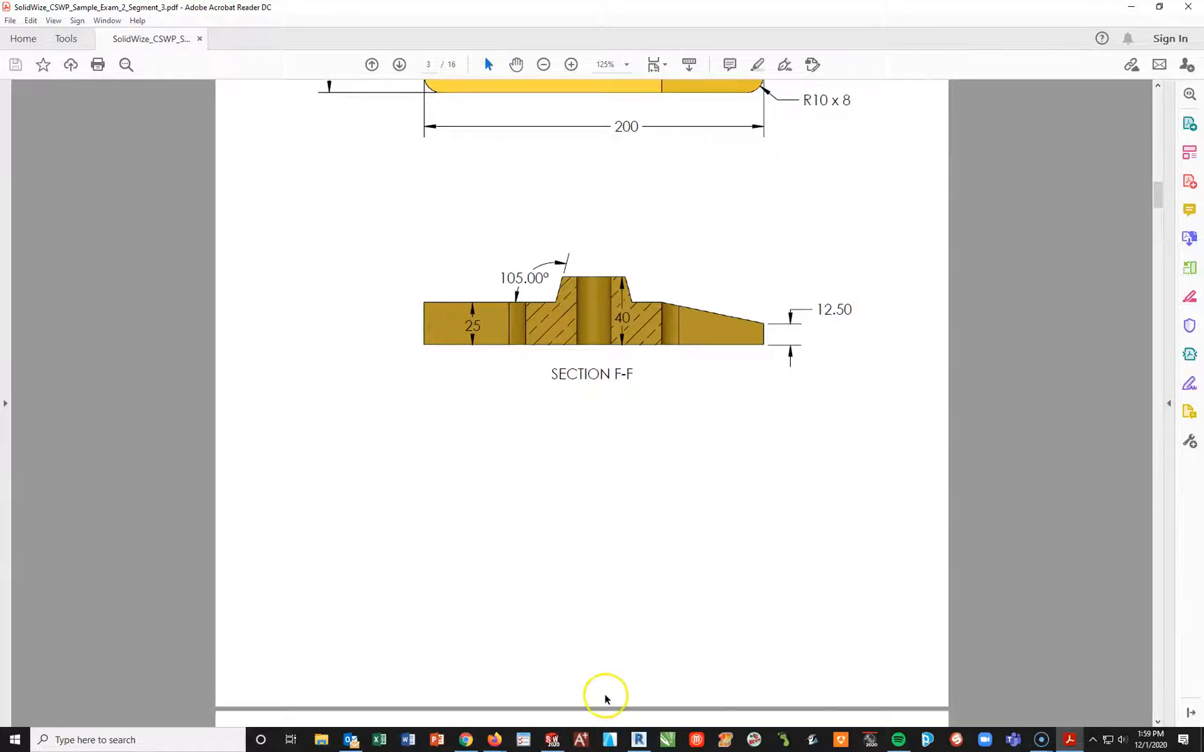
pyautogui.click(551, 740)
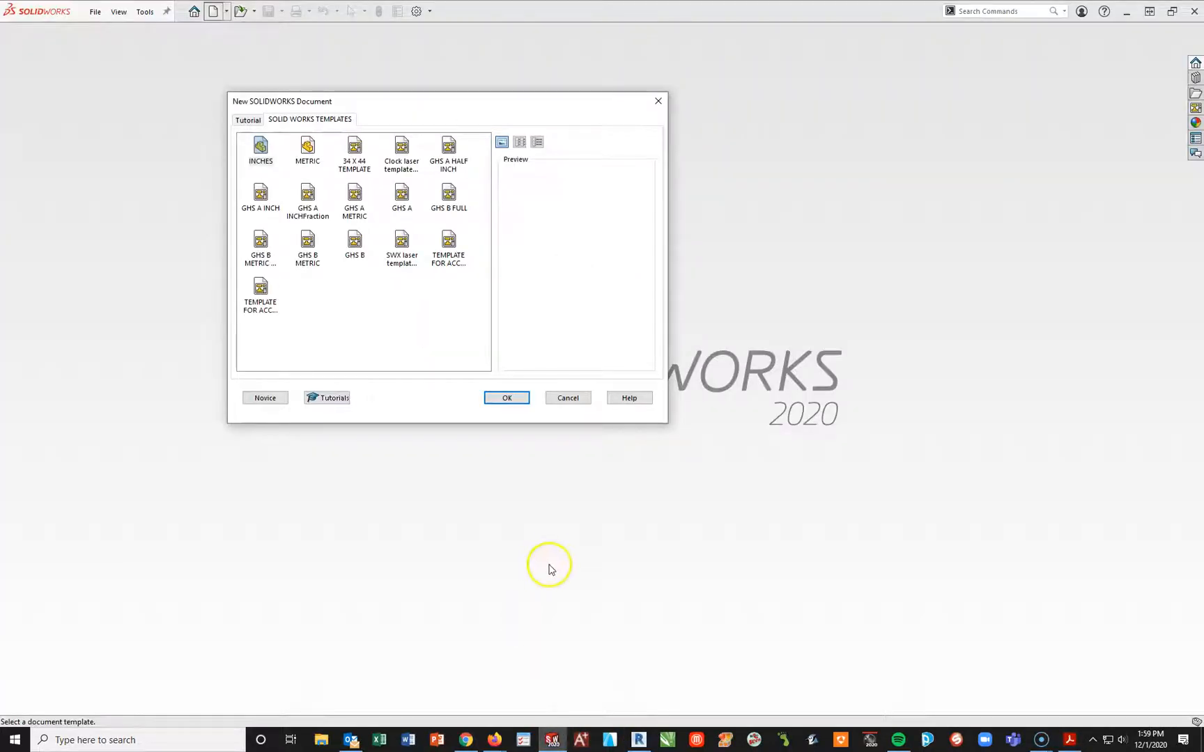
pyautogui.click(307, 149)
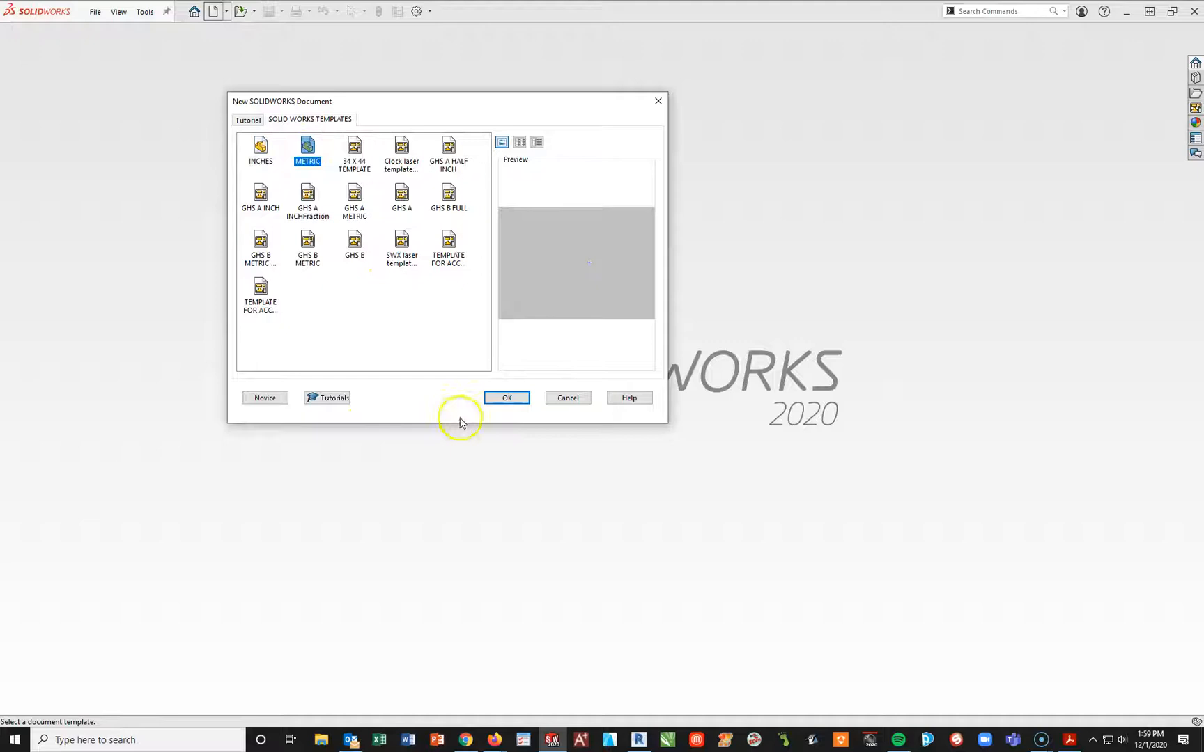
pyautogui.click(508, 398)
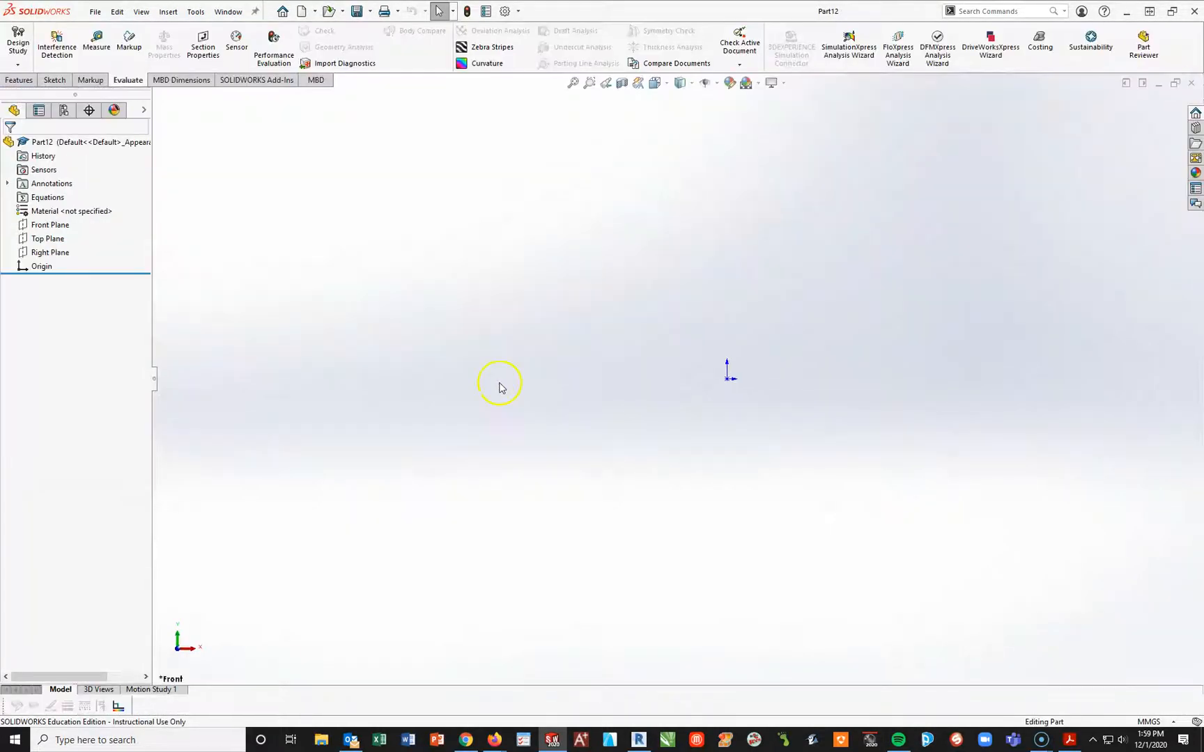
# Sketch a closed five-sided profile on the Front Plane from the origin, about 31 mm high, with its top edge sloping down to a short vertical end.
pyautogui.click(48, 225)
pyautogui.click(56, 208)
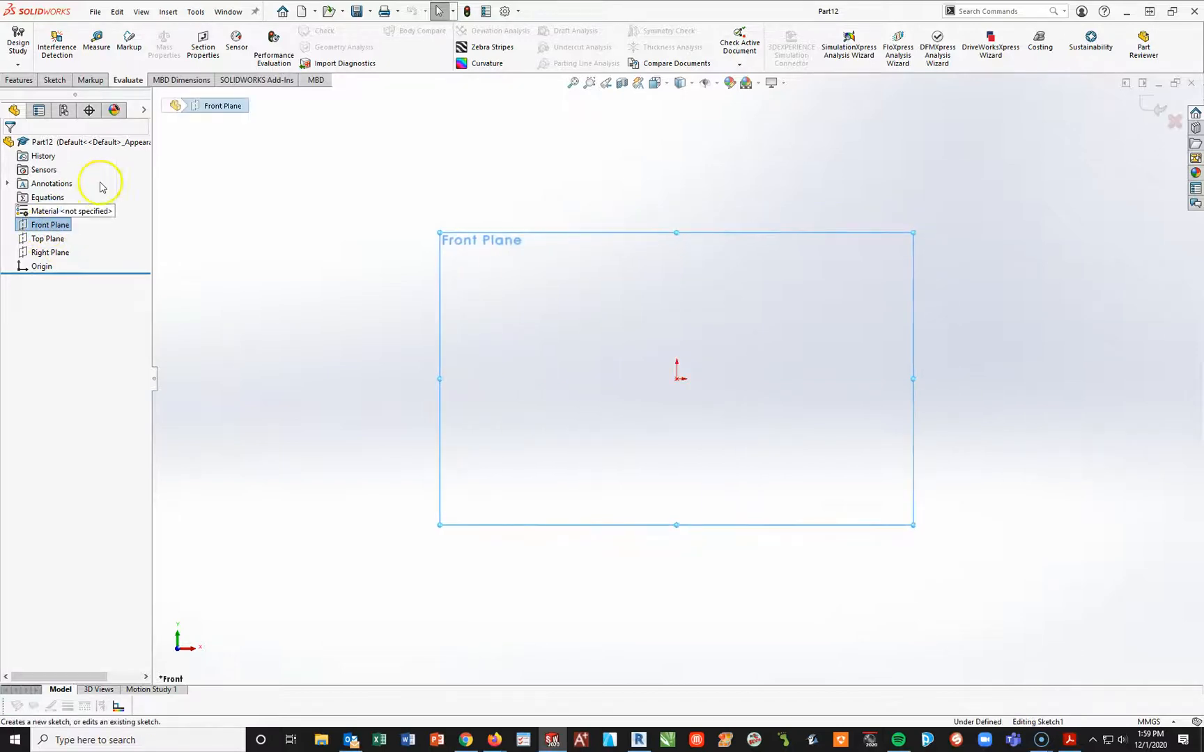
pyautogui.click(83, 31)
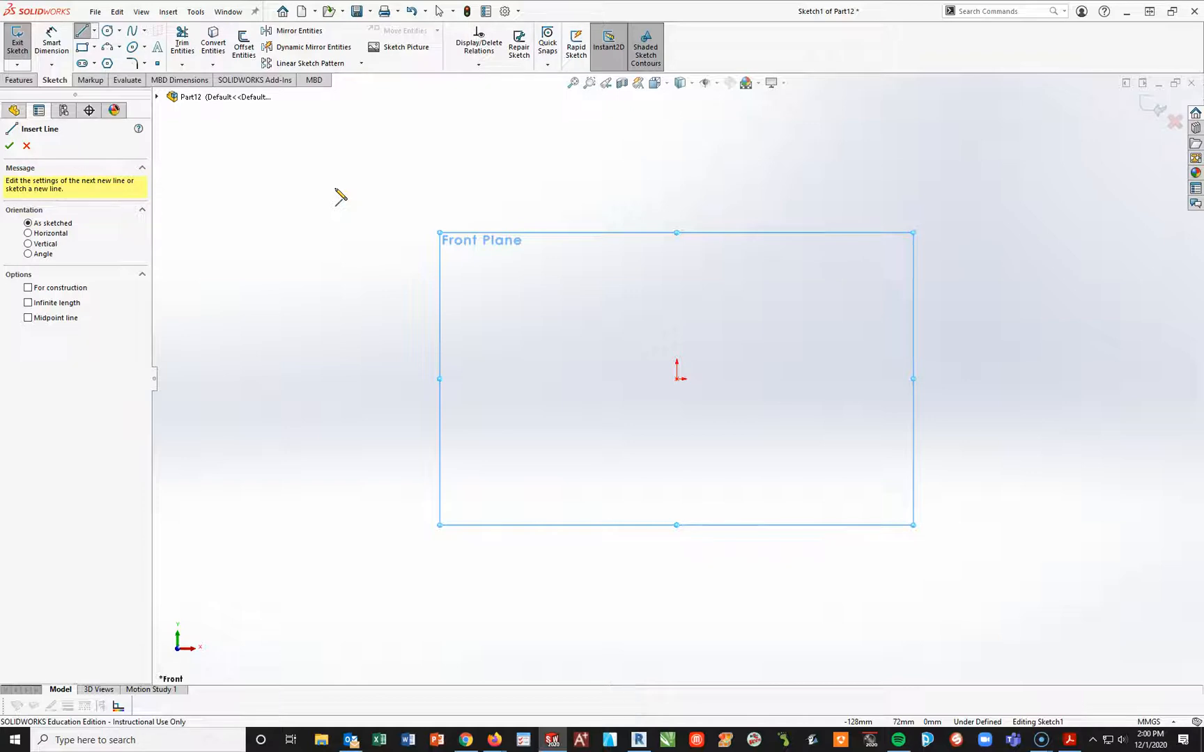
pyautogui.click(677, 380)
pyautogui.click(277, 380)
pyautogui.click(277, 351)
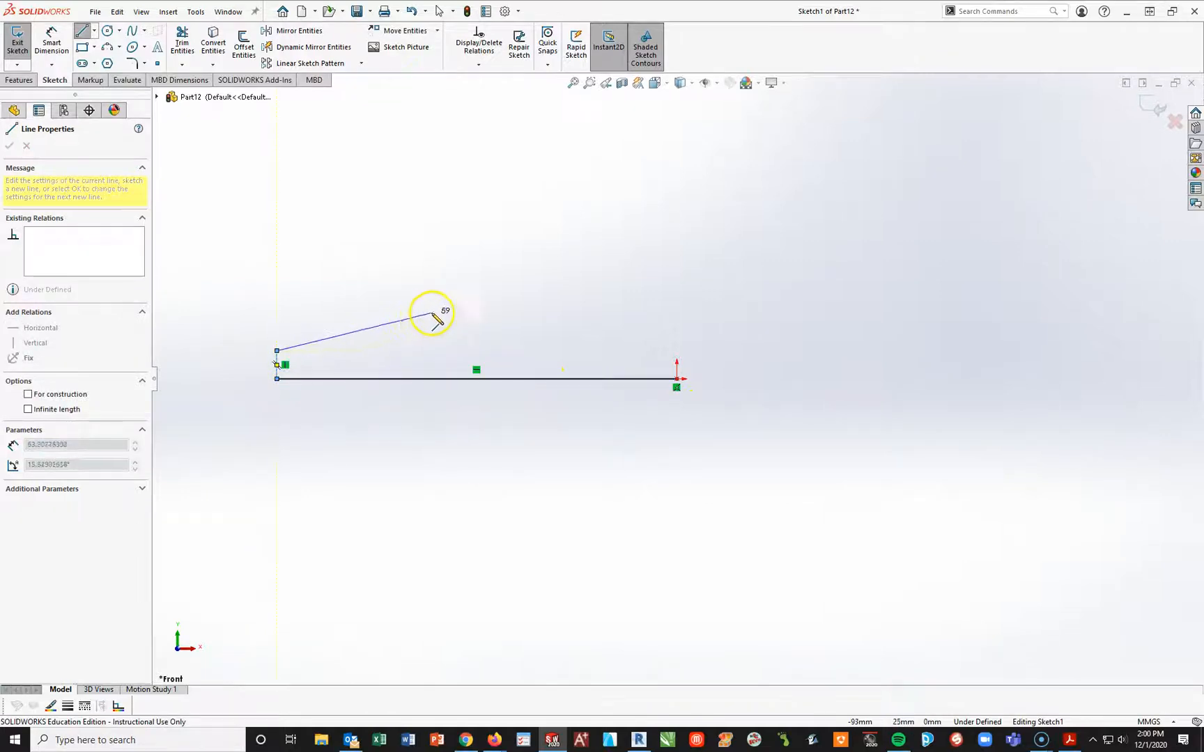
pyautogui.click(466, 296)
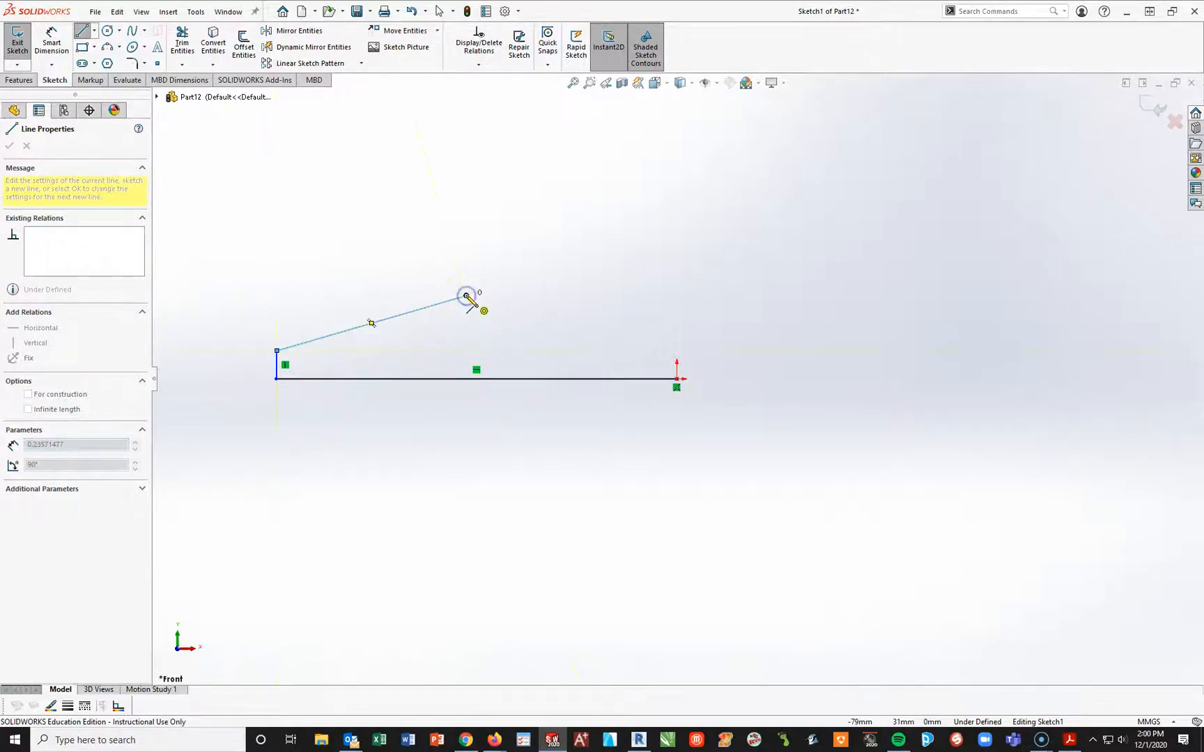
pyautogui.click(676, 296)
pyautogui.click(676, 379)
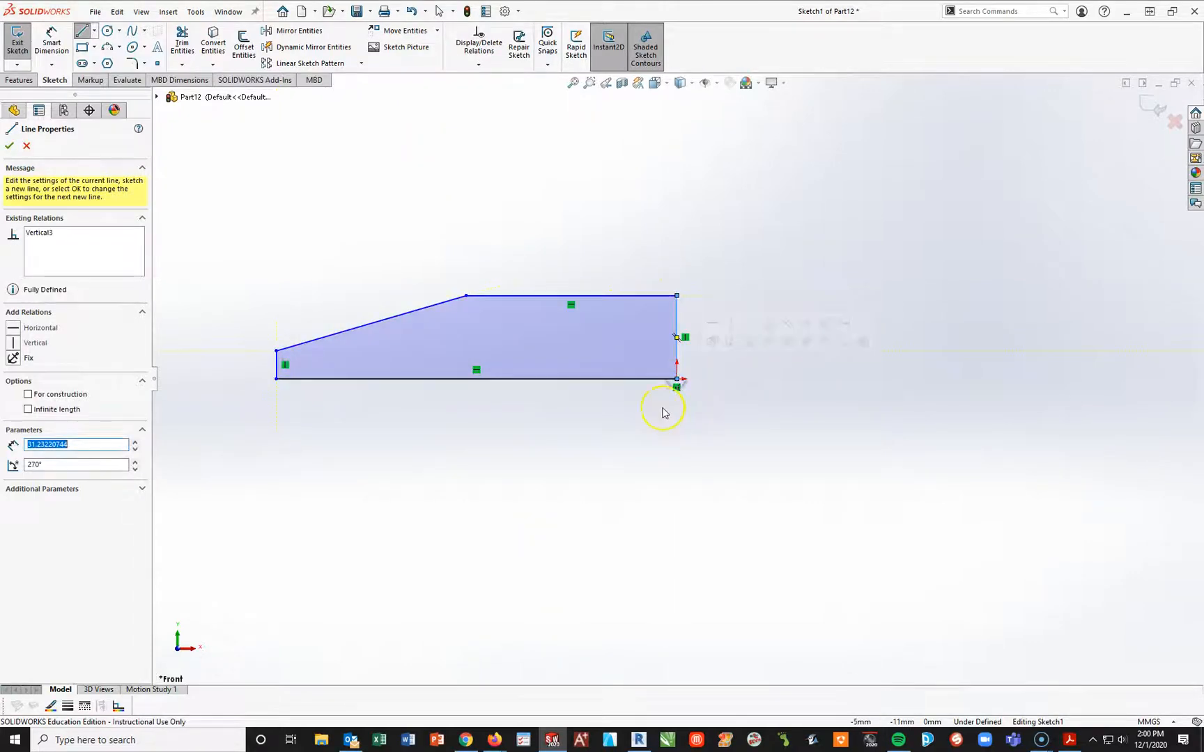
pyautogui.press('Escape')
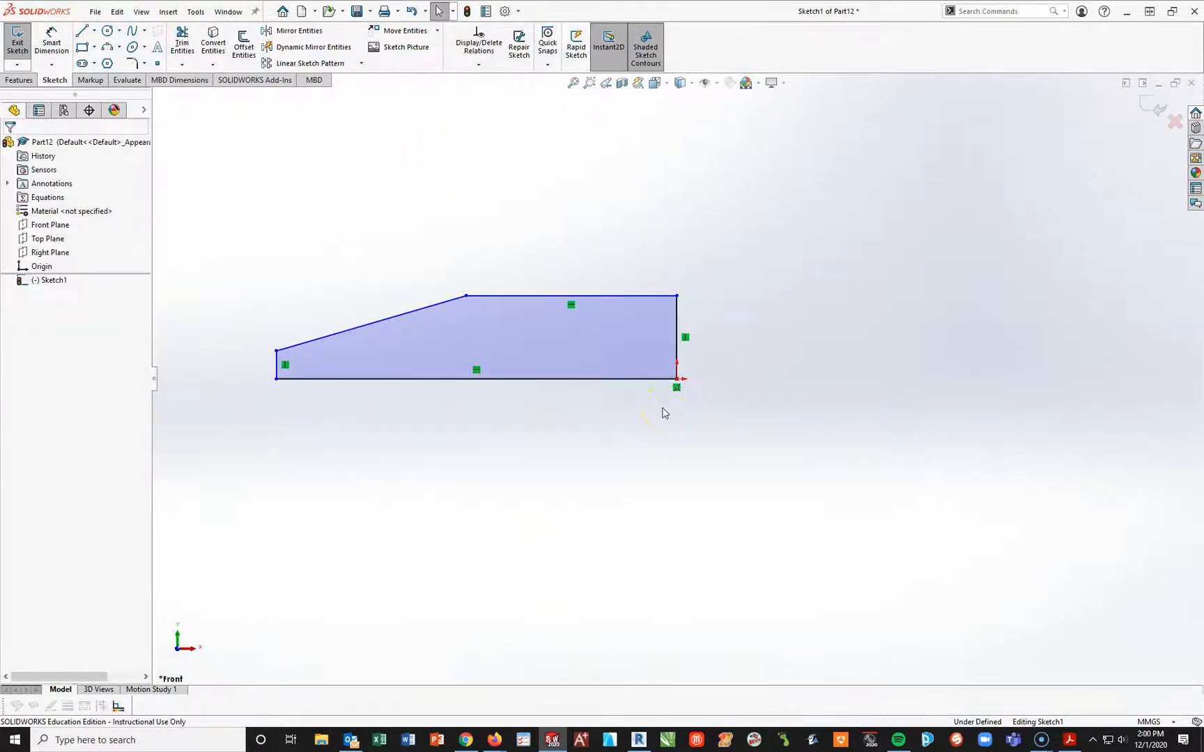
# Dimension the profile's full height as 25 mm and its short vertical end as 12.5 mm.
pyautogui.click(52, 44)
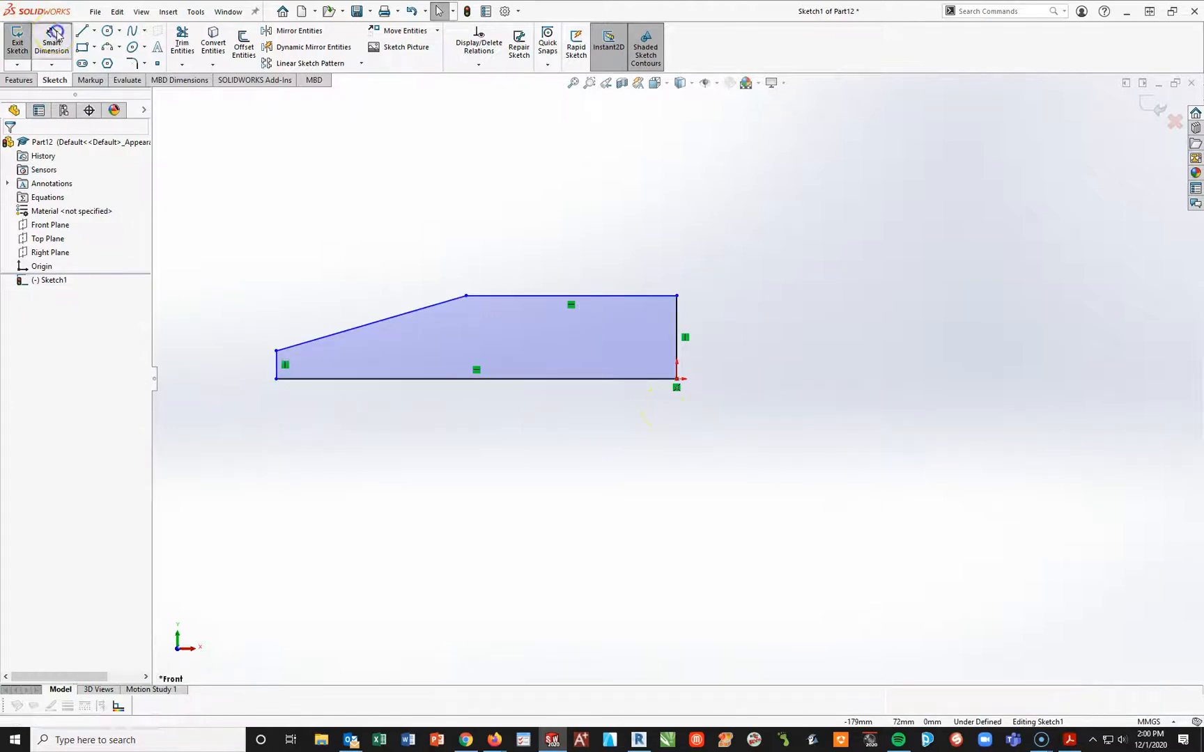
pyautogui.click(626, 296)
pyautogui.click(631, 380)
pyautogui.click(711, 343)
pyautogui.write('25')
pyautogui.press('Return')
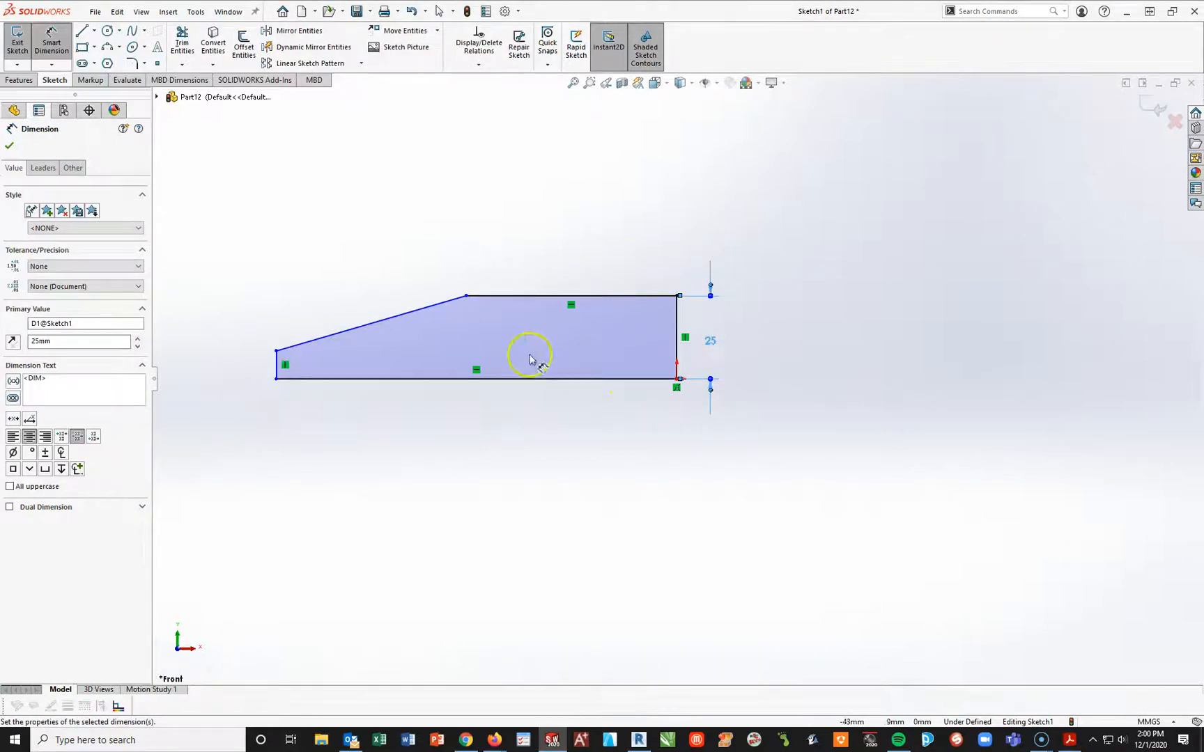
pyautogui.click(278, 369)
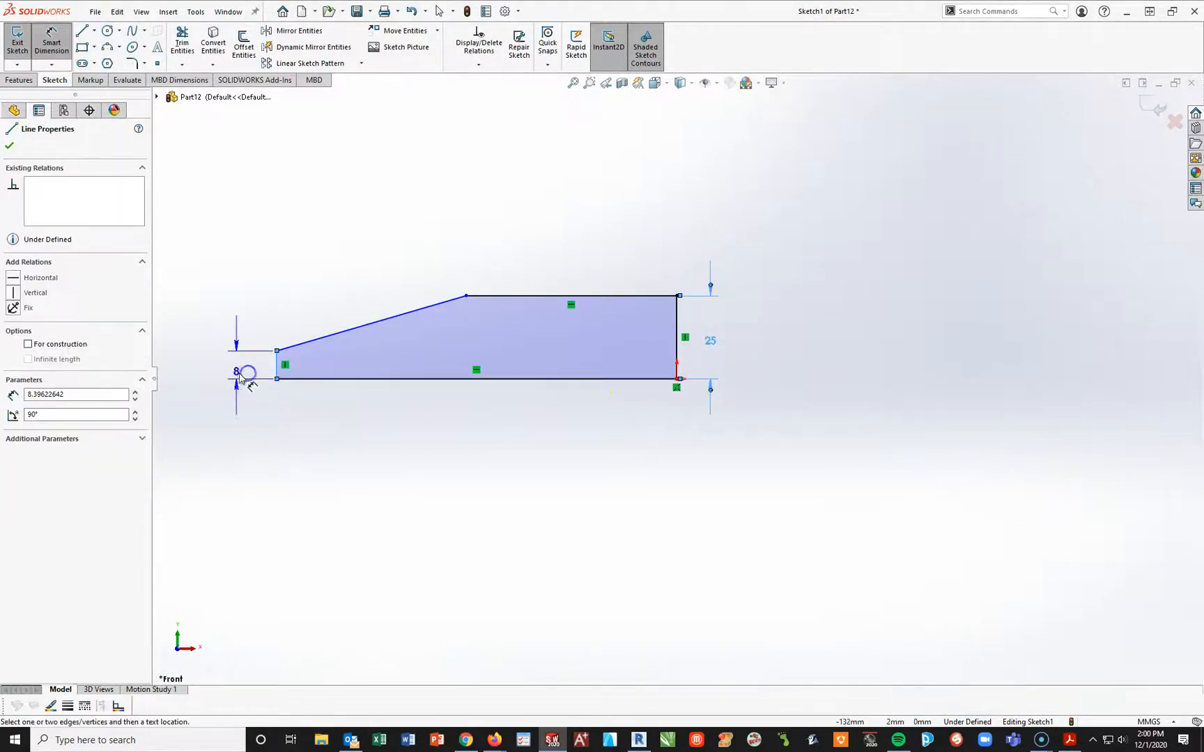
pyautogui.click(237, 369)
pyautogui.write('12.5')
pyautogui.press('Return')
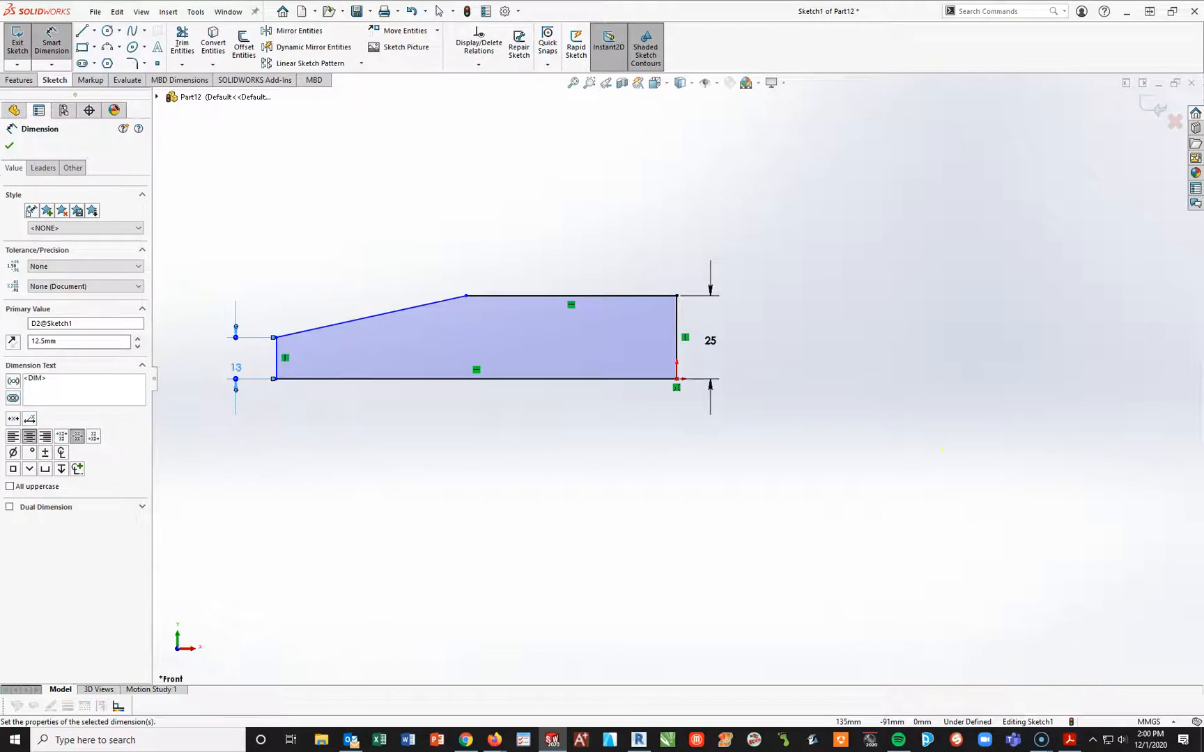
# Dimension the profile's overall length as 200 mm and the horizontal length of its sloped portion as 60 mm.
pyautogui.click(613, 379)
pyautogui.click(523, 450)
pyautogui.write('200')
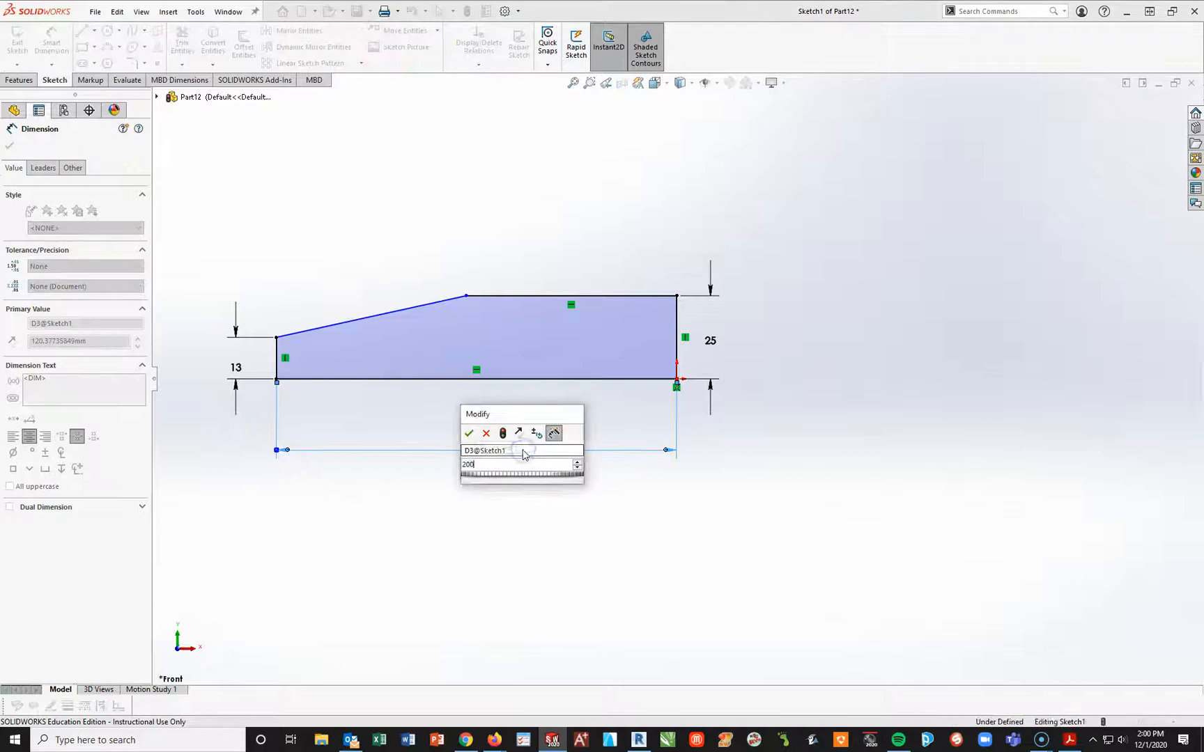
pyautogui.press('Return')
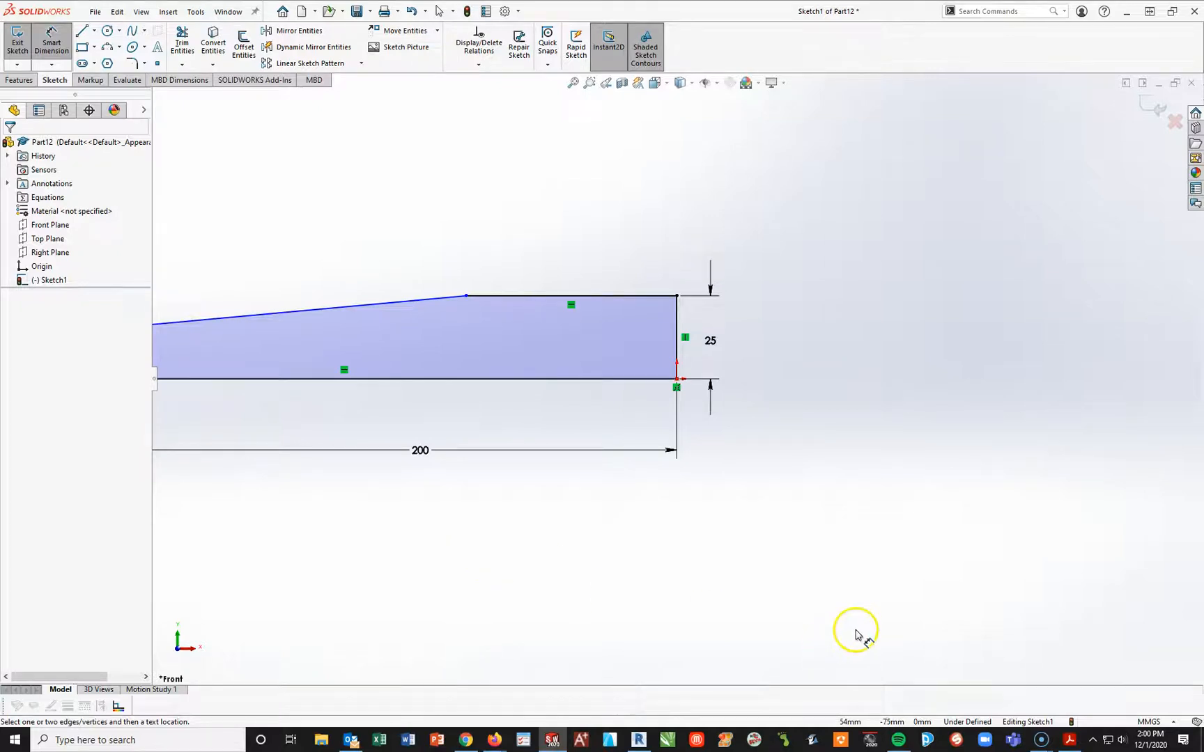
pyautogui.scroll(4, 492, 380)
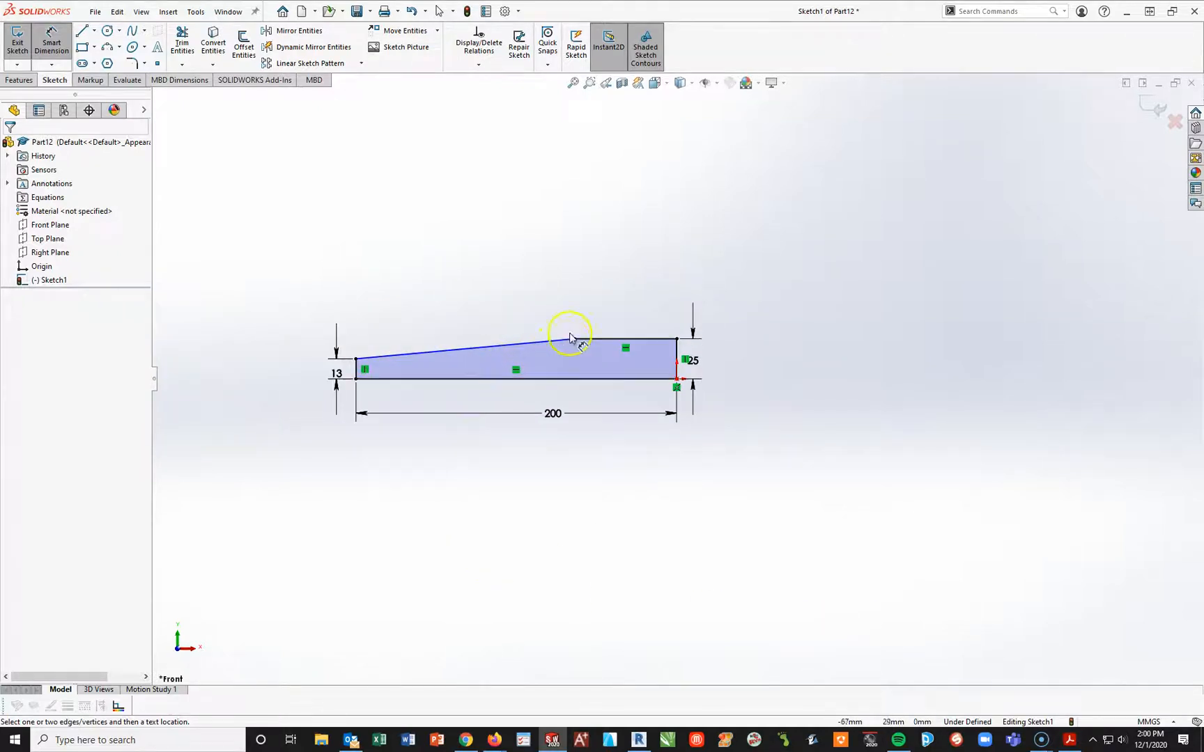
pyautogui.click(574, 340)
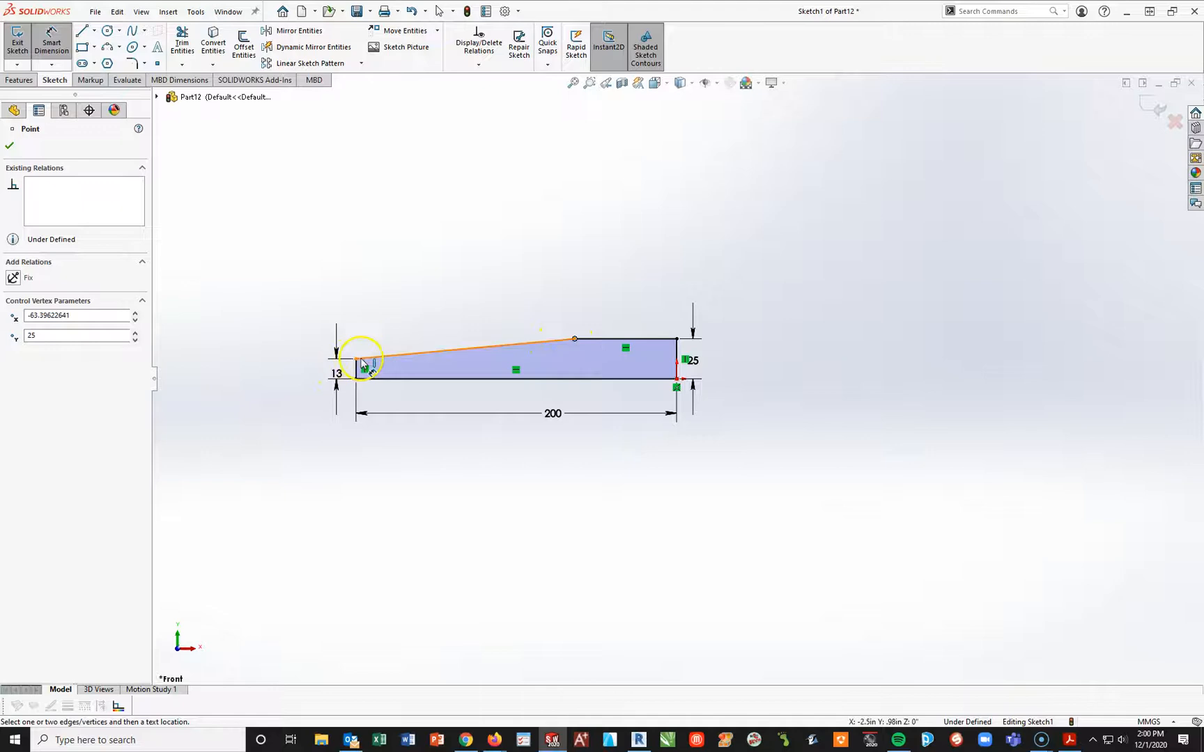
pyautogui.click(357, 359)
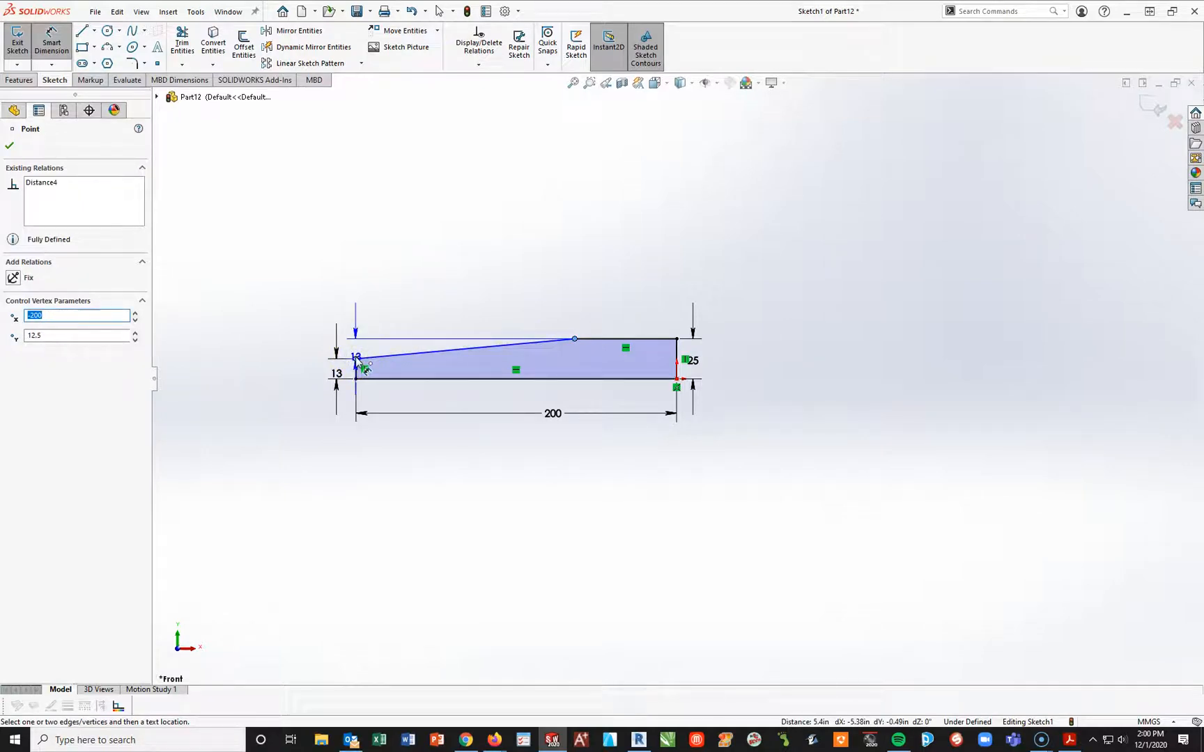
pyautogui.click(443, 306)
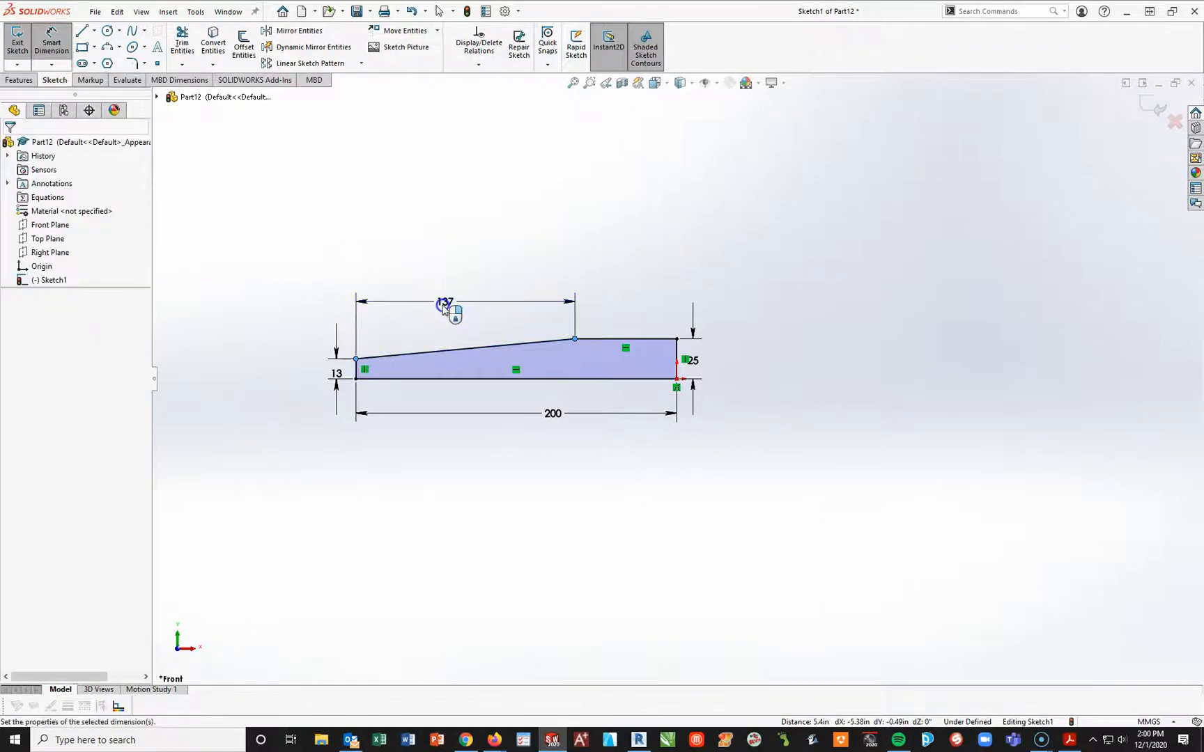
pyautogui.write('60')
pyautogui.press('Return')
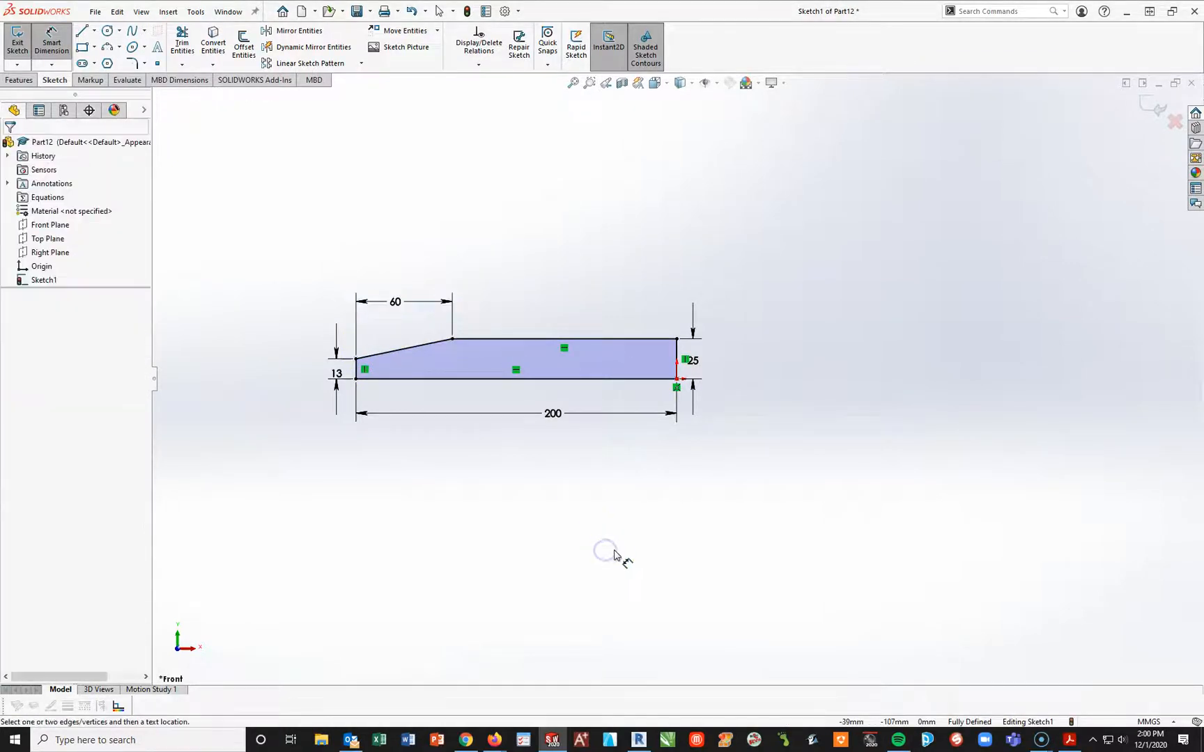
pyautogui.click(614, 634)
# Extrude the profile 120 mm with the Mid Plane end condition and assign Brass as the part's material.
pyautogui.click(19, 80)
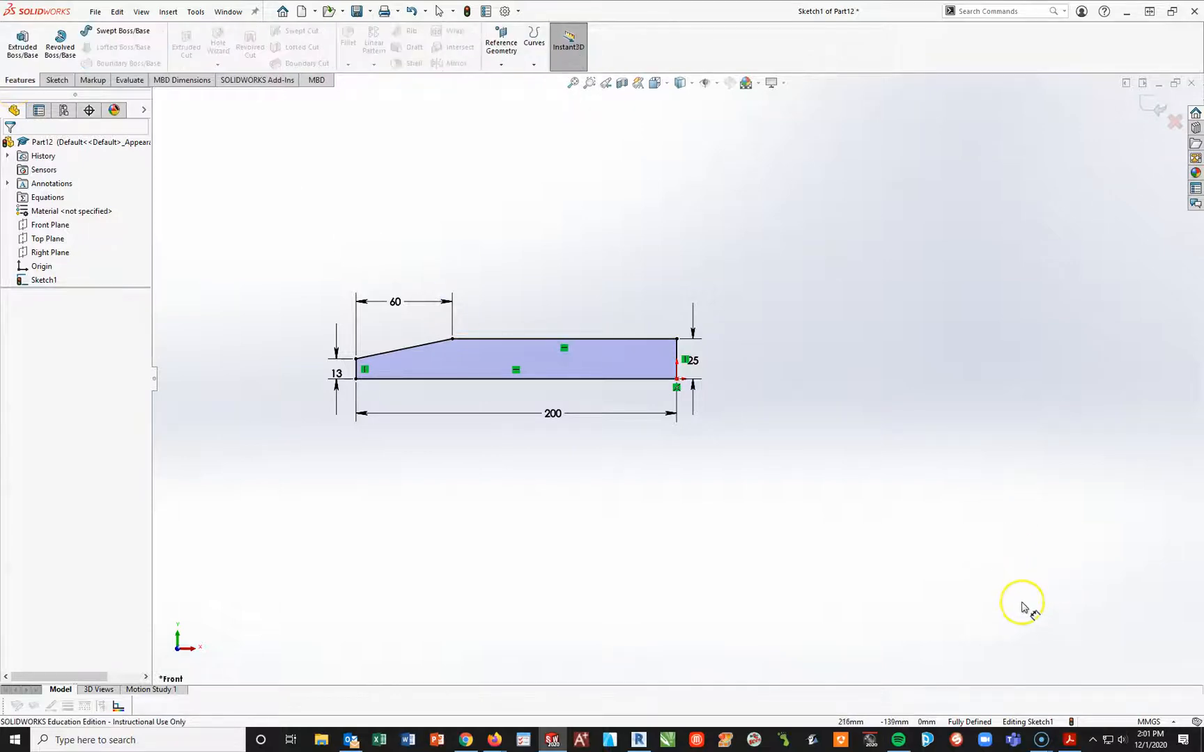
pyautogui.click(22, 43)
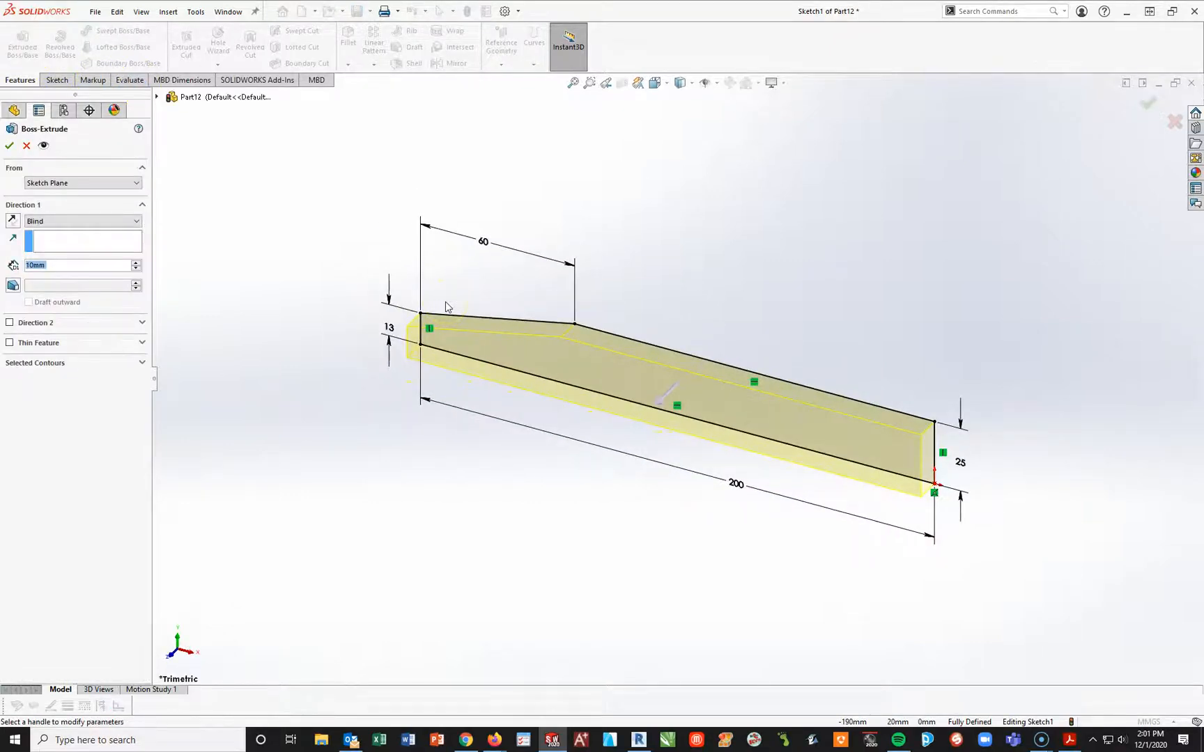
pyautogui.click(56, 271)
pyautogui.click(35, 222)
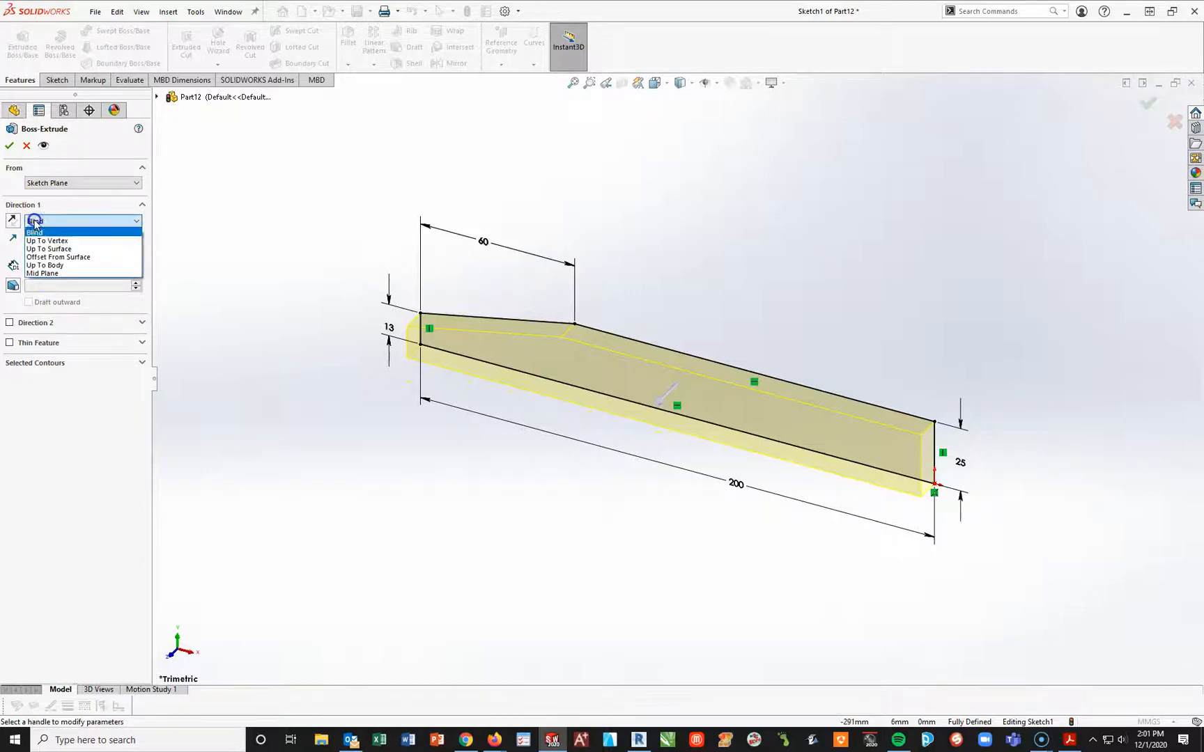
pyautogui.click(39, 270)
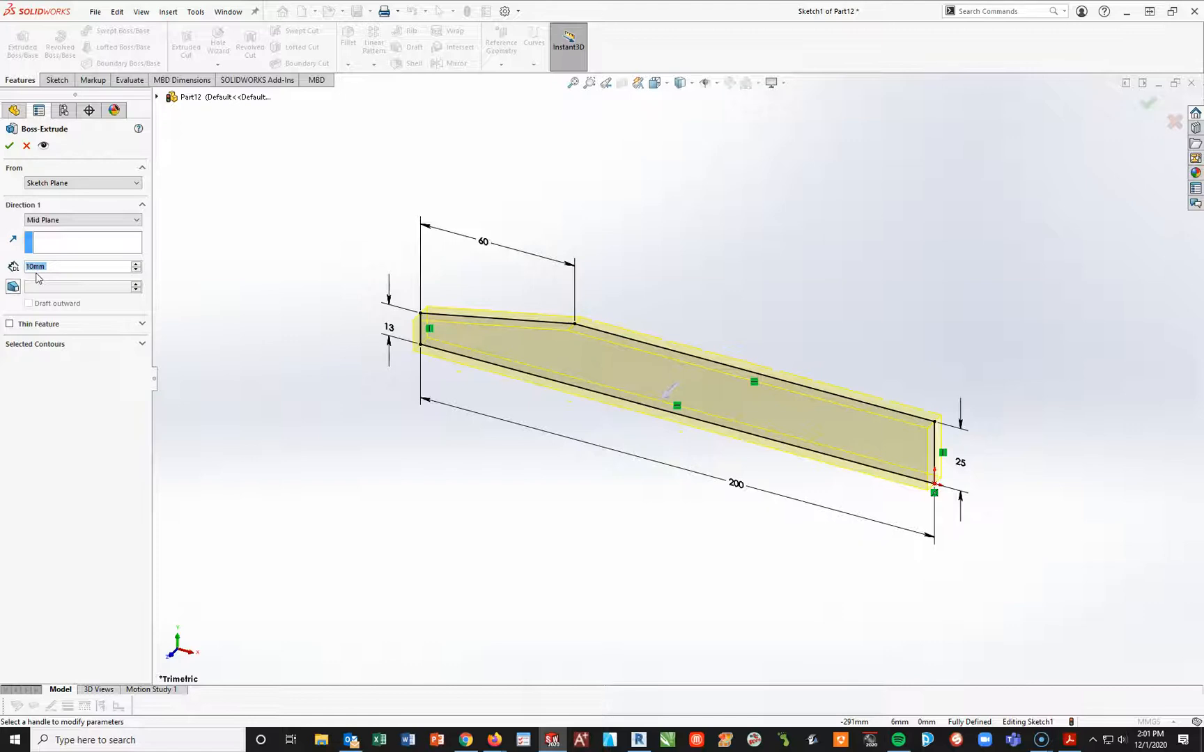
pyautogui.write('120')
pyautogui.press('Return')
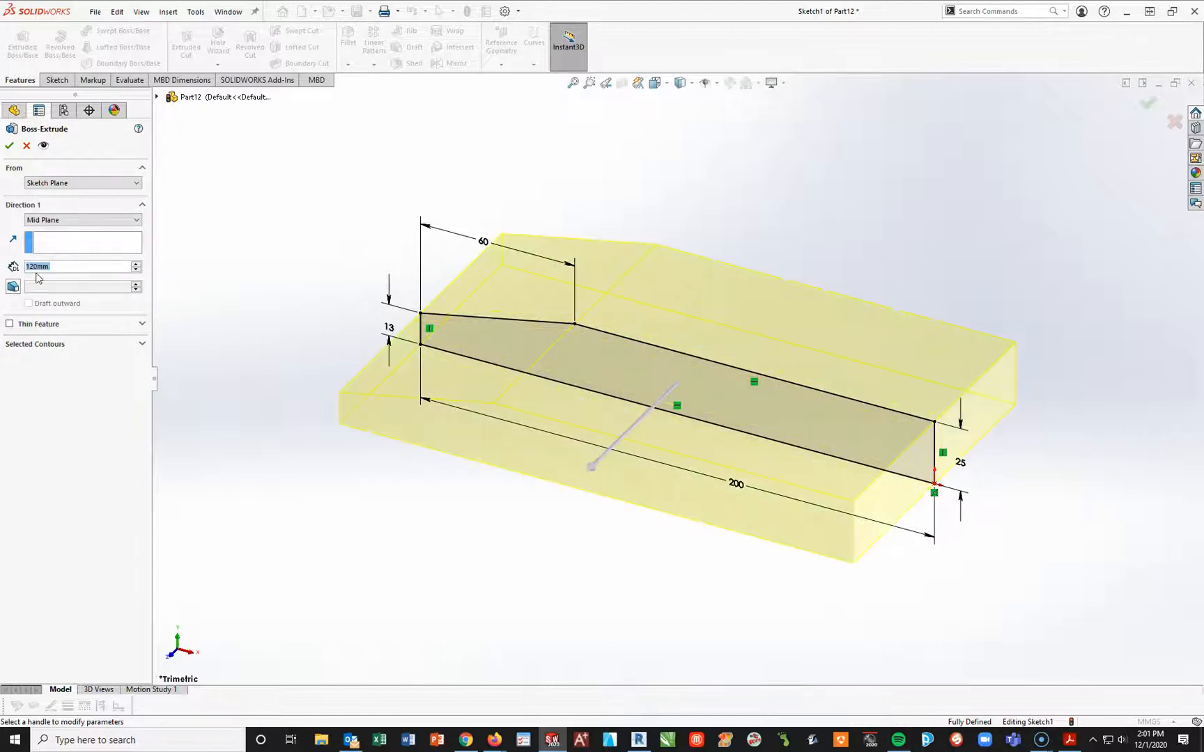
pyautogui.click(6, 145)
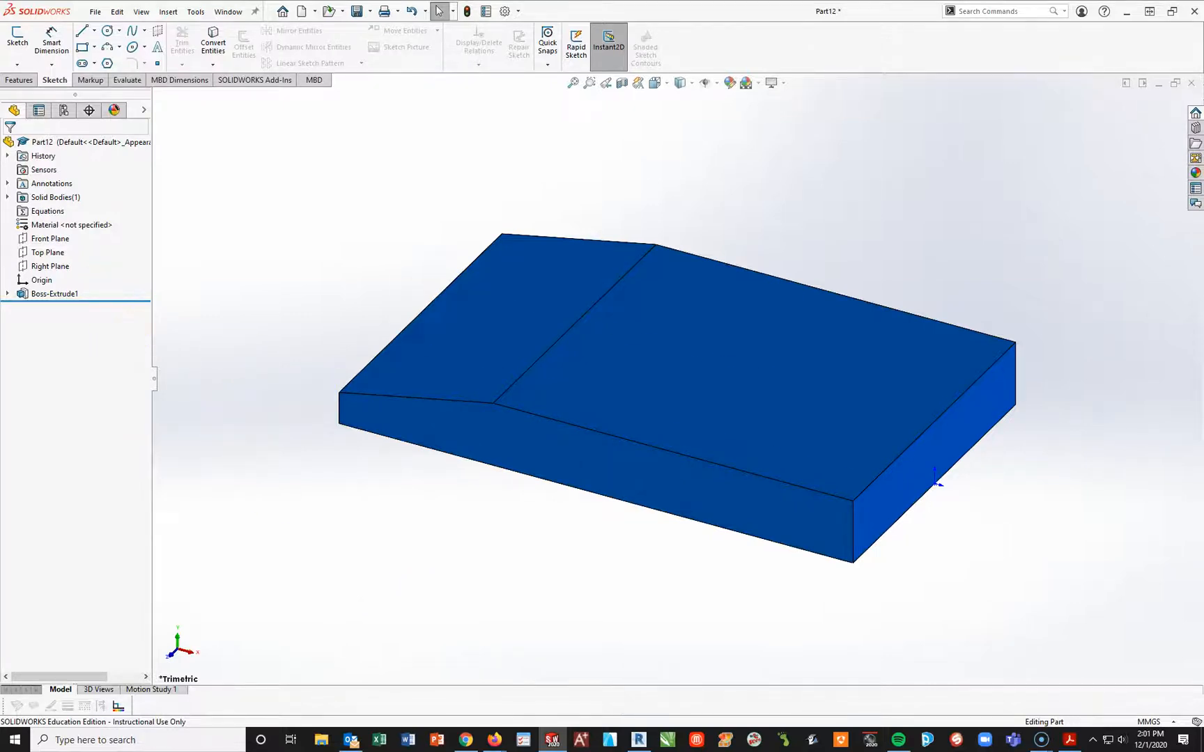
pyautogui.rightClick(43, 225)
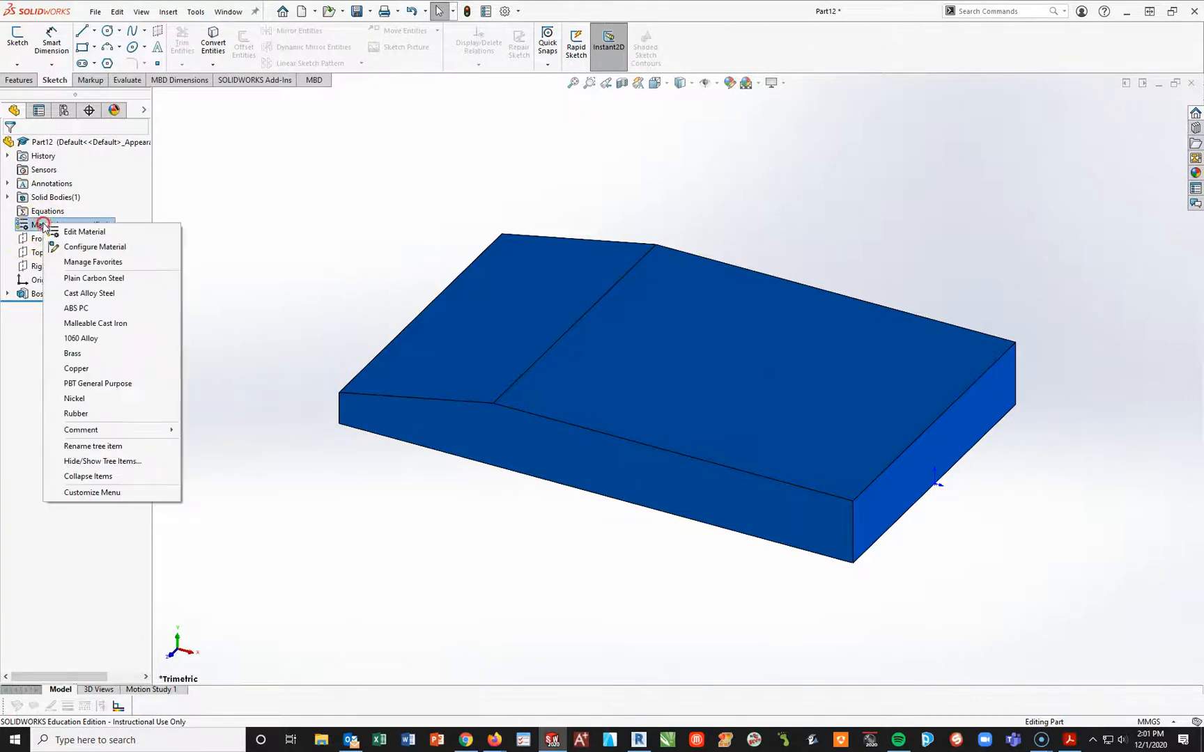
pyautogui.click(76, 356)
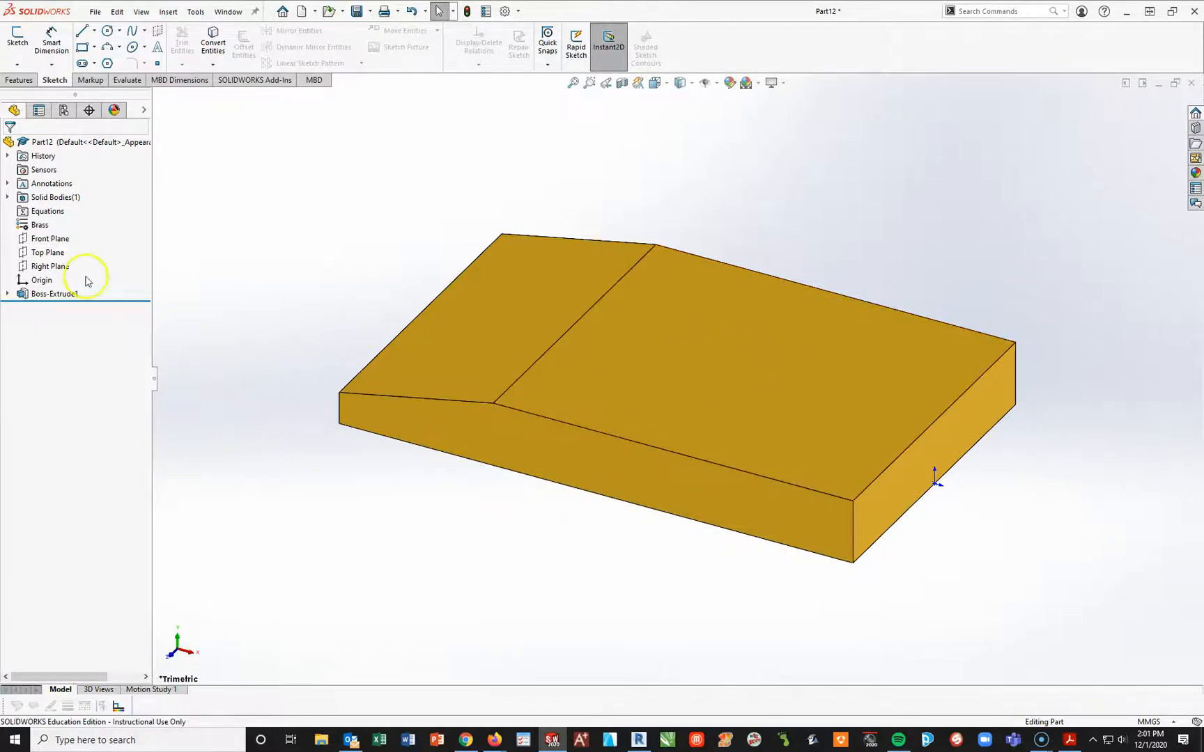
# Sketch a vertical centerline about 60 mm long on the Front Plane, starting upward from the midpoint of the base's bottom edge.
pyautogui.click(63, 244)
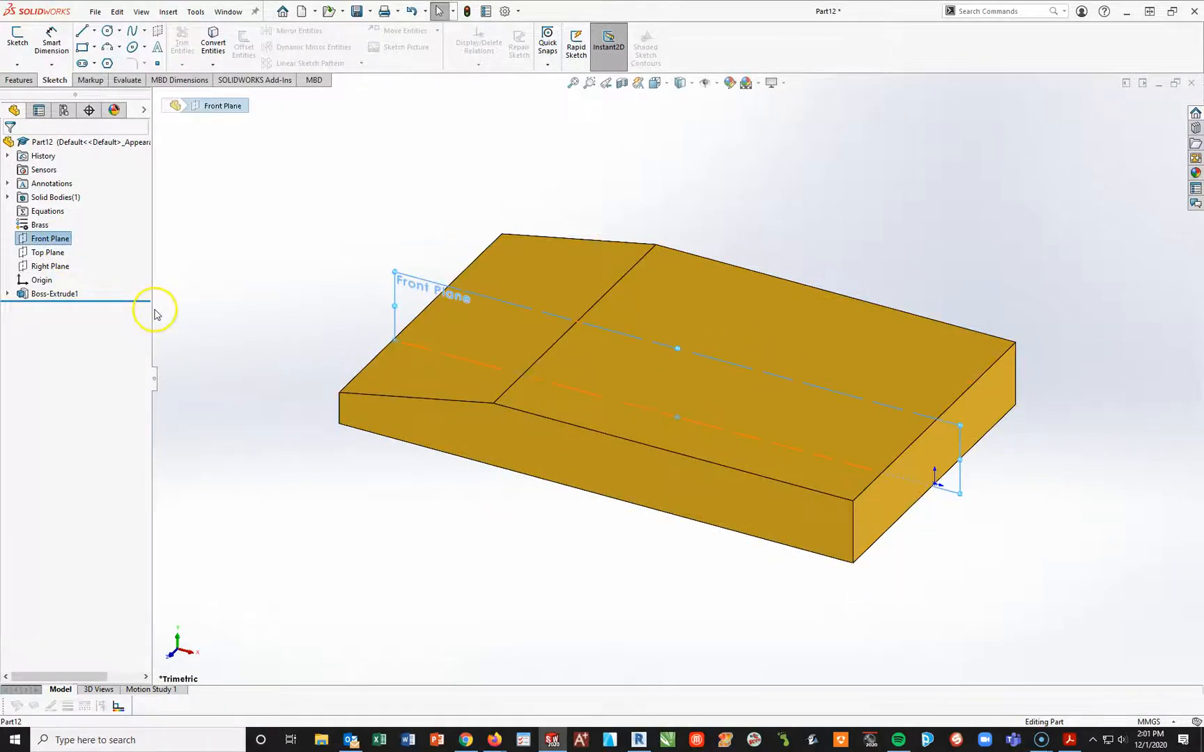
pyautogui.click(18, 38)
pyautogui.press('space')
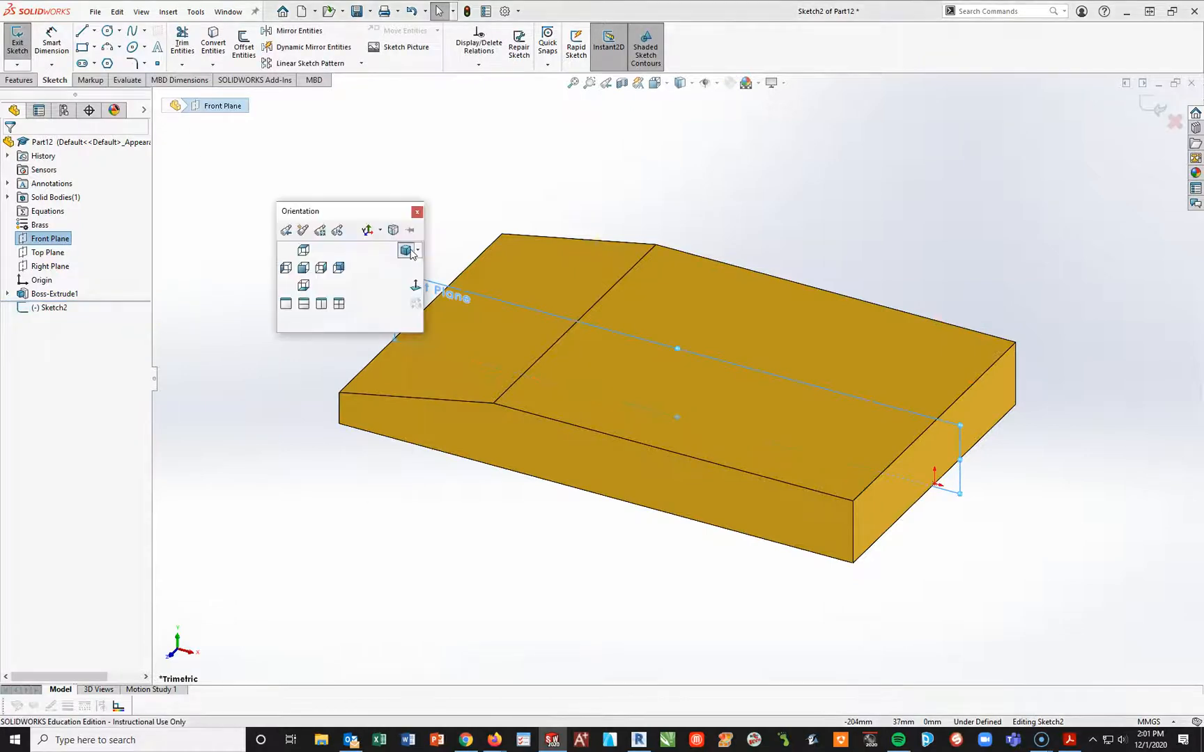
pyautogui.click(413, 285)
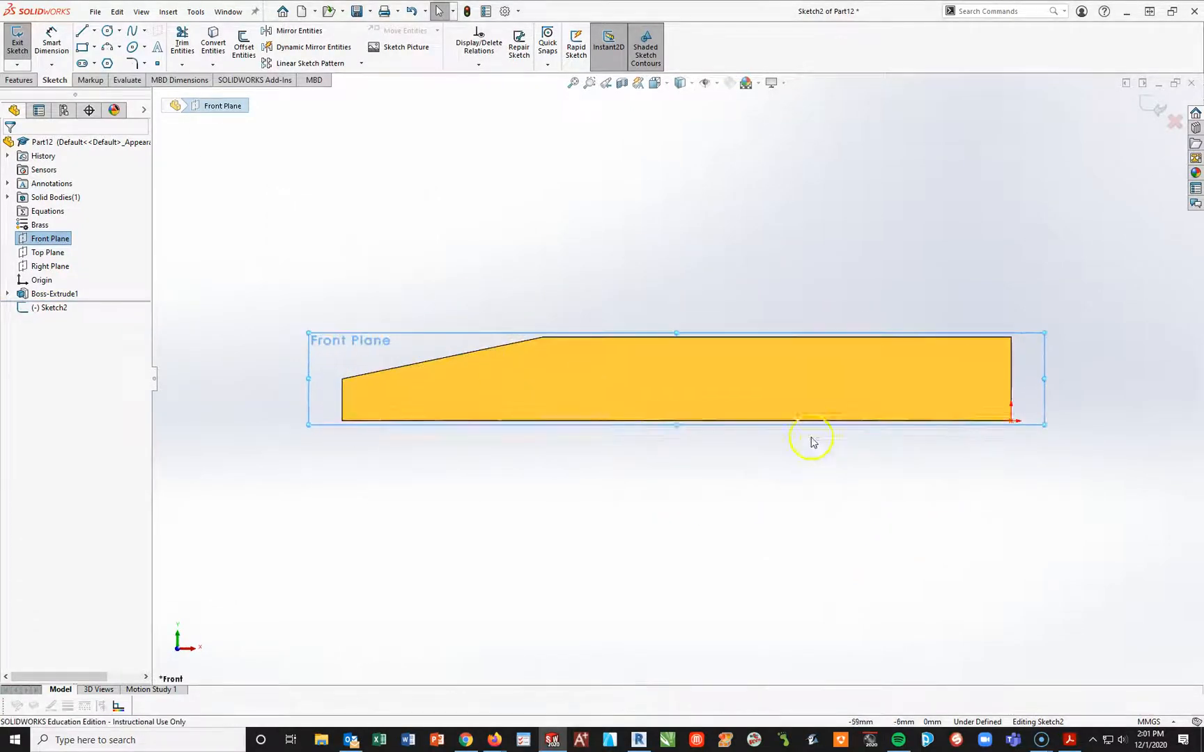
pyautogui.click(82, 32)
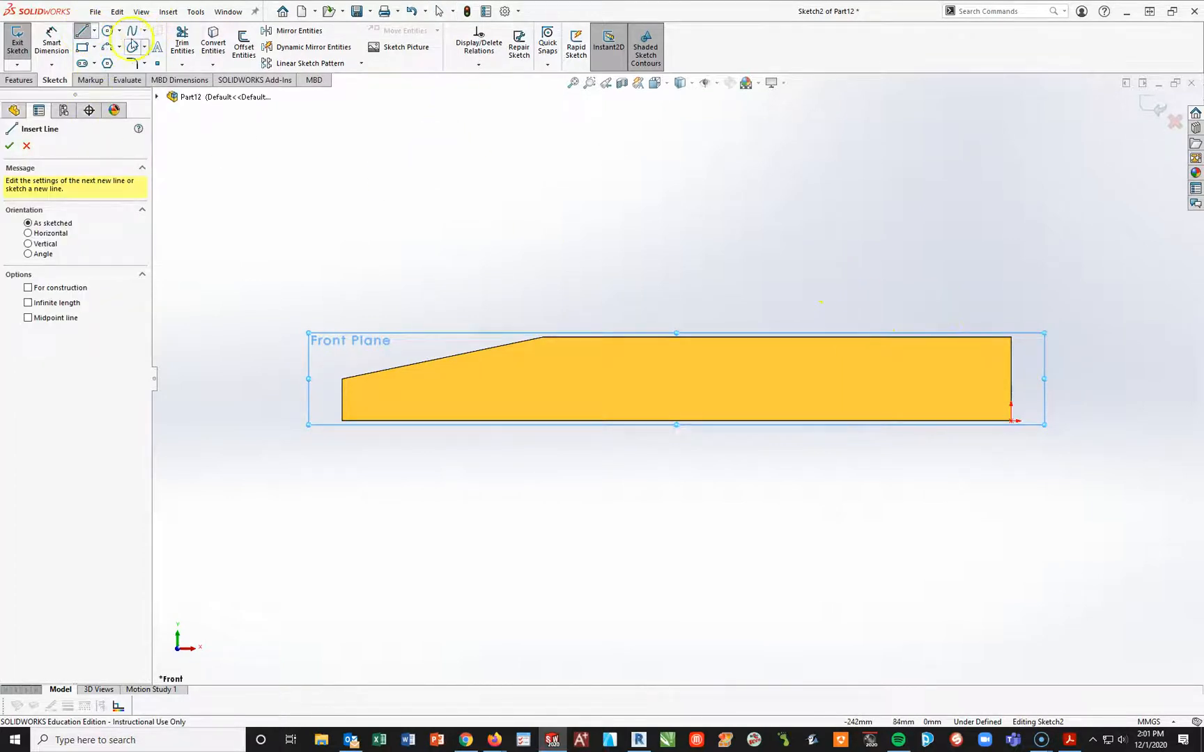
pyautogui.click(94, 31)
pyautogui.click(83, 61)
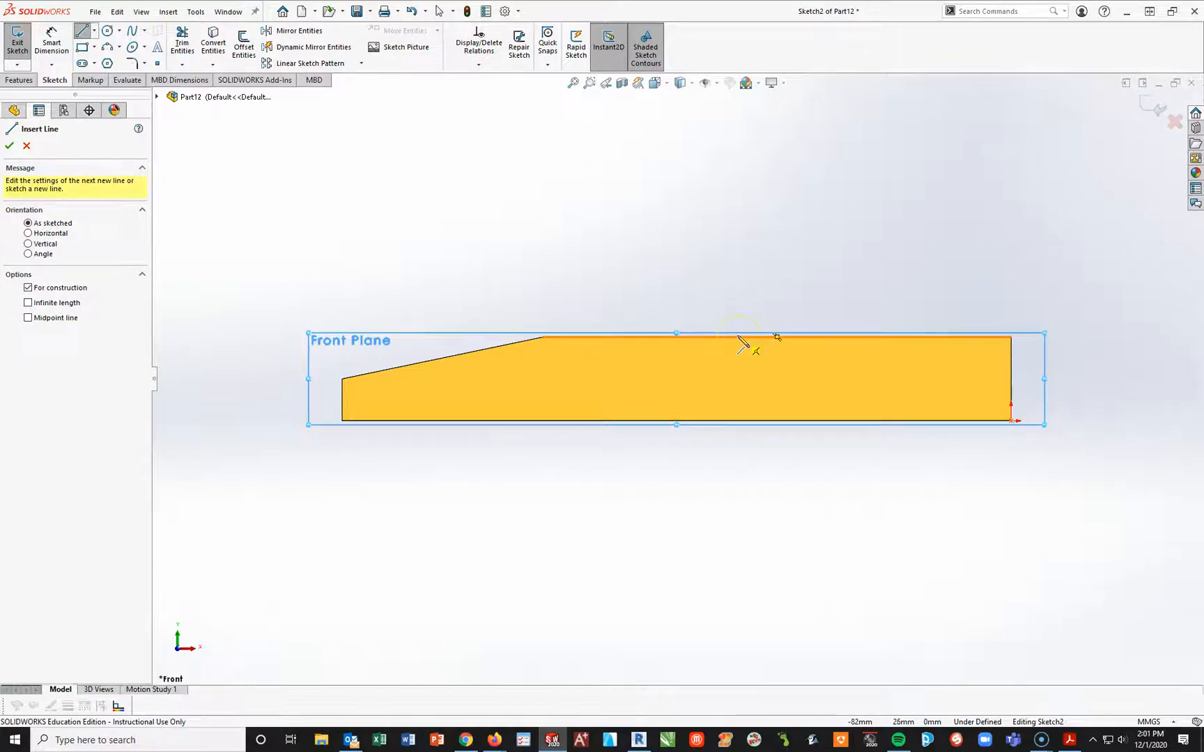
pyautogui.click(741, 337)
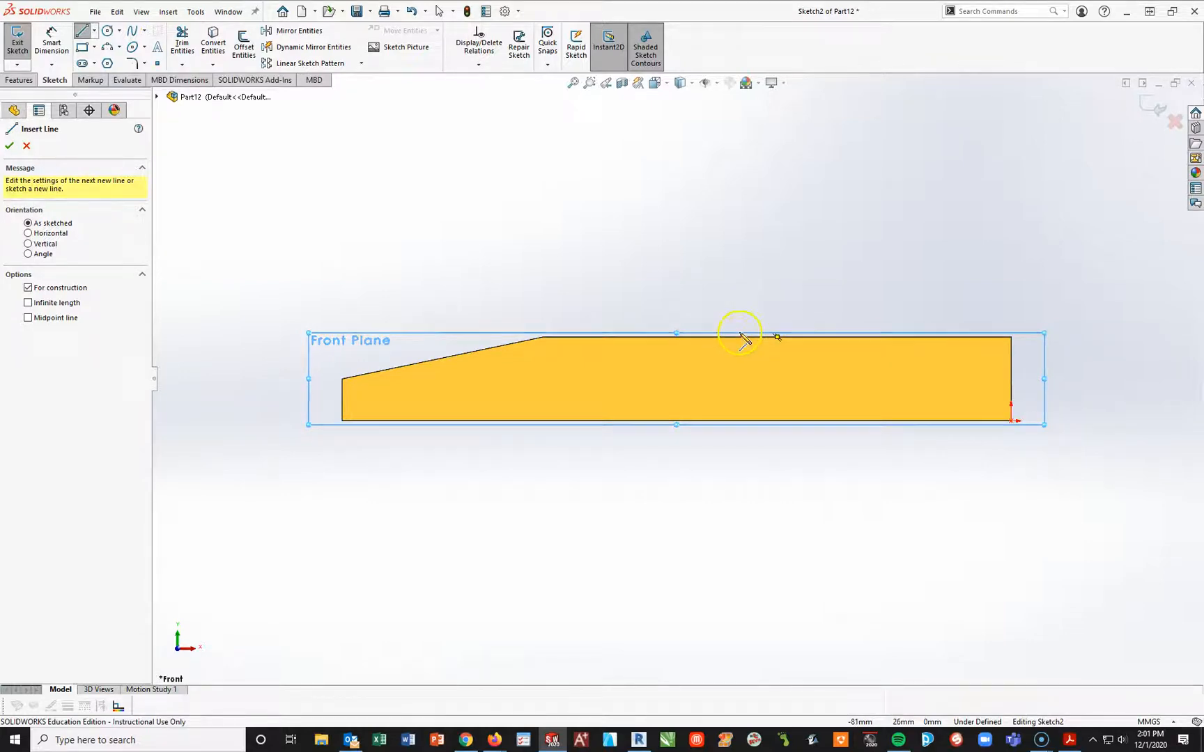
pyautogui.click(677, 420)
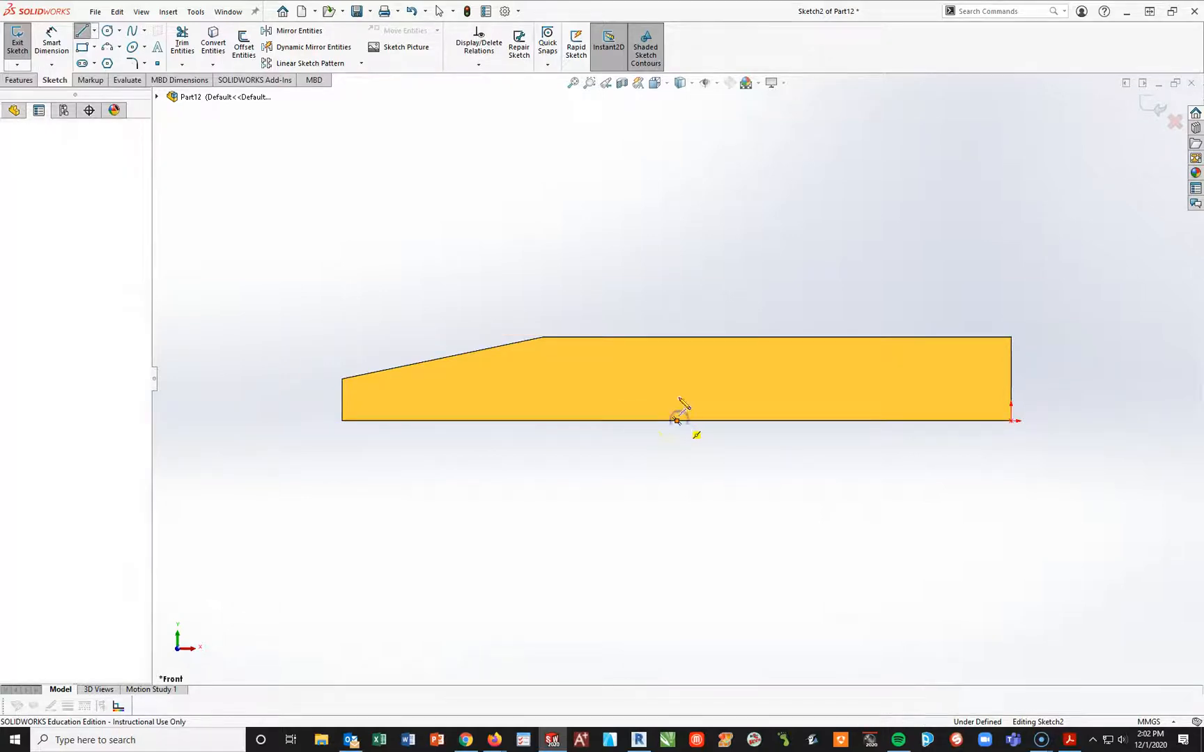
pyautogui.click(677, 221)
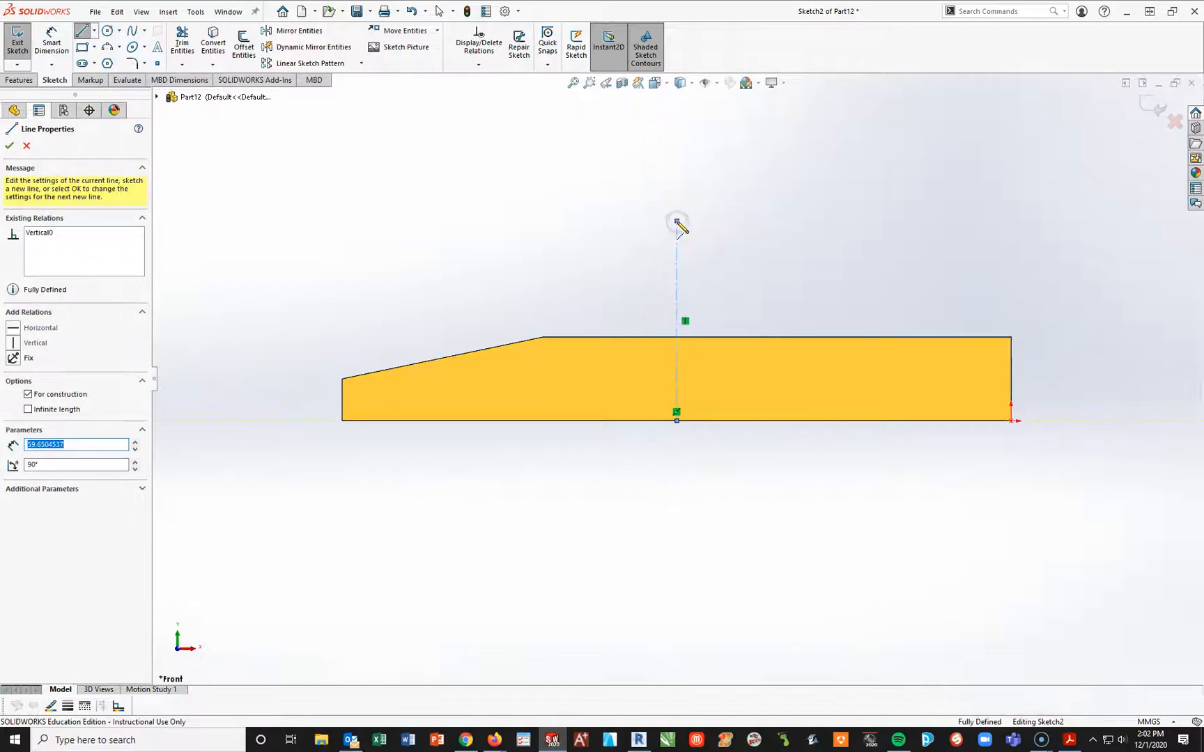
pyautogui.press('Escape')
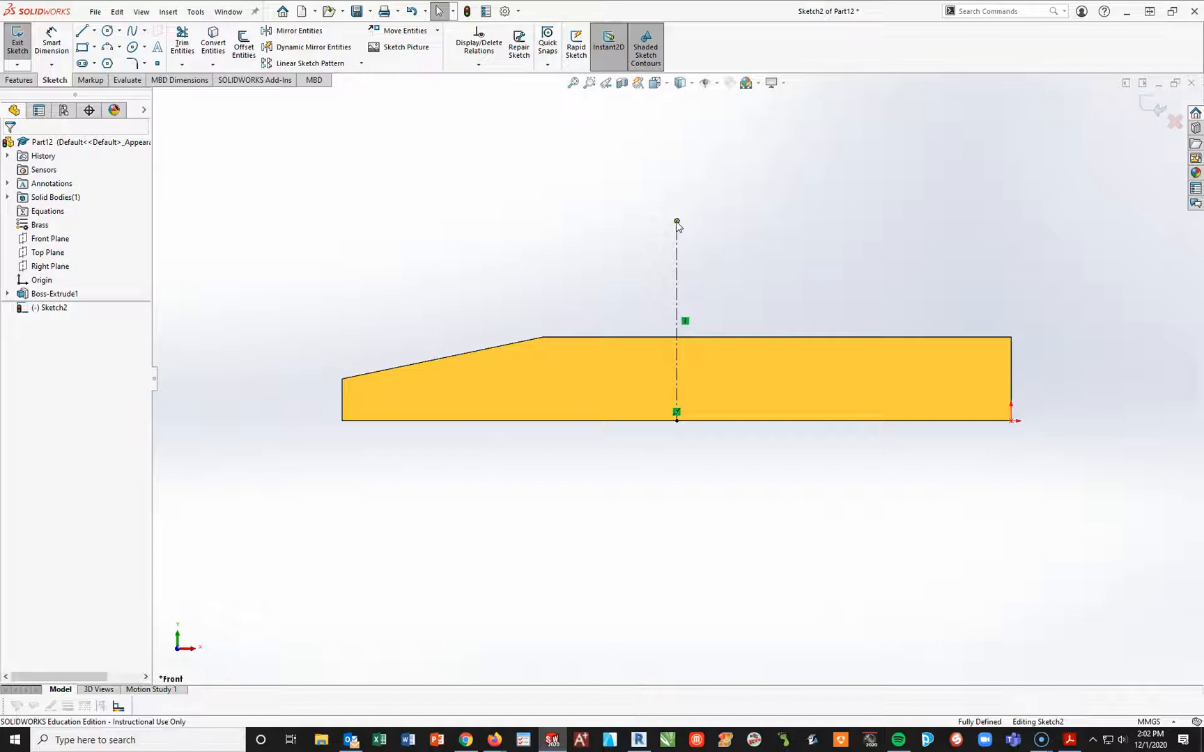
# Sketch a closed four-sided half profile on the base's top edge against the centerline, about 25 mm high and 23 mm wide, with a slanted outer side.
pyautogui.click(82, 30)
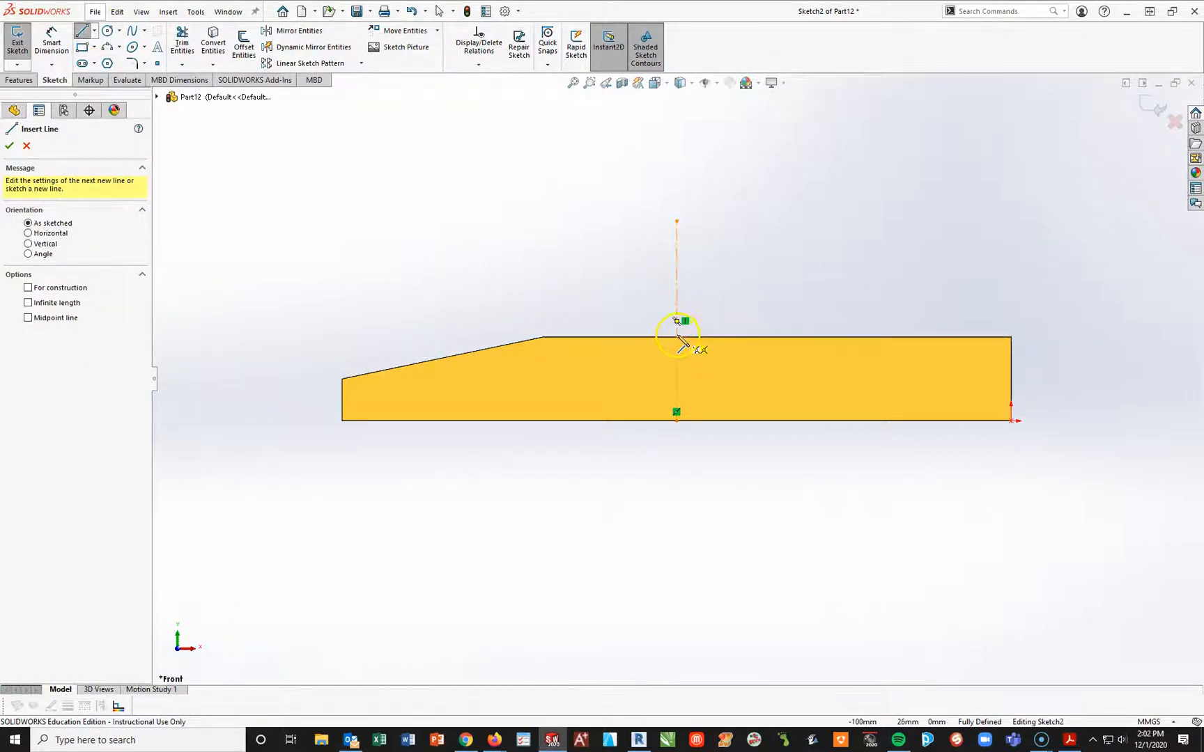
pyautogui.click(676, 337)
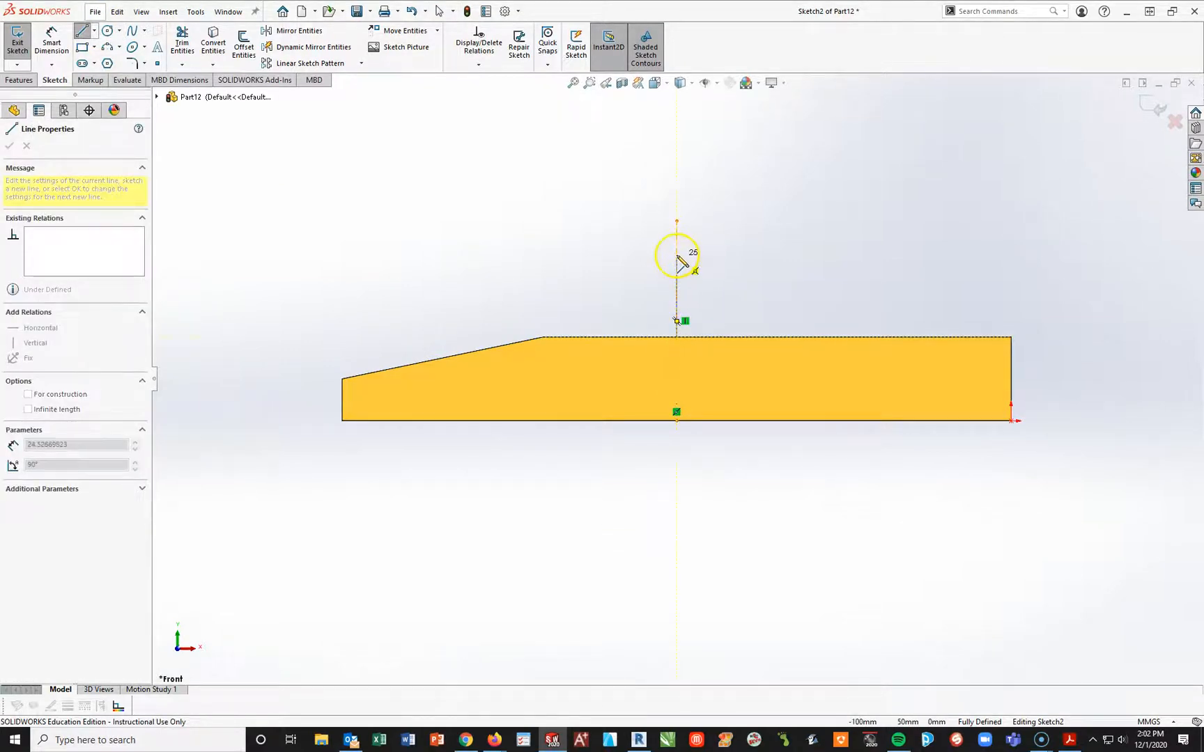
pyautogui.click(678, 257)
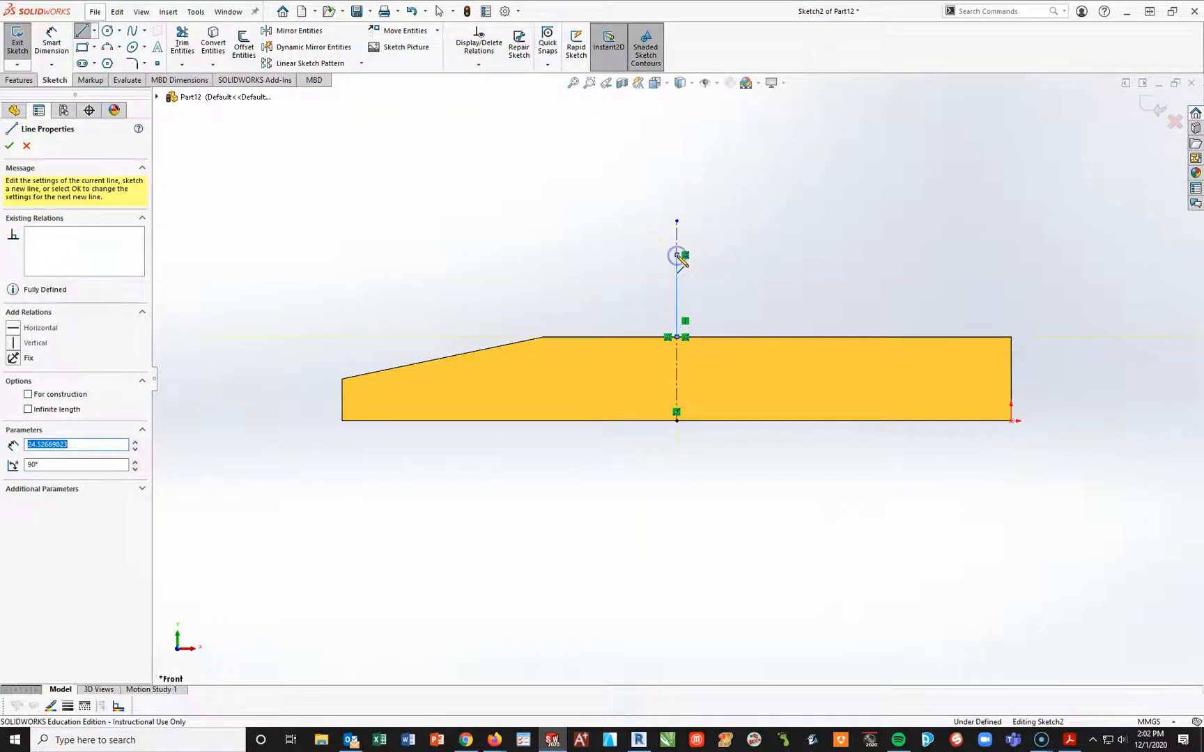
pyautogui.click(637, 255)
pyautogui.click(600, 337)
pyautogui.click(675, 337)
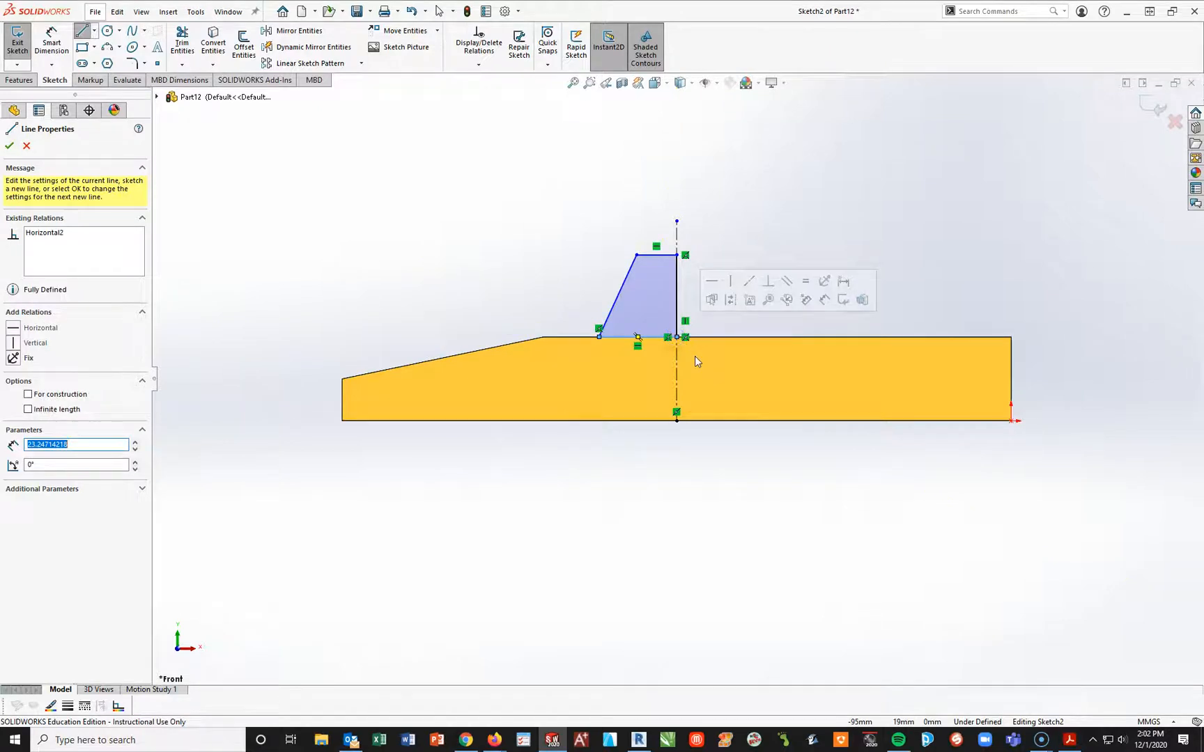
pyautogui.press('Escape')
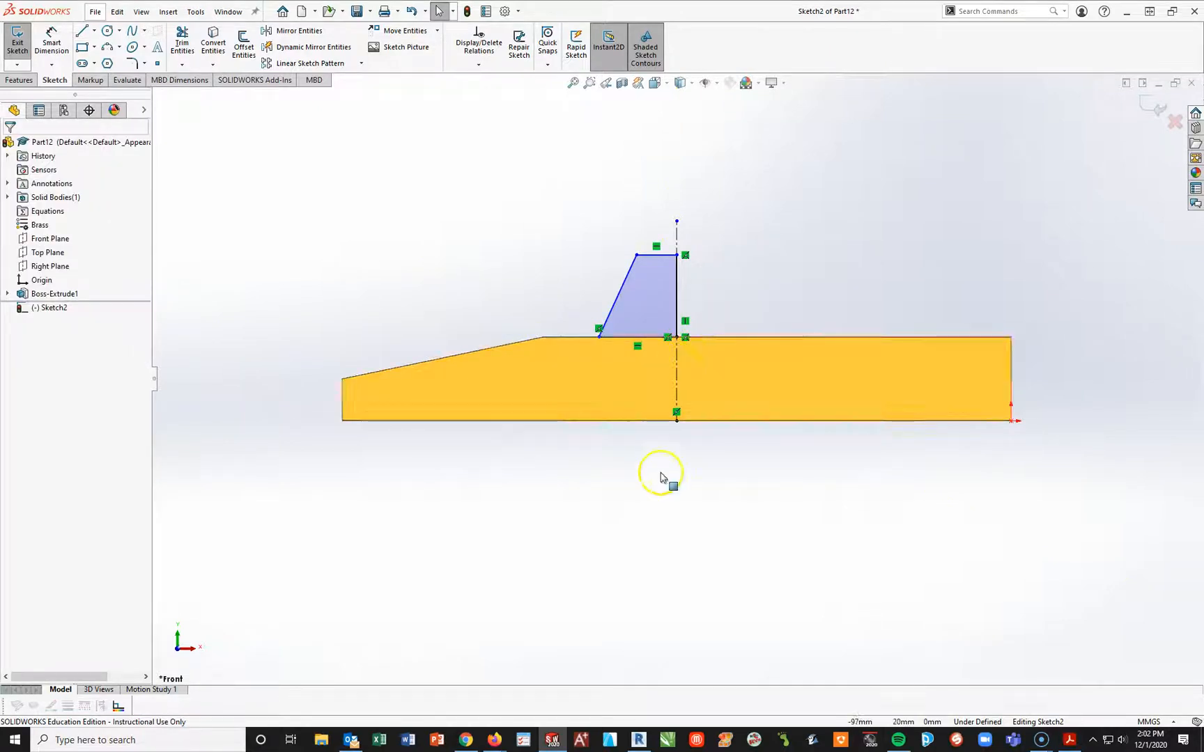
# Dimension the angle between the profile's slanted side and the base's top edge as 105 degrees.
pyautogui.click(43, 38)
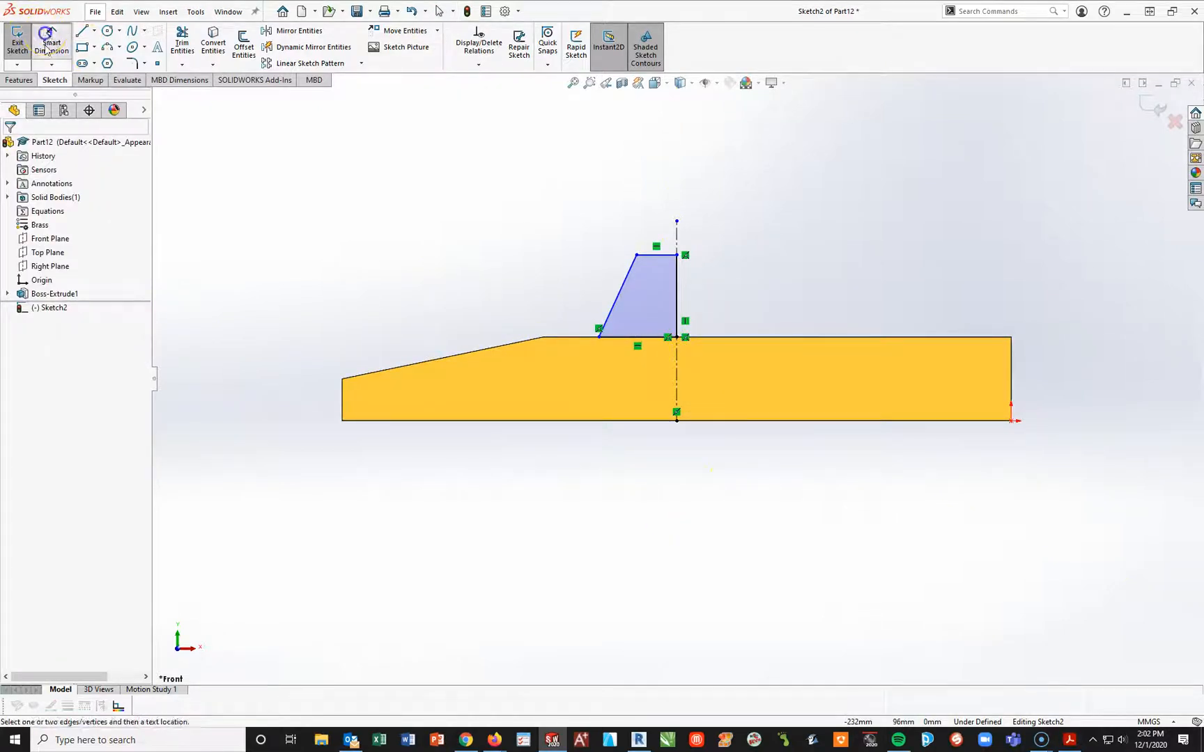
pyautogui.click(622, 299)
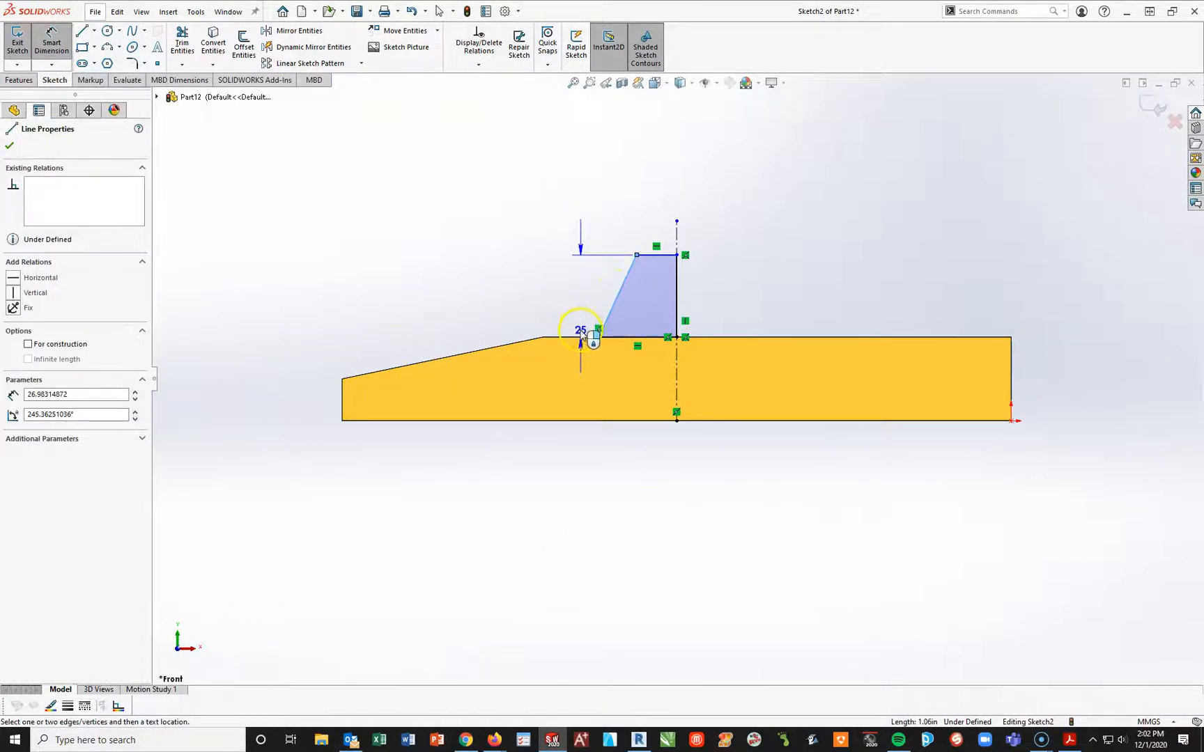
pyautogui.click(578, 339)
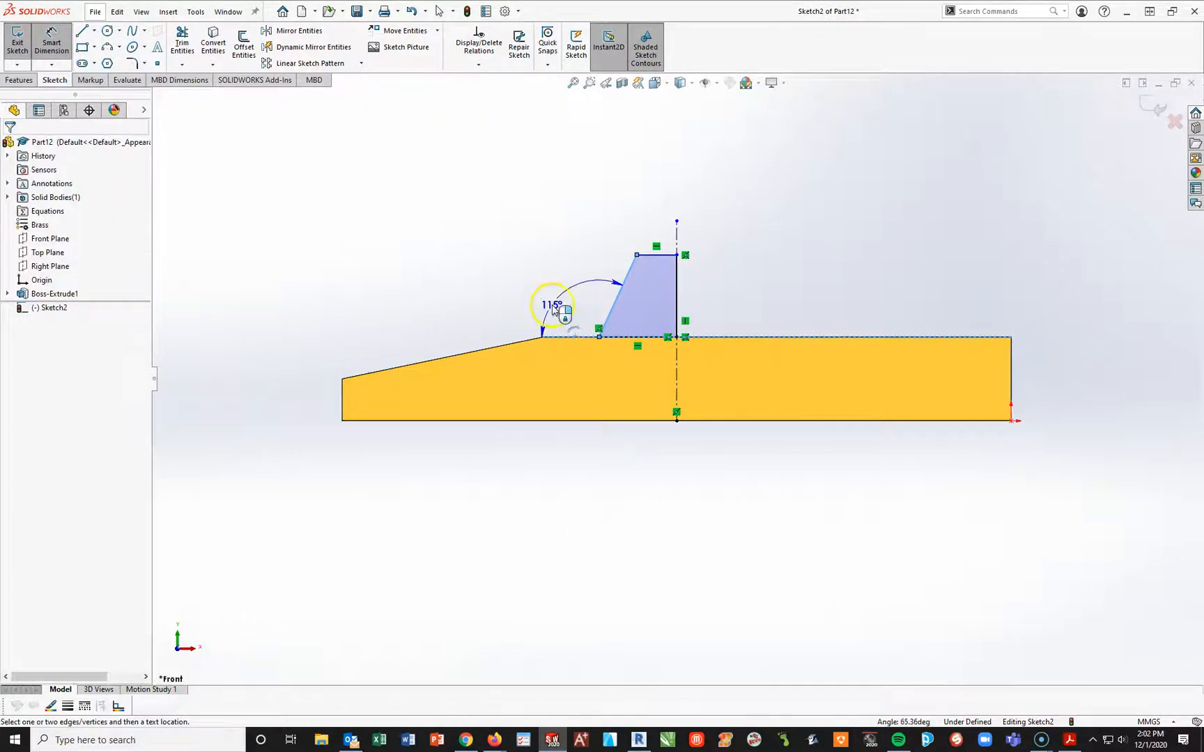
pyautogui.click(594, 332)
pyautogui.write('105')
pyautogui.press('Return')
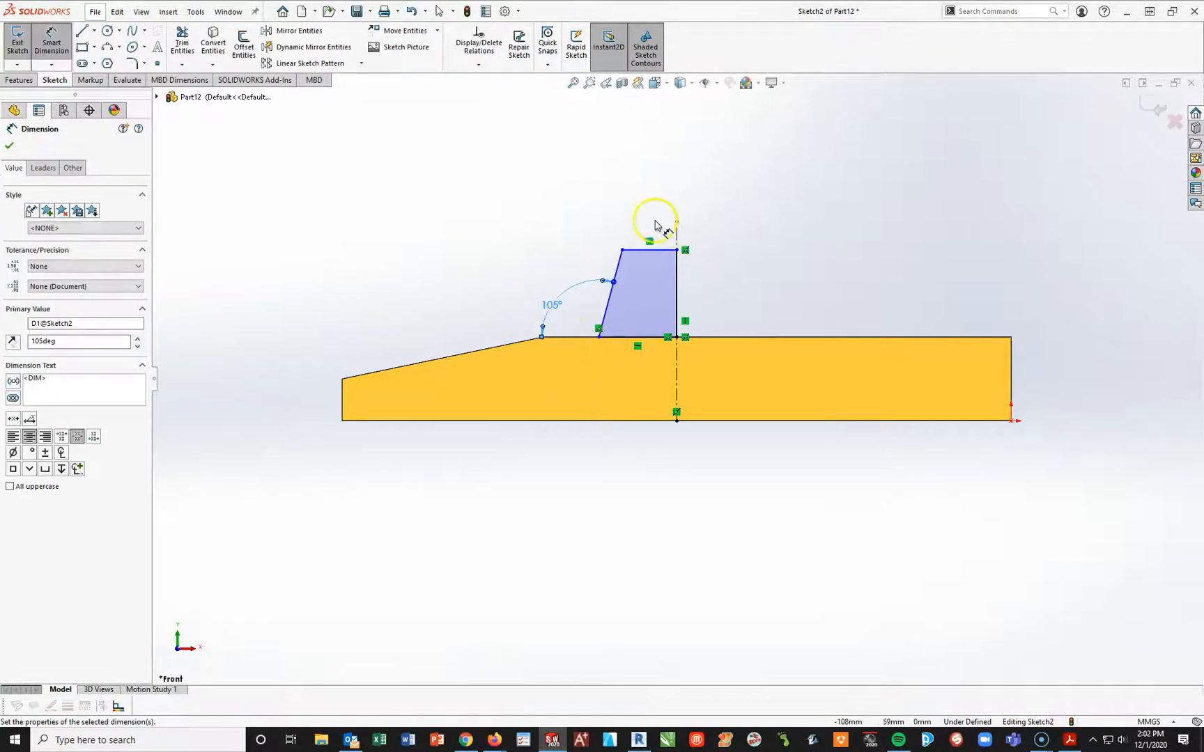
# Dimension the height from the base's bottom edge to the profile's top line as 40 mm.
pyautogui.click(630, 251)
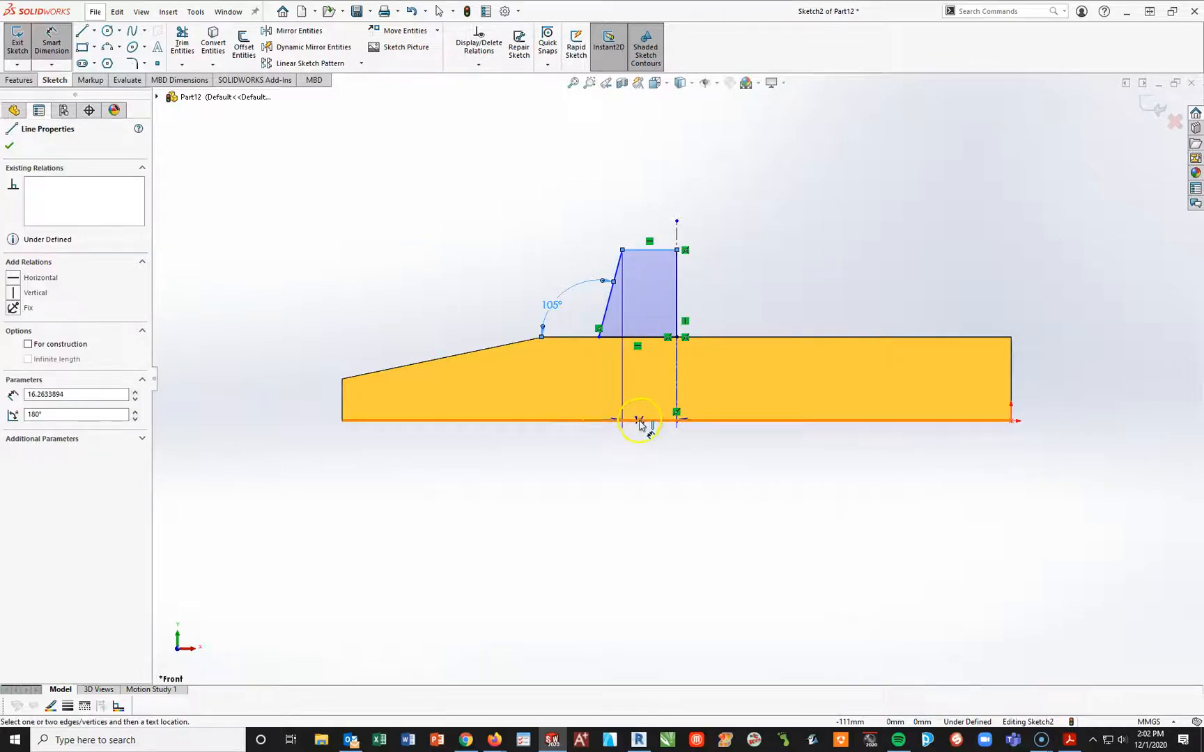
pyautogui.click(639, 421)
pyautogui.click(283, 336)
pyautogui.write('40')
pyautogui.press('Return')
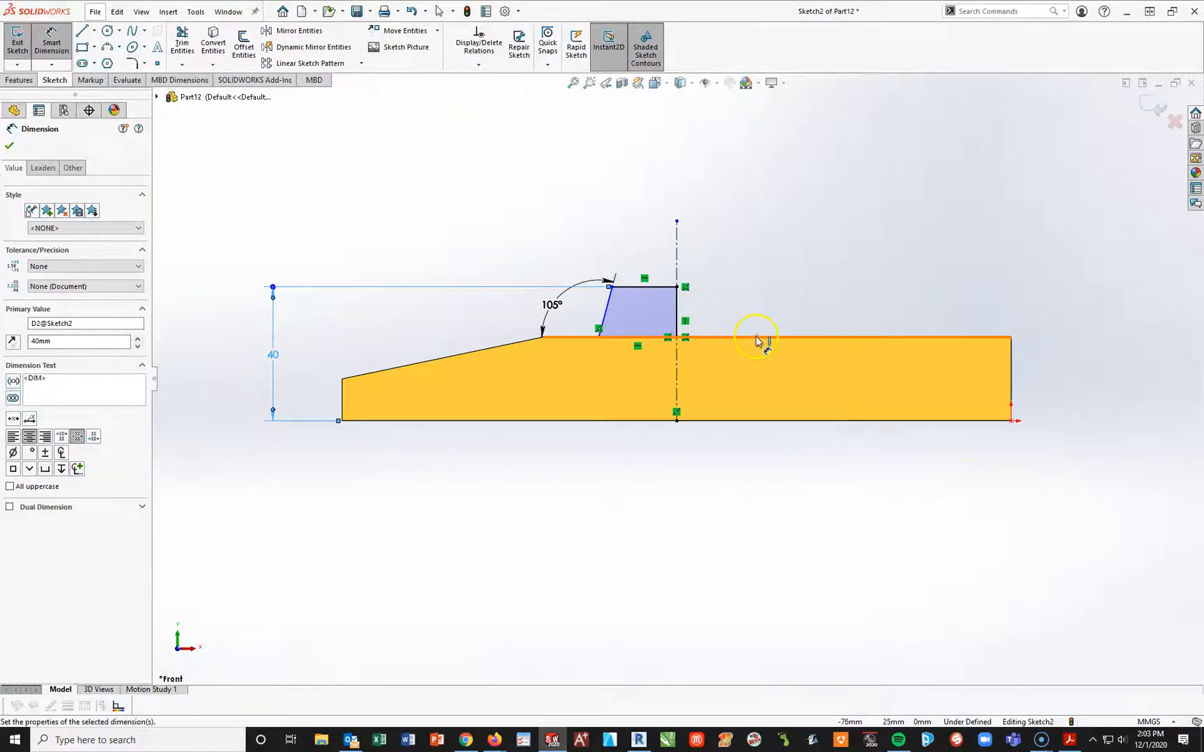
# Dimension the profile's lower outer corner across the centerline as a 45 mm diameter.
pyautogui.click(599, 338)
pyautogui.click(677, 269)
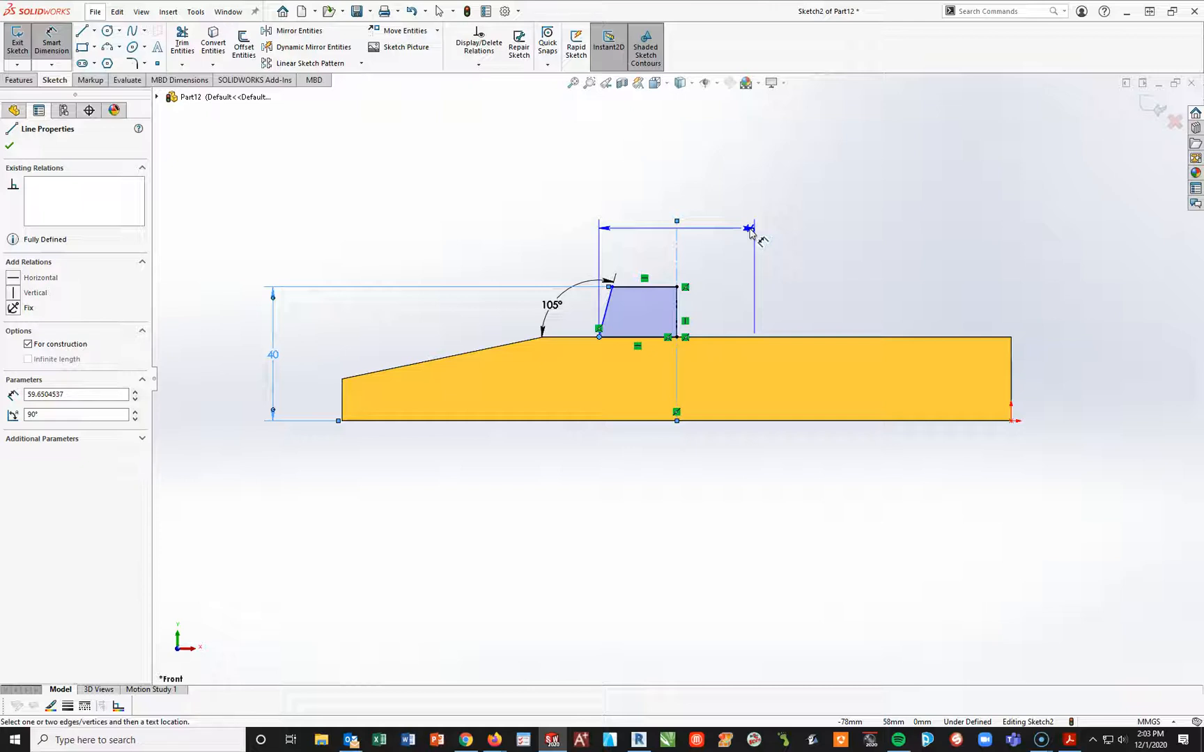
pyautogui.click(690, 195)
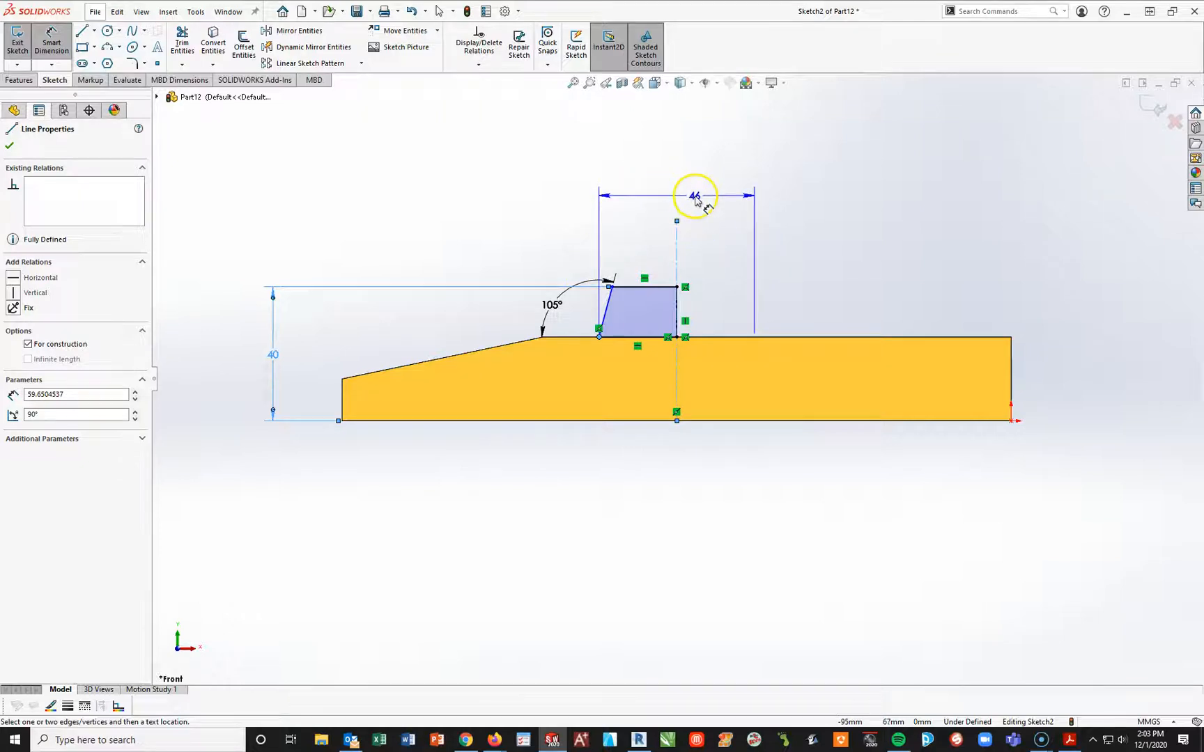
pyautogui.write('45')
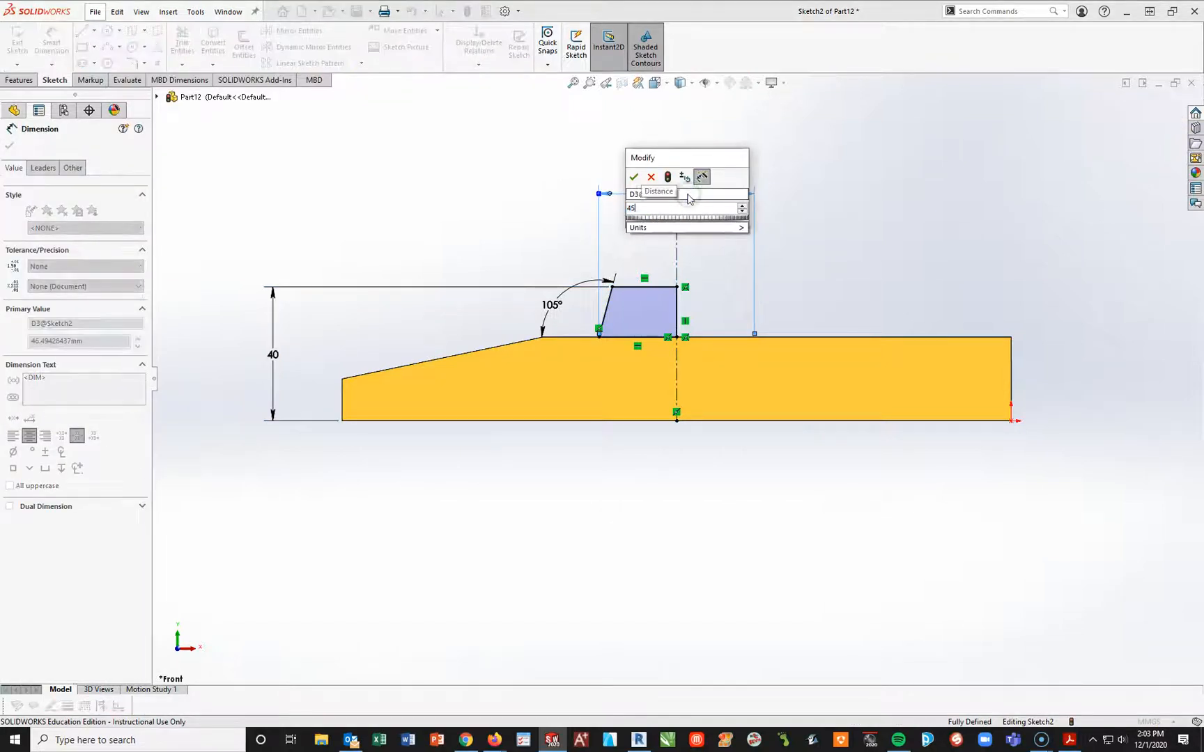
pyautogui.press('Return')
pyautogui.click(726, 488)
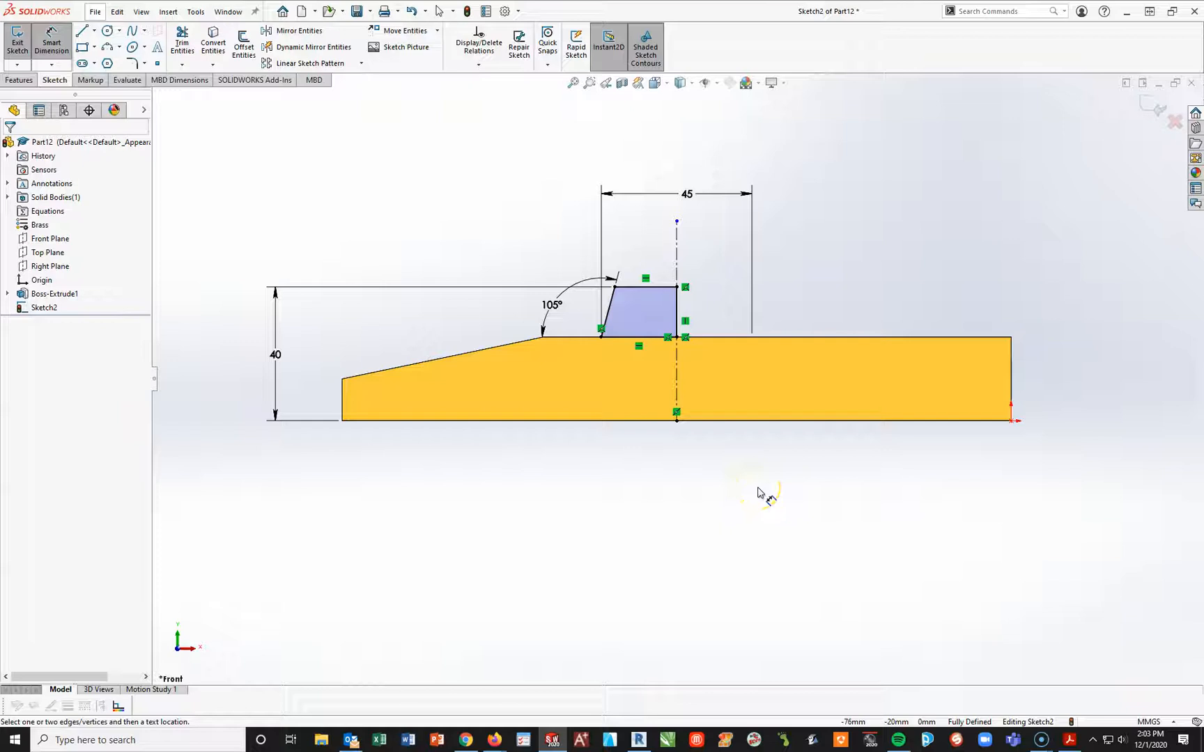
# Revolve the profile about the vertical centerline to add a tapered round boss on the base.
pyautogui.press('space')
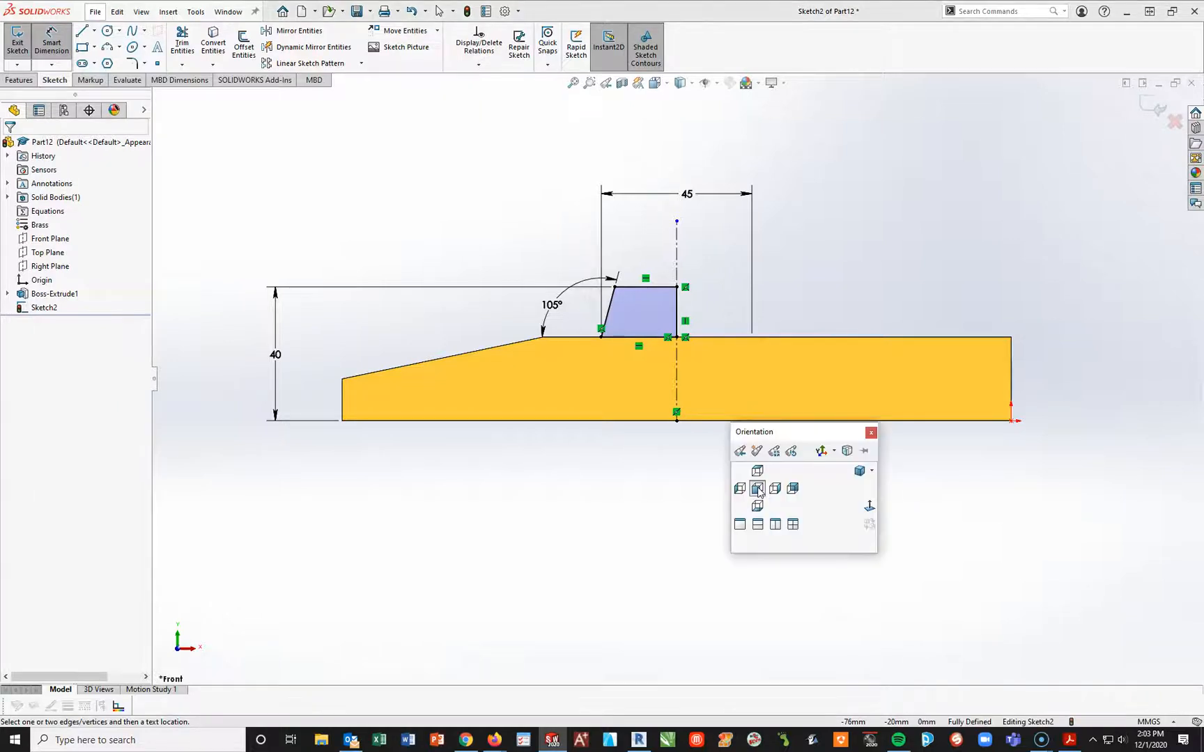
pyautogui.click(862, 473)
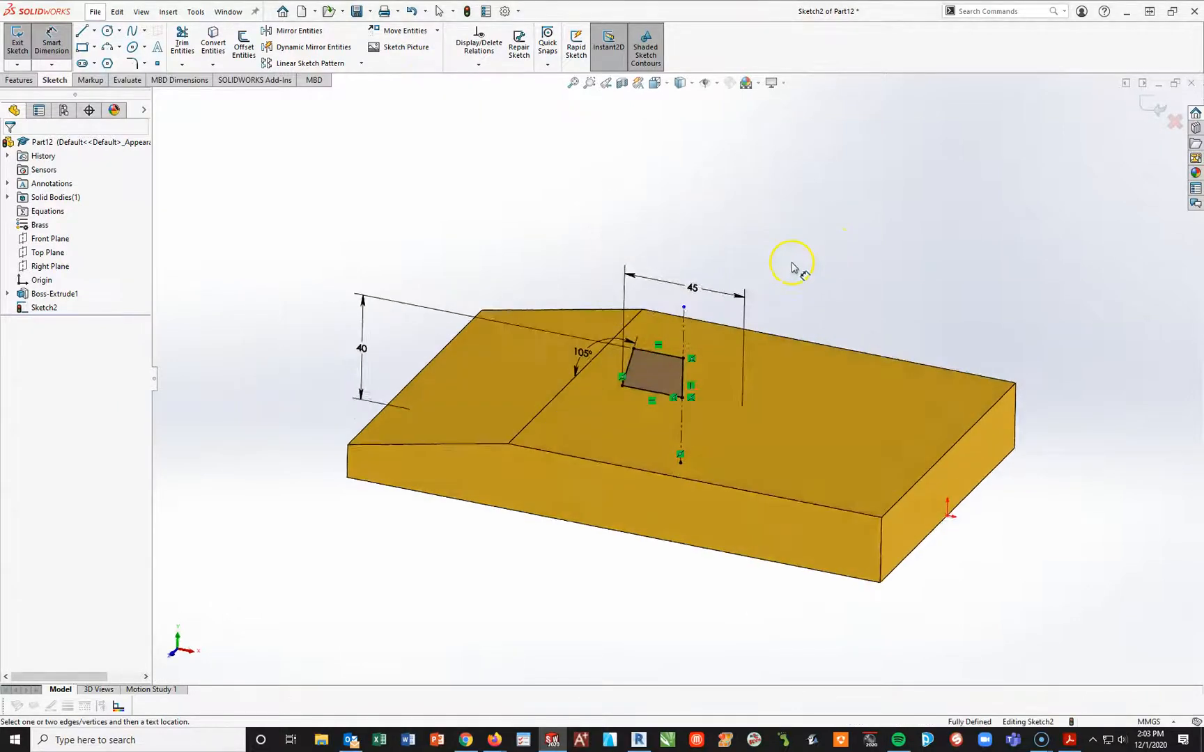
pyautogui.click(20, 80)
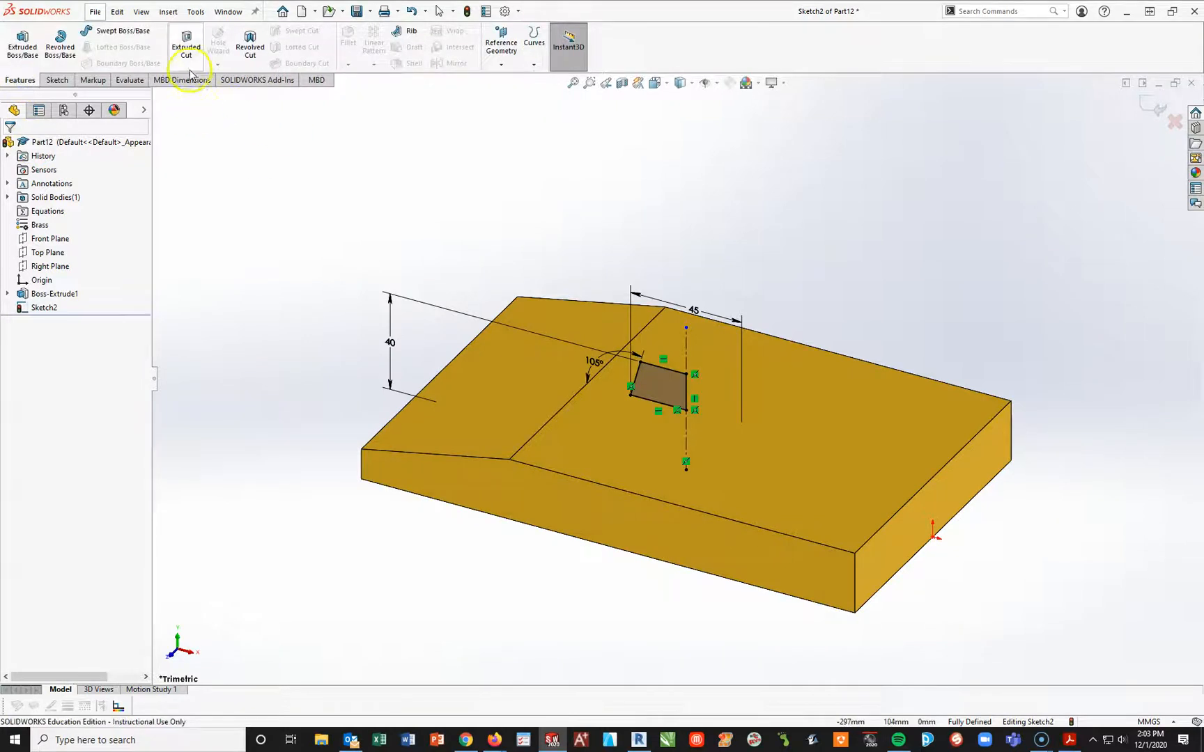
pyautogui.click(60, 42)
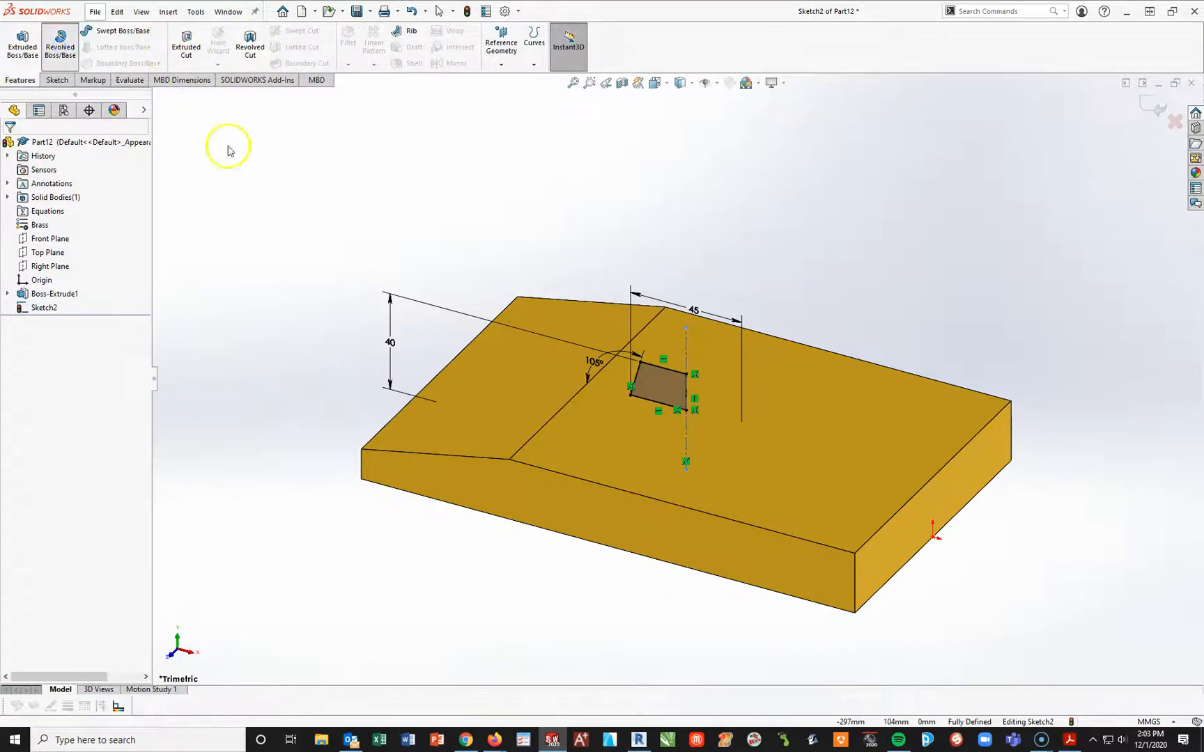
pyautogui.click(10, 146)
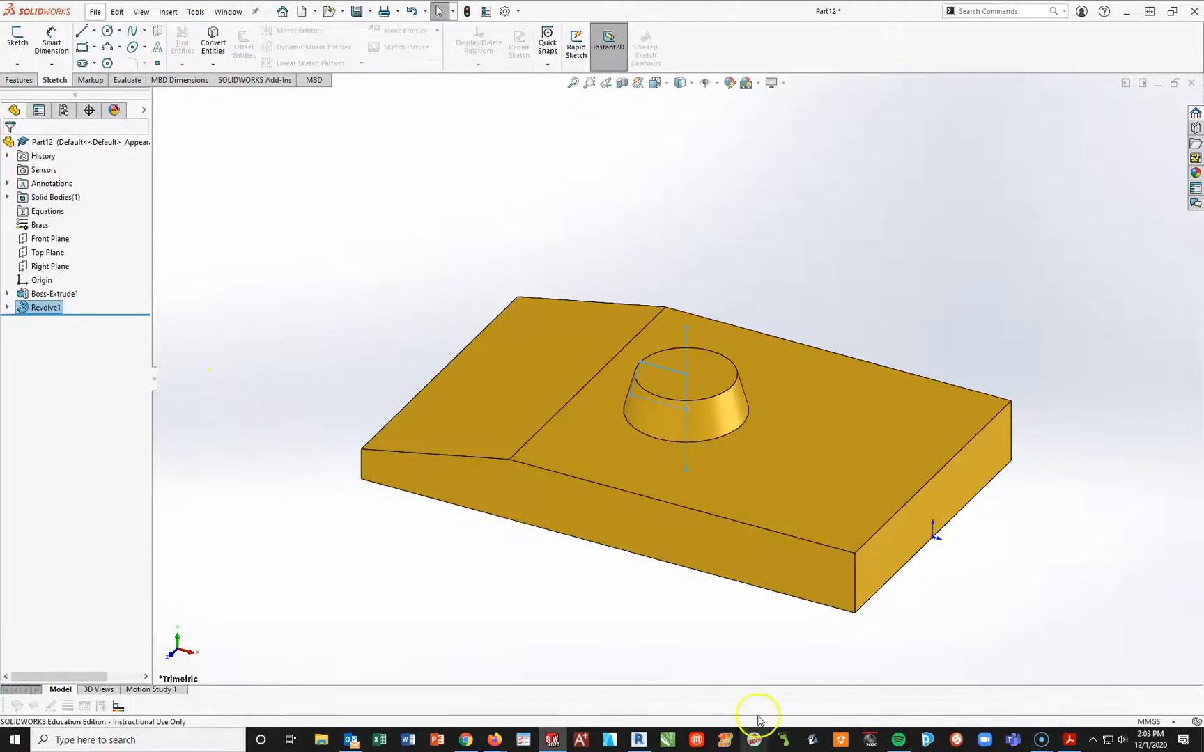
# Sketch a circle with a radius of about 10 mm on the boss's top face, centered on the boss.
pyautogui.click(693, 381)
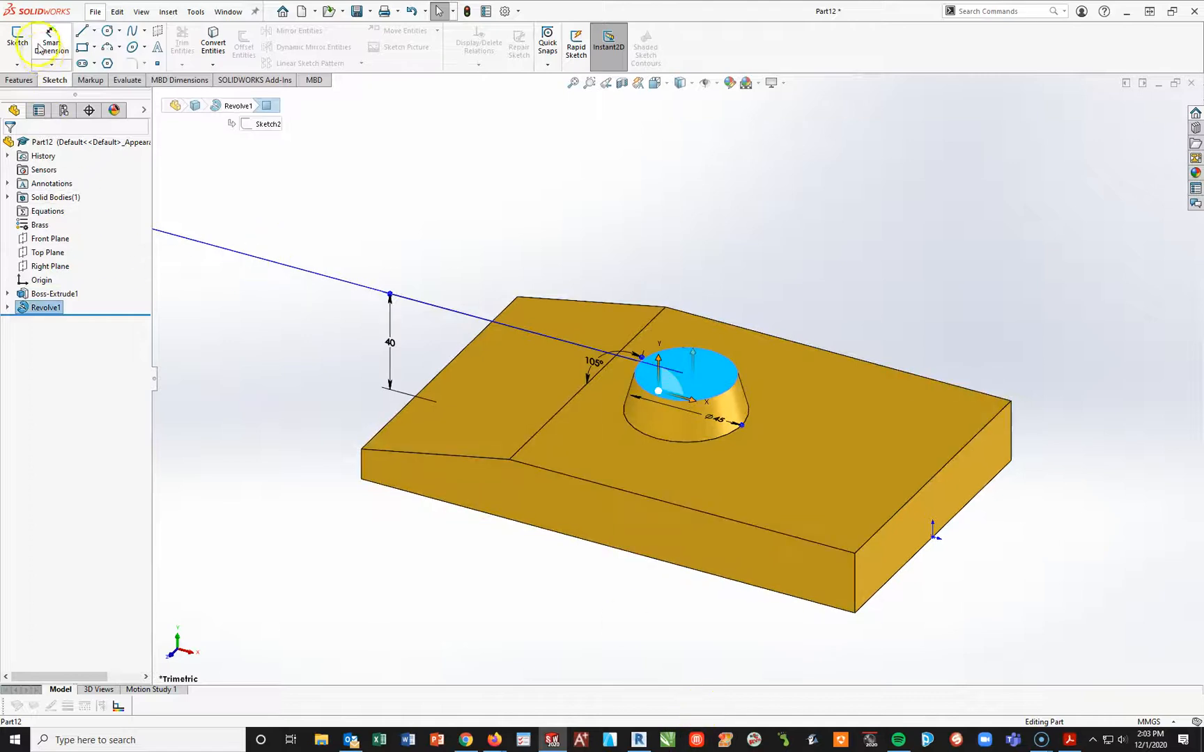
pyautogui.click(18, 39)
pyautogui.press('space')
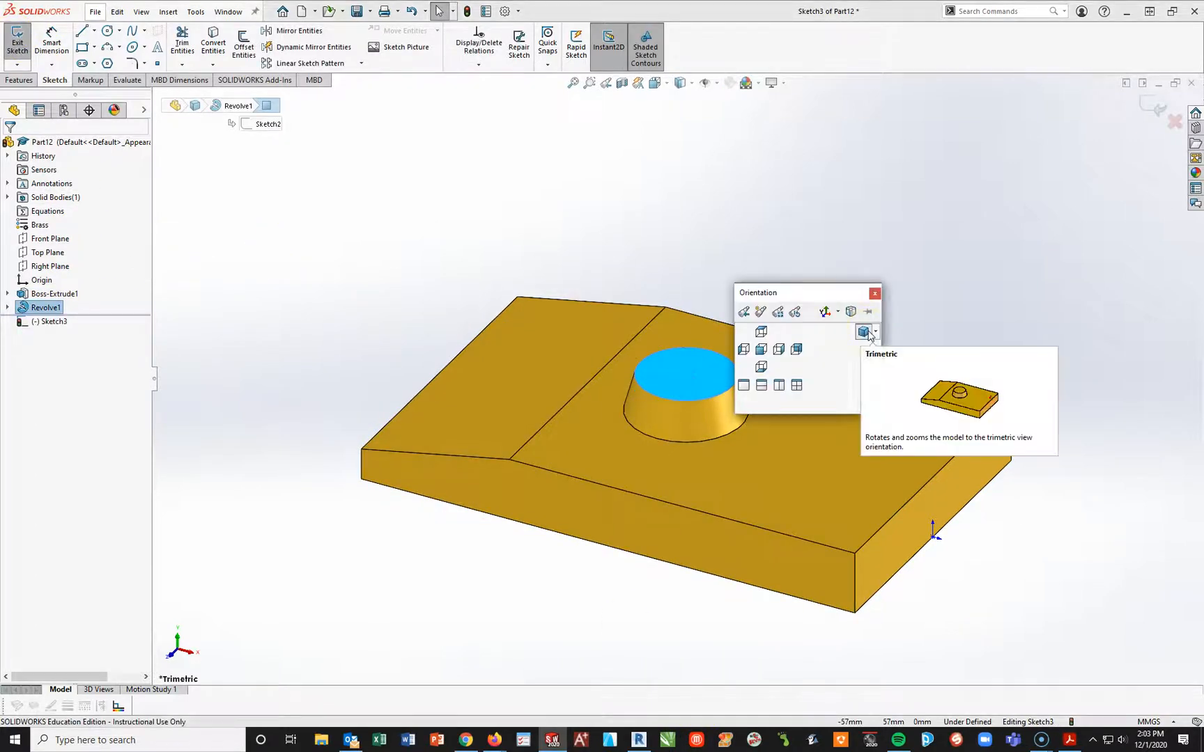
pyautogui.click(864, 349)
pyautogui.click(106, 31)
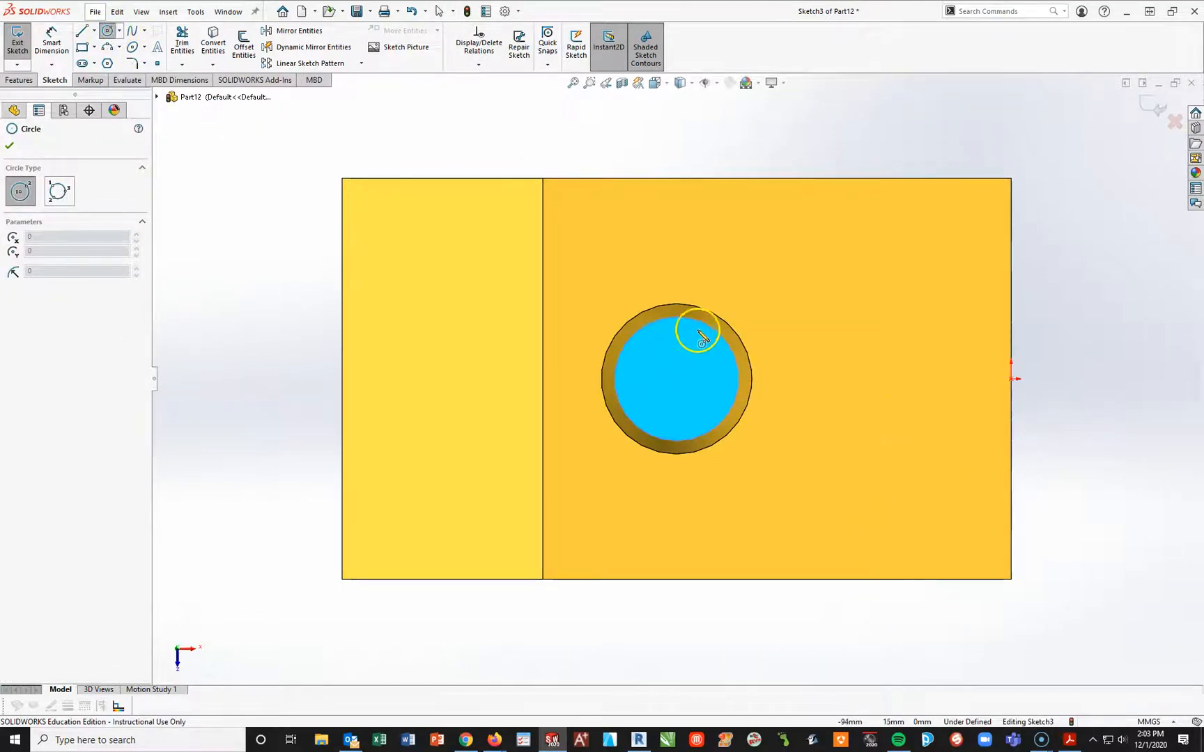
pyautogui.click(676, 379)
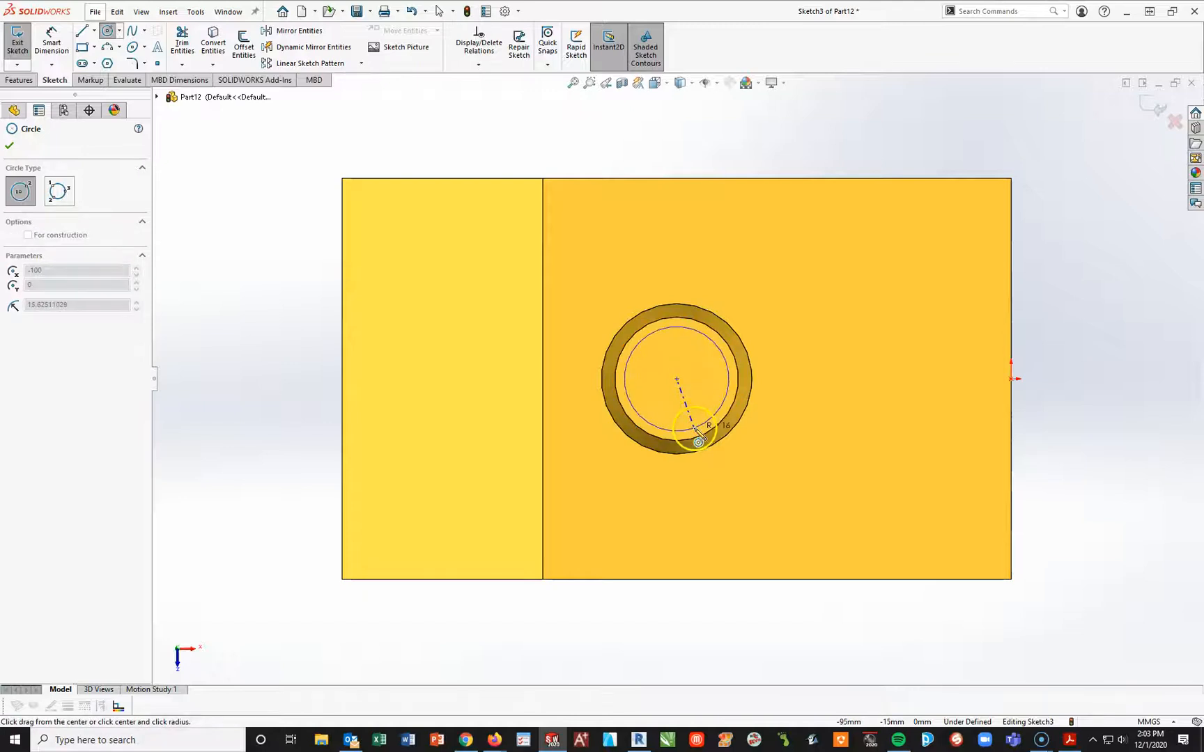
pyautogui.click(697, 407)
# Dimension the circle's diameter as 20 mm.
pyautogui.click(52, 42)
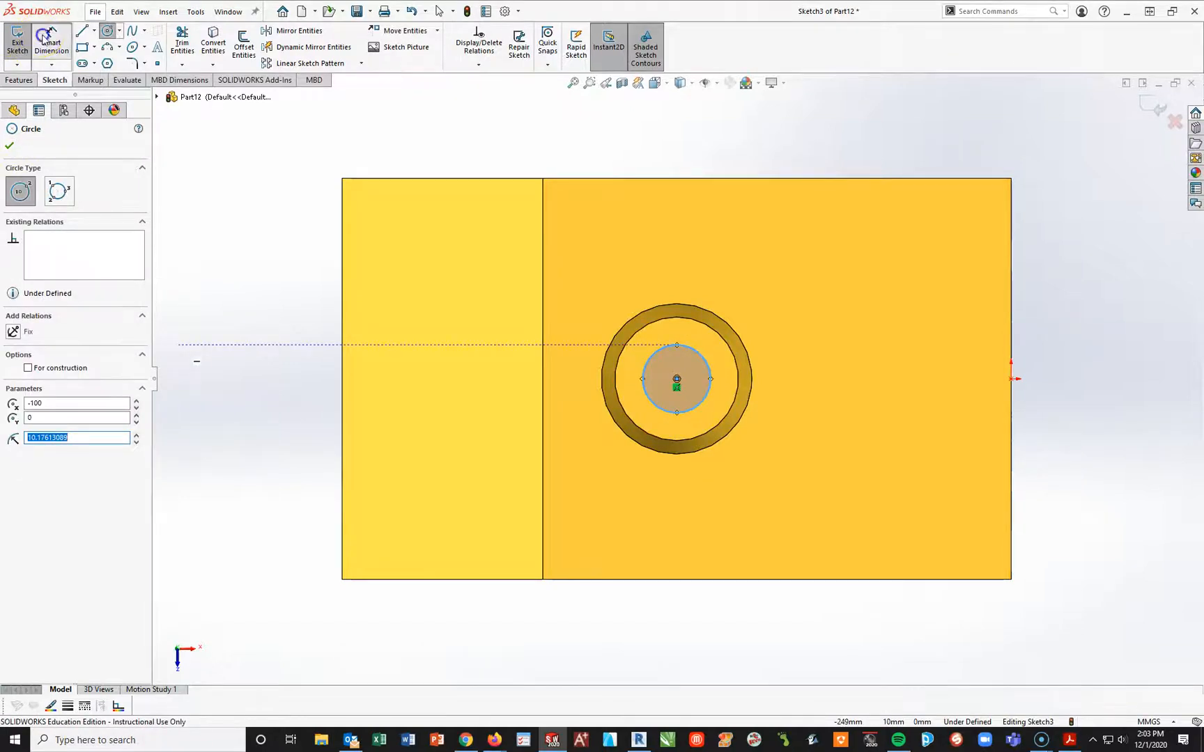
pyautogui.click(679, 347)
pyautogui.click(512, 131)
pyautogui.write('20mm')
pyautogui.press('Return')
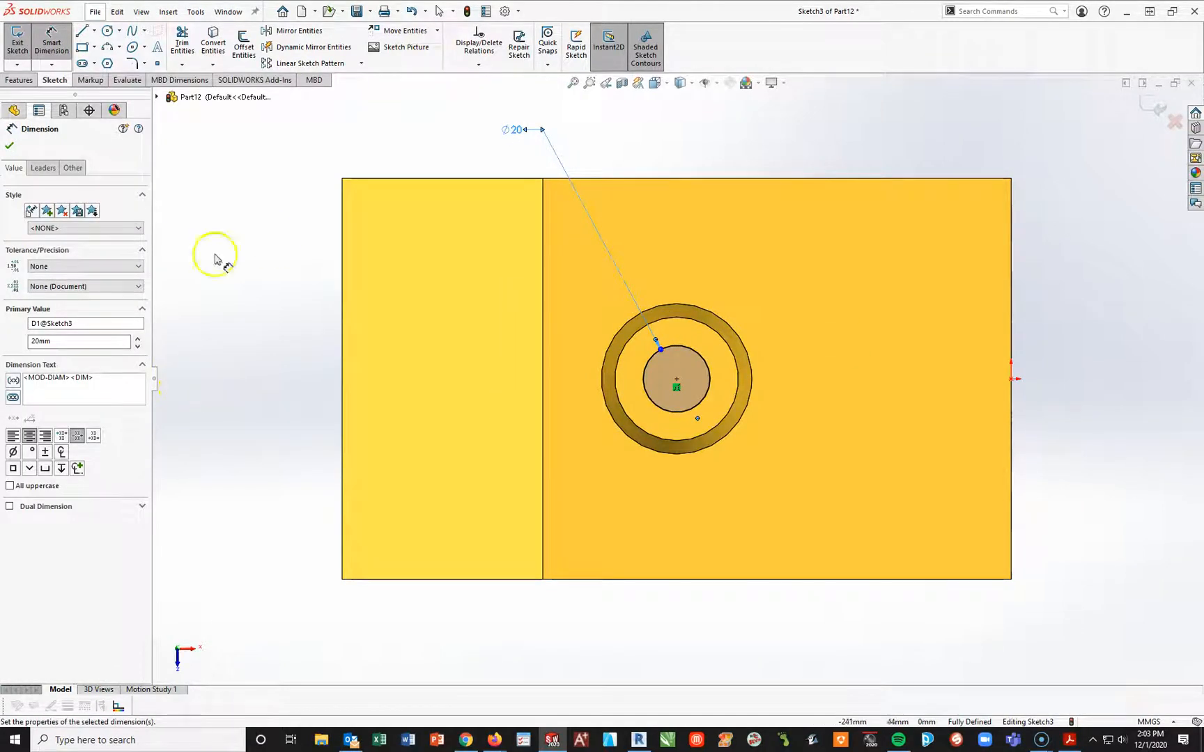
# Cut the 20 mm circle Through All to make a hole through the tapered boss and base.
pyautogui.click(299, 308)
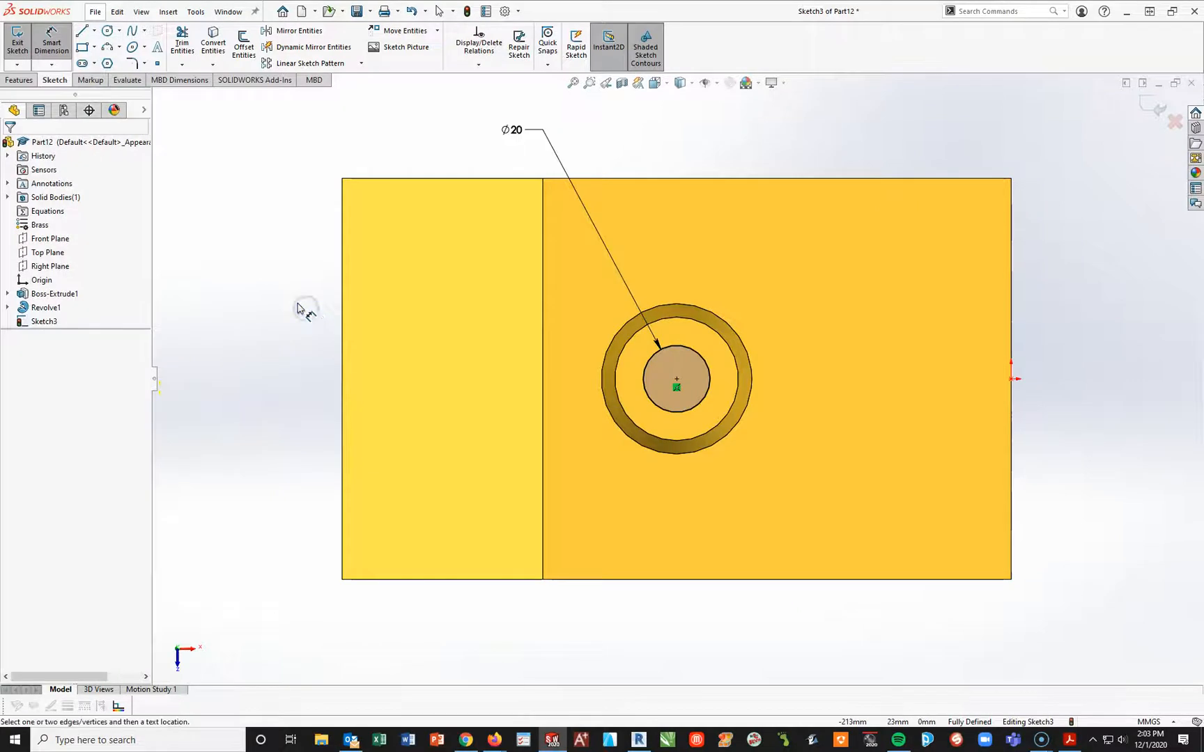
pyautogui.press('space')
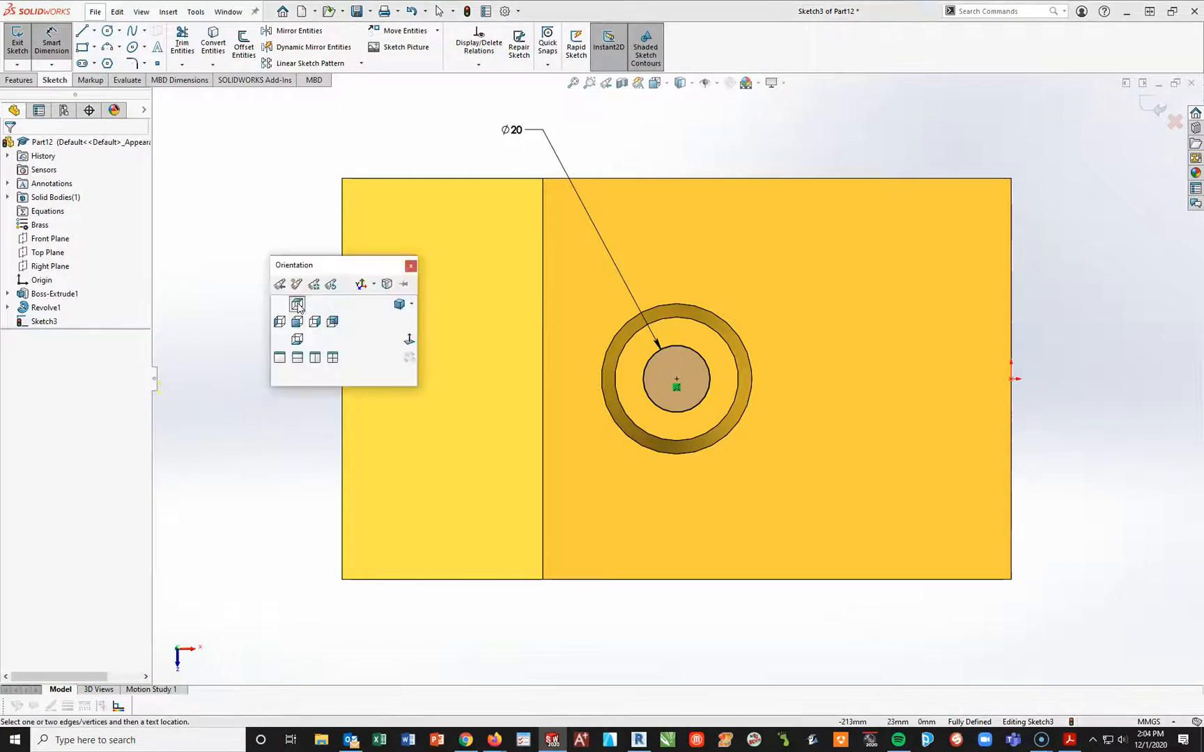
pyautogui.click(401, 306)
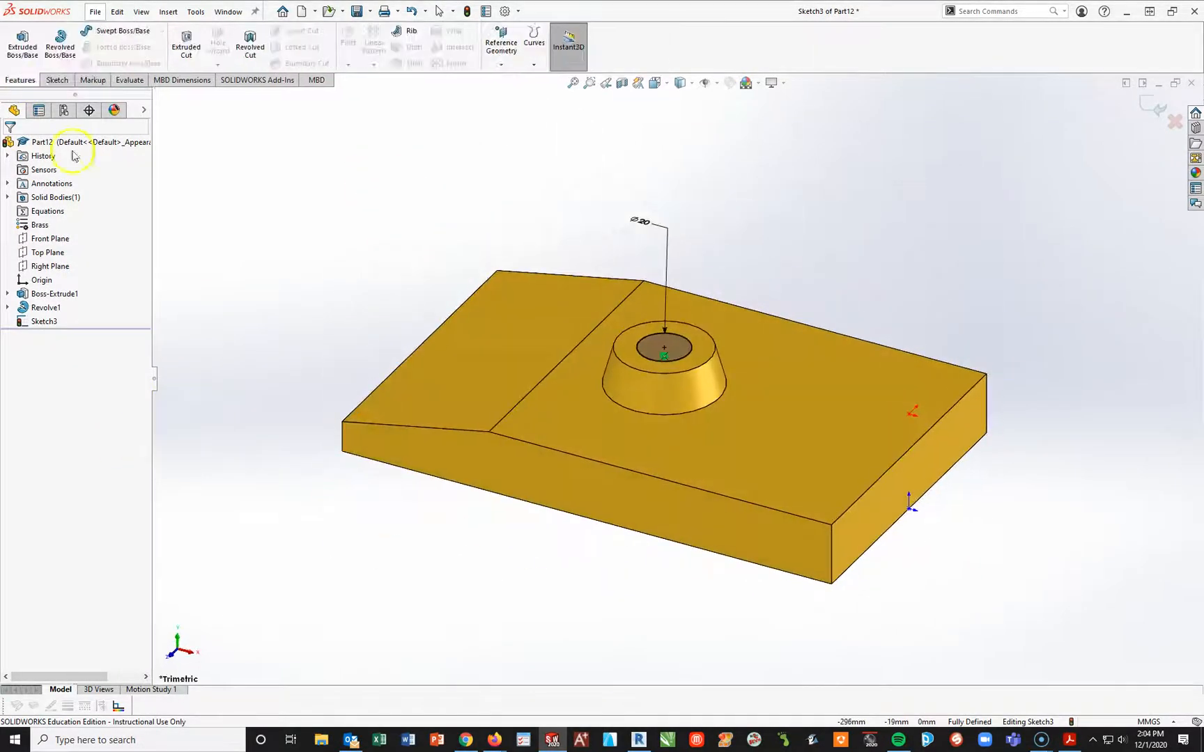
pyautogui.click(186, 42)
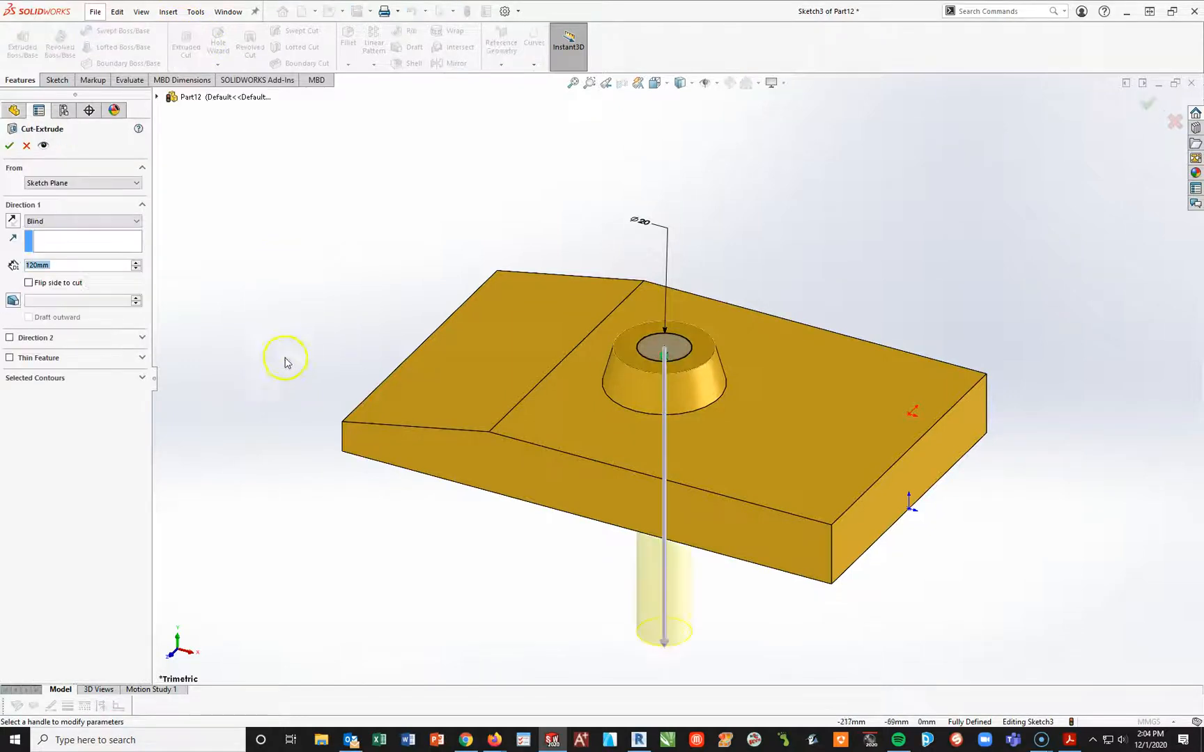
pyautogui.click(112, 221)
pyautogui.click(108, 232)
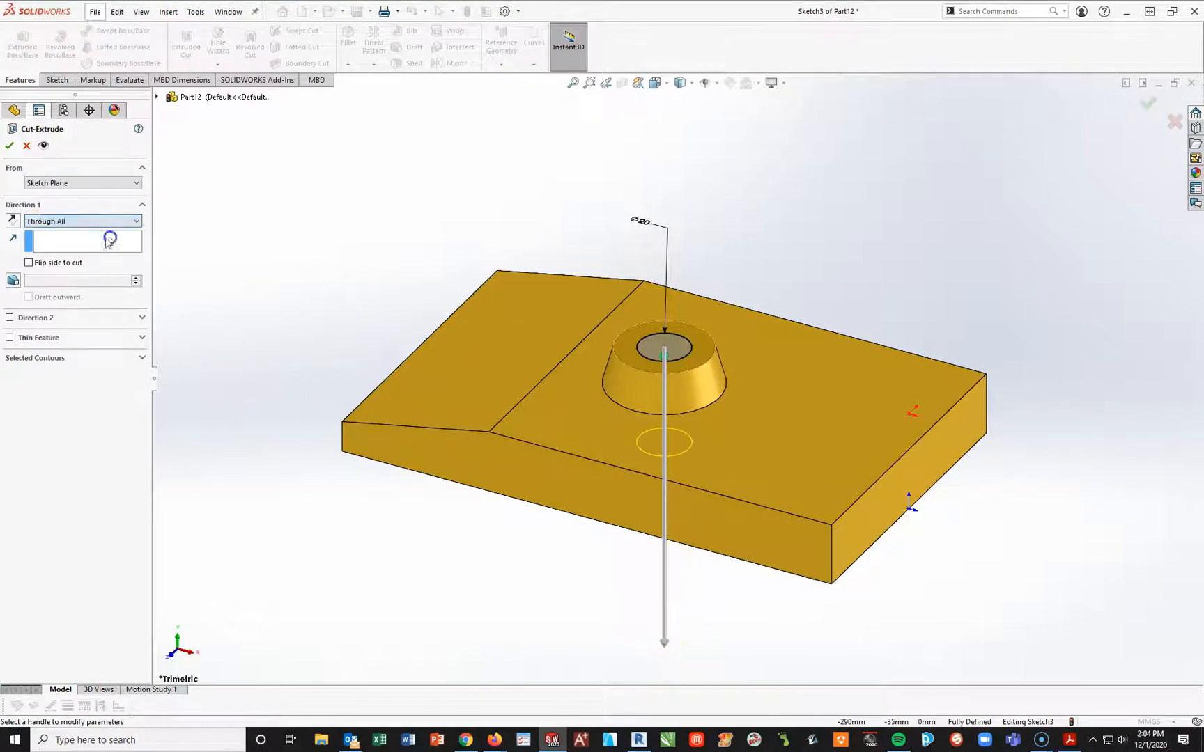
pyautogui.click(12, 148)
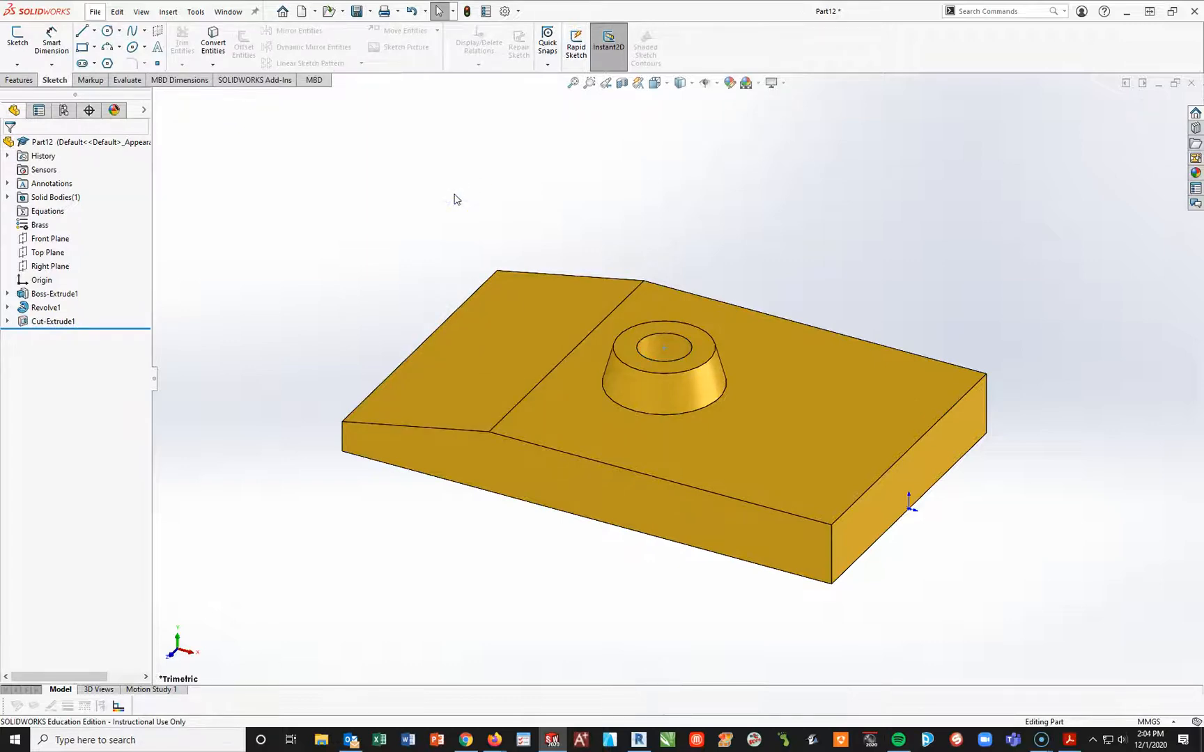
# On the base's flat upper face, sketch corner rectangles at both ends: about 57 mm long at the thick end, about 60 by 76 mm over the slope.
pyautogui.click(796, 479)
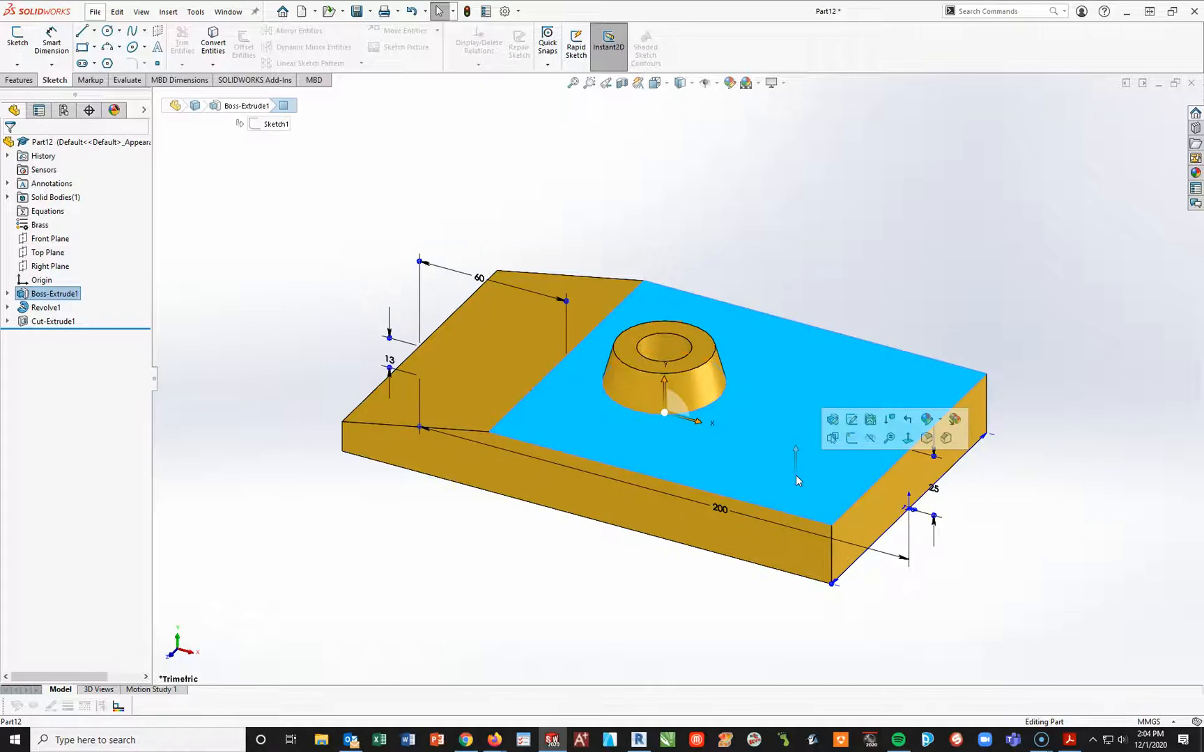
pyautogui.click(19, 33)
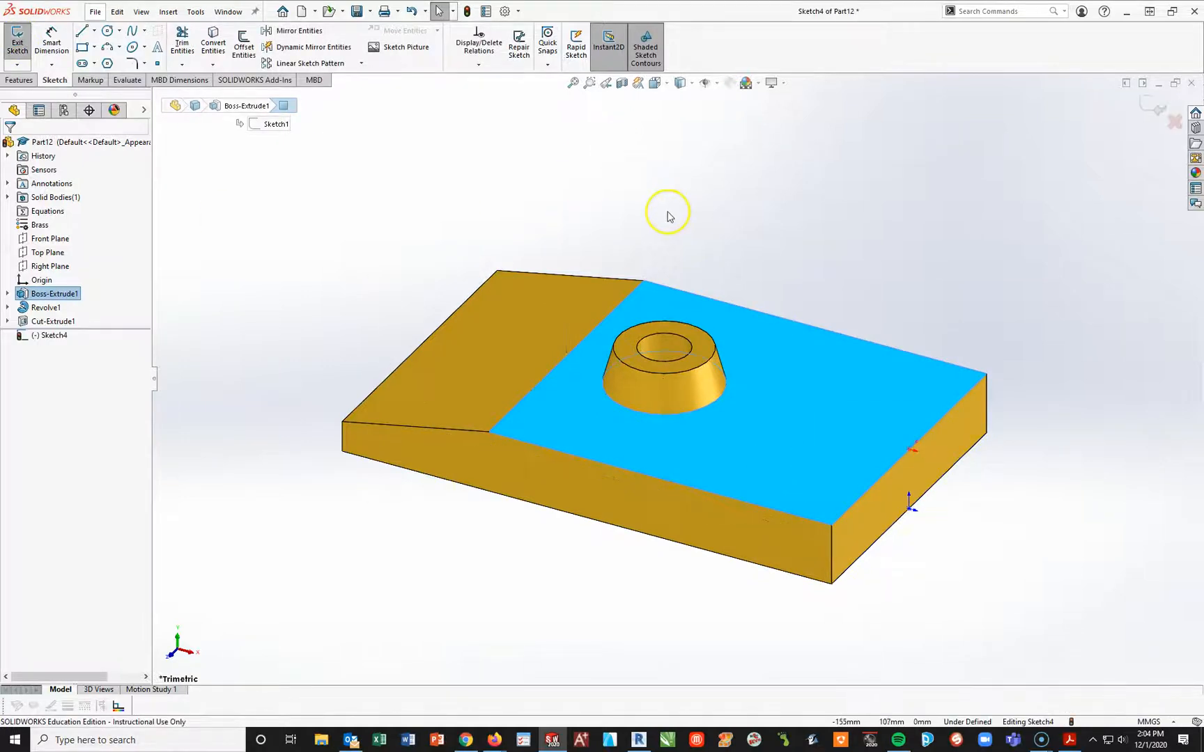
pyautogui.press('space')
pyautogui.click(672, 248)
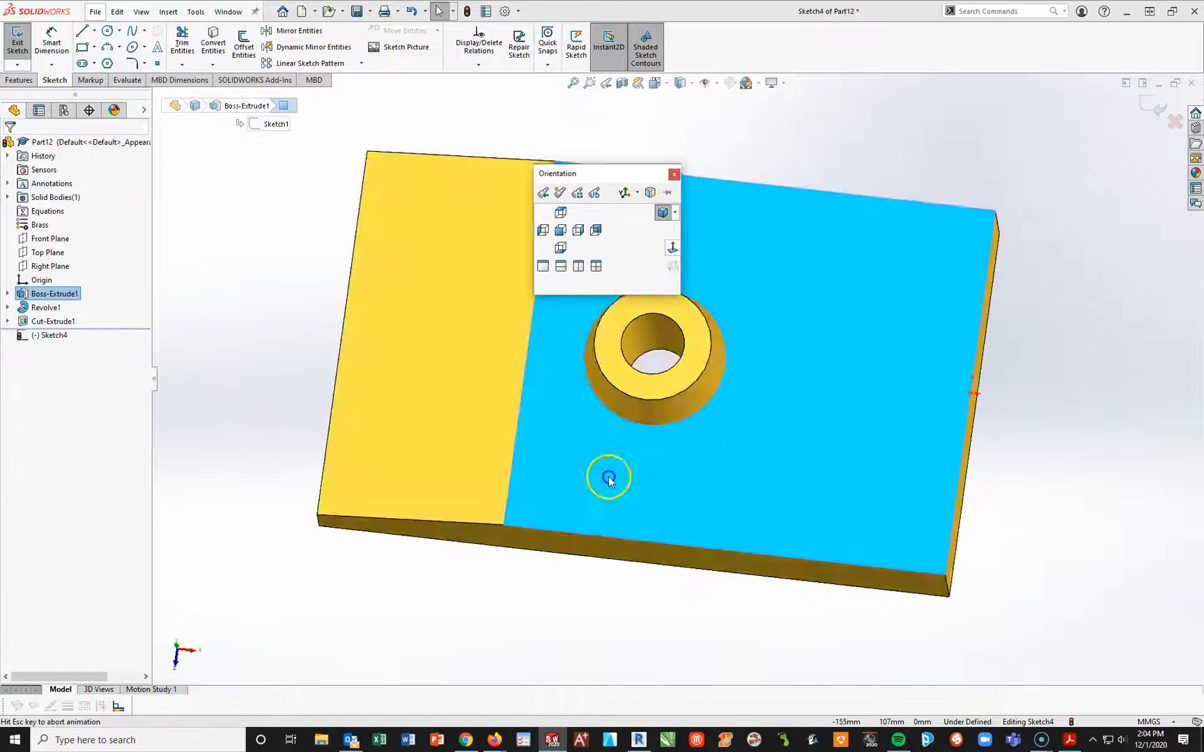
pyautogui.click(85, 48)
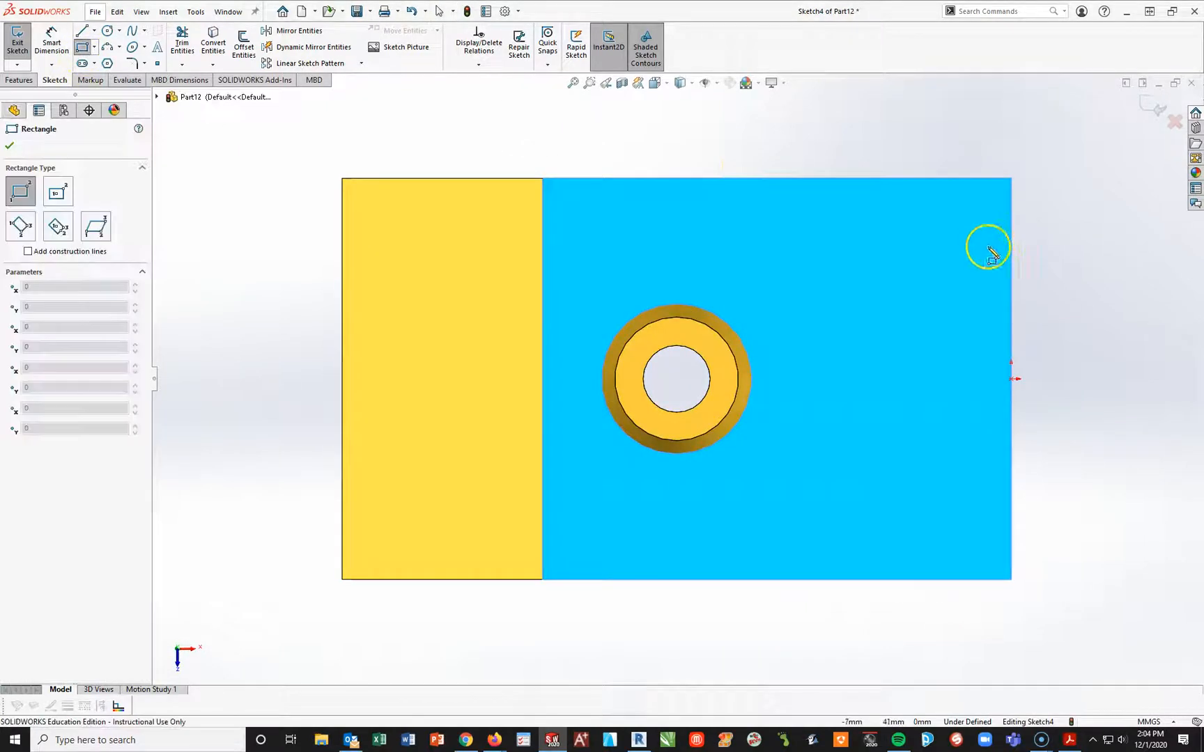
pyautogui.moveTo(1011, 262)
pyautogui.mouseDown()
pyautogui.moveTo(954, 281)
pyautogui.moveTo(820, 503)
pyautogui.mouseUp()
pyautogui.moveTo(344, 258)
pyautogui.mouseDown()
pyautogui.moveTo(393, 209)
pyautogui.moveTo(454, 279)
pyautogui.moveTo(548, 285)
pyautogui.moveTo(543, 512)
pyautogui.mouseUp()
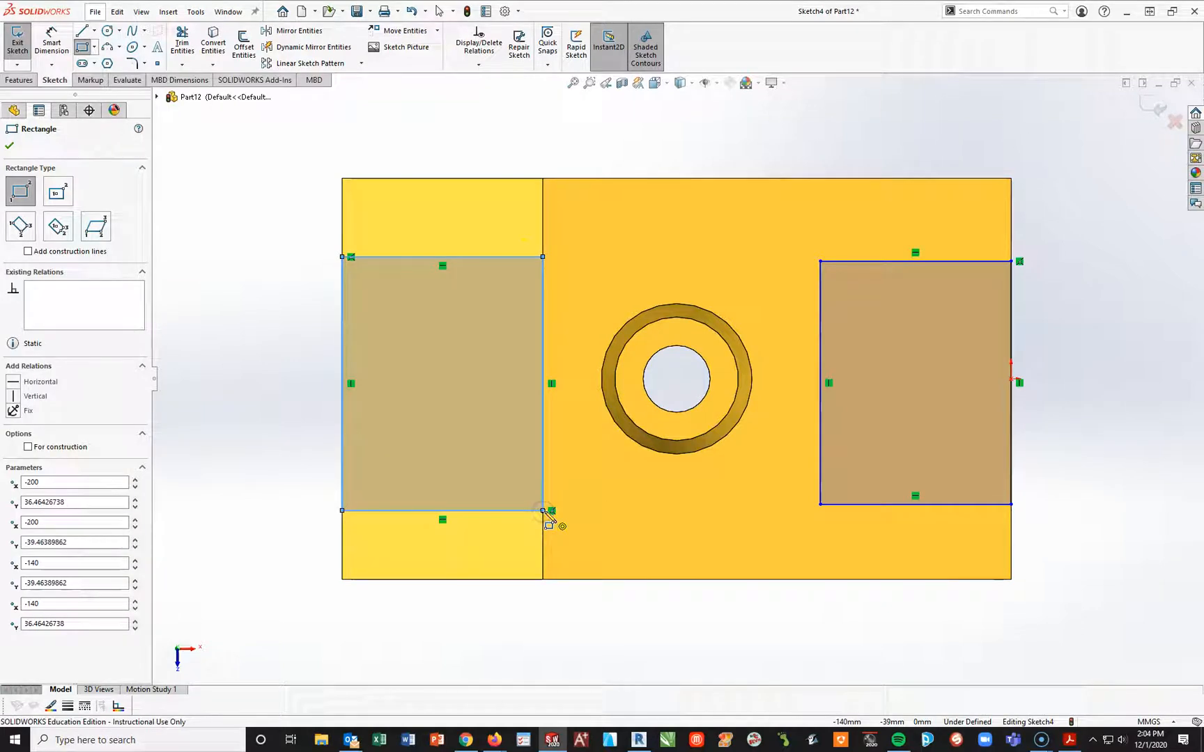
pyautogui.press('Escape')
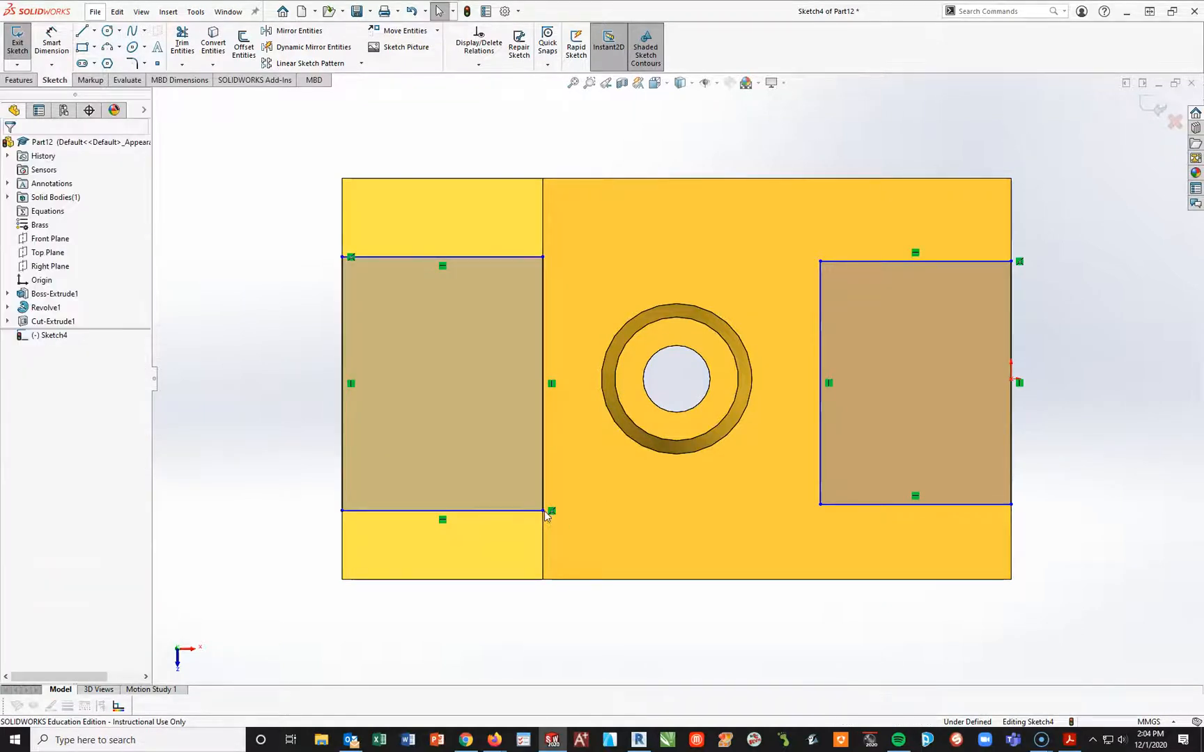
# Dimension the sloped-end rectangle's upper line 30 mm from the base's adjacent long edge.
pyautogui.click(52, 41)
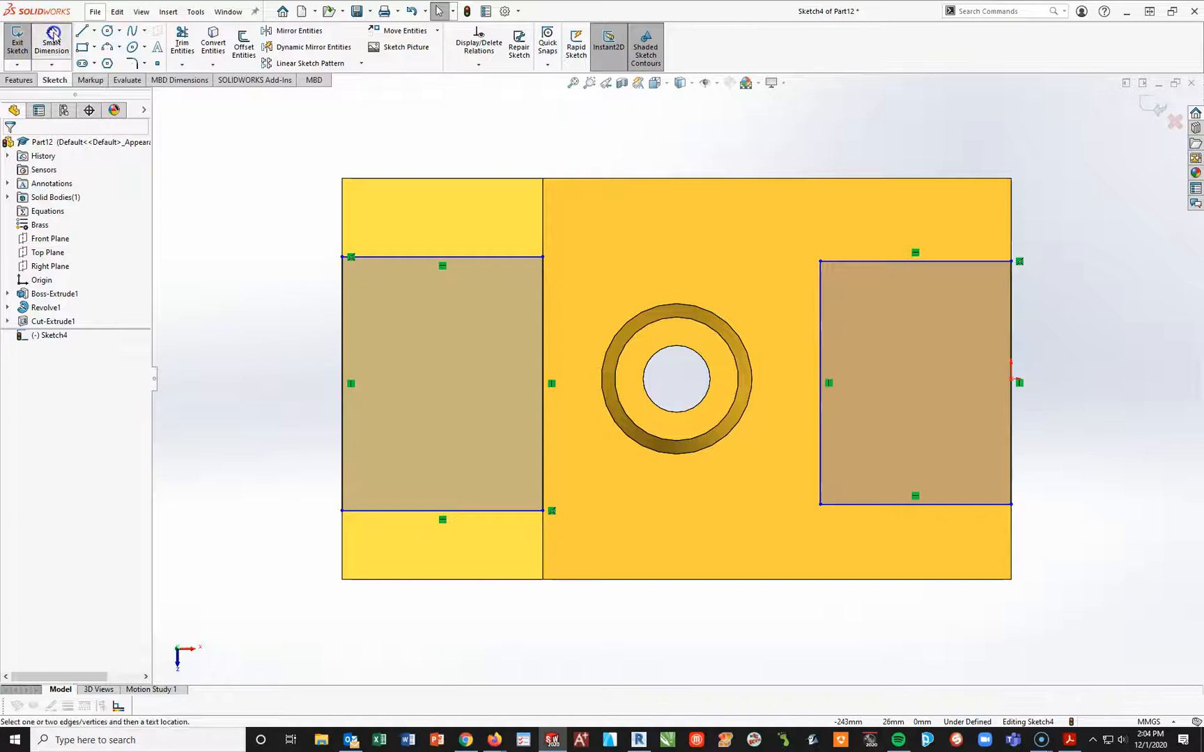
pyautogui.click(413, 257)
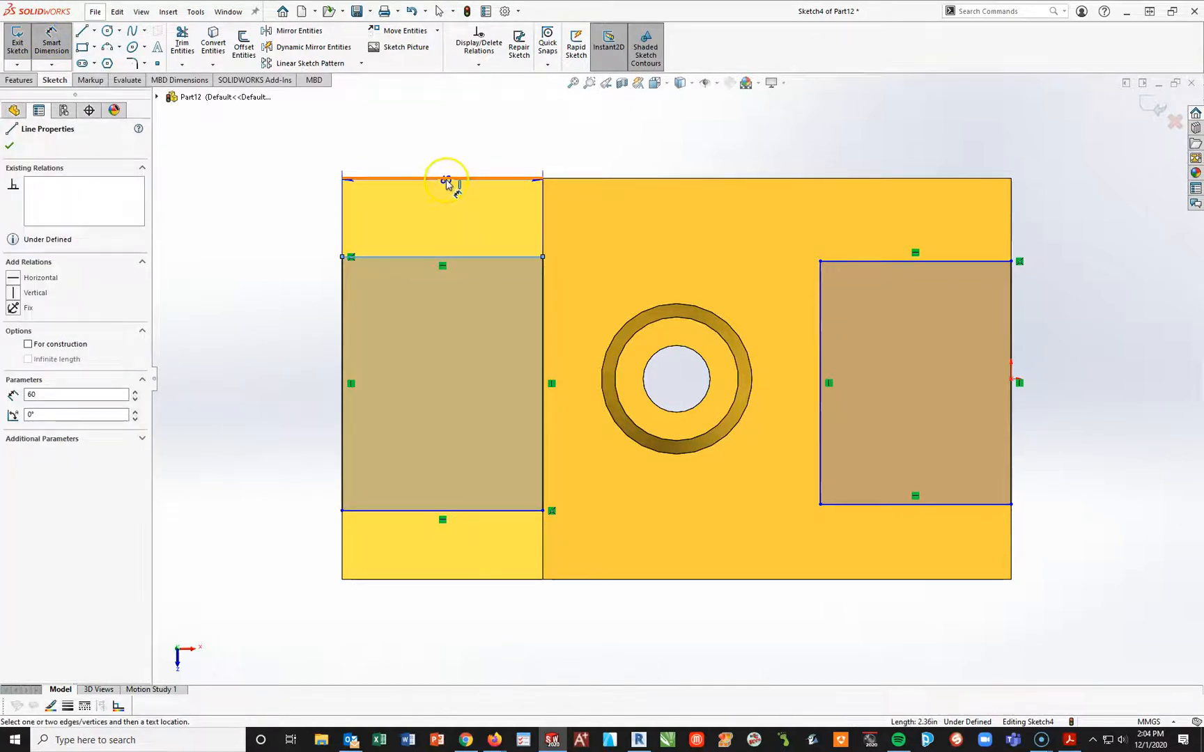
pyautogui.click(446, 180)
pyautogui.click(288, 209)
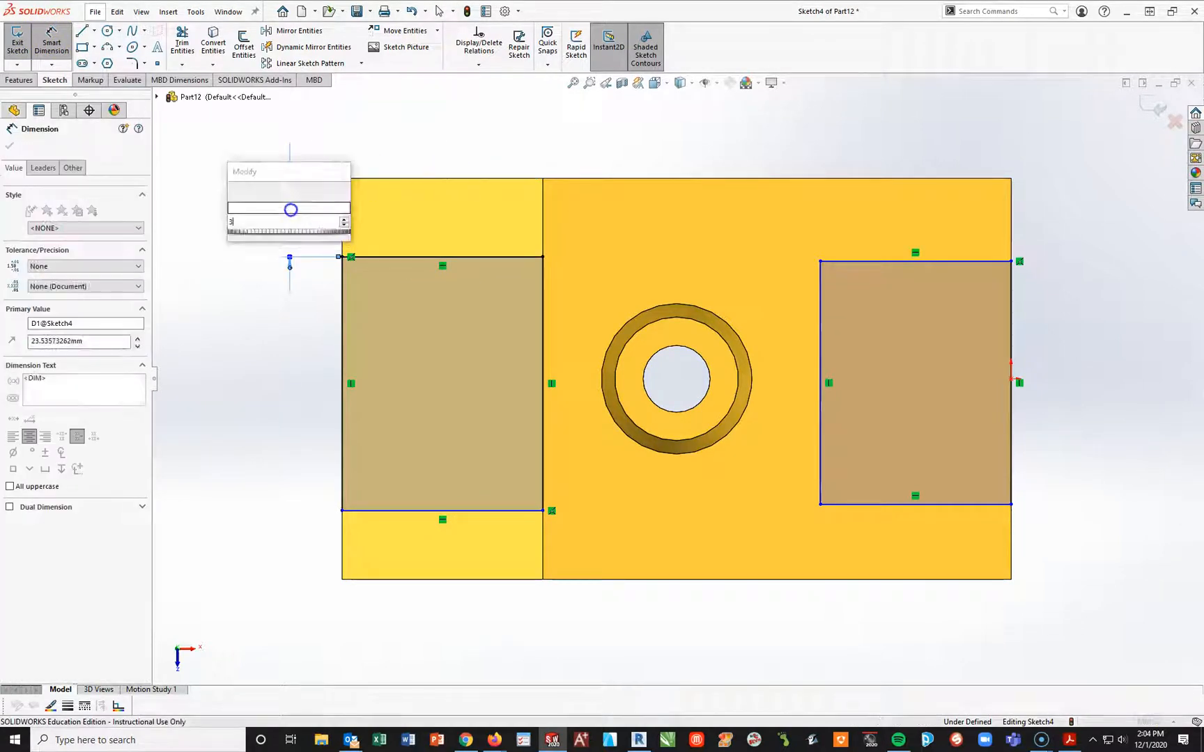
pyautogui.press('Return')
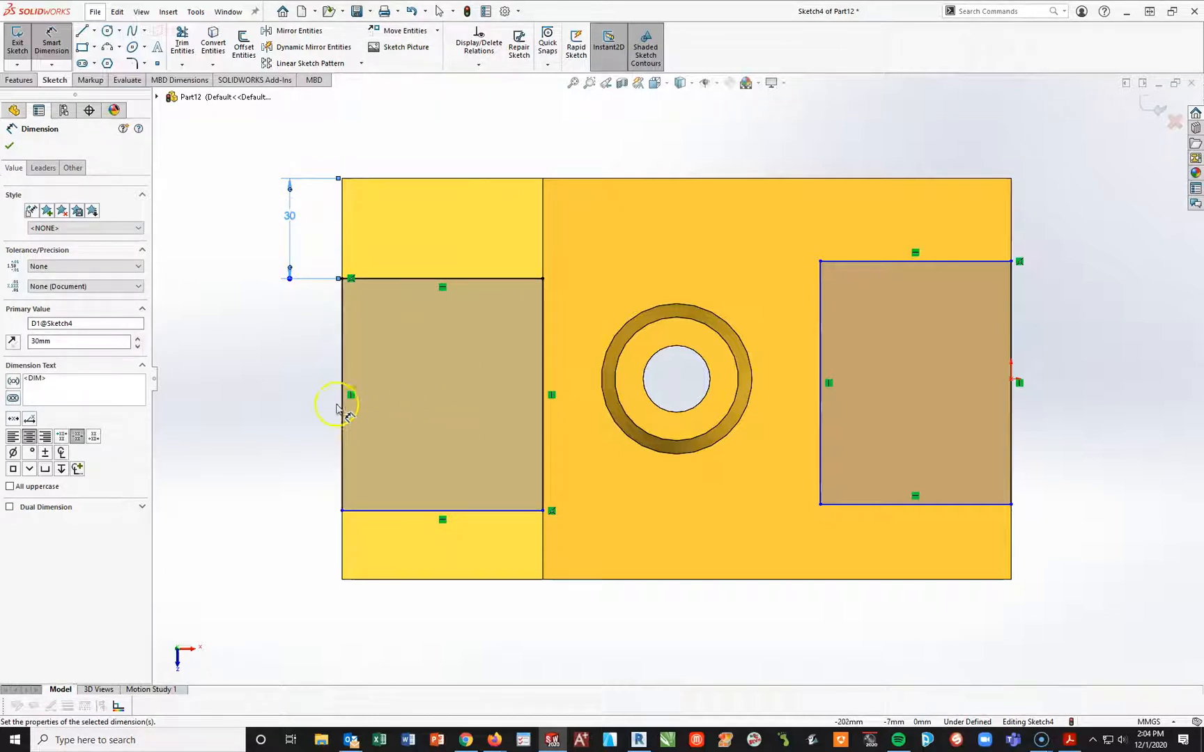
# Dimension the width of the sloped-end rectangle along the base's end edge as 60 mm.
pyautogui.click(341, 412)
pyautogui.click(303, 406)
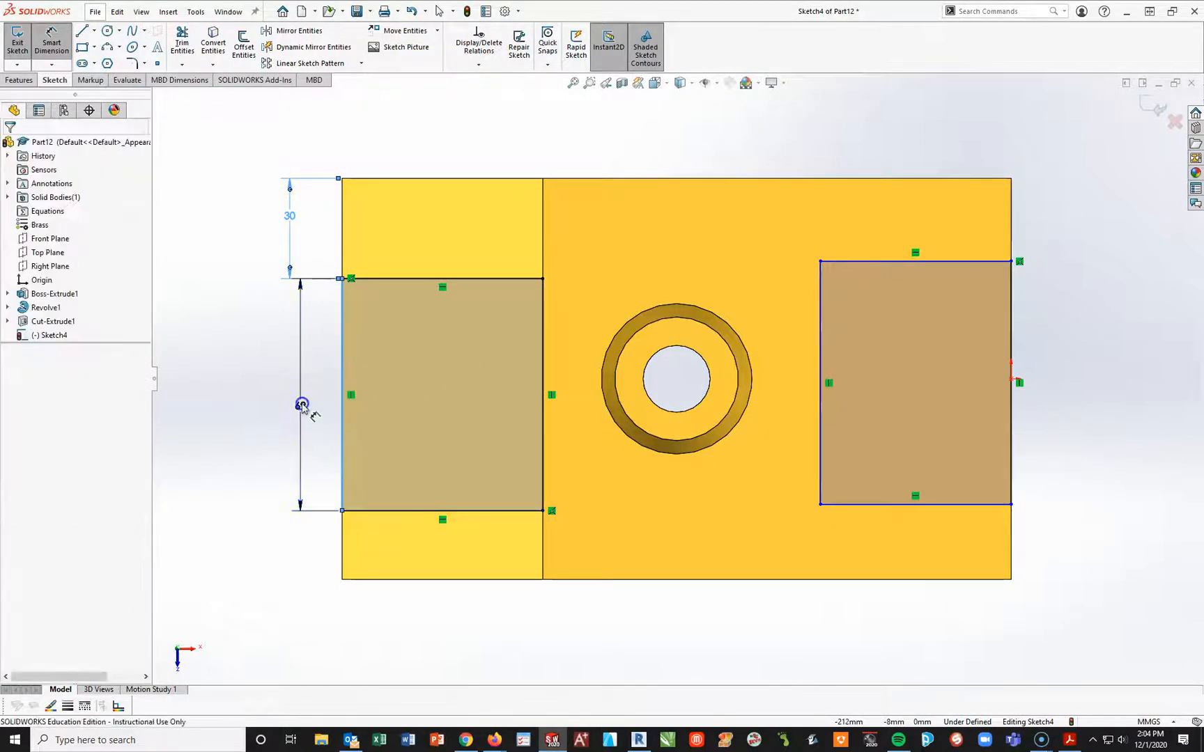
pyautogui.write('60')
pyautogui.press('Return')
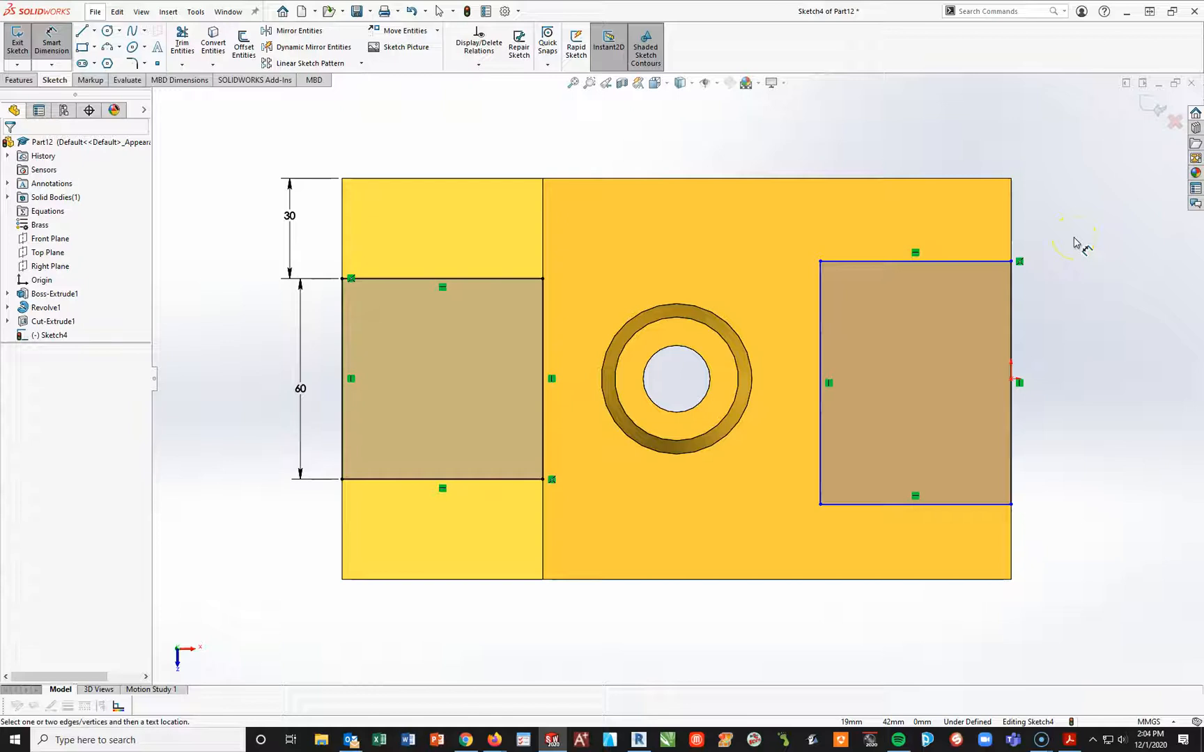
pyautogui.press('Escape')
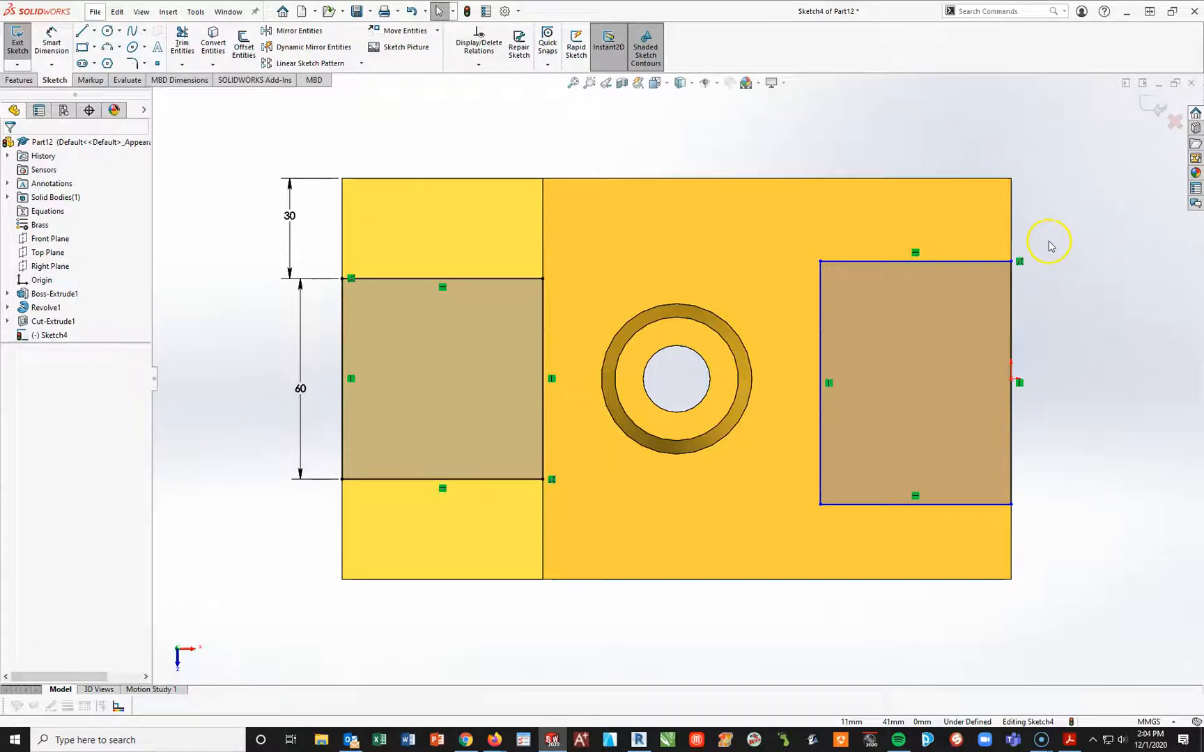
# Make the two rectangles' upper lines collinear with each other, and likewise their lower lines.
pyautogui.click(905, 262)
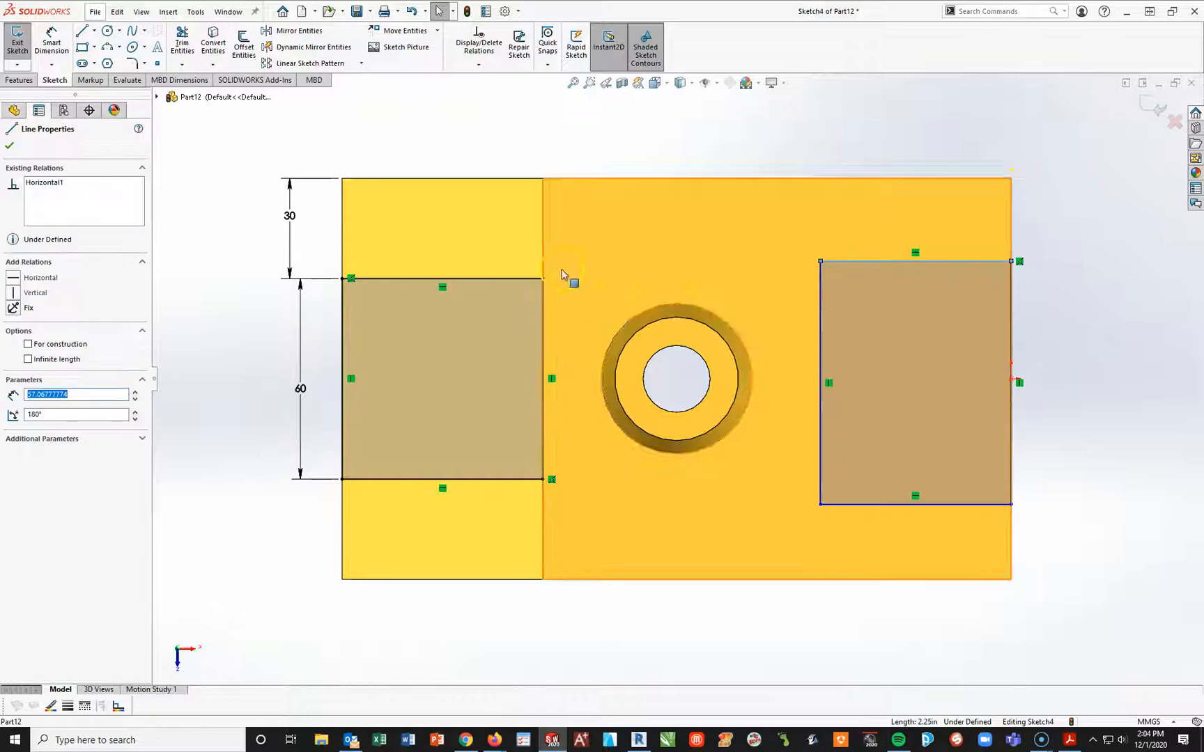
pyautogui.keyDown('ctrl'); pyautogui.click(525, 280); pyautogui.keyUp('ctrl')
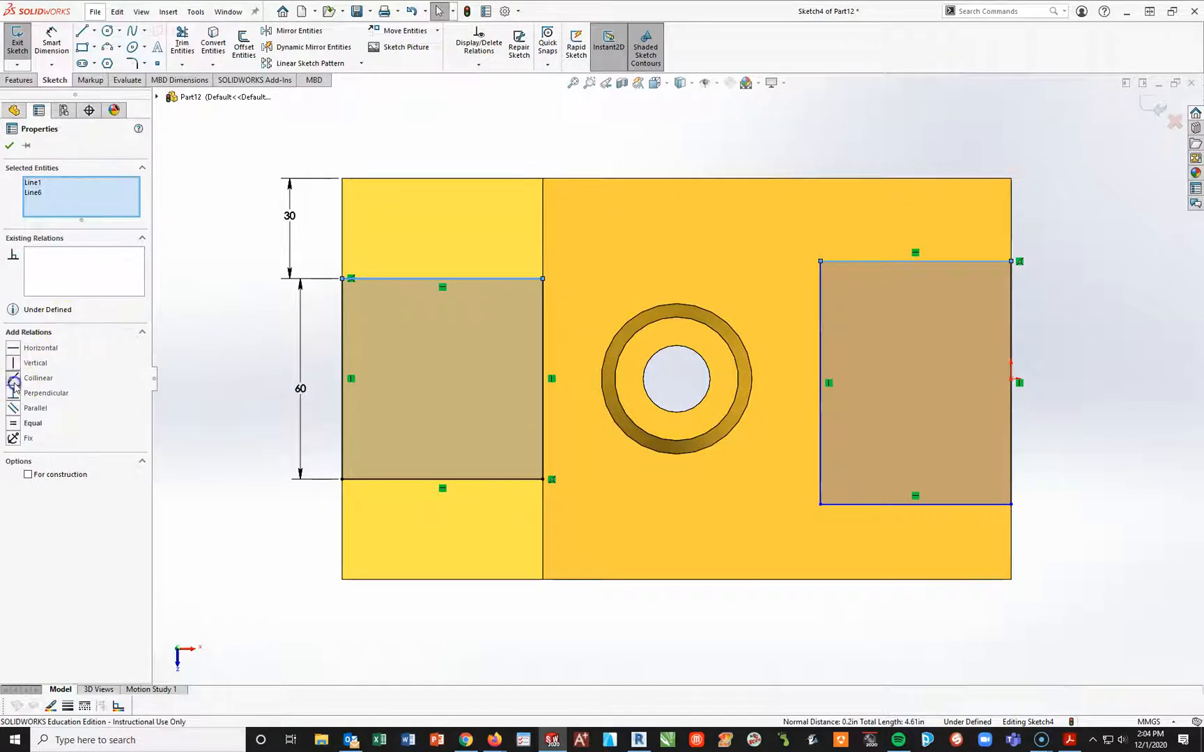
pyautogui.click(28, 377)
pyautogui.click(714, 629)
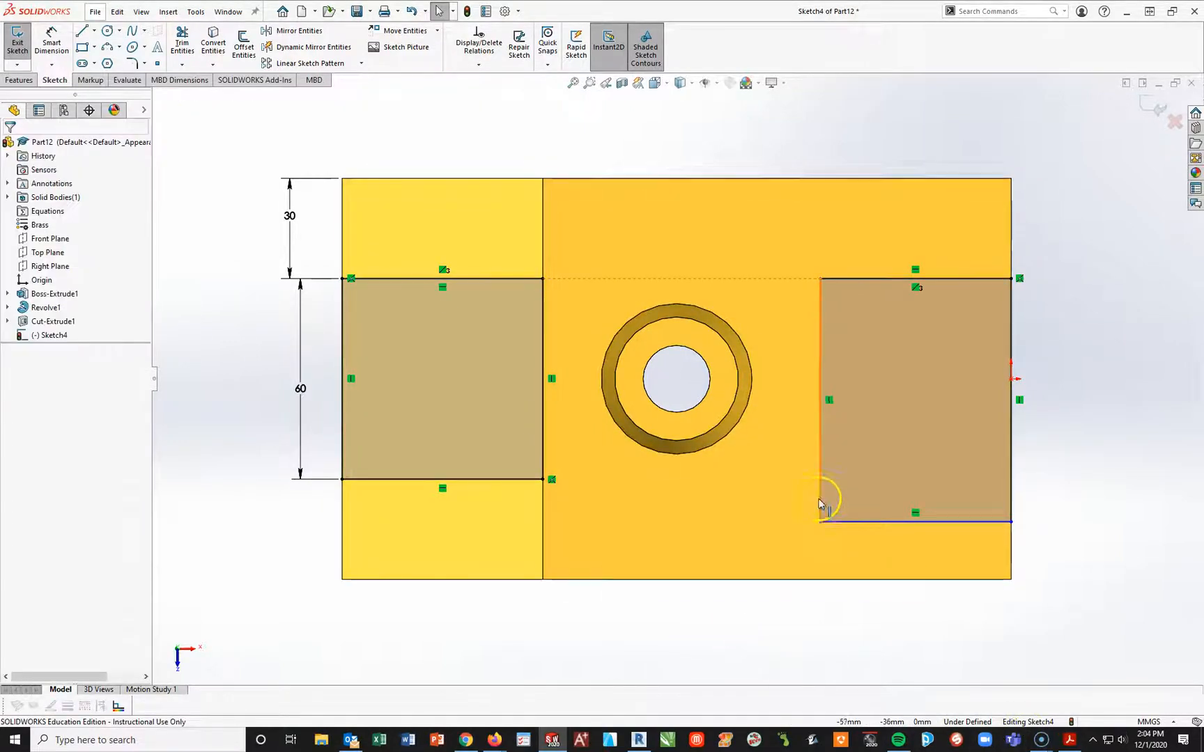
pyautogui.click(841, 525)
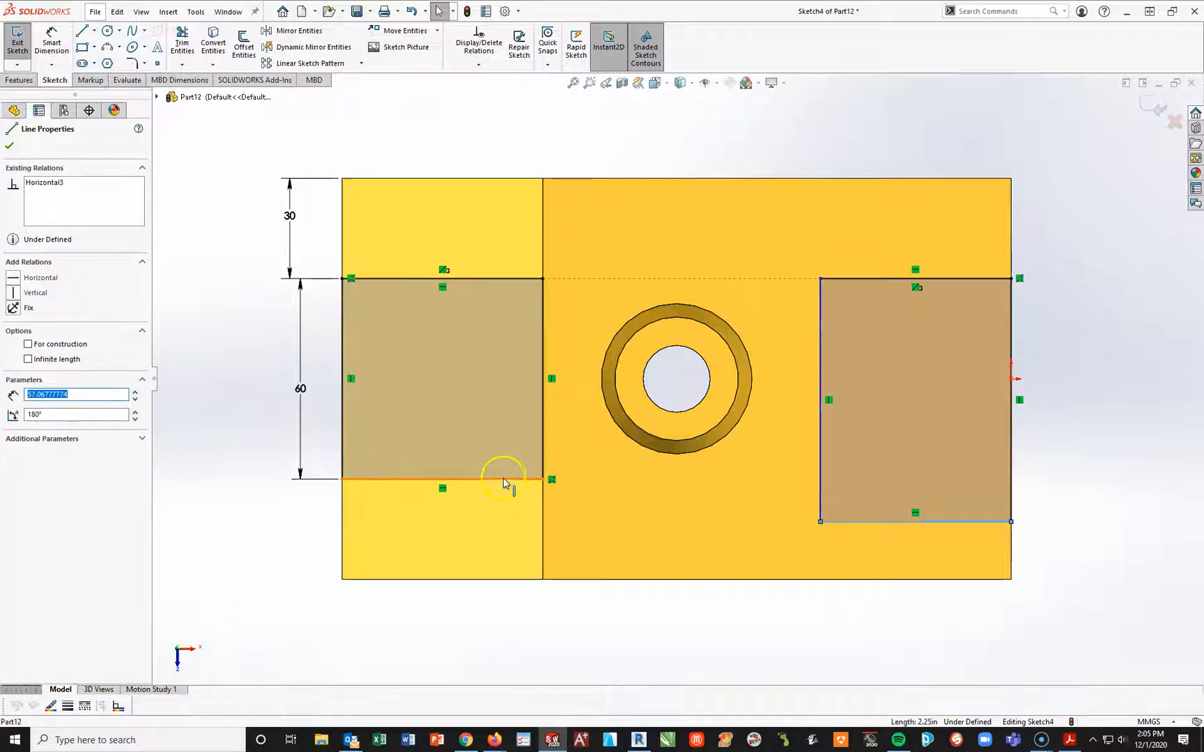
pyautogui.keyDown('ctrl'); pyautogui.click(441, 479); pyautogui.keyUp('ctrl')
pyautogui.click(28, 378)
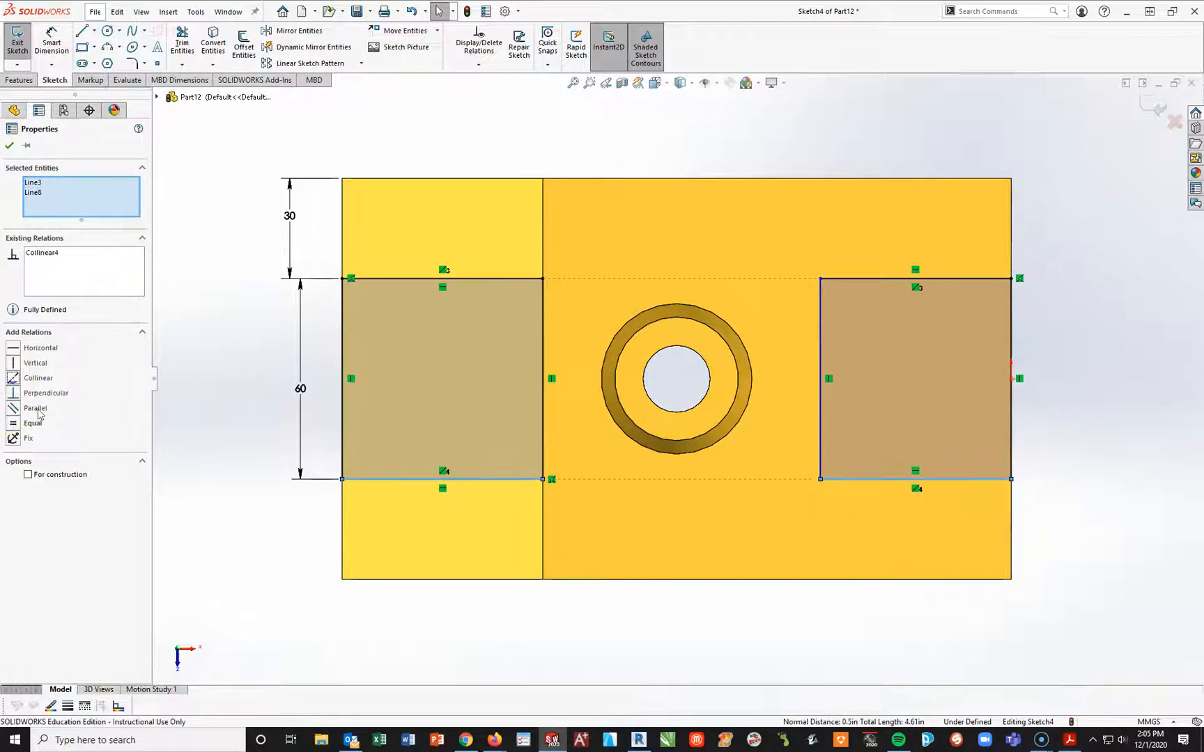
pyautogui.click(774, 647)
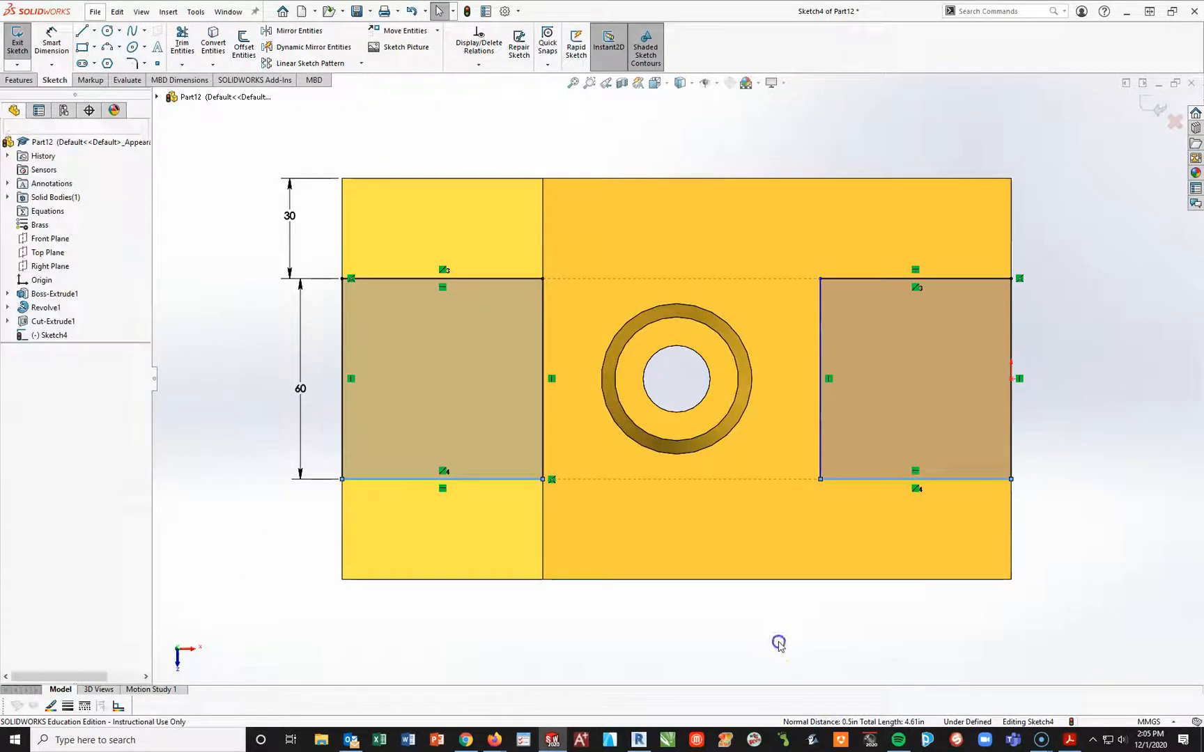
# Add an Equal relation between the lower lines of the two rectangles.
pyautogui.click(884, 479)
pyautogui.keyDown('ctrl'); pyautogui.click(499, 479); pyautogui.keyUp('ctrl')
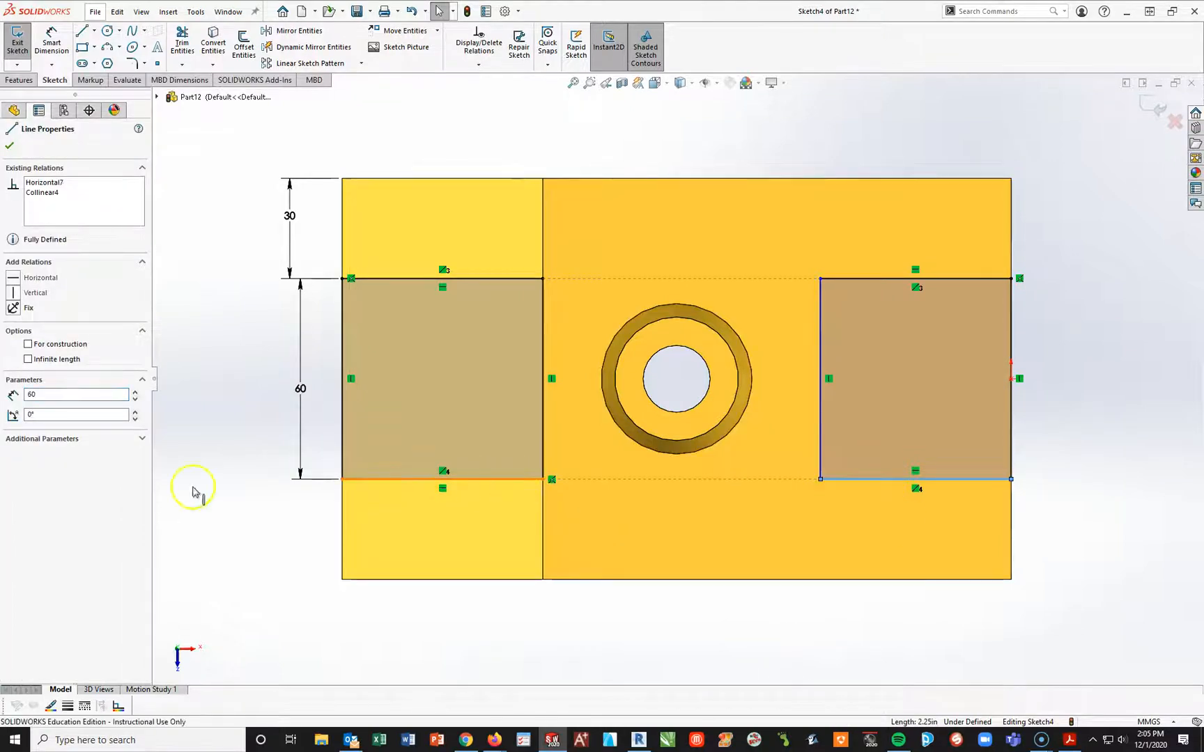
pyautogui.click(28, 423)
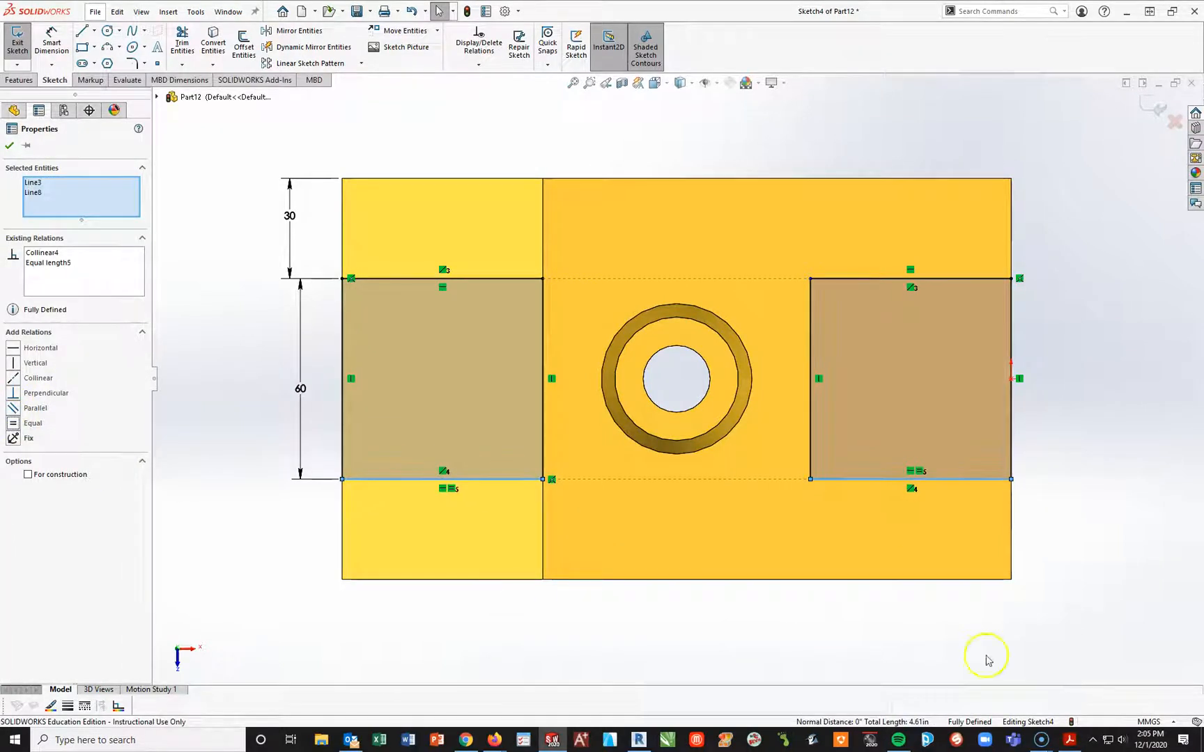
pyautogui.click(1056, 545)
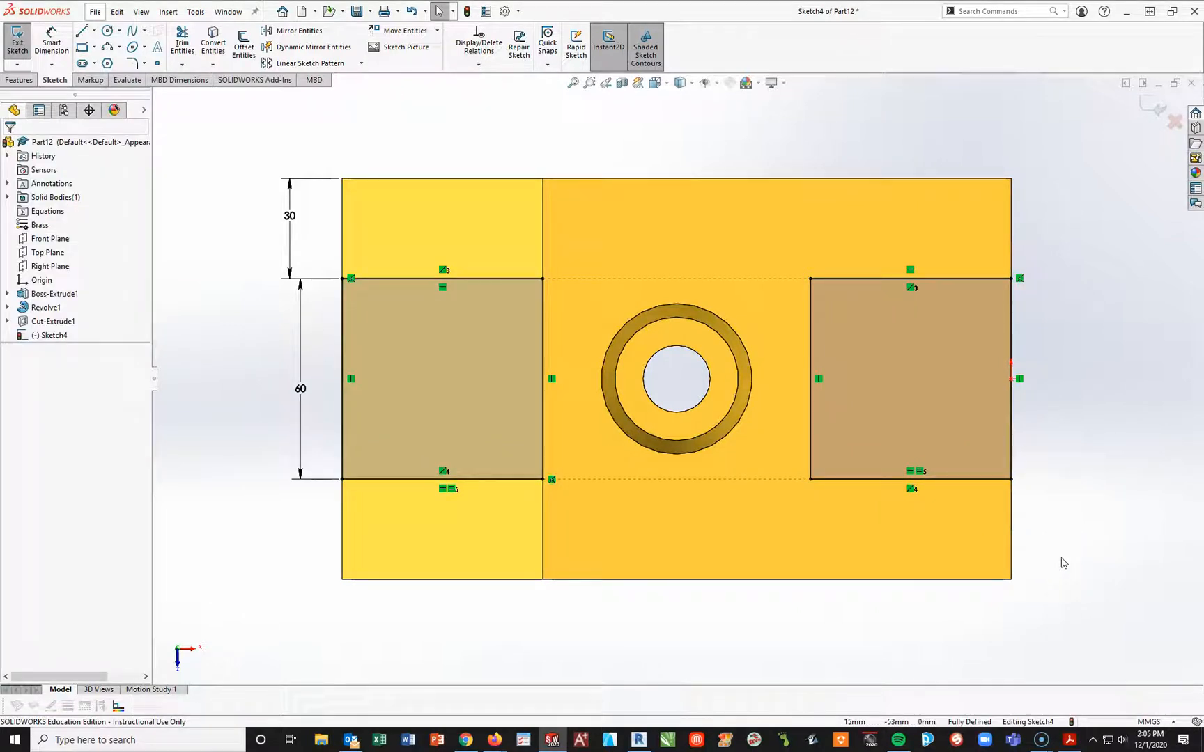
# Cut both rectangles Through All to form an open notch at each end of the base.
pyautogui.press('space')
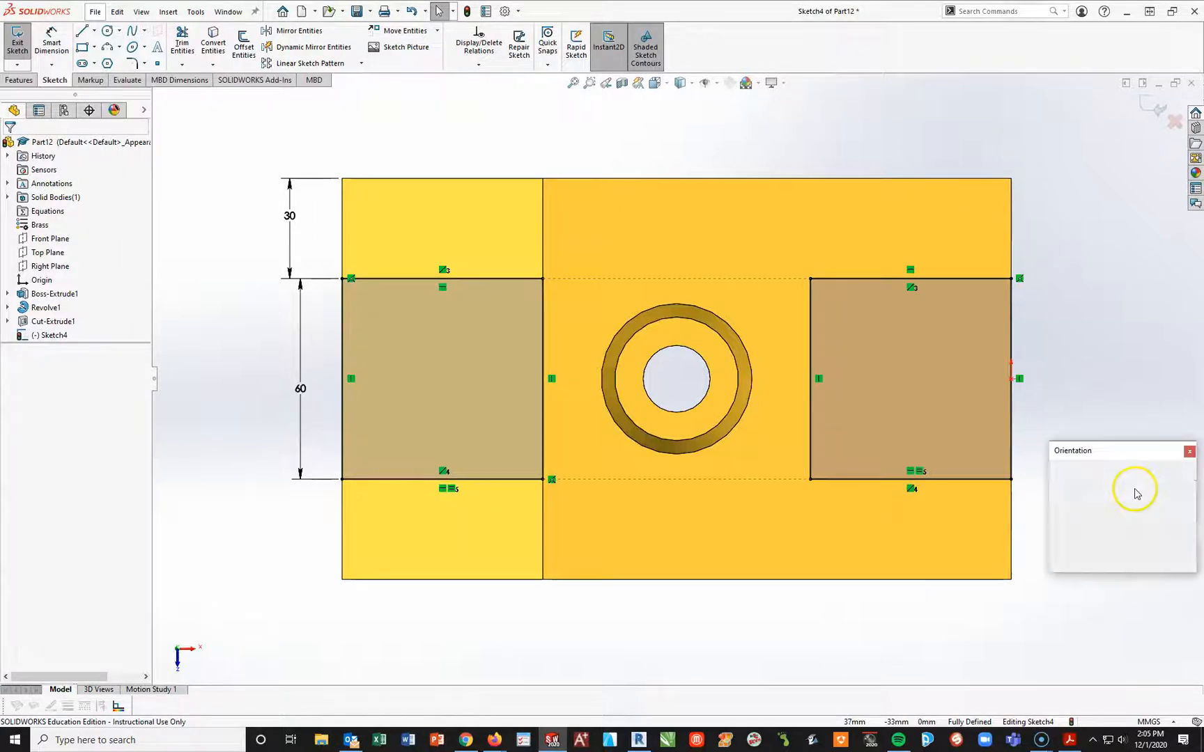
pyautogui.click(1178, 490)
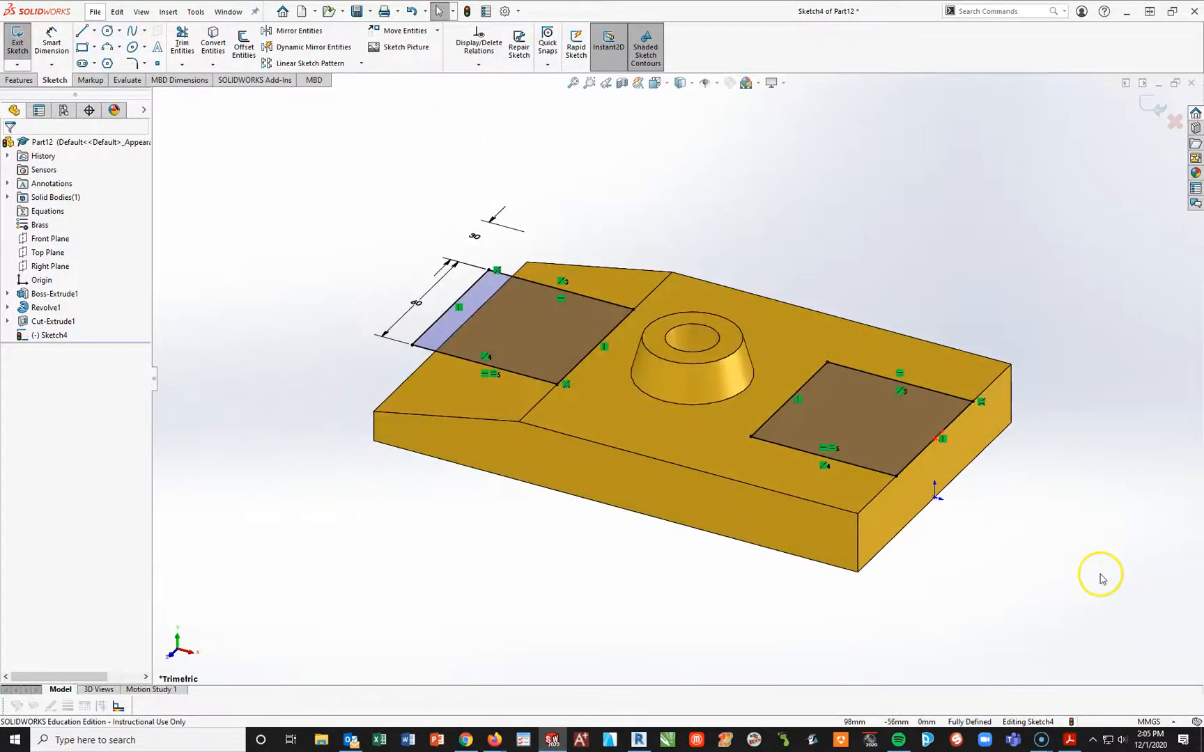
pyautogui.click(19, 80)
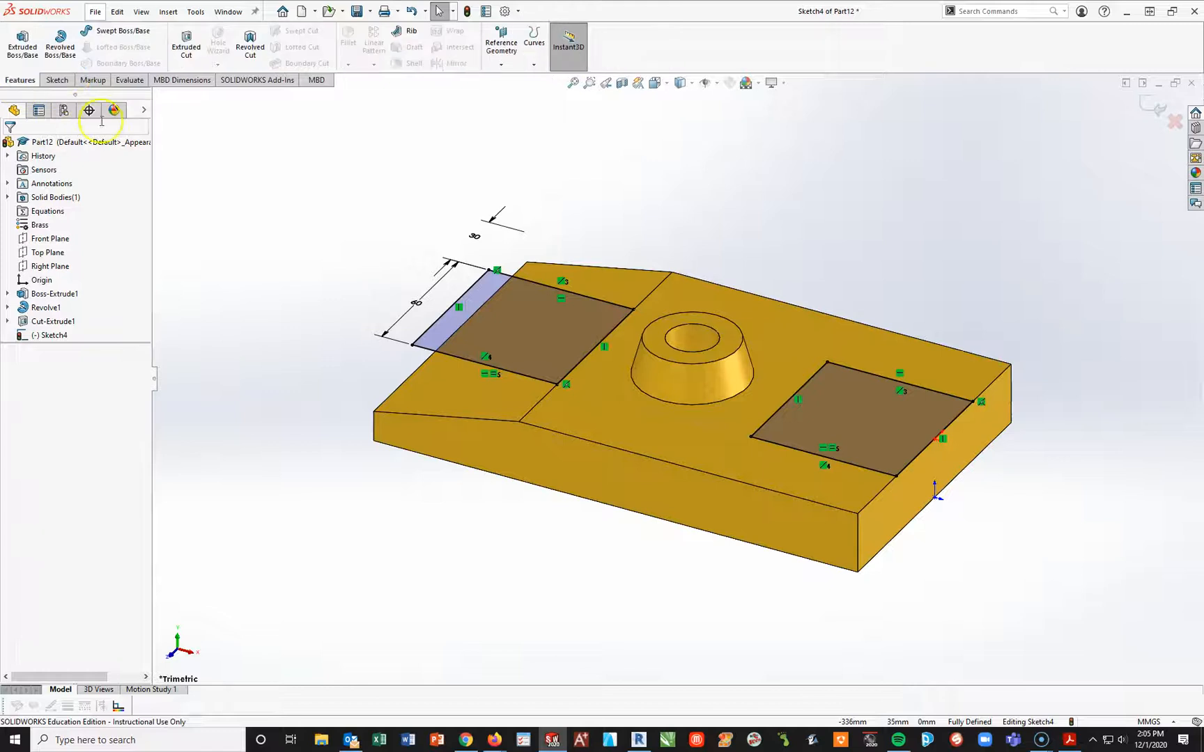
pyautogui.click(188, 45)
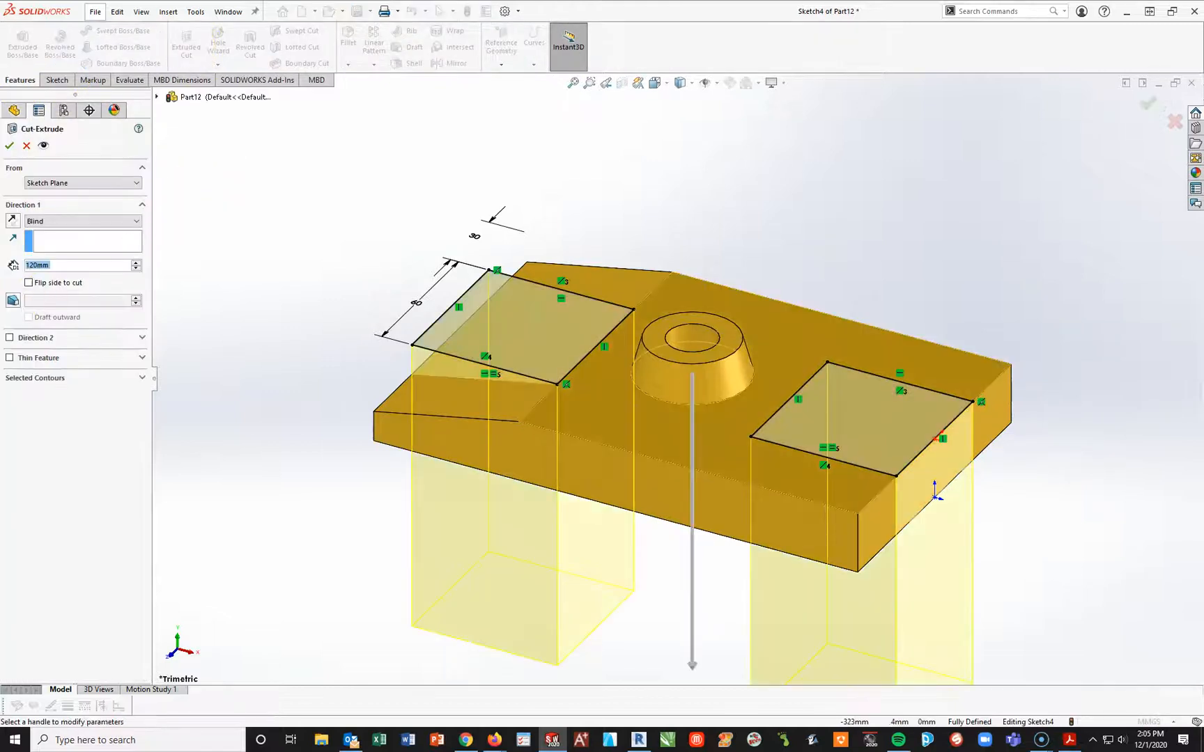
pyautogui.click(29, 220)
pyautogui.click(49, 241)
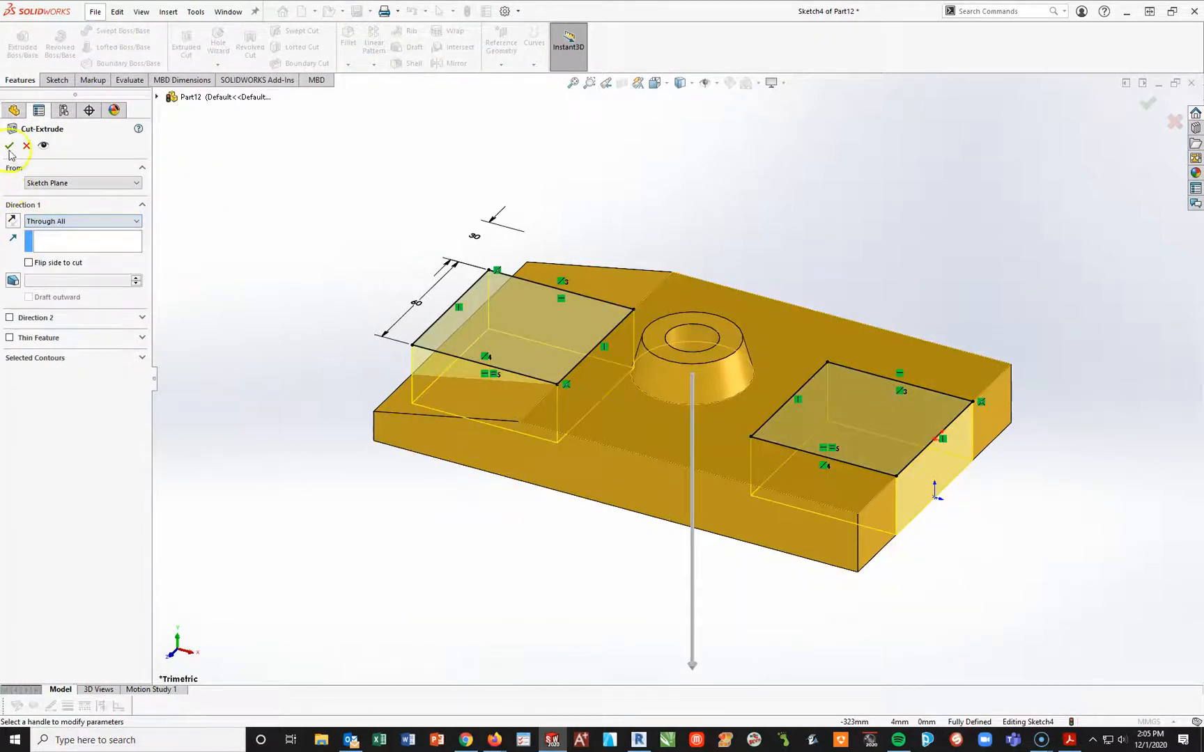
pyautogui.press('Return')
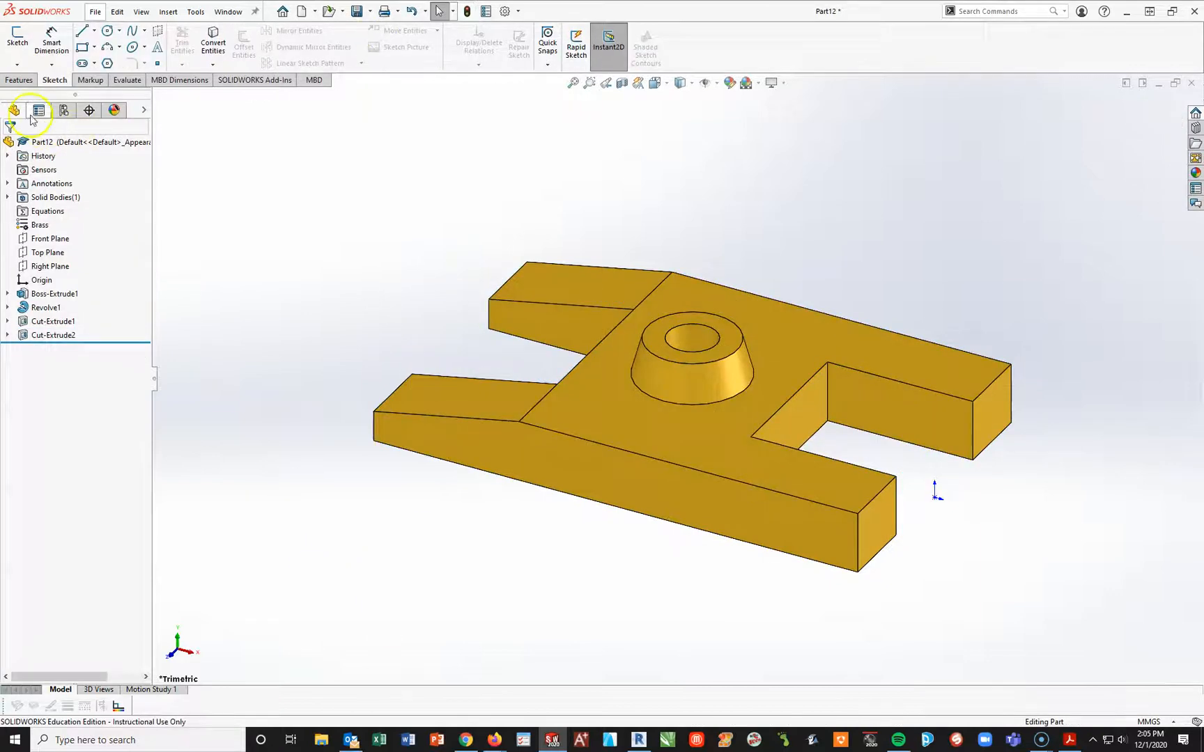
# Start a fillet with a 10 mm radius on the four outer vertical corner edges of the base.
pyautogui.click(21, 81)
pyautogui.click(348, 36)
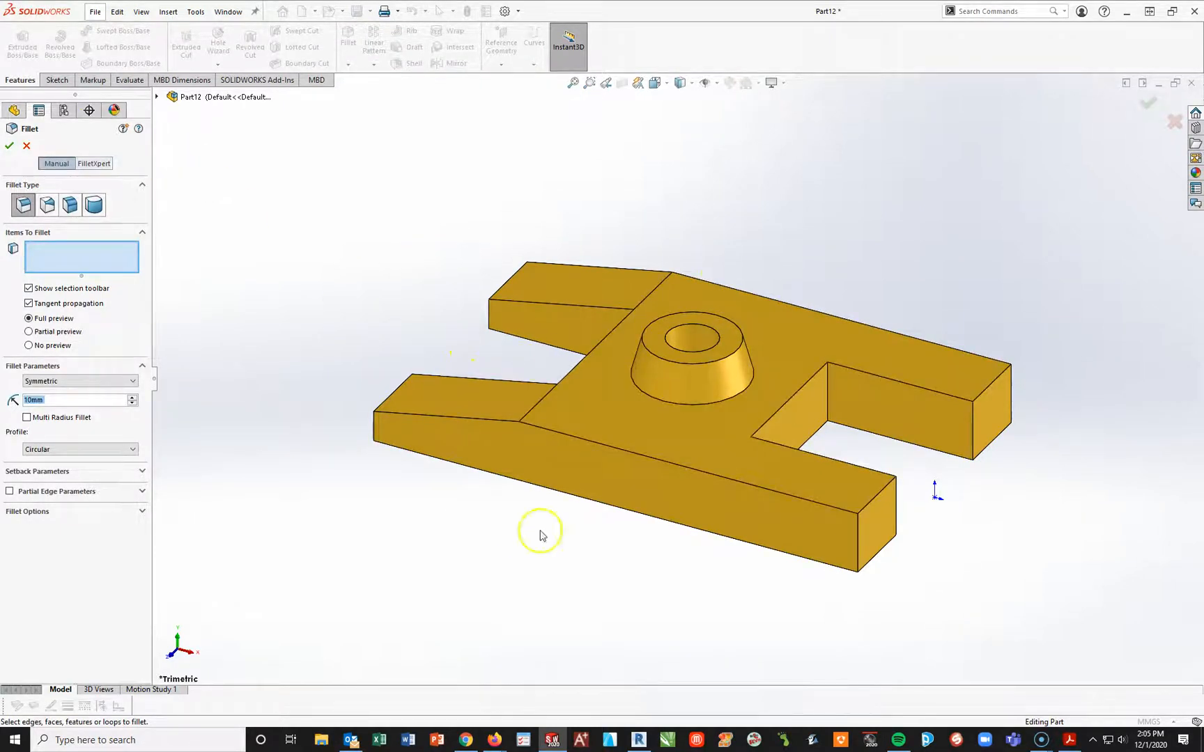
pyautogui.click(374, 436)
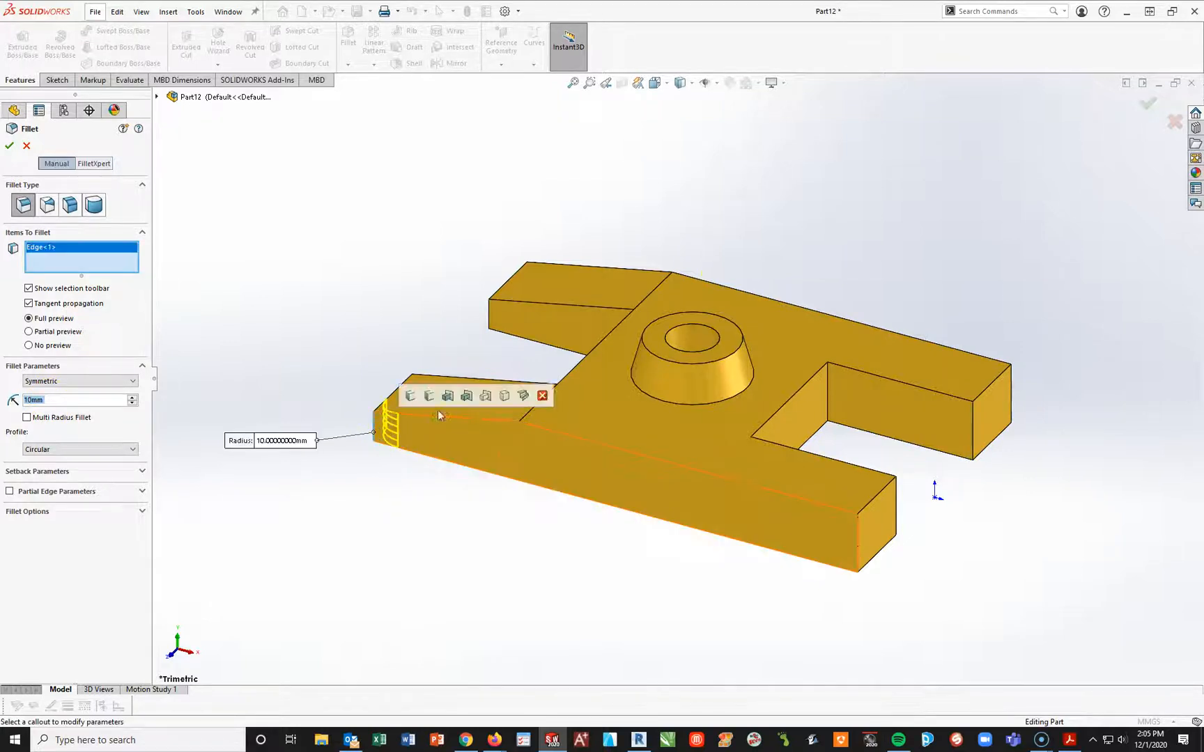
pyautogui.click(858, 548)
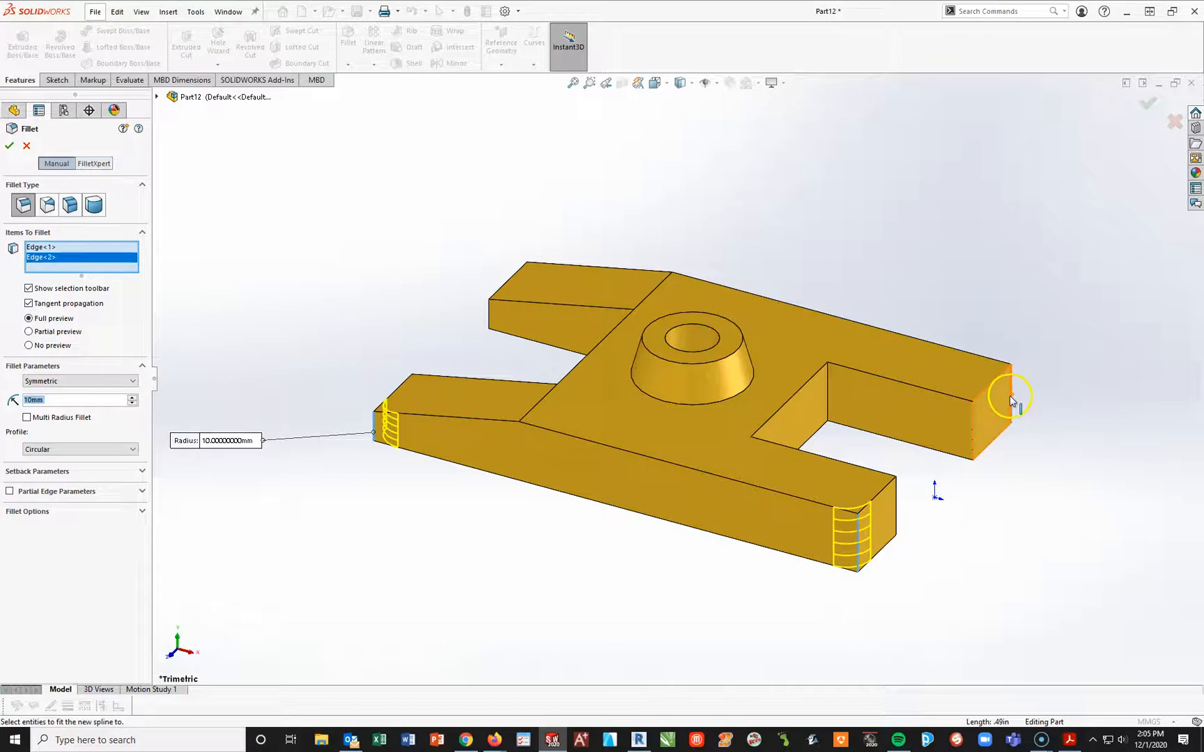
pyautogui.click(1010, 396)
pyautogui.click(528, 269)
# Add the four inner vertical corner edges of the two end notches to the 10 mm fillet and apply it.
pyautogui.moveTo(551, 359); pyautogui.dragTo(605, 490, button='middle')
pyautogui.click(584, 307)
pyautogui.click(606, 489)
pyautogui.moveTo(706, 489); pyautogui.dragTo(806, 451, button='middle')
pyautogui.click(762, 283)
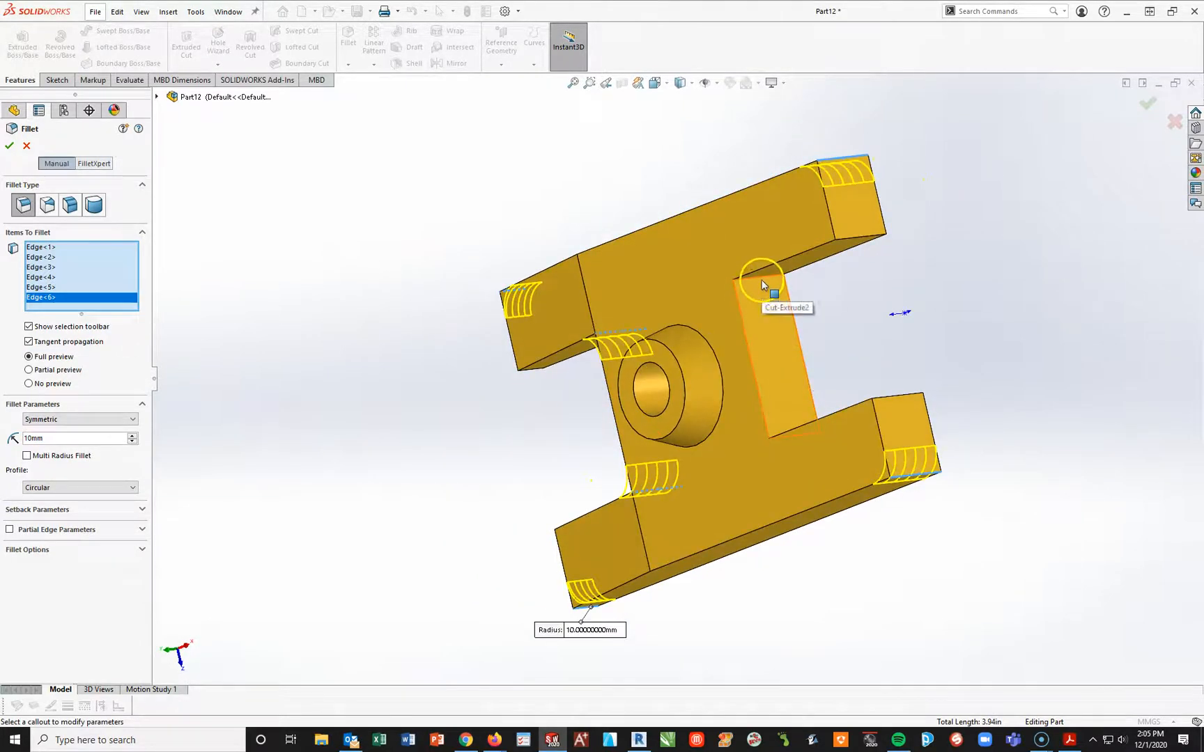
pyautogui.moveTo(762, 283); pyautogui.dragTo(802, 467, button='middle')
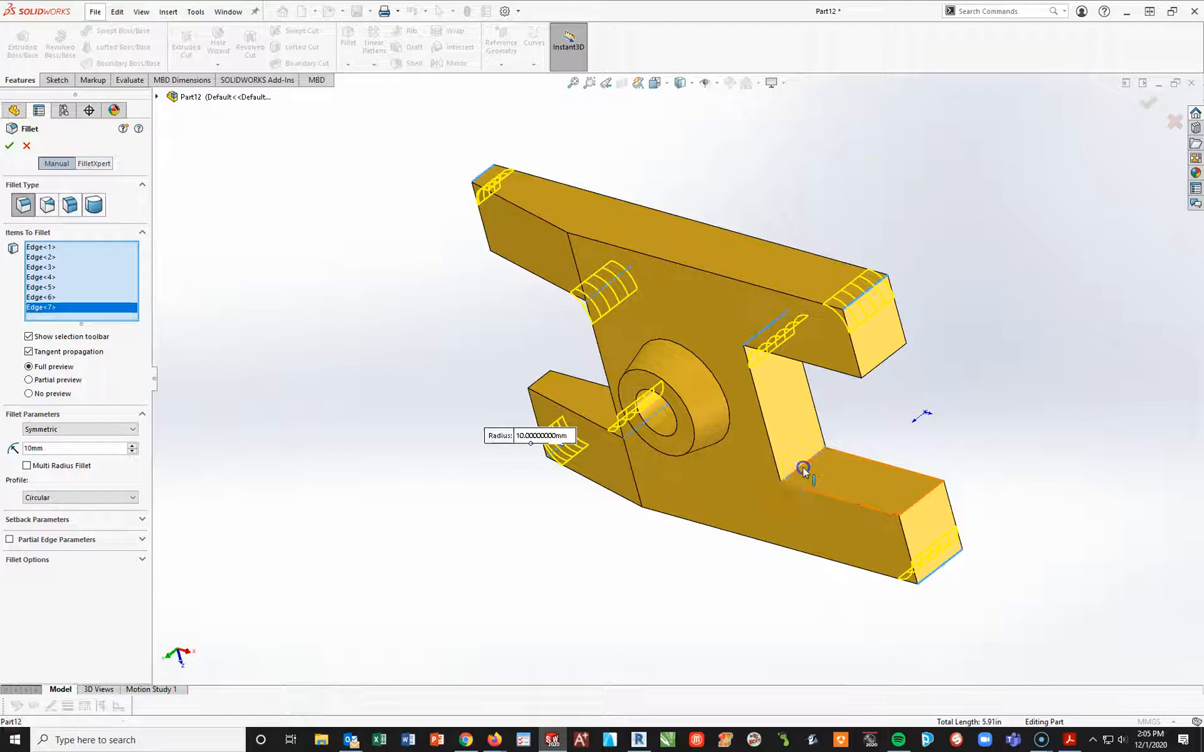
pyautogui.click(803, 467)
pyautogui.click(8, 144)
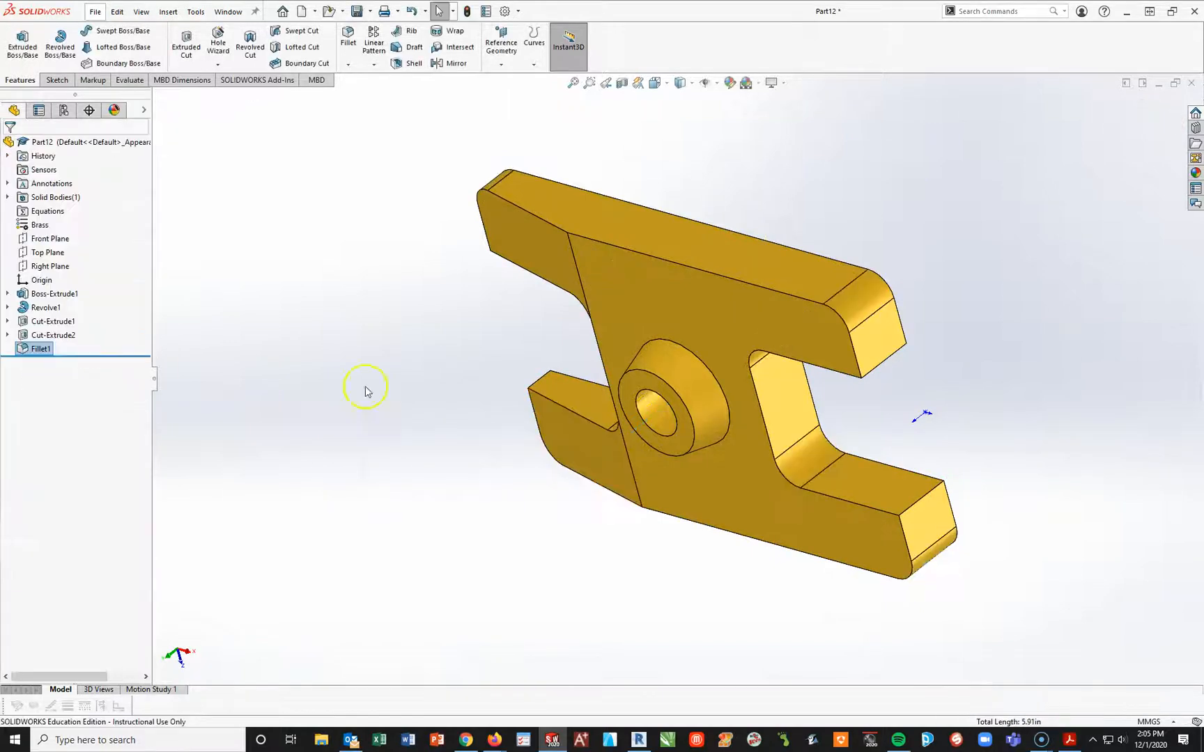
# Restore the trimetric view and save the part to the Desktop as Base Part.
pyautogui.press('space')
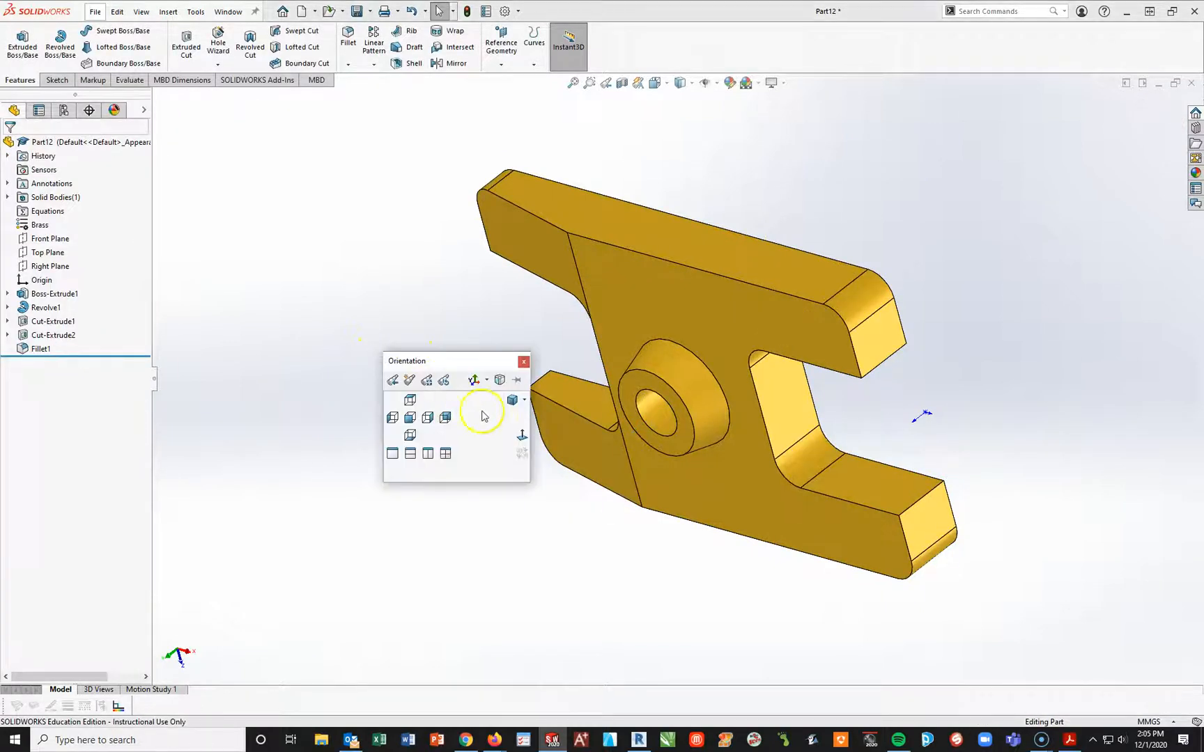
pyautogui.click(512, 400)
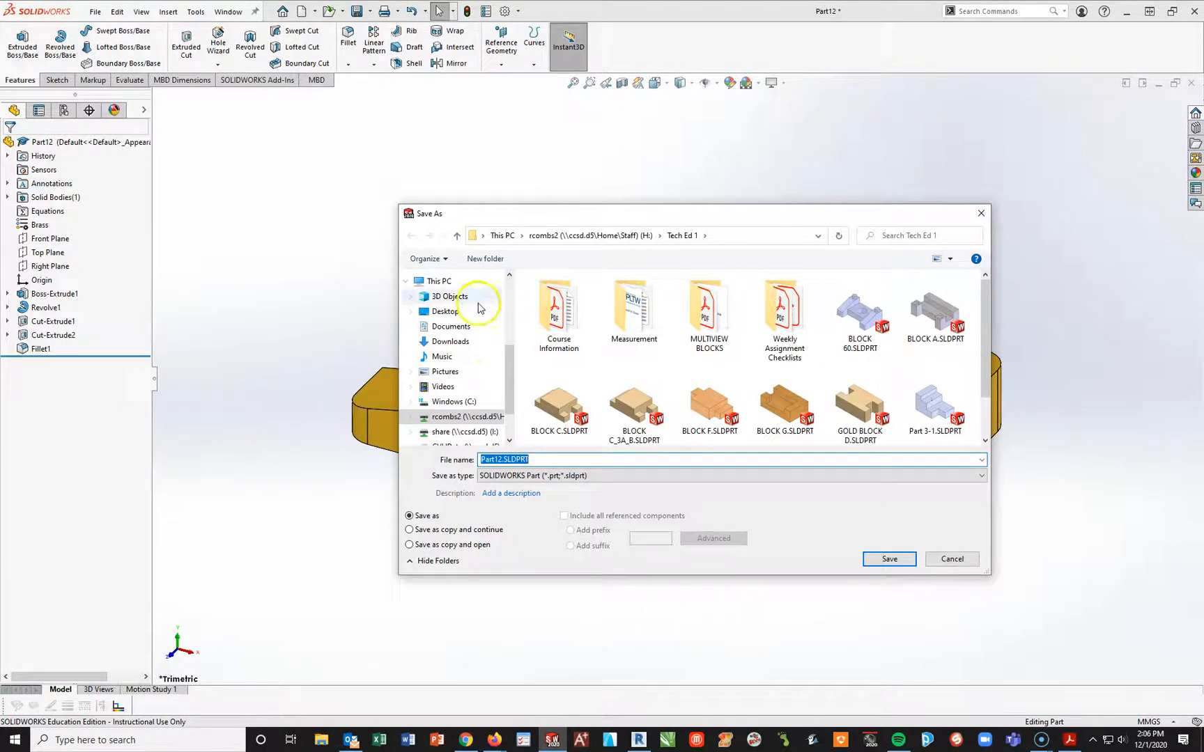
pyautogui.click(457, 313)
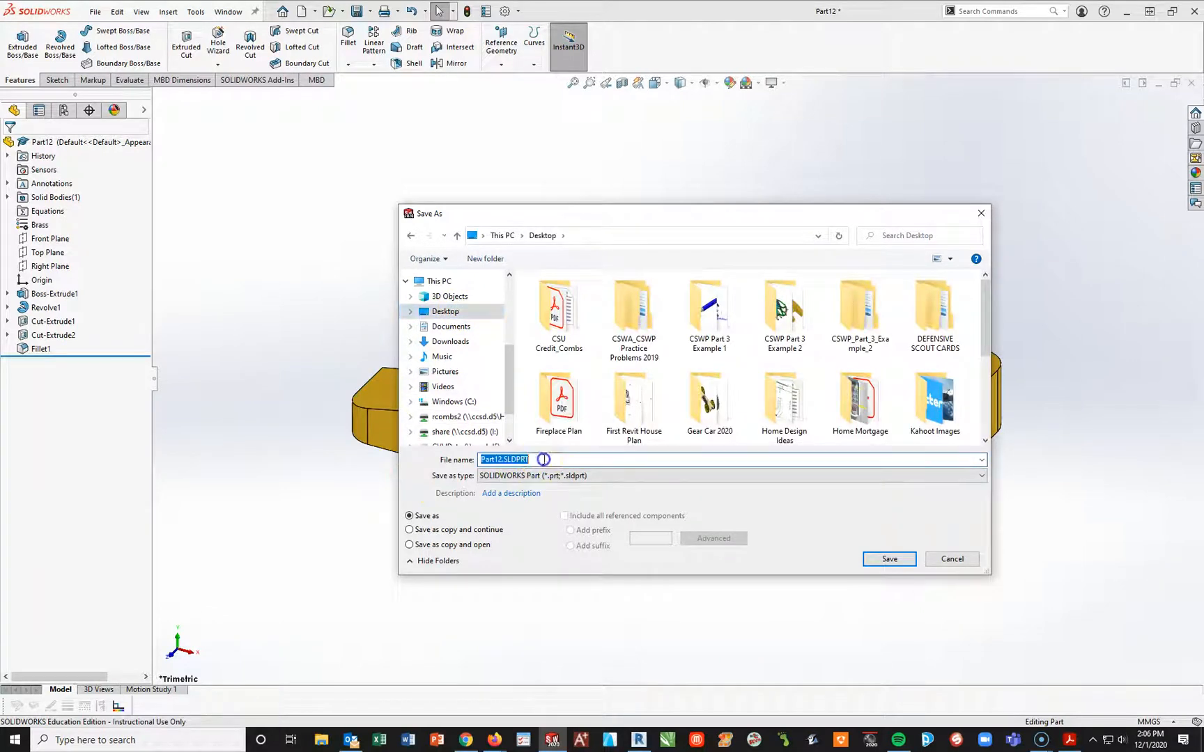
pyautogui.moveTo(550, 458); pyautogui.dragTo(419, 465)
pyautogui.write('Base Part')
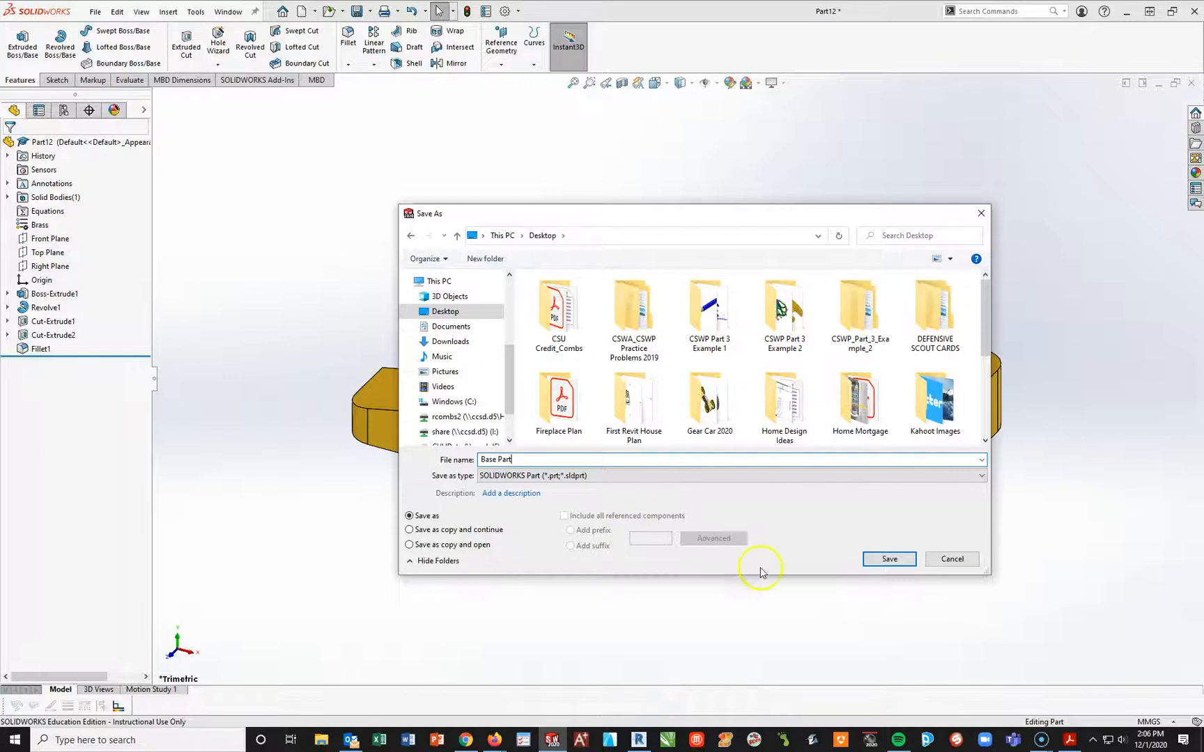
pyautogui.click(893, 559)
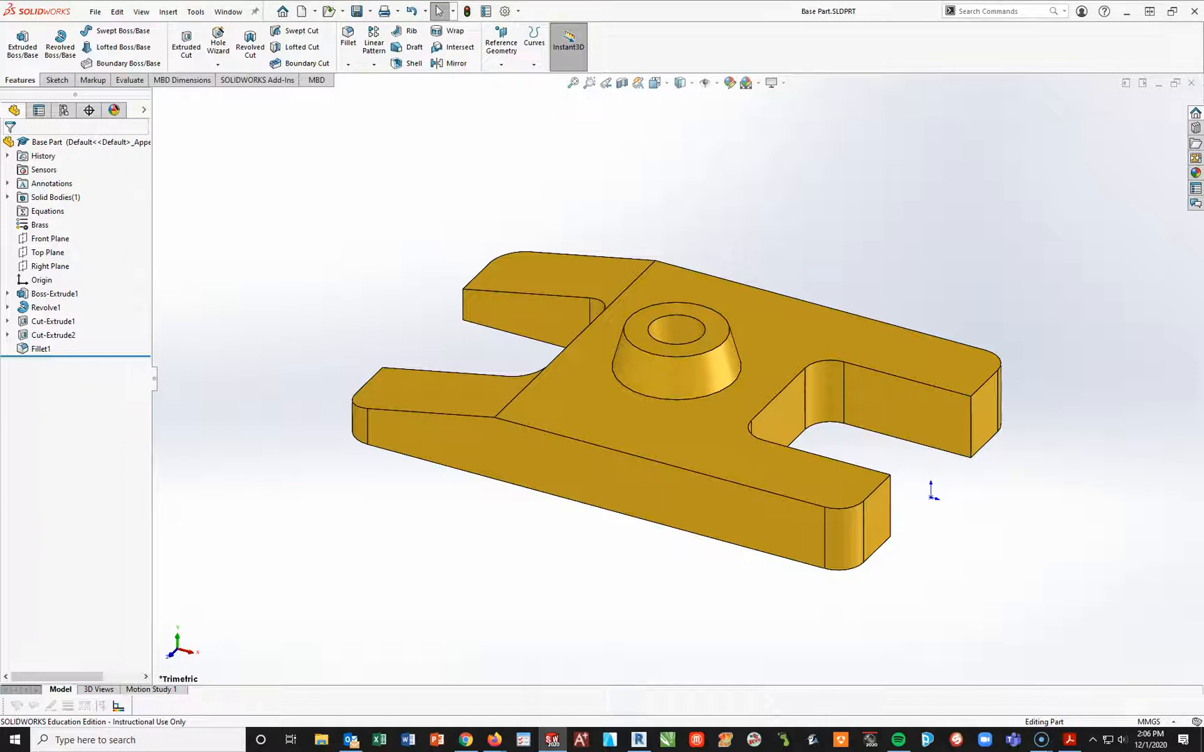
# Switch to the exam PDF and review the base drawing, the mass question and the Question 2 assembly and coordinate system requirements.
pyautogui.click(1069, 739)
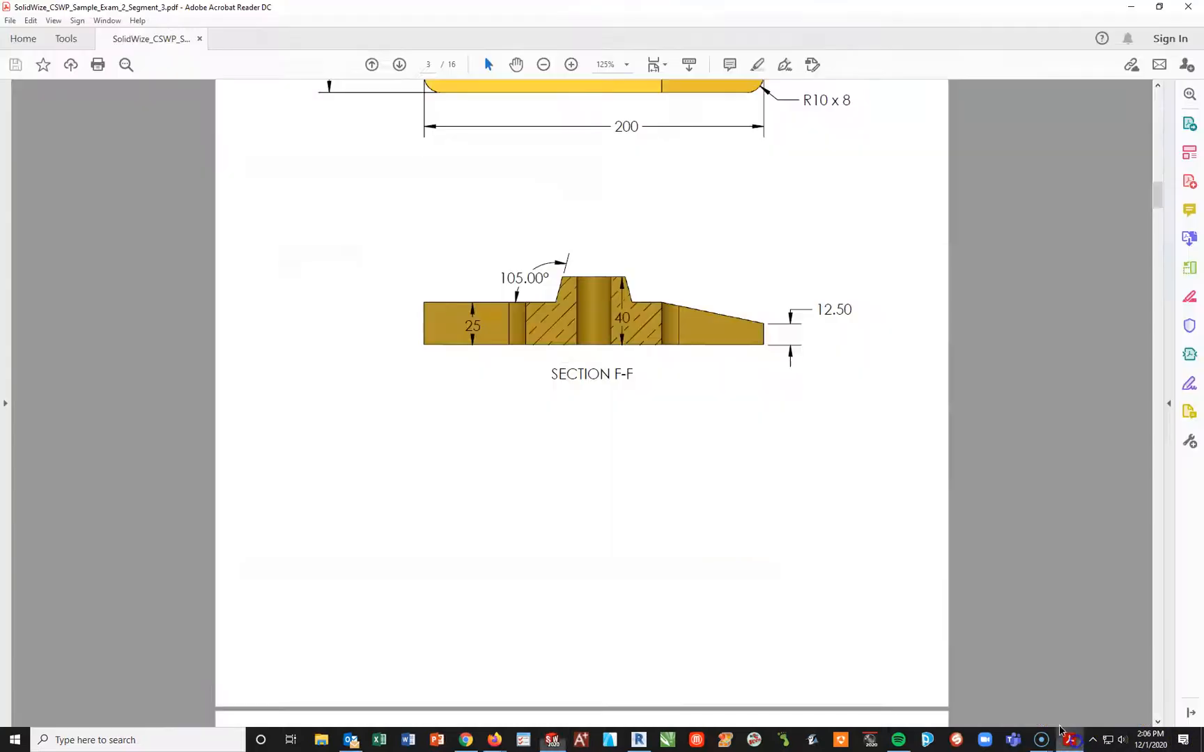
pyautogui.scroll(-3, 593, 472)
pyautogui.scroll(10, 561, 454)
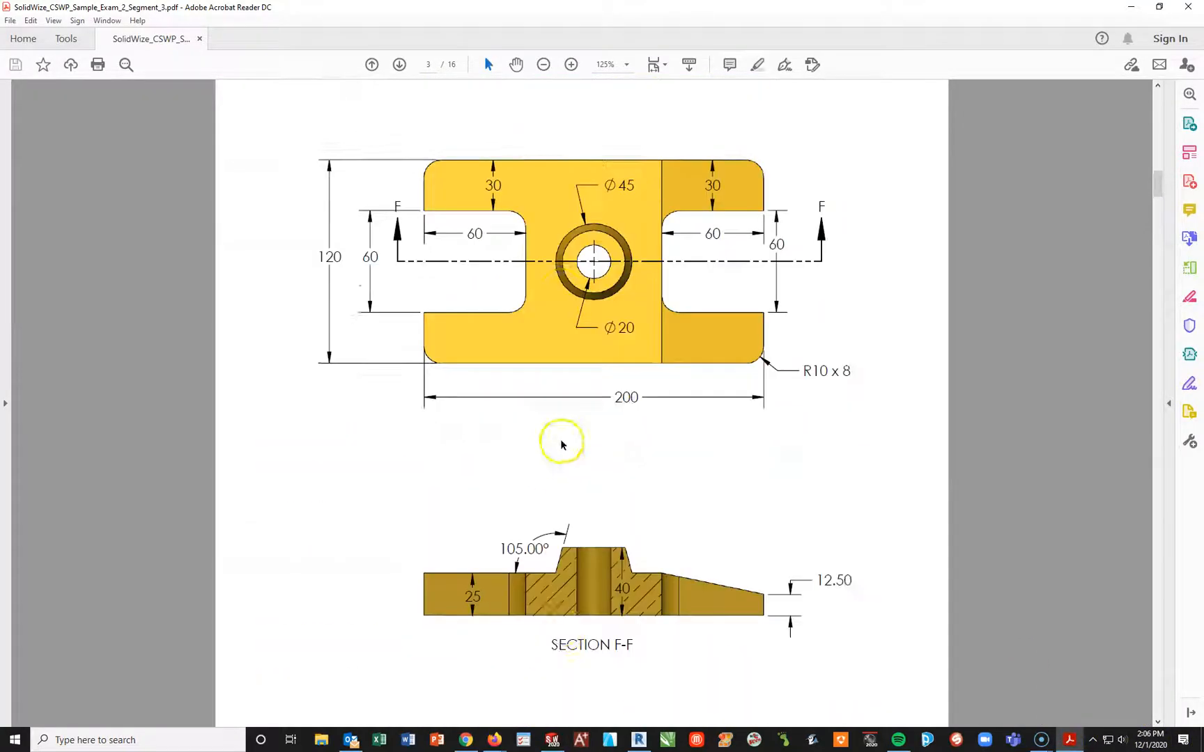
pyautogui.scroll(3, 383, 409)
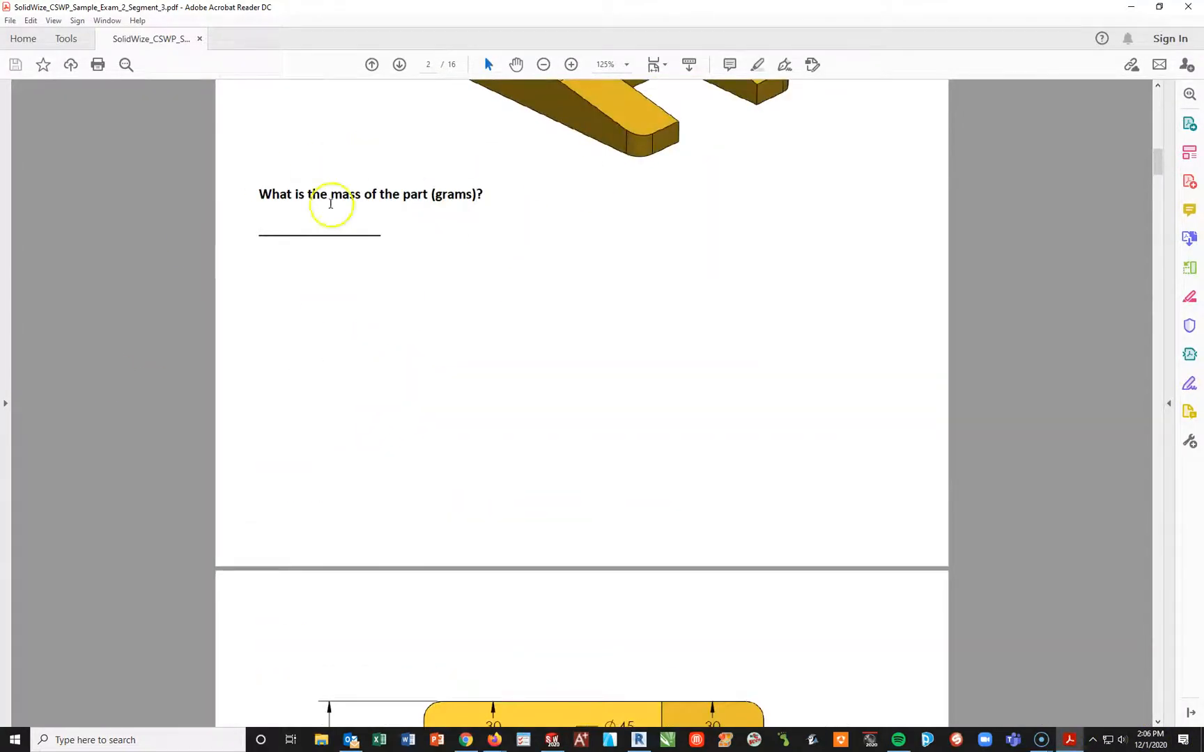
pyautogui.scroll(-20, 535, 298)
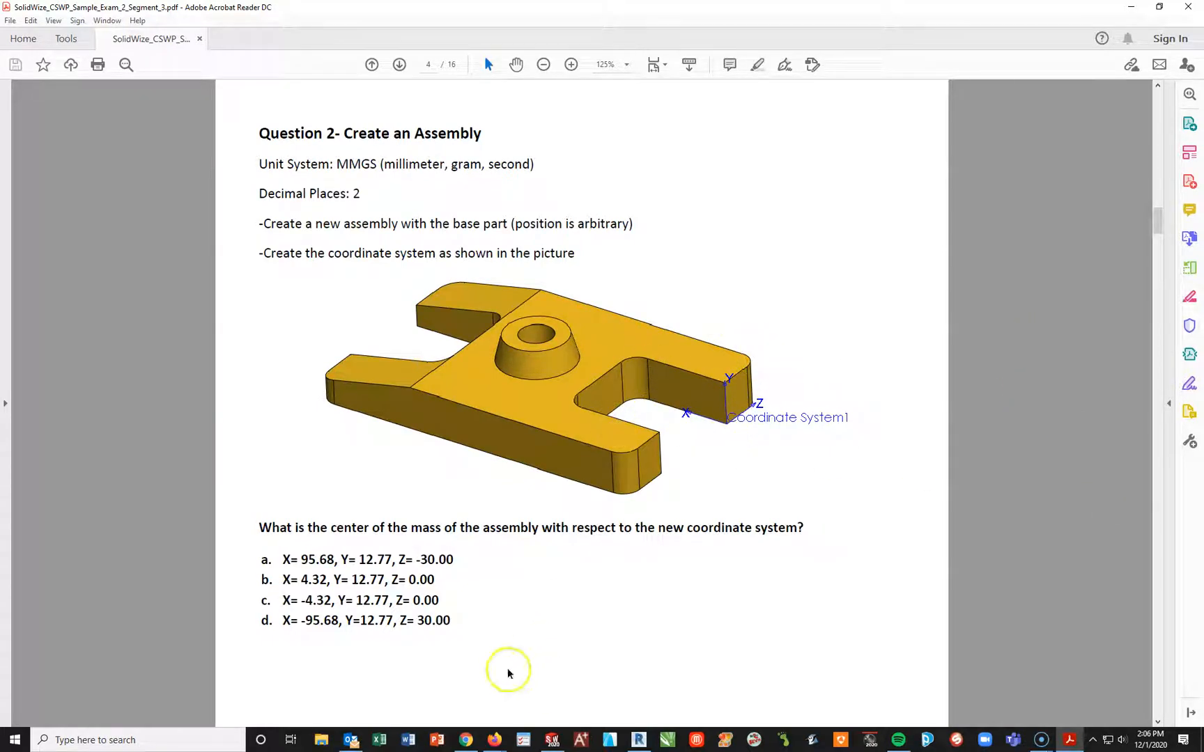
# Return to SOLIDWORKS and start a coordinate system originating at the lower notch-side vertex of the far arm's end face, checking the PDF picture.
pyautogui.click(553, 738)
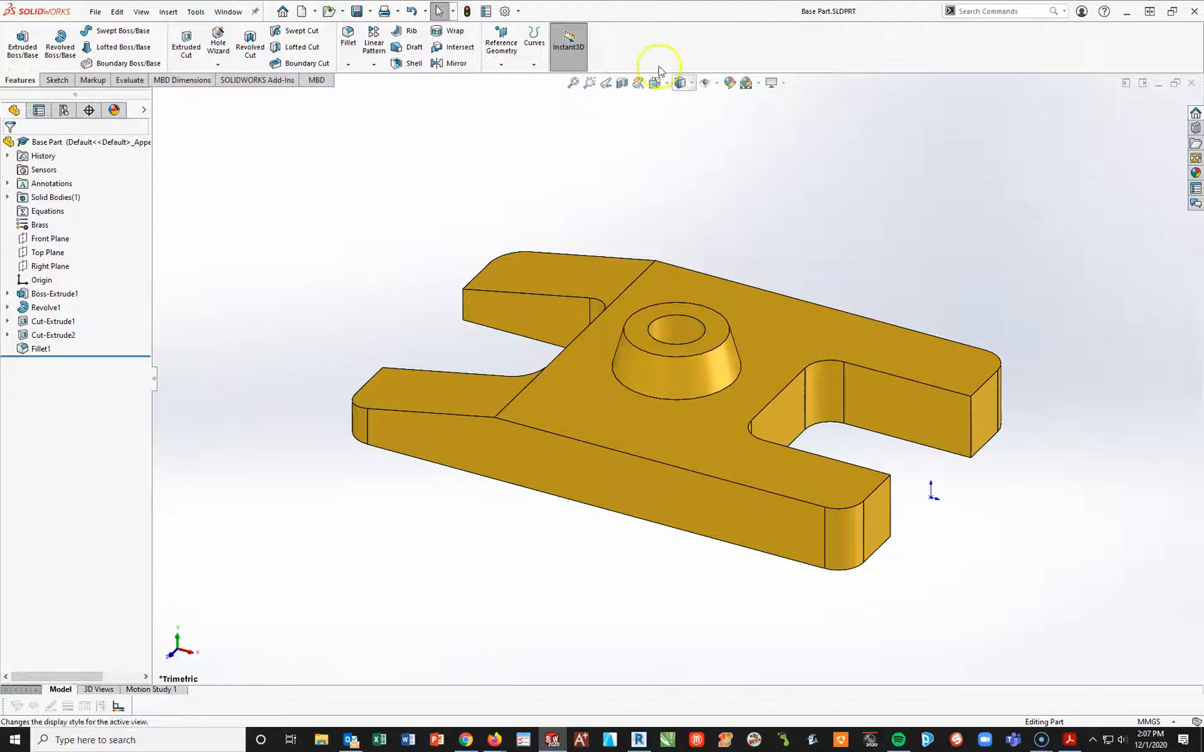
pyautogui.click(505, 66)
pyautogui.click(517, 113)
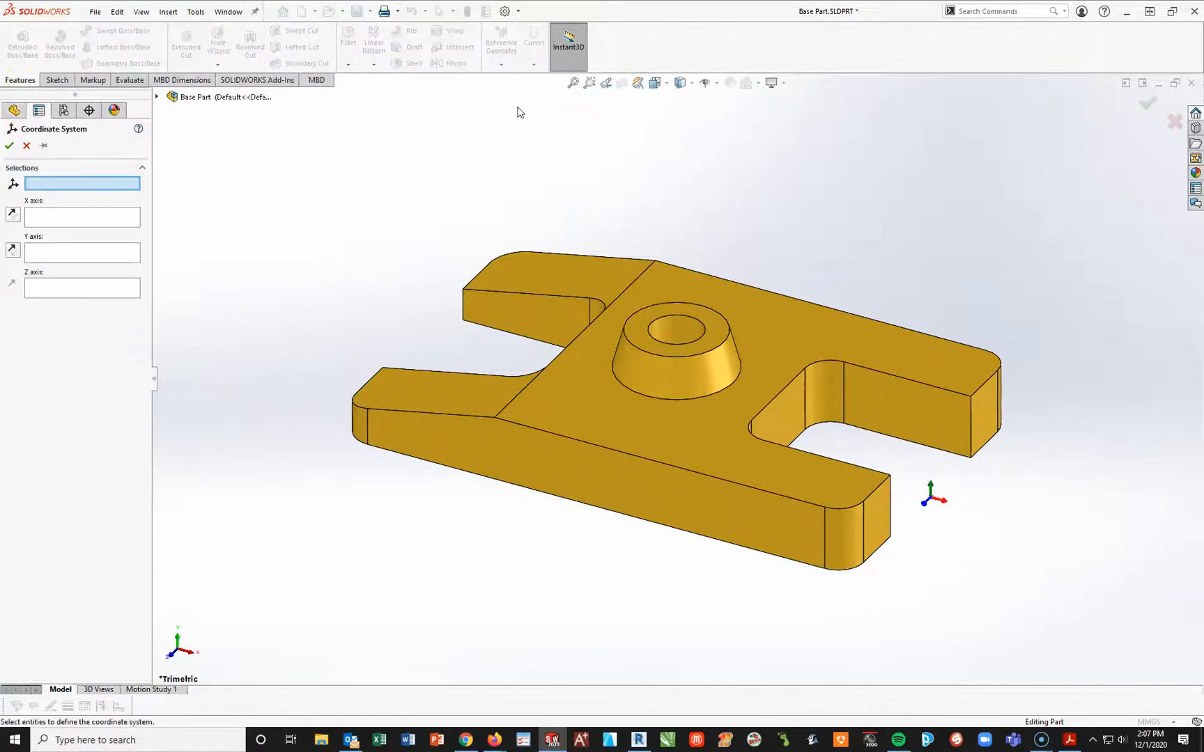
pyautogui.click(970, 457)
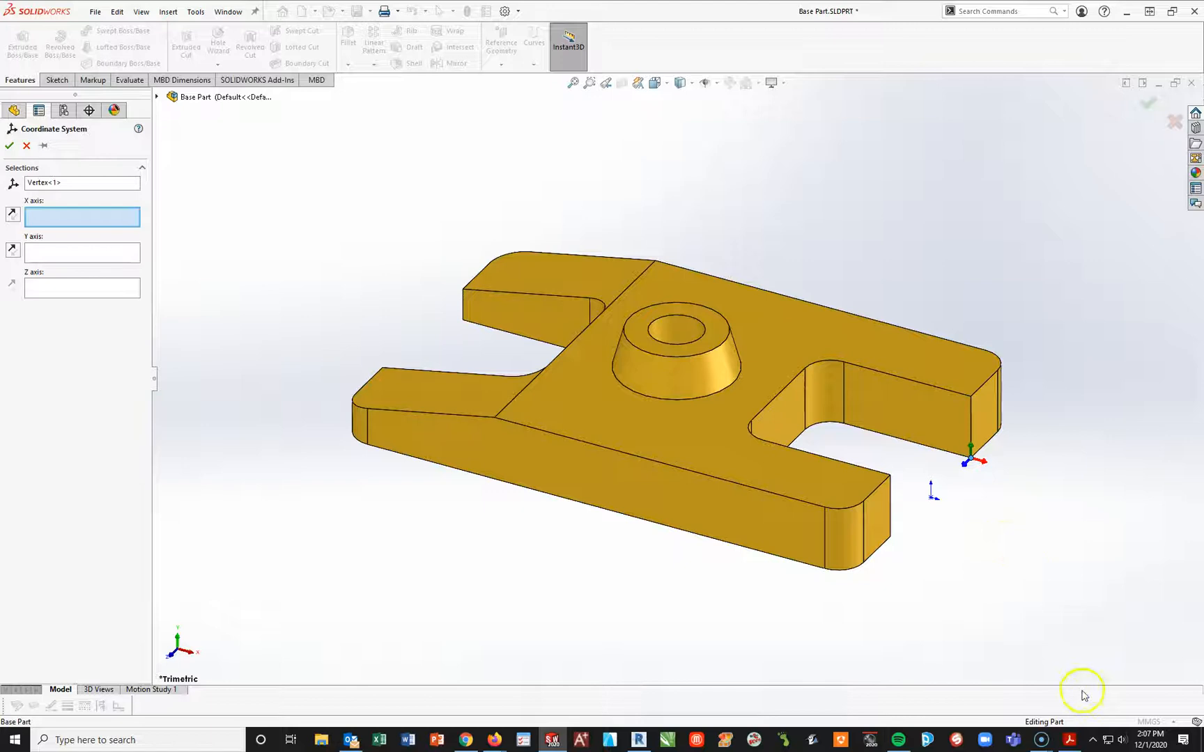
pyautogui.click(1070, 740)
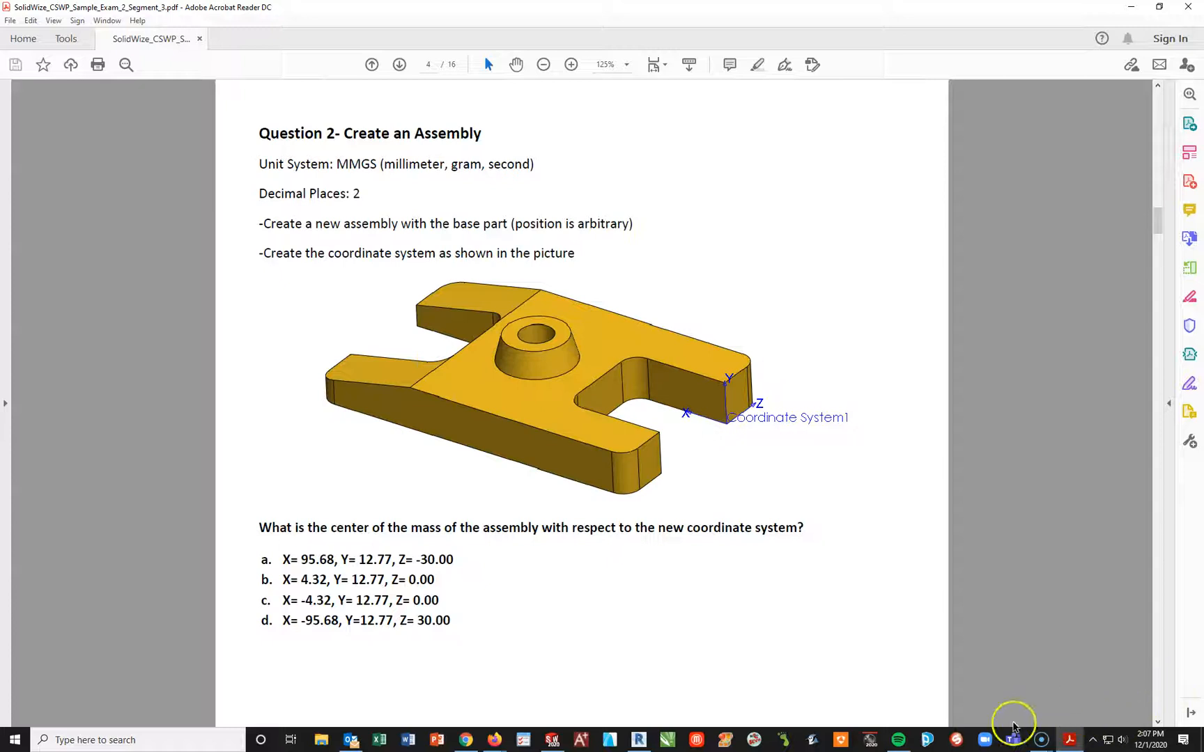
pyautogui.click(551, 739)
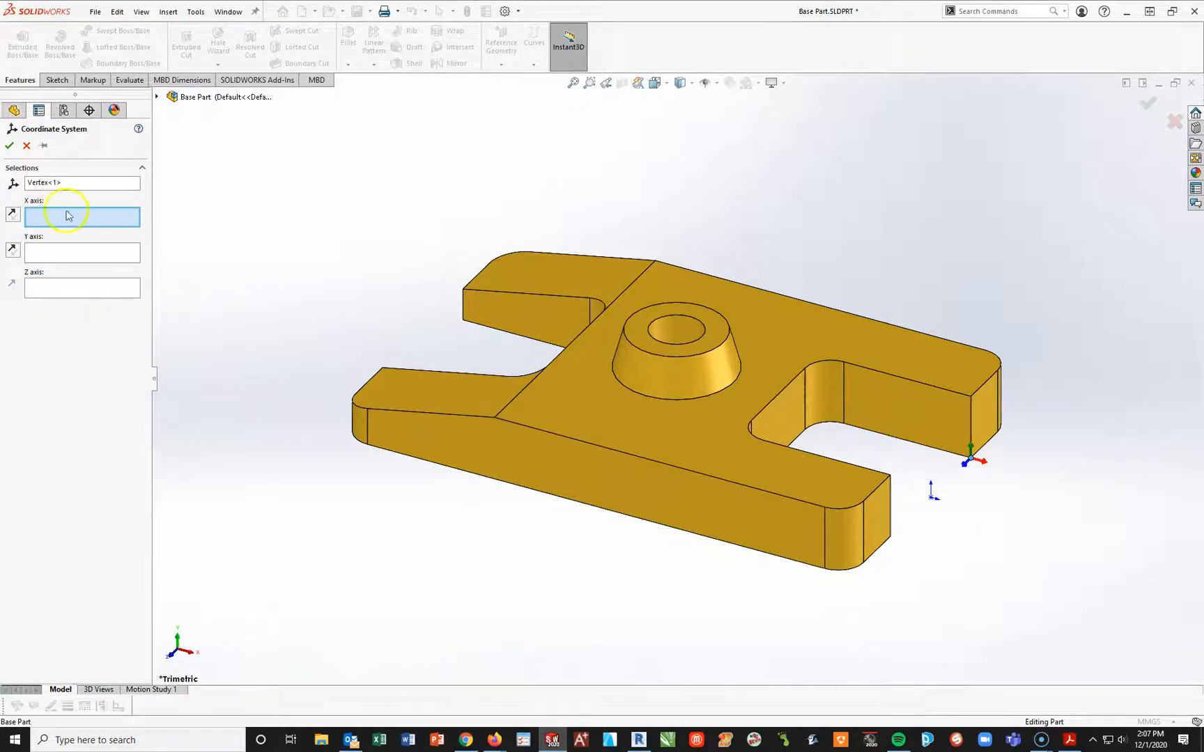
pyautogui.click(10, 288)
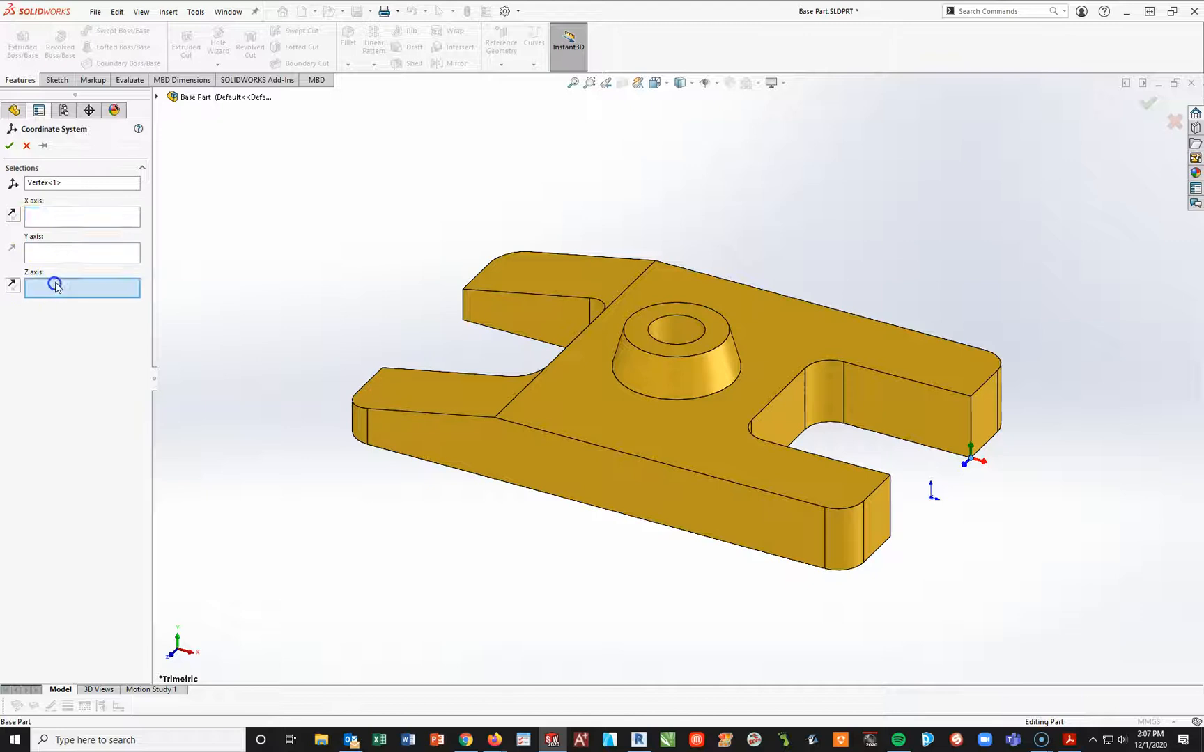
pyautogui.click(12, 286)
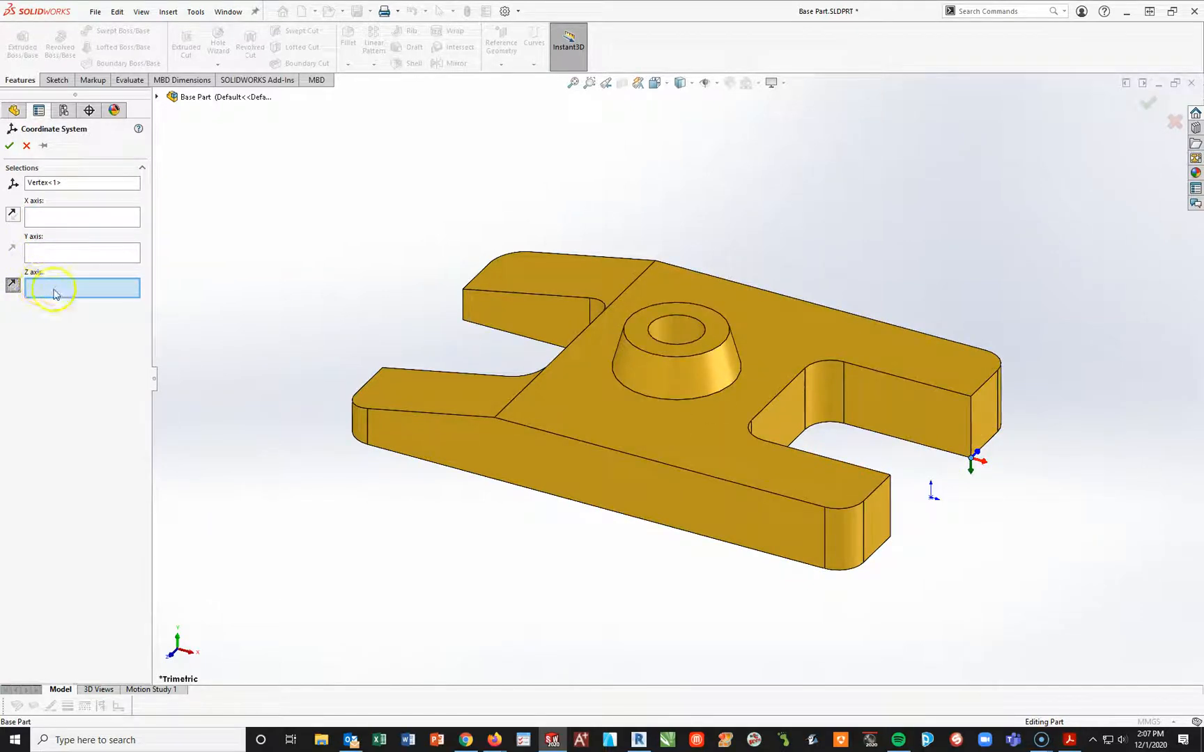
pyautogui.click(11, 291)
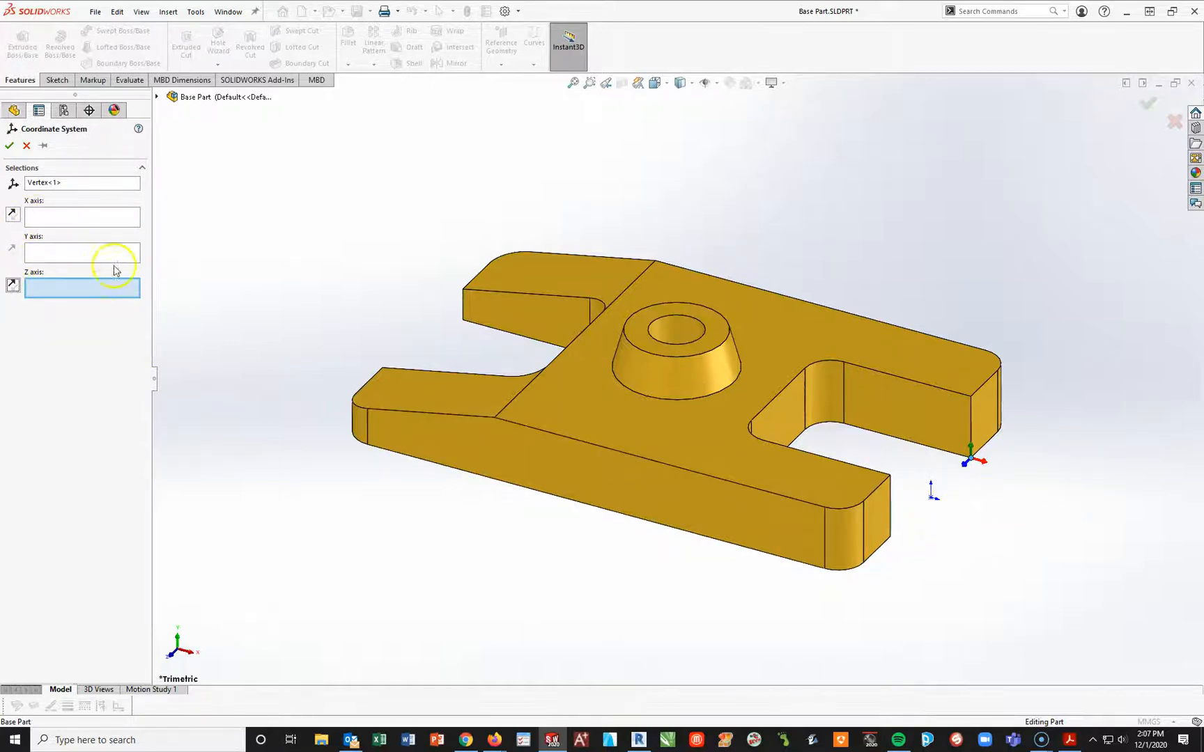
# Align the X axis with the far arm's bottom notch edge, pointing into the part, and create the coordinate system.
pyautogui.click(78, 218)
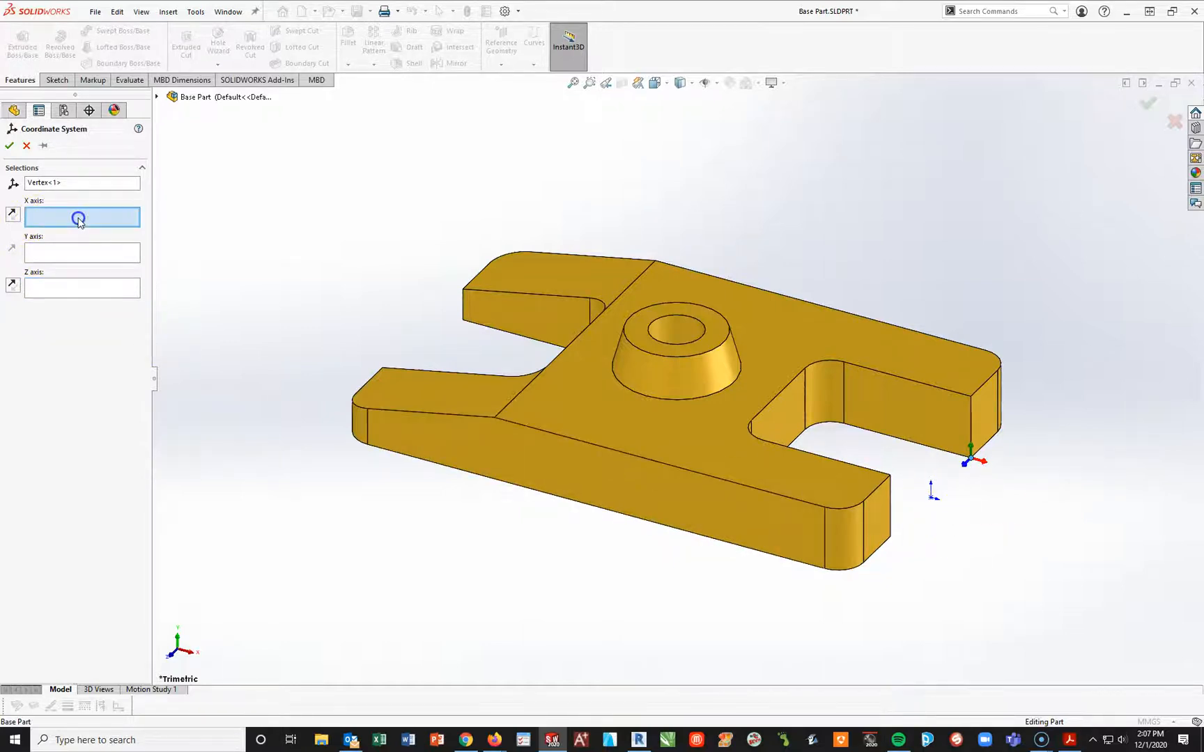
pyautogui.click(949, 453)
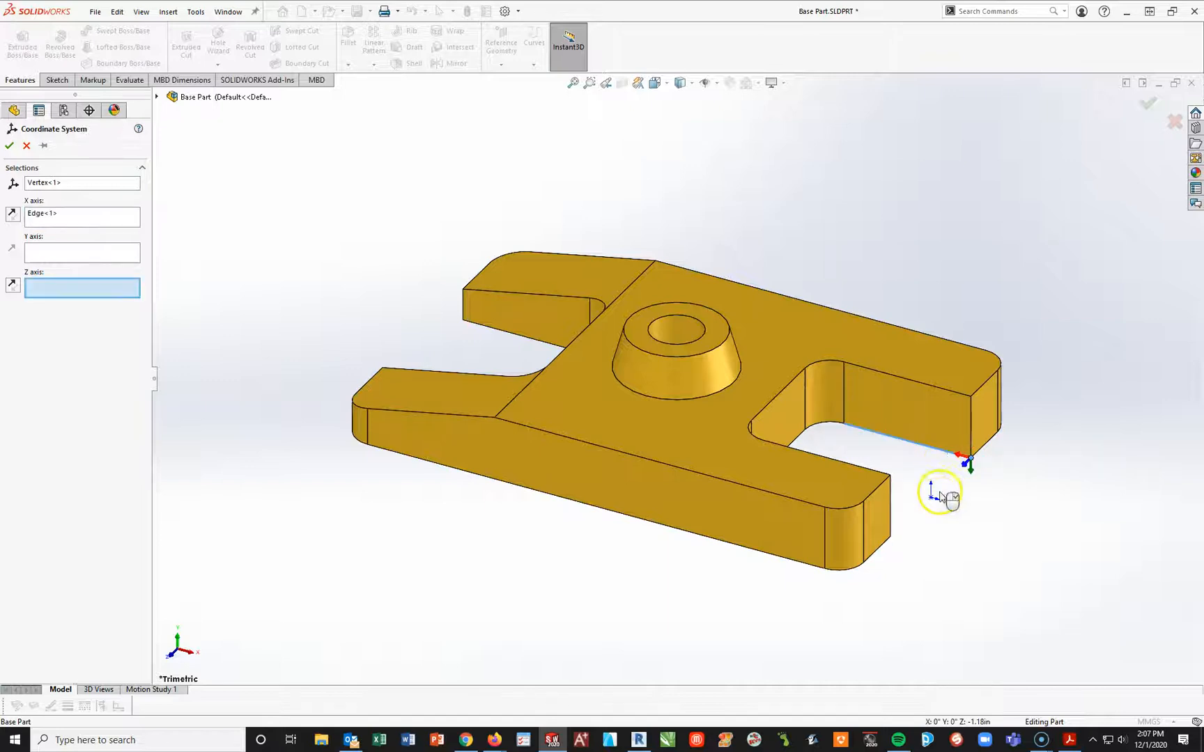
pyautogui.click(85, 252)
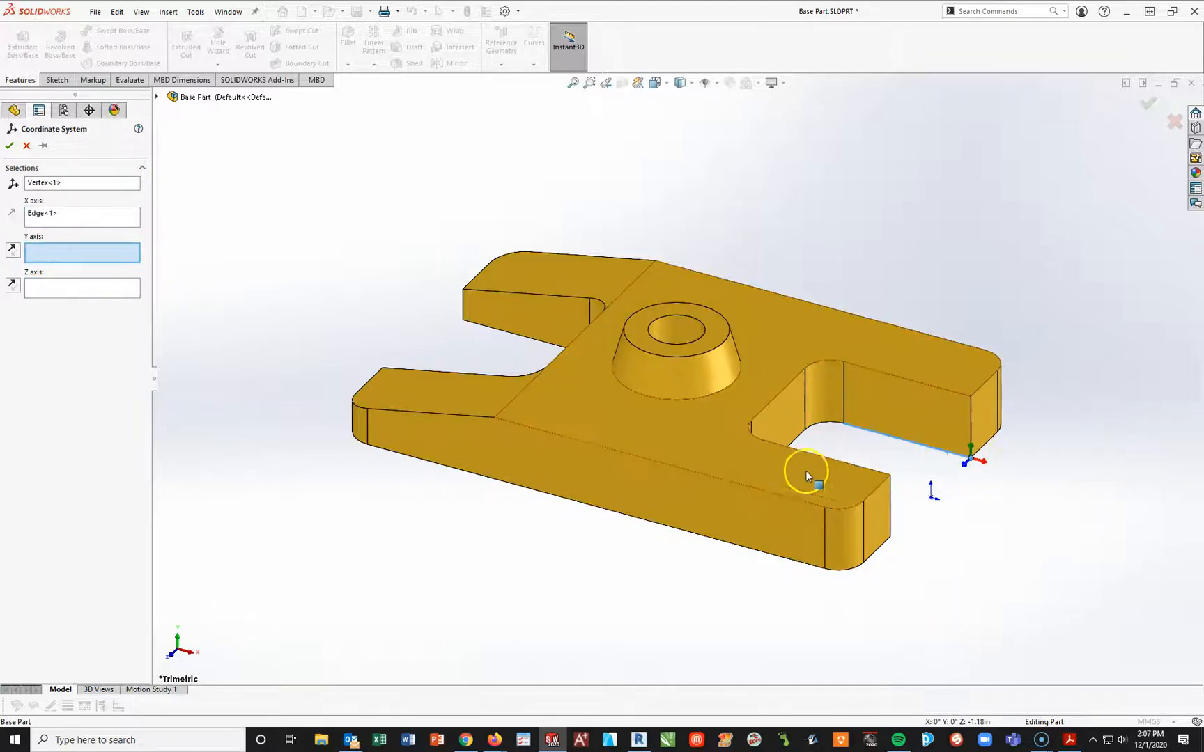
pyautogui.click(74, 218)
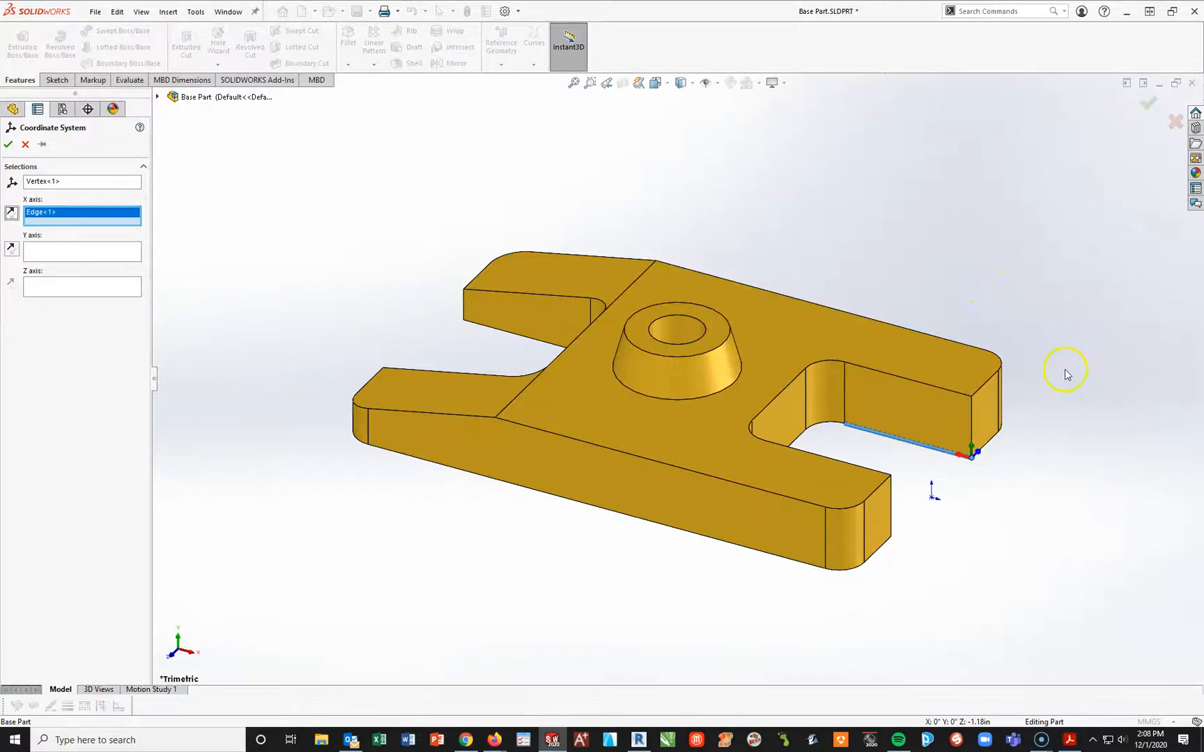
pyautogui.click(11, 145)
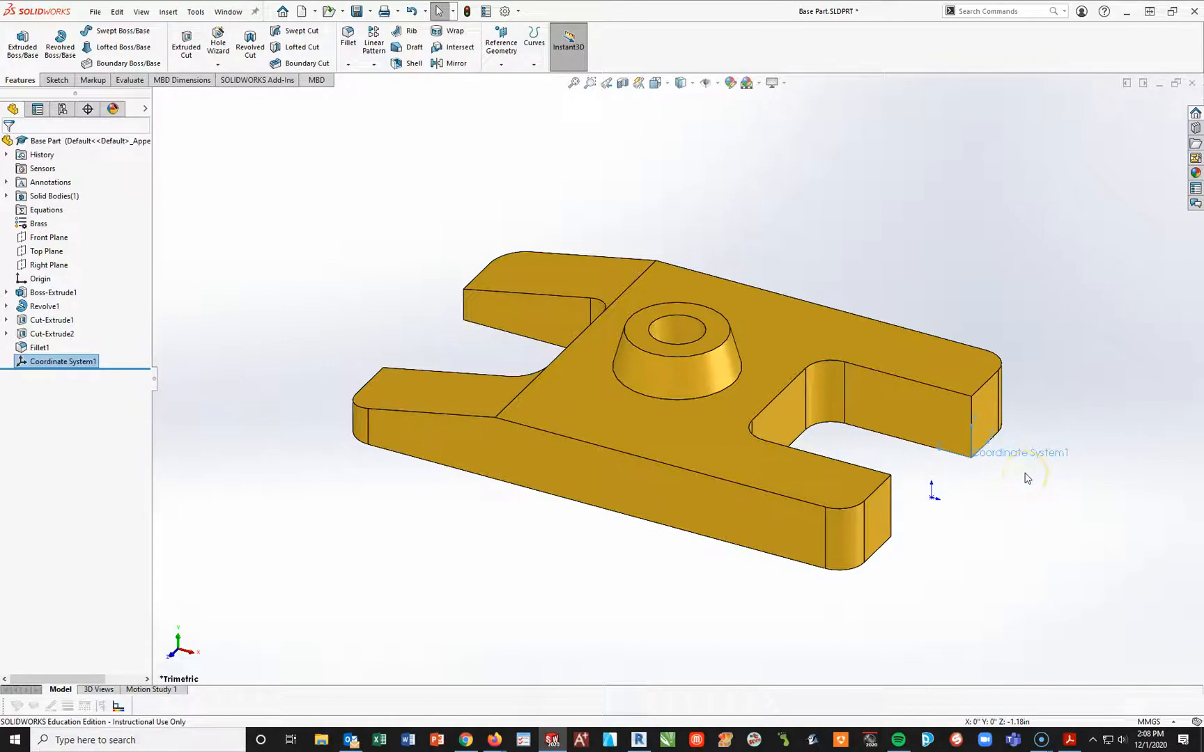
pyautogui.click(718, 83)
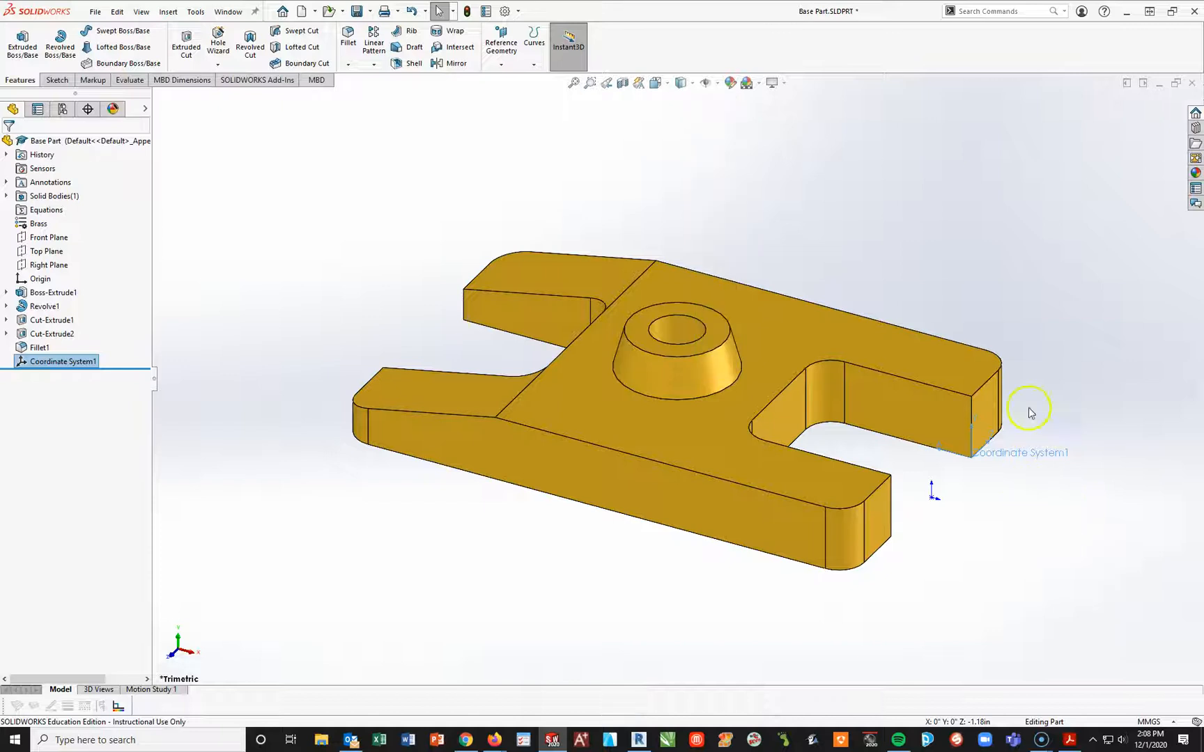
pyautogui.click(1032, 519)
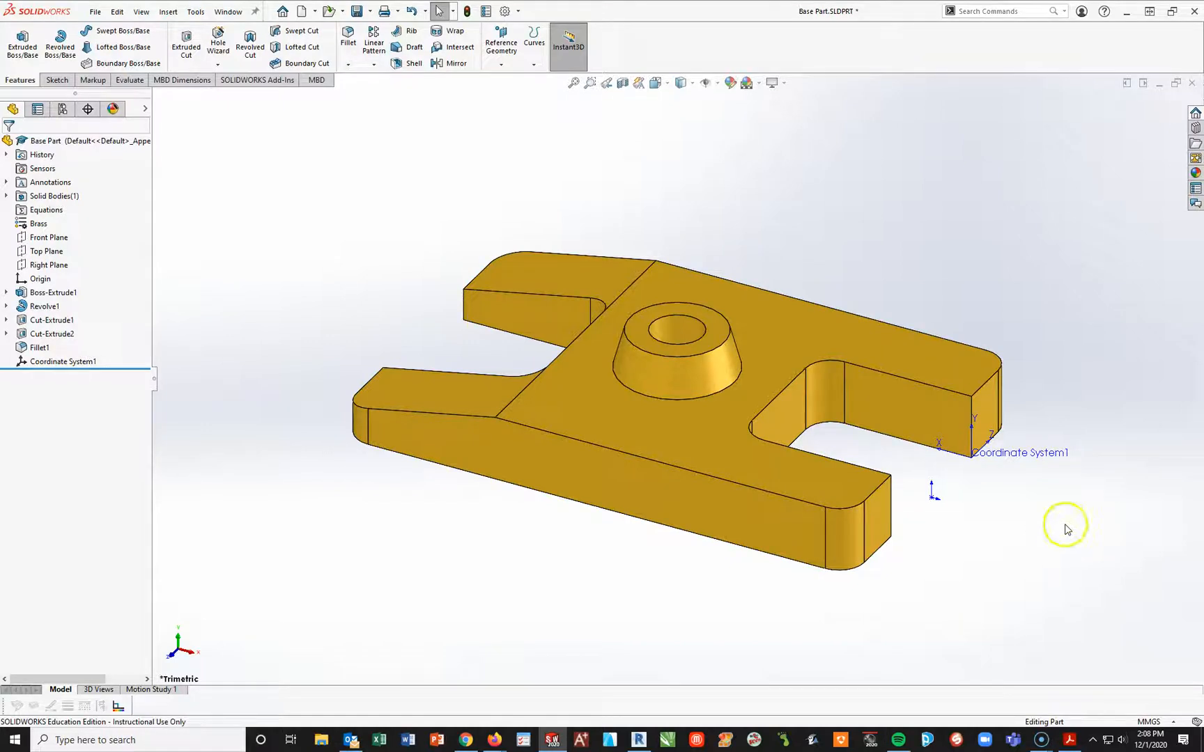
# Evaluate the base part's mass properties to check its mass and center of mass.
pyautogui.click(128, 80)
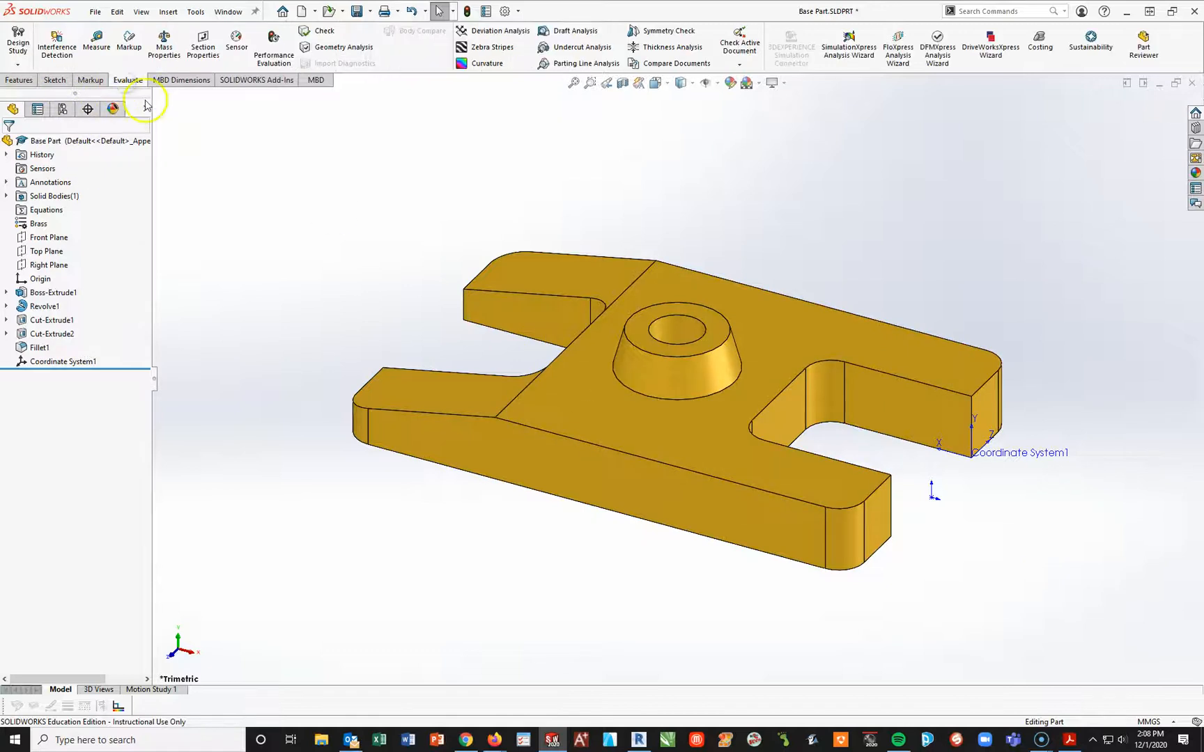
pyautogui.click(164, 43)
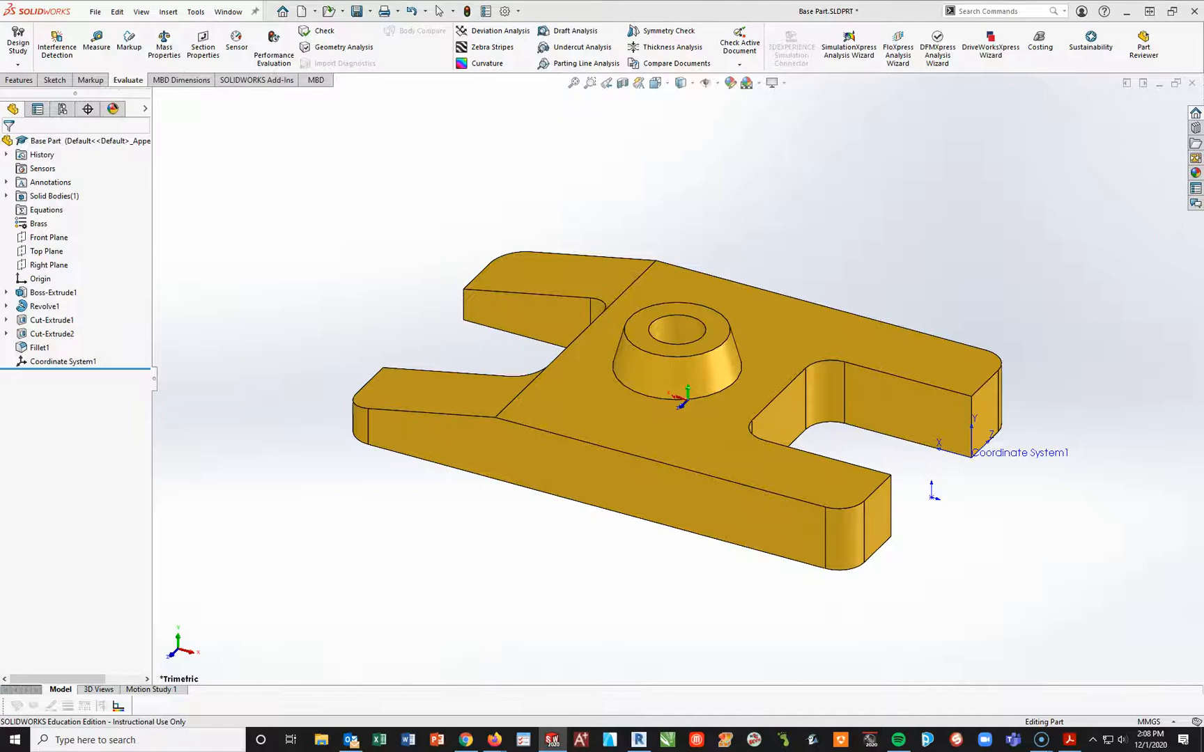
pyautogui.moveTo(1142, 241); pyautogui.dragTo(658, 117)
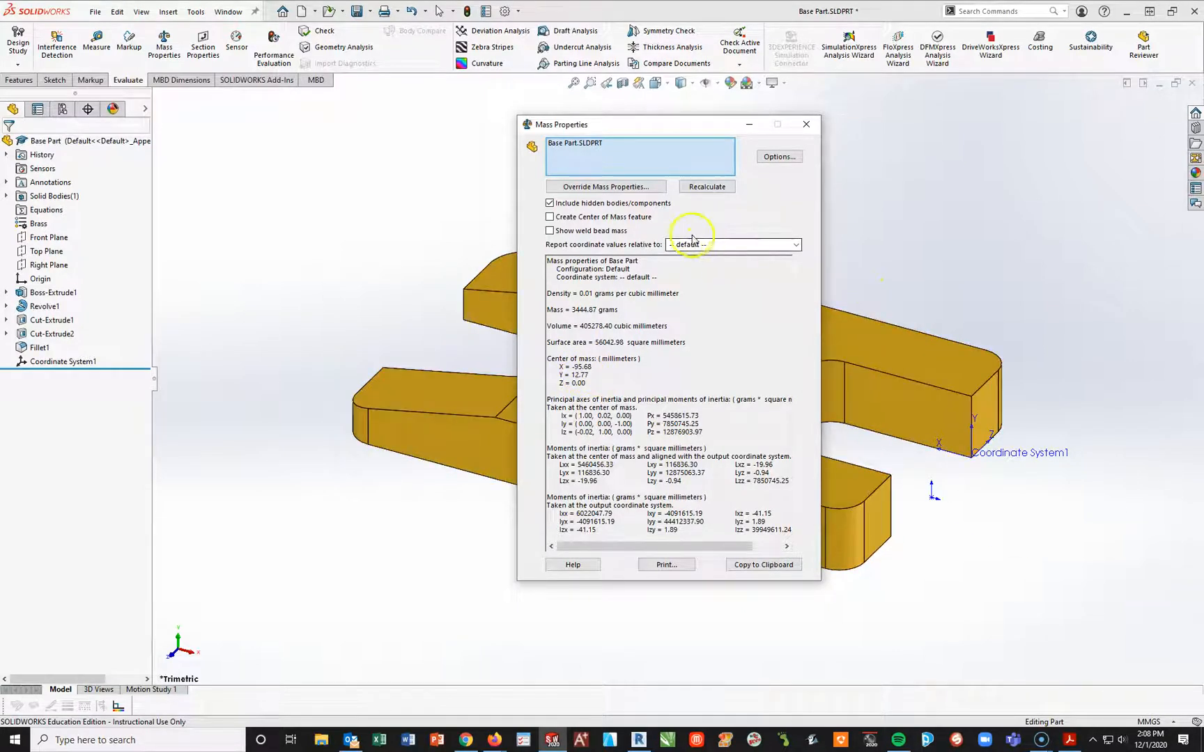
pyautogui.moveTo(699, 123); pyautogui.dragTo(973, 197)
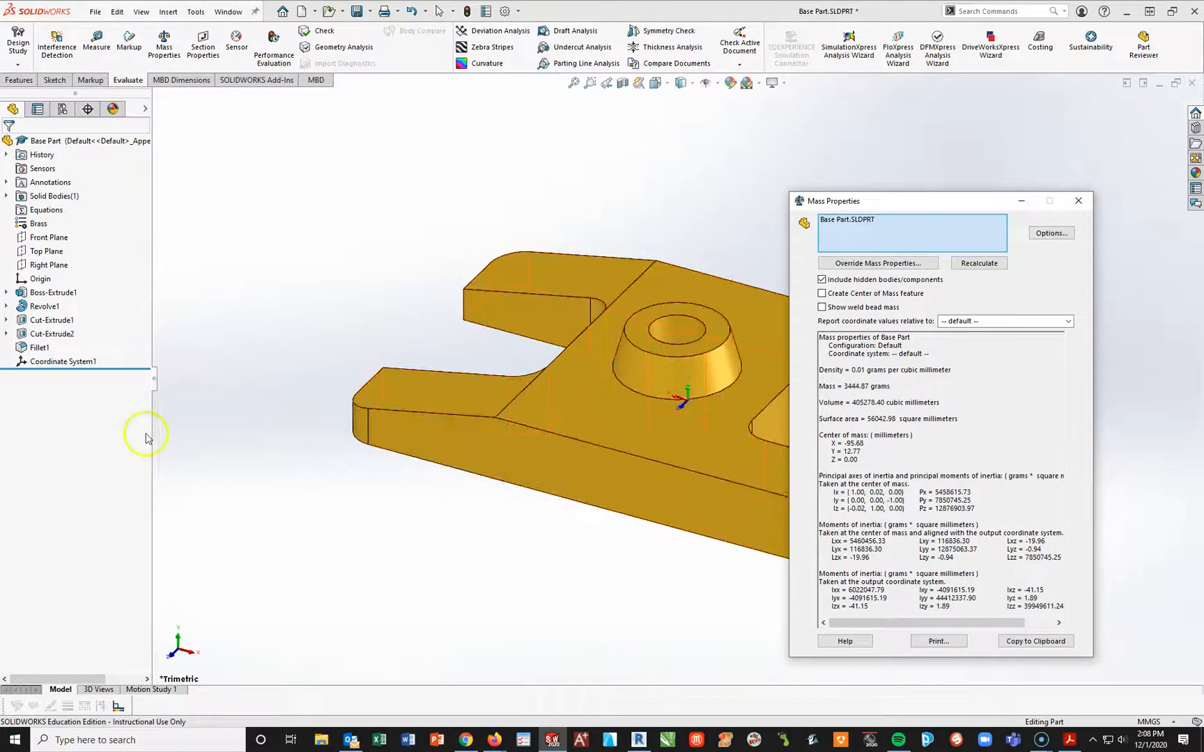
pyautogui.scroll(3, 737, 554)
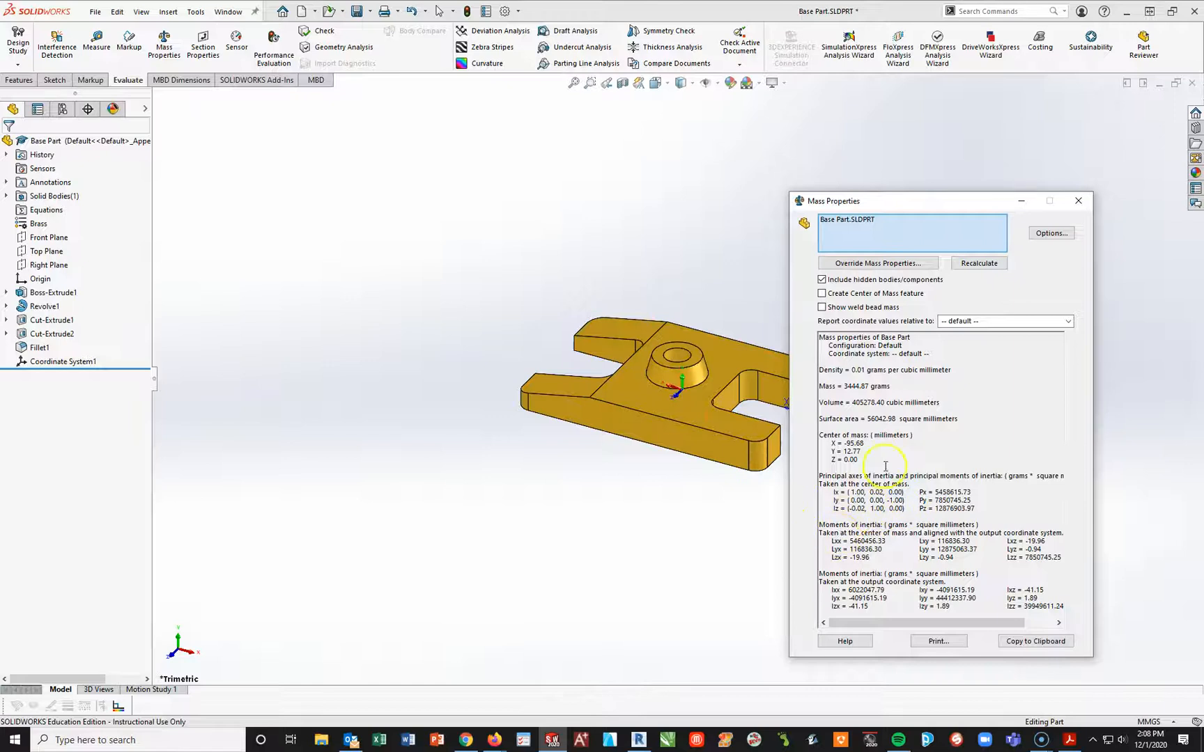
# Check the coordinate systems available for the mass report, close the mass properties, and save the base part.
pyautogui.click(1068, 321)
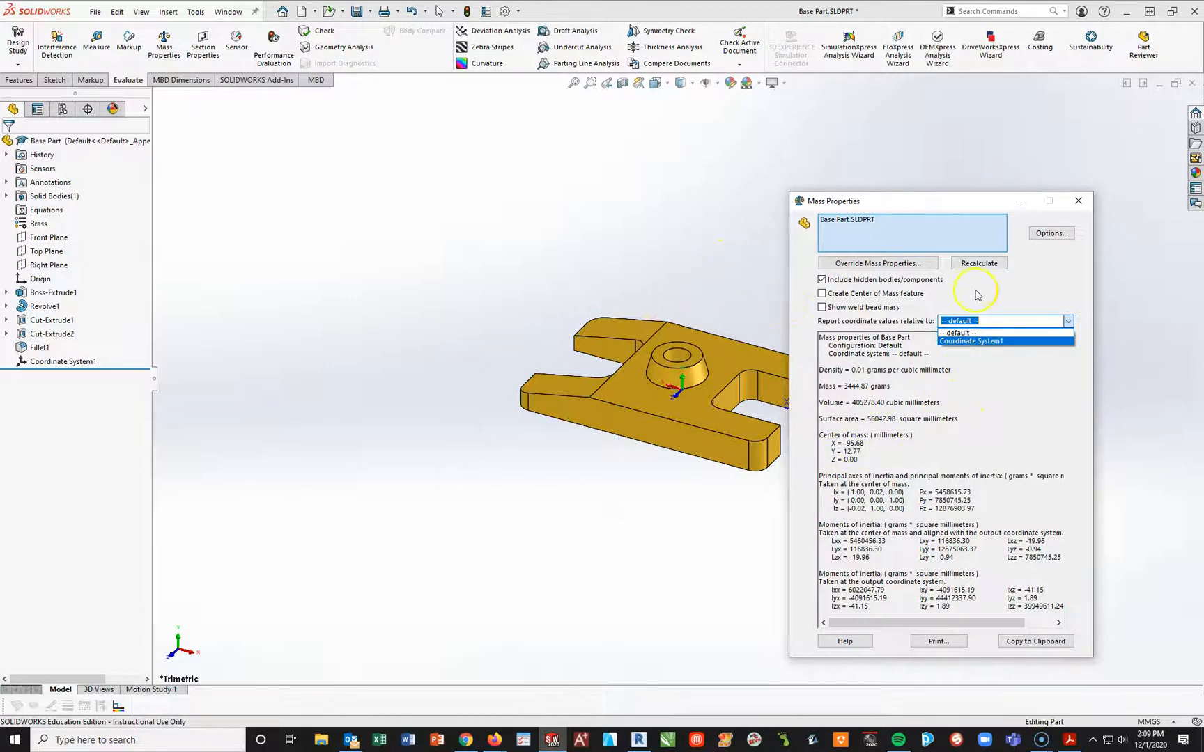
pyautogui.click(1084, 203)
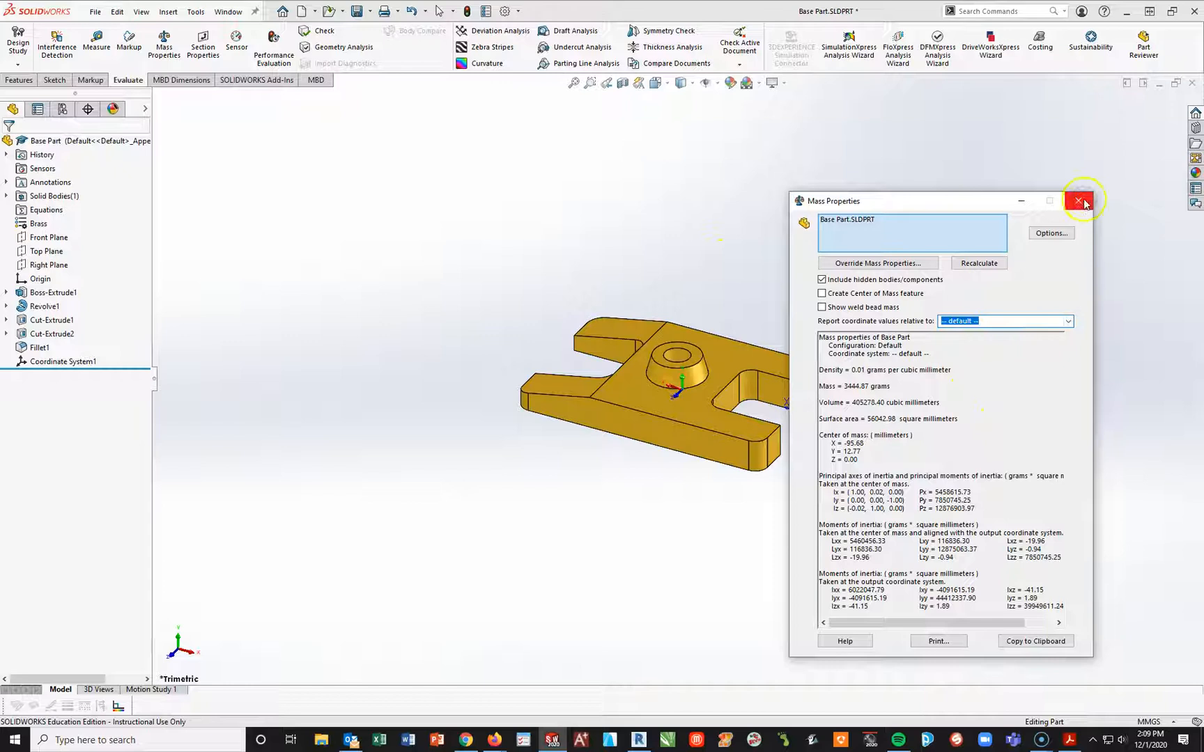
pyautogui.click(1080, 202)
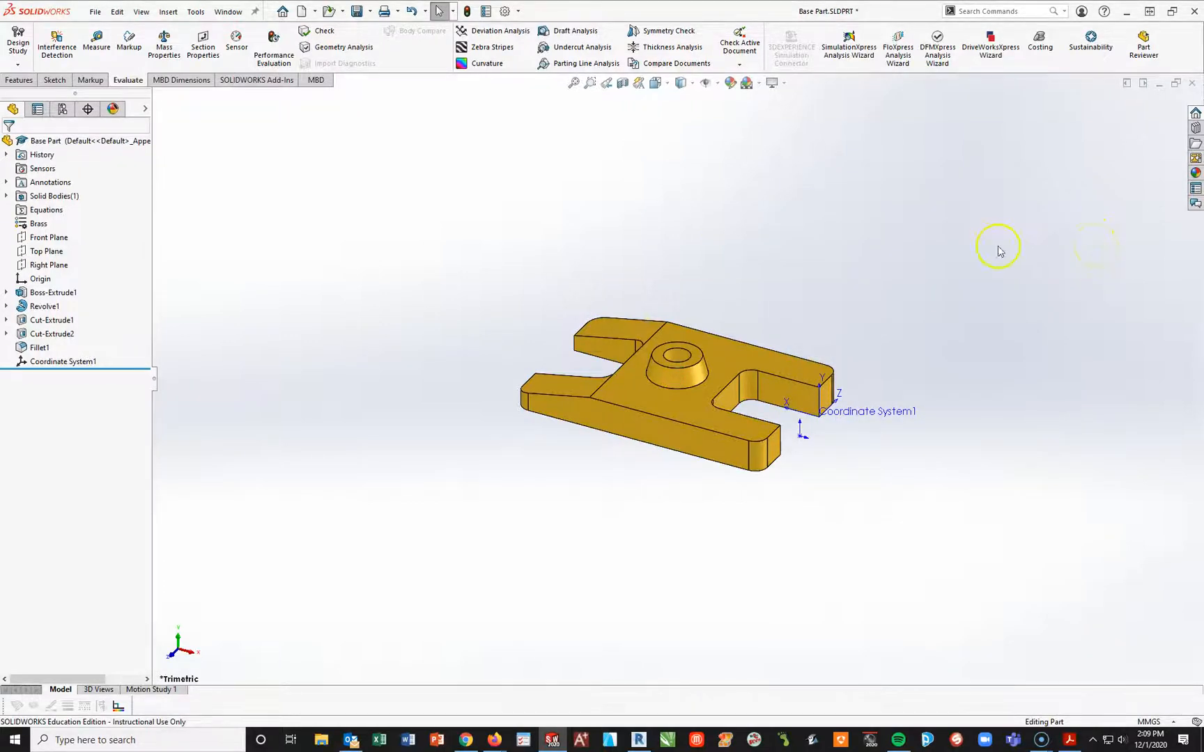
pyautogui.press('f')
pyautogui.click(357, 11)
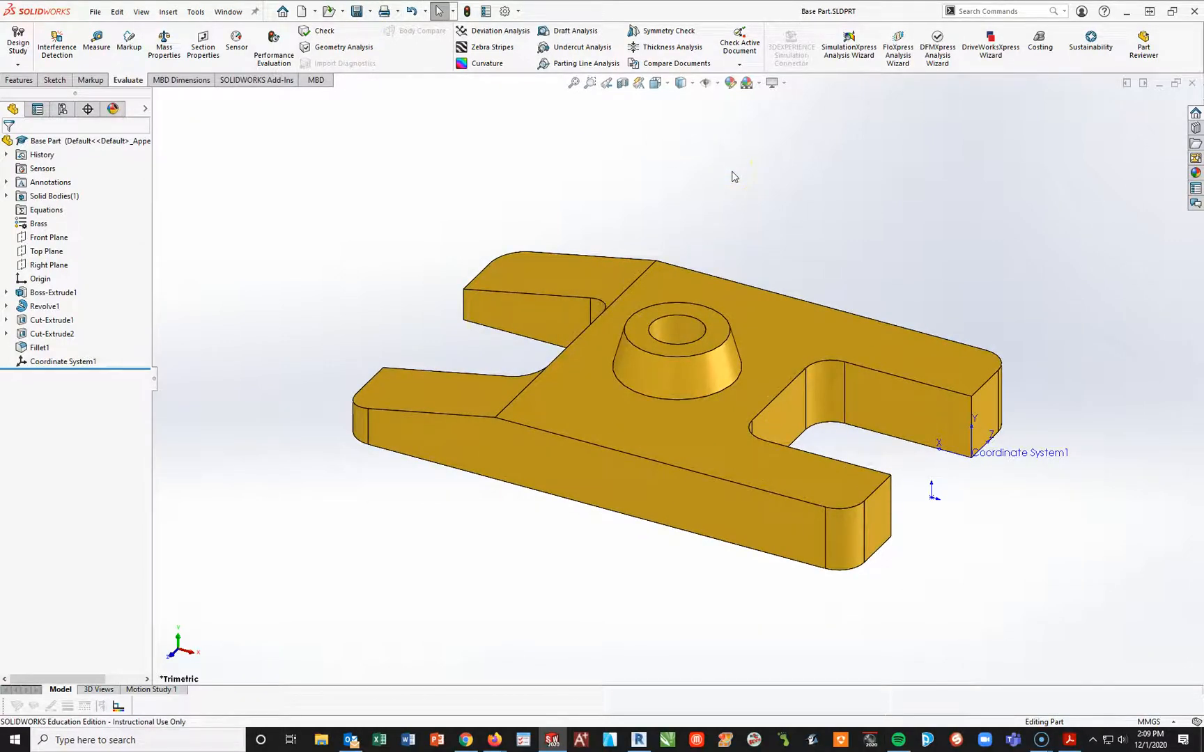
# Switch to the exam PDF and review the instructions and images for adding Arm_Mount to the assembly.
pyautogui.click(1069, 740)
pyautogui.scroll(-3, 597, 411)
pyautogui.scroll(-10, 597, 411)
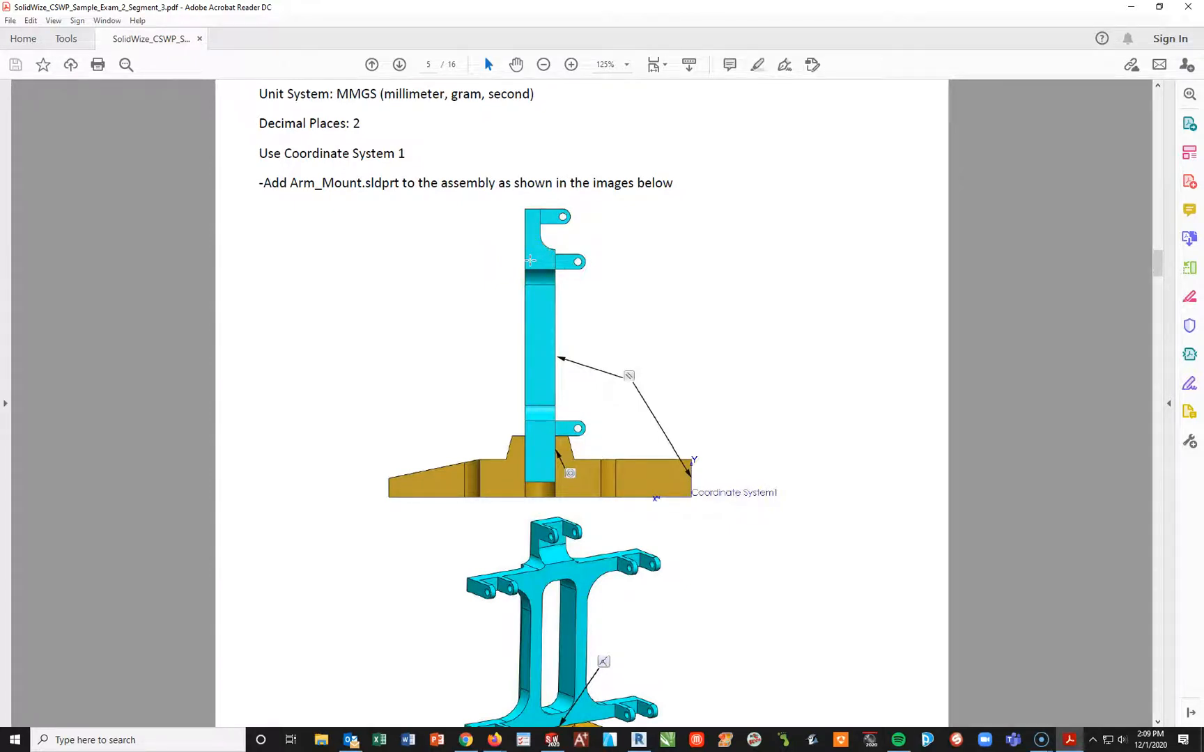
# Return to SOLIDWORKS and create a new assembly with Base Part as its fixed first component.
pyautogui.click(552, 740)
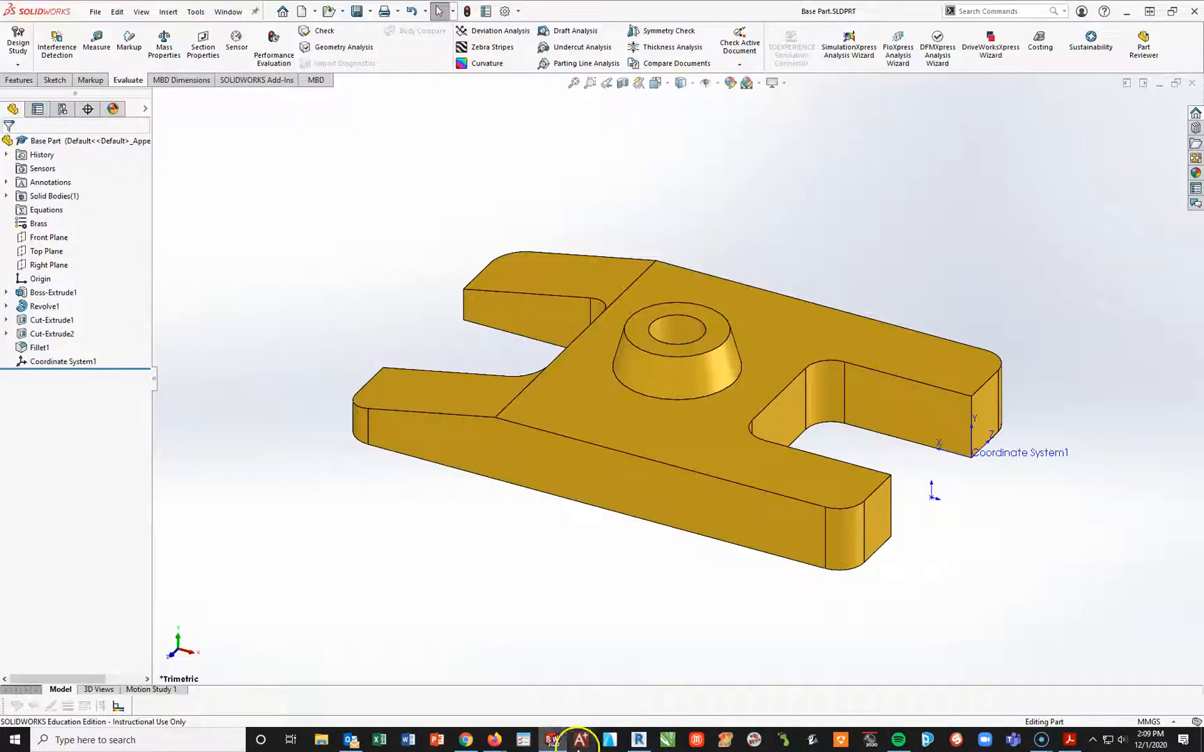
pyautogui.click(303, 11)
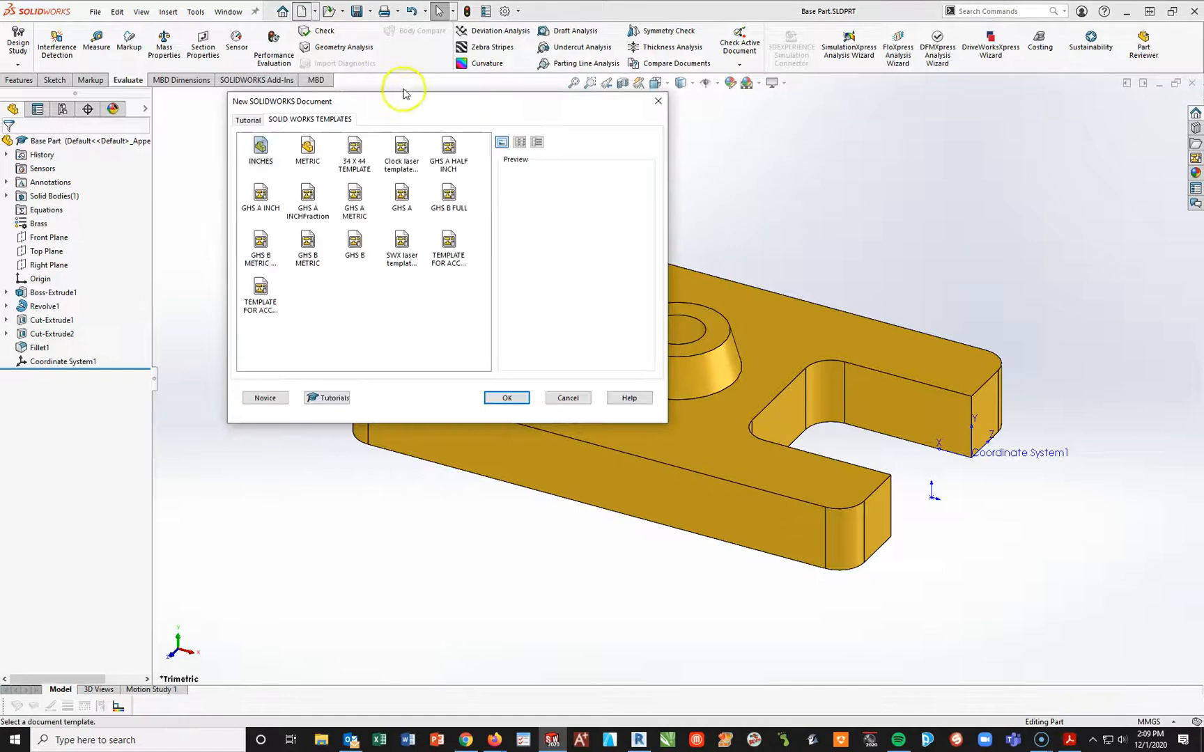
pyautogui.click(248, 120)
pyautogui.click(307, 149)
pyautogui.click(507, 397)
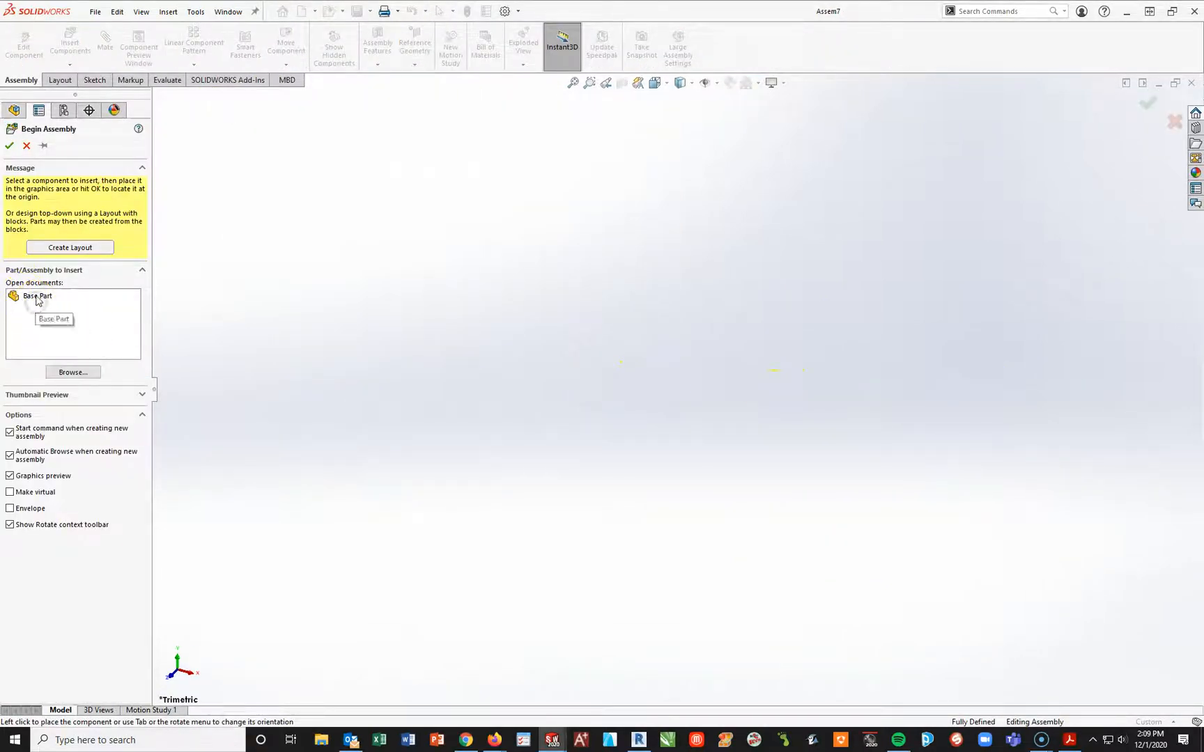
pyautogui.click(40, 301)
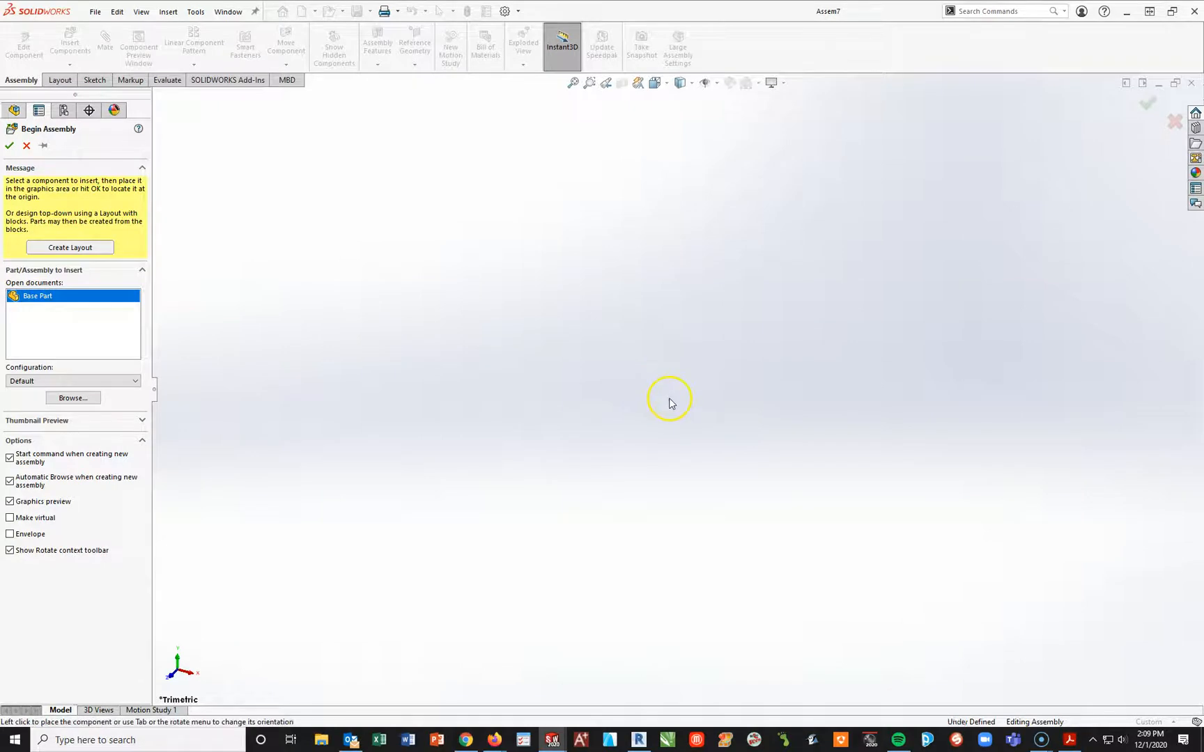
pyautogui.click(390, 645)
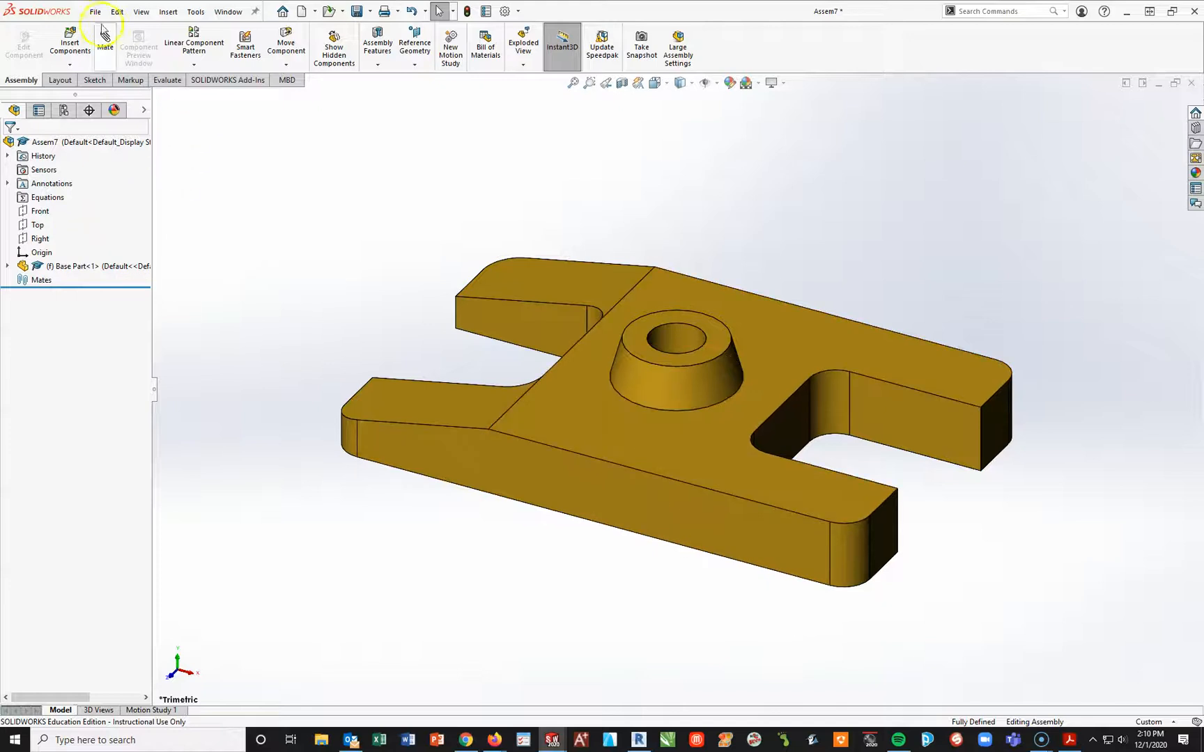
# Start inserting a component, browse to the CSWP Part 3 Example 2 folder on the desktop, and show its files as large icons.
pyautogui.click(70, 42)
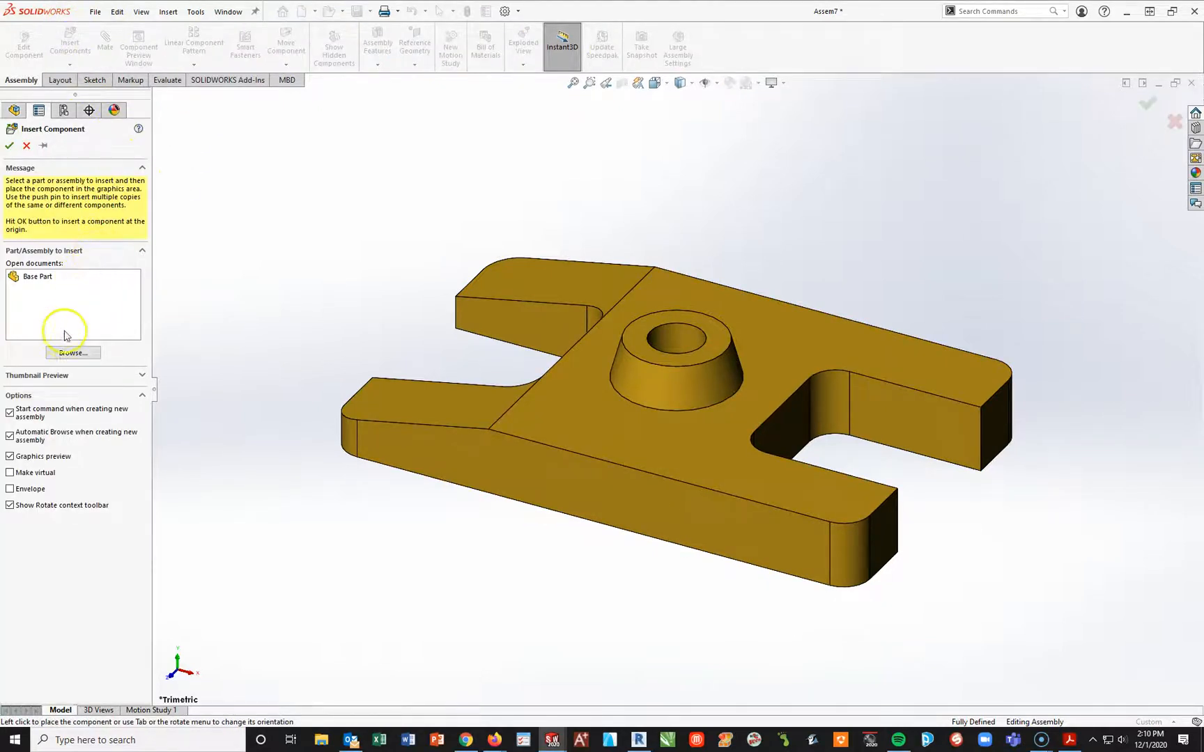
pyautogui.click(97, 353)
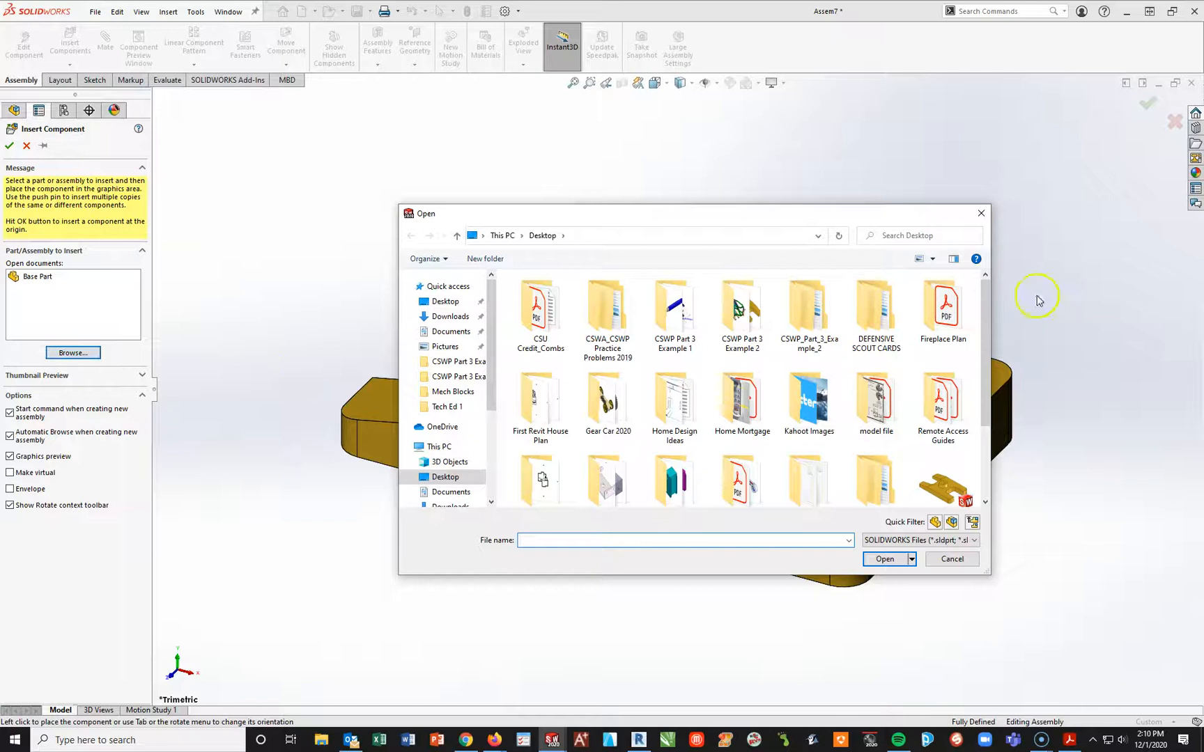
pyautogui.moveTo(992, 301); pyautogui.dragTo(992, 369)
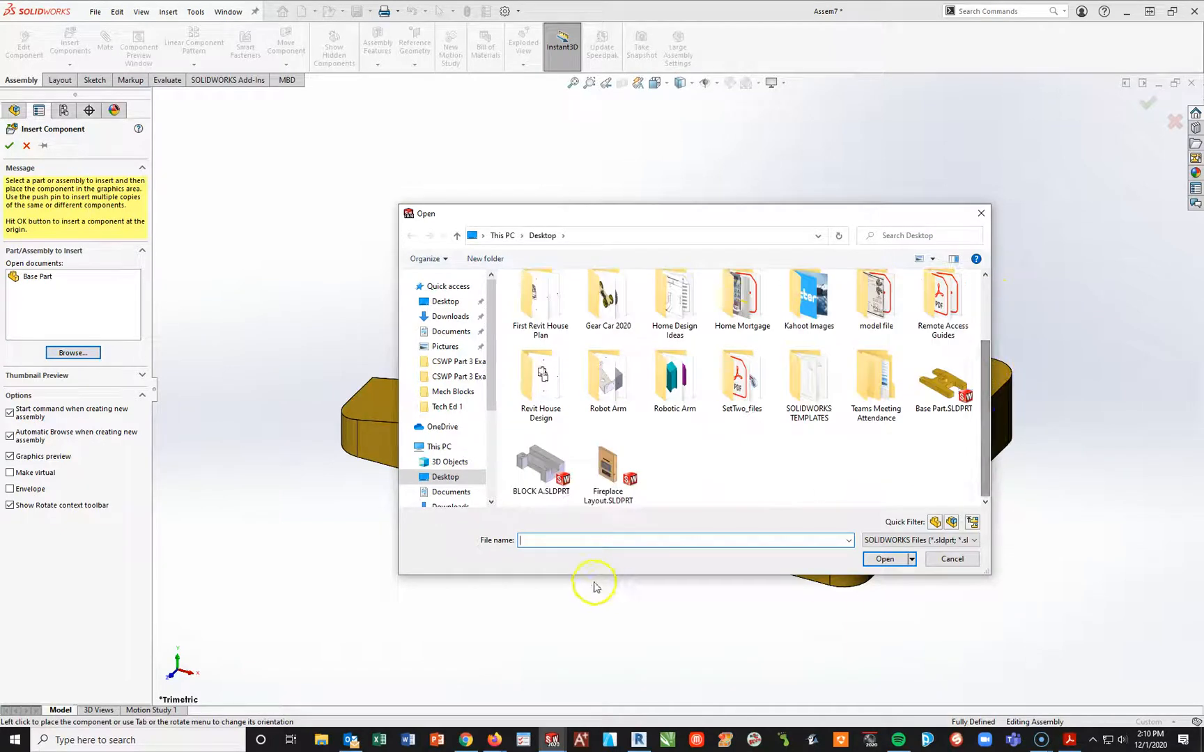
pyautogui.scroll(2, 867, 485)
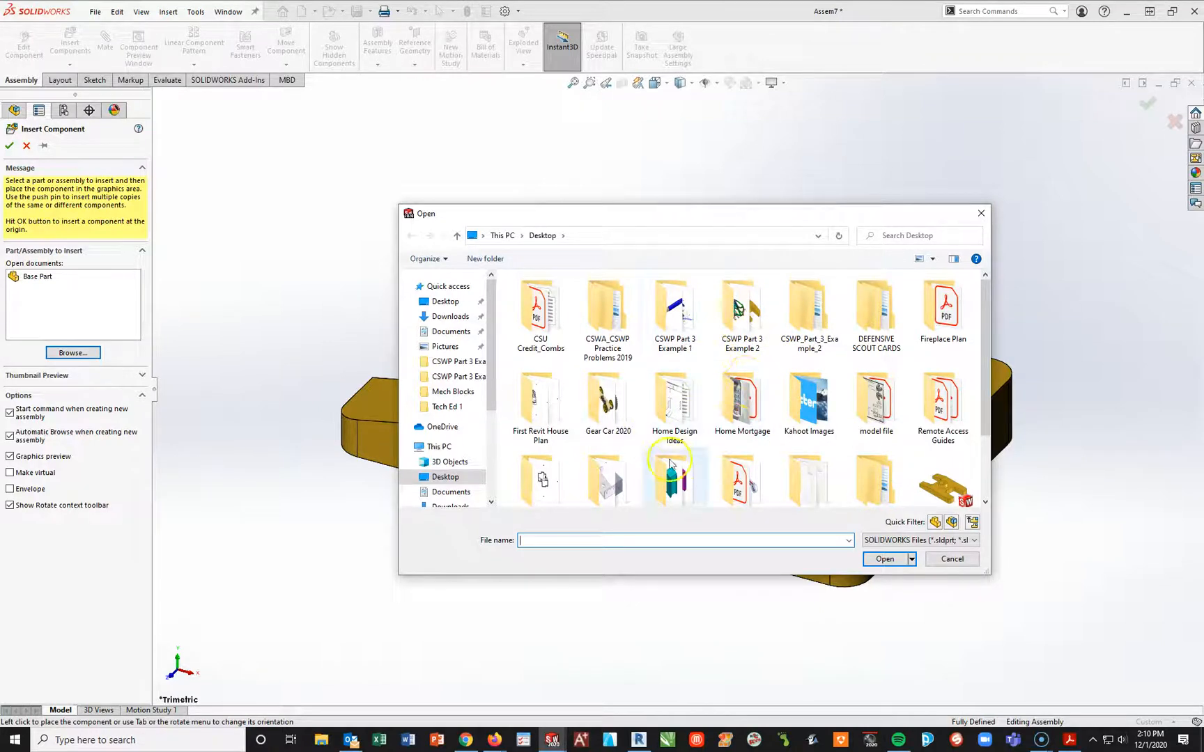
pyautogui.doubleClick(817, 311)
pyautogui.doubleClick(557, 295)
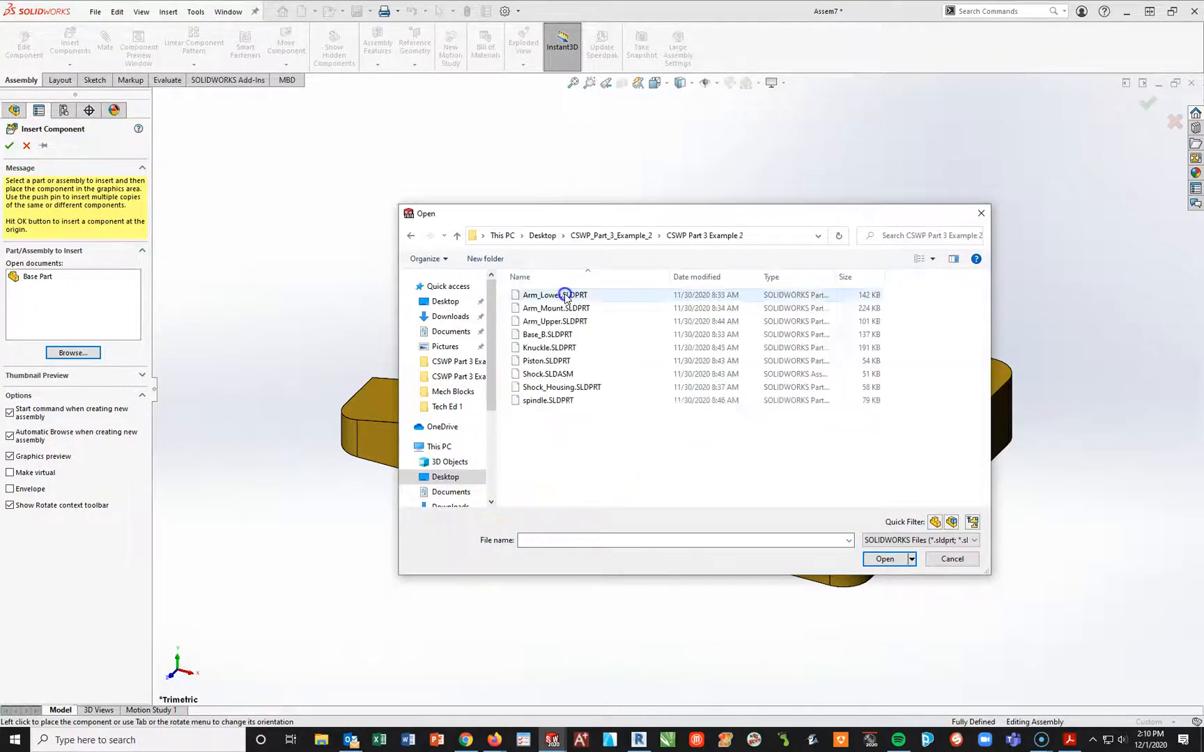
pyautogui.click(933, 259)
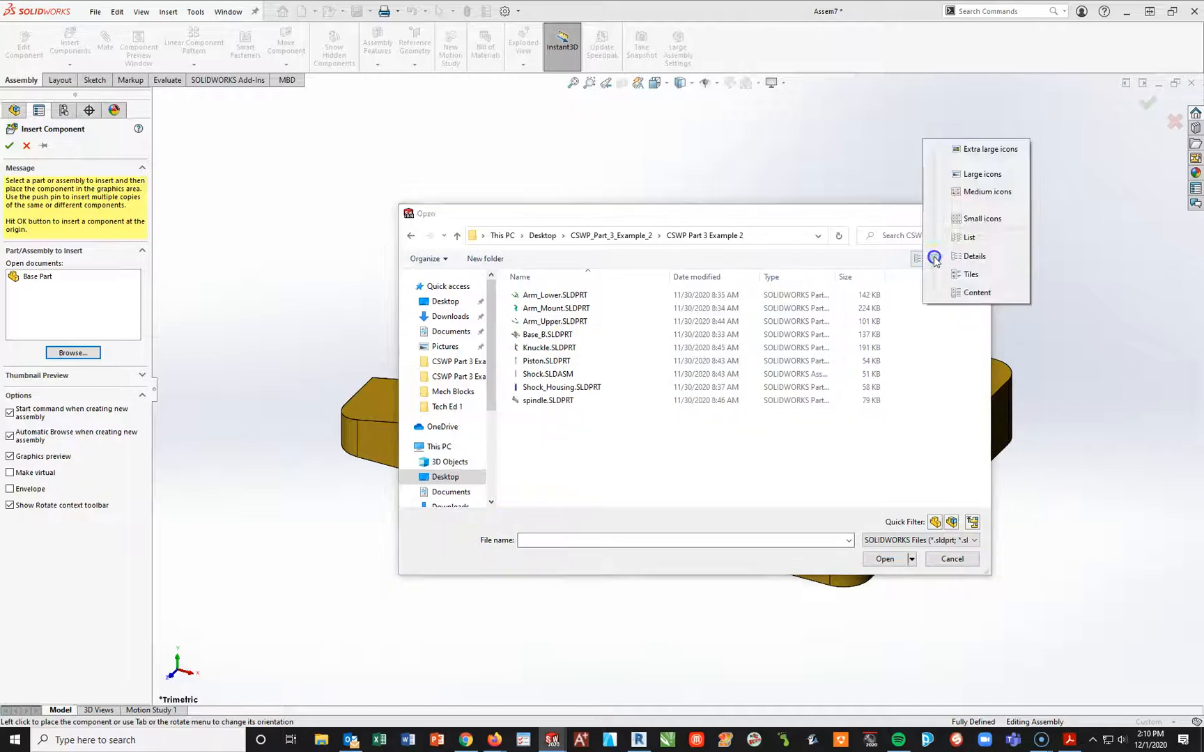
pyautogui.click(983, 174)
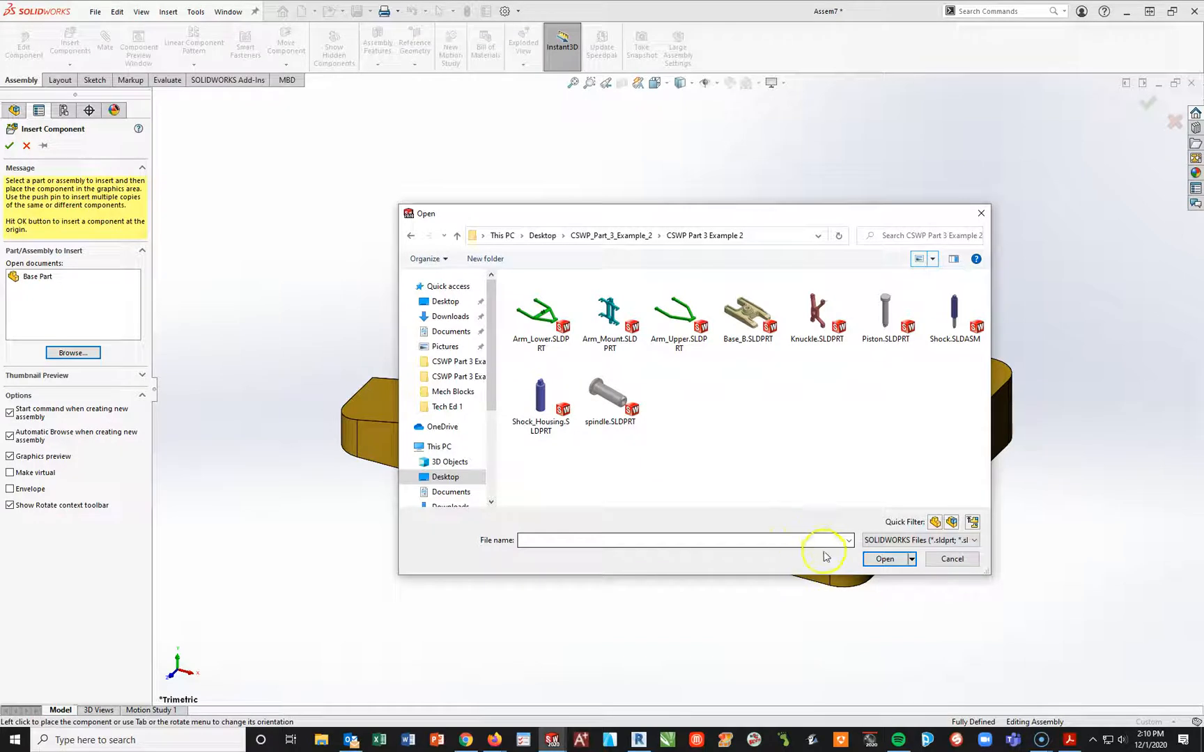
# Insert Arm_Mount.SLDPRT into the assembly, placing it freely above the base.
pyautogui.click(598, 307)
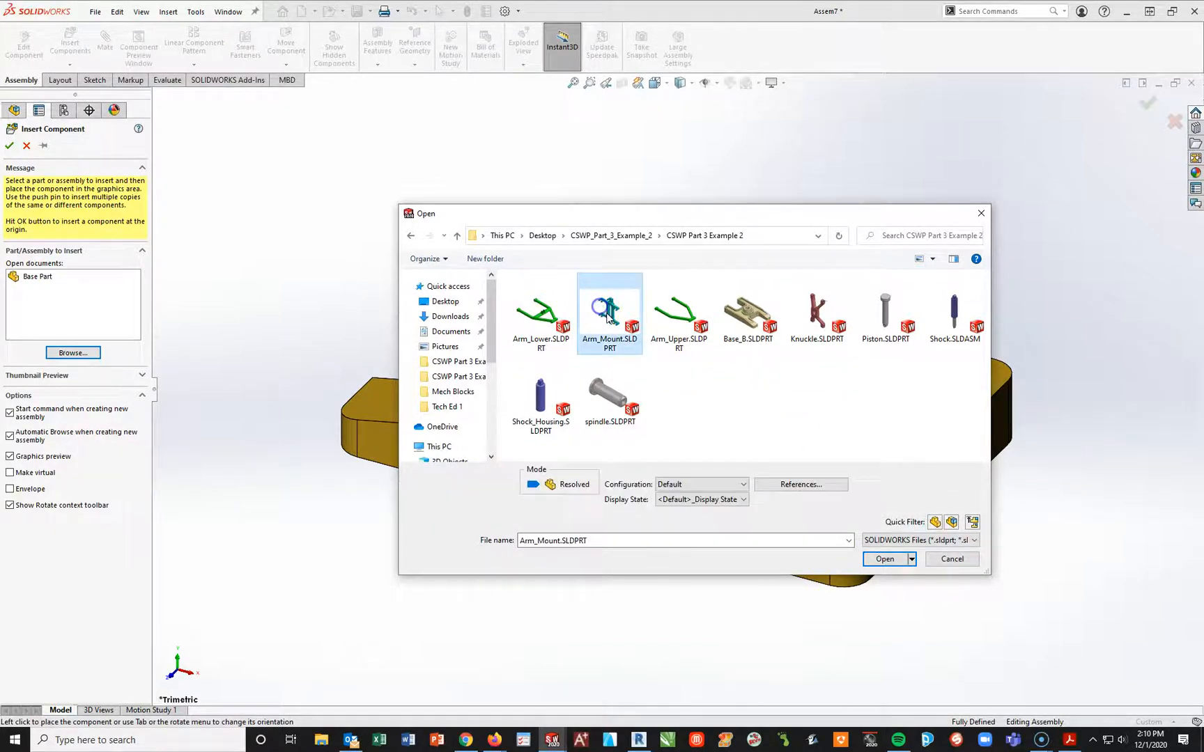
pyautogui.click(885, 559)
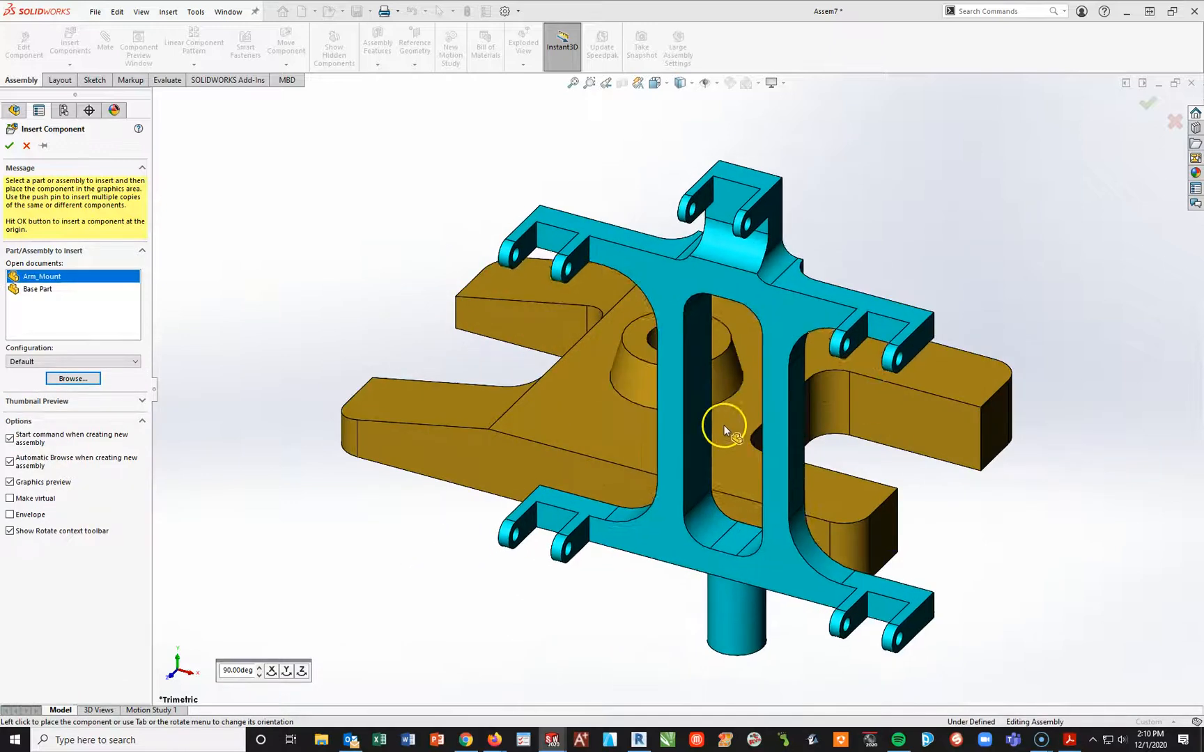
pyautogui.scroll(4, 724, 426)
pyautogui.click(677, 190)
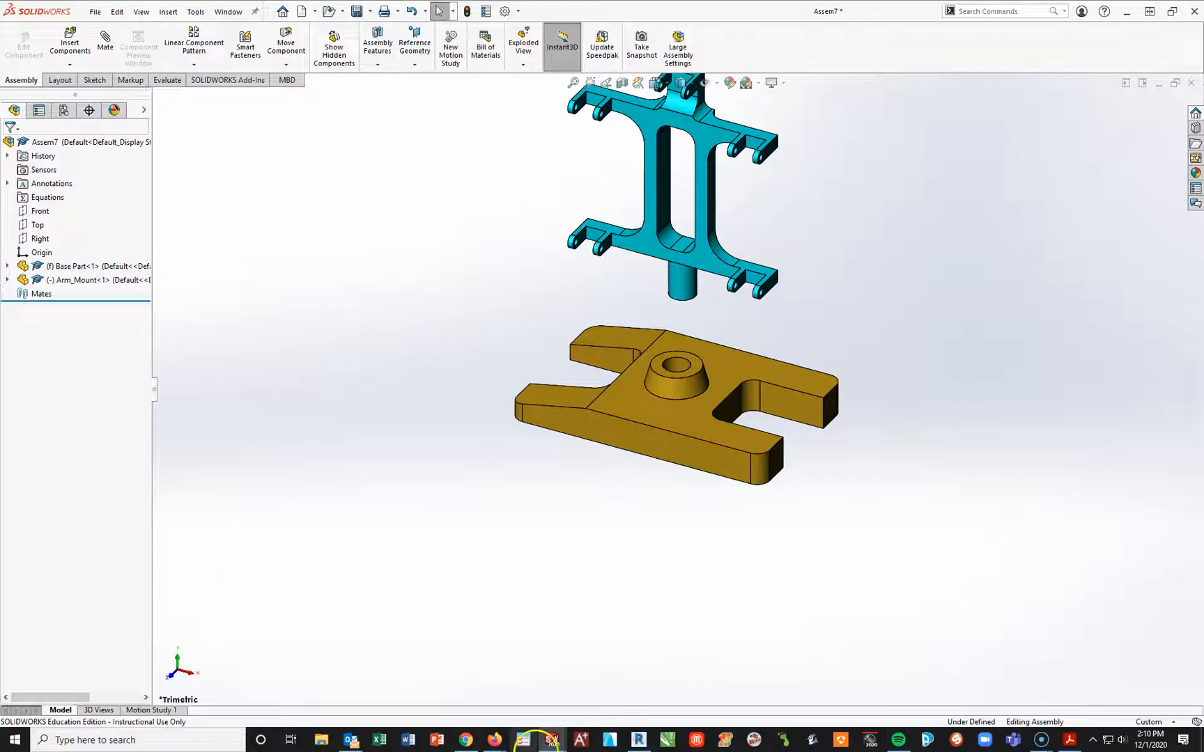
# Switch to the exam PDF to review the mates between Arm_Mount and the base, then return to the assembly.
pyautogui.click(1068, 737)
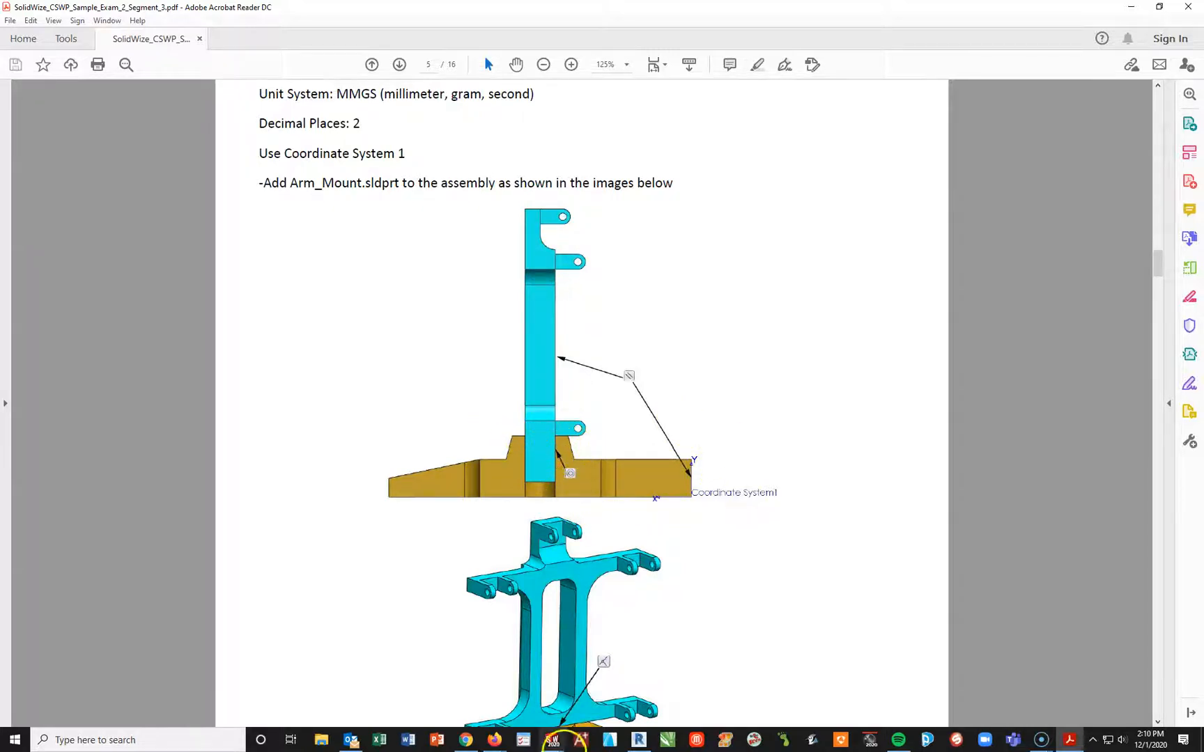
pyautogui.scroll(-3, 558, 446)
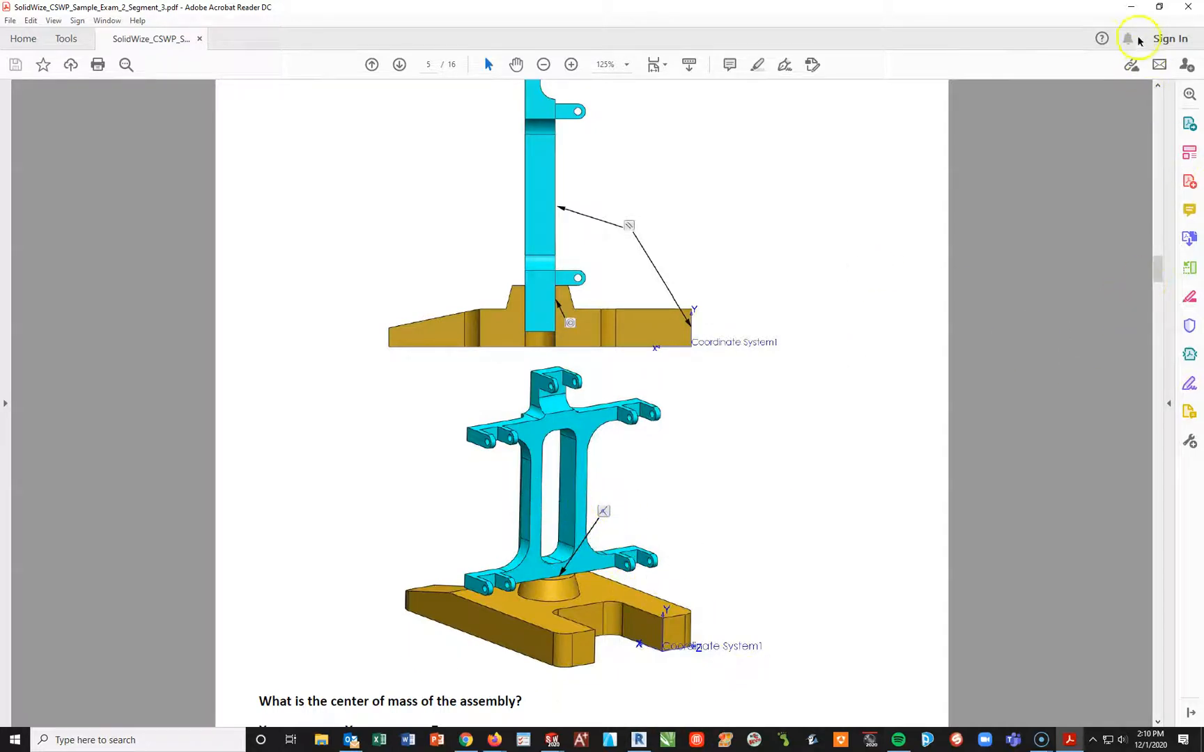
pyautogui.click(1130, 7)
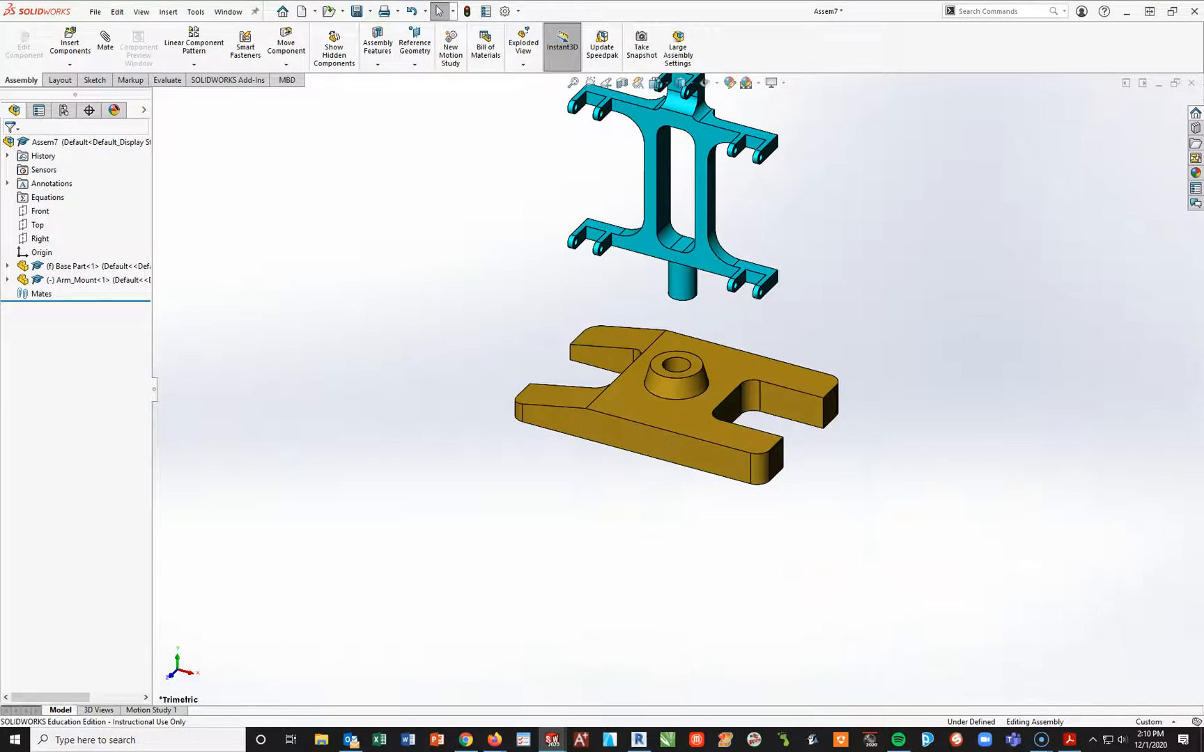
# Add a concentric mate between the arm mount's cylindrical pin and the hole in the base's conical boss.
pyautogui.click(681, 287)
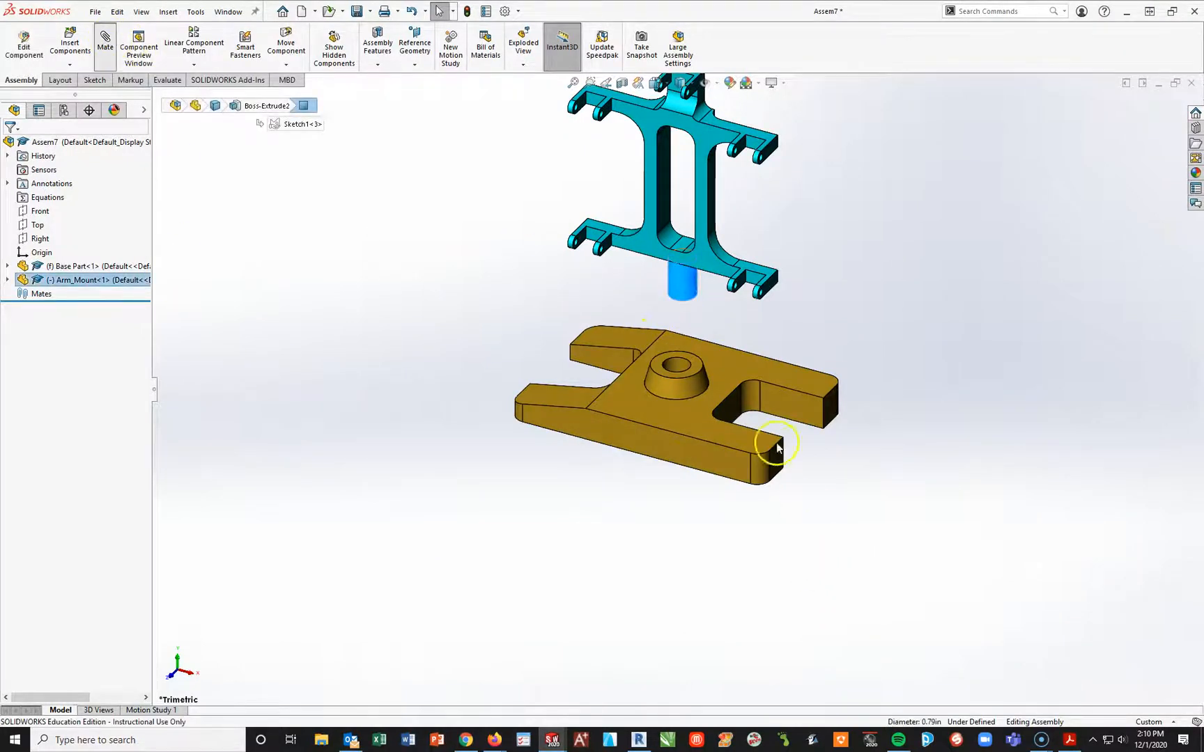
pyautogui.click(675, 365)
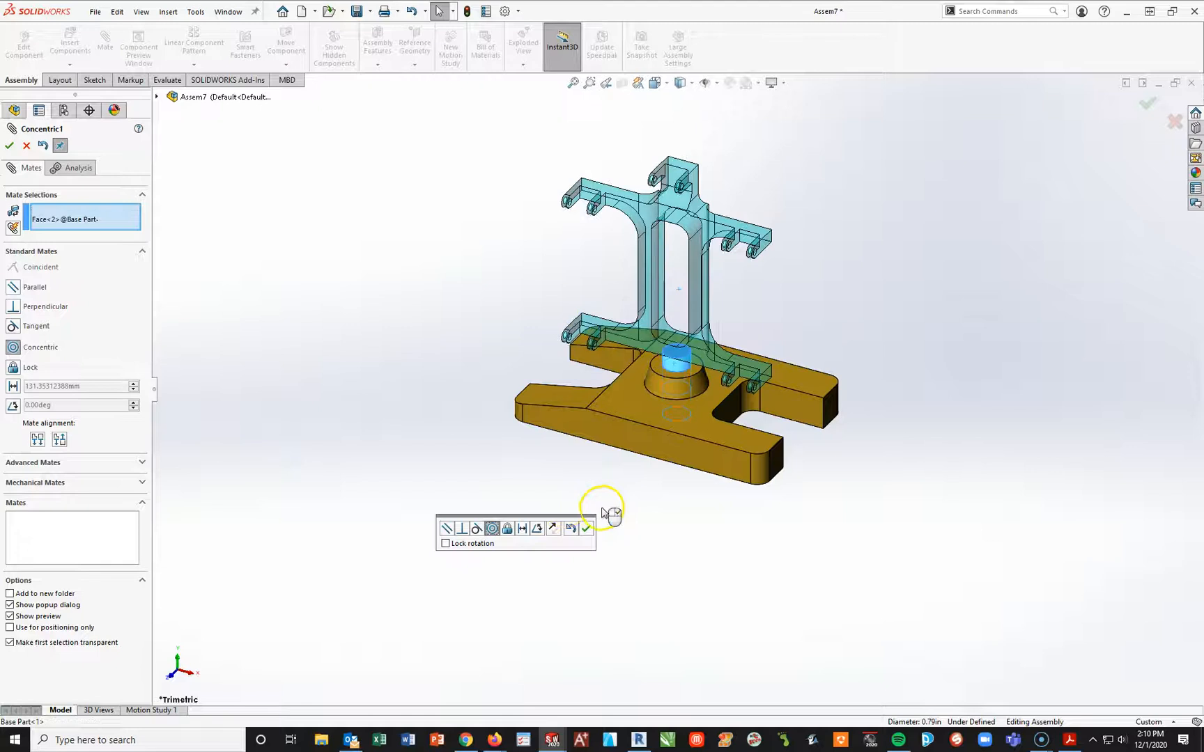
pyautogui.click(10, 145)
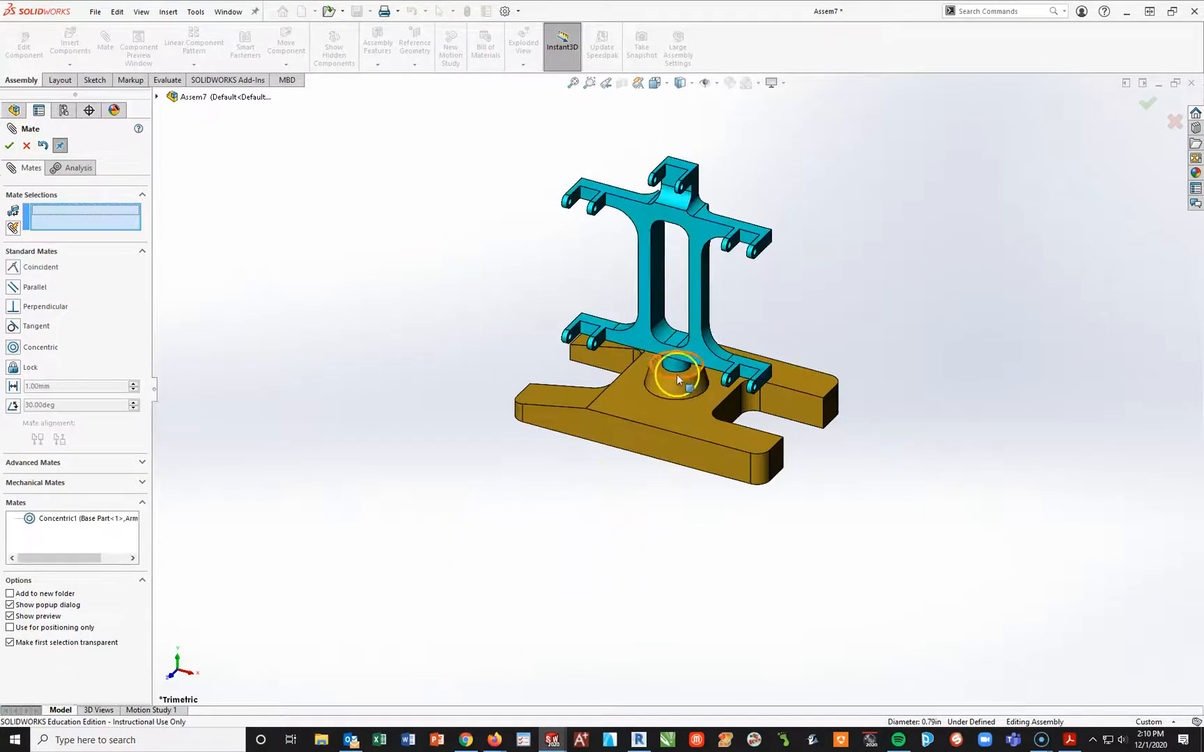
# Add a coincident mate between the top face of the base's boss and the underside of the arm mount.
pyautogui.click(709, 447)
pyautogui.moveTo(708, 447); pyautogui.dragTo(655, 331, button='middle')
pyautogui.scroll(-6, 681, 380)
pyautogui.click(680, 378)
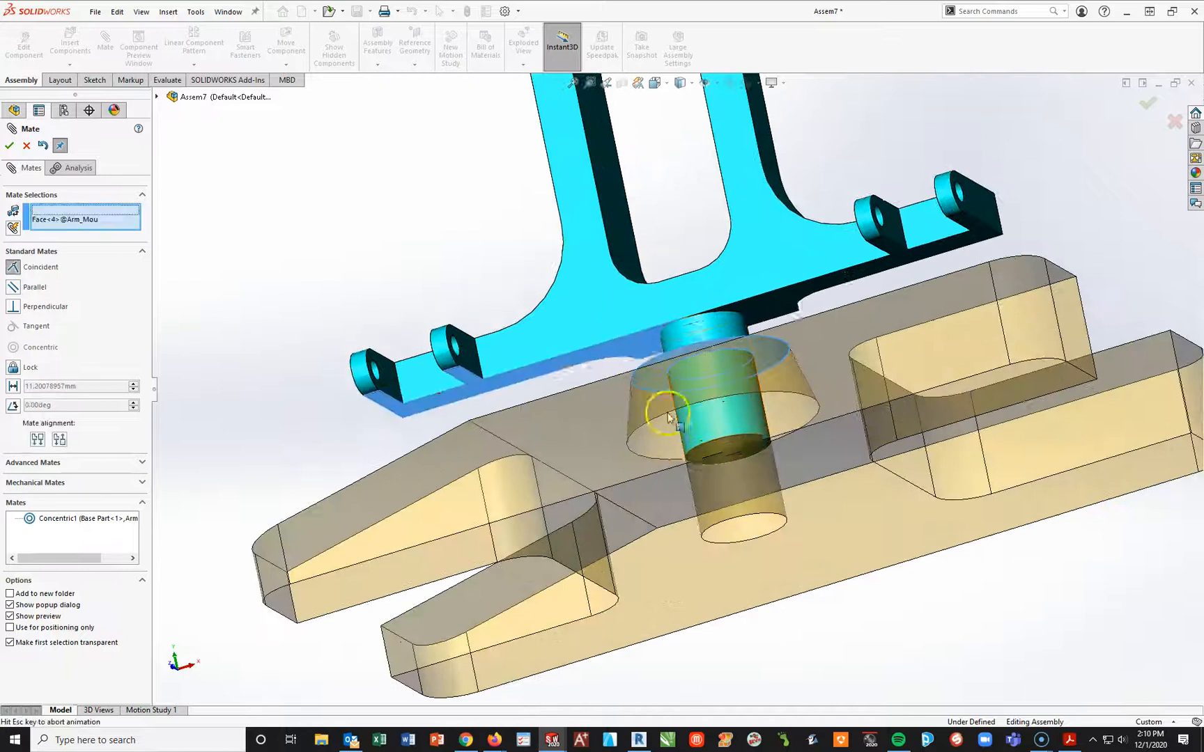
pyautogui.click(10, 145)
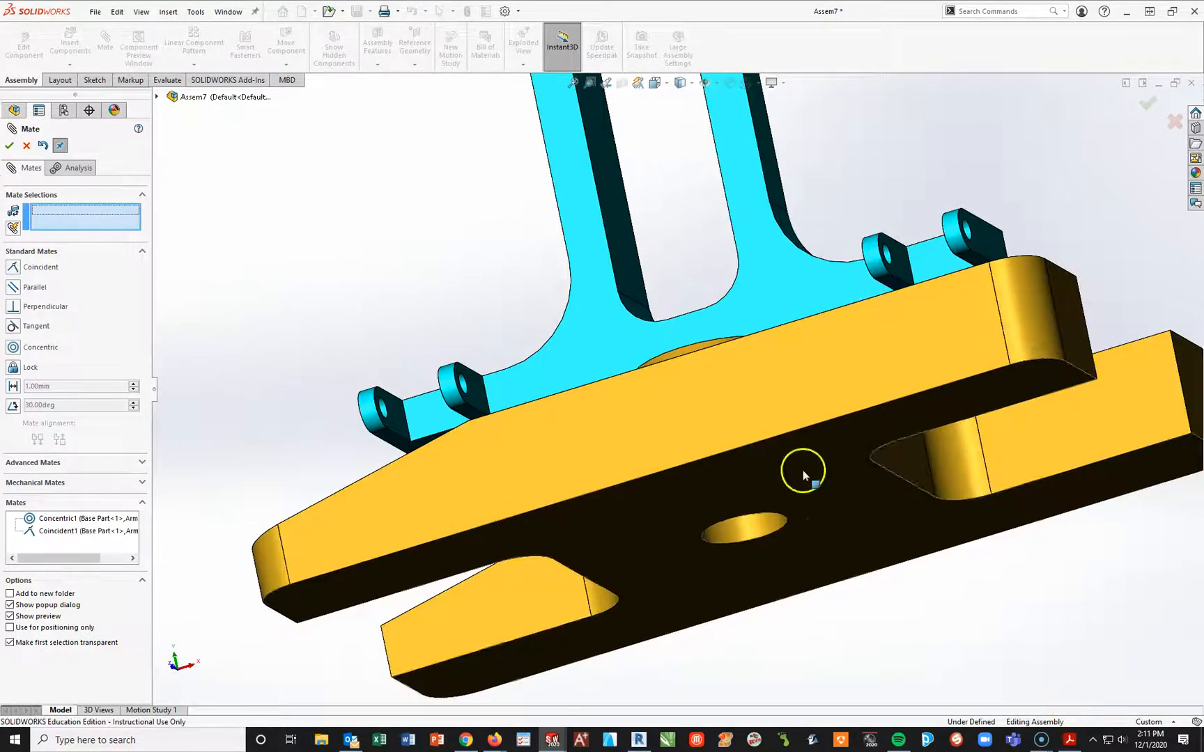
# Add an aligned parallel mate between the arm mount's flat face and the base's untapered end face, with the lugs facing that end.
pyautogui.click(616, 317)
pyautogui.scroll(5, 616, 317)
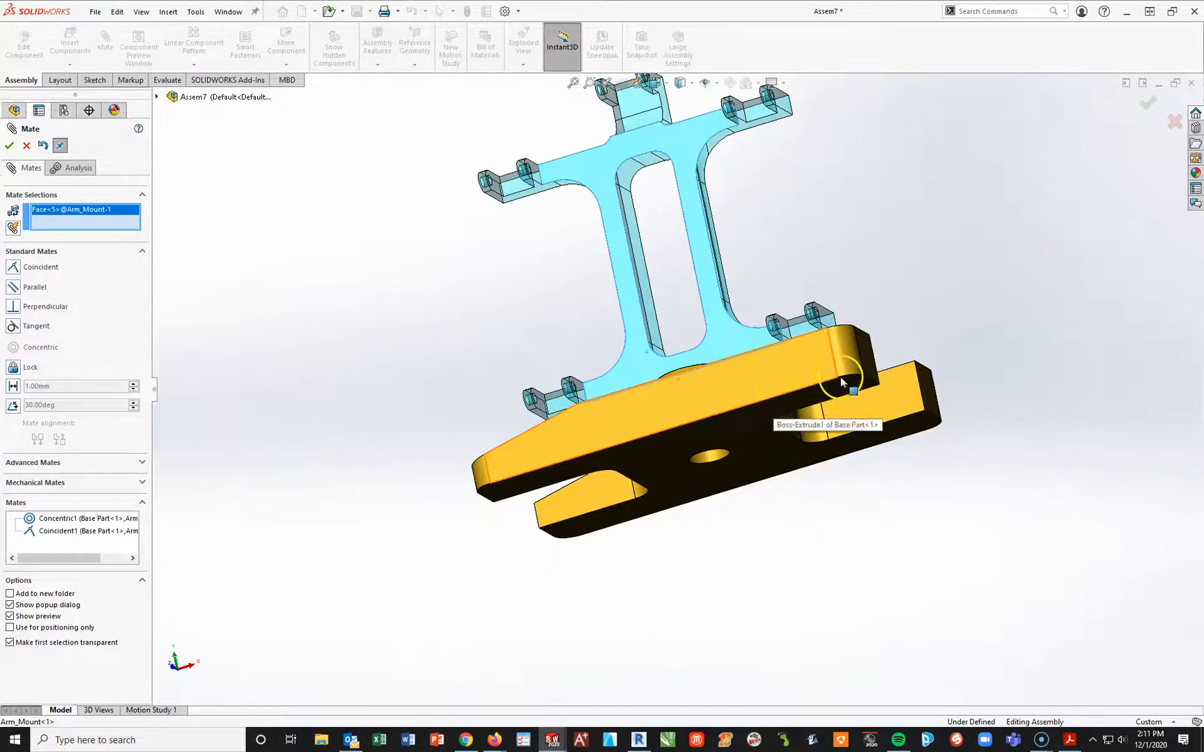
pyautogui.click(869, 358)
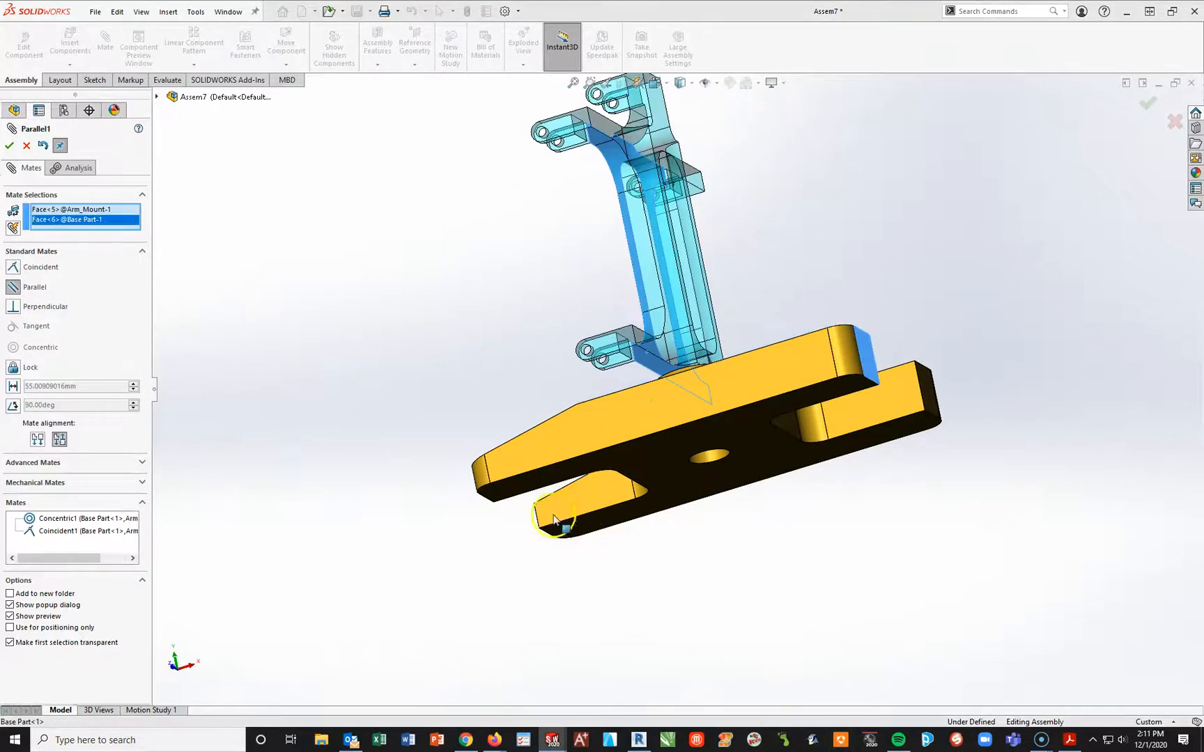
pyautogui.click(37, 442)
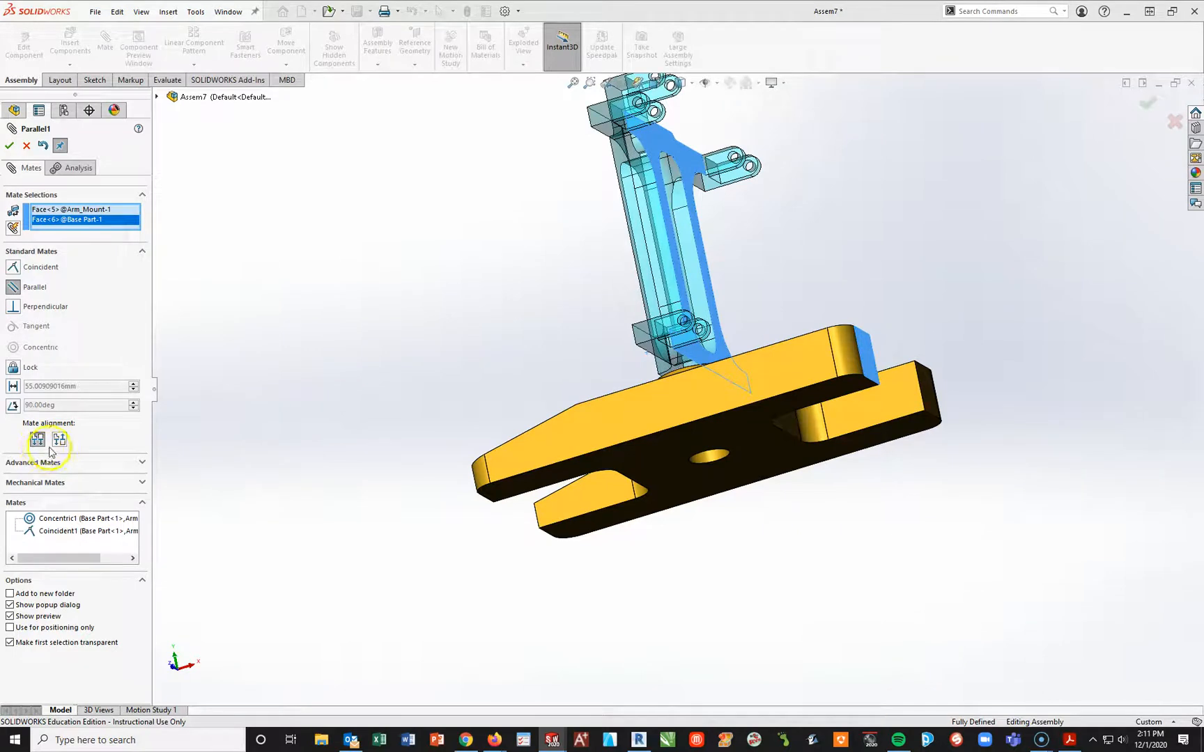
pyautogui.click(38, 440)
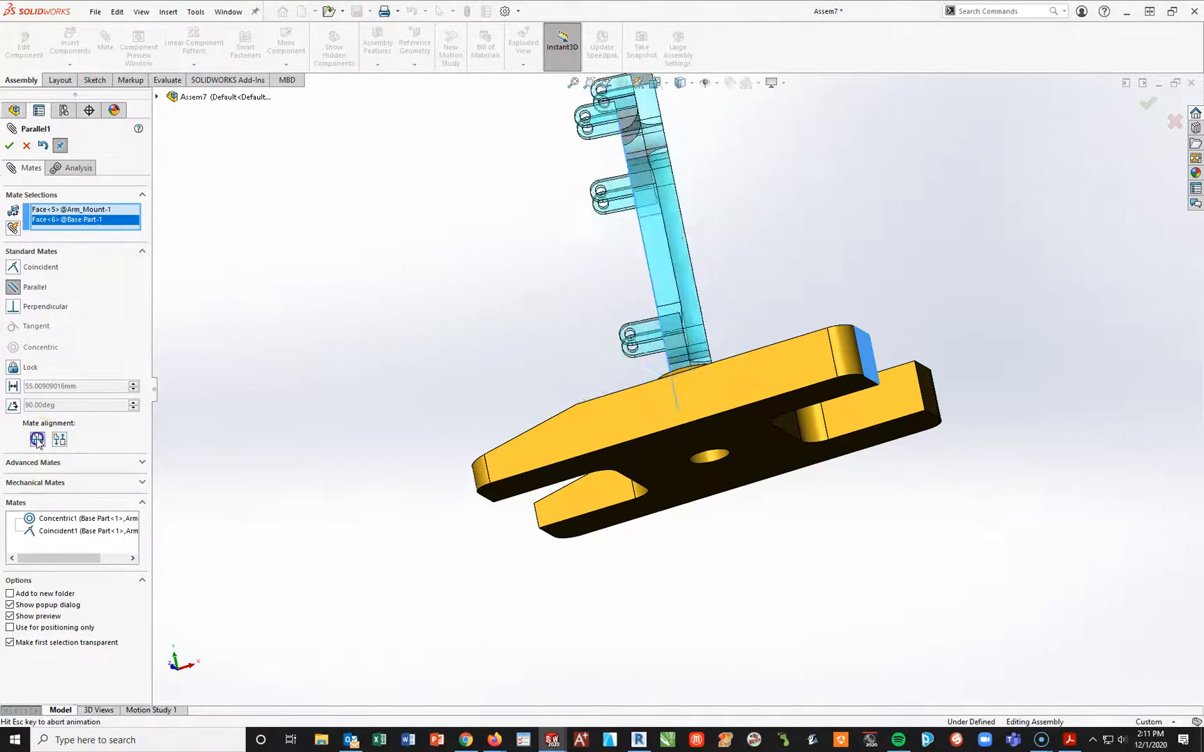
pyautogui.click(9, 145)
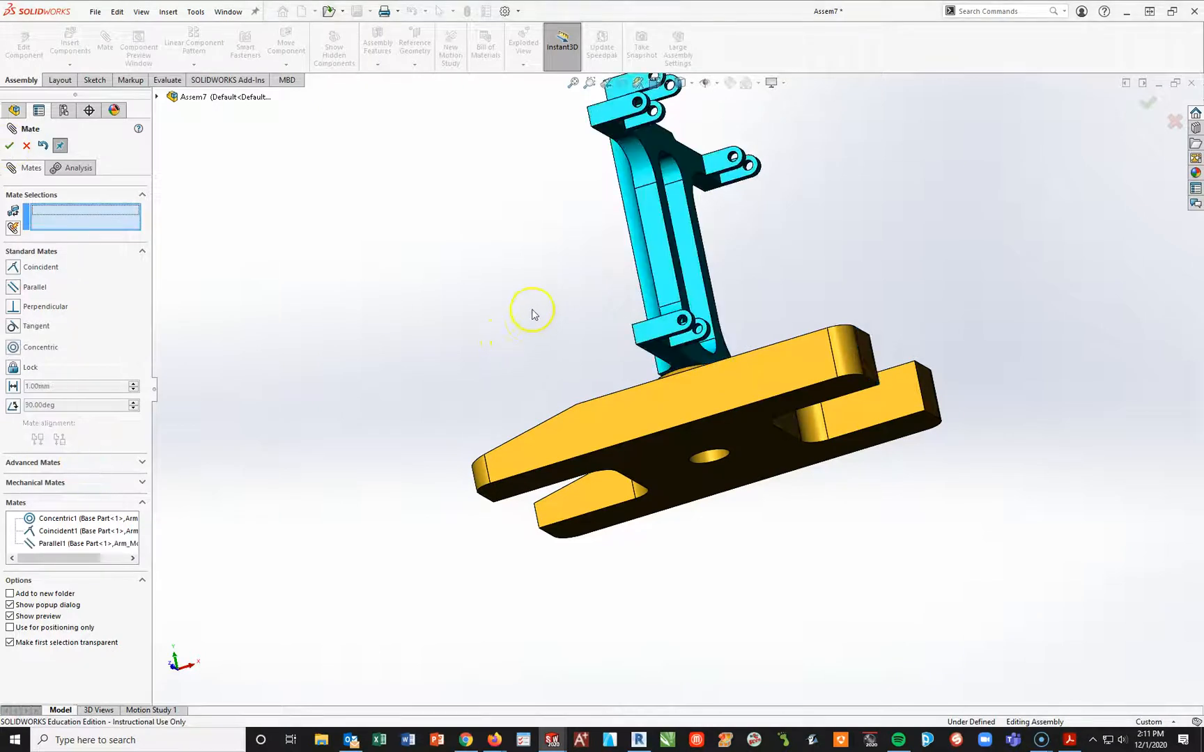
pyautogui.press('space')
pyautogui.click(667, 357)
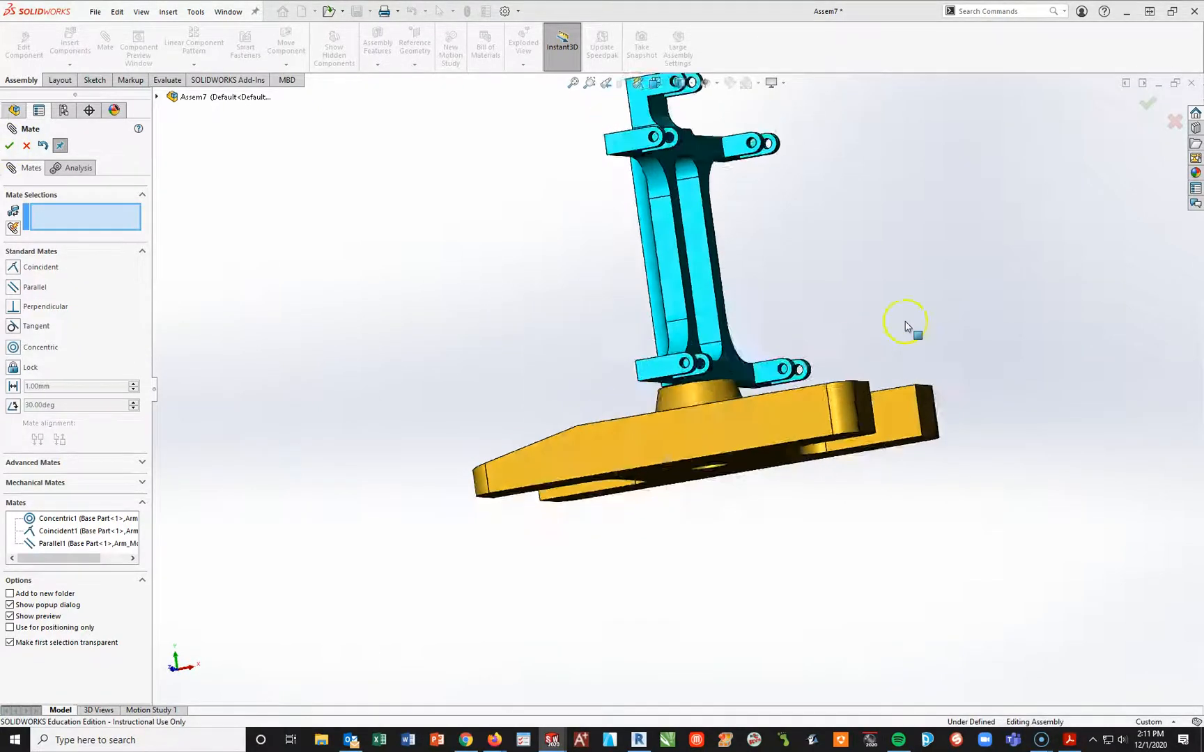
pyautogui.click(976, 521)
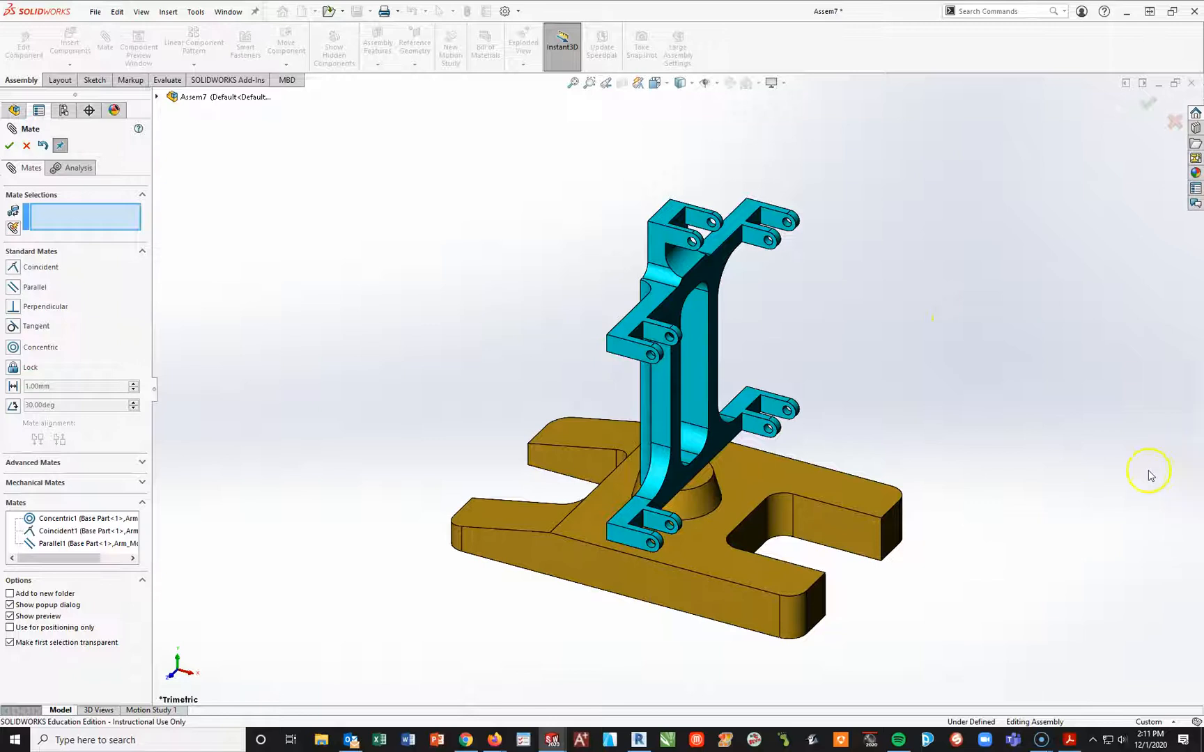
# Close the mate command, check the exam PDF for the coordinate system placement and center of mass question, and return to the assembly.
pyautogui.click(9, 145)
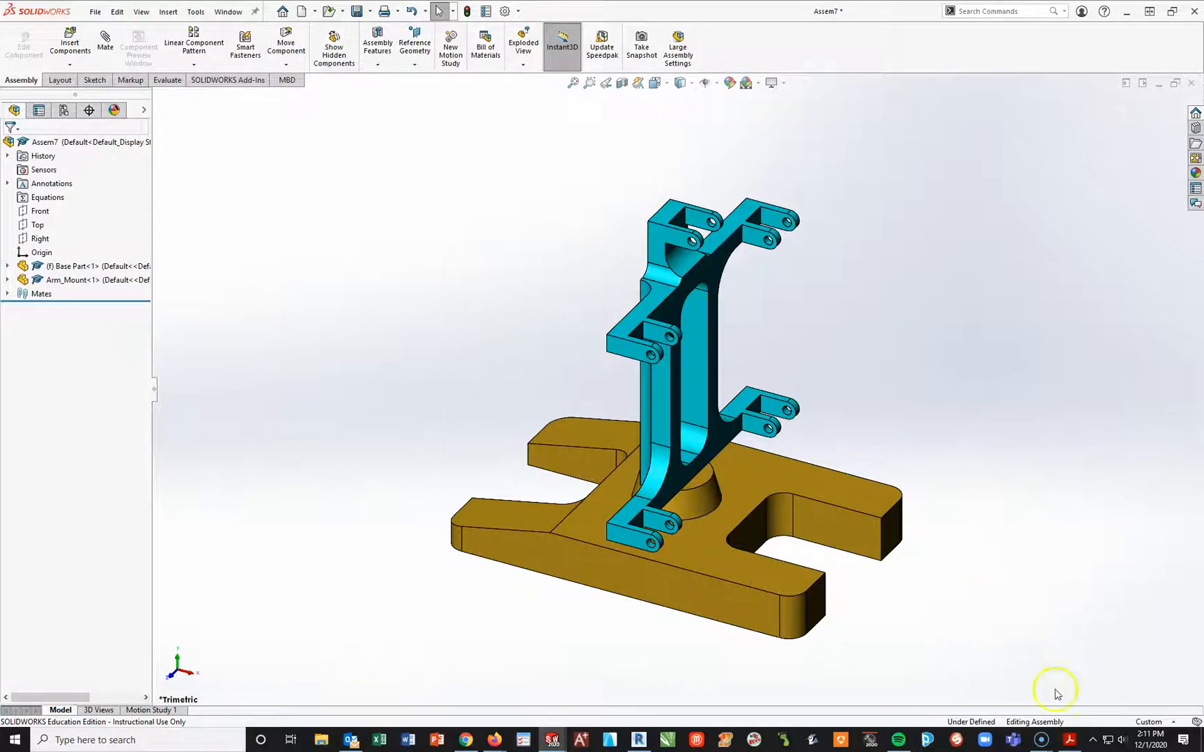
pyautogui.click(1069, 740)
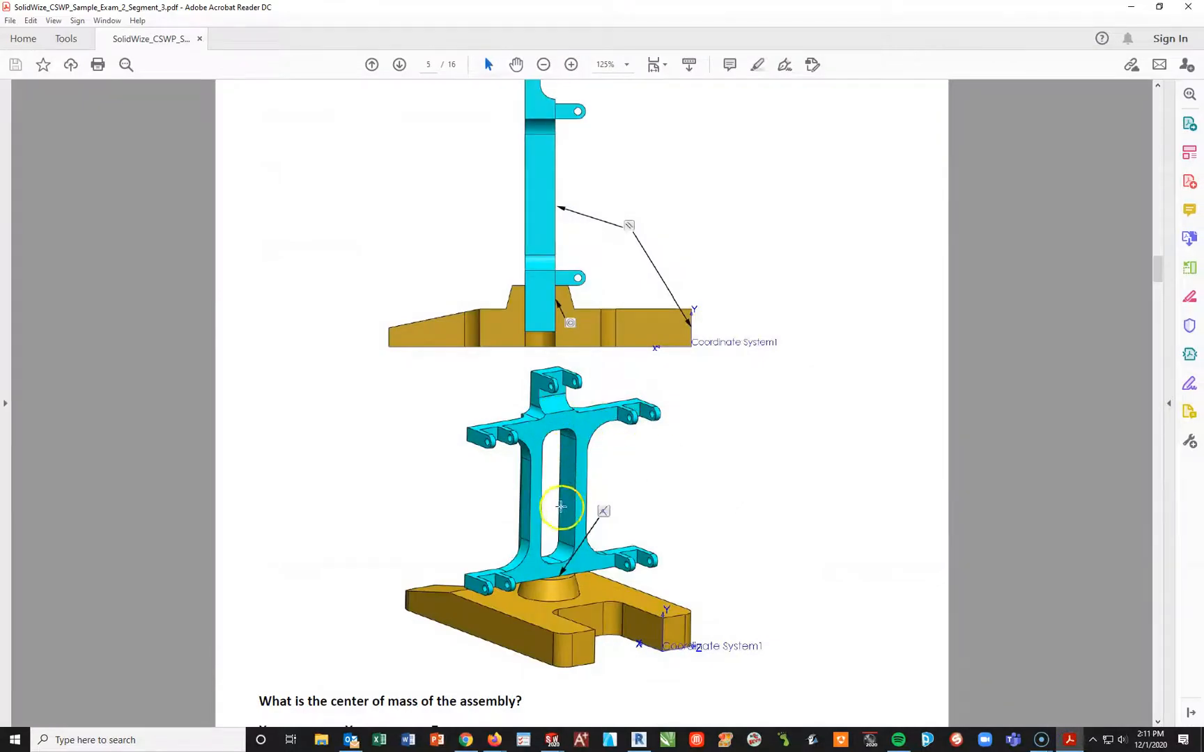
pyautogui.scroll(-3, 550, 550)
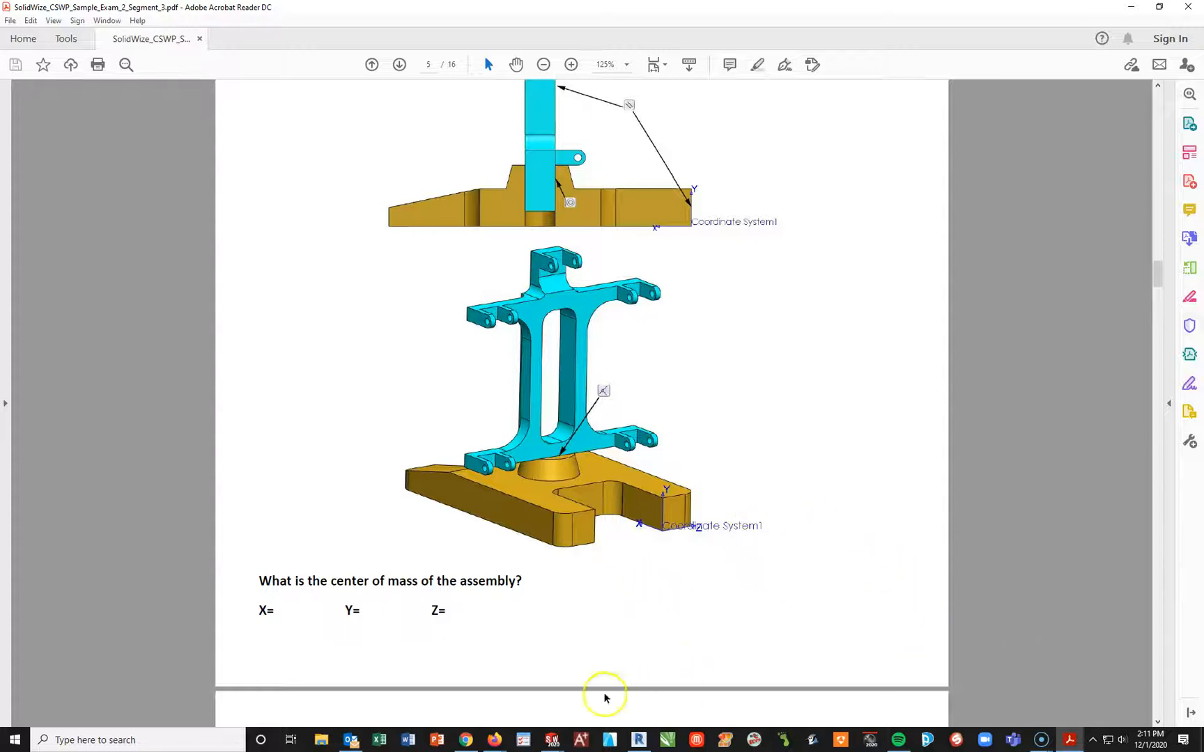
pyautogui.click(552, 739)
pyautogui.click(592, 681)
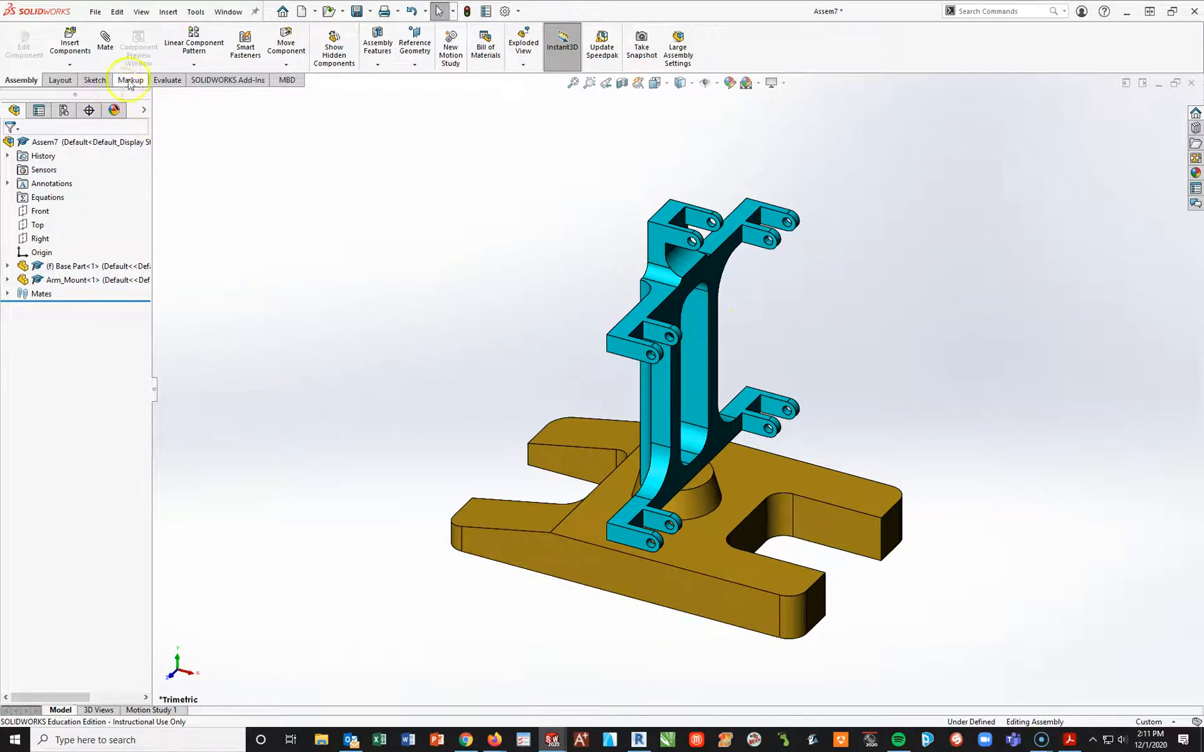
# Review the assembly's mass properties and the coordinate systems available for reporting them, then close the results.
pyautogui.click(156, 78)
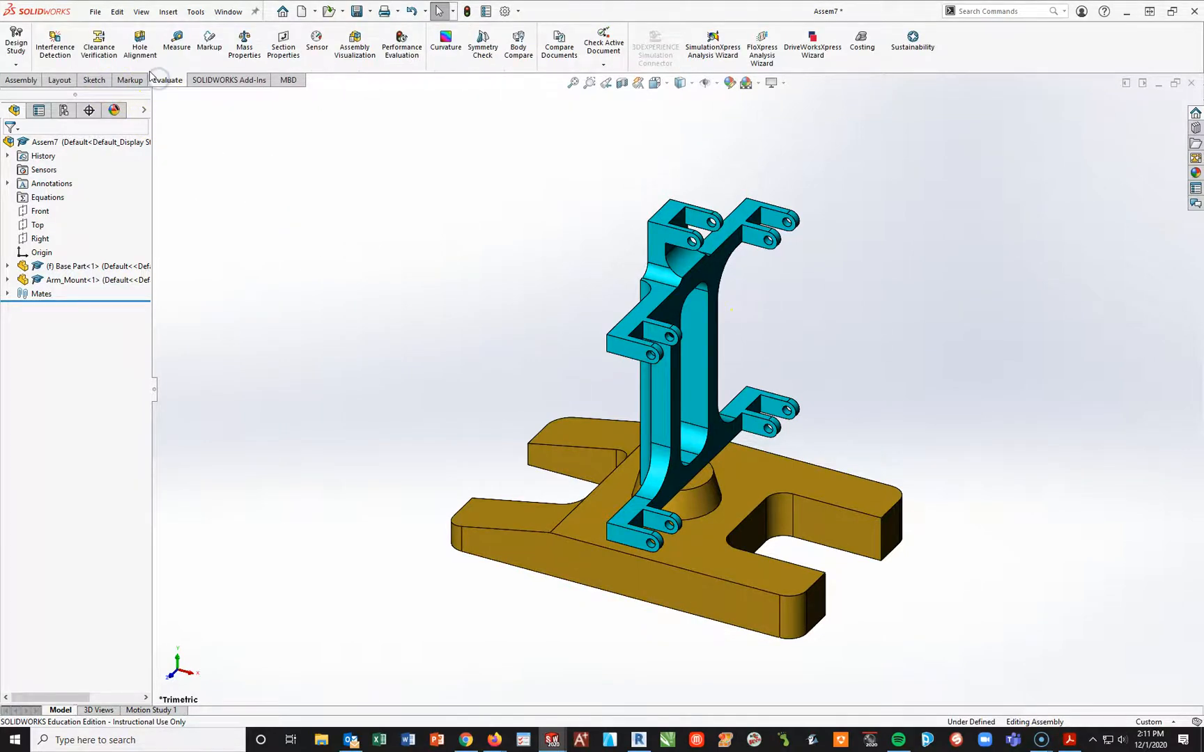
pyautogui.click(243, 51)
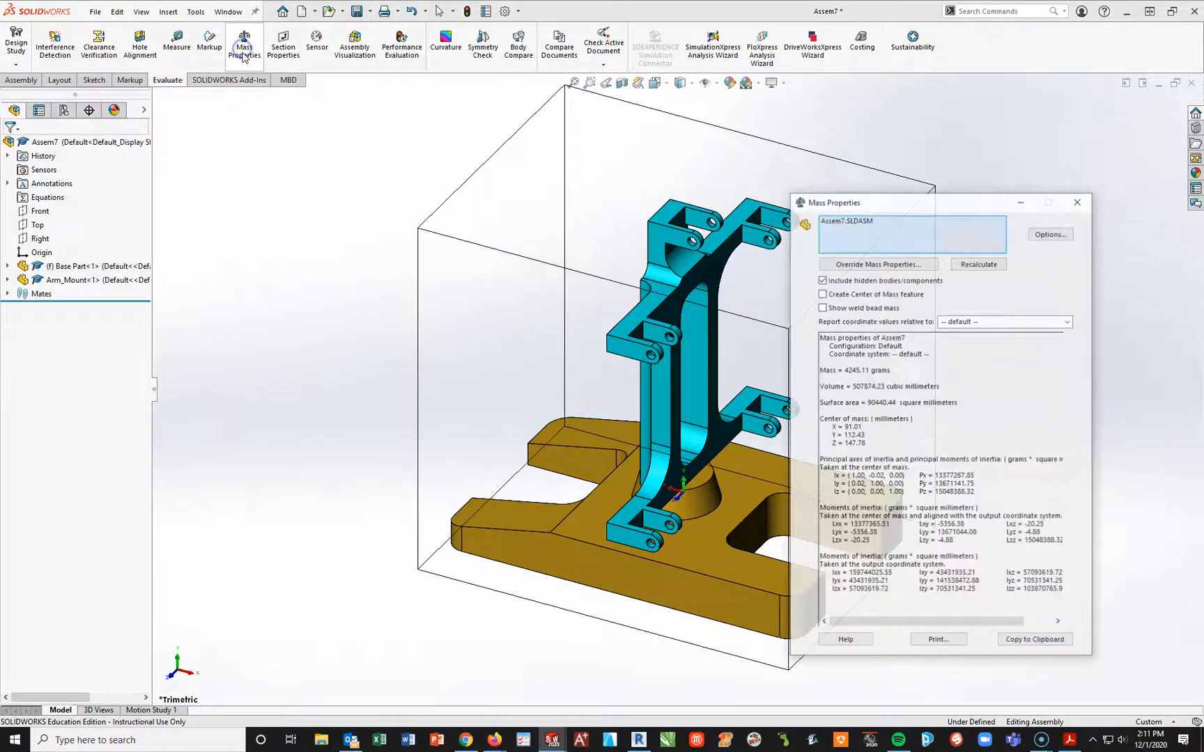
pyautogui.click(1068, 322)
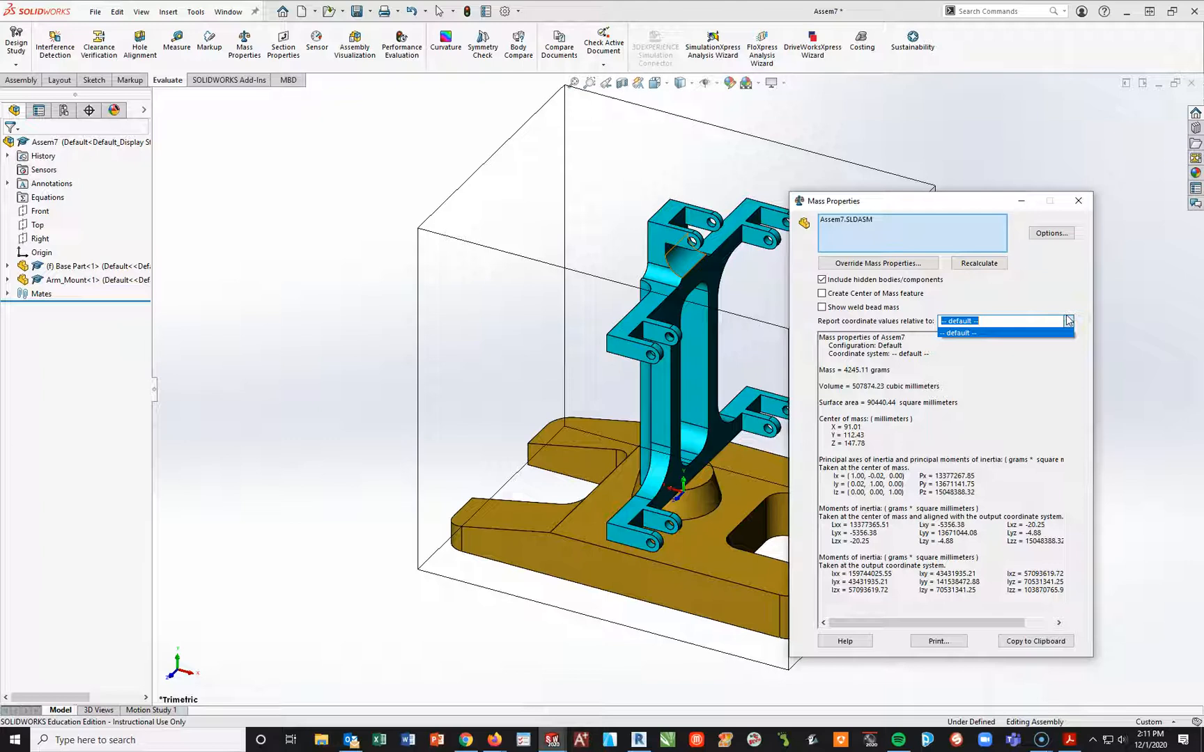
pyautogui.click(1078, 204)
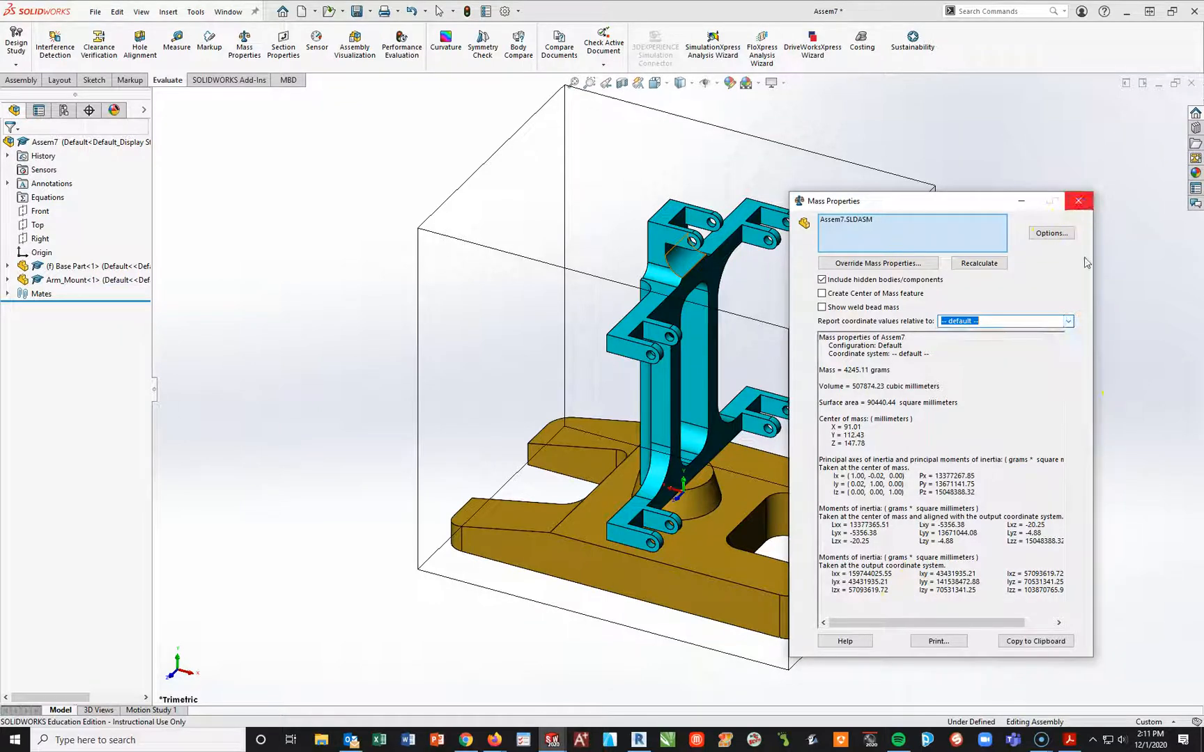
pyautogui.click(1078, 201)
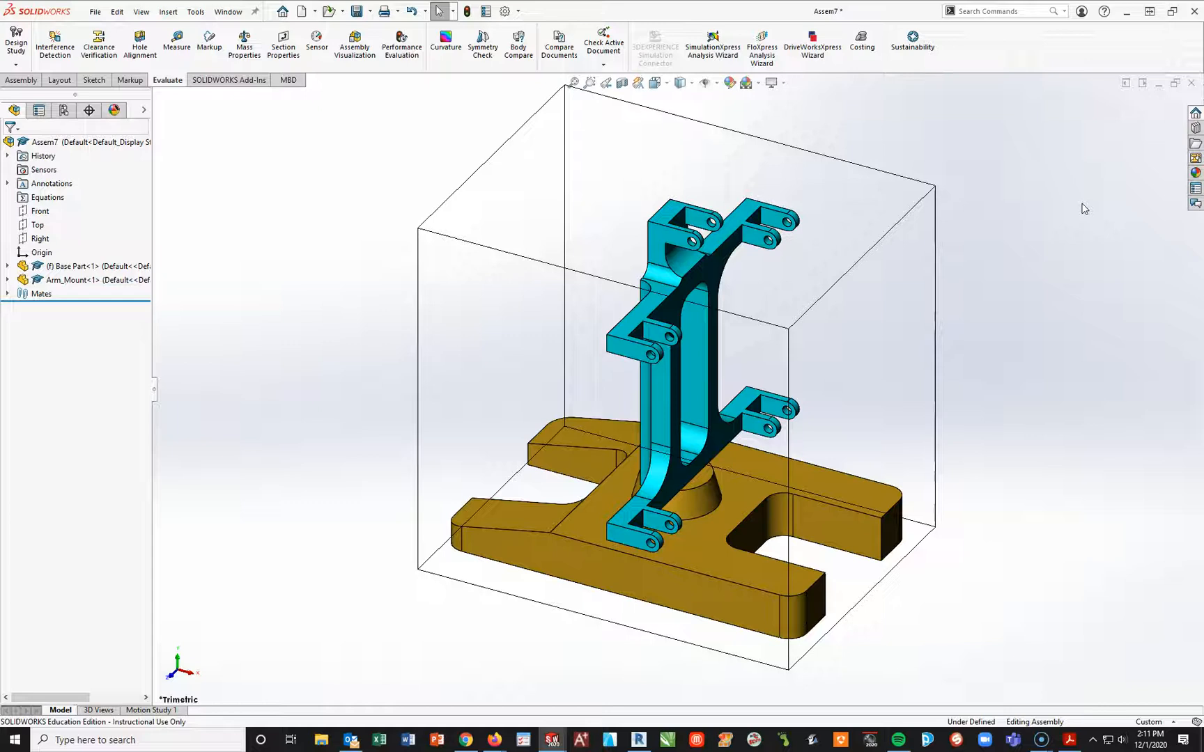
# Create a coordinate system at the bottom corner vertex of the base's untapered end, with the X axis along the adjoining bottom edge.
pyautogui.click(19, 80)
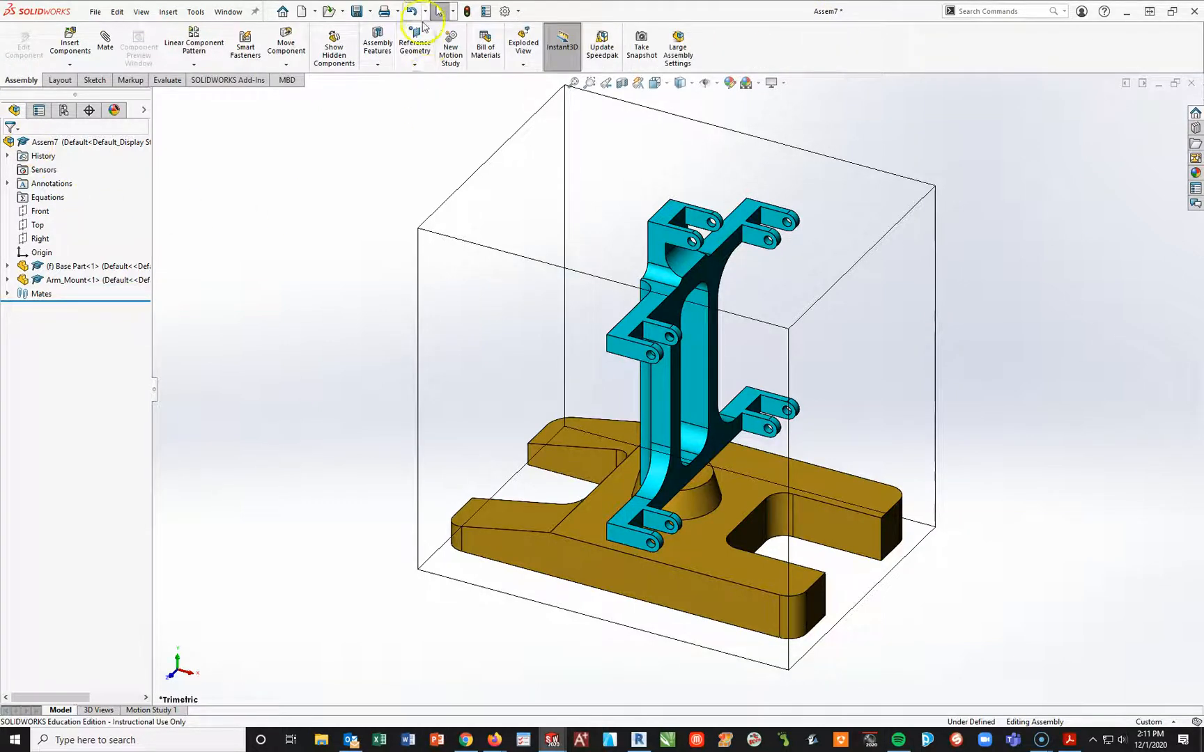
pyautogui.click(414, 64)
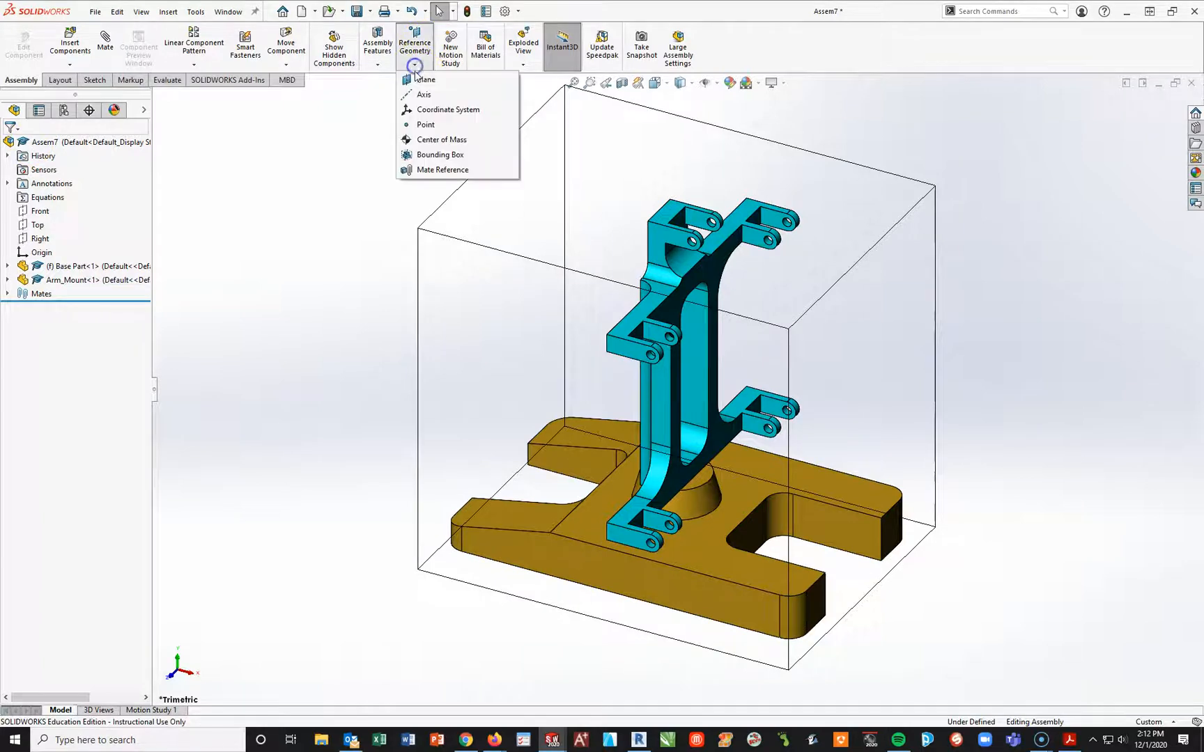
pyautogui.click(422, 111)
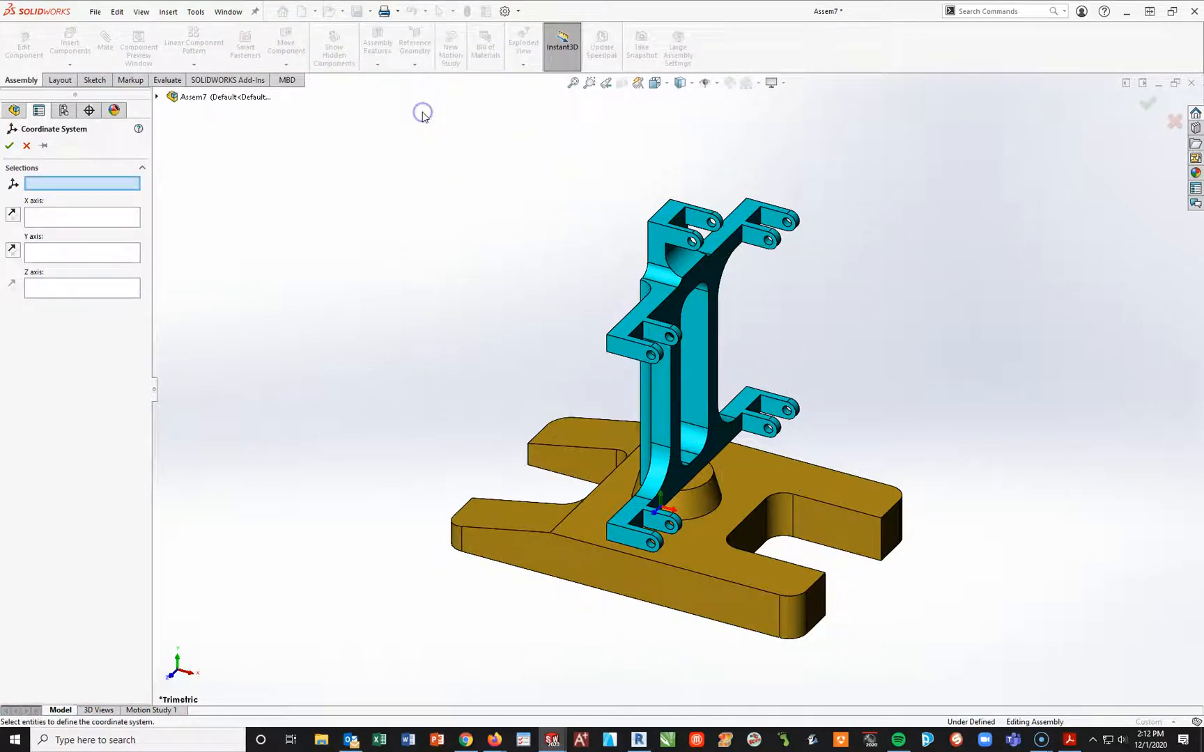
pyautogui.click(883, 562)
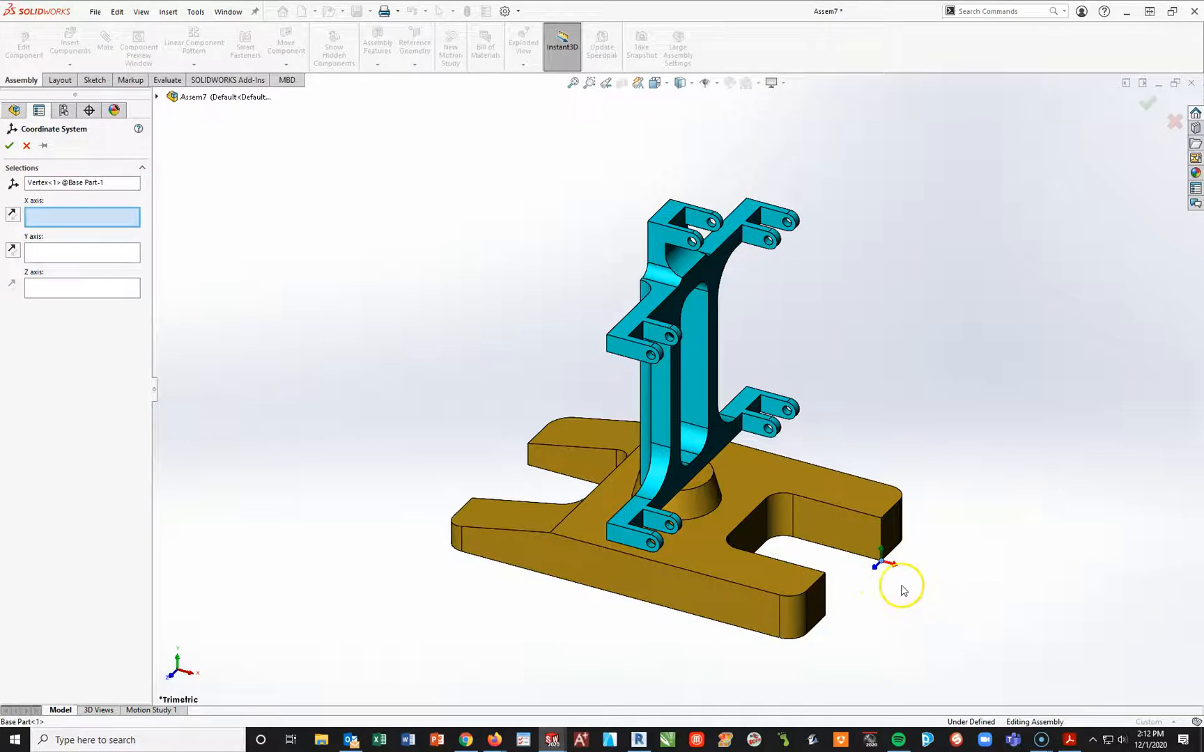
pyautogui.click(863, 557)
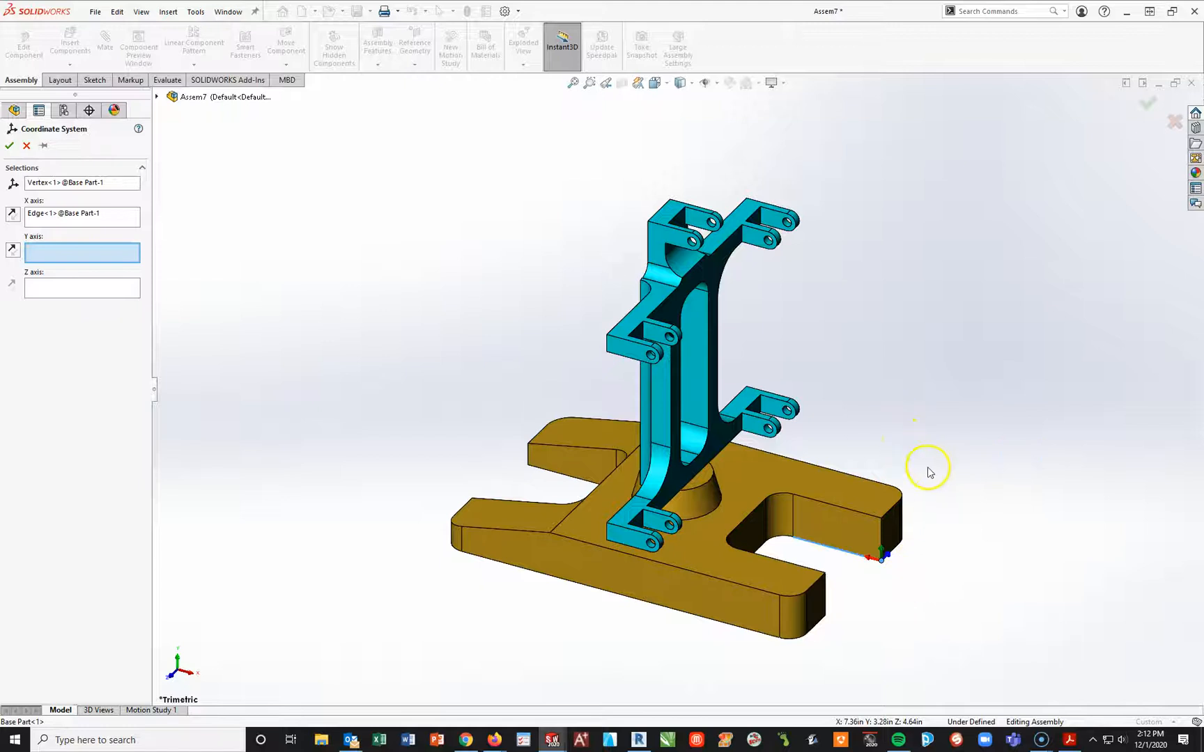
pyautogui.click(9, 146)
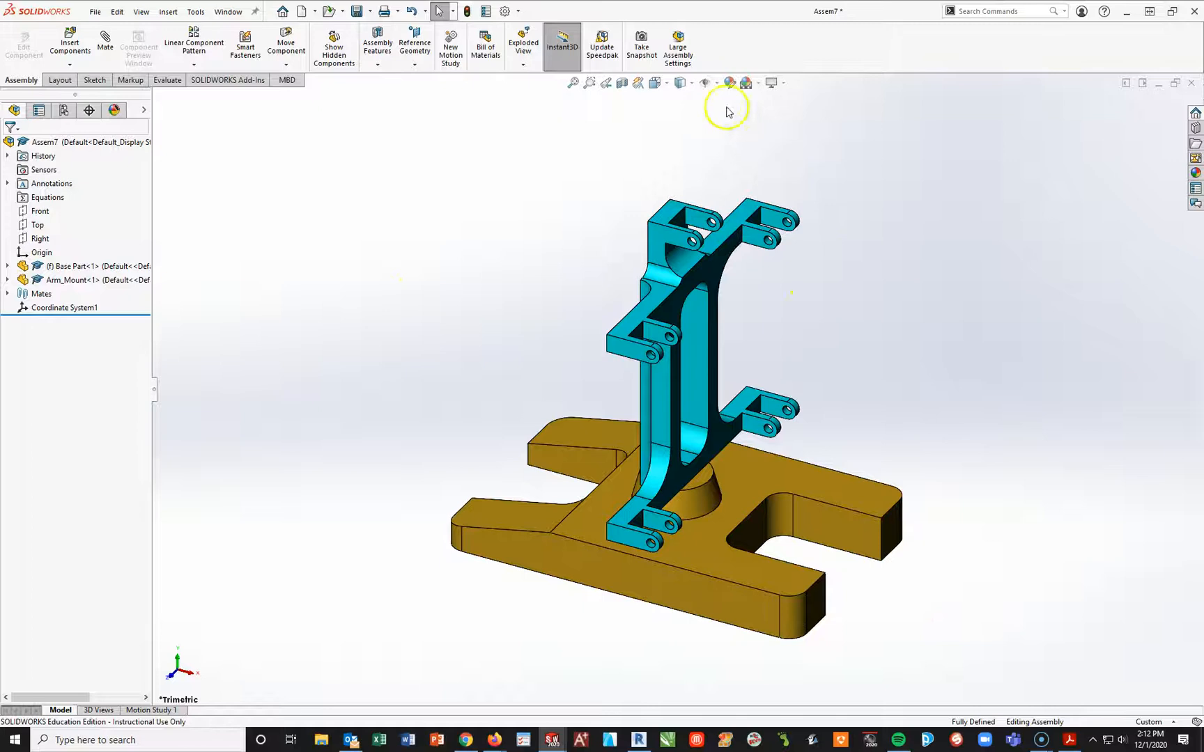
# Turn on the display of coordinate systems in the graphics area.
pyautogui.click(717, 84)
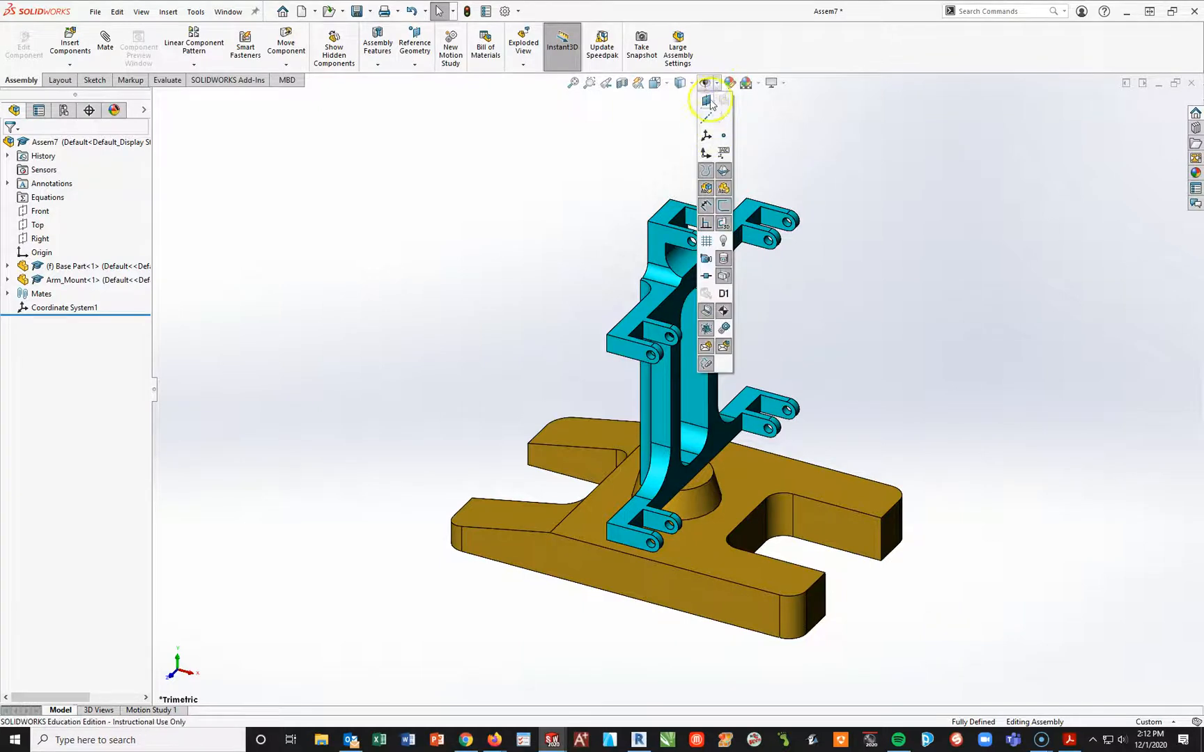
pyautogui.click(706, 135)
pyautogui.click(988, 658)
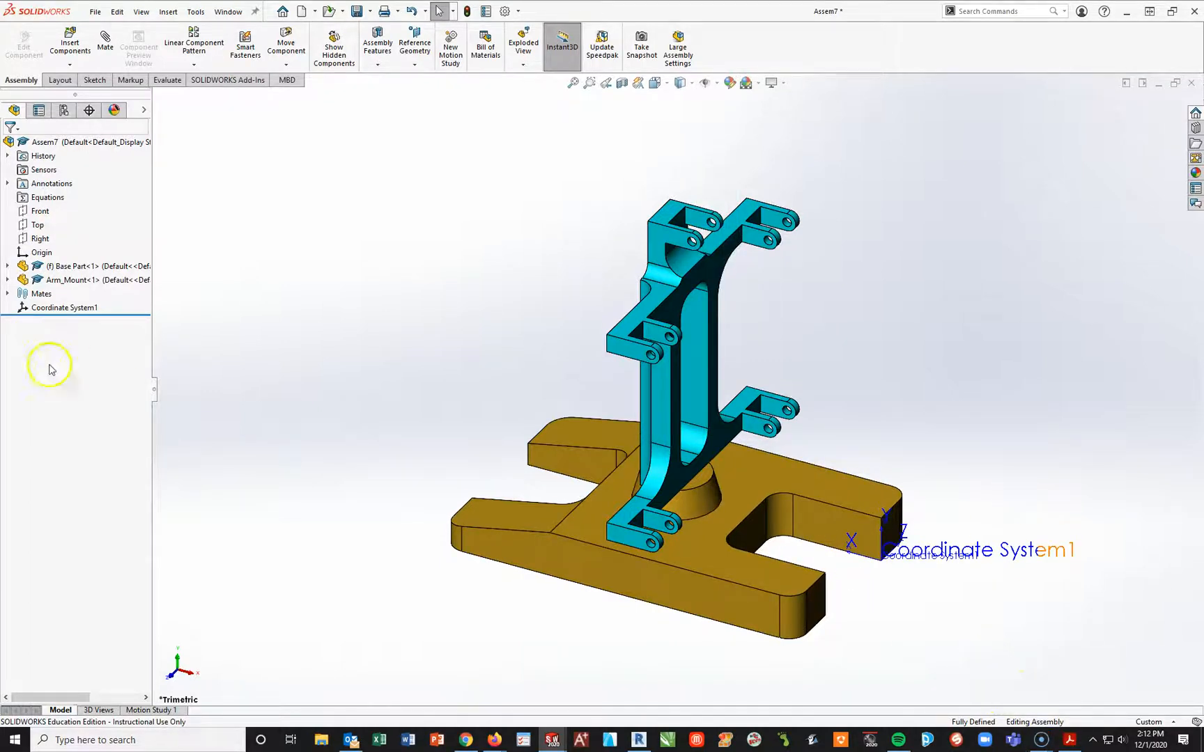
# Inspect the assembly's mass properties and check that Coordinate System1 is offered as a reporting reference, then close the results.
pyautogui.click(166, 80)
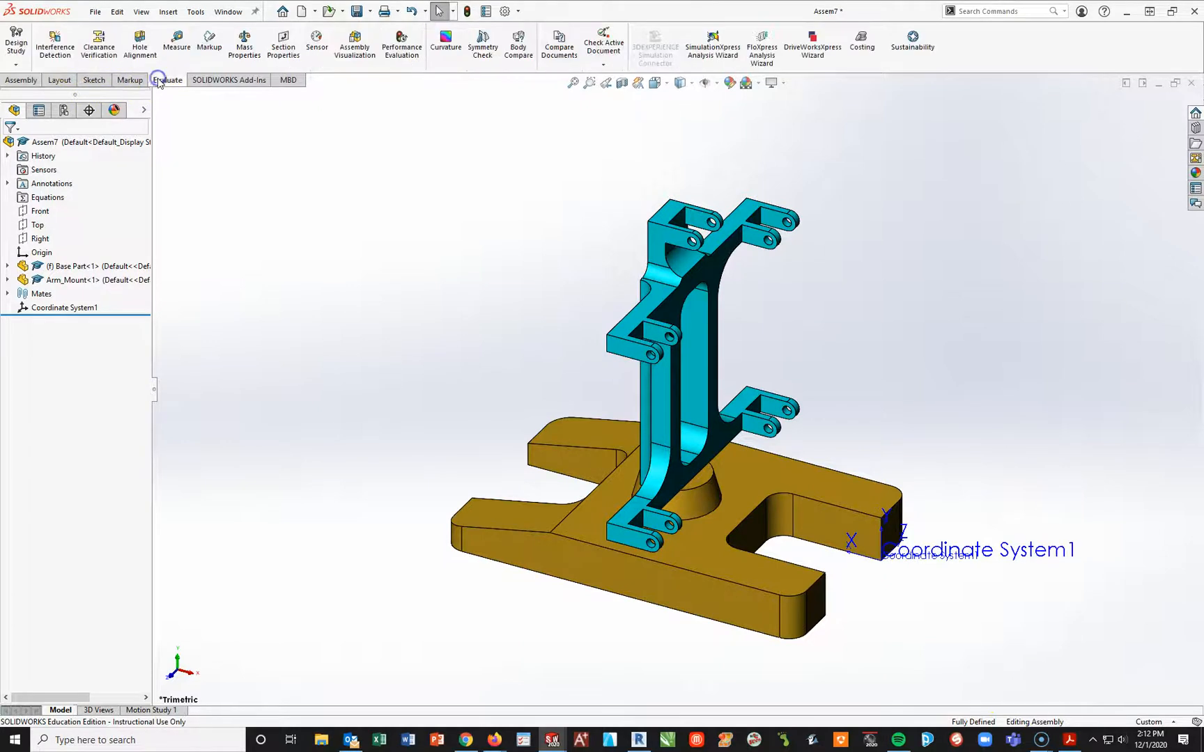
pyautogui.click(241, 38)
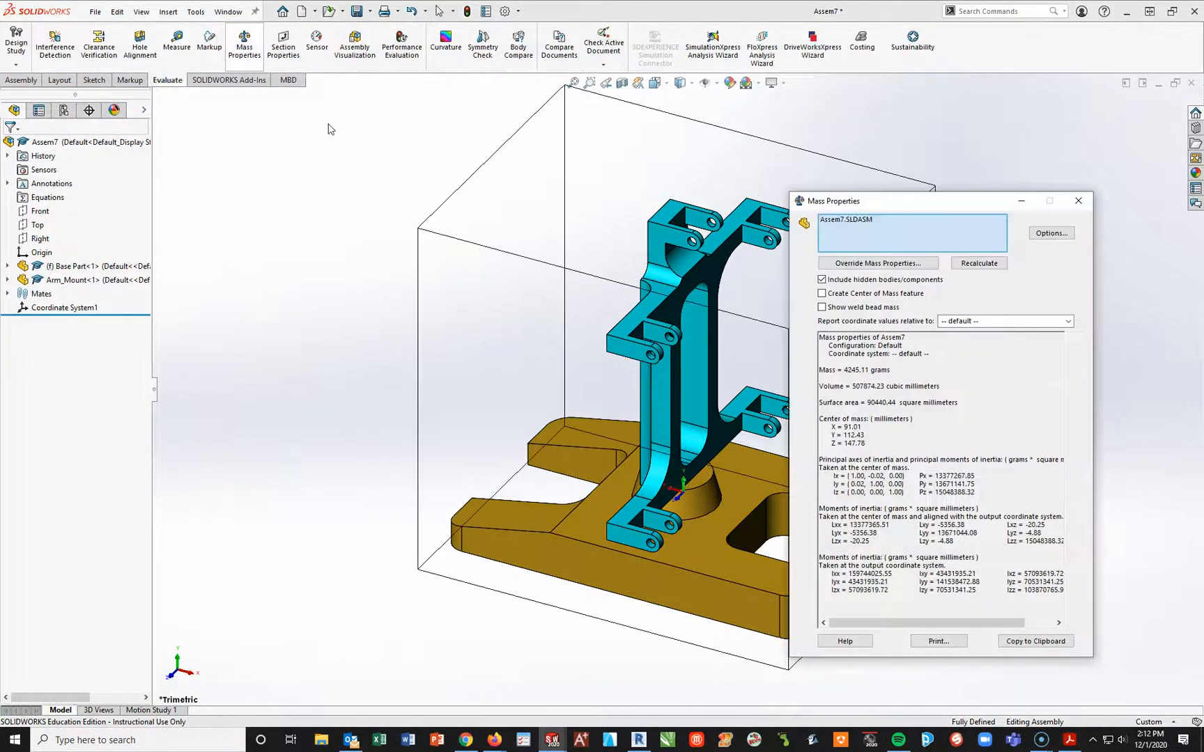
pyautogui.click(1071, 321)
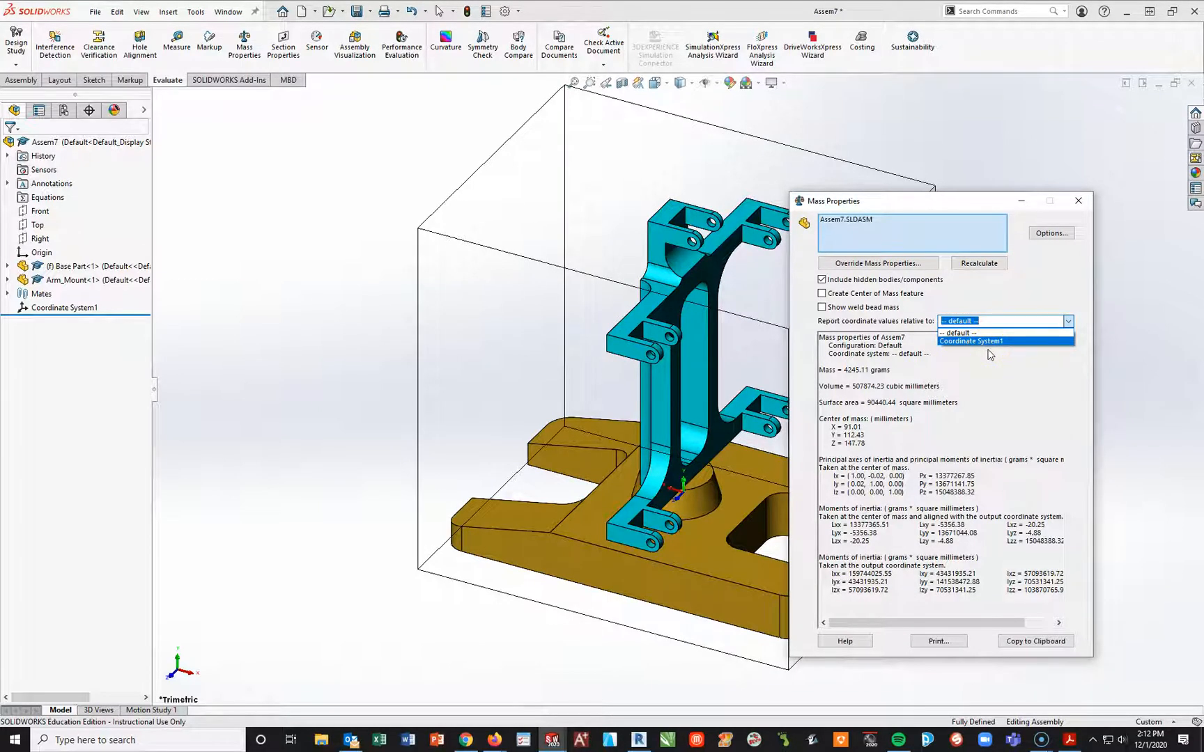
pyautogui.click(1067, 191)
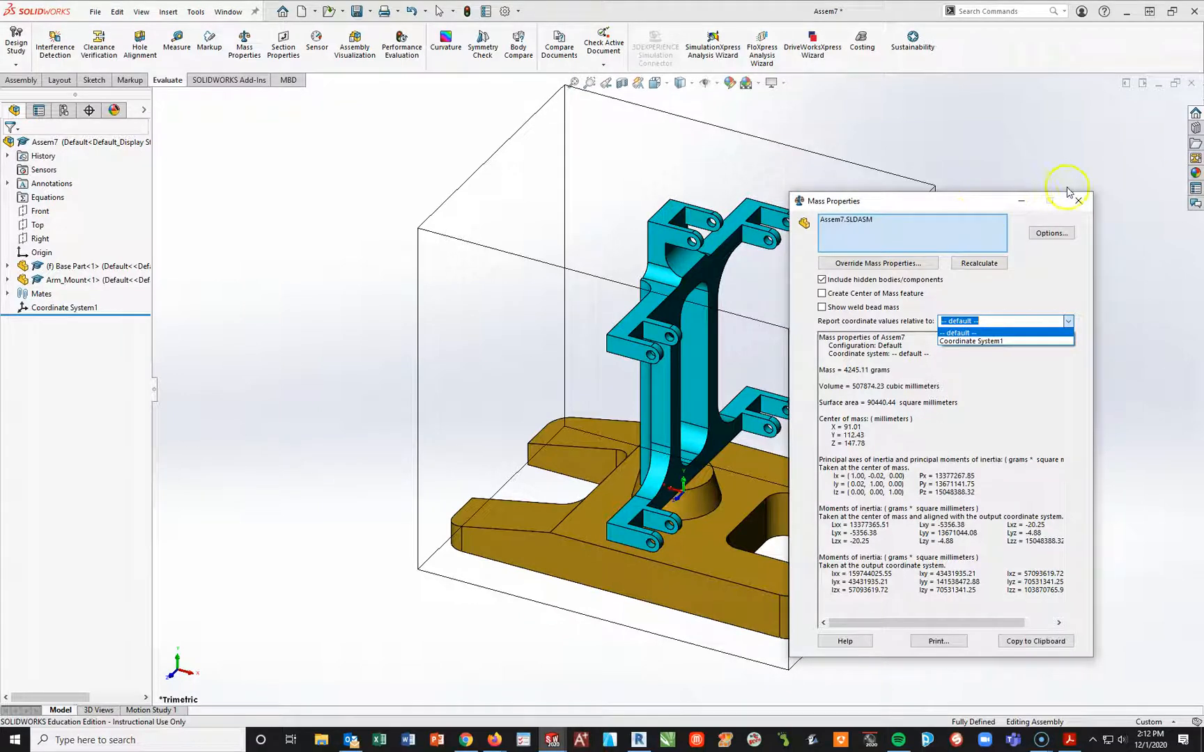
pyautogui.click(1080, 202)
pyautogui.click(1080, 202)
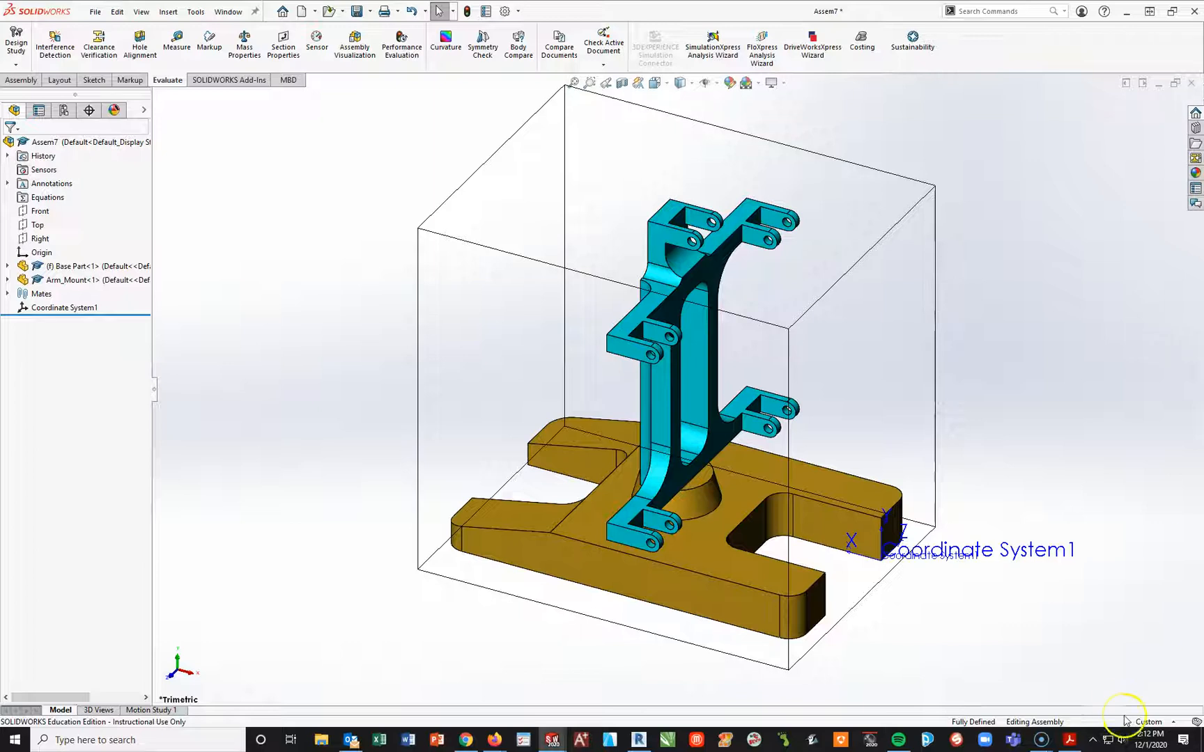
# Switch to the exam PDF, review Question 4's requirements and mates for adding Arm_lower, and return to the Assem7 assembly.
pyautogui.click(1069, 739)
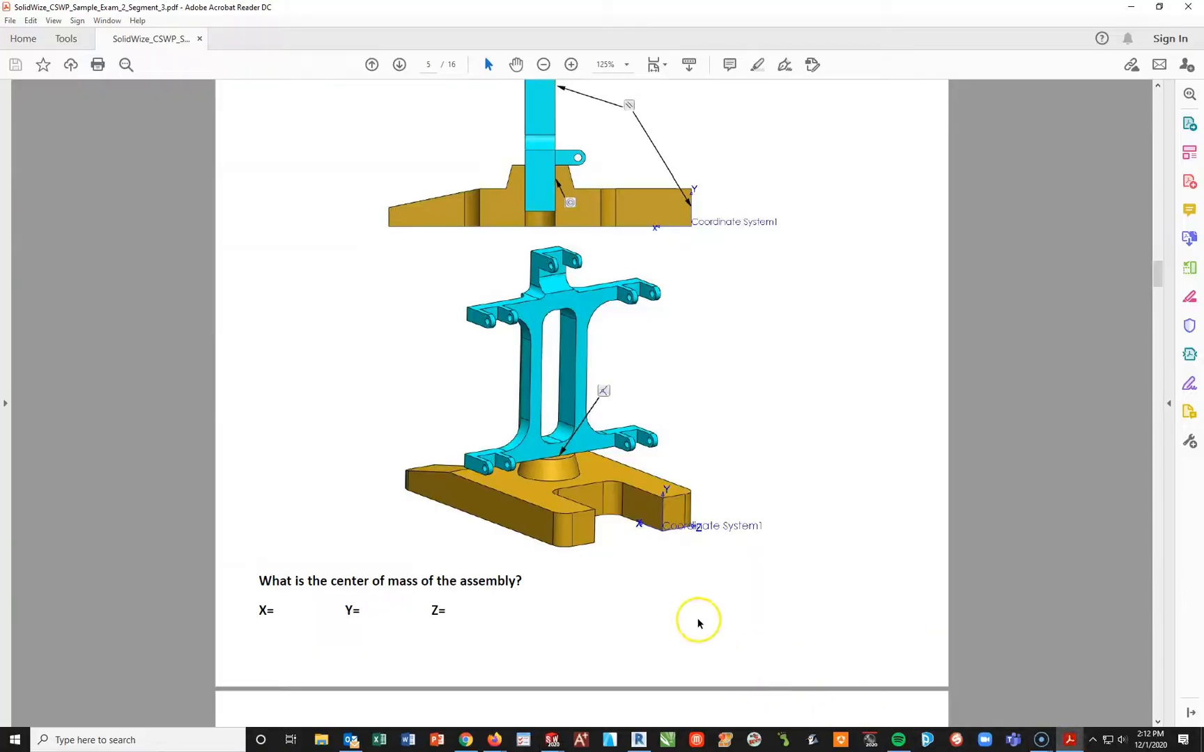
pyautogui.scroll(-4, 588, 492)
pyautogui.scroll(-4, 505, 328)
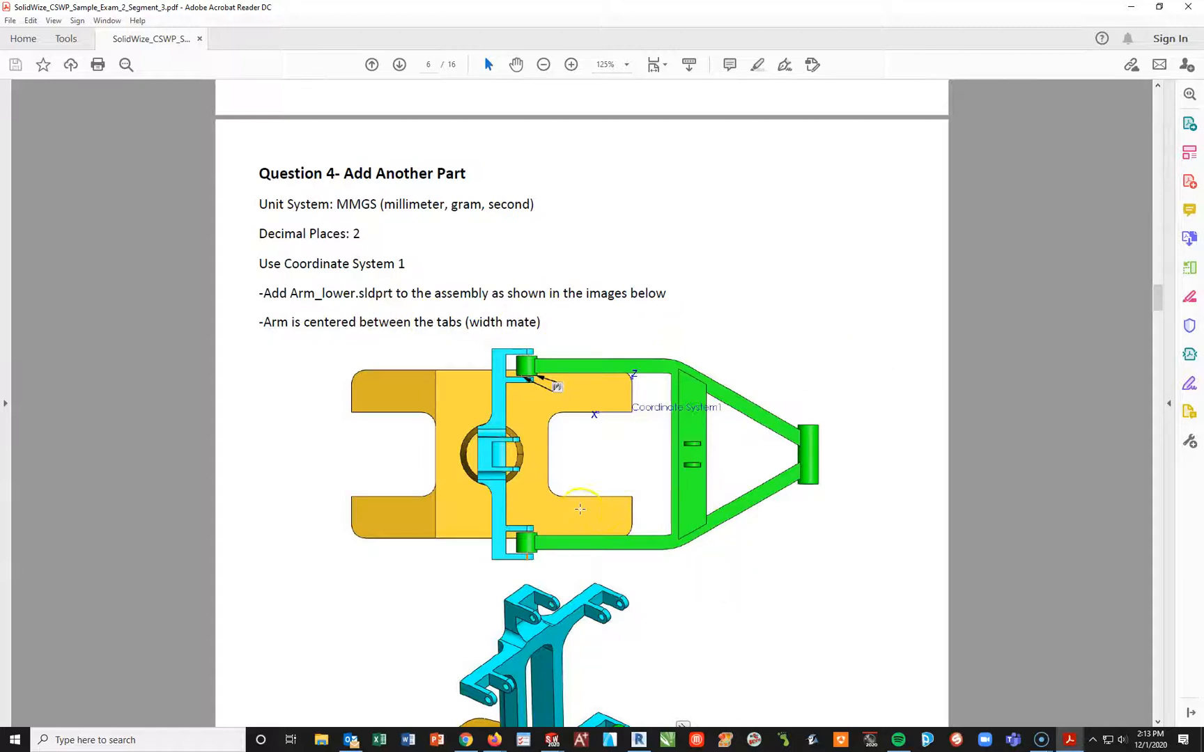
pyautogui.scroll(-1, 580, 510)
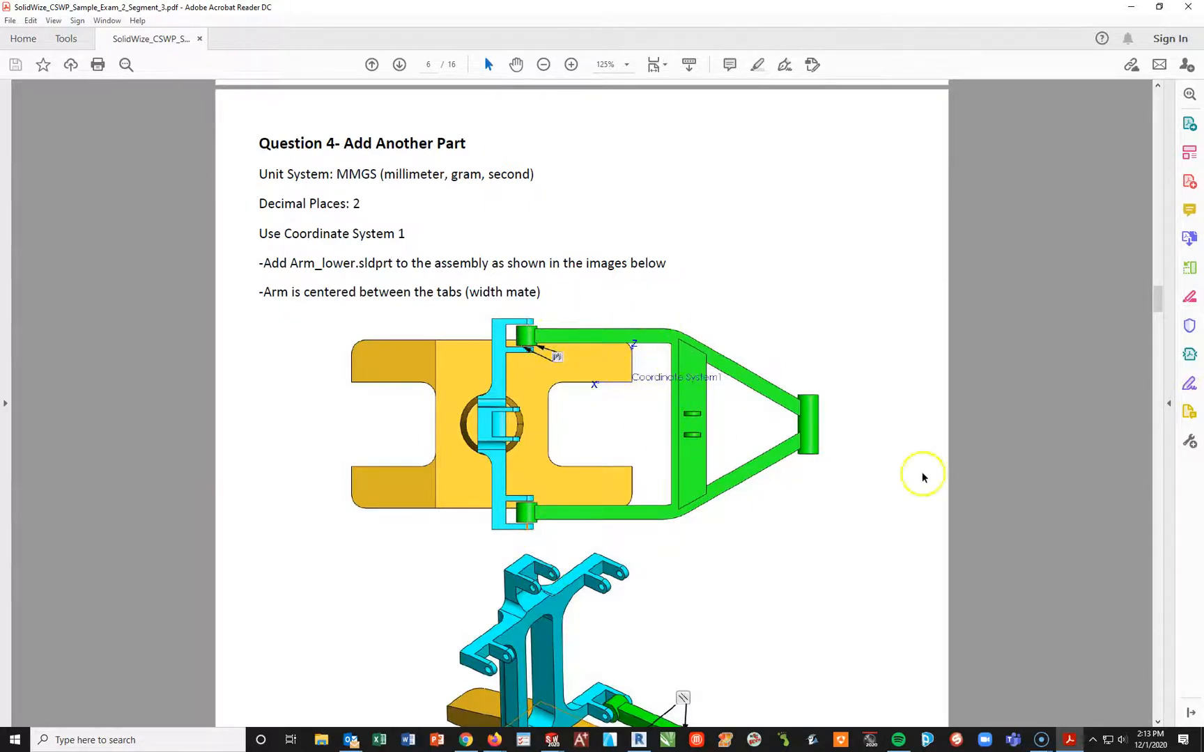
pyautogui.scroll(-3, 720, 551)
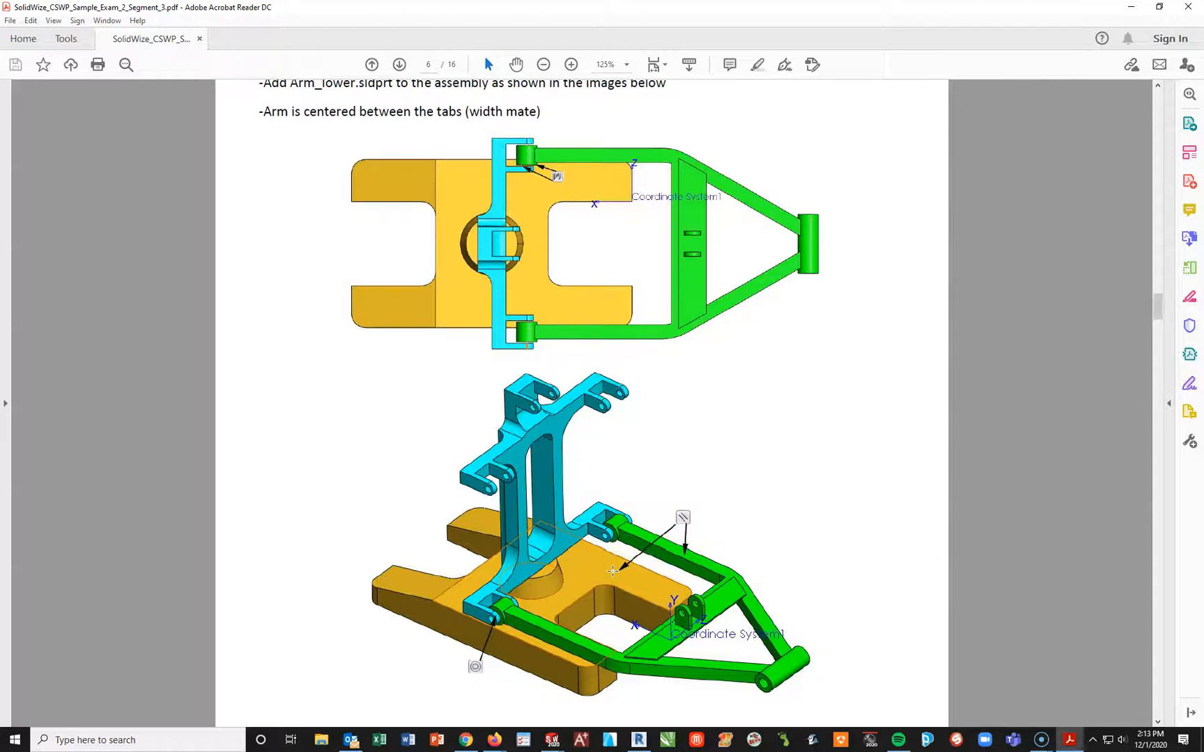
pyautogui.scroll(-4, 612, 571)
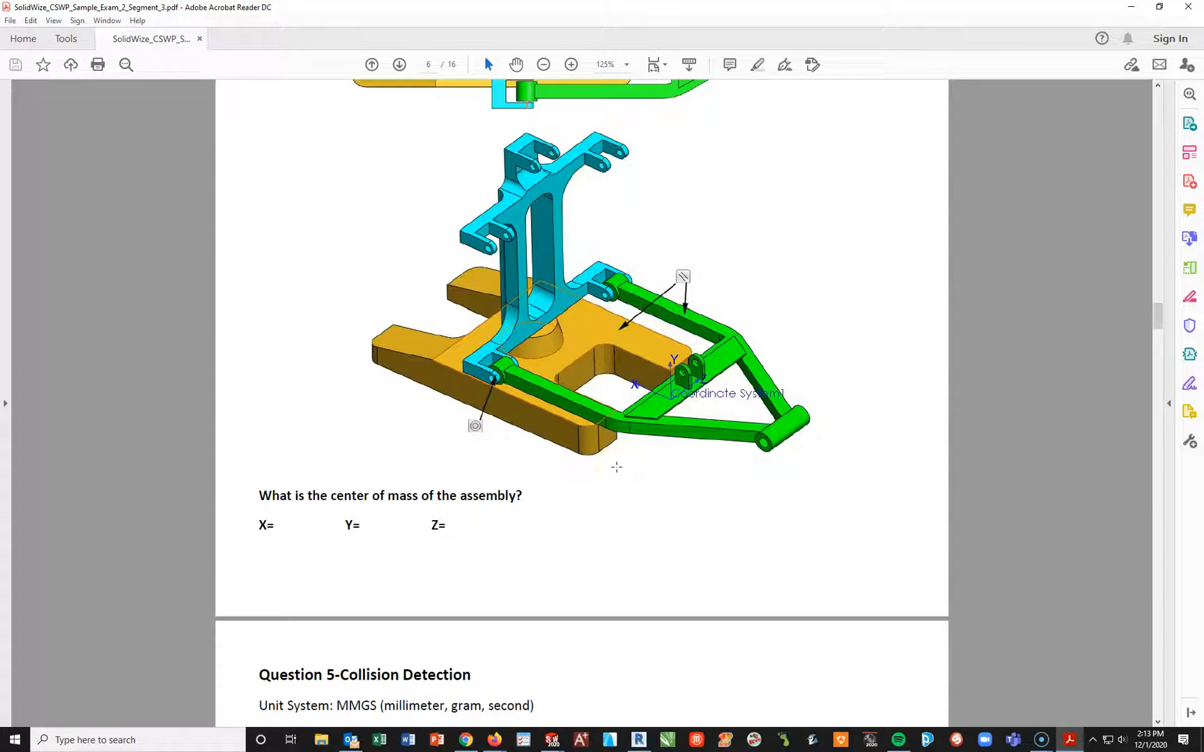
pyautogui.scroll(3, 514, 296)
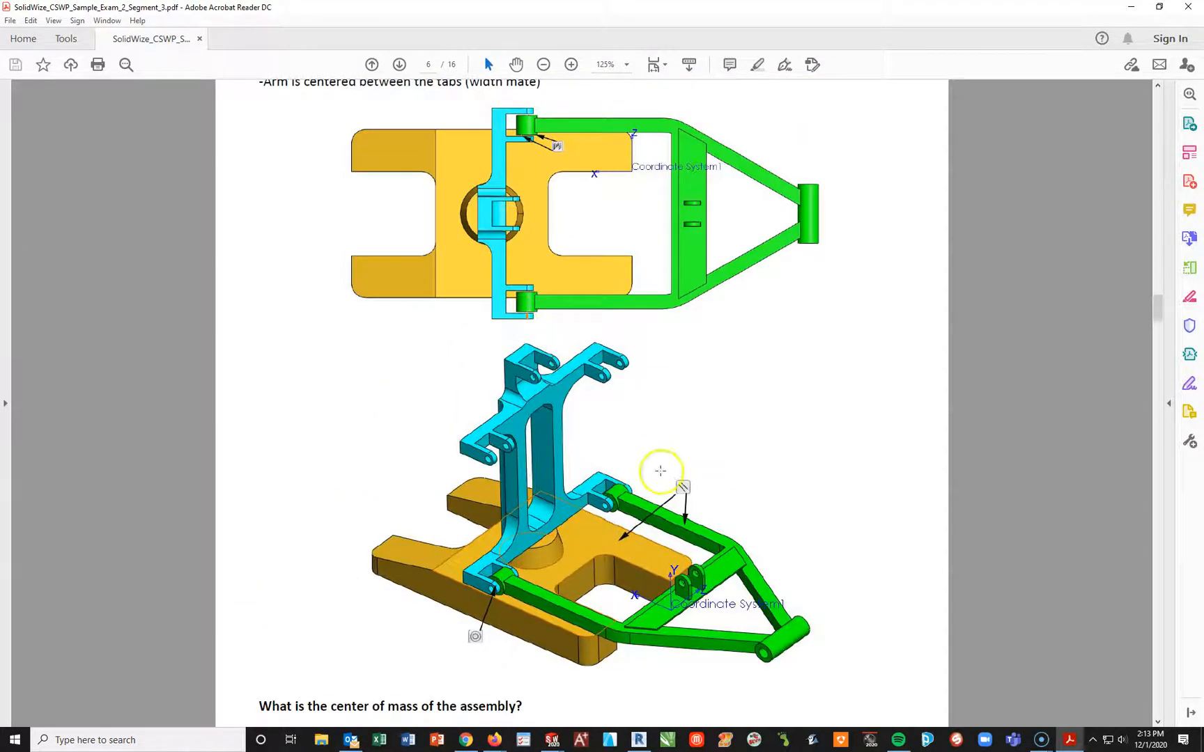
pyautogui.moveTo(551, 740)
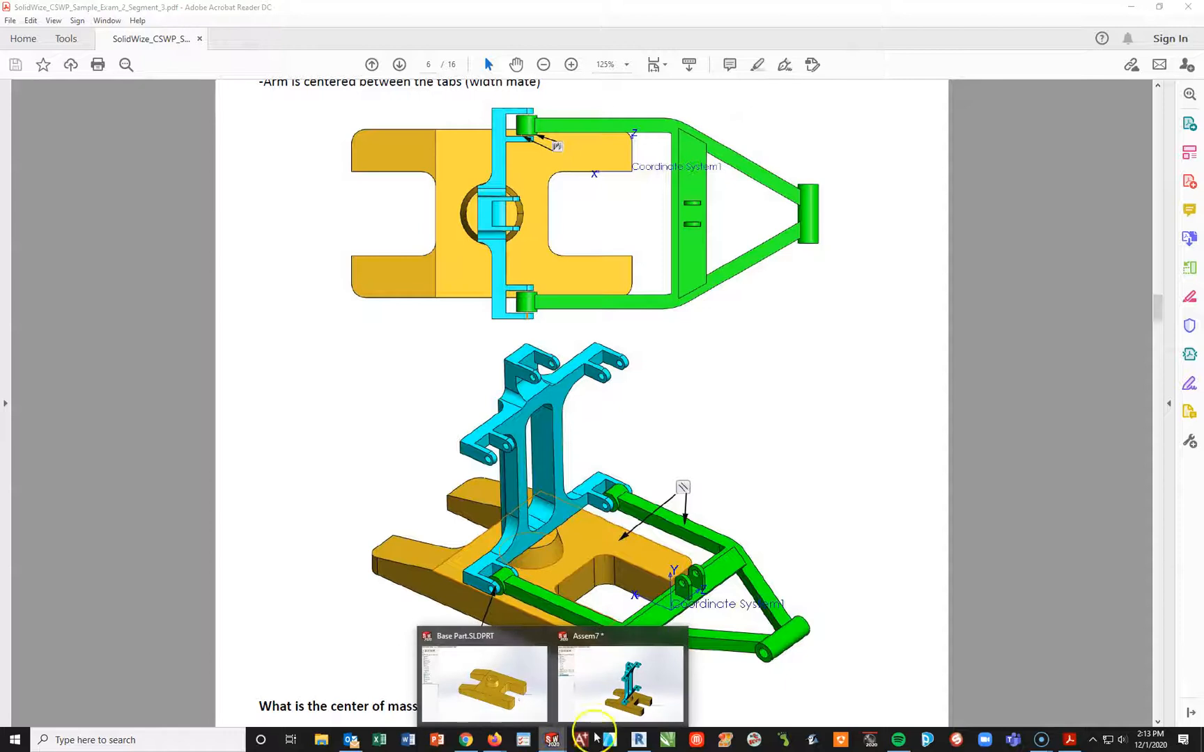
pyautogui.click(651, 648)
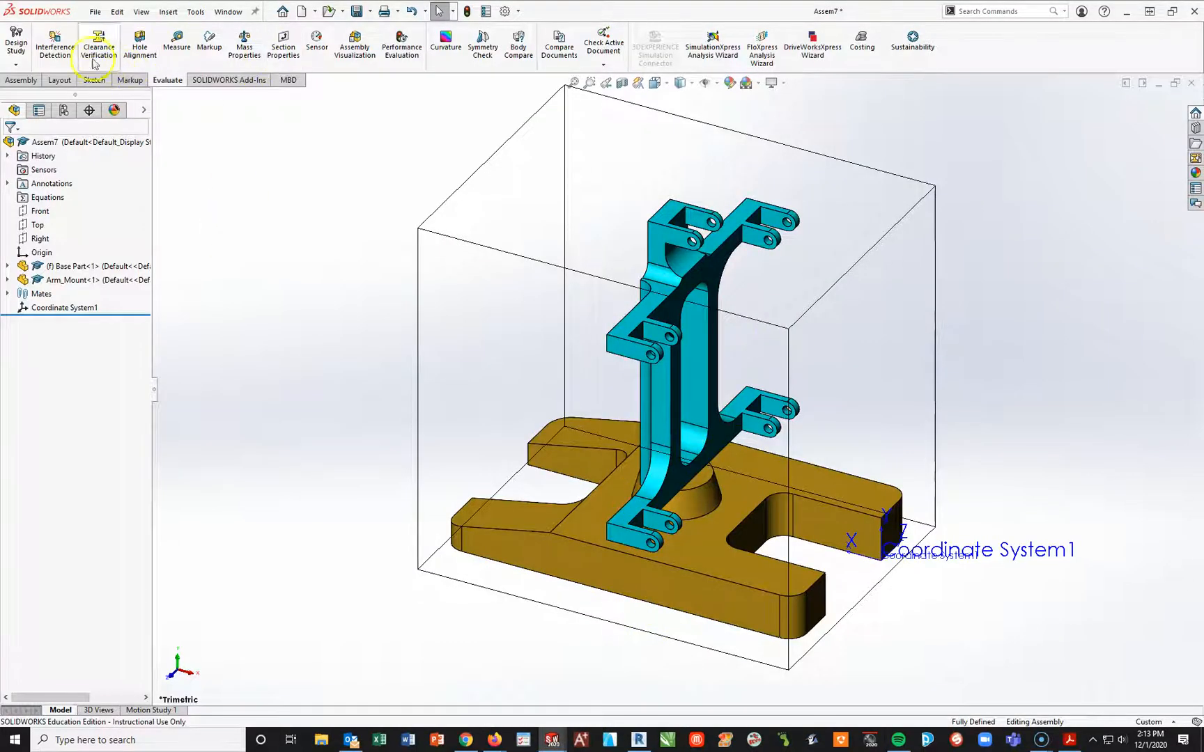
# Insert the Arm_Lower.SLDPRT part into the assembly and place it beside the base's untapered end.
pyautogui.click(21, 79)
pyautogui.click(65, 50)
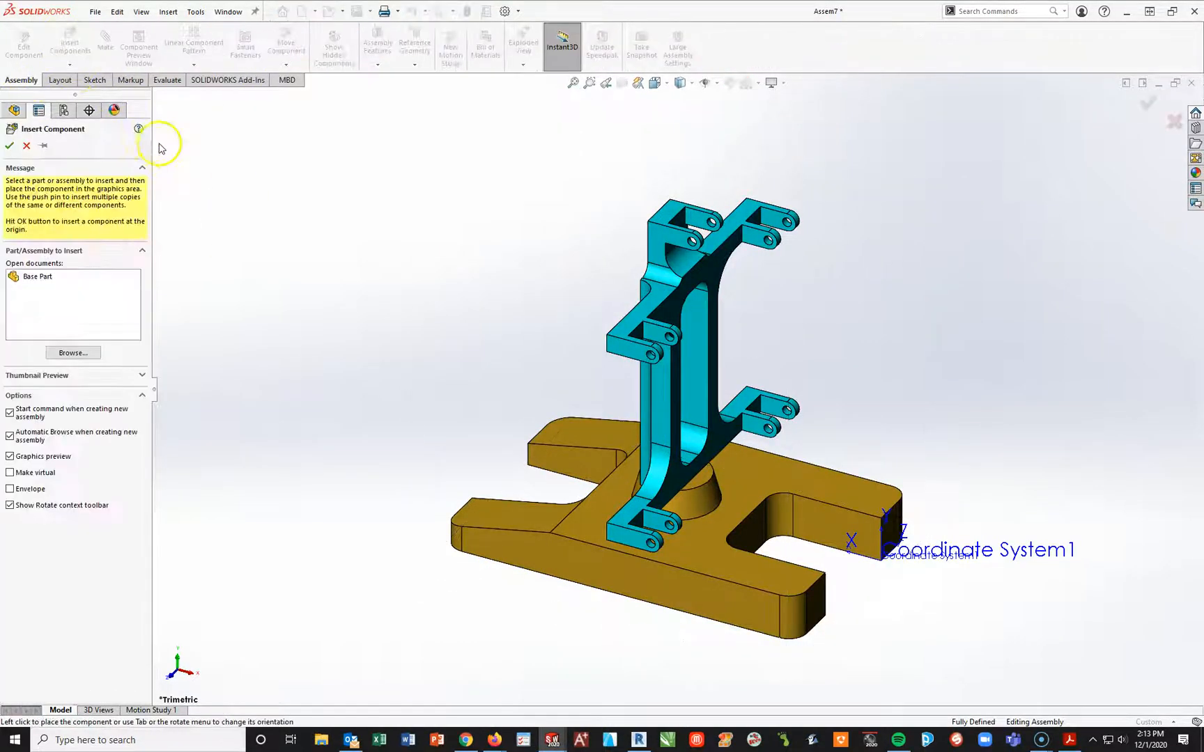
pyautogui.click(71, 354)
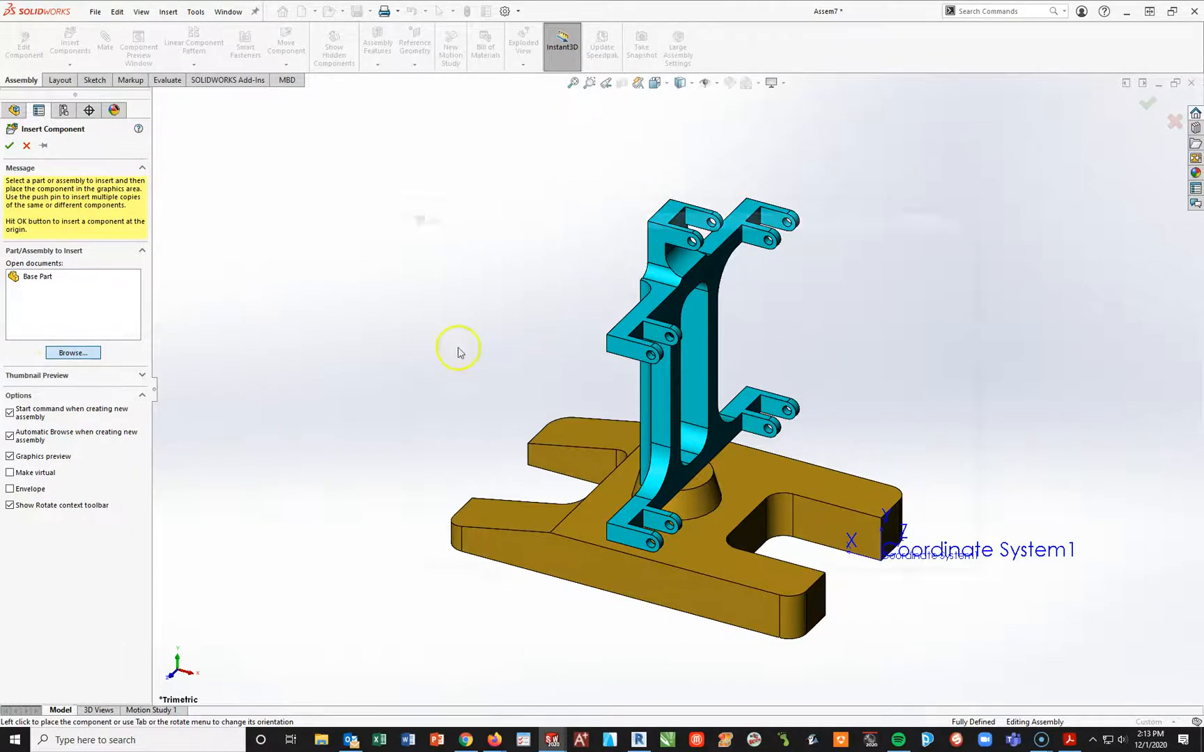
pyautogui.click(533, 321)
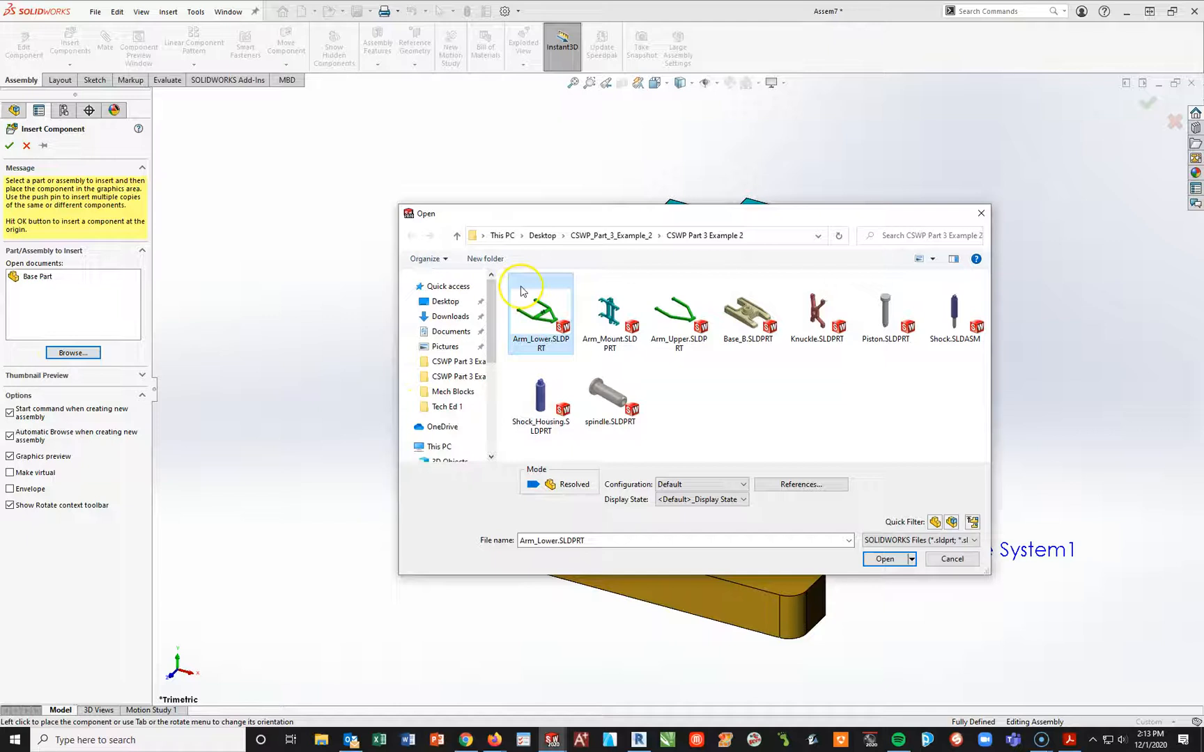
pyautogui.click(884, 559)
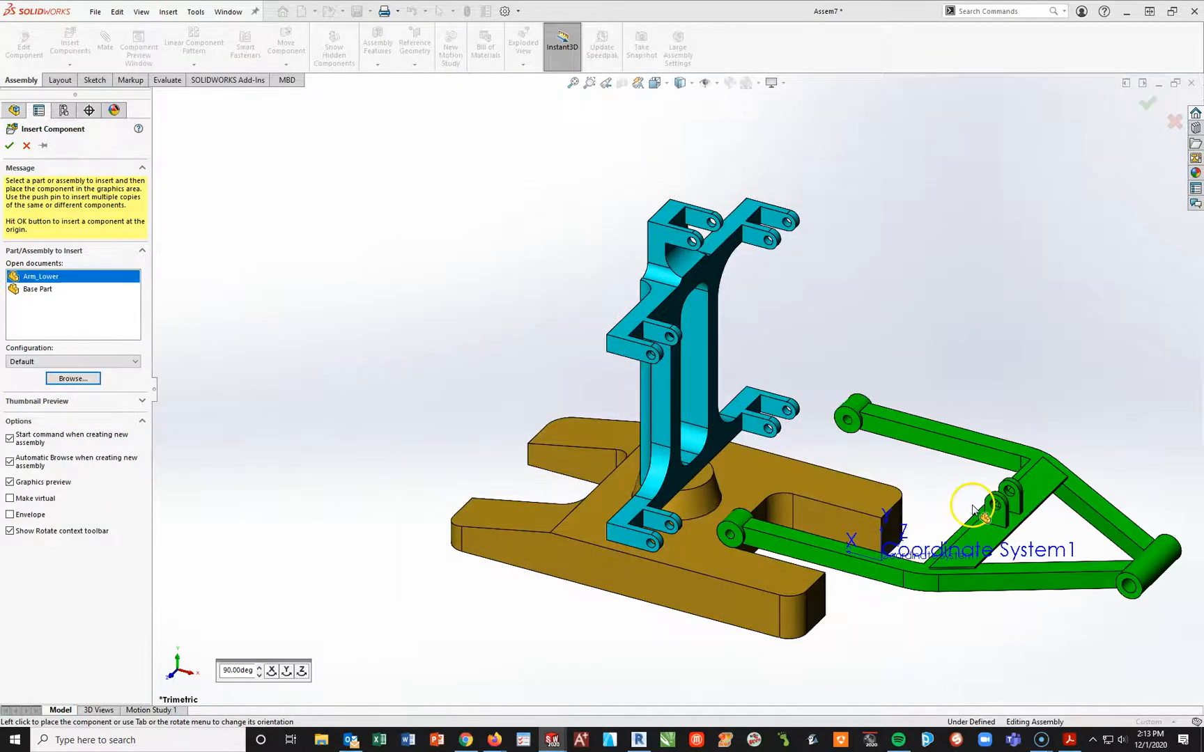
pyautogui.click(963, 522)
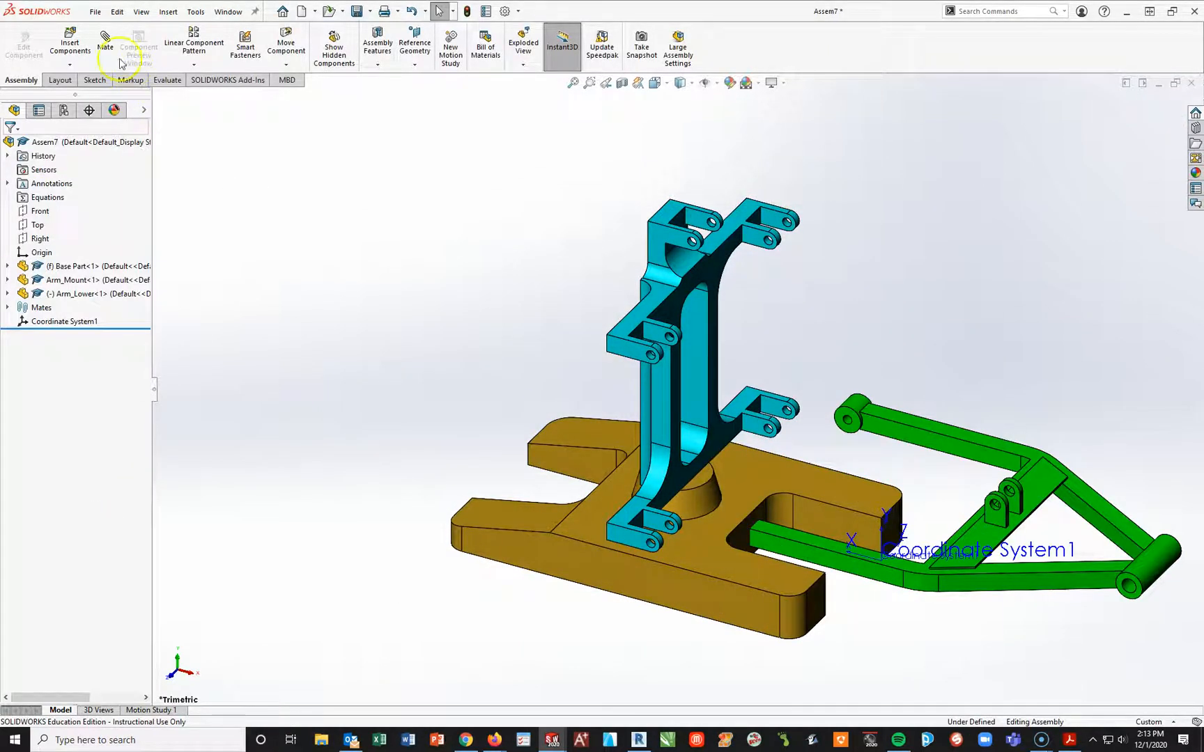
# Add a concentric mate between the bore of one Arm_Lower fork end and the hole in the matching lower Arm_Mount tab.
pyautogui.click(105, 40)
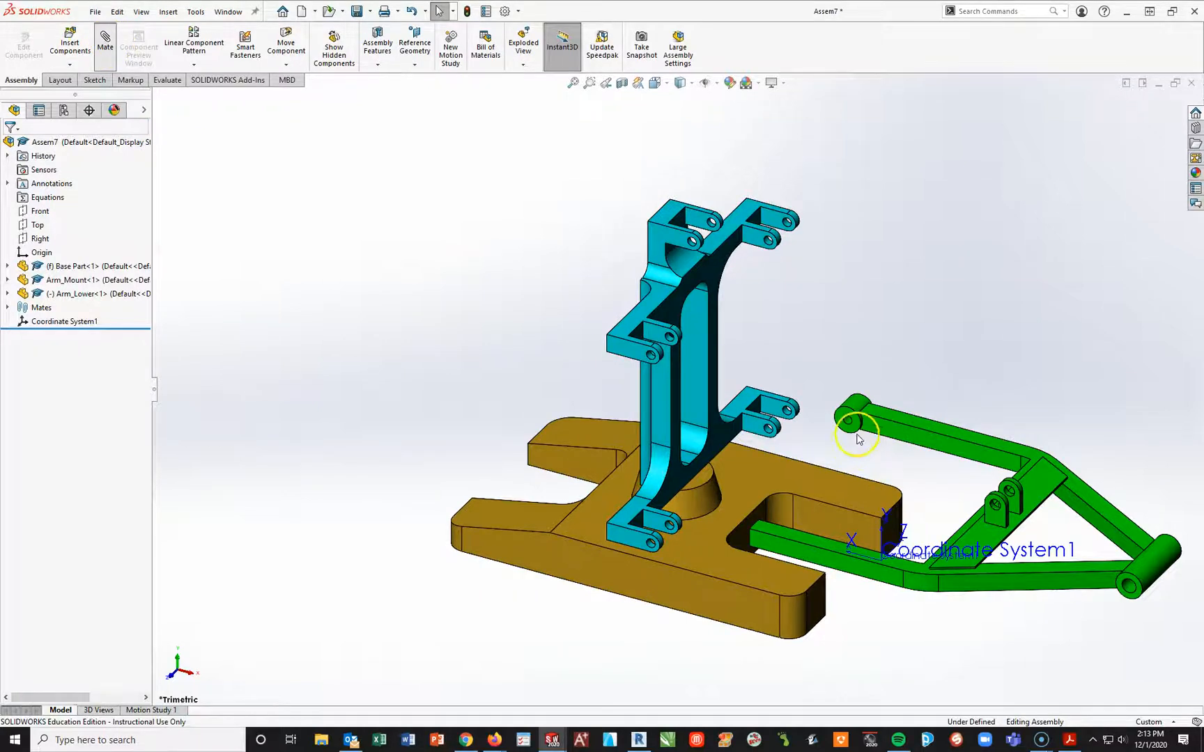
pyautogui.scroll(-5, 859, 439)
pyautogui.click(683, 366)
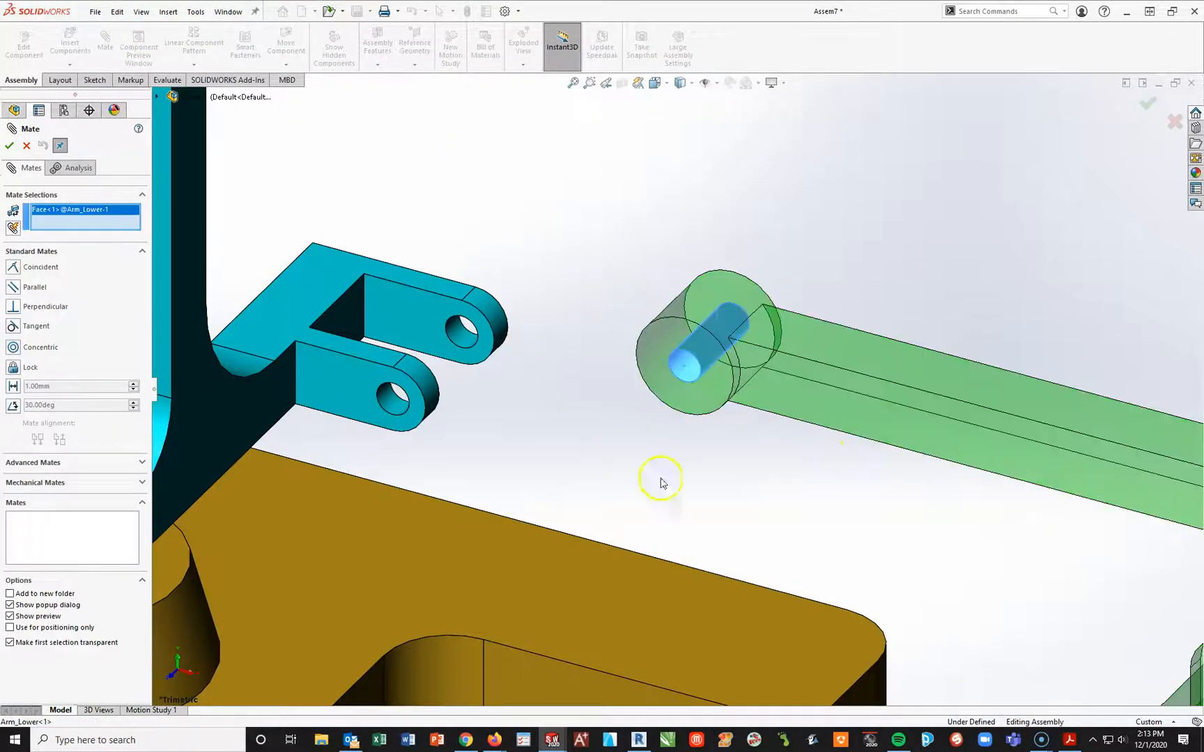
pyautogui.click(452, 335)
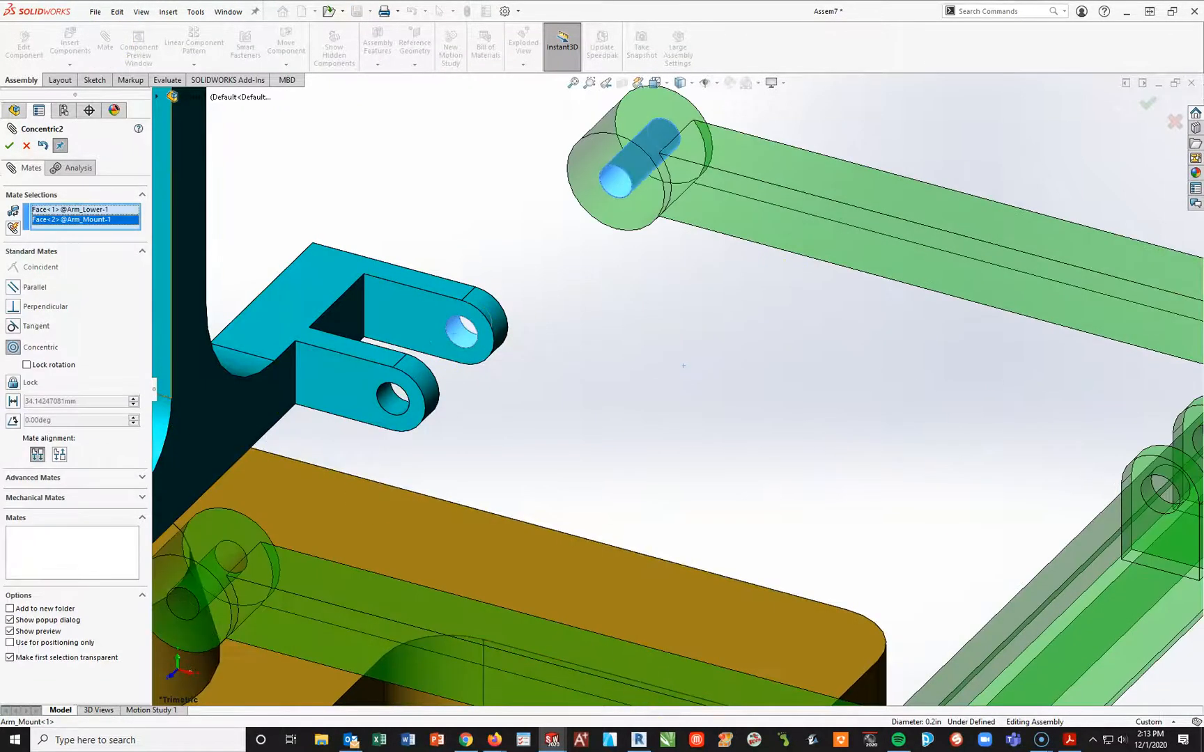
pyautogui.click(12, 149)
pyautogui.scroll(3, 435, 551)
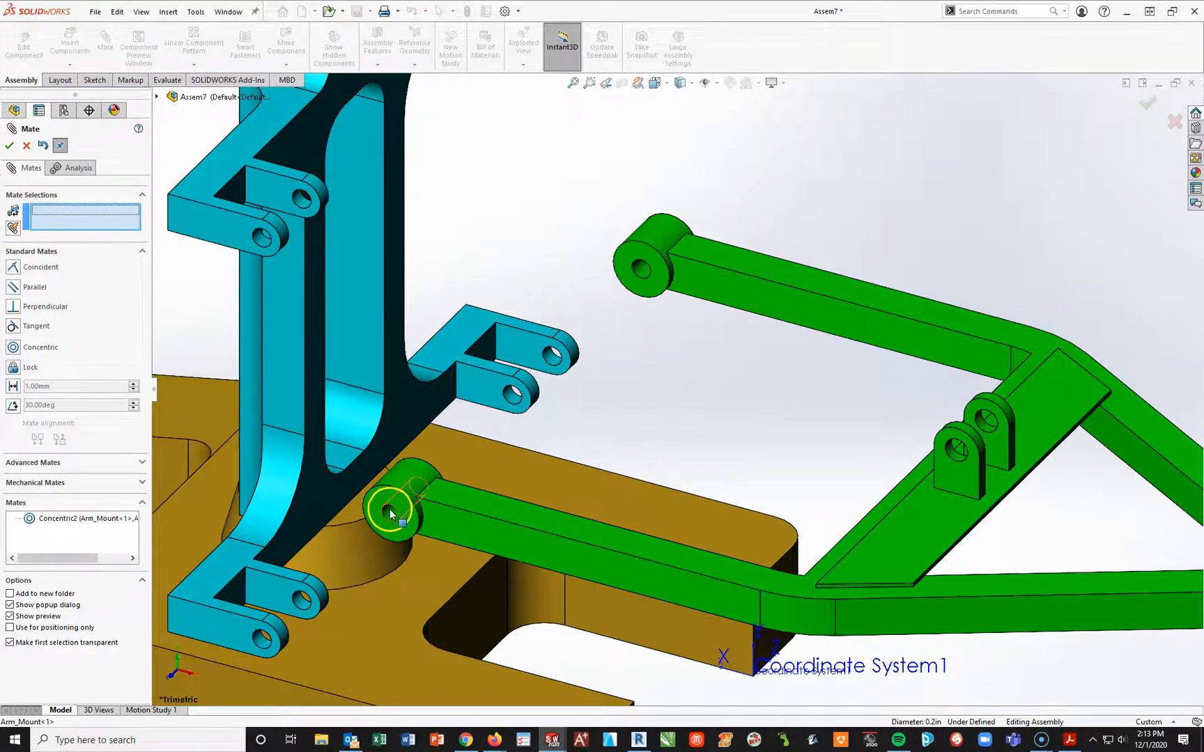
# Mate the bore of Arm_Lower's other fork end concentric with its lower Arm_Mount tab hole, and move the arm closer to the mount.
pyautogui.click(390, 512)
pyautogui.click(300, 598)
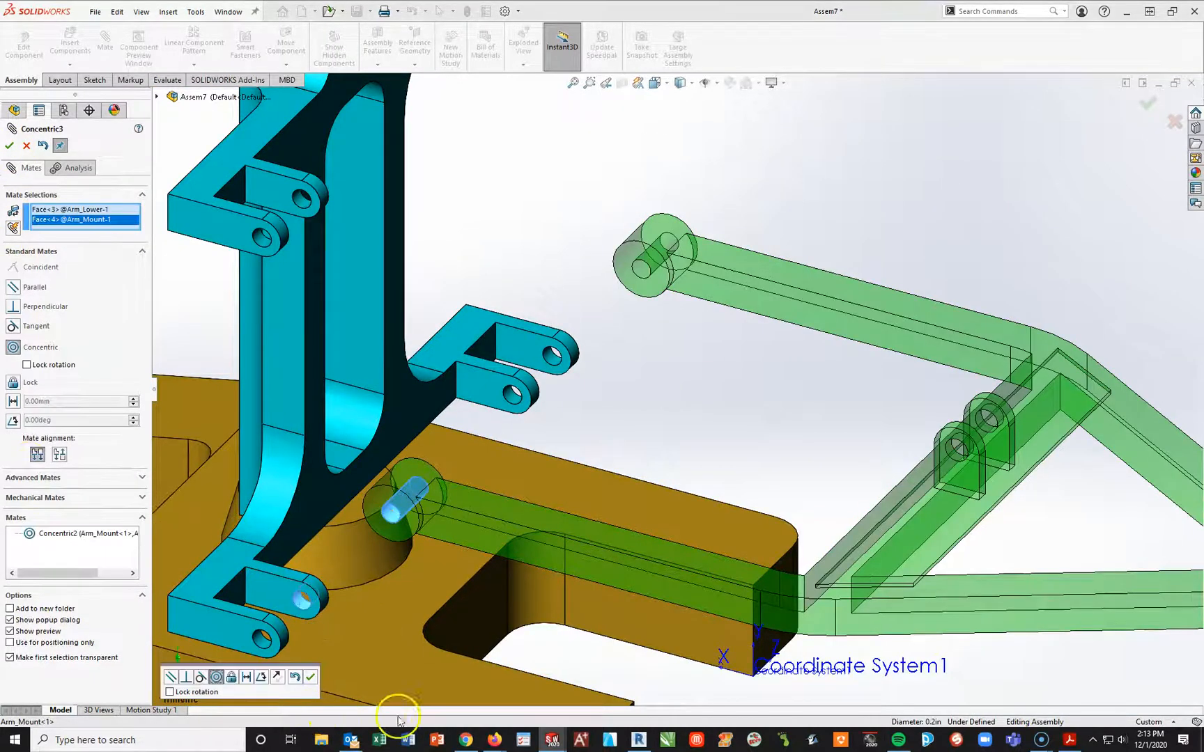
pyautogui.click(9, 145)
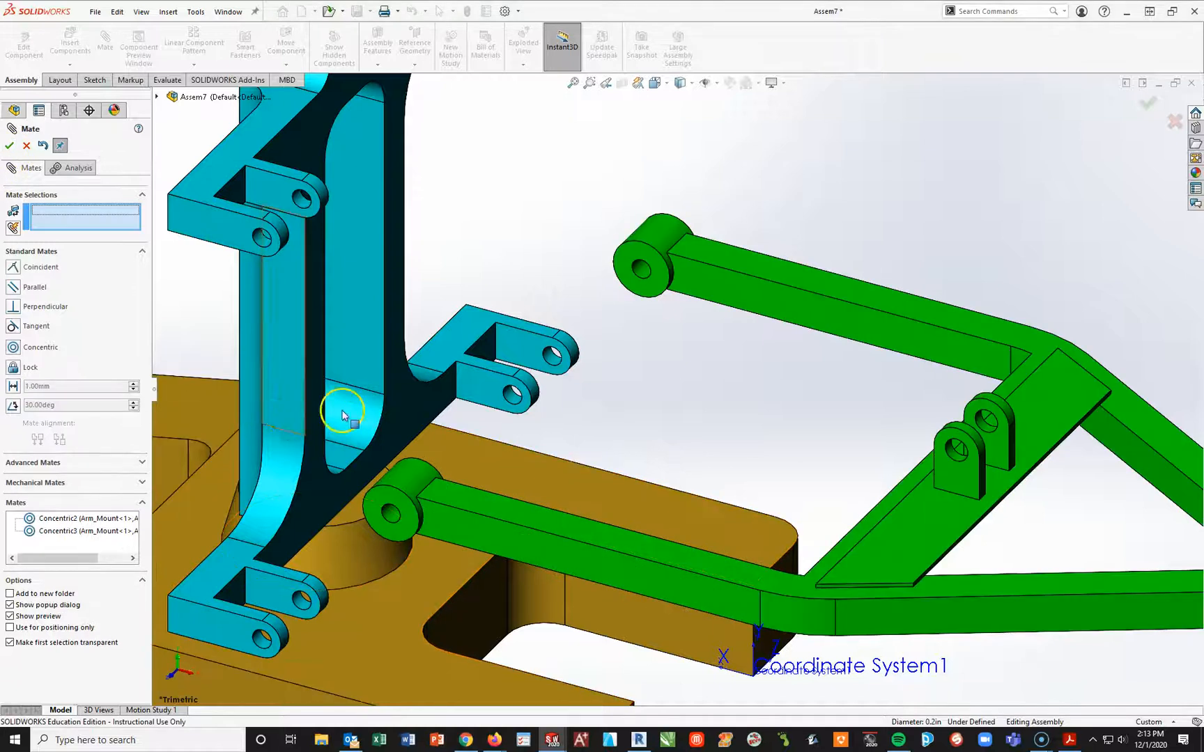
pyautogui.moveTo(785, 277); pyautogui.dragTo(578, 341)
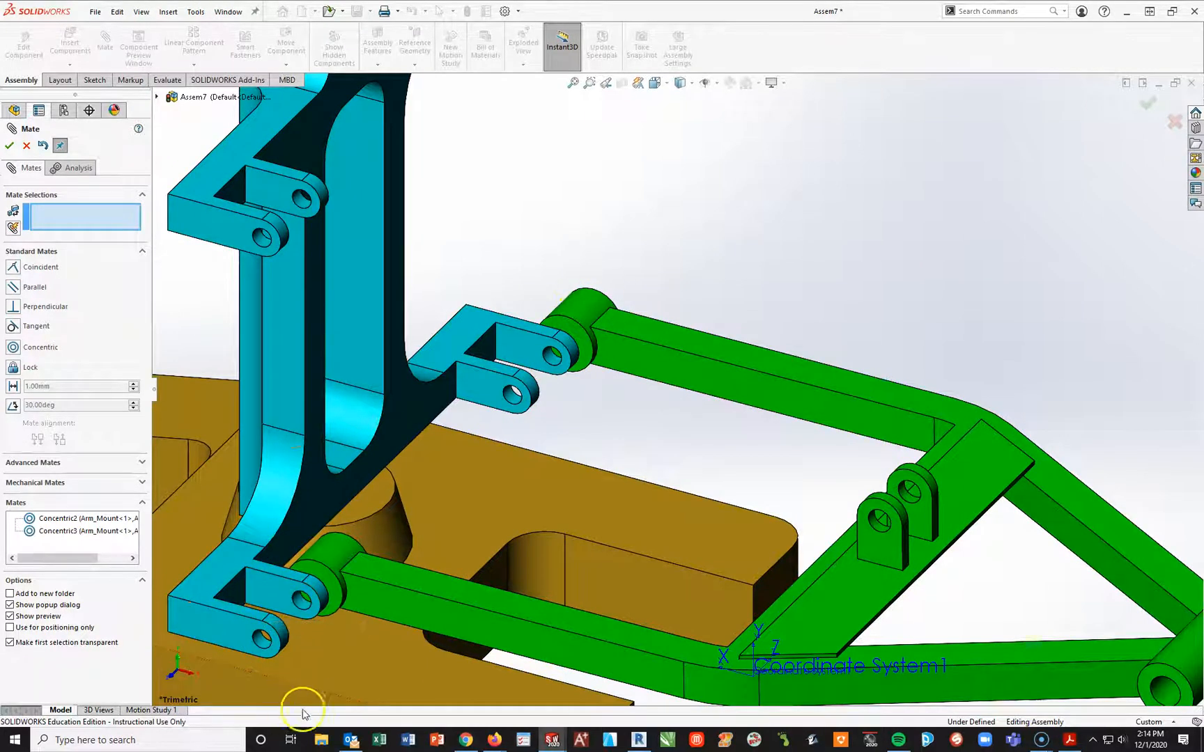
# Start an advanced Width mate with both end faces of one Arm_Lower fork boss as the width selections.
pyautogui.click(61, 463)
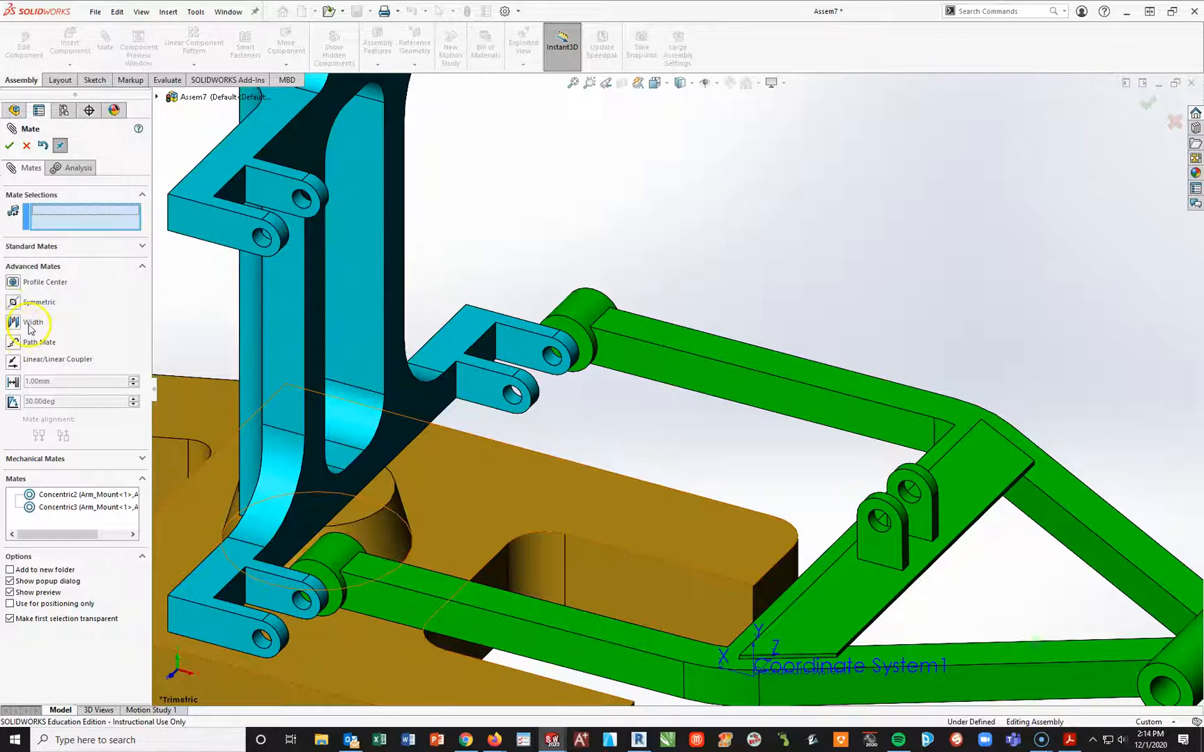
pyautogui.click(13, 322)
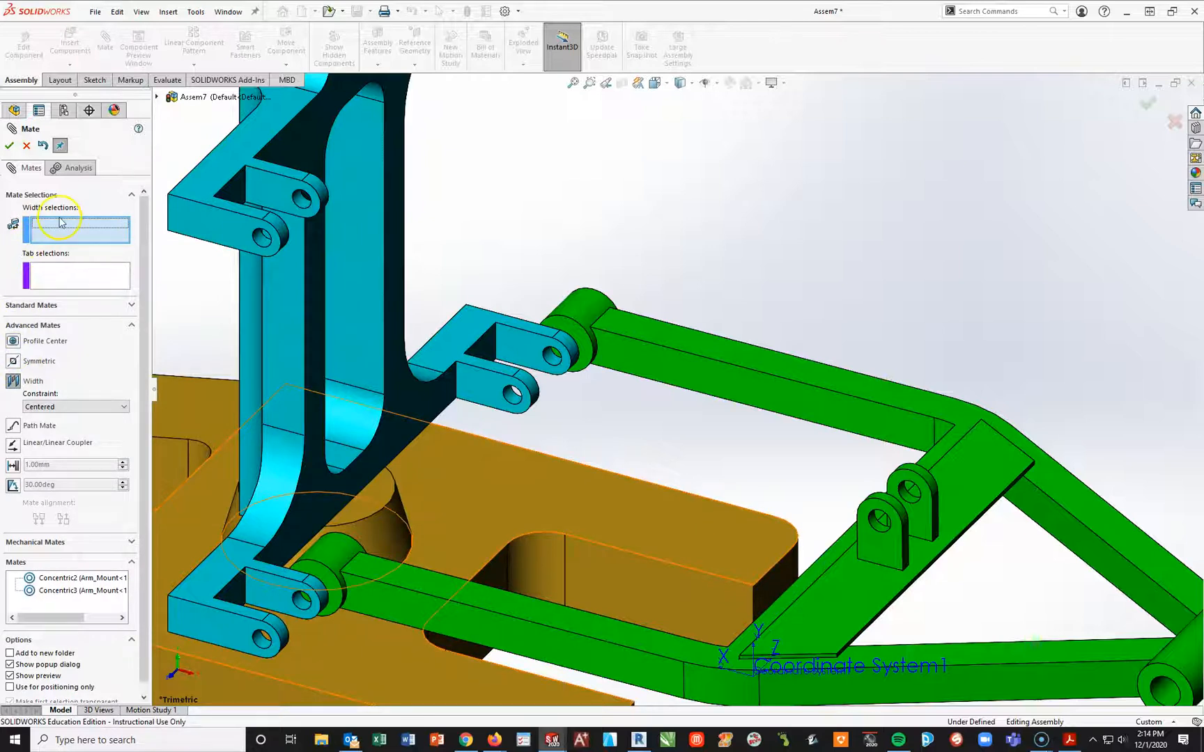
pyautogui.click(580, 333)
pyautogui.moveTo(580, 333); pyautogui.dragTo(678, 291, button='middle')
pyautogui.click(680, 296)
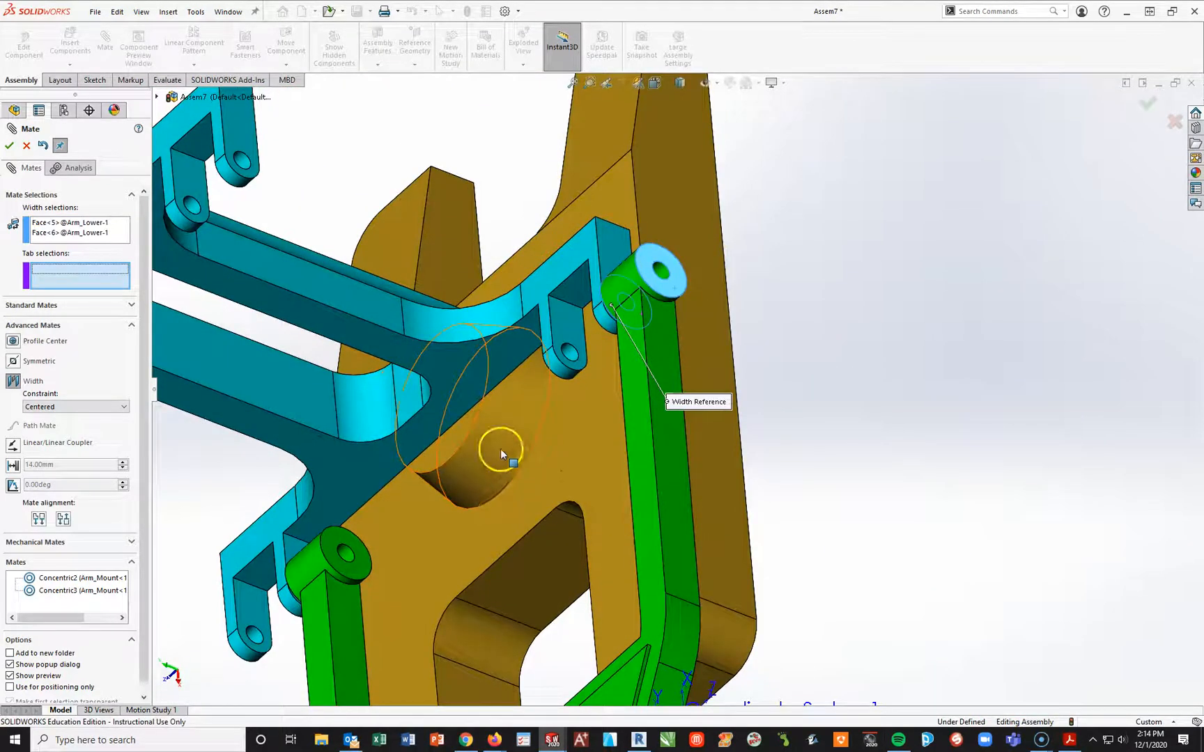
# Use the two inner faces of the matching Arm_Mount tabs as tab selections, keep the Centered constraint, and accept the Width mate.
pyautogui.moveTo(561, 342); pyautogui.dragTo(655, 227, button='middle')
pyautogui.click(620, 309)
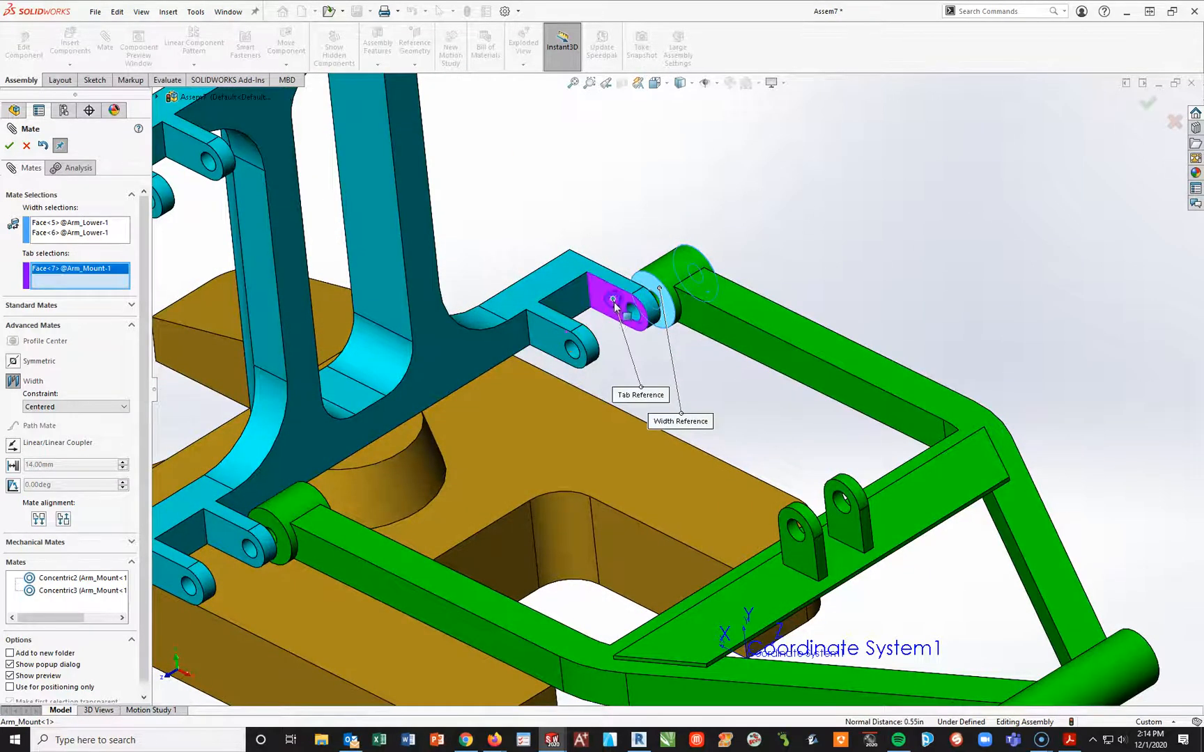
pyautogui.moveTo(620, 309); pyautogui.dragTo(551, 353, button='middle')
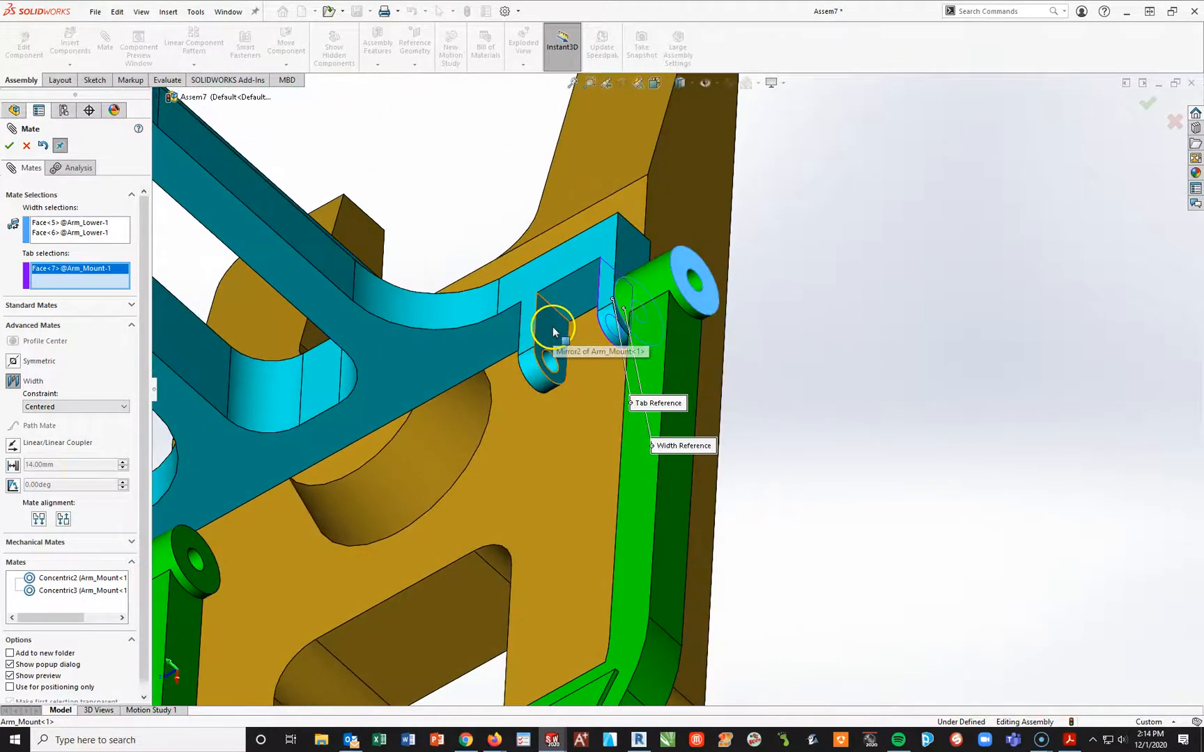
pyautogui.click(551, 352)
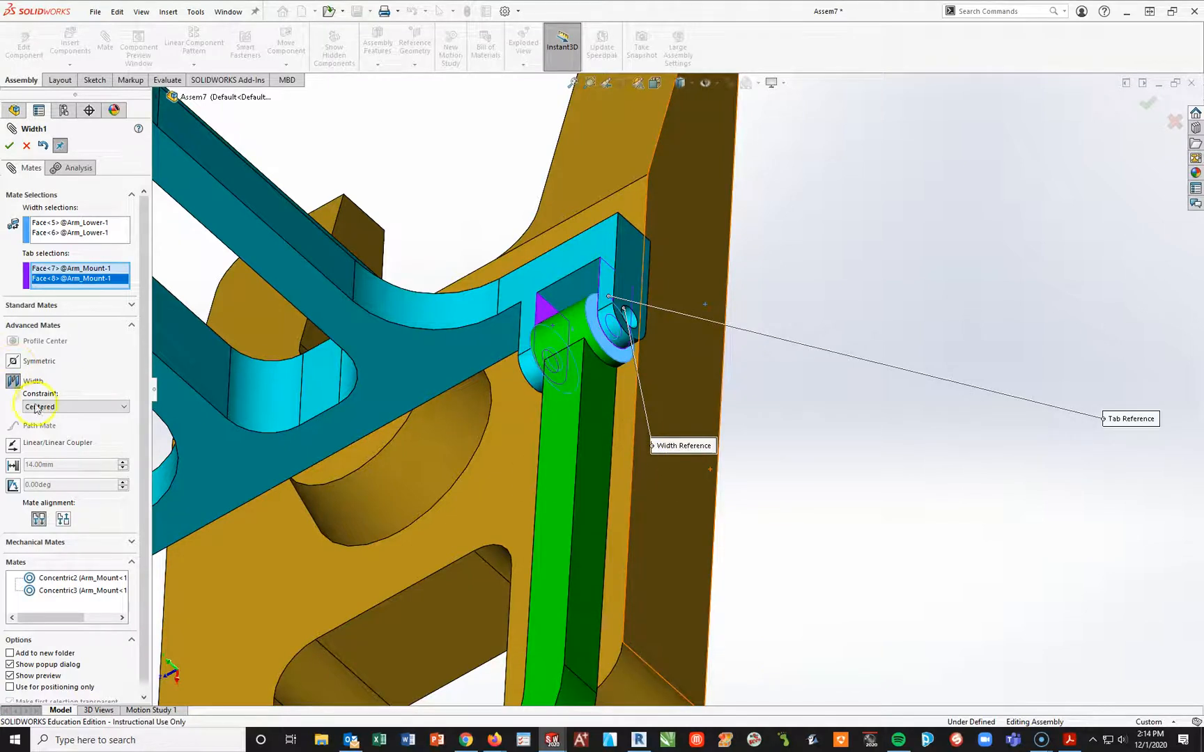
pyautogui.click(63, 409)
pyautogui.click(51, 416)
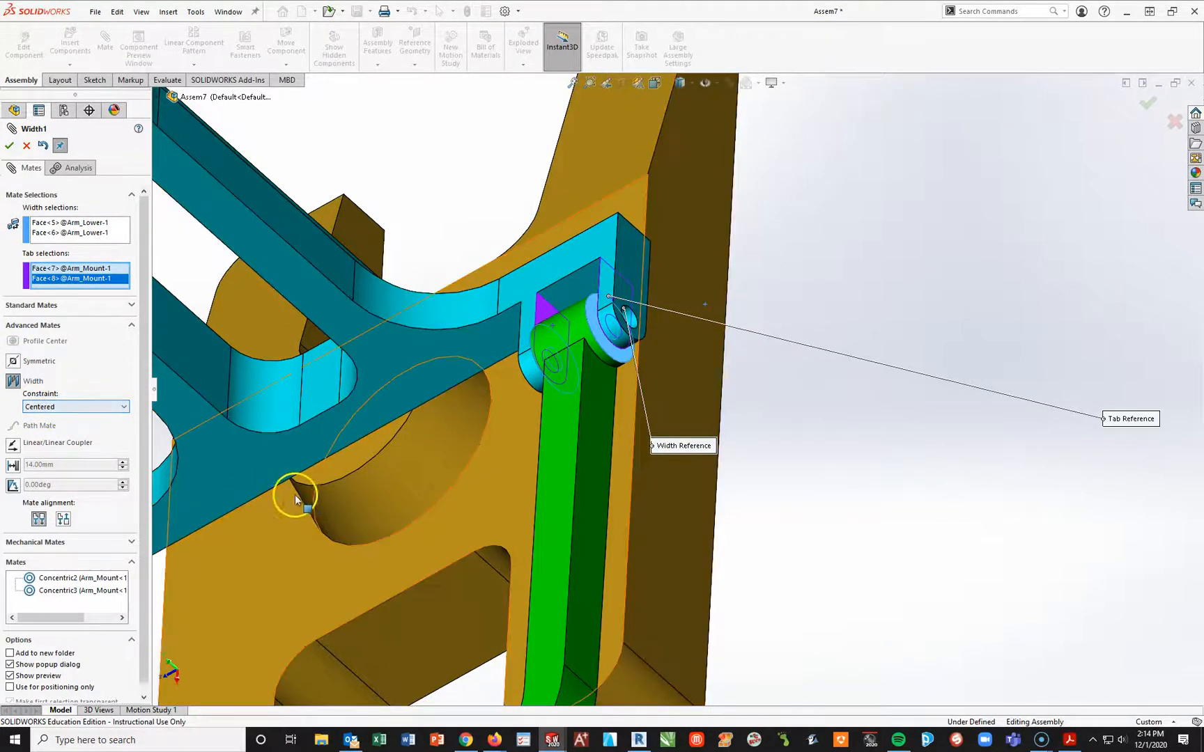
pyautogui.scroll(-5, 655, 376)
pyautogui.scroll(-5, 660, 374)
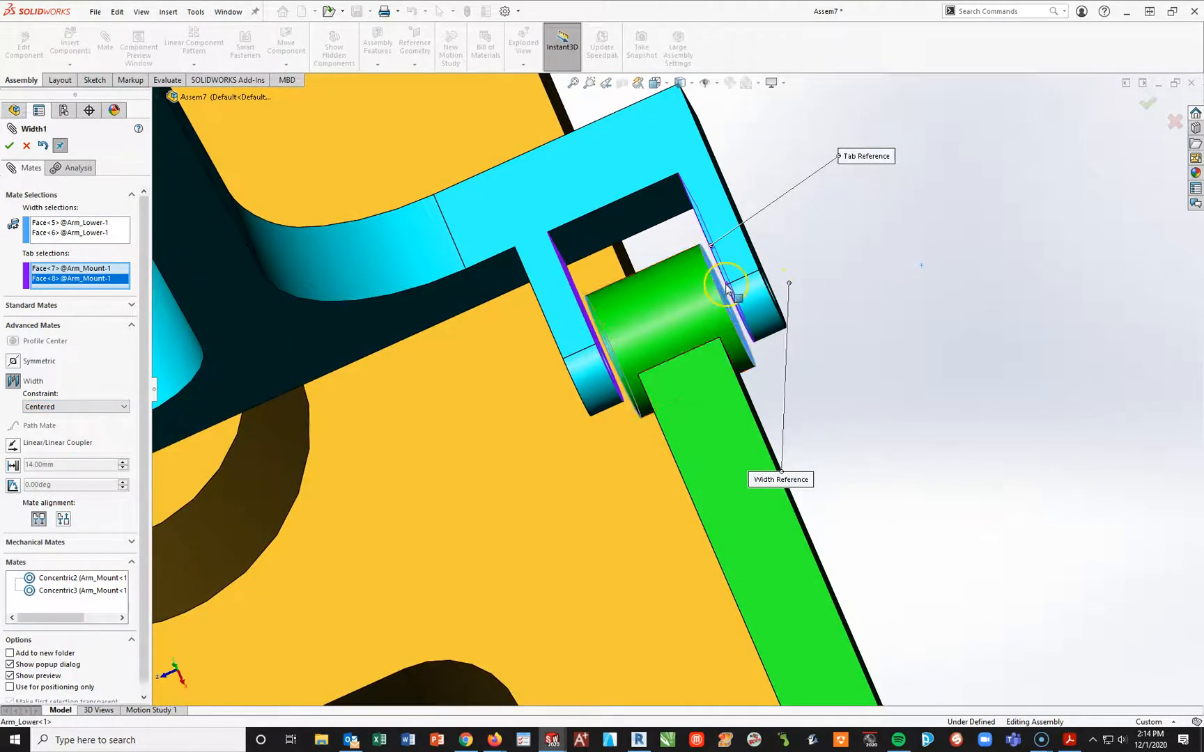
pyautogui.scroll(5, 499, 492)
pyautogui.scroll(-3, 418, 487)
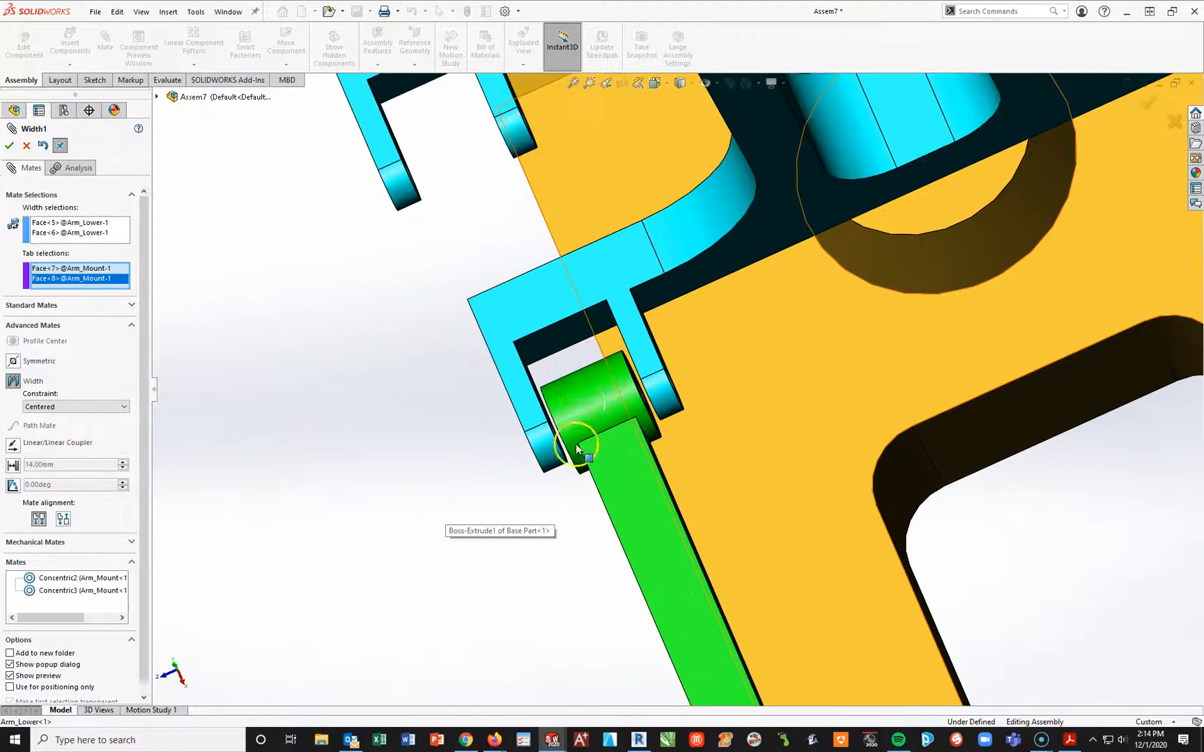
pyautogui.click(9, 146)
pyautogui.press('f')
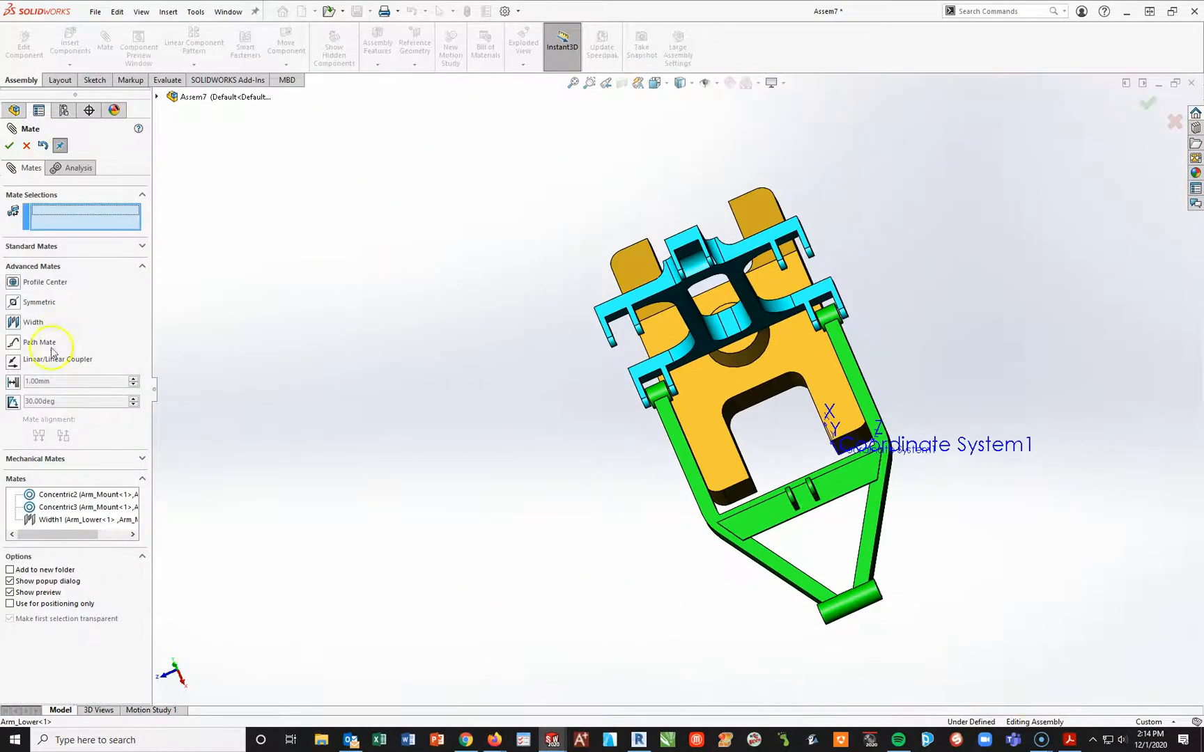
# Add a parallel mate between Arm_Lower's top face and the base's top face, and finish mating in the trimetric view.
pyautogui.click(50, 247)
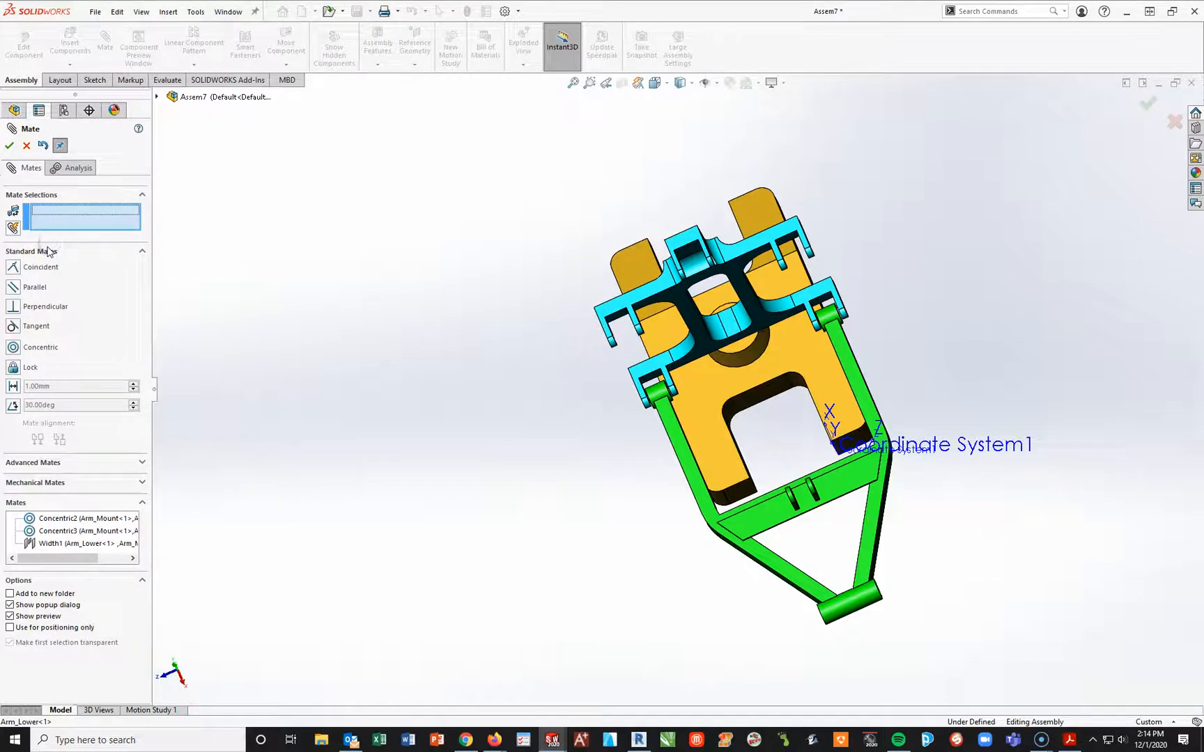
pyautogui.scroll(-3, 626, 502)
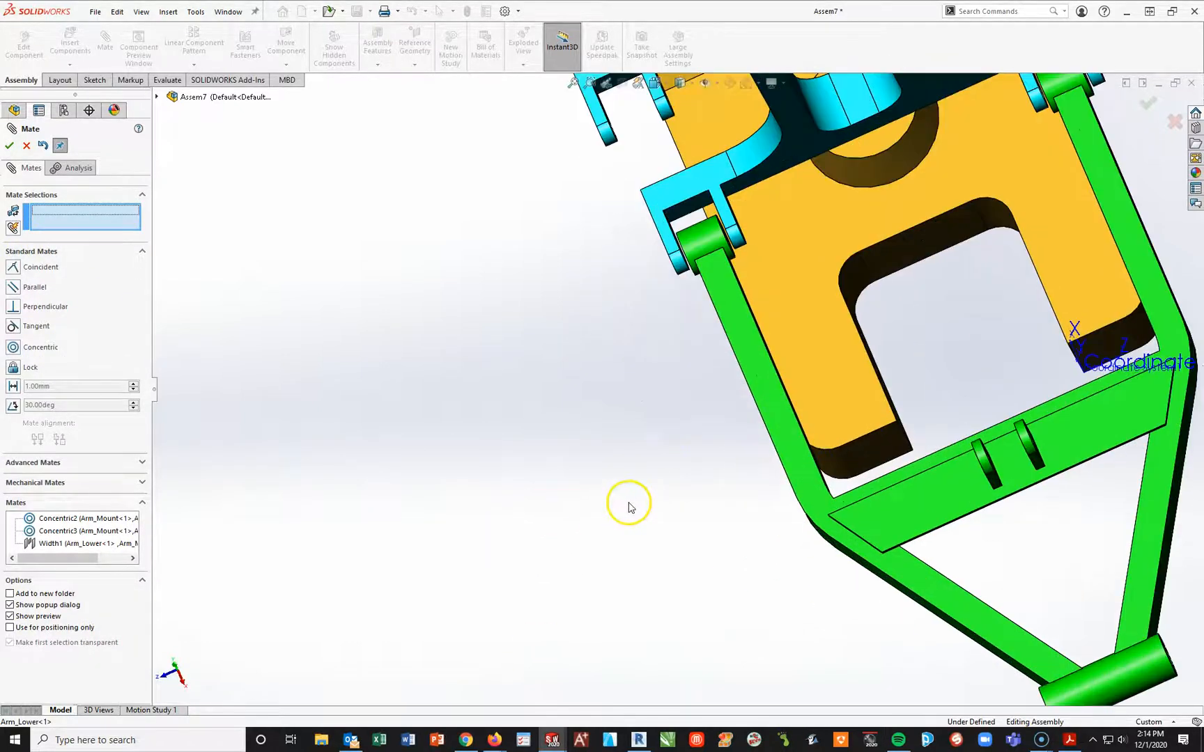
pyautogui.click(758, 361)
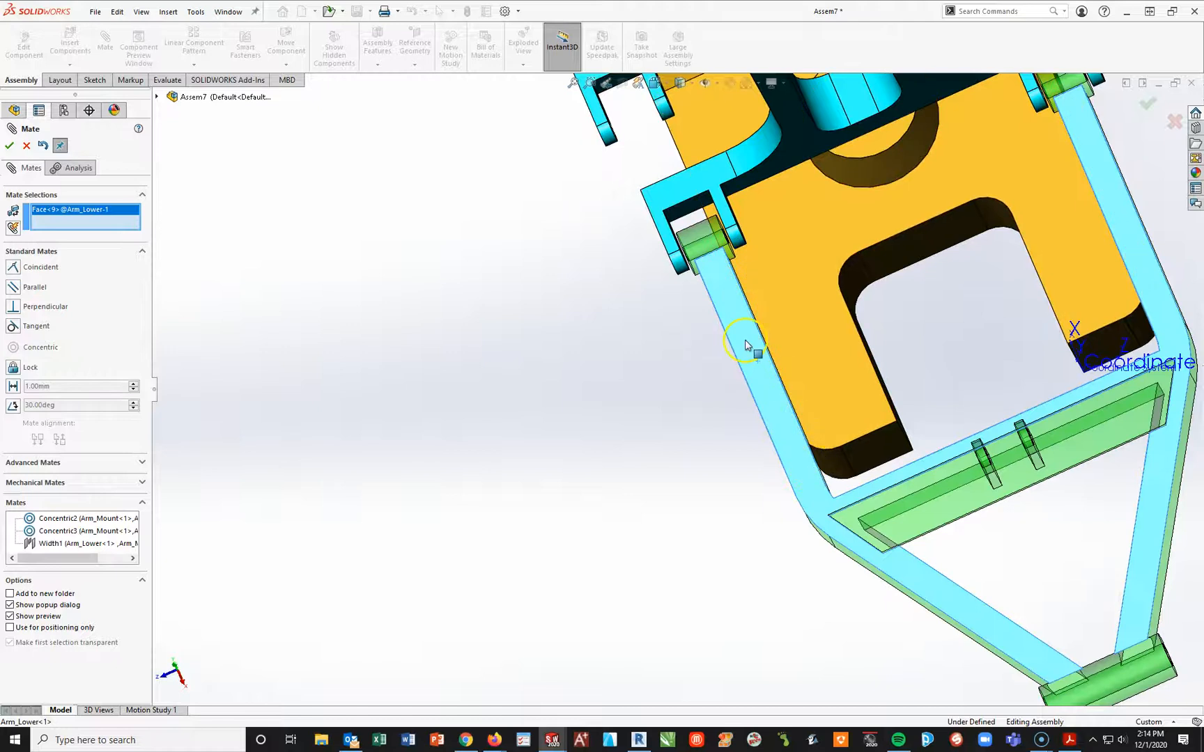
pyautogui.click(801, 274)
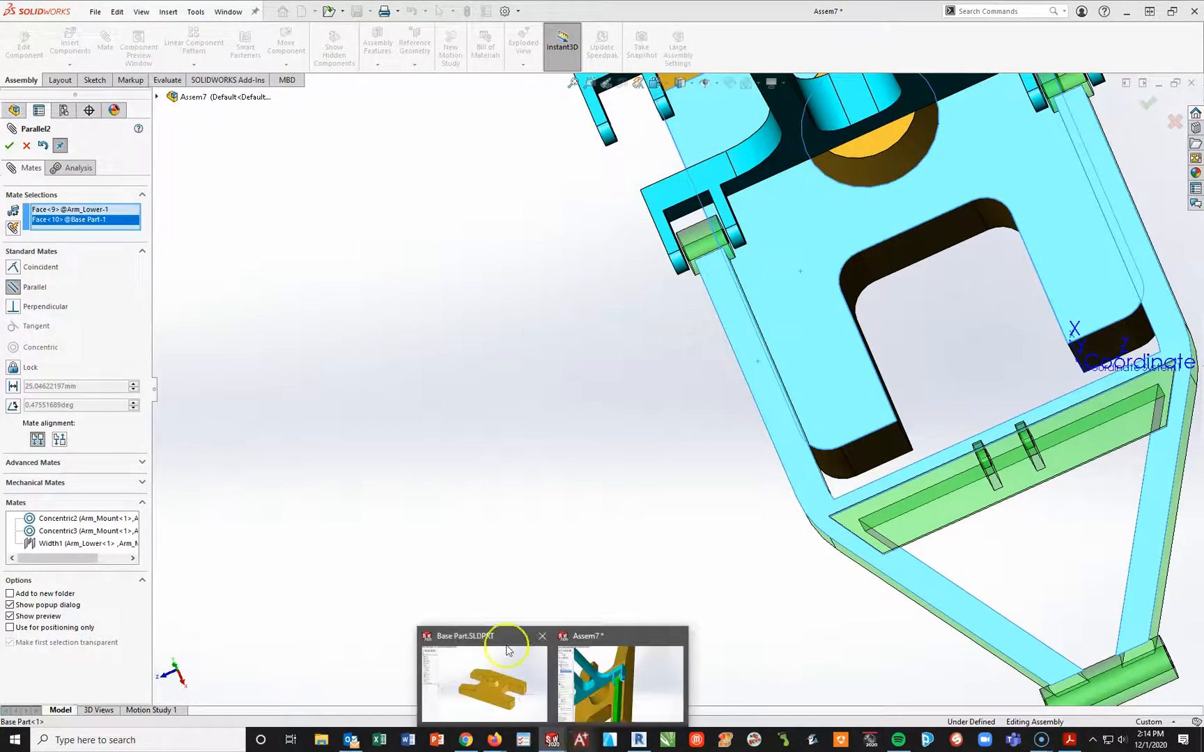
pyautogui.click(9, 146)
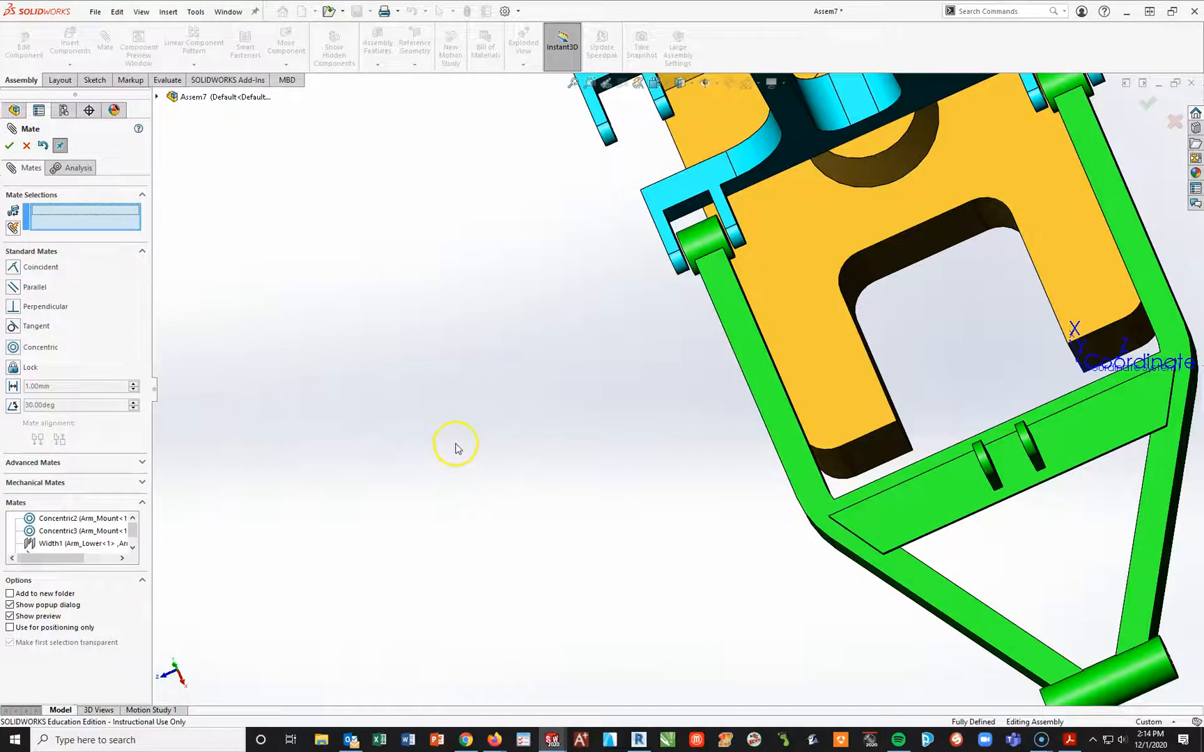
pyautogui.press('space')
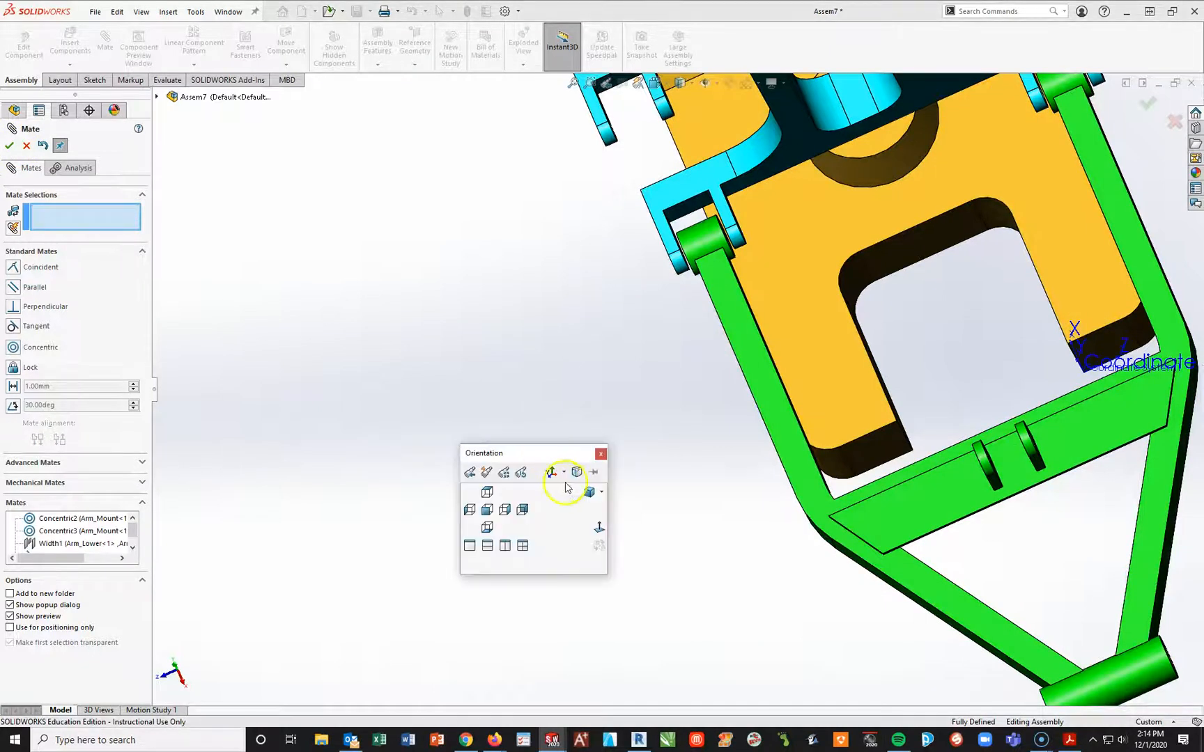
pyautogui.click(589, 491)
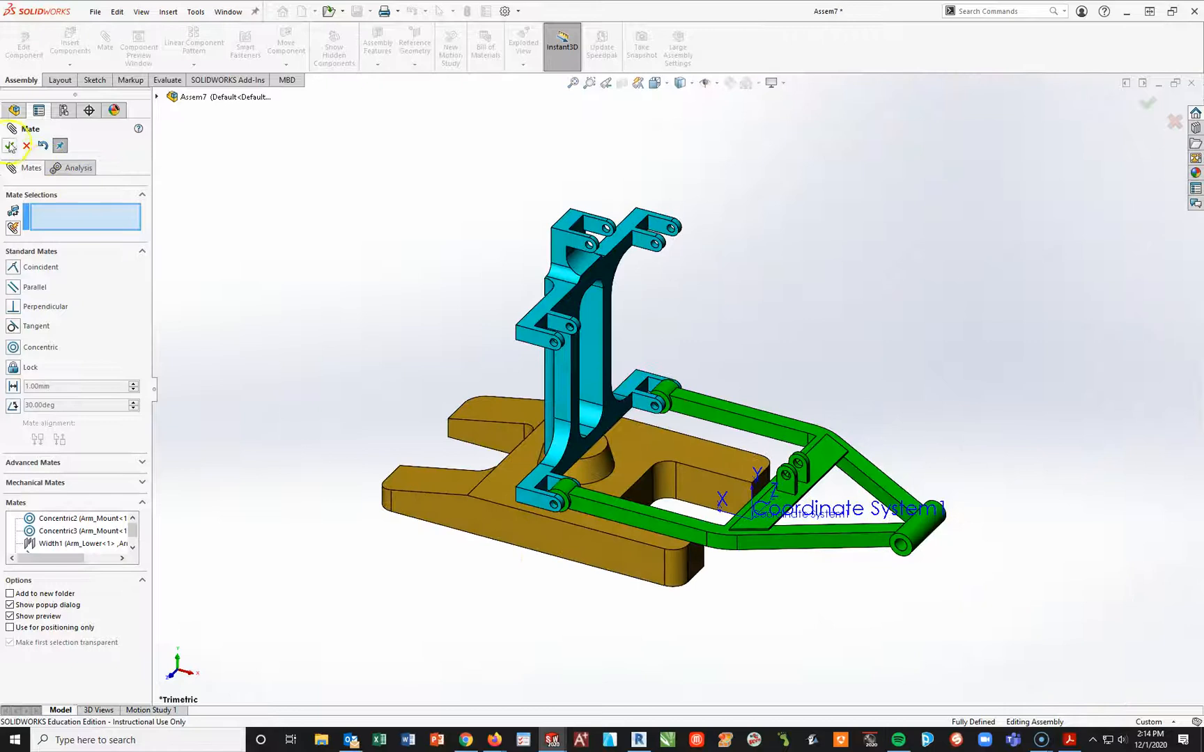
pyautogui.click(9, 146)
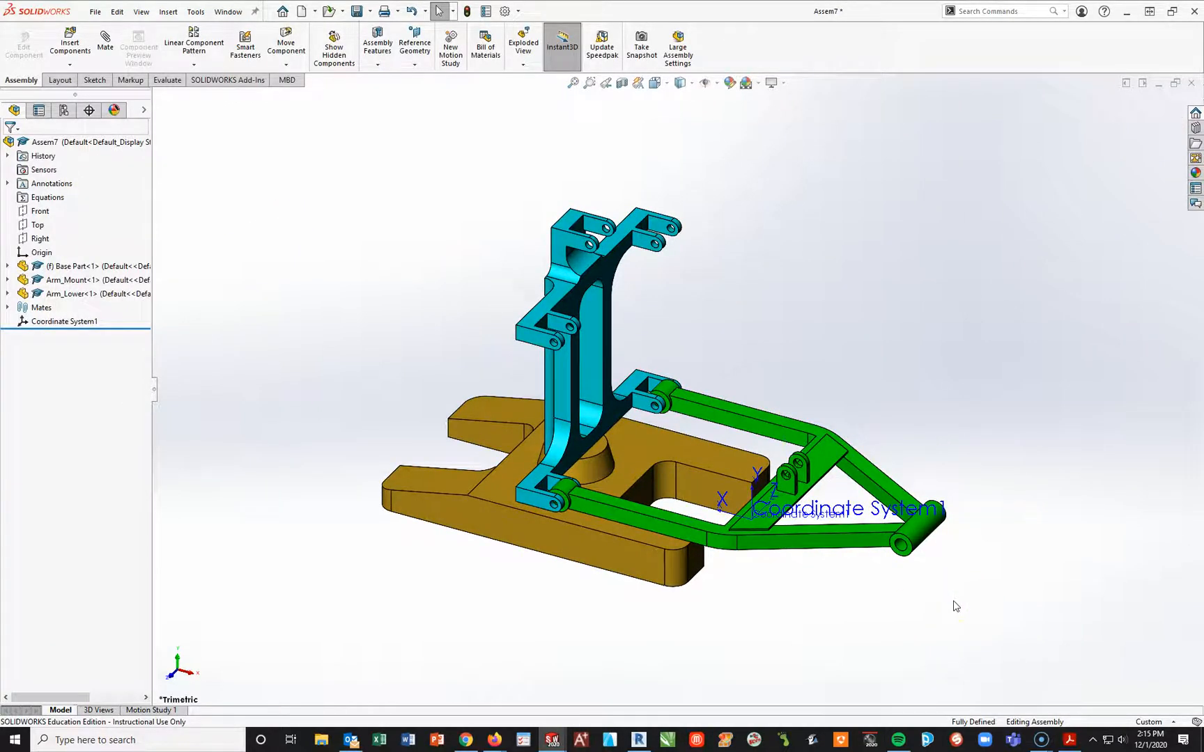
# Examine the assembly's mass properties and the coordinate systems available for reporting its center of mass, then close the results.
pyautogui.click(167, 79)
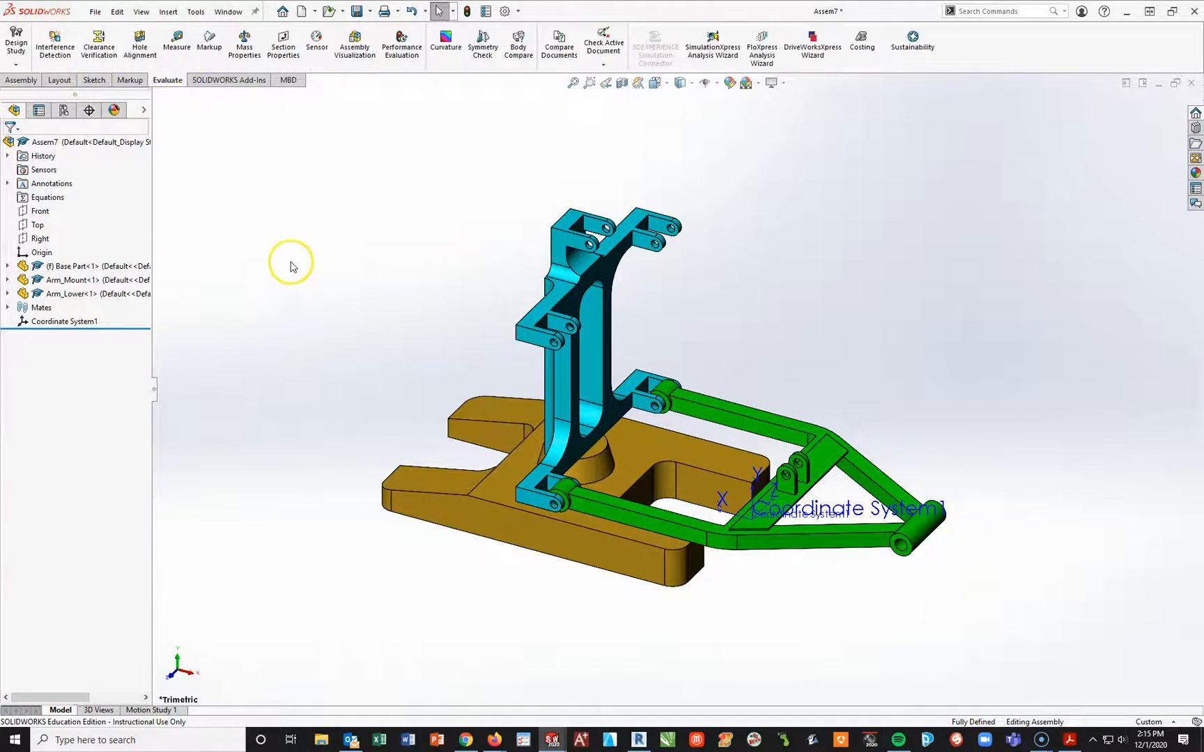
pyautogui.click(245, 43)
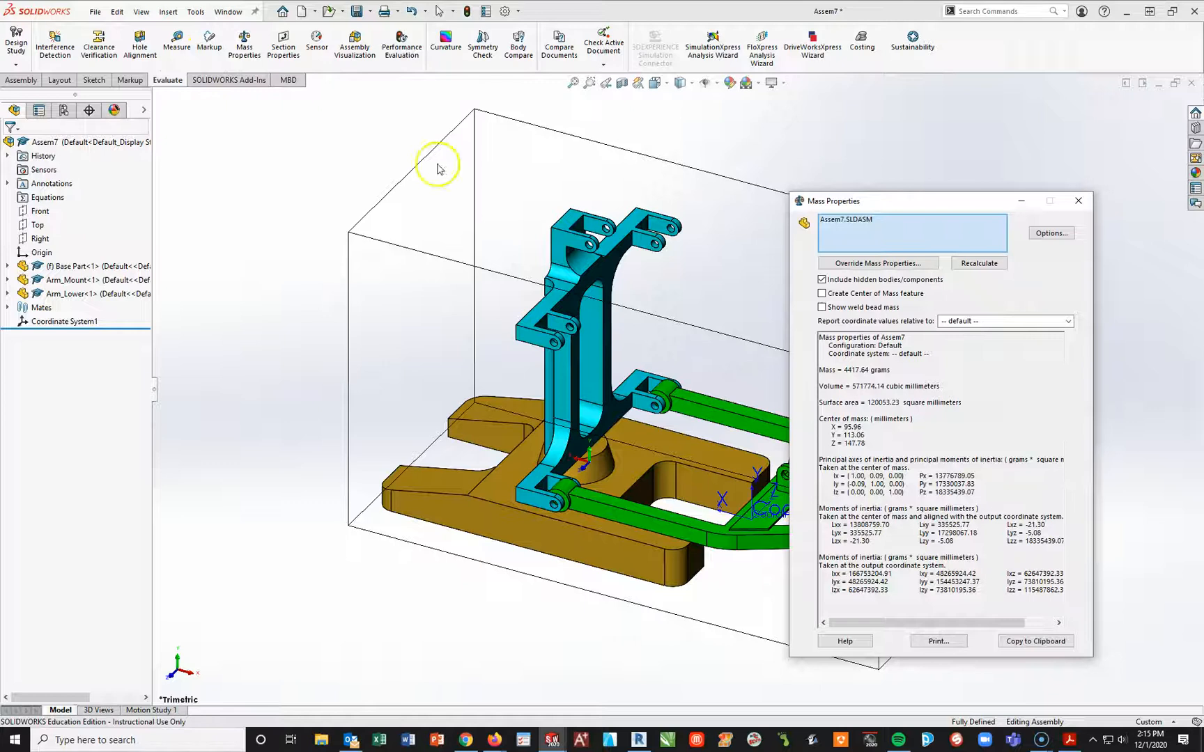
pyautogui.click(1068, 321)
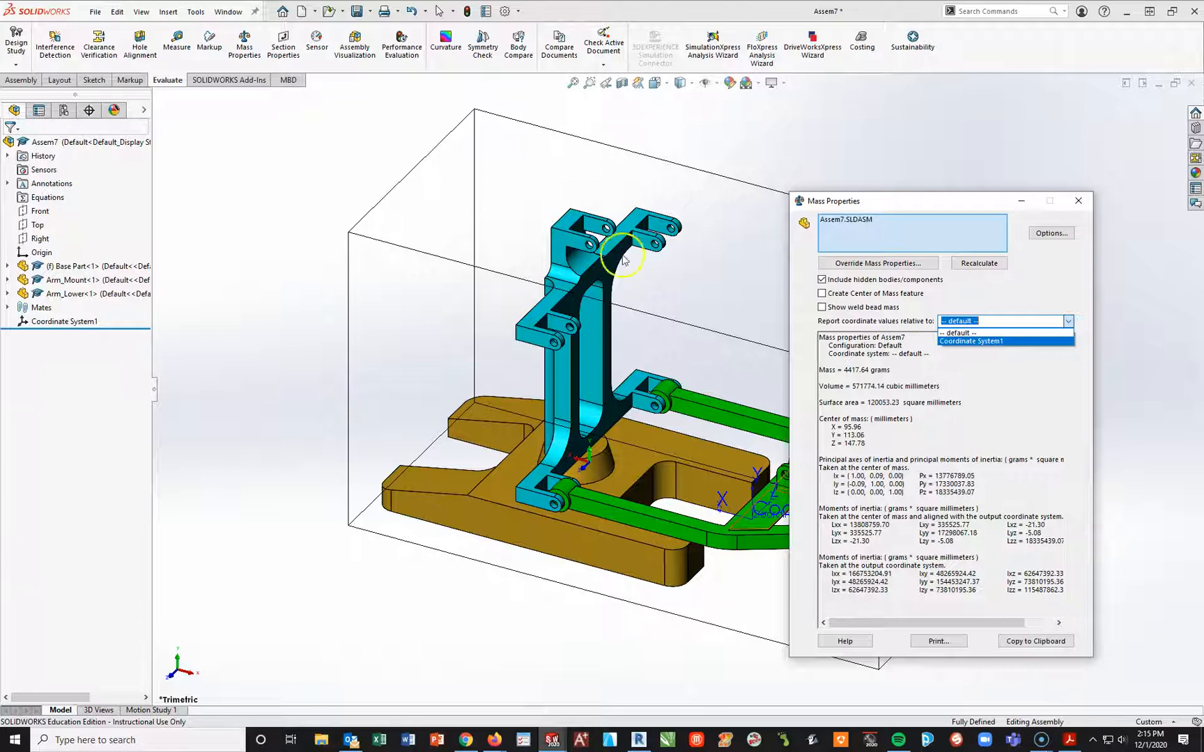
pyautogui.click(293, 379)
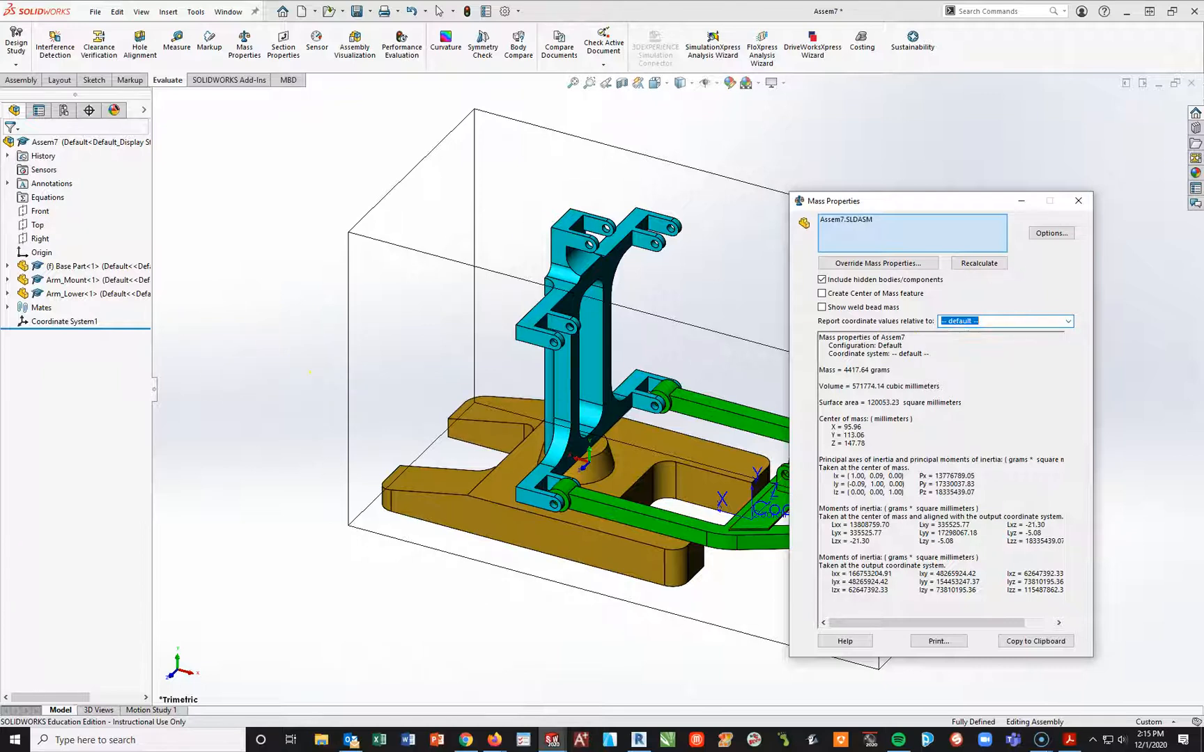
pyautogui.click(1078, 201)
# Switch to the exam PDF, review the center of mass question and Question 5's collision detection instructions, and return to the Assem7 assembly.
pyautogui.click(1068, 739)
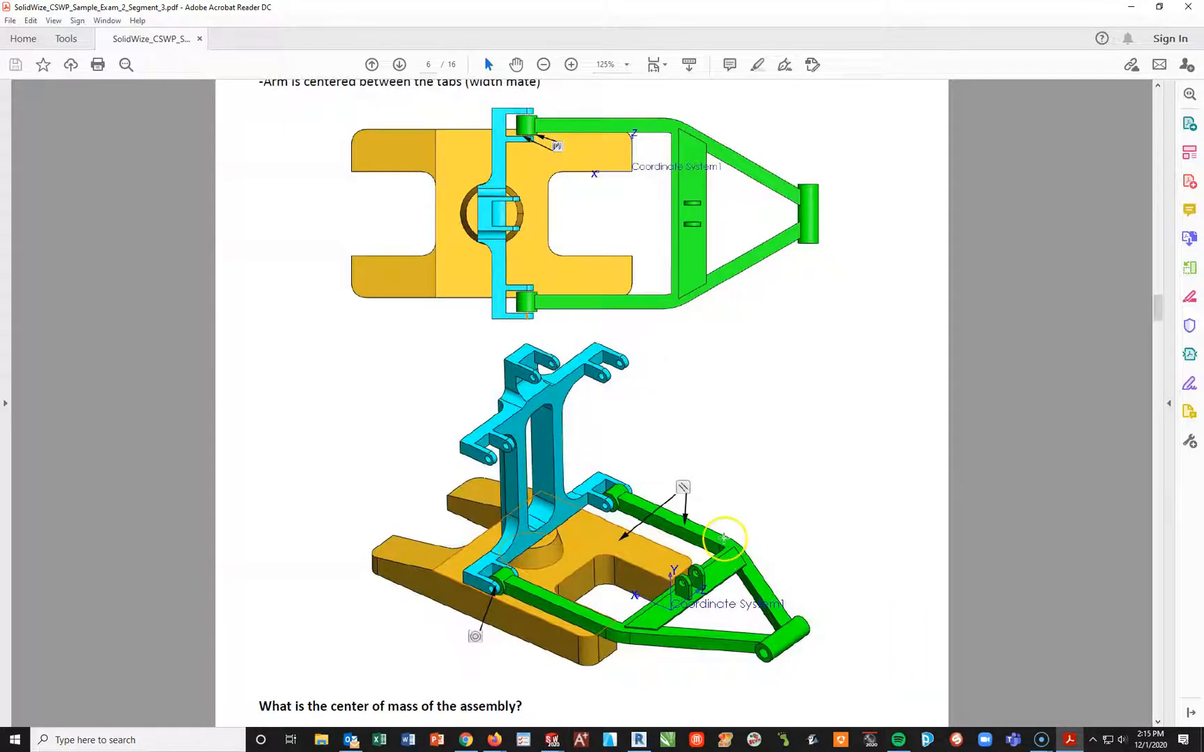
pyautogui.scroll(-3, 704, 557)
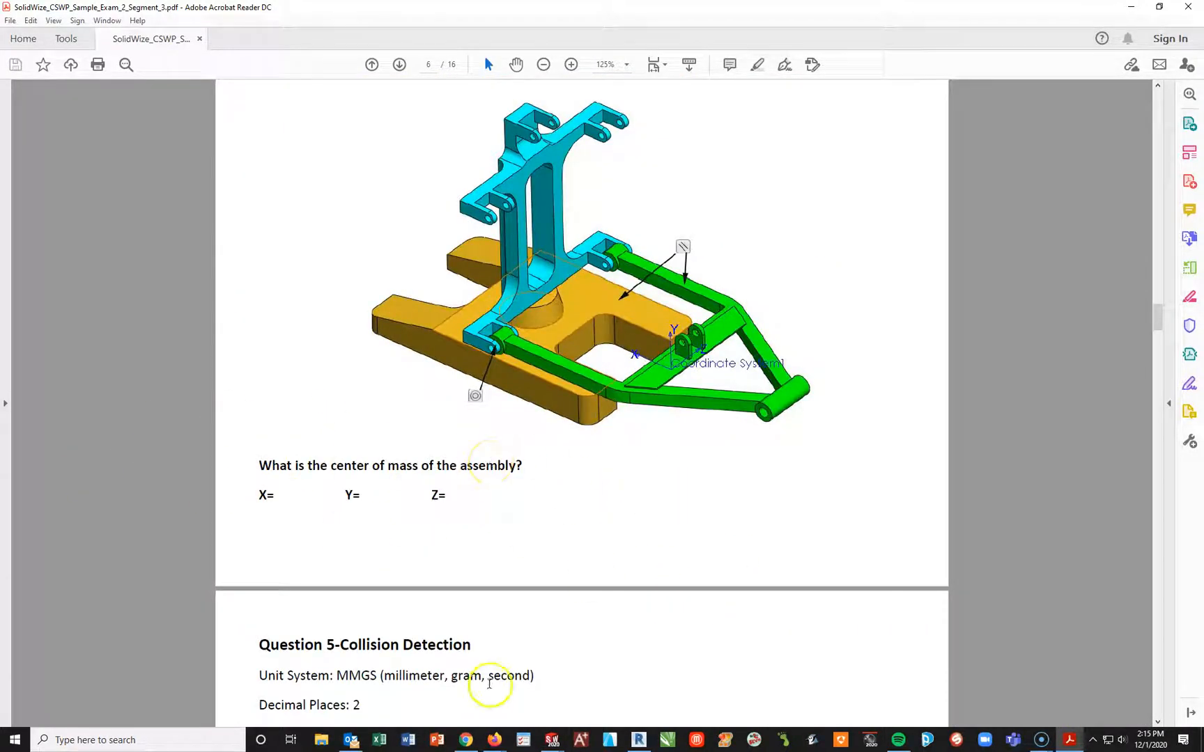
pyautogui.scroll(-6, 505, 423)
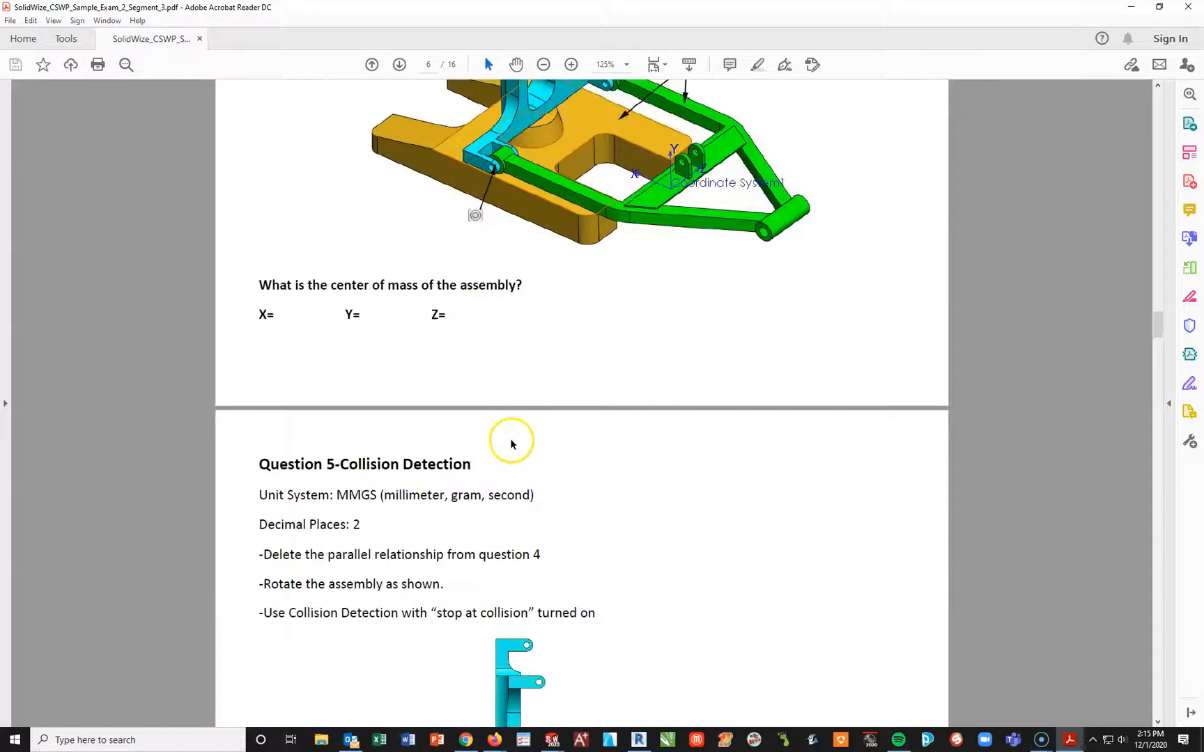
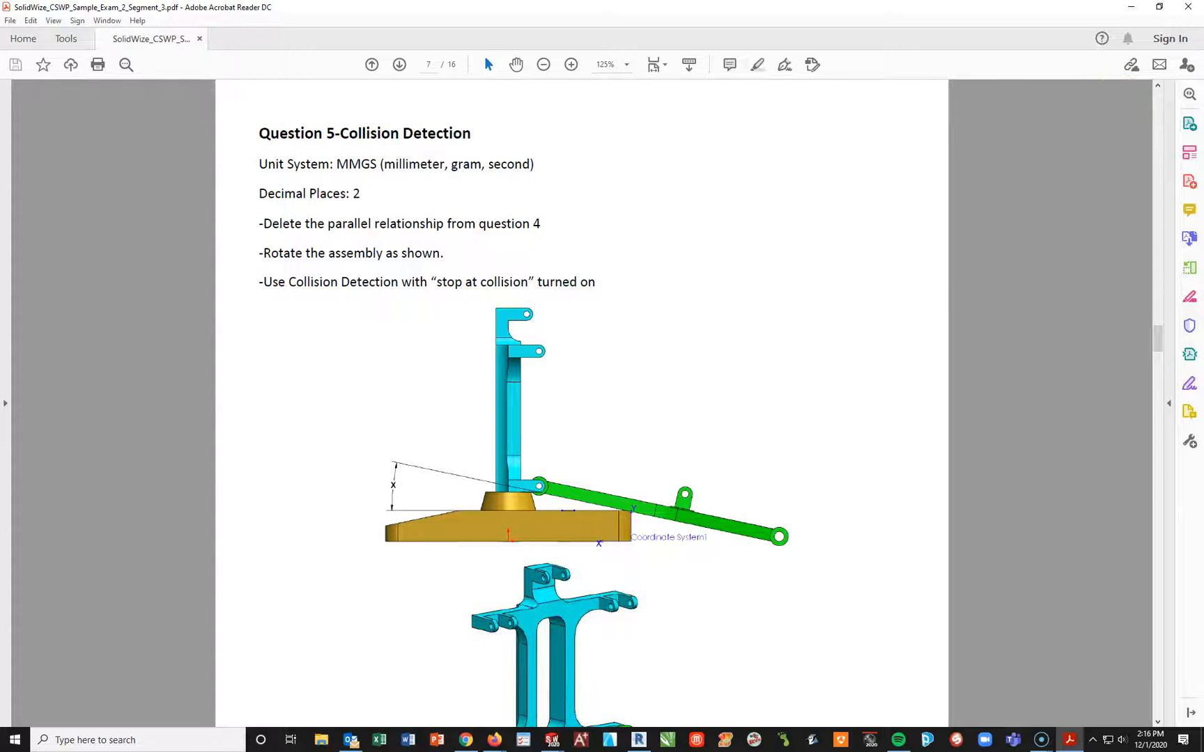
pyautogui.moveTo(552, 740)
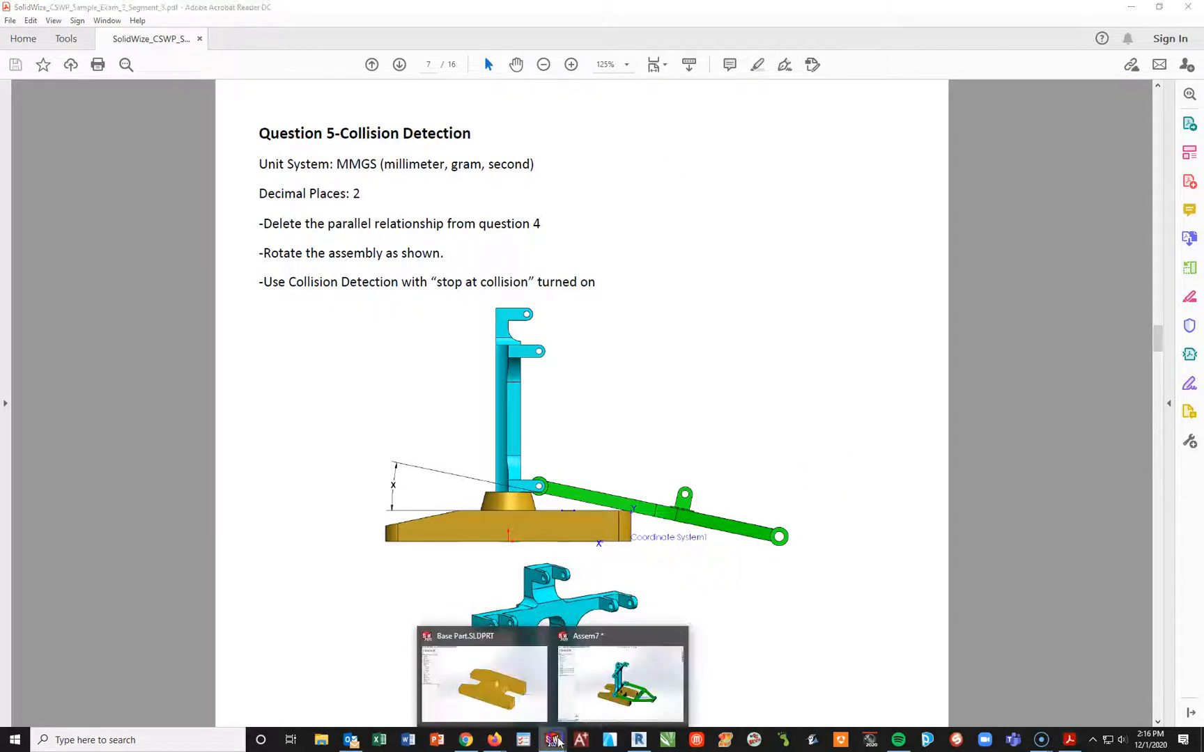
pyautogui.click(630, 686)
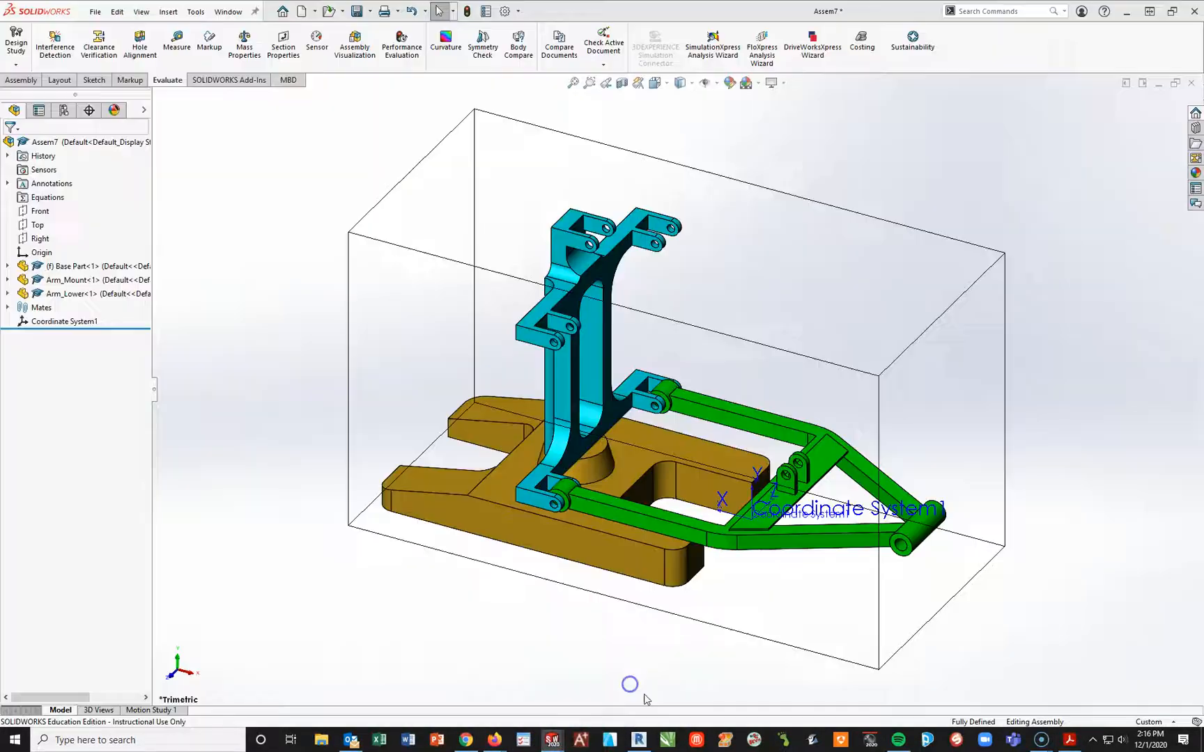
# Delete the parallel mate between the base part and Arm_Lower, and swing the arm upward clear of the base.
pyautogui.click(8, 307)
pyautogui.click(71, 411)
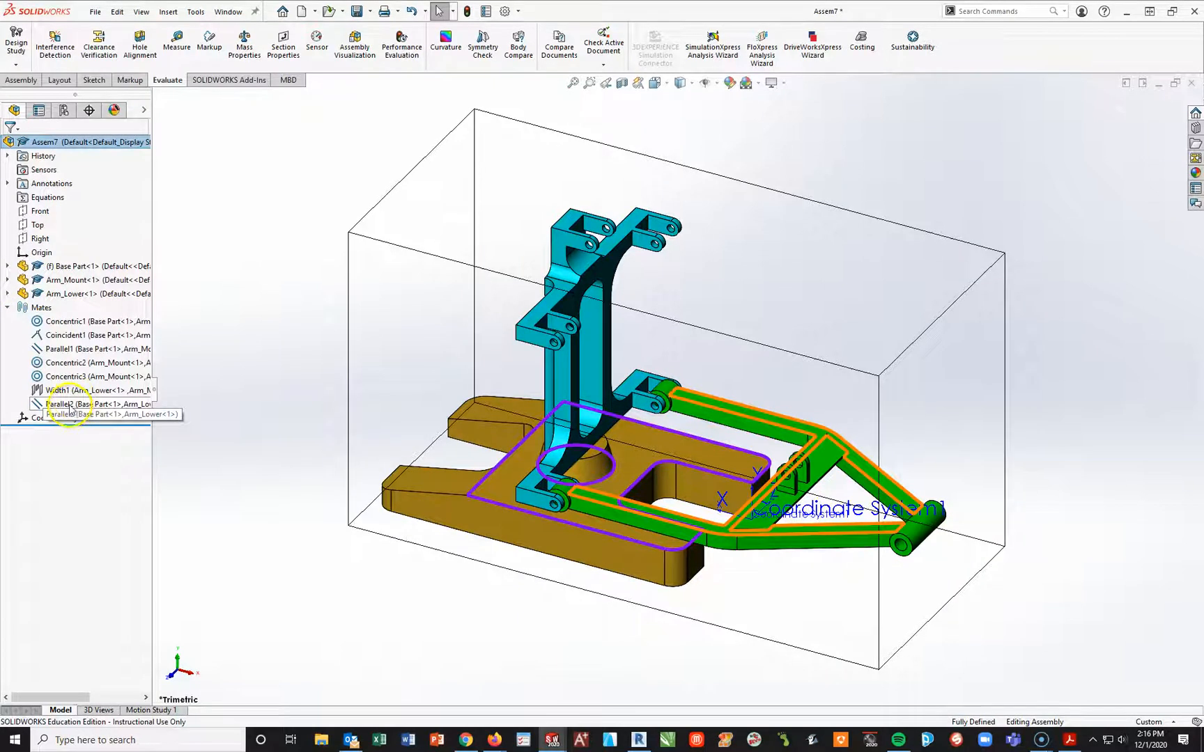
pyautogui.click(70, 408)
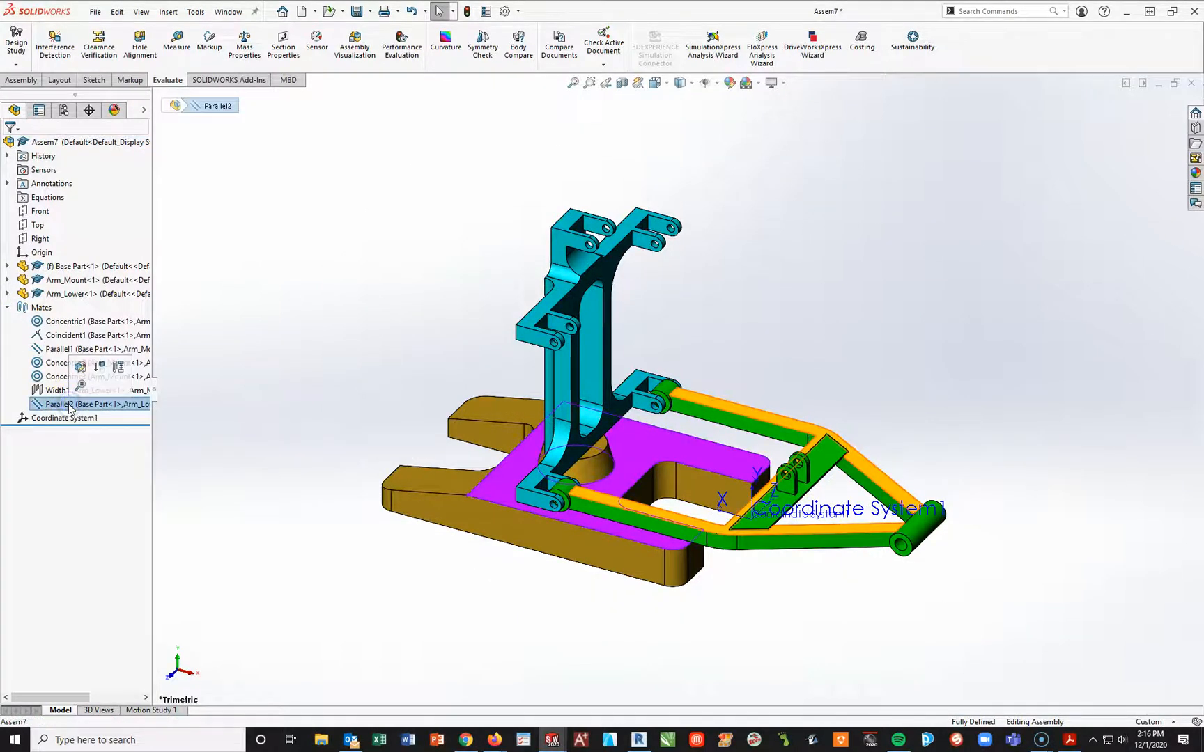
pyautogui.rightClick(70, 408)
pyautogui.click(85, 457)
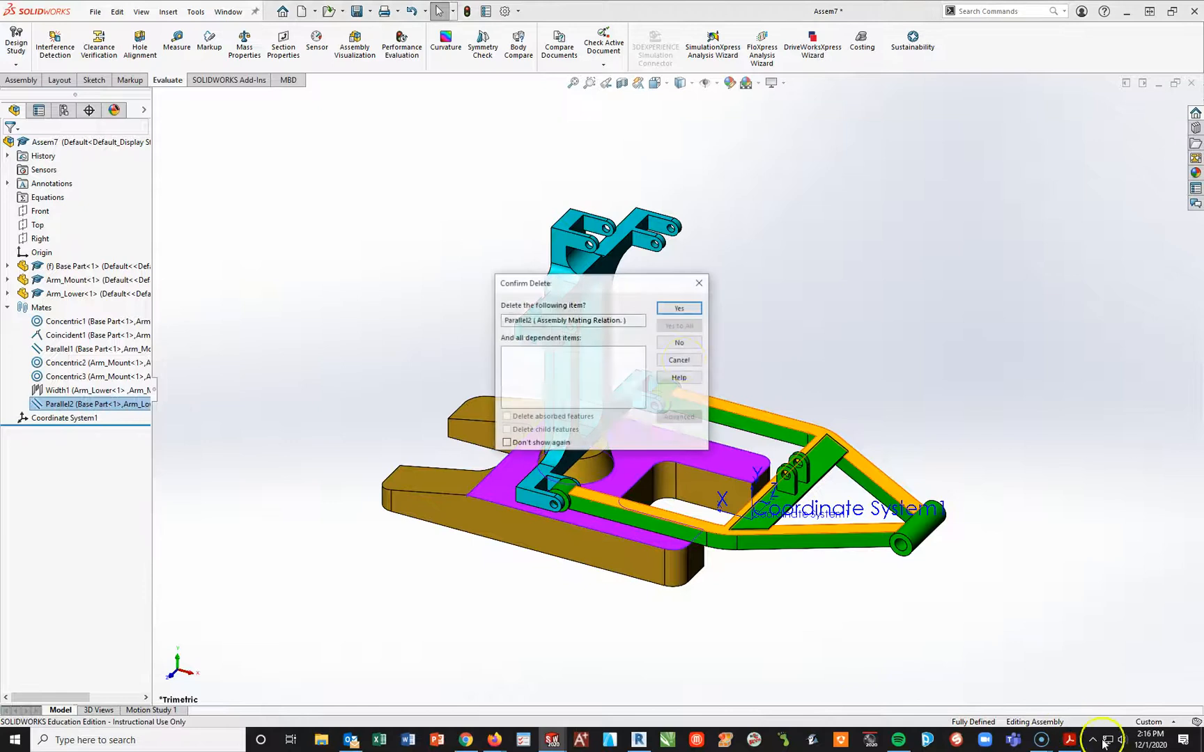
pyautogui.click(686, 308)
pyautogui.moveTo(909, 510); pyautogui.dragTo(843, 329)
pyautogui.click(838, 594)
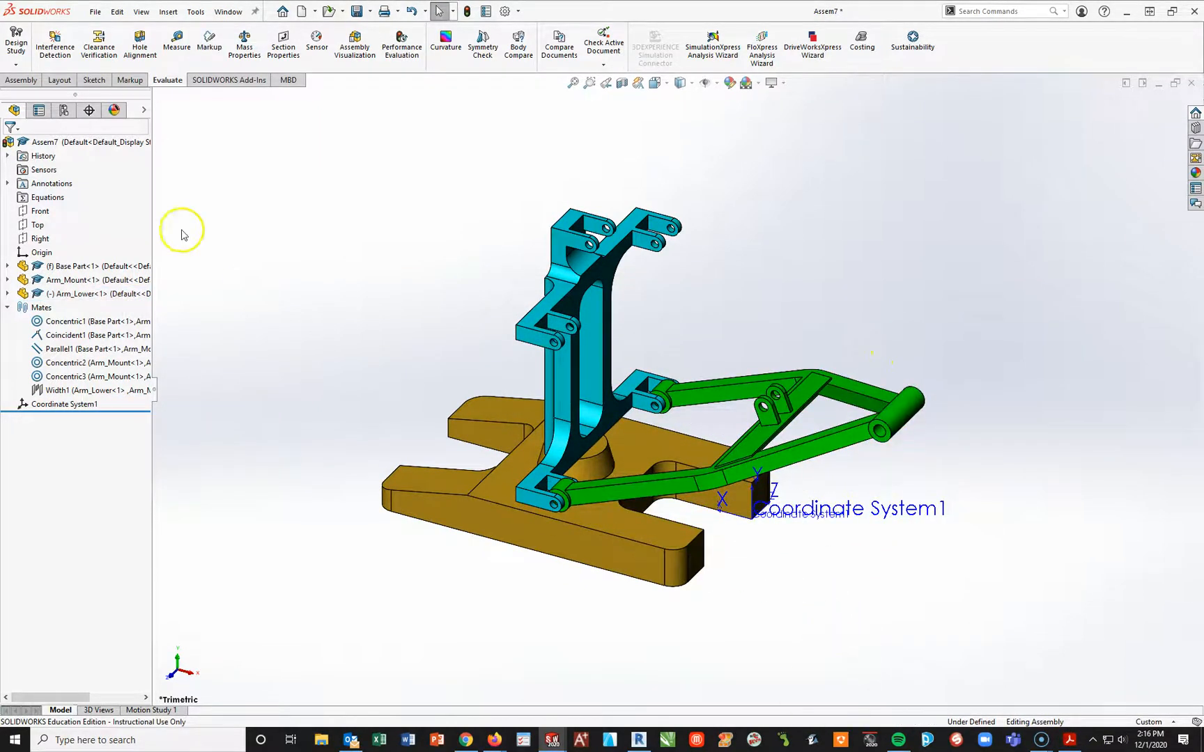
# Move Arm_Lower down onto the base using collision detection between all components with Stop at collision enabled, and accept the position.
pyautogui.click(20, 81)
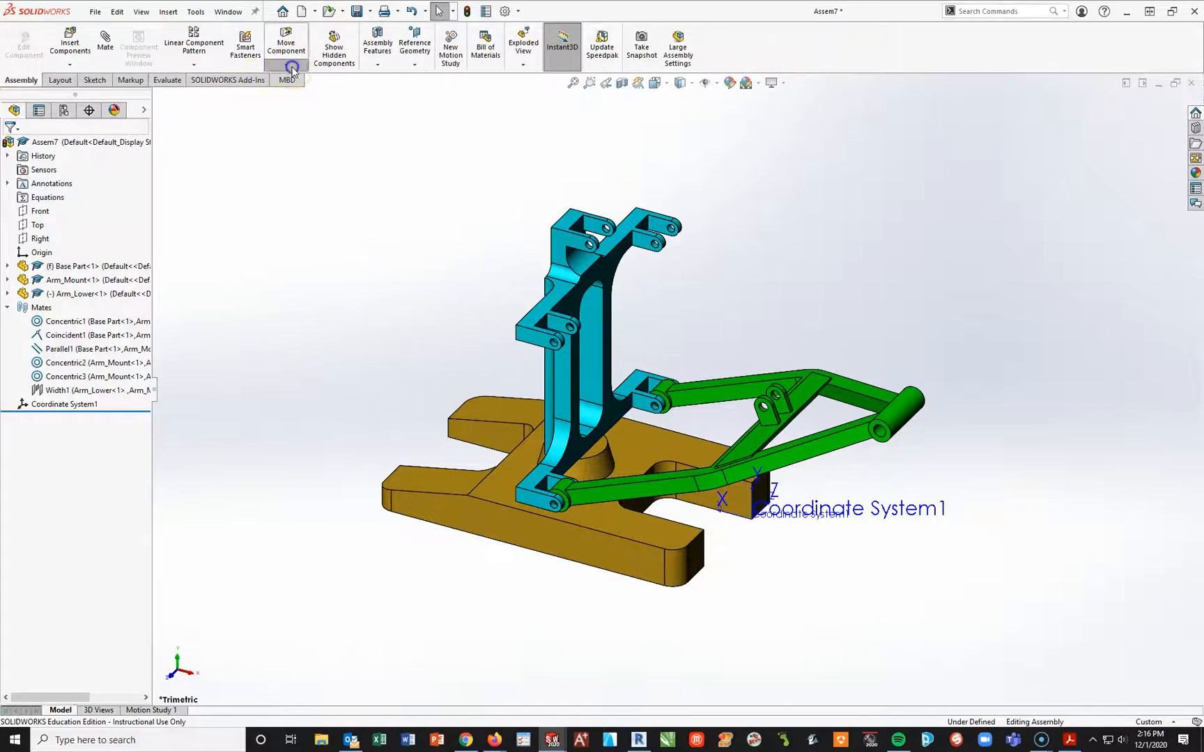
pyautogui.click(287, 66)
pyautogui.click(291, 39)
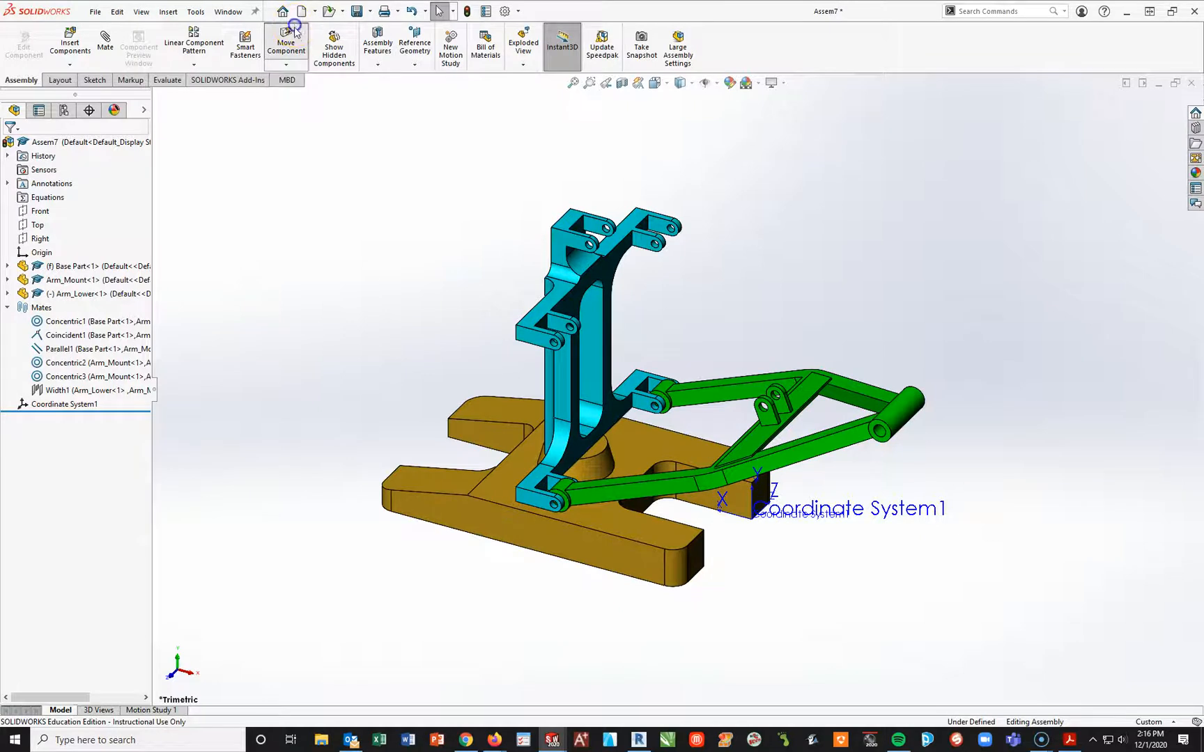
pyautogui.click(299, 32)
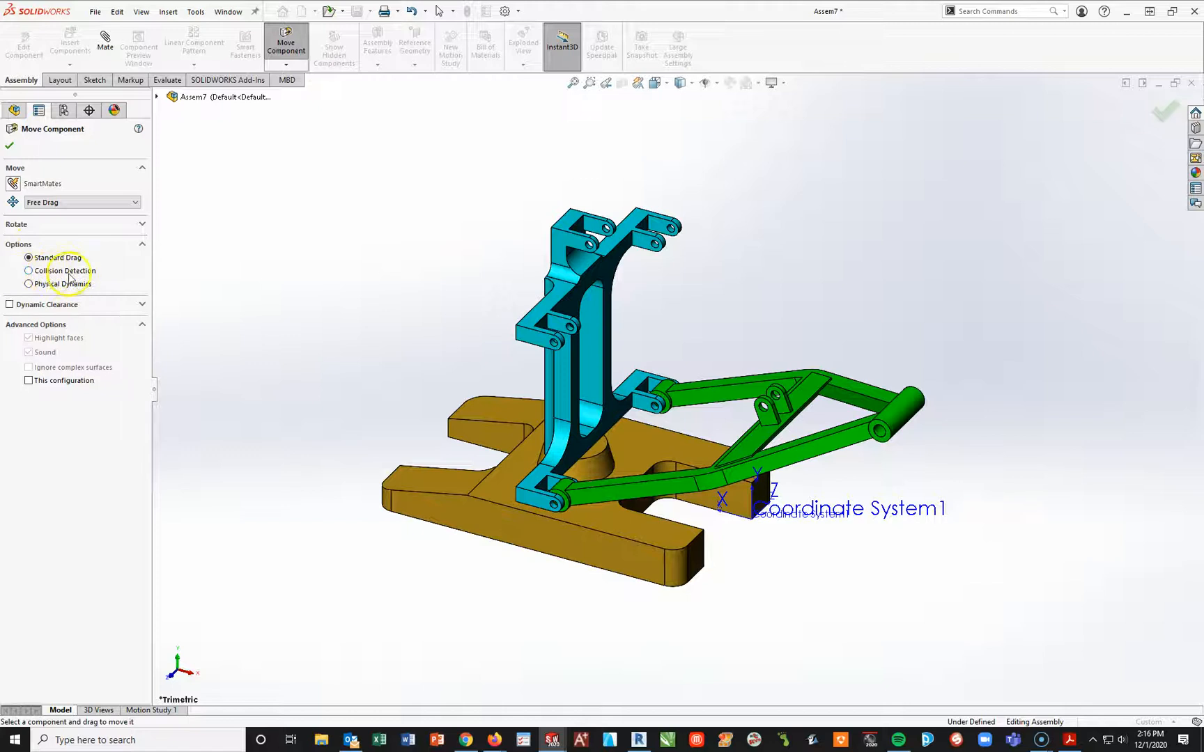
pyautogui.click(29, 271)
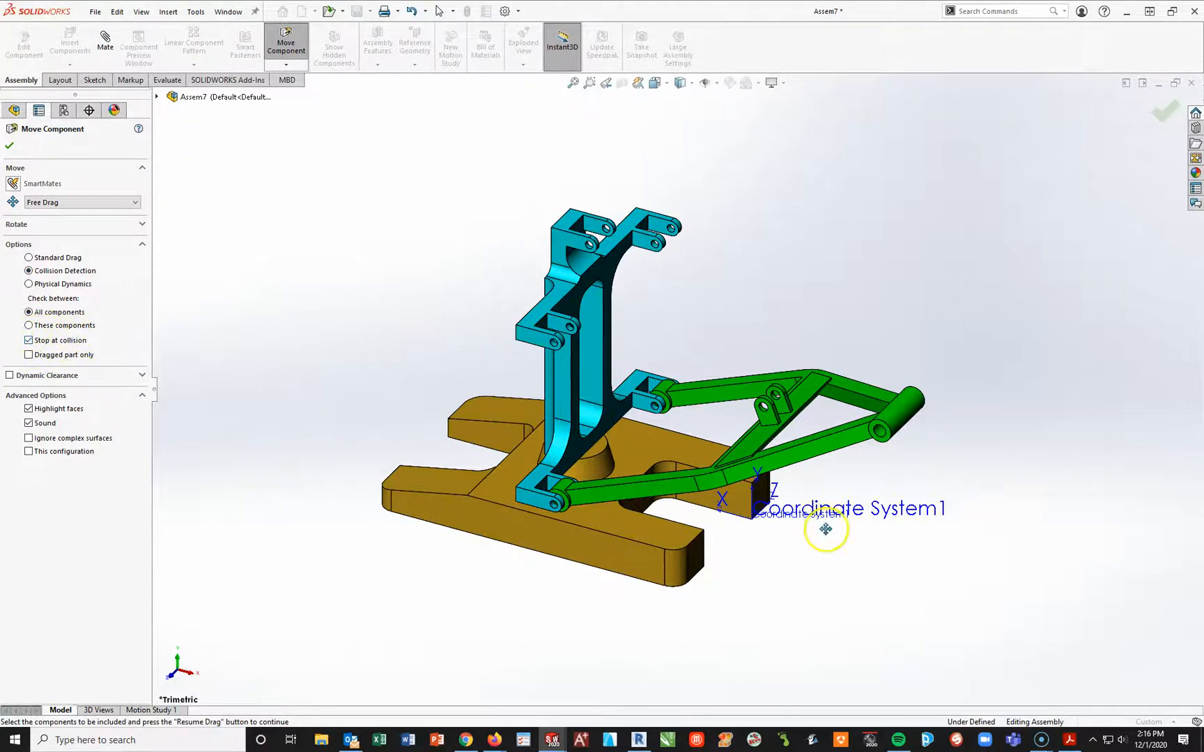
pyautogui.moveTo(834, 524); pyautogui.dragTo(851, 489, button='middle')
pyautogui.moveTo(909, 395); pyautogui.dragTo(937, 705)
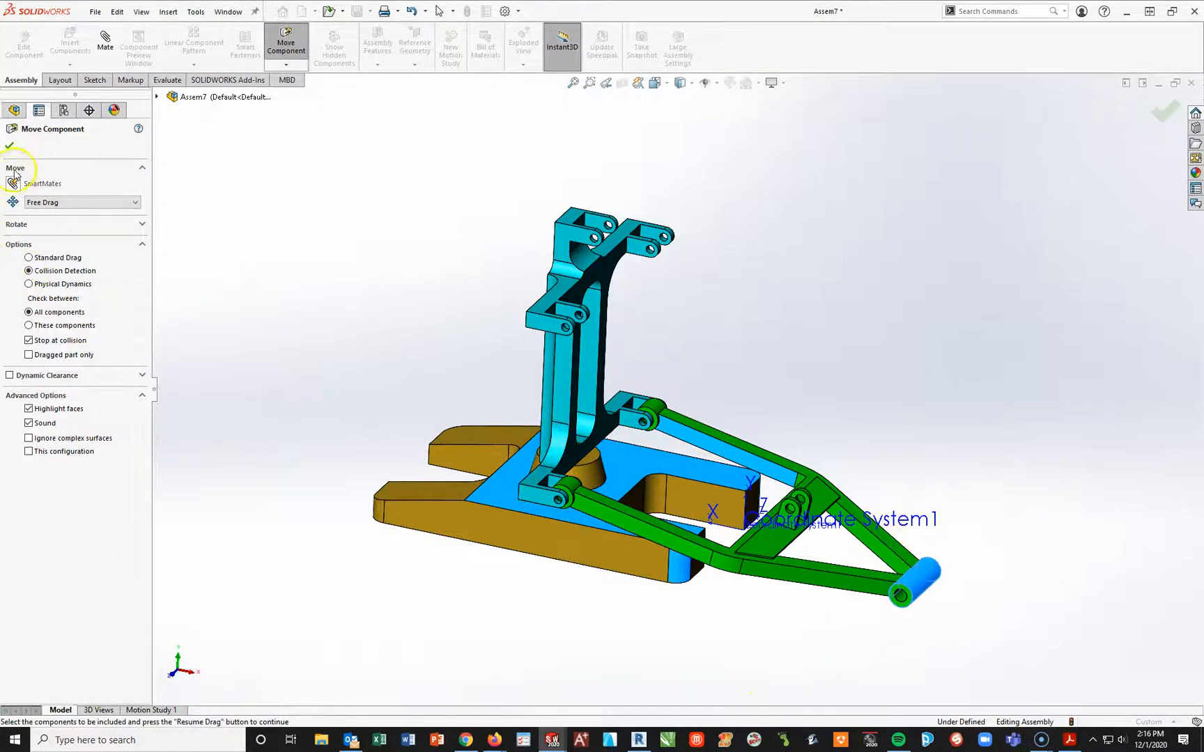
pyautogui.click(9, 146)
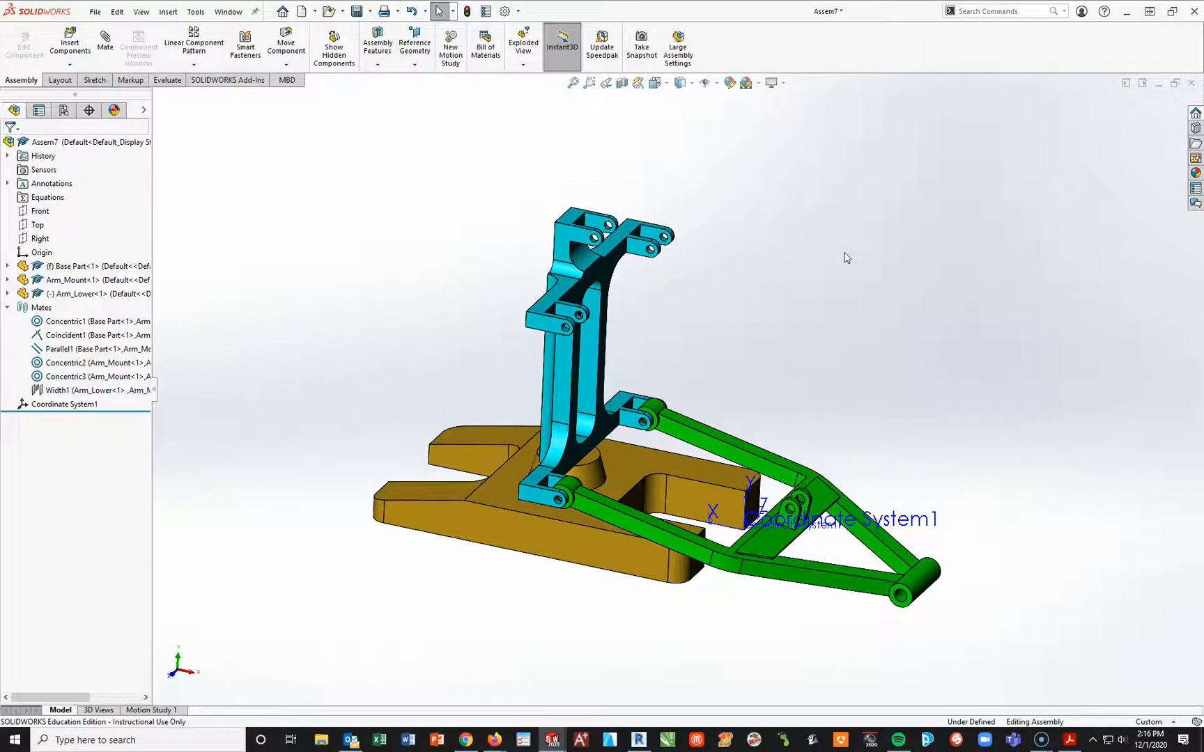
# In the front view, measure the angle between Arm_Lower's lower edge and the base's top edge.
pyautogui.press('space')
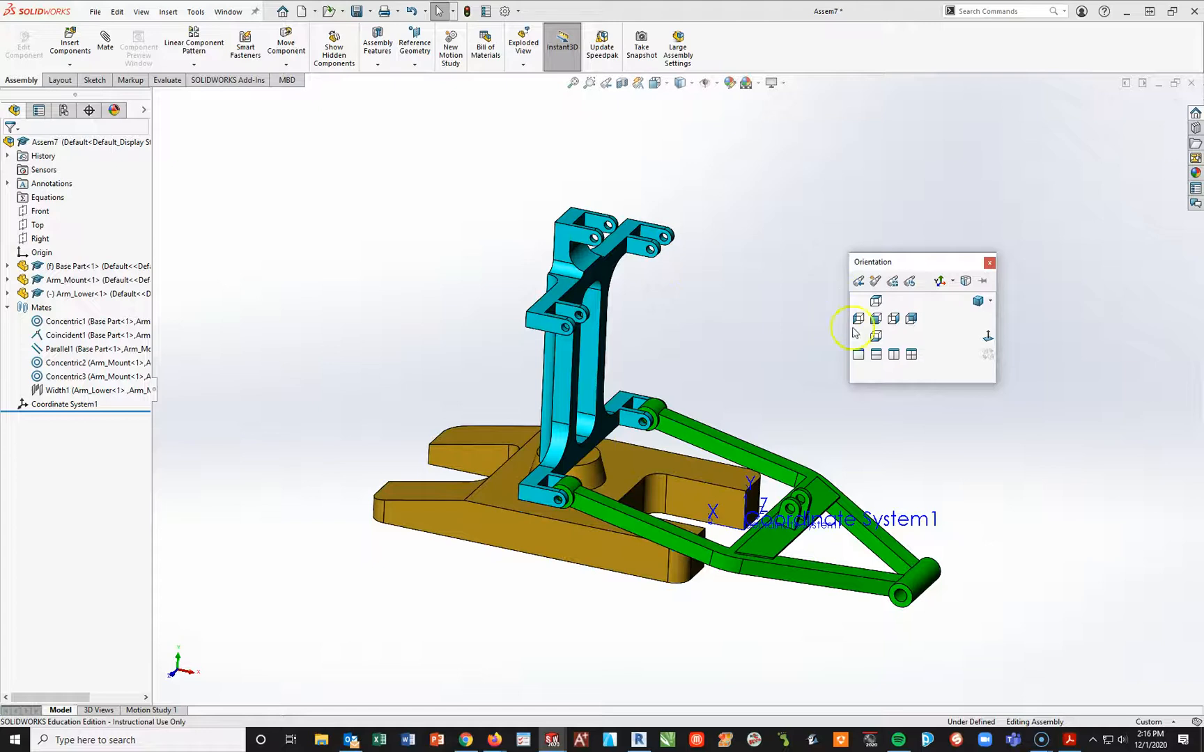
pyautogui.click(876, 318)
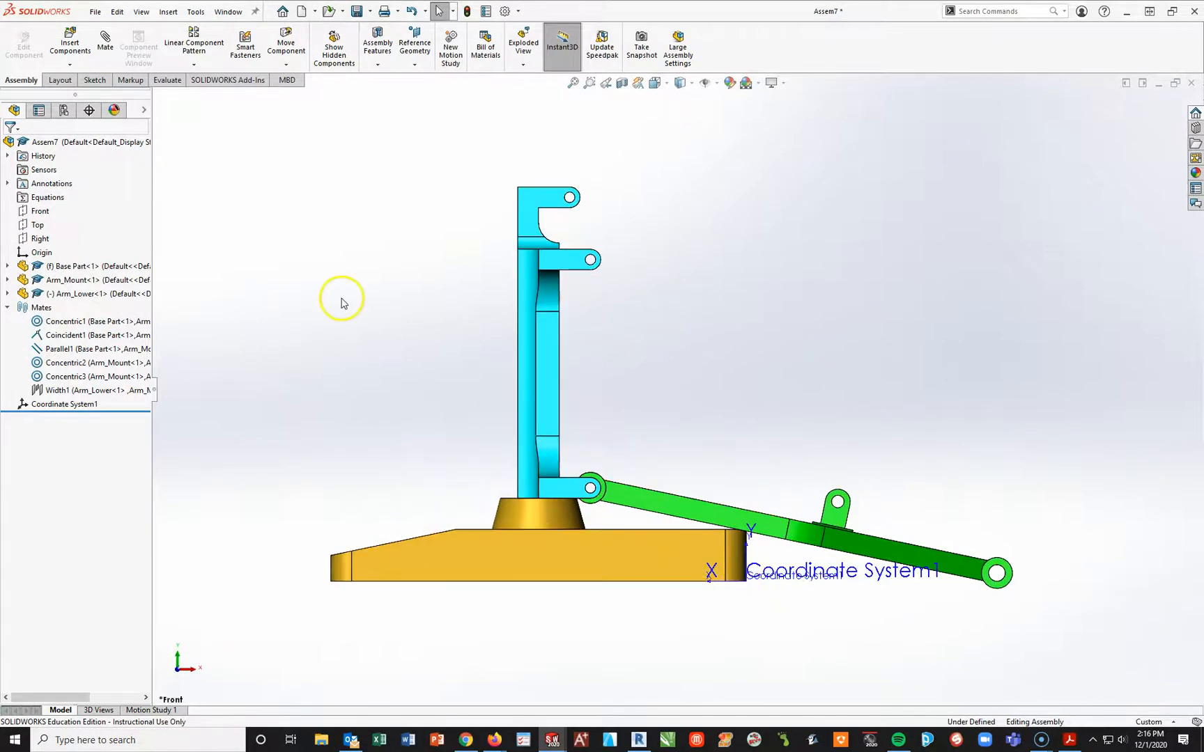
pyautogui.click(175, 80)
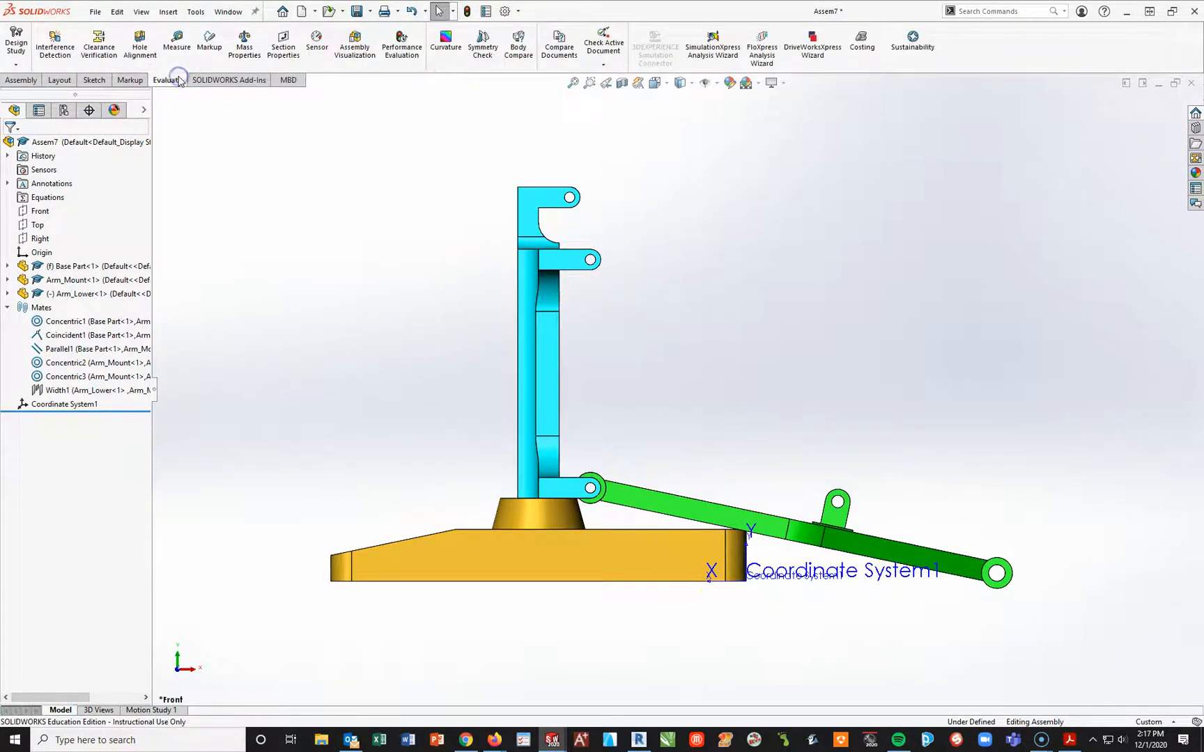
pyautogui.click(182, 43)
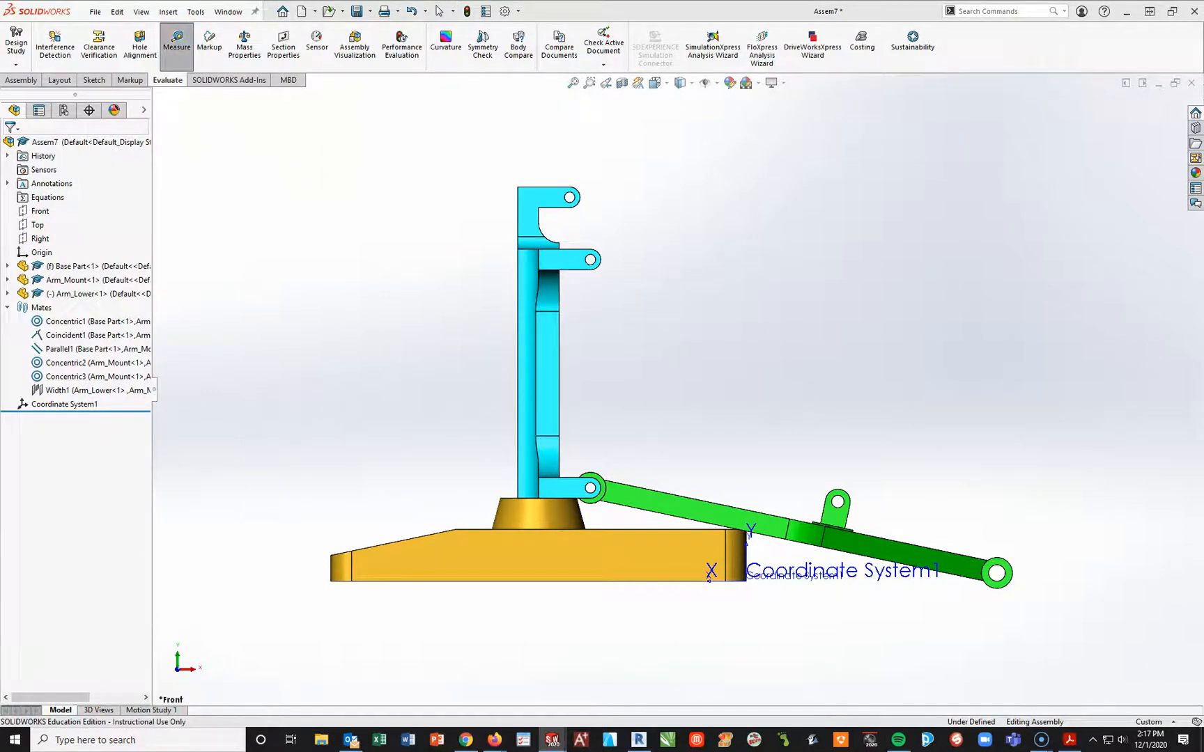
pyautogui.moveTo(882, 119); pyautogui.dragTo(799, 107)
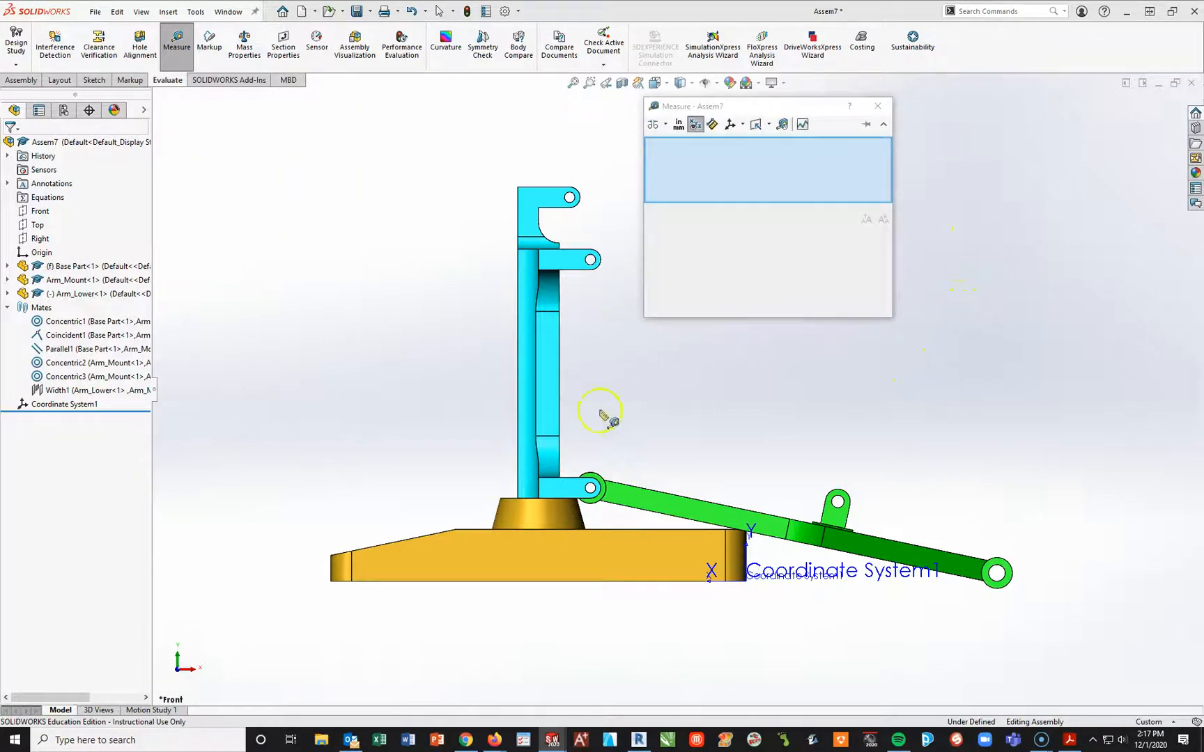
pyautogui.click(638, 513)
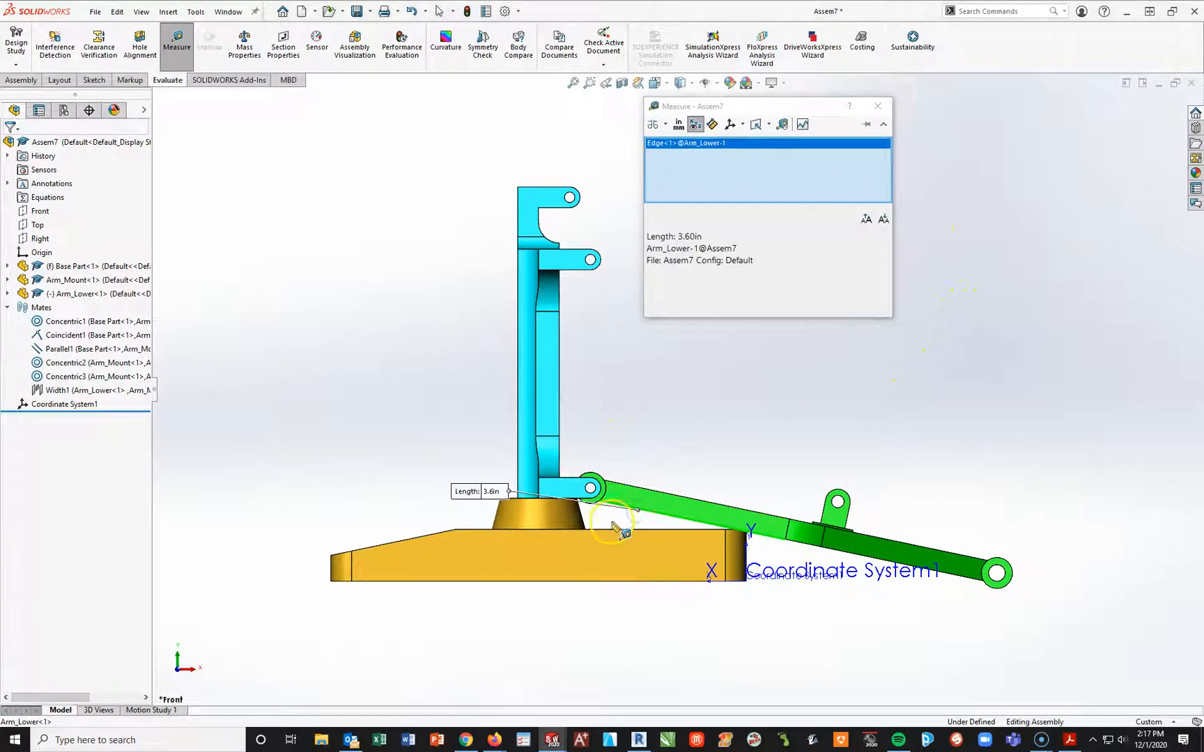
pyautogui.click(619, 530)
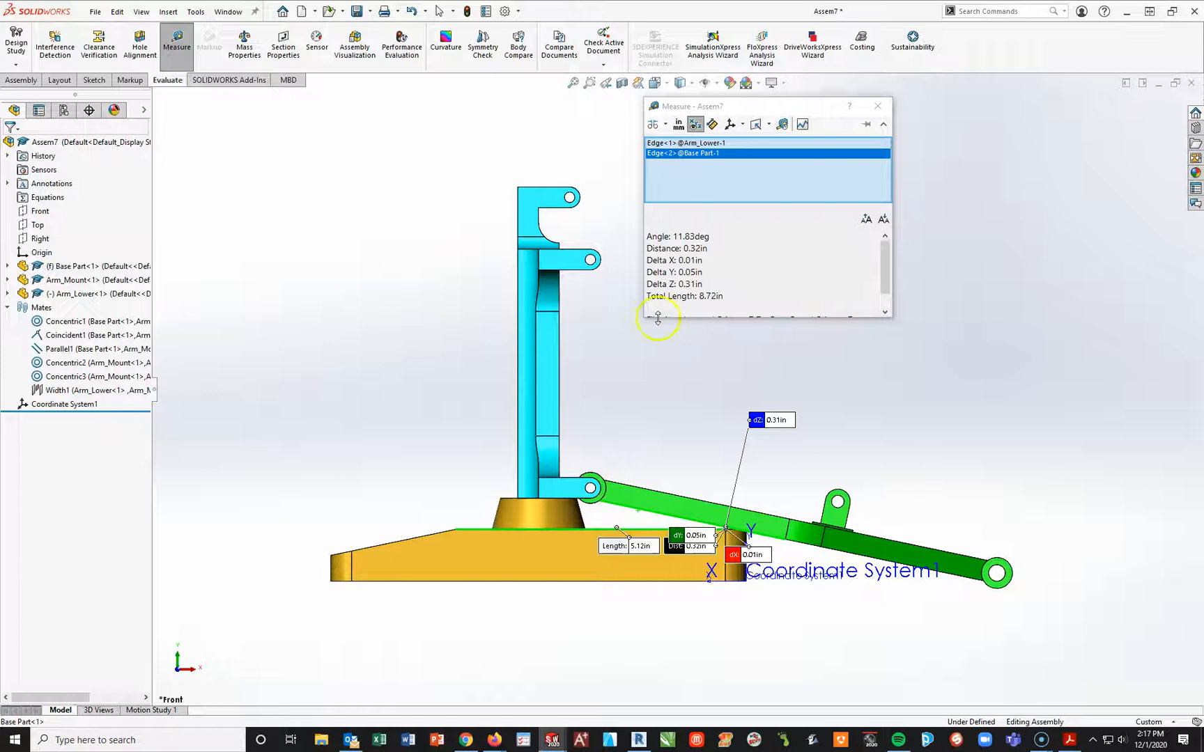
# Examine the angle and distance readings for the two measured edges, then close the measurement.
pyautogui.moveTo(671, 237); pyautogui.dragTo(711, 237)
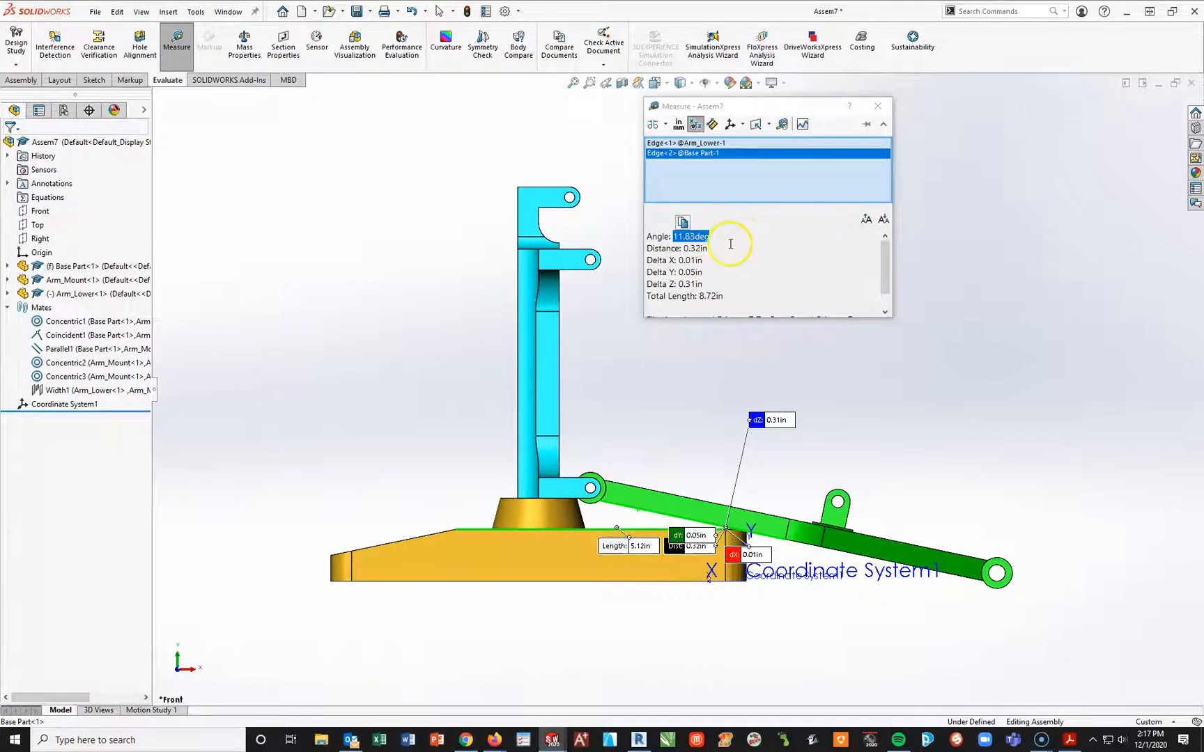
pyautogui.click(730, 243)
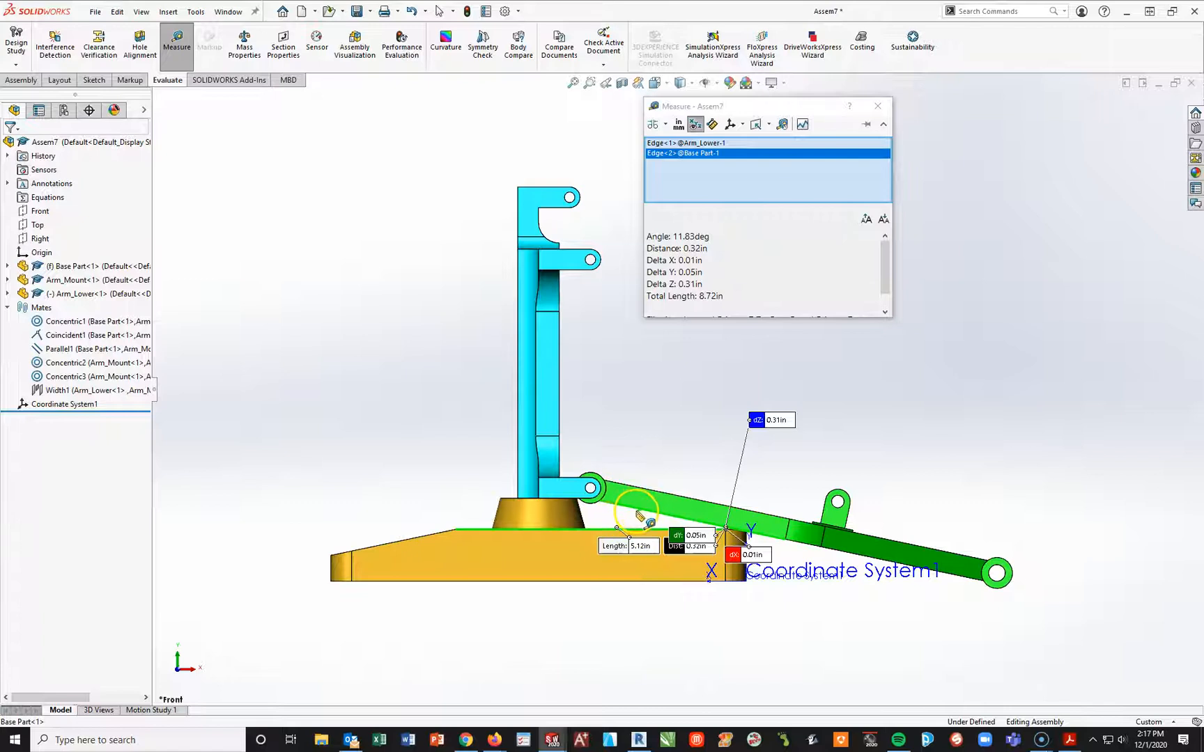
pyautogui.moveTo(682, 249); pyautogui.dragTo(707, 249)
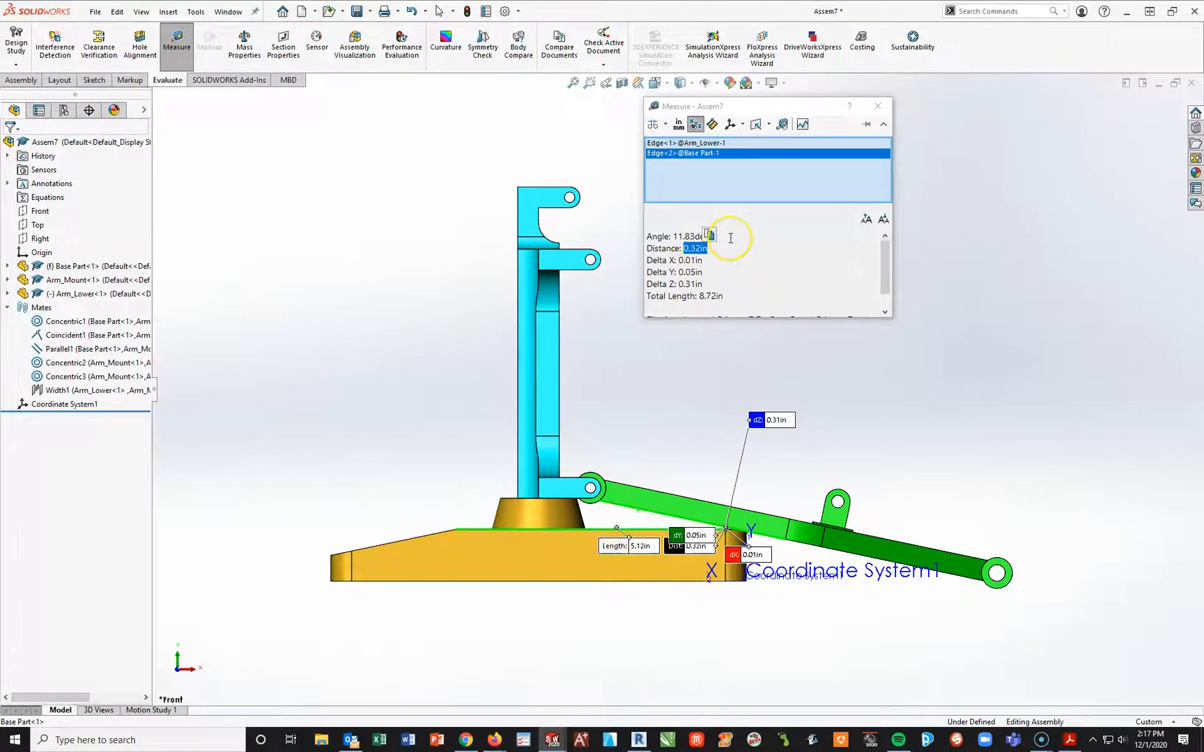
pyautogui.click(730, 238)
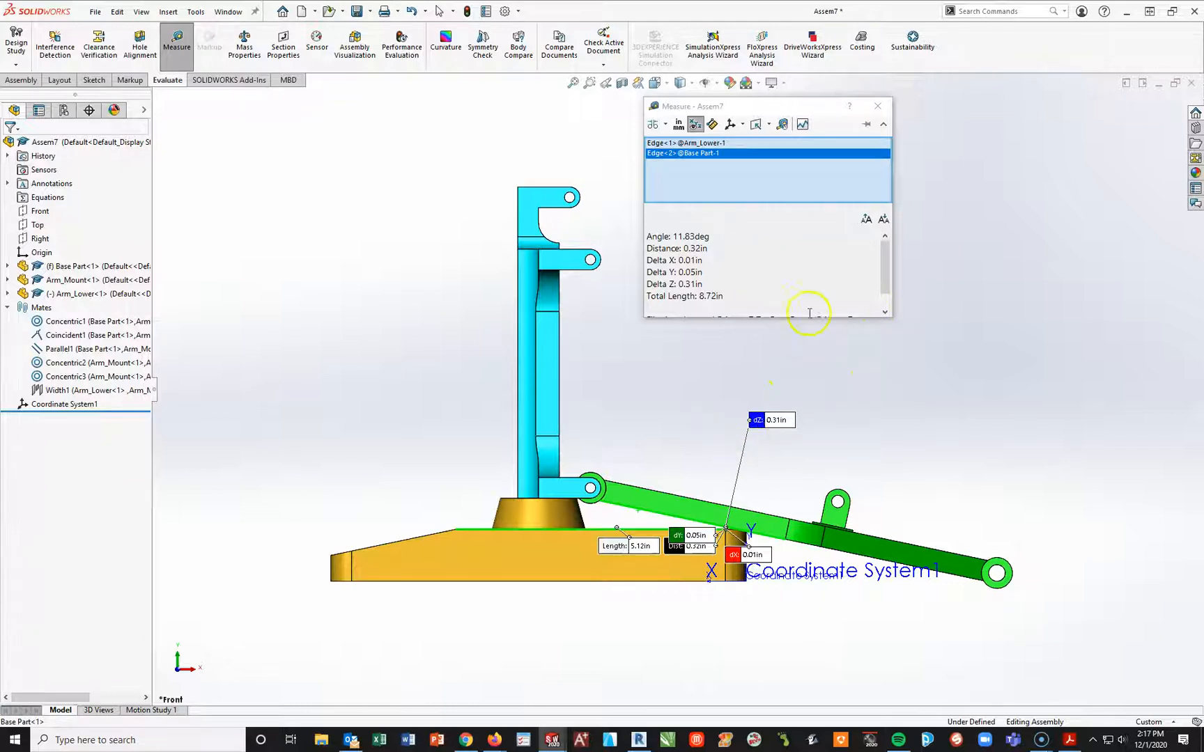
pyautogui.moveTo(682, 249); pyautogui.dragTo(707, 249)
pyautogui.click(878, 106)
pyautogui.click(916, 420)
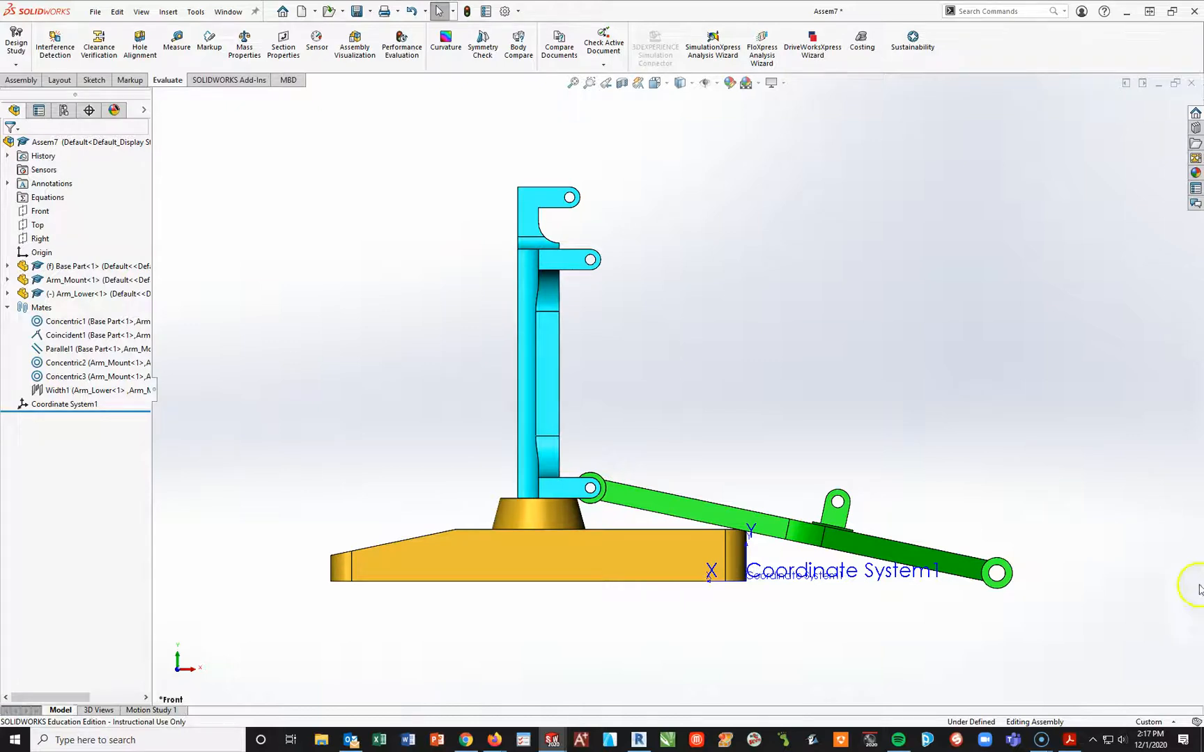
# Switch to the exam PDF, review Question 5's angle figure and Question 6's new assembly instructions, and return to the Assem7 assembly.
pyautogui.click(1069, 740)
pyautogui.scroll(-4, 665, 363)
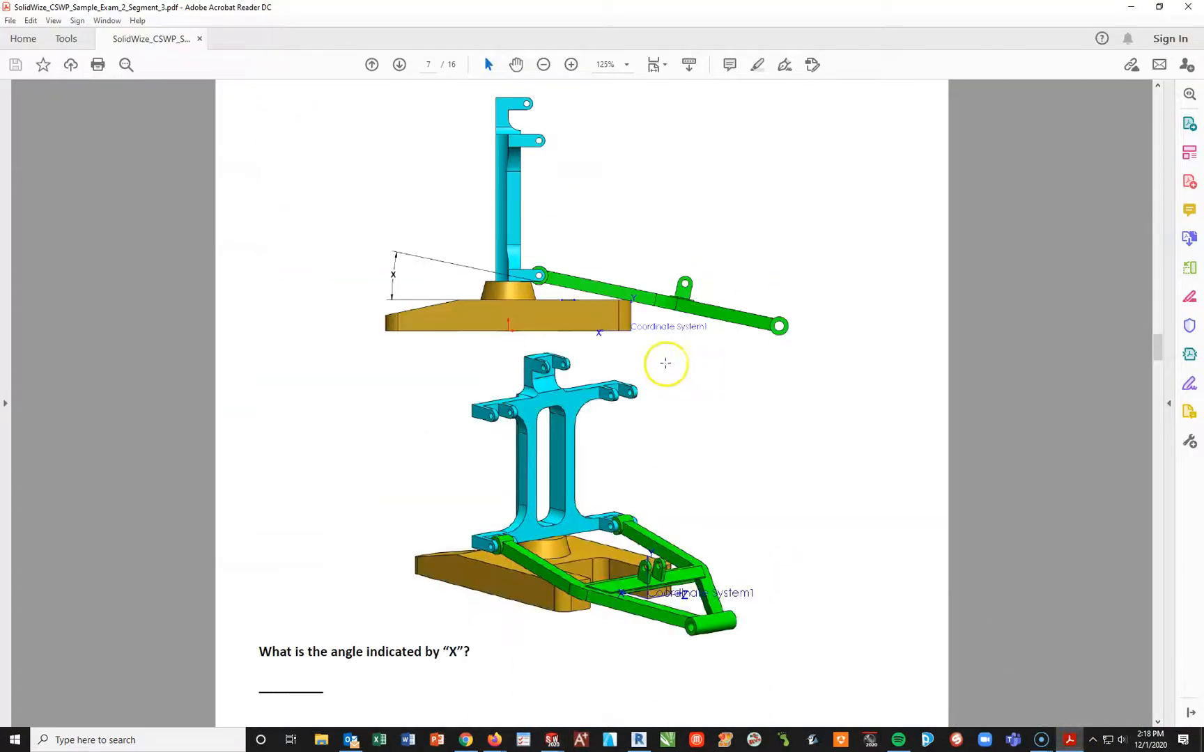
pyautogui.scroll(-10, 559, 368)
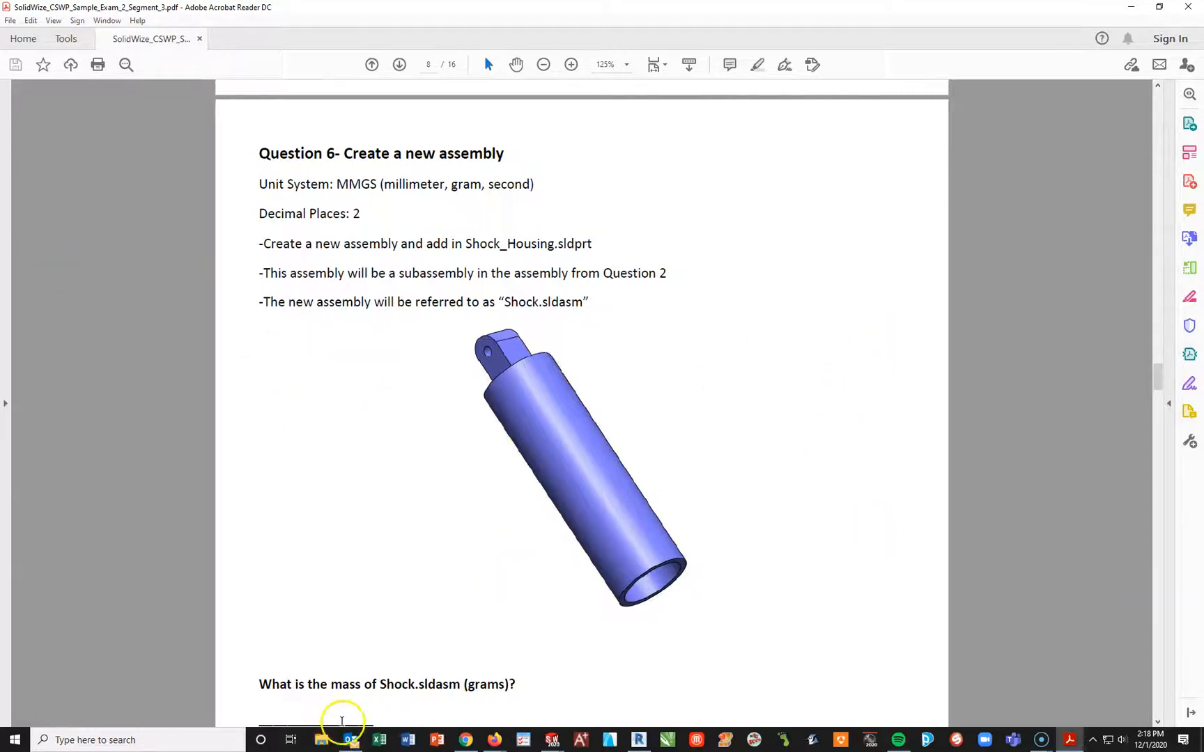
pyautogui.click(553, 743)
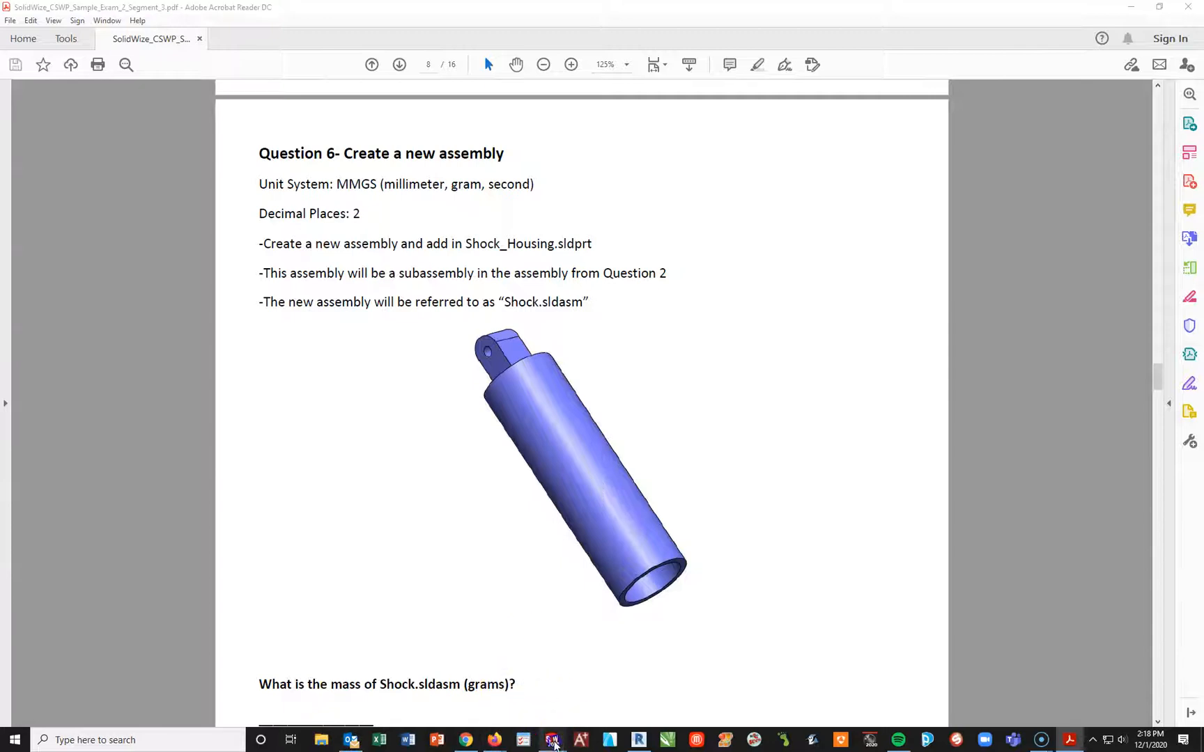
pyautogui.click(491, 679)
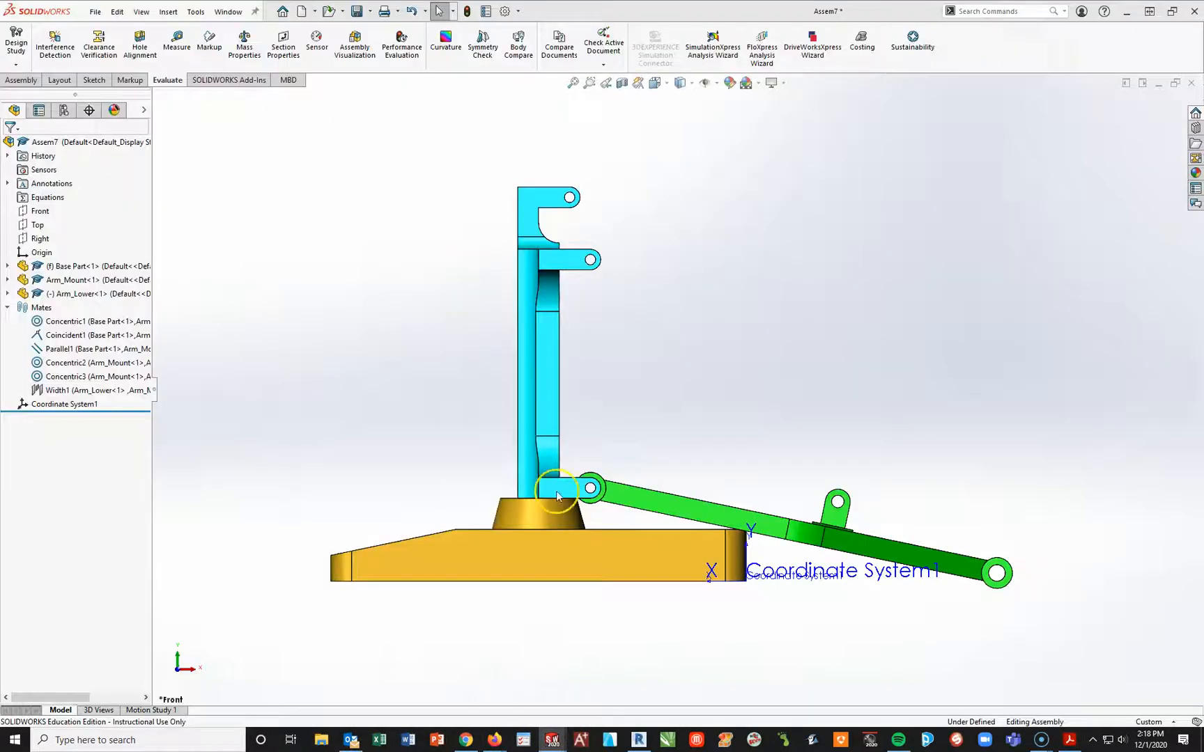
# Create a new assembly and place Shock_Housing.SLDPRT in it as the first component.
pyautogui.click(301, 11)
pyautogui.click(307, 148)
pyautogui.click(501, 401)
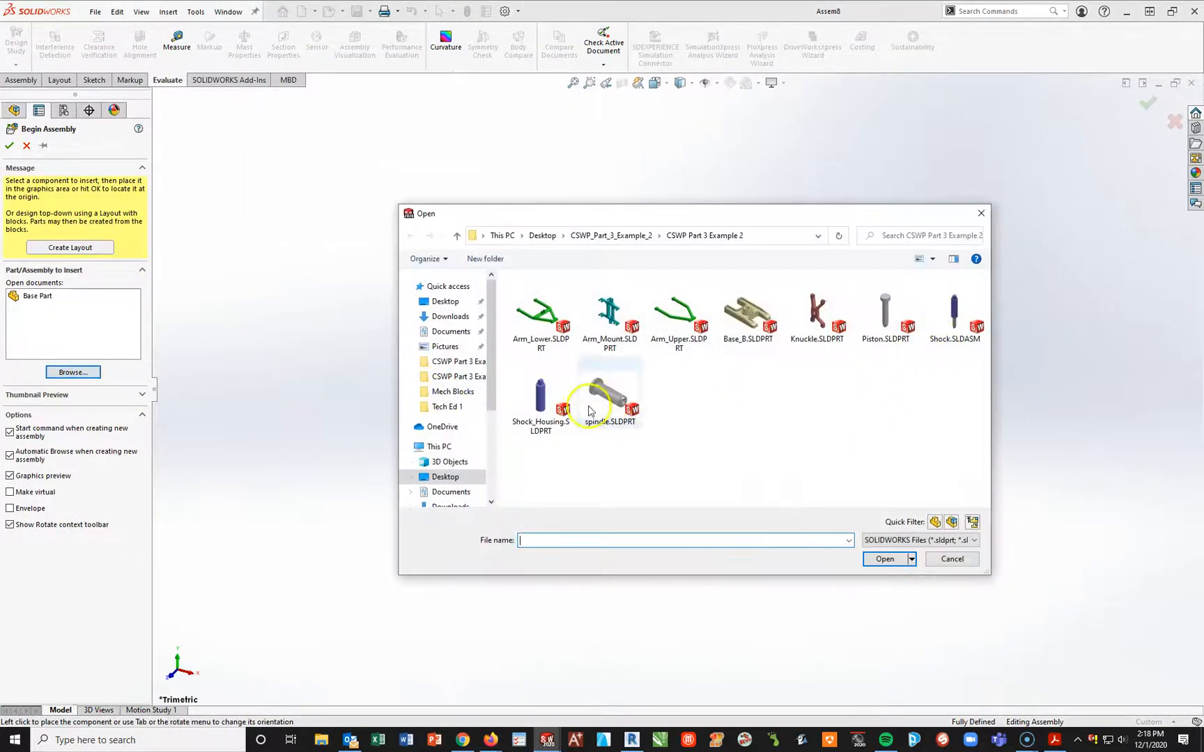
pyautogui.click(551, 398)
pyautogui.click(888, 560)
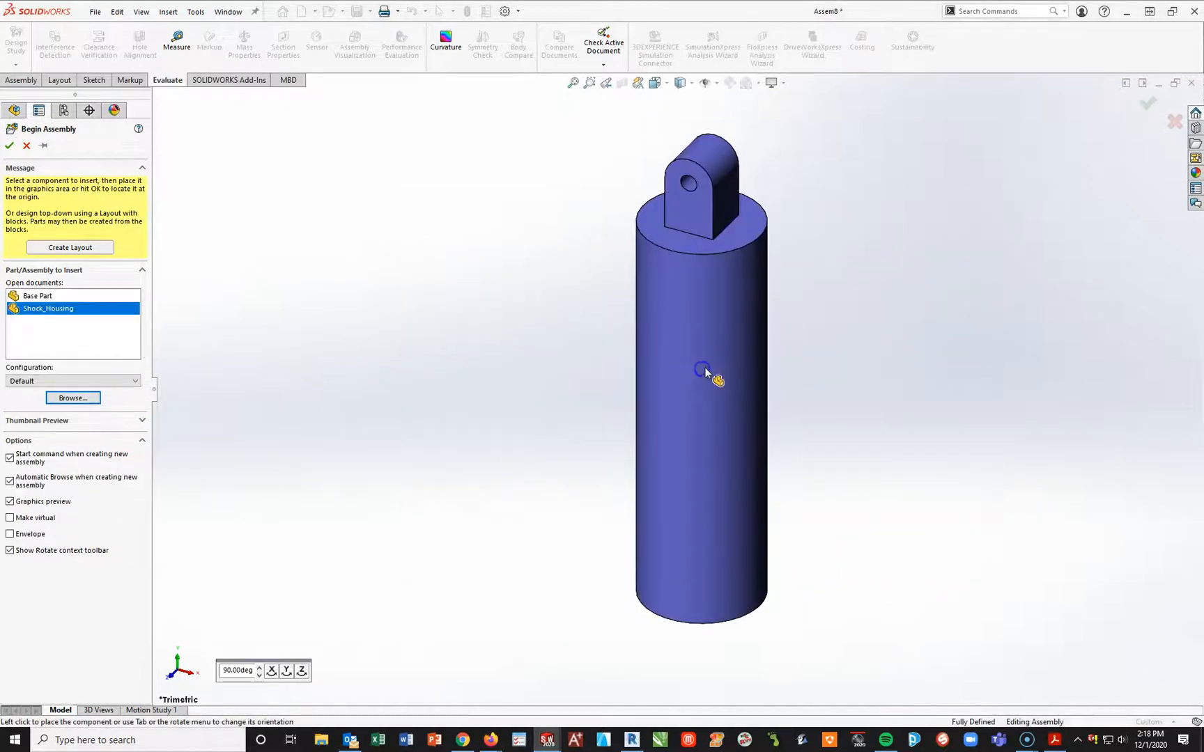
pyautogui.click(705, 374)
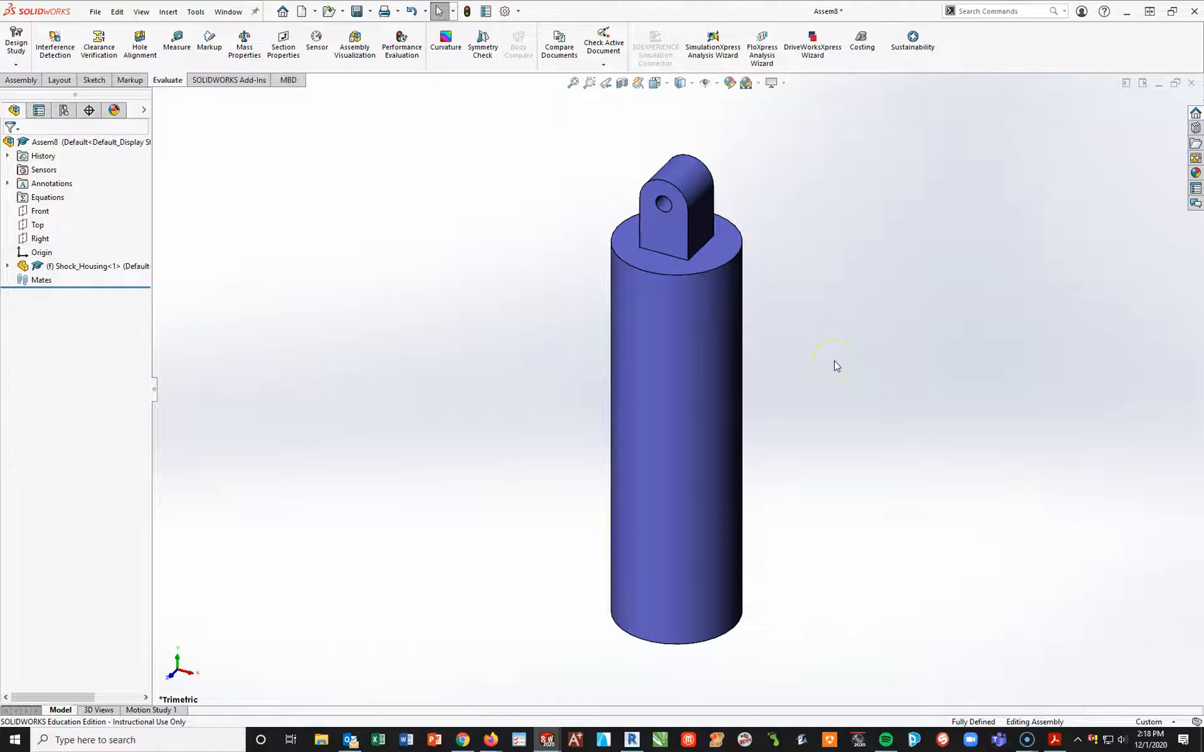
# Check the material assigned to Shock_Housing and the new assembly's mass properties, then close the results.
pyautogui.click(8, 266)
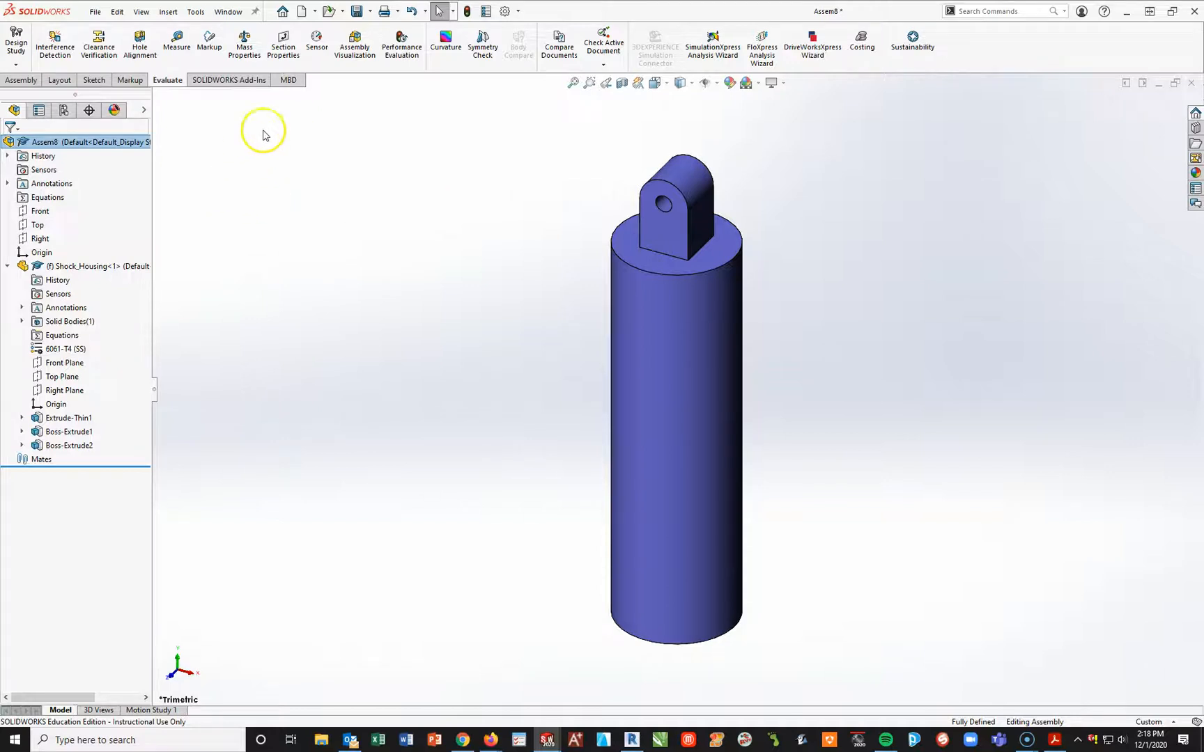
pyautogui.click(243, 44)
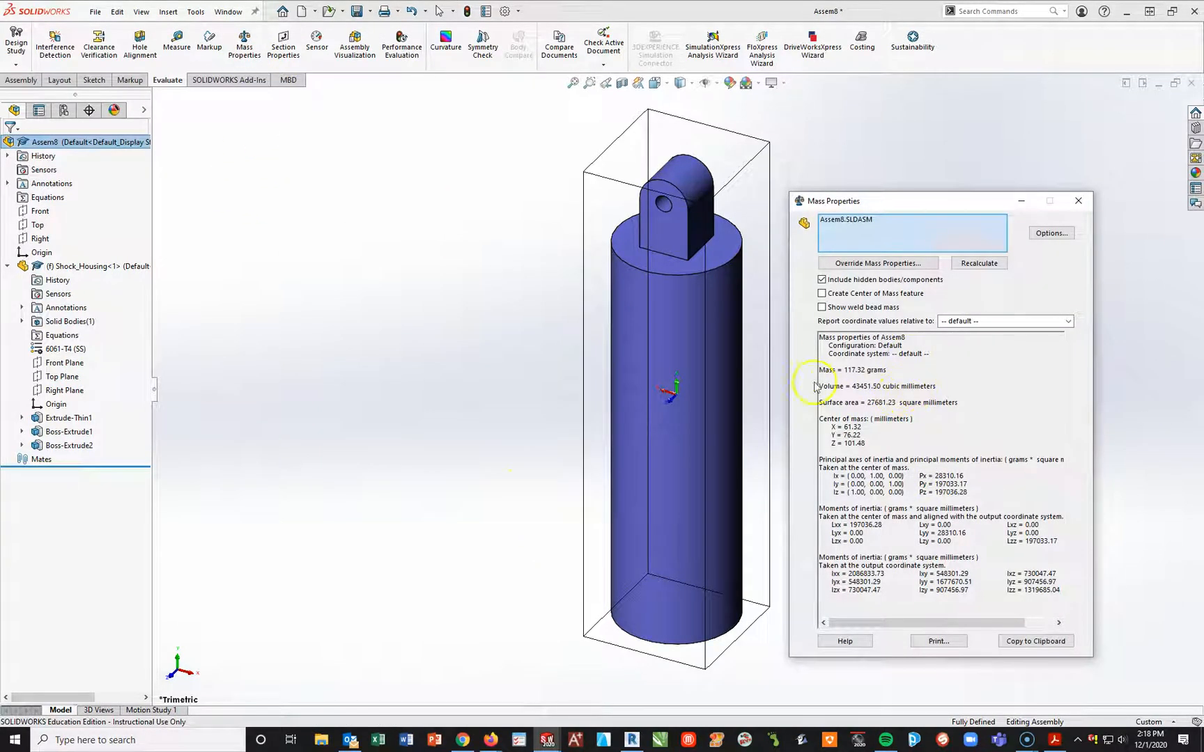
pyautogui.click(1078, 201)
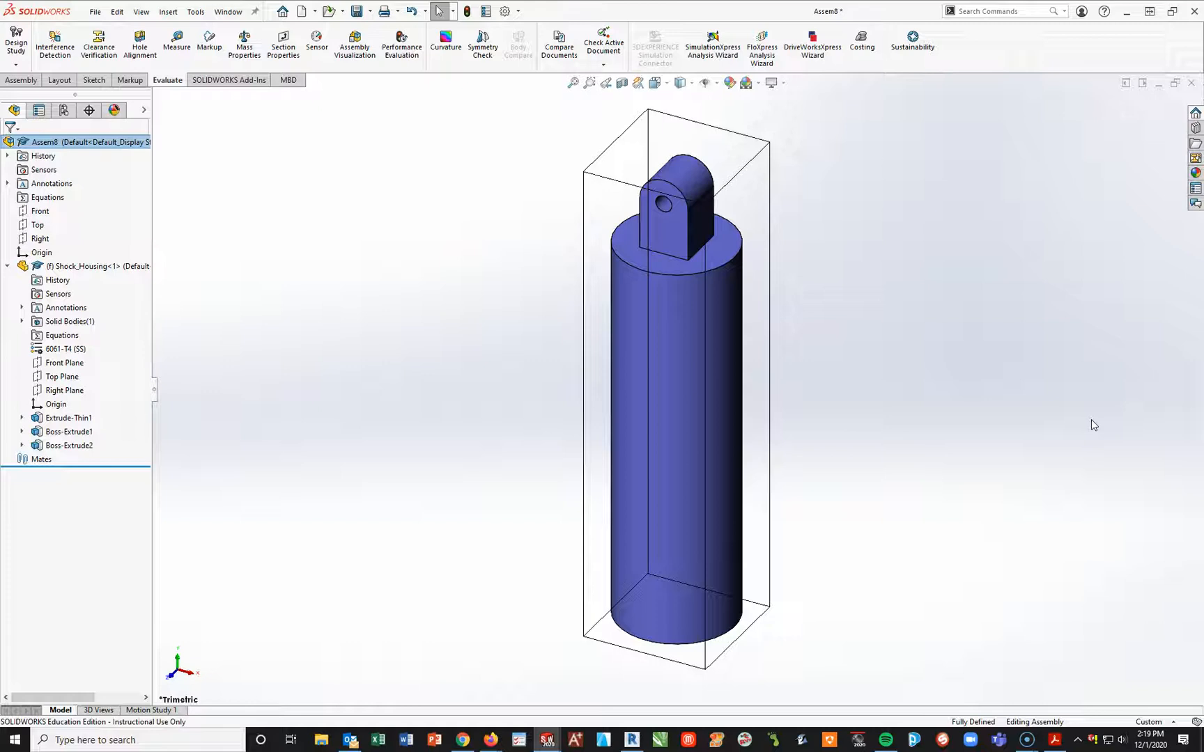
pyautogui.click(1100, 423)
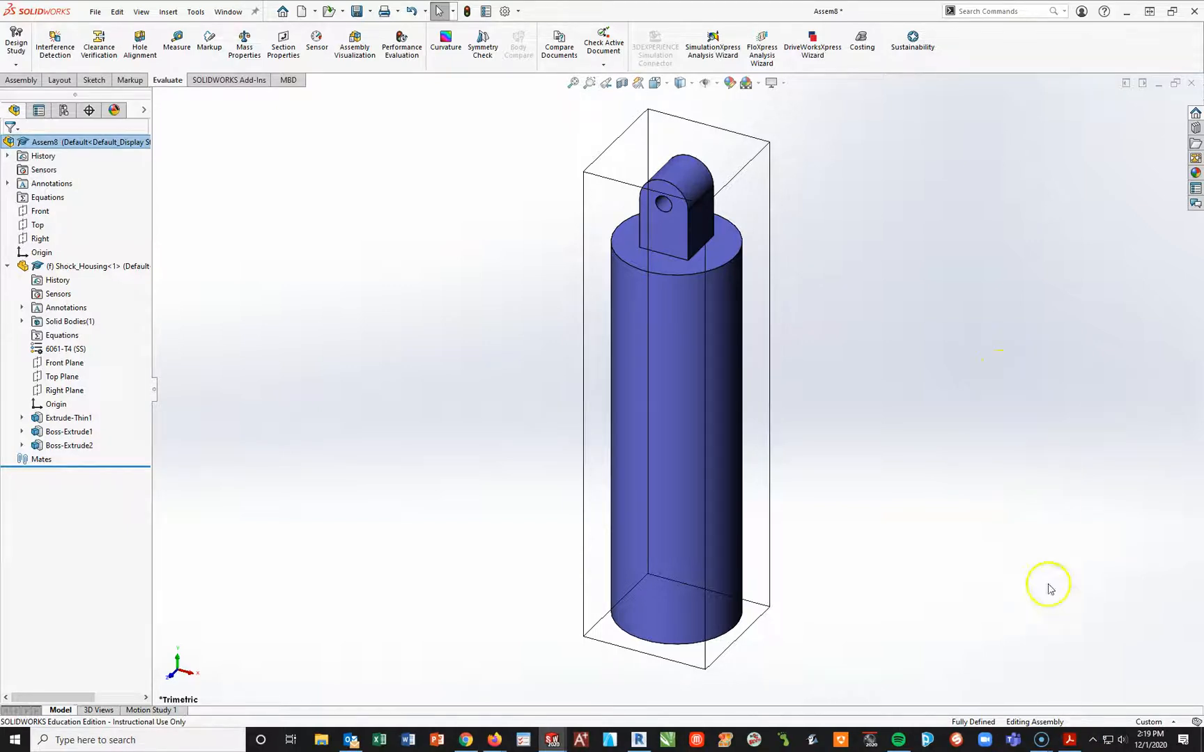
# Switch to the exam PDF and review Question 7's instructions and mate figure for adding Piston.sldprt to the subassembly.
pyautogui.click(1070, 740)
pyautogui.scroll(-1, 690, 394)
pyautogui.scroll(-15, 691, 393)
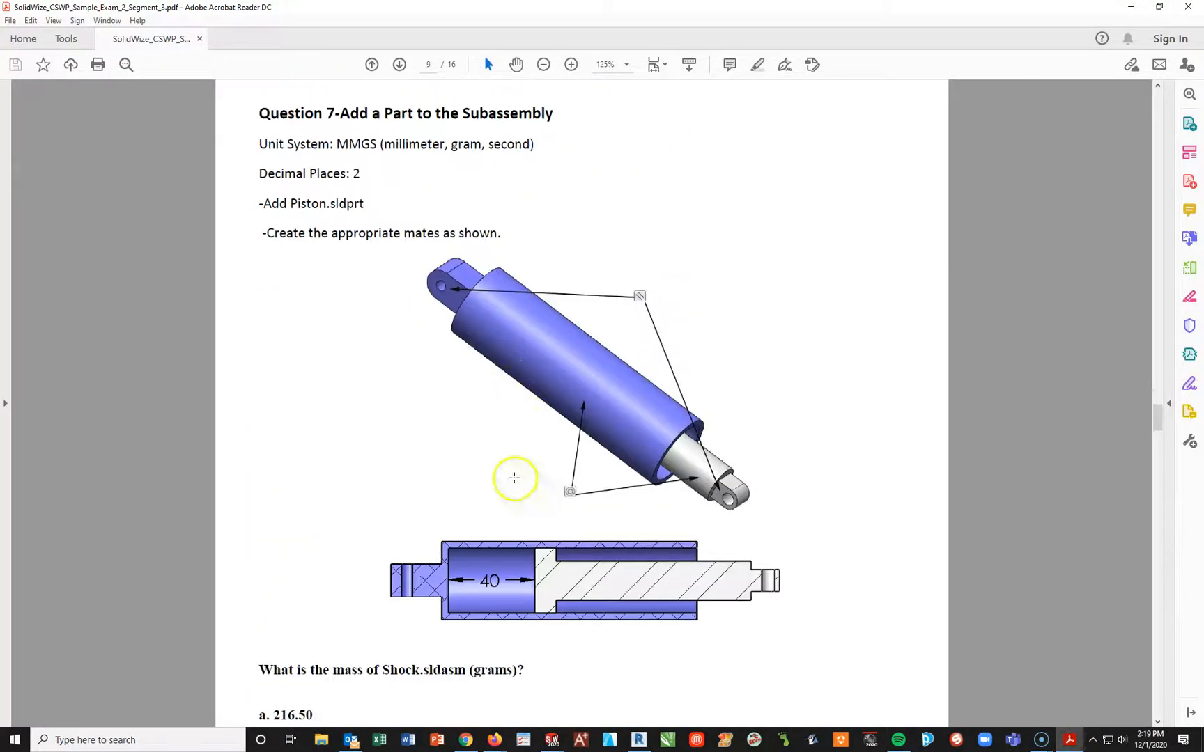
pyautogui.scroll(1, 514, 478)
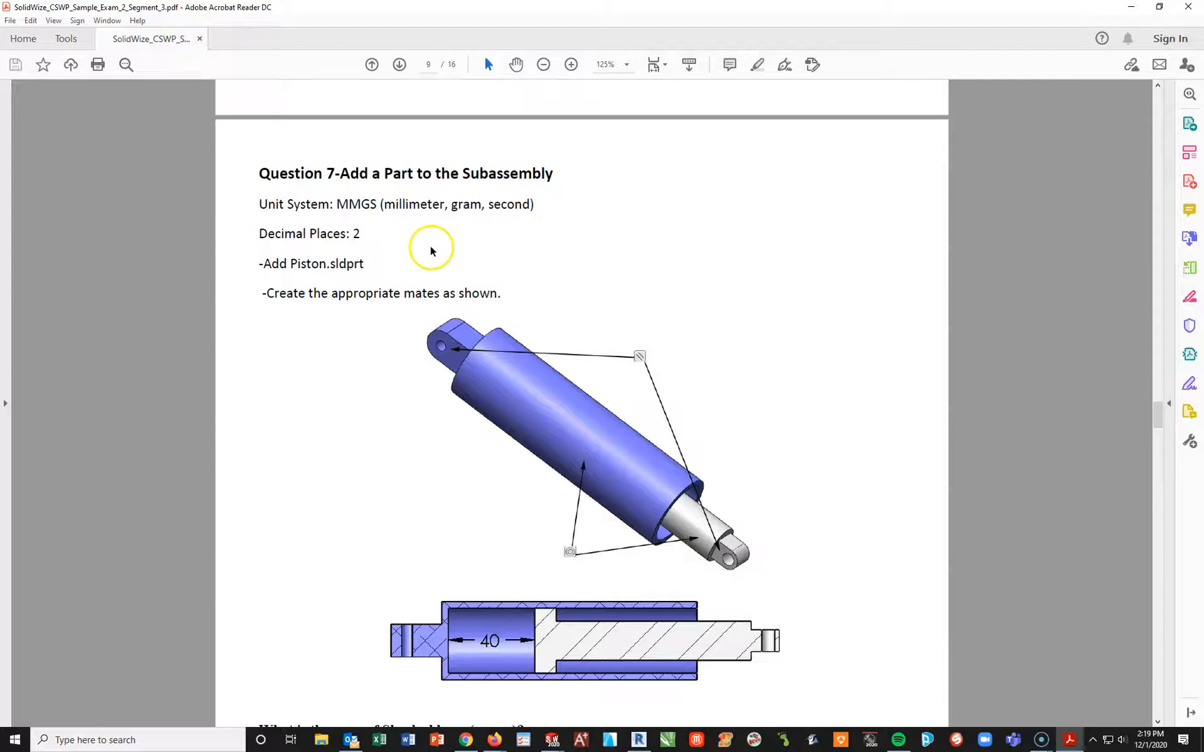
# Switch from the exam PDF back to the Assem8 assembly in SOLIDWORKS and place Piston.SLDPRT beside the shock housing.
pyautogui.scroll(-1, 634, 530)
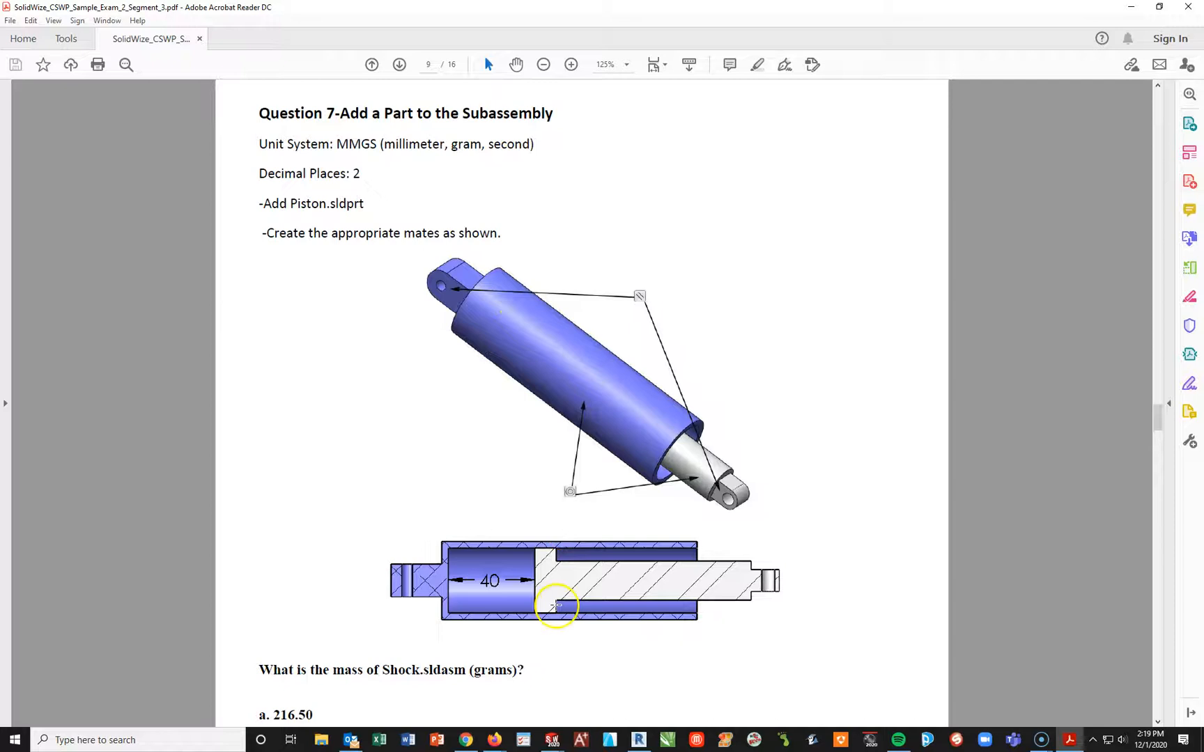
pyautogui.click(551, 740)
pyautogui.click(634, 707)
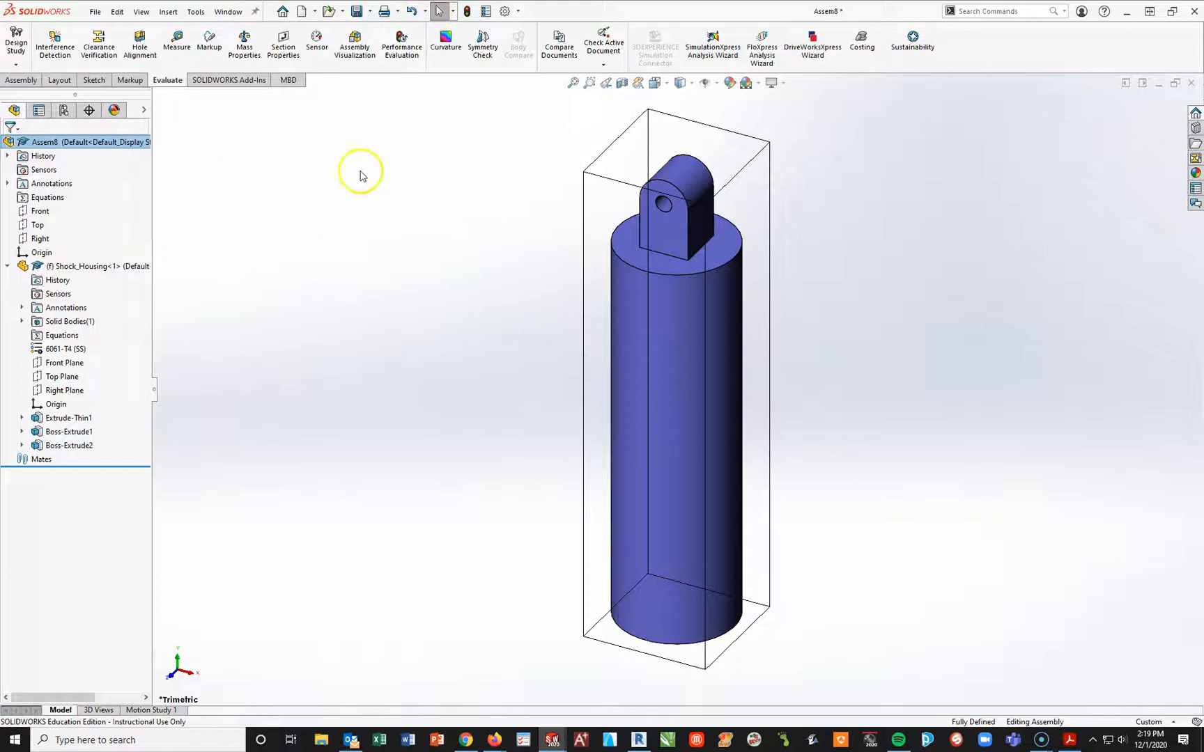
pyautogui.click(23, 79)
pyautogui.click(69, 43)
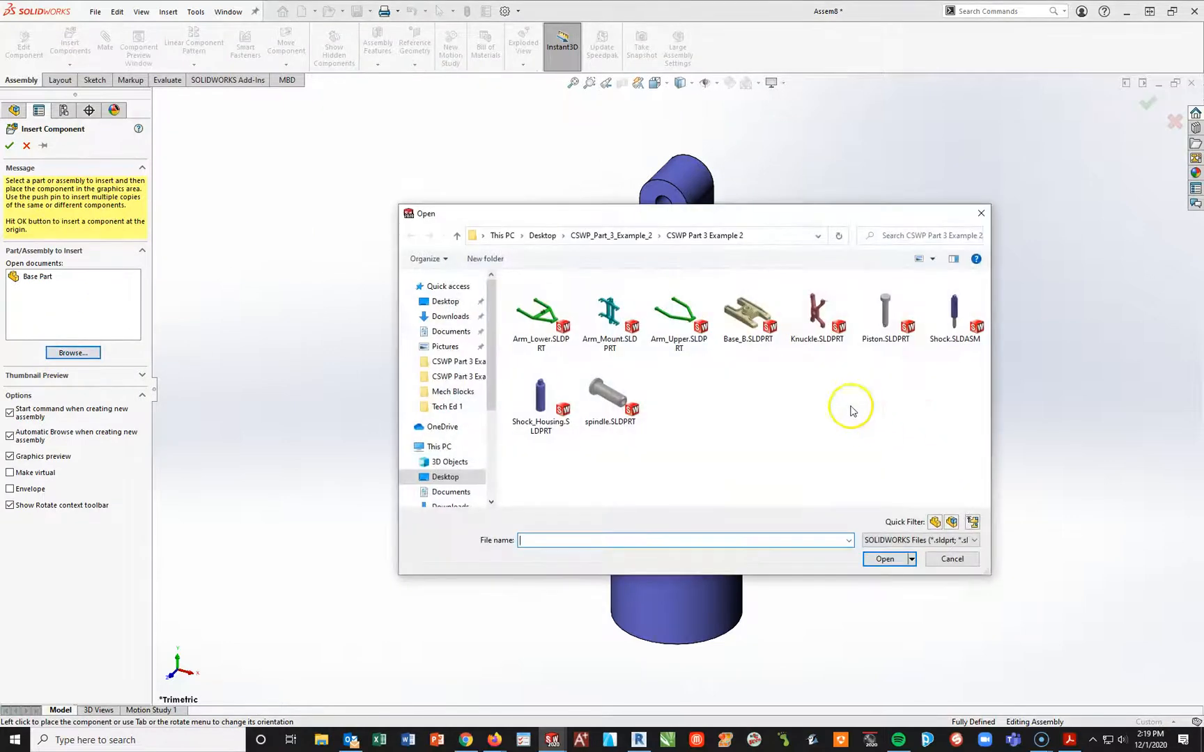
pyautogui.click(886, 311)
pyautogui.click(897, 559)
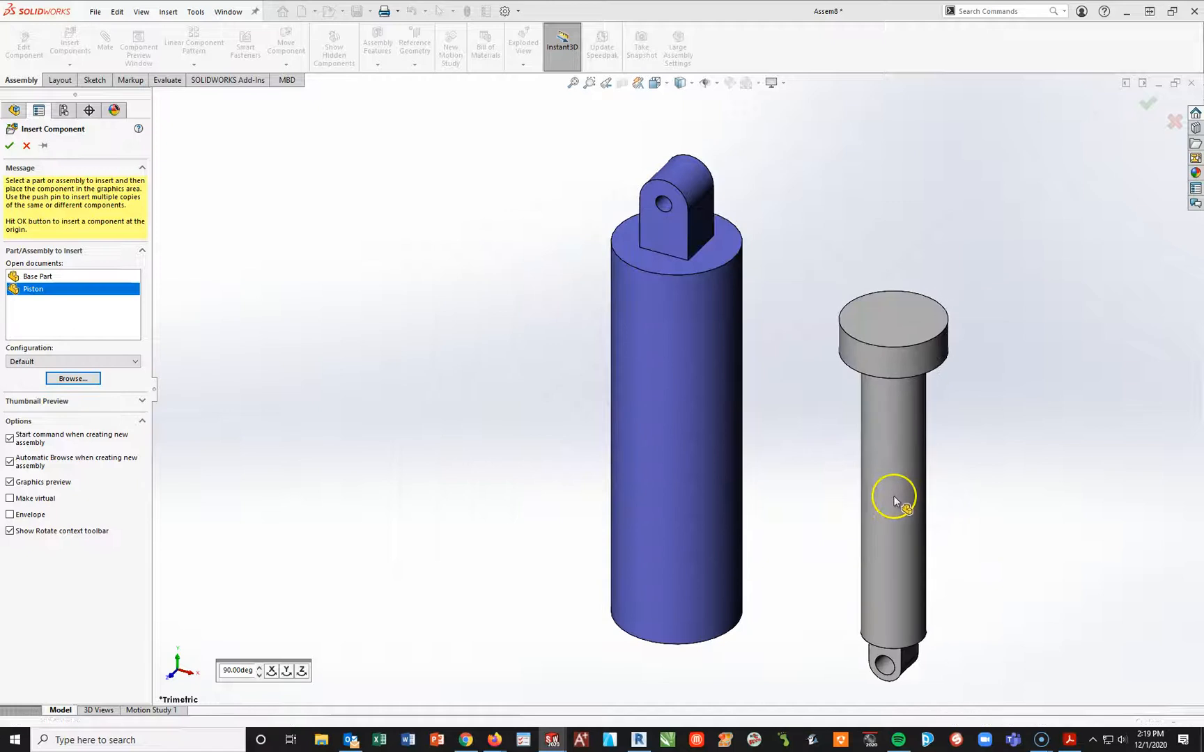
pyautogui.click(860, 483)
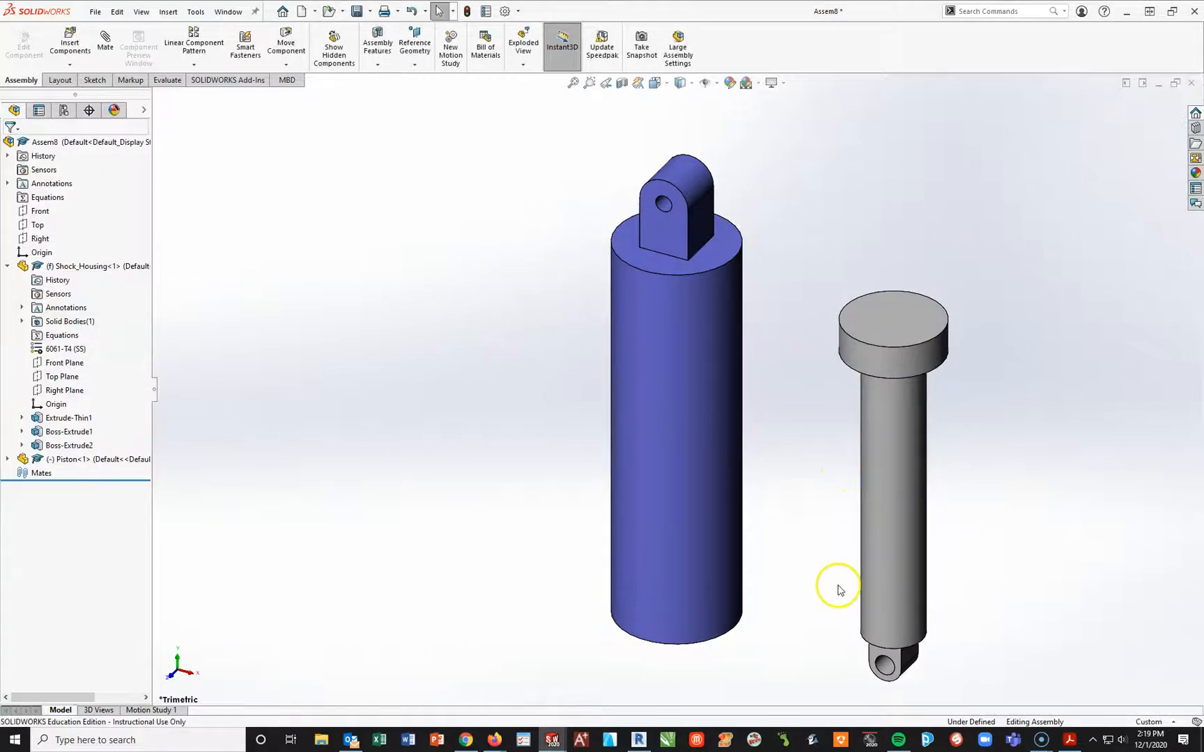
# Add a concentric mate between the piston head's cylindrical face and the shock housing's inner bore.
pyautogui.click(114, 56)
pyautogui.click(893, 358)
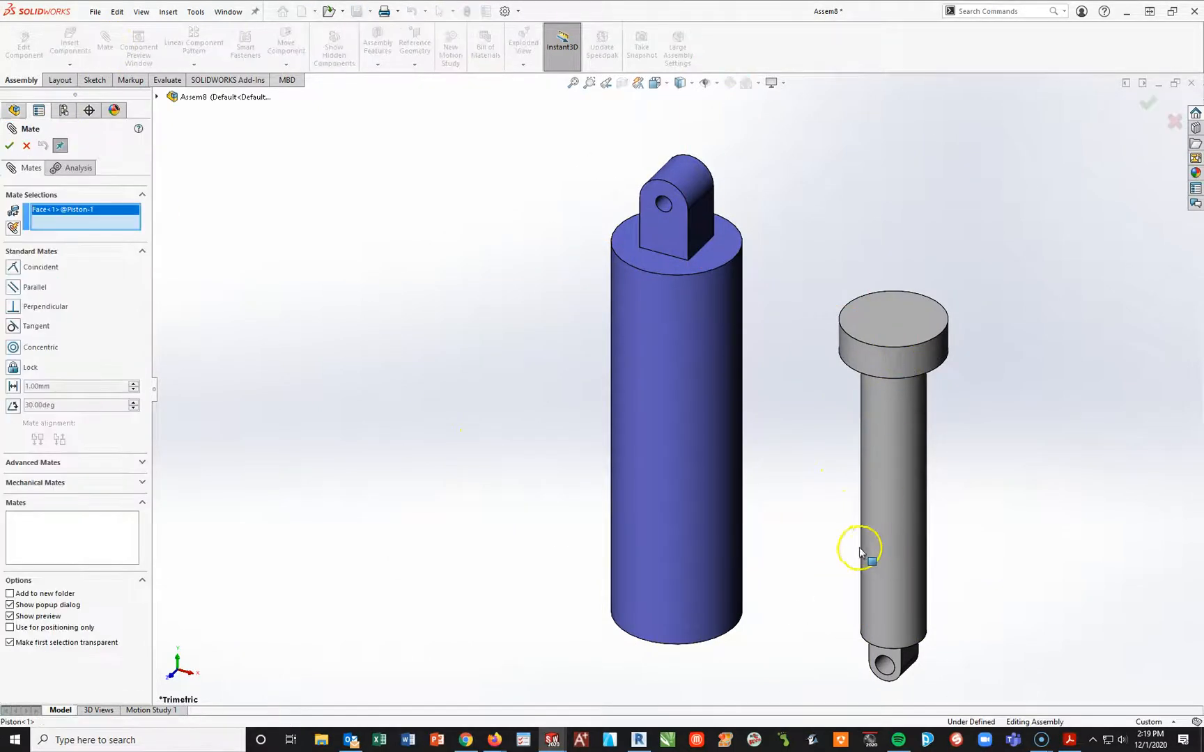
pyautogui.click(696, 573)
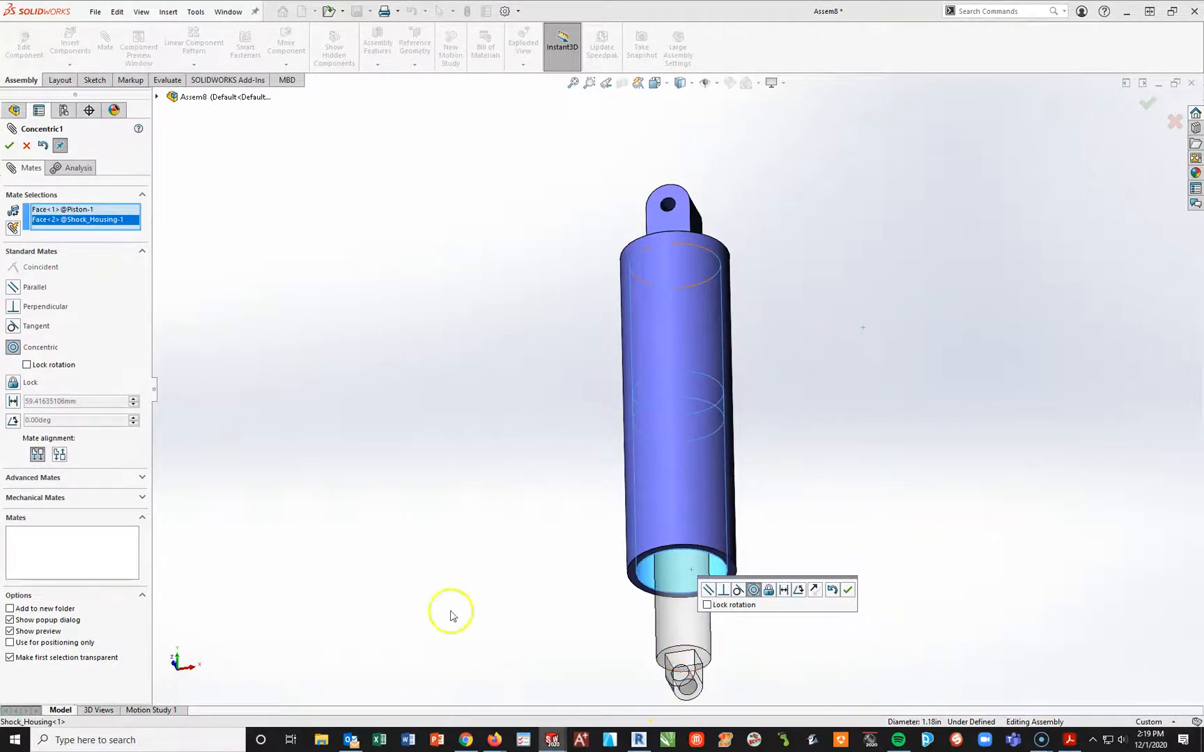
pyautogui.click(9, 145)
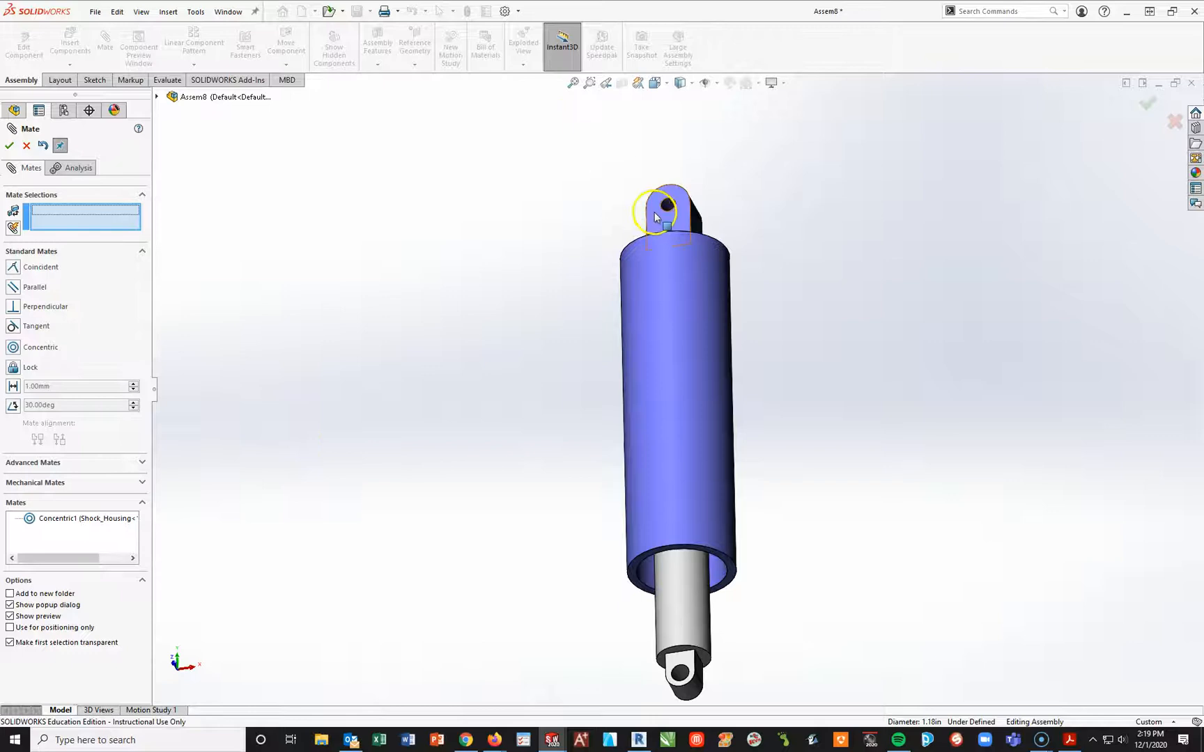
# Make the flat face of the housing's lug parallel to the flat face of the piston's lug, and finish mating.
pyautogui.click(660, 222)
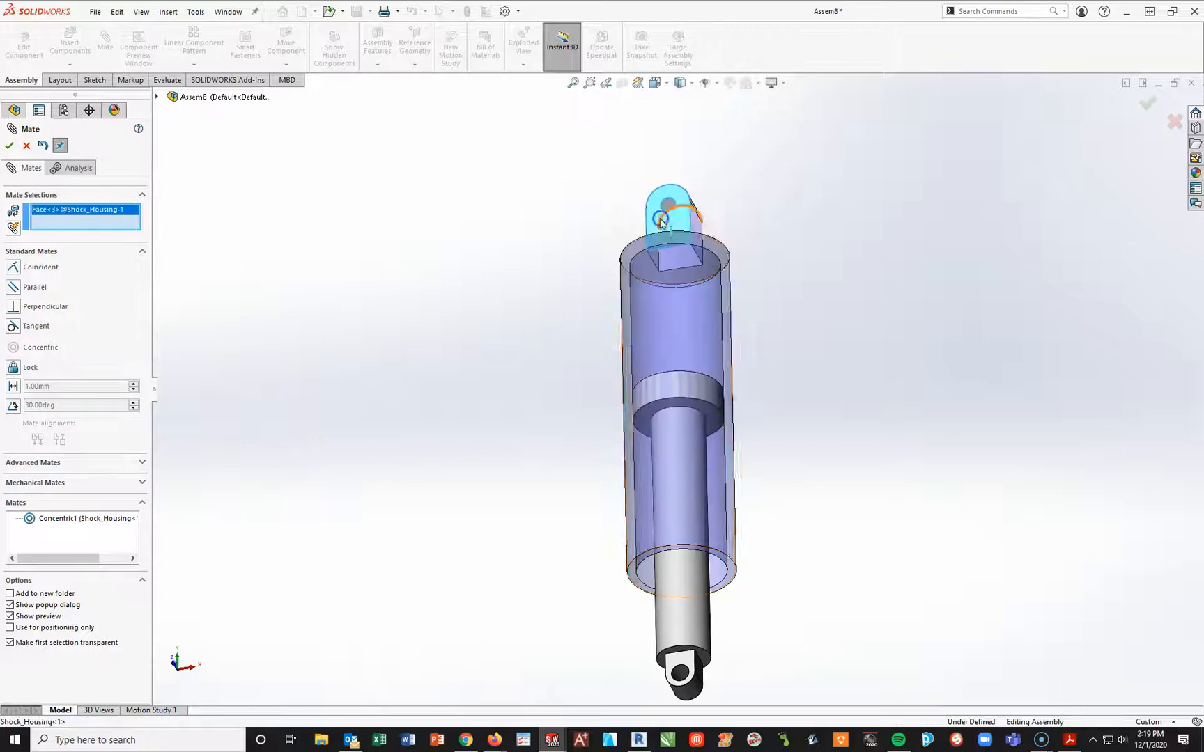
pyautogui.click(679, 668)
pyautogui.click(9, 145)
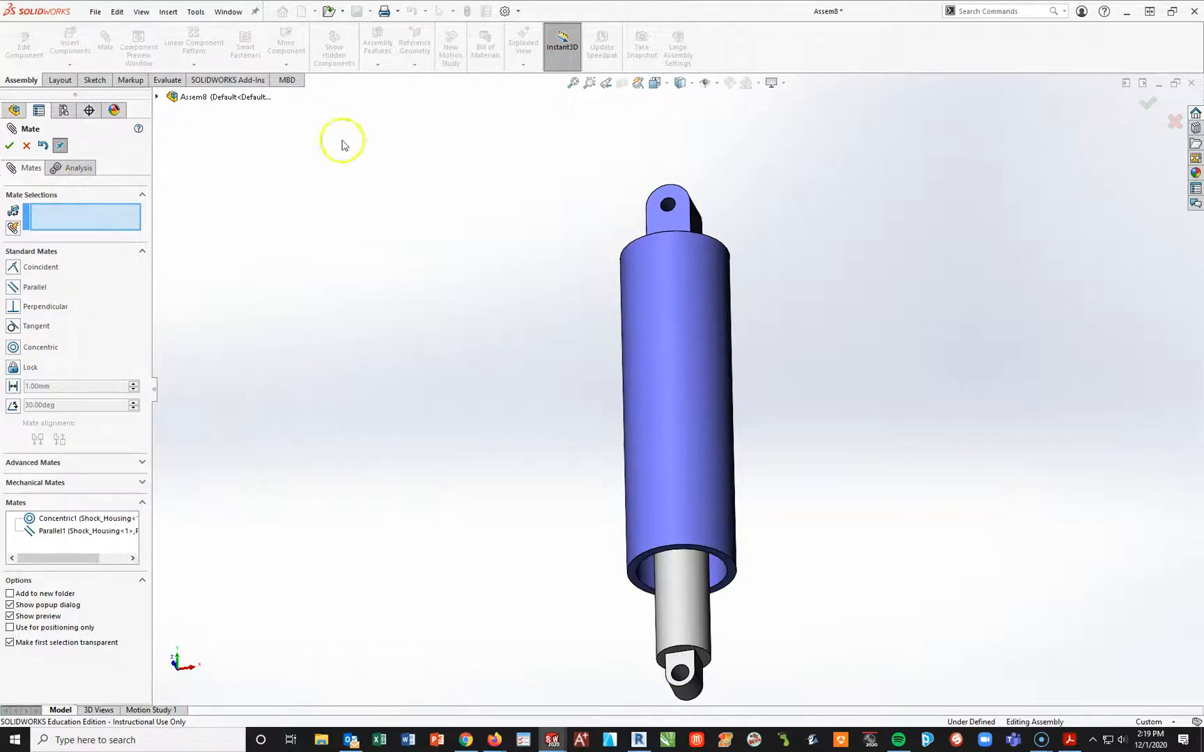
pyautogui.click(9, 146)
# Section the assembly with a planar cut parallel to the Front plane, offset 106 mm, to expose the housing's interior.
pyautogui.click(623, 81)
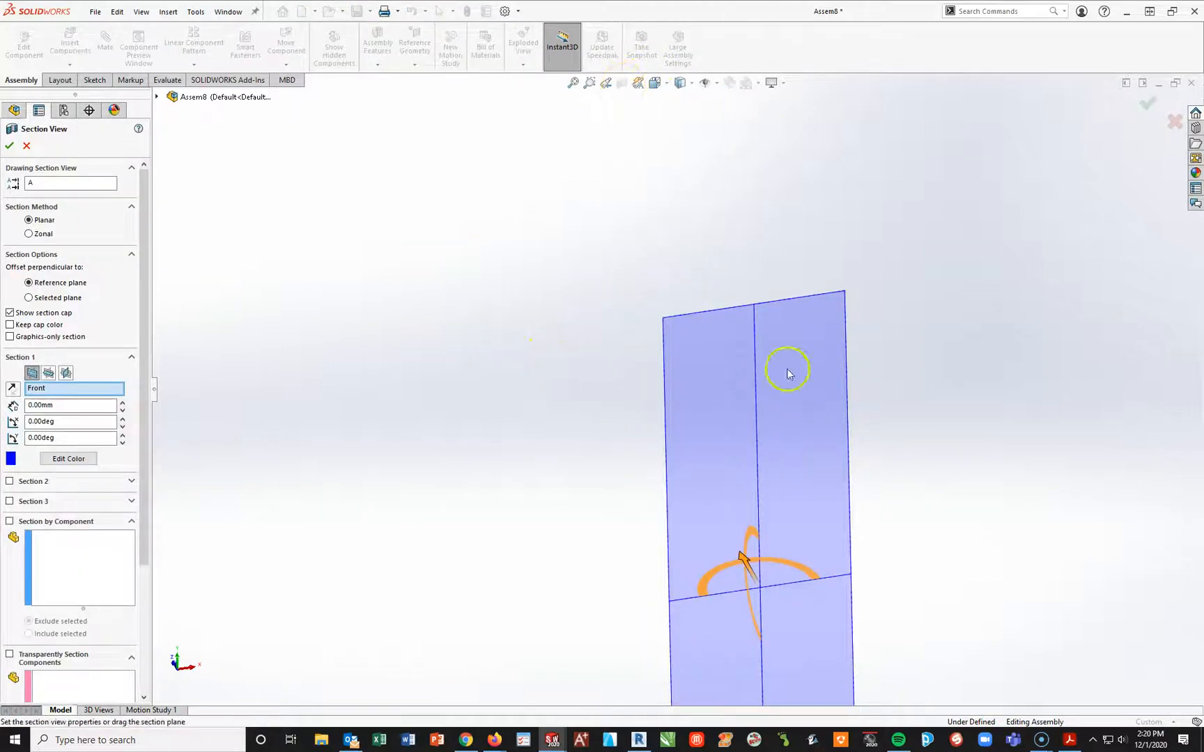
pyautogui.moveTo(754, 575); pyautogui.dragTo(637, 442)
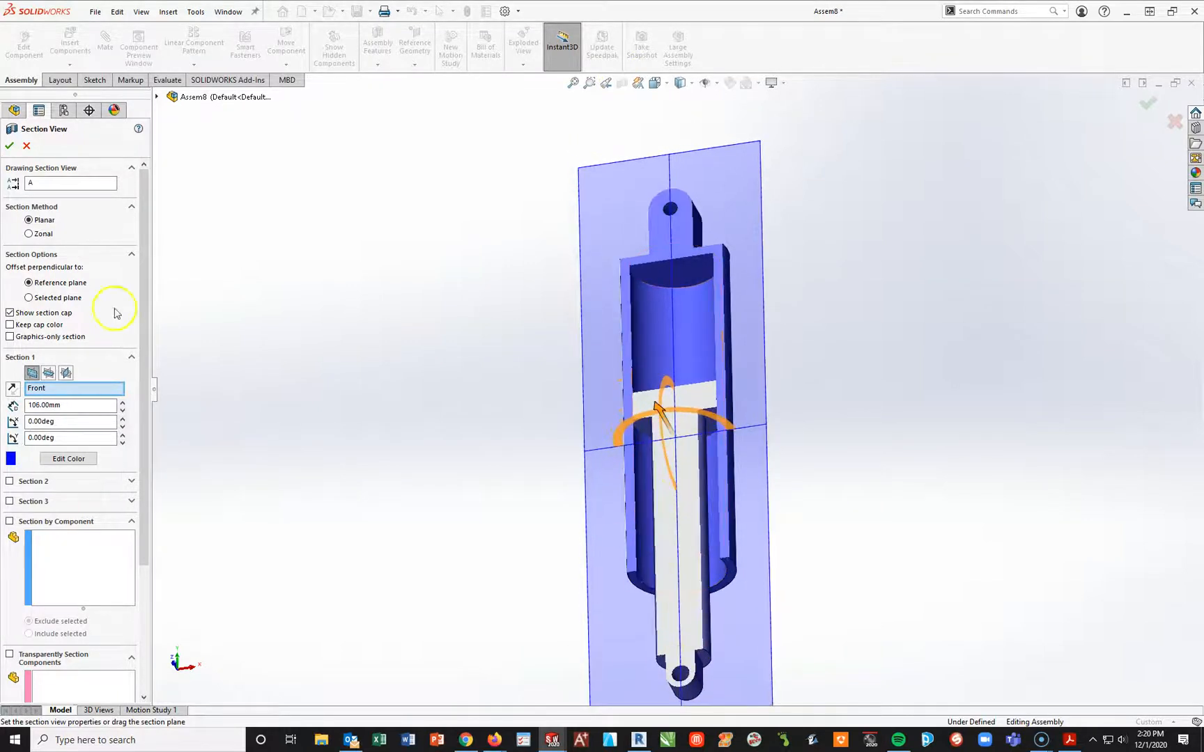
pyautogui.click(10, 146)
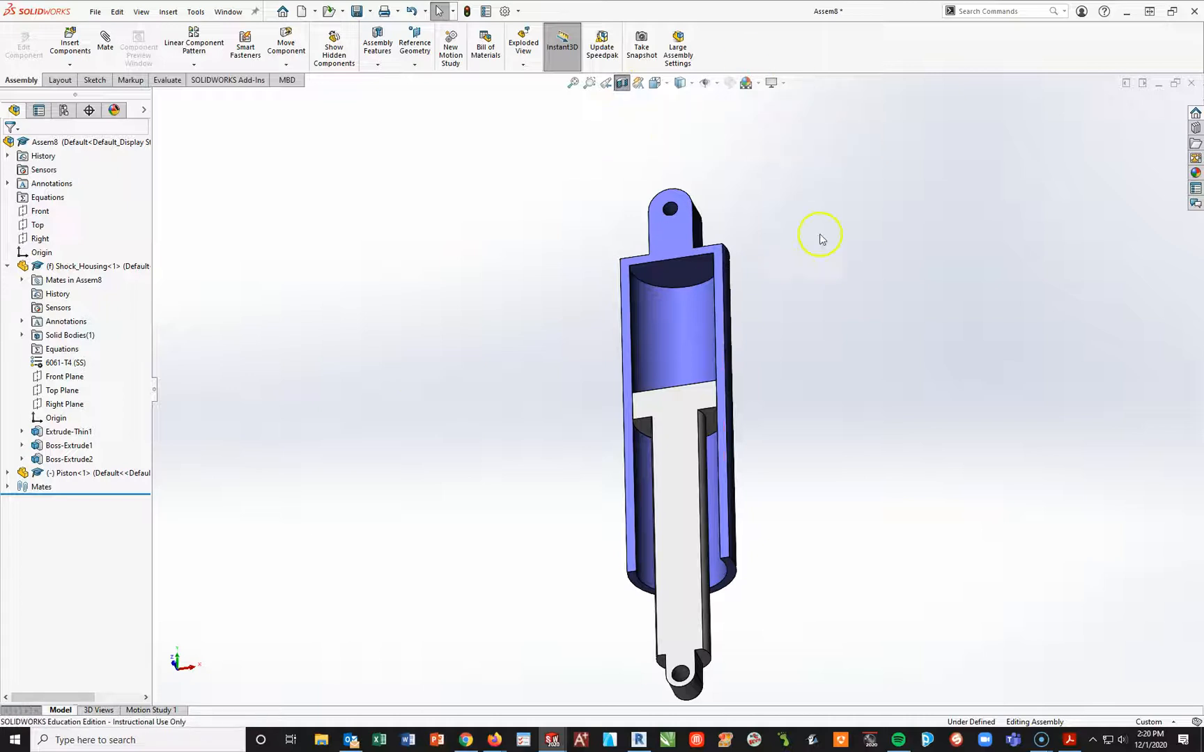
# Add a 40 mm distance mate between the housing's inner end face and the piston head's end face.
pyautogui.click(105, 41)
pyautogui.click(666, 285)
pyautogui.moveTo(668, 286); pyautogui.dragTo(666, 432, button='middle')
pyautogui.click(666, 430)
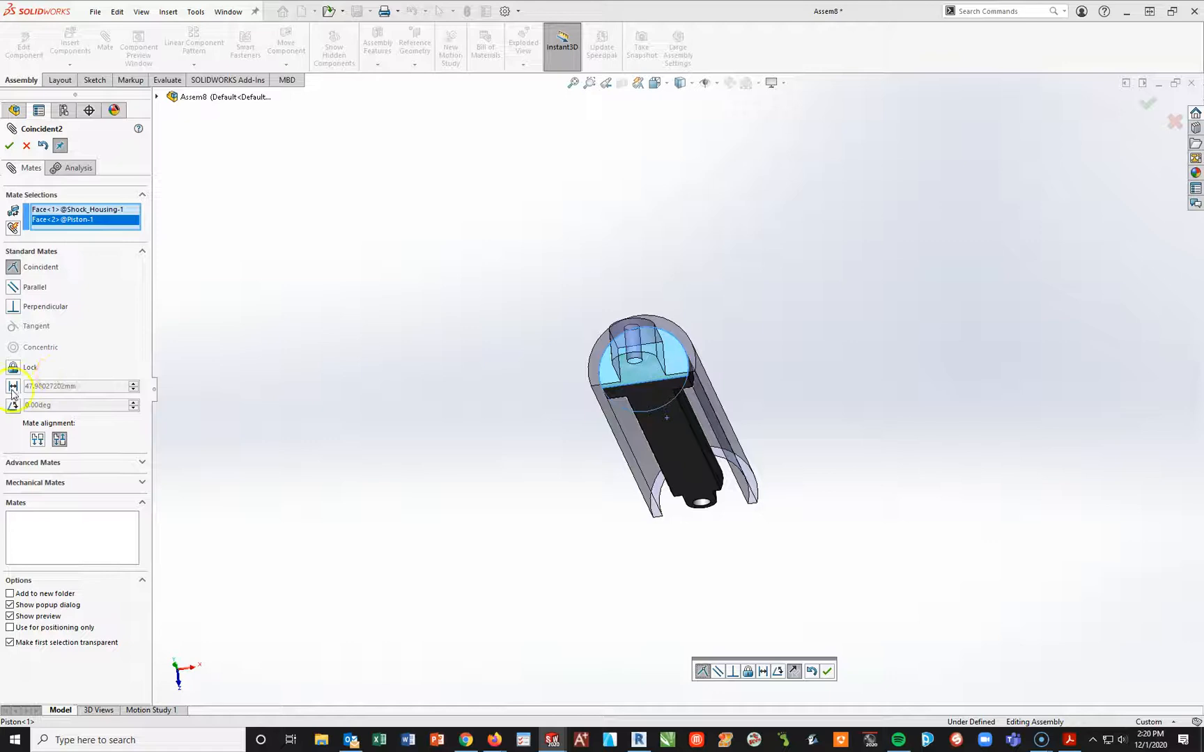
pyautogui.click(12, 387)
pyautogui.write('40')
pyautogui.press('Return')
pyautogui.moveTo(468, 528)
pyautogui.mouseDown(button='middle')
pyautogui.moveTo(567, 359)
pyautogui.moveTo(518, 327)
pyautogui.mouseUp(button='middle')
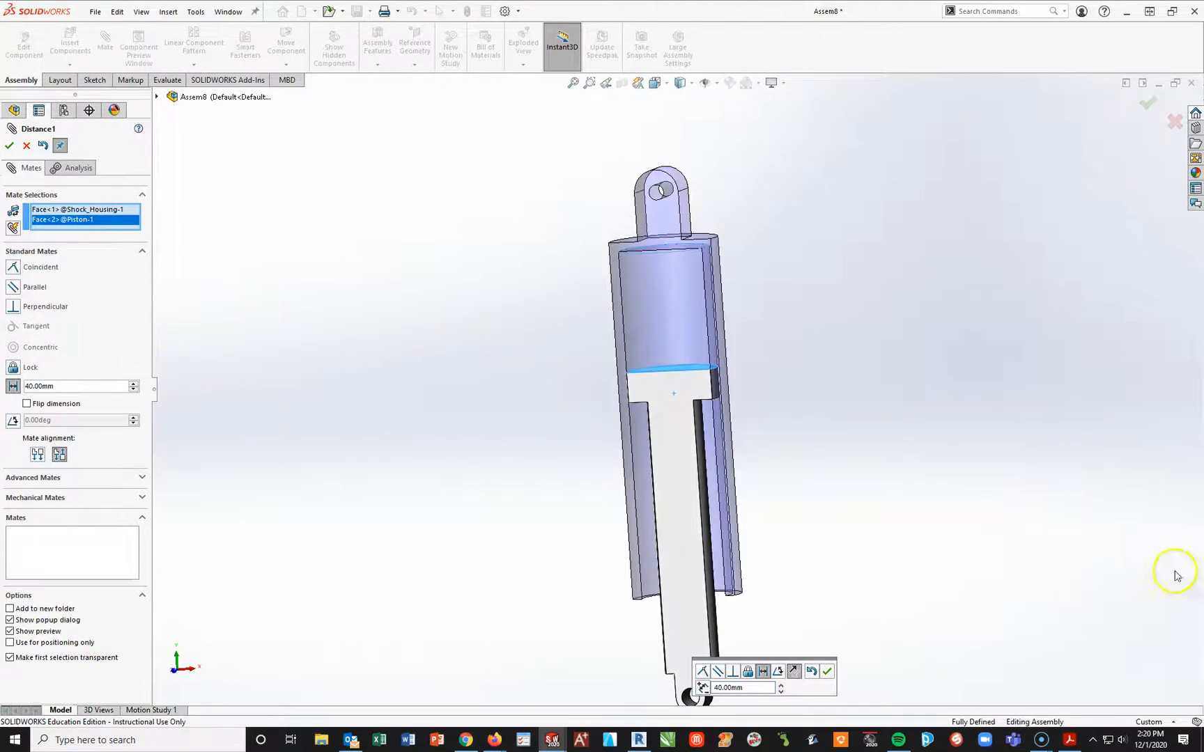
pyautogui.click(8, 146)
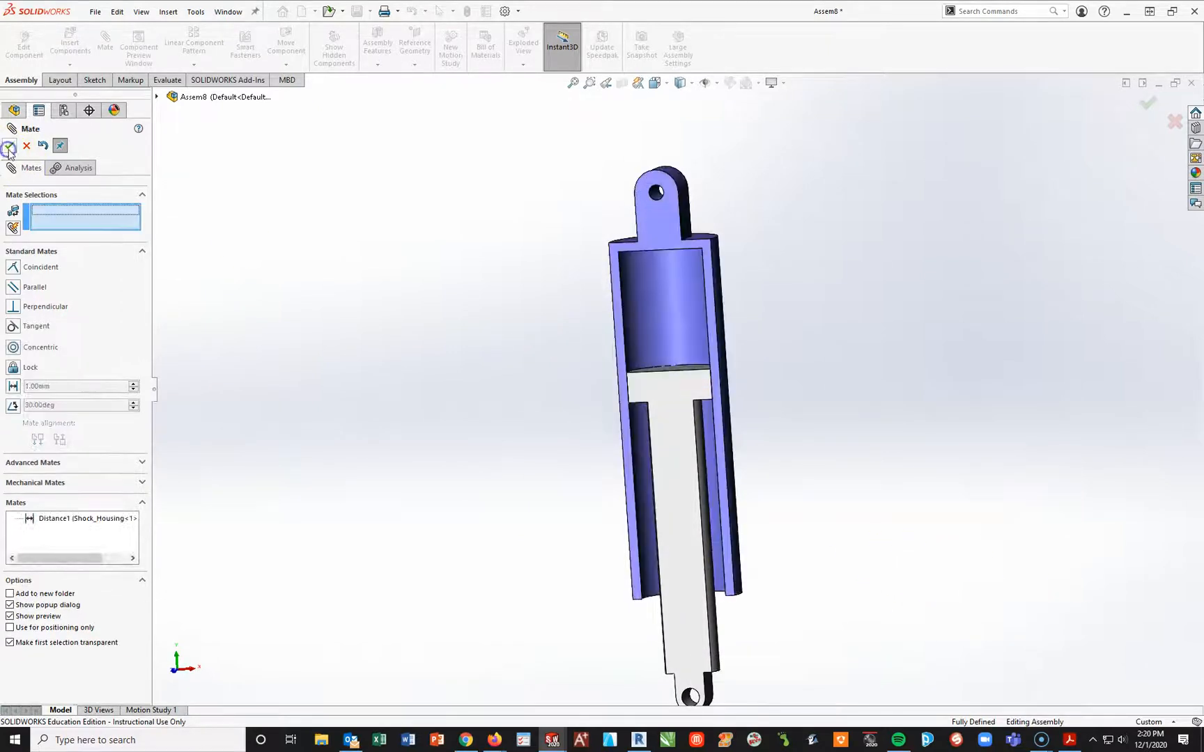
pyautogui.click(9, 145)
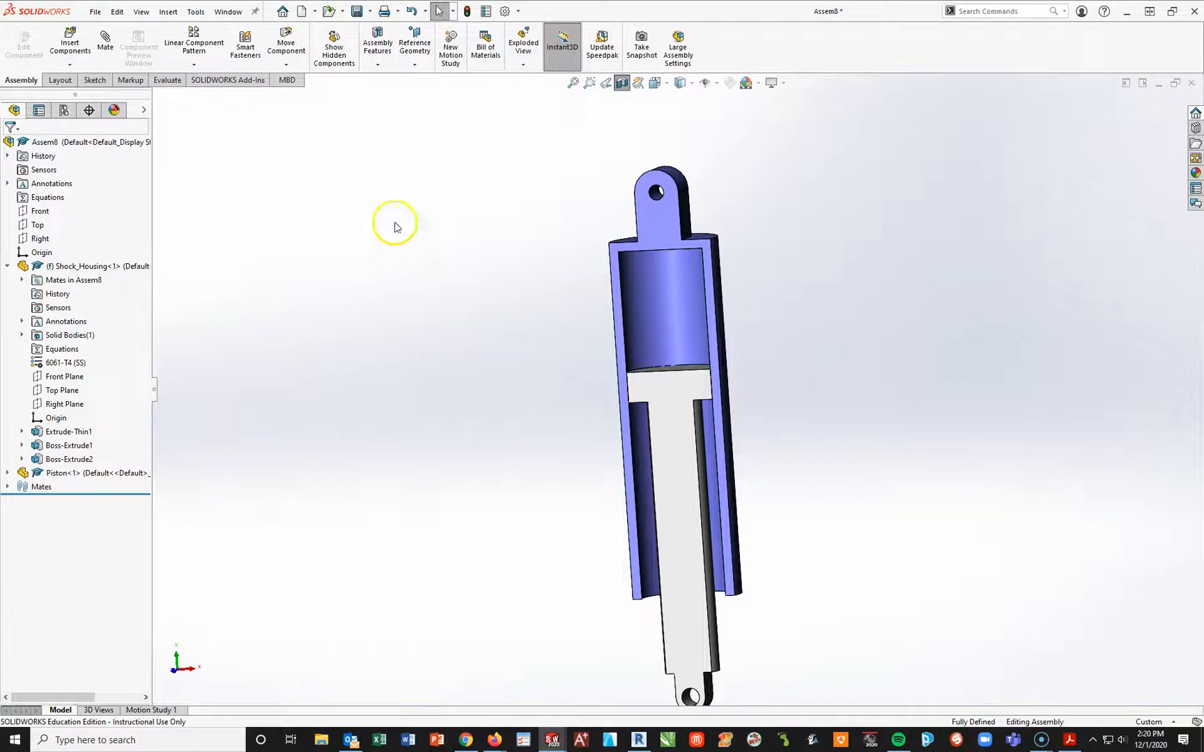
# Turn off the shock assembly's section view and save the assembly as Shock SubAssembly.SLDASM.
pyautogui.click(622, 83)
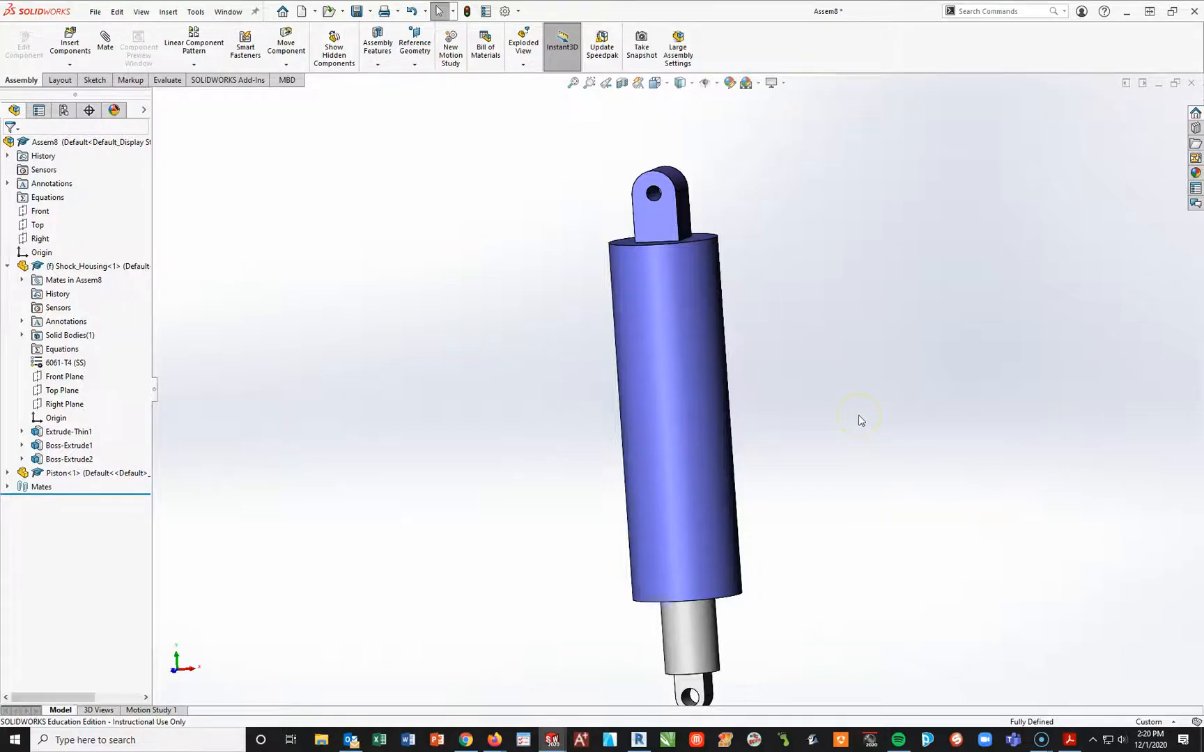
pyautogui.hotkey('ctrl', 's')
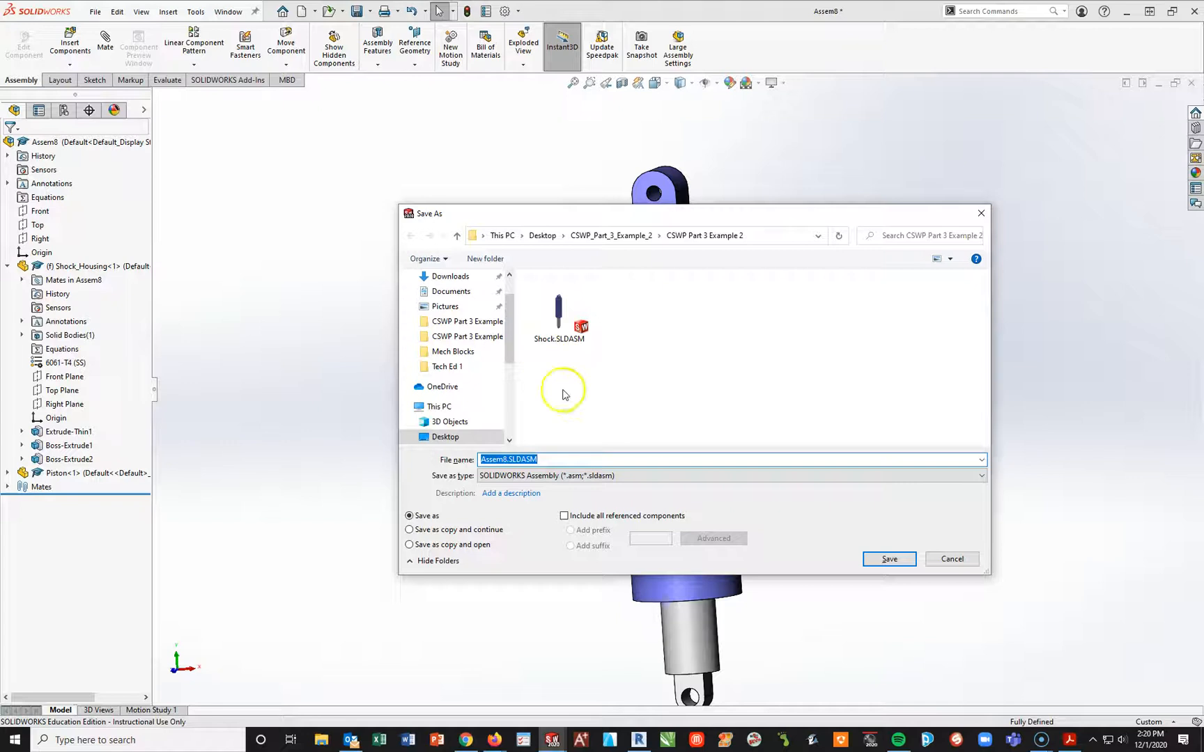
pyautogui.click(564, 320)
pyautogui.doubleClick(503, 460)
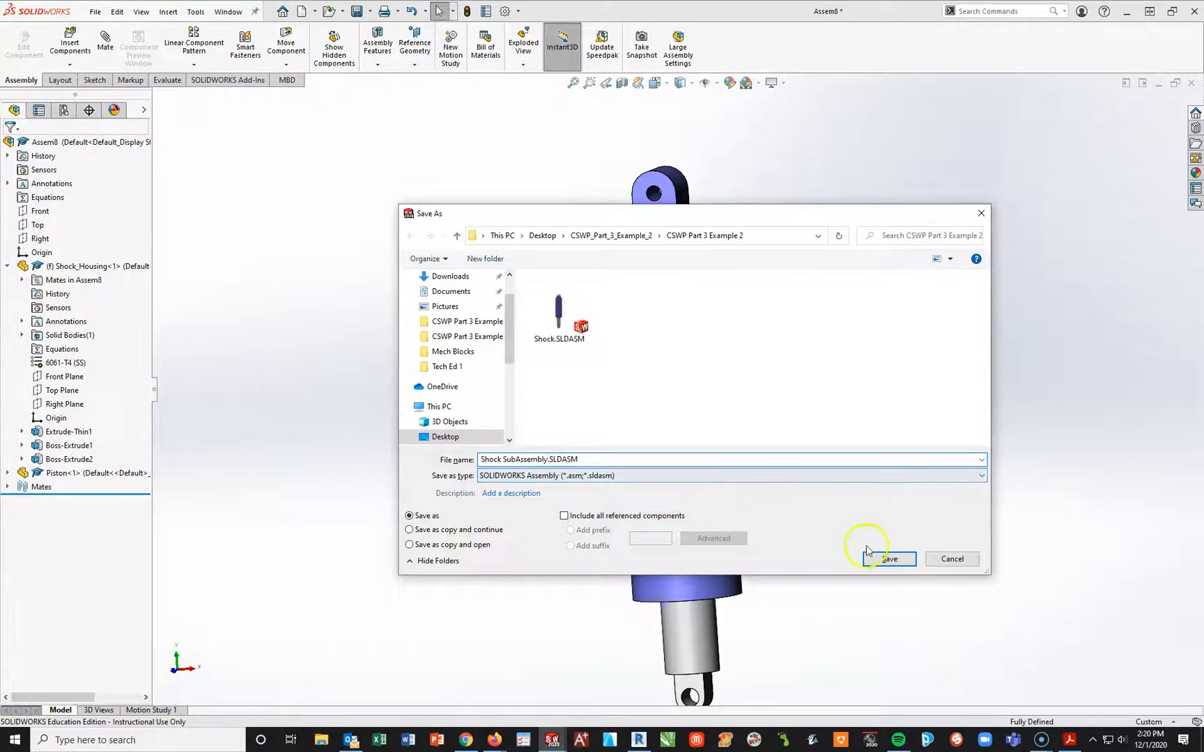
pyautogui.click(890, 560)
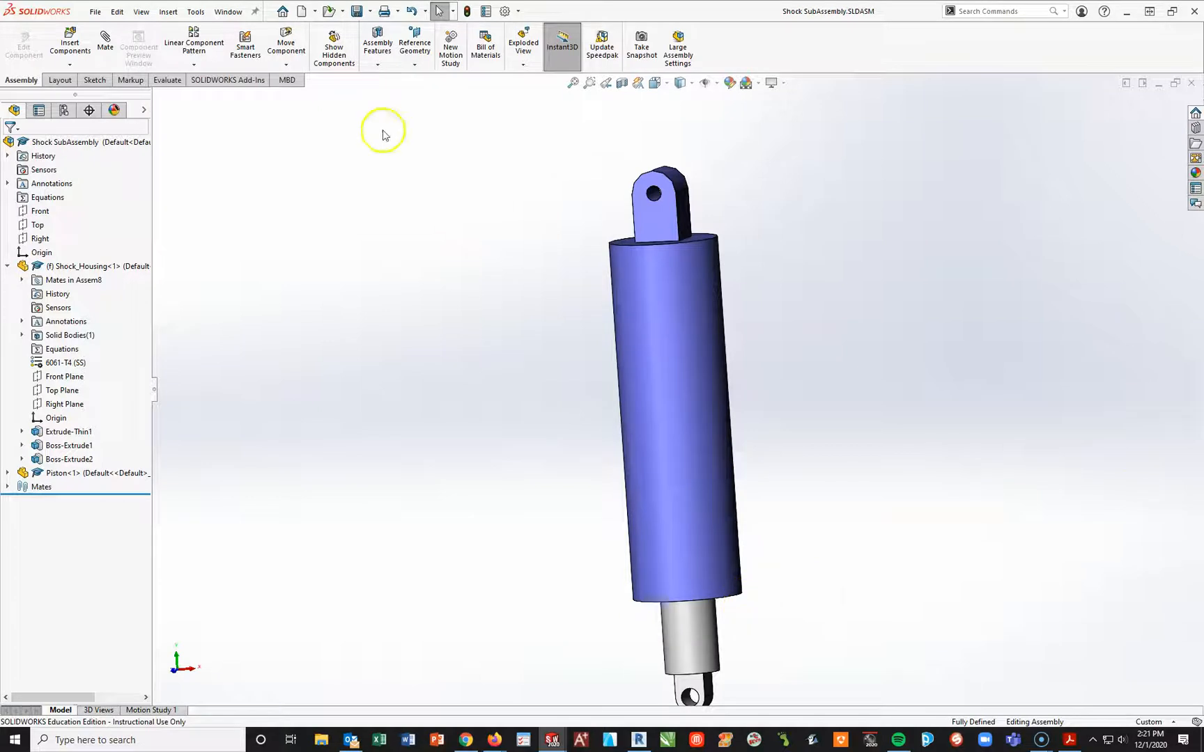
# Inspect the Piston's material and features in the feature tree, then collapse the Shock_Housing and Piston entries.
pyautogui.click(167, 79)
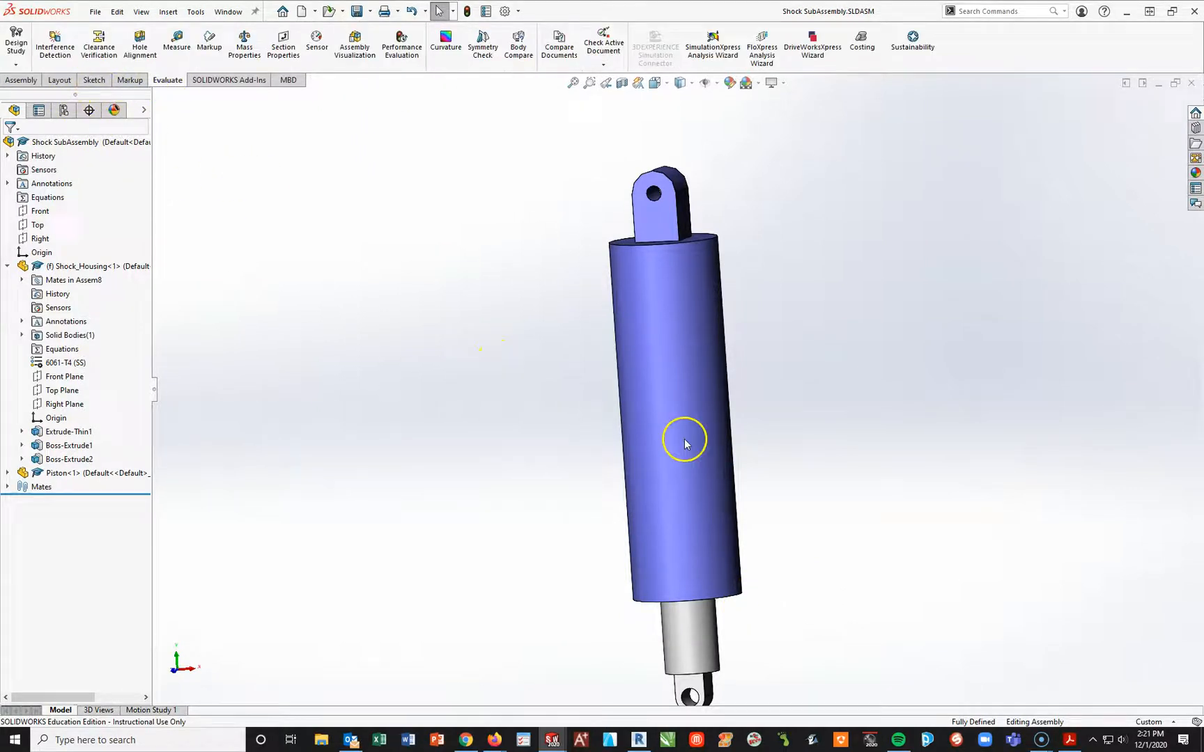
pyautogui.click(8, 473)
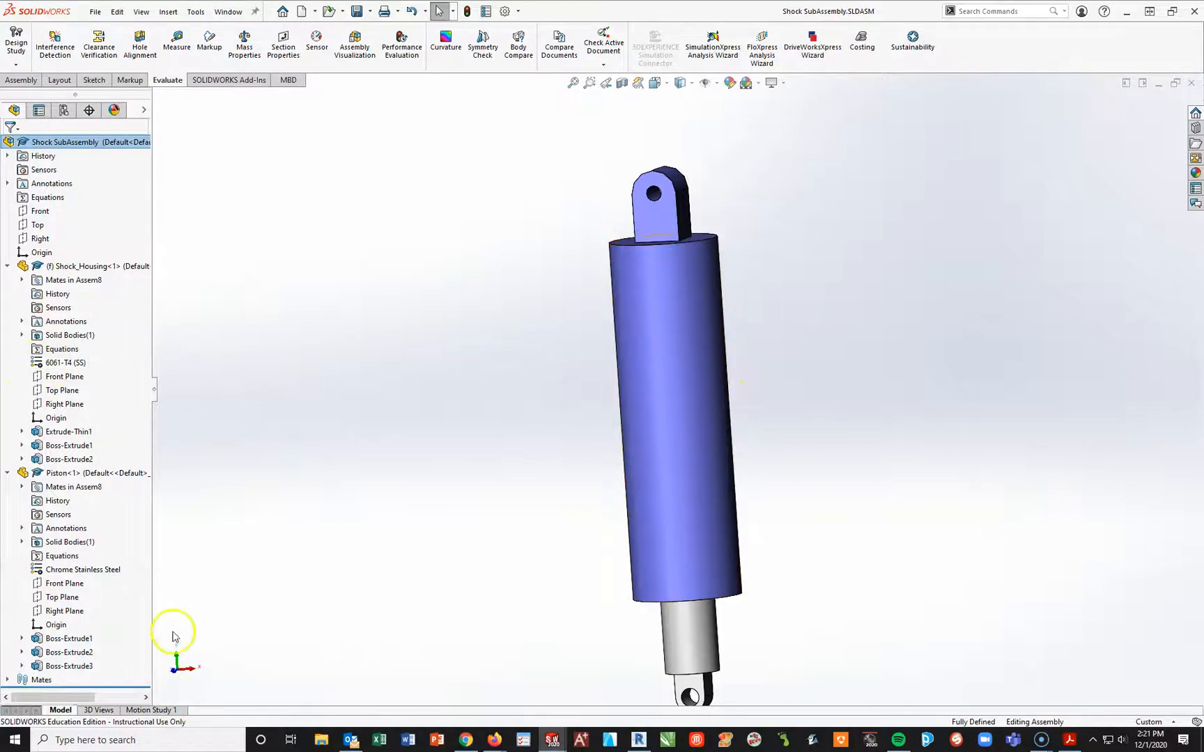
pyautogui.click(9, 266)
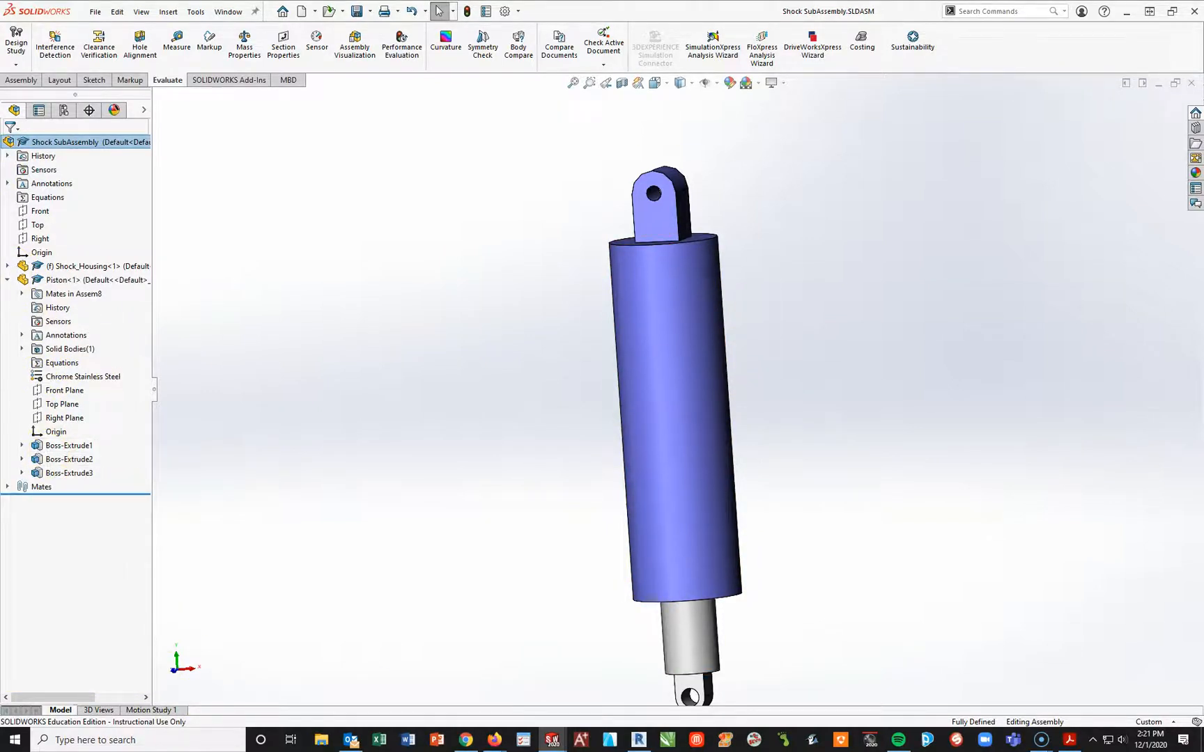
pyautogui.click(8, 280)
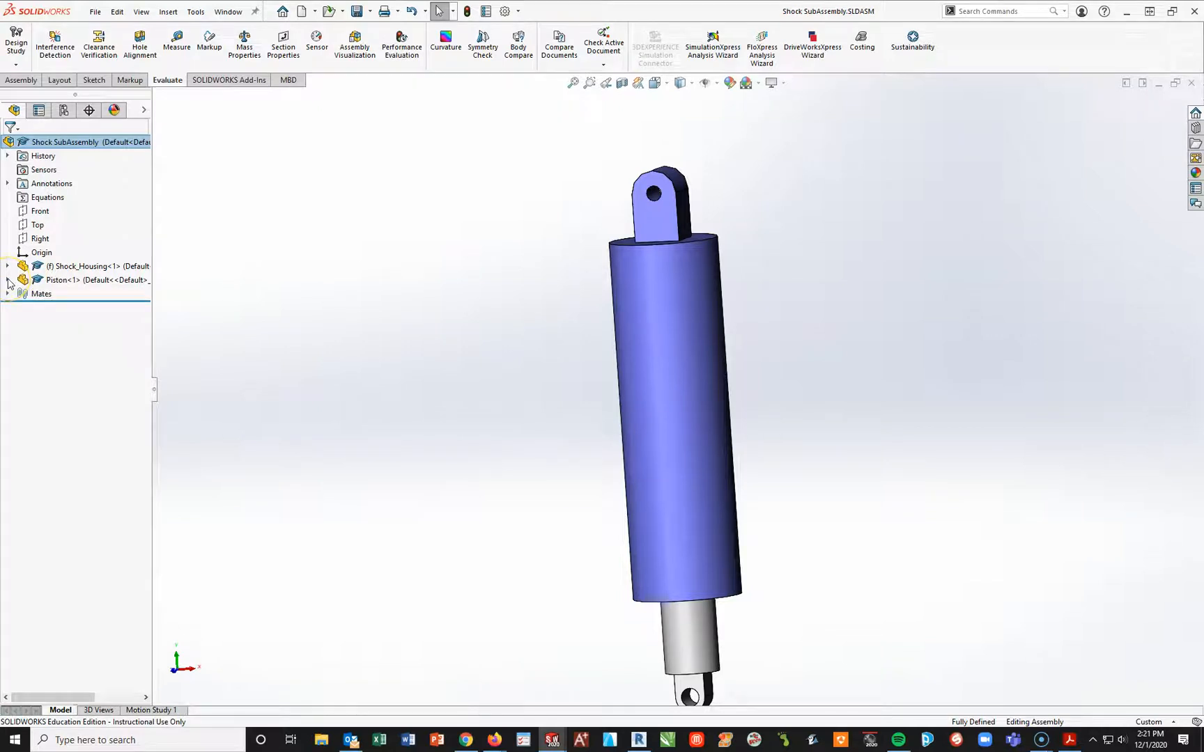
# Switch to the exam PDF in Acrobat Reader, review Question 7, and read the Question 8 requirements for adding a subassembly.
pyautogui.click(1070, 740)
pyautogui.scroll(-5, 721, 524)
pyautogui.scroll(-7, 488, 437)
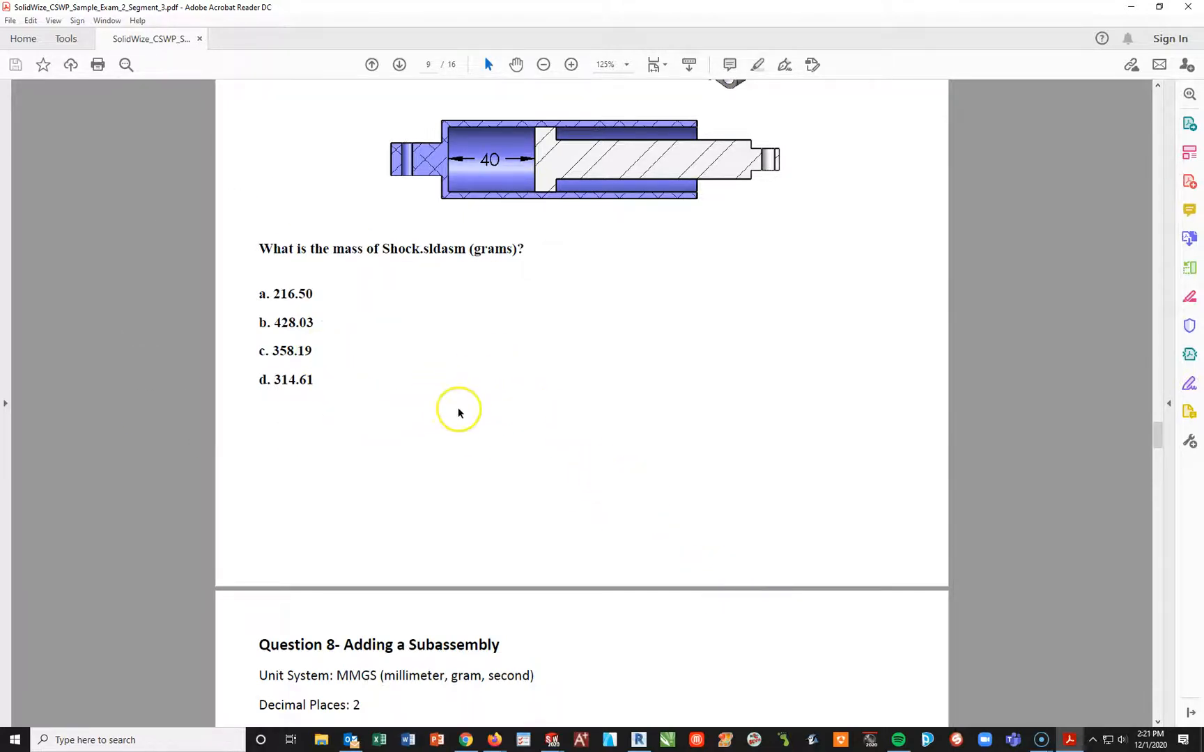
pyautogui.scroll(10, 547, 306)
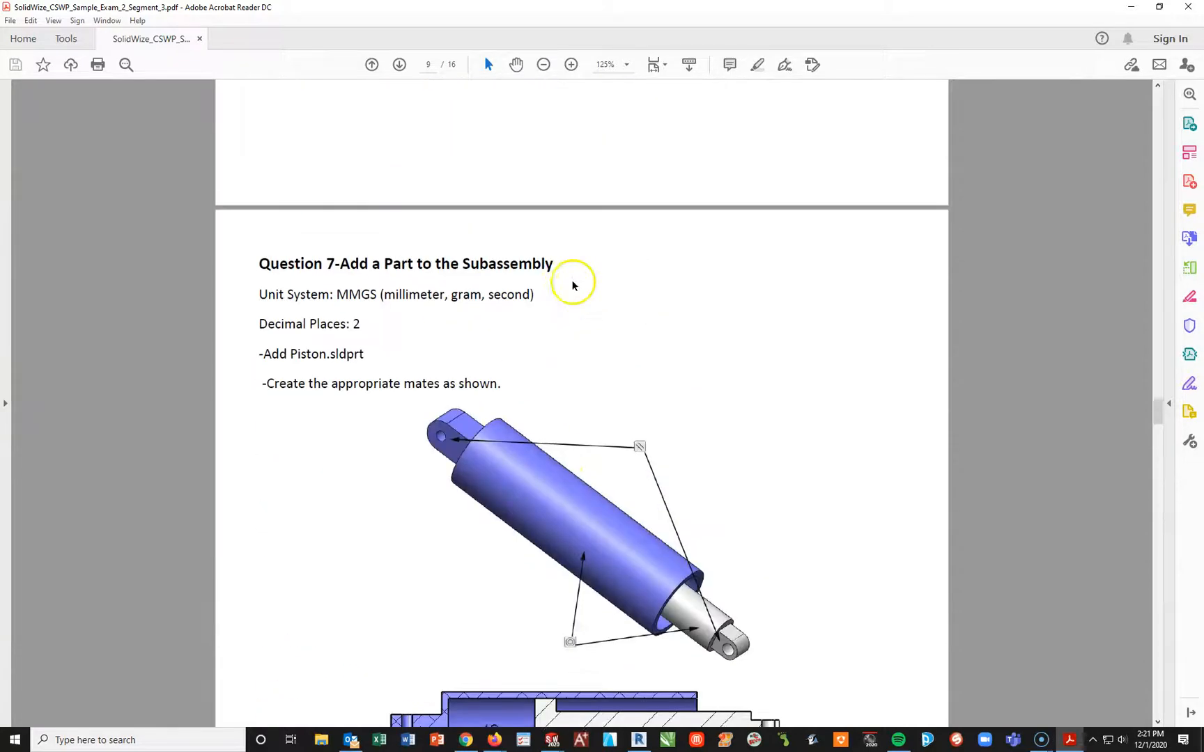
pyautogui.scroll(-5, 573, 282)
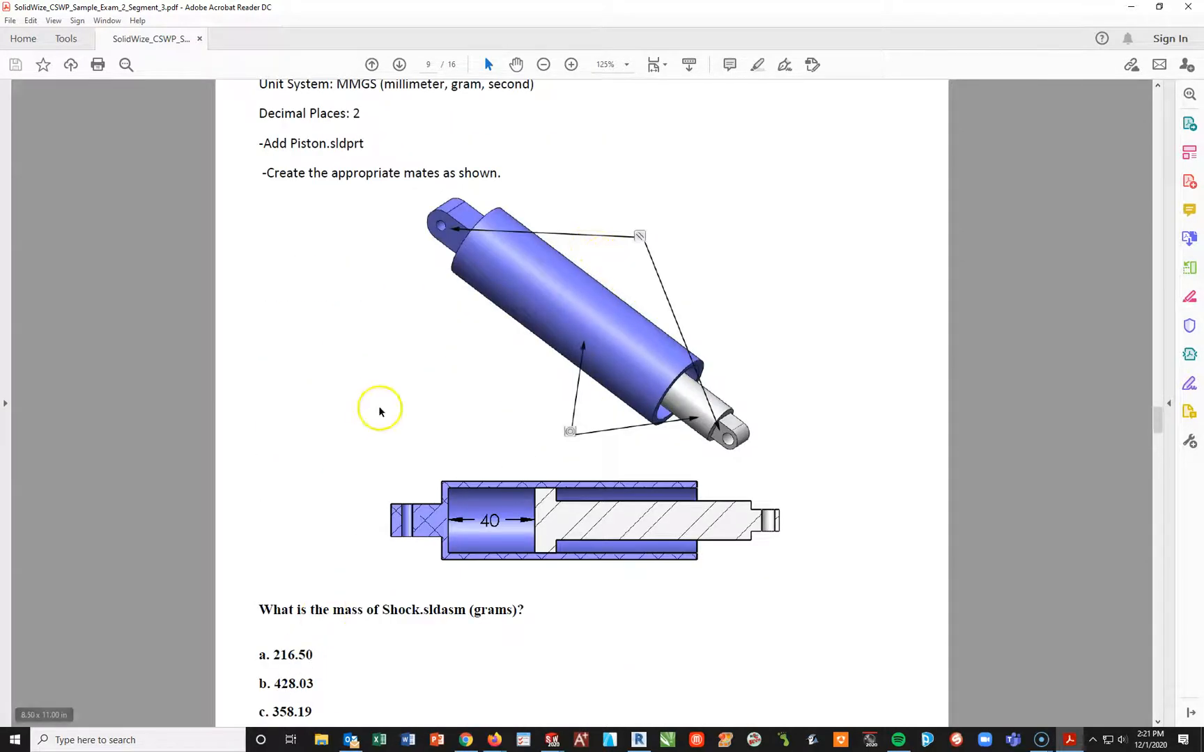
pyautogui.scroll(-10, 383, 418)
pyautogui.scroll(-8, 407, 516)
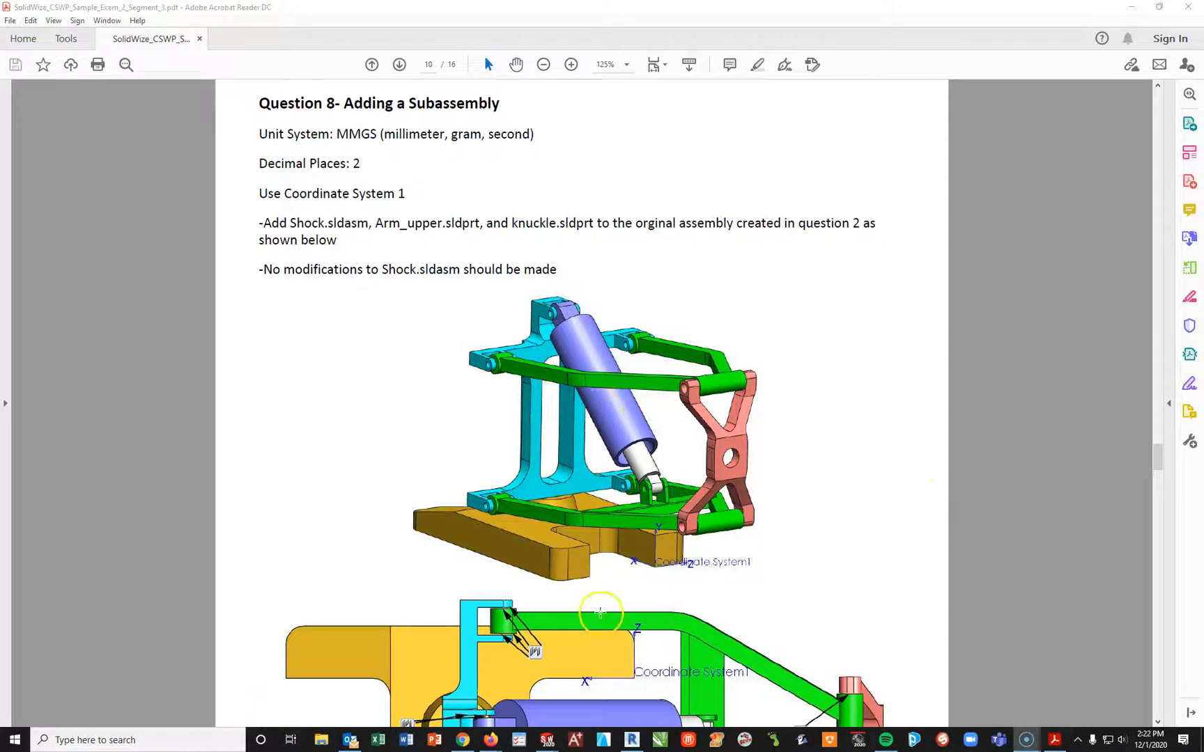
# Switch to the Assem7 assembly in SOLIDWORKS and insert the Shock SubAssembly in open space above the lower arm.
pyautogui.moveTo(547, 739)
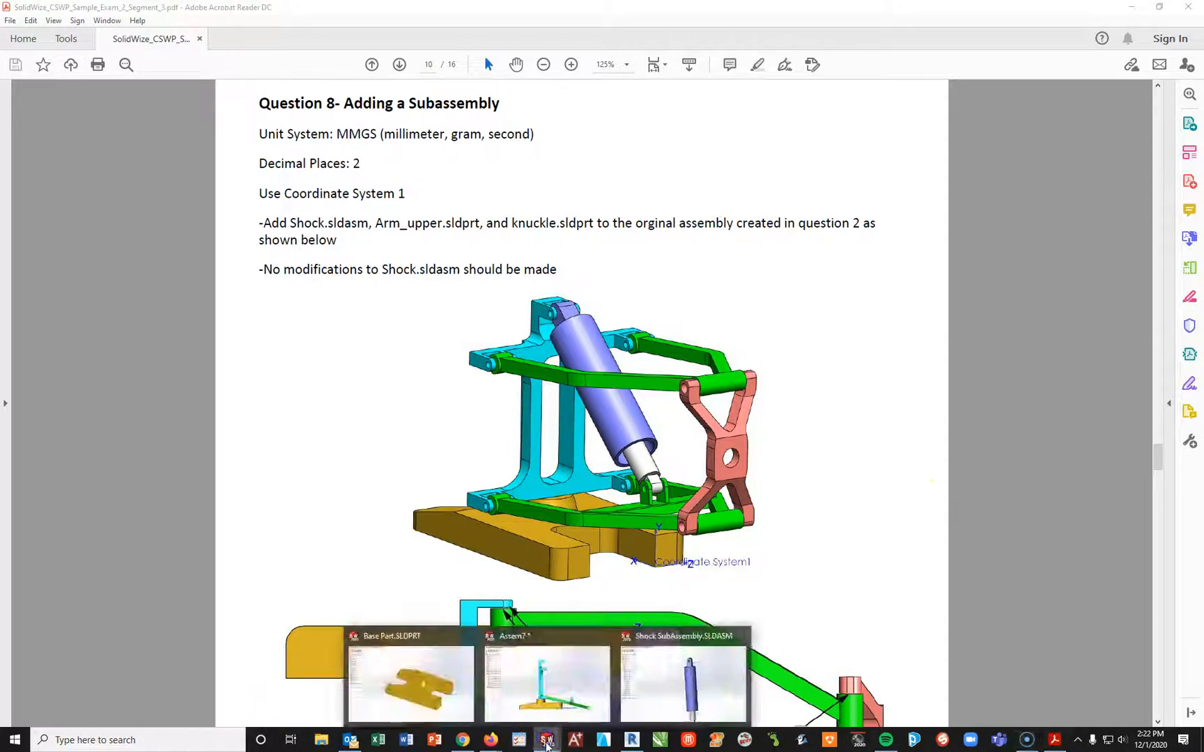
pyautogui.click(576, 712)
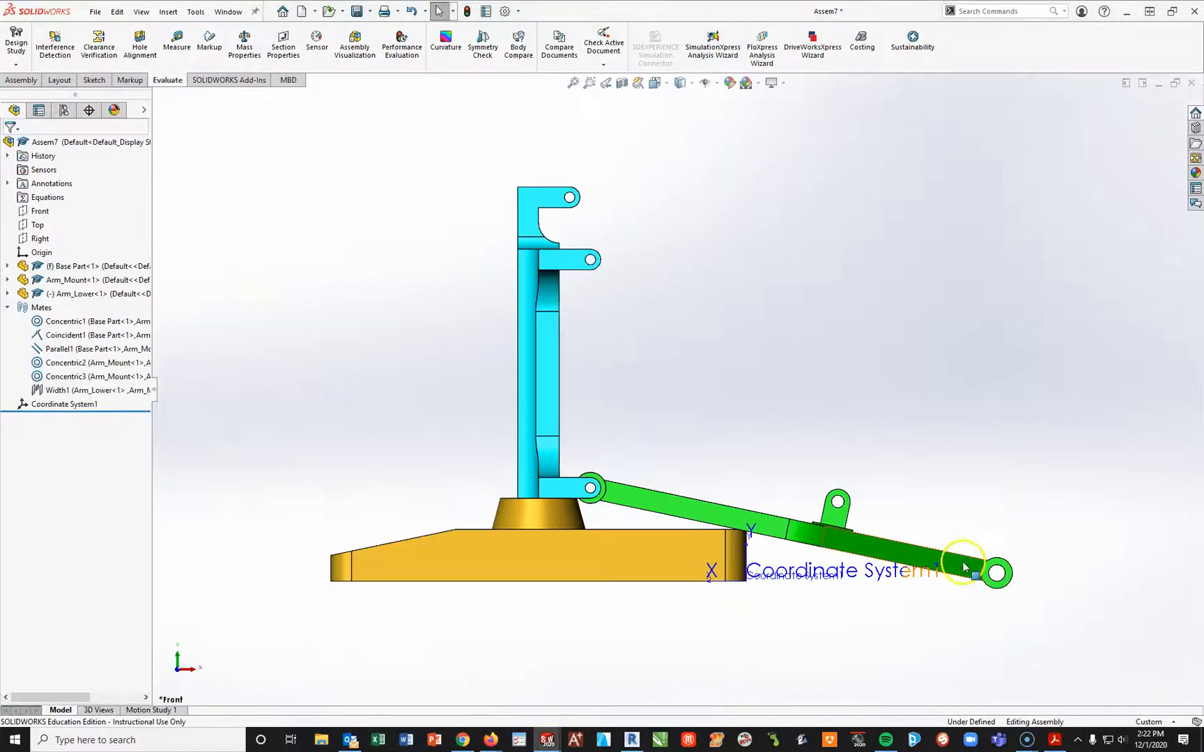
pyautogui.moveTo(924, 346); pyautogui.dragTo(898, 341)
pyautogui.press('space')
pyautogui.click(997, 322)
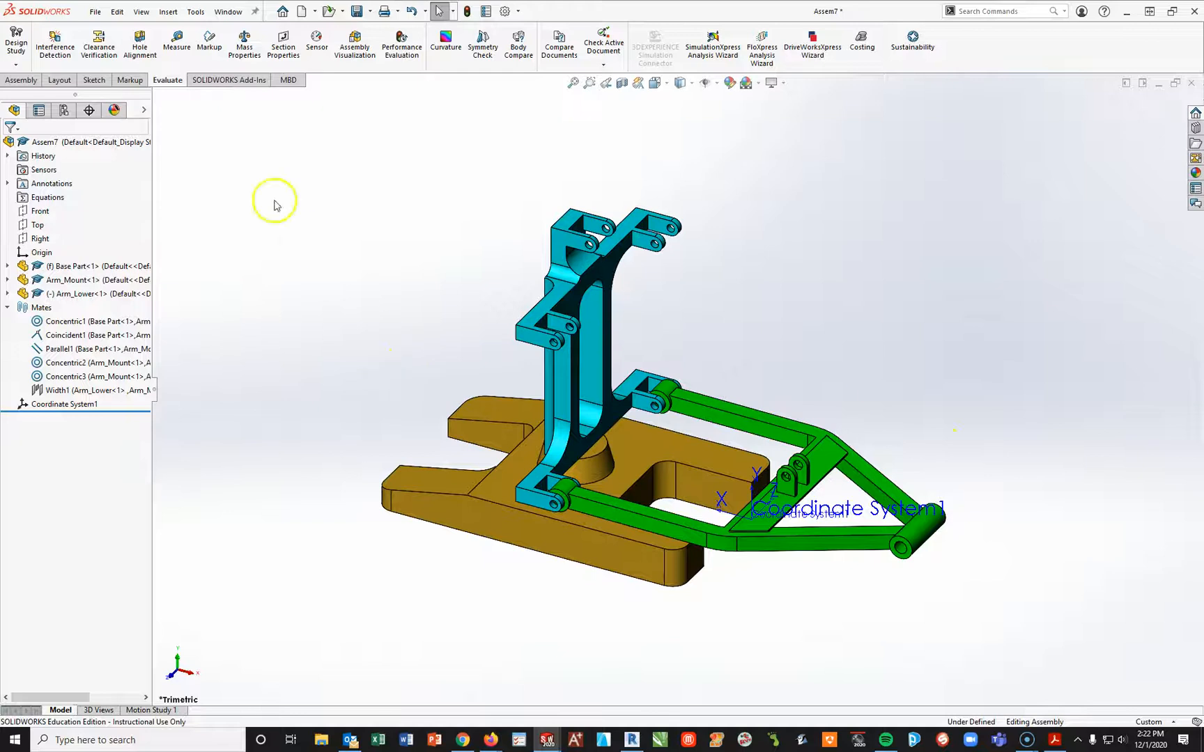
pyautogui.click(11, 81)
pyautogui.click(70, 43)
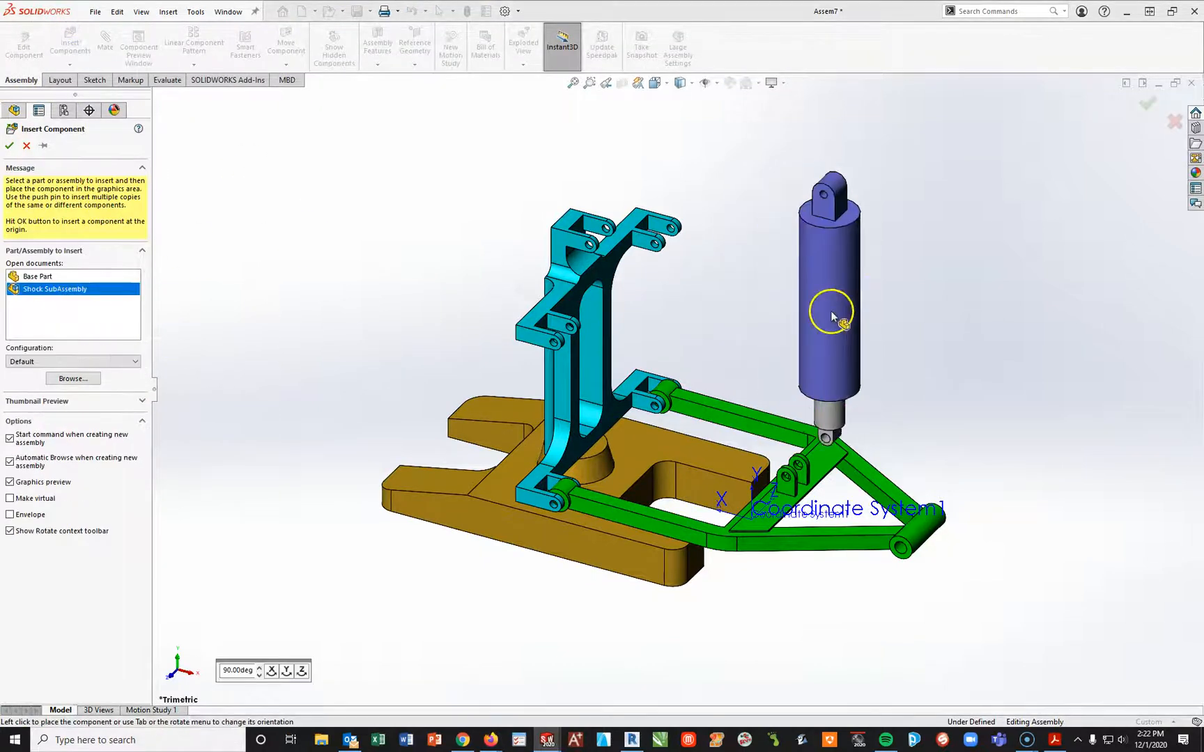
pyautogui.click(821, 286)
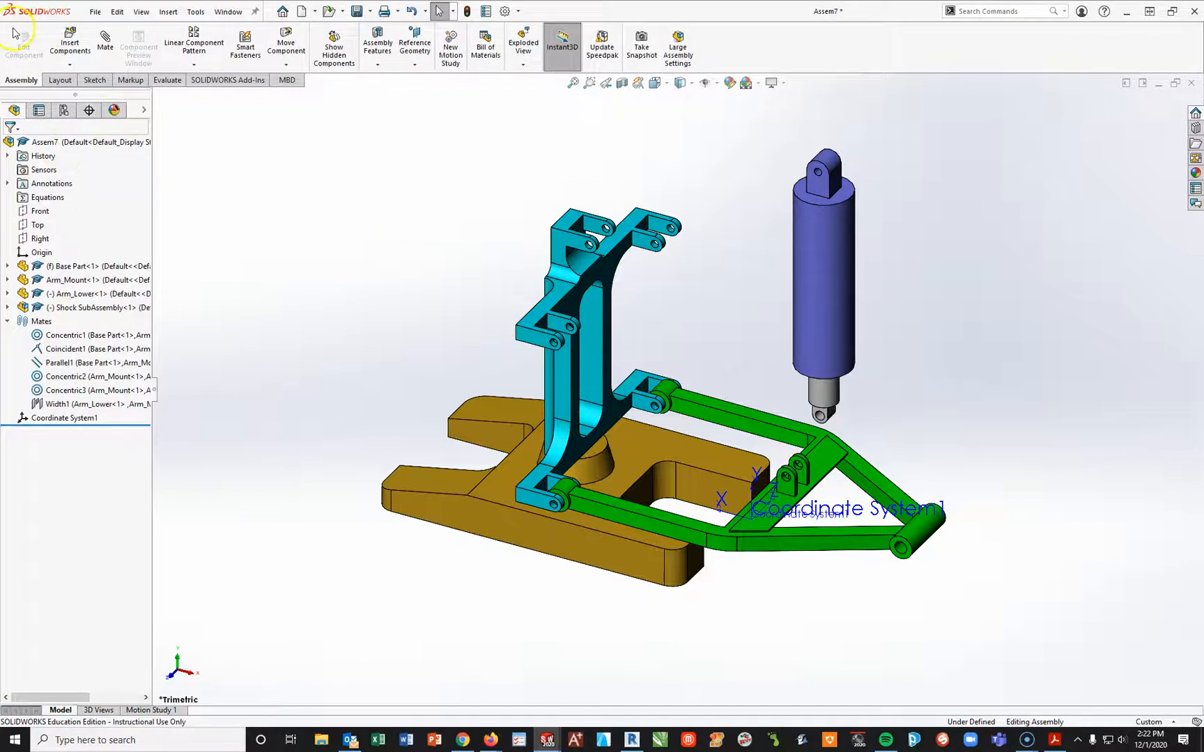
# Insert Arm_Upper.SLDPRT into the assembly, placing it above the arm mount.
pyautogui.click(70, 43)
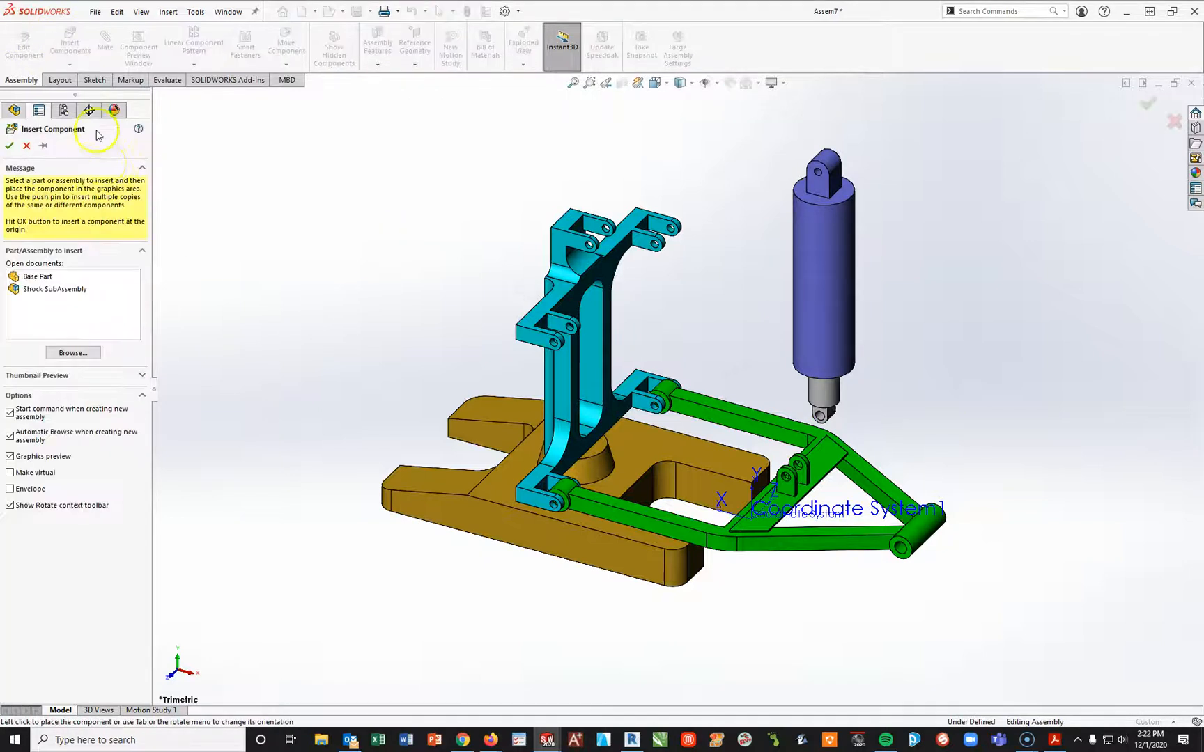
pyautogui.click(81, 356)
pyautogui.click(670, 315)
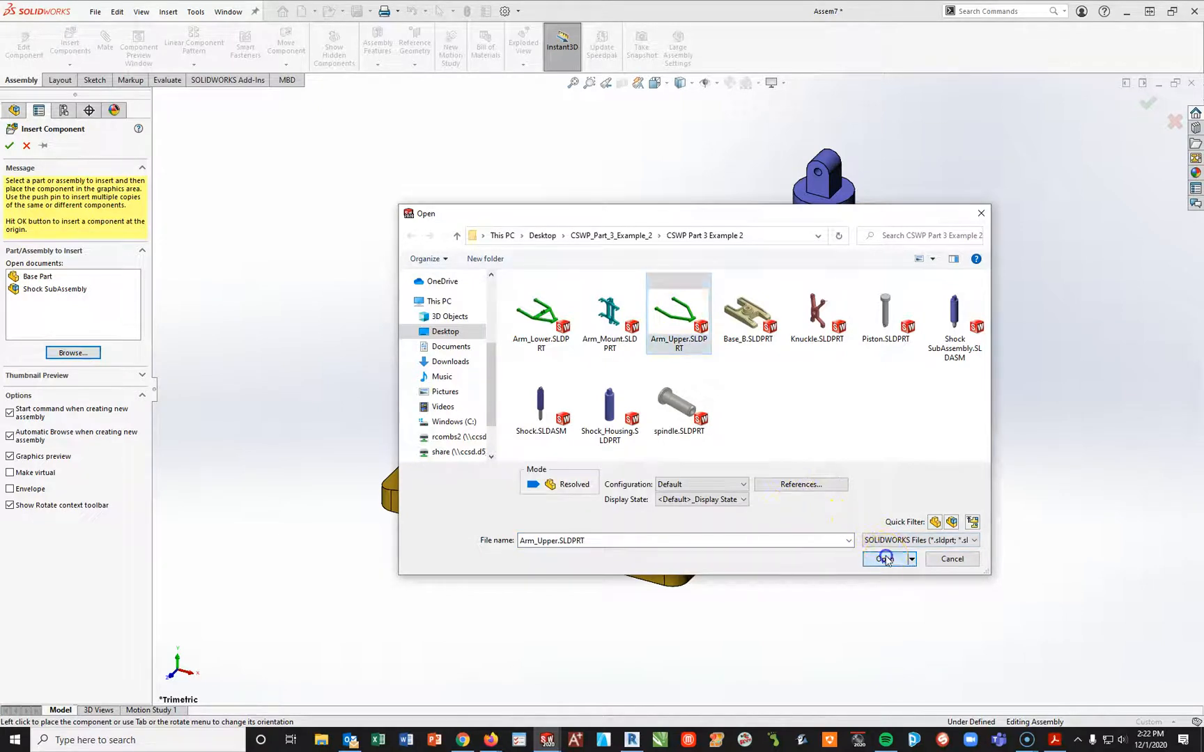
pyautogui.click(625, 176)
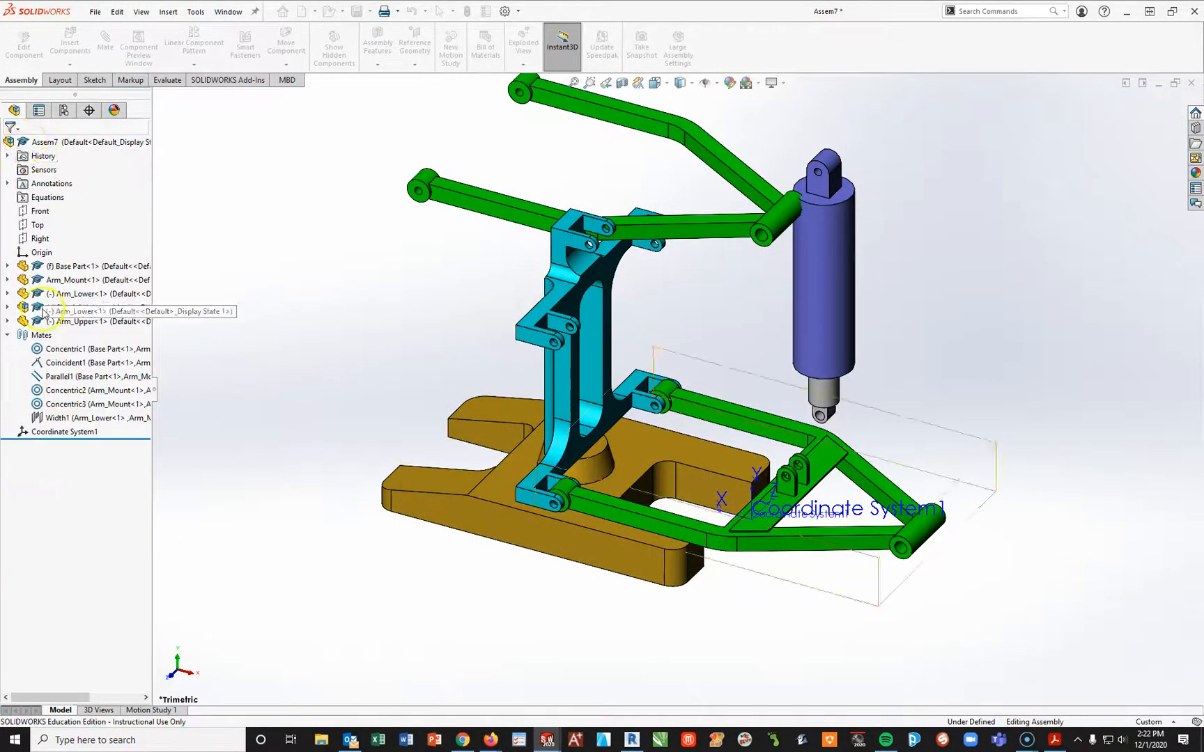
# Insert Knuckle.SLDPRT into the assembly, placing it in open space beyond the shock and lower arm.
pyautogui.click(70, 45)
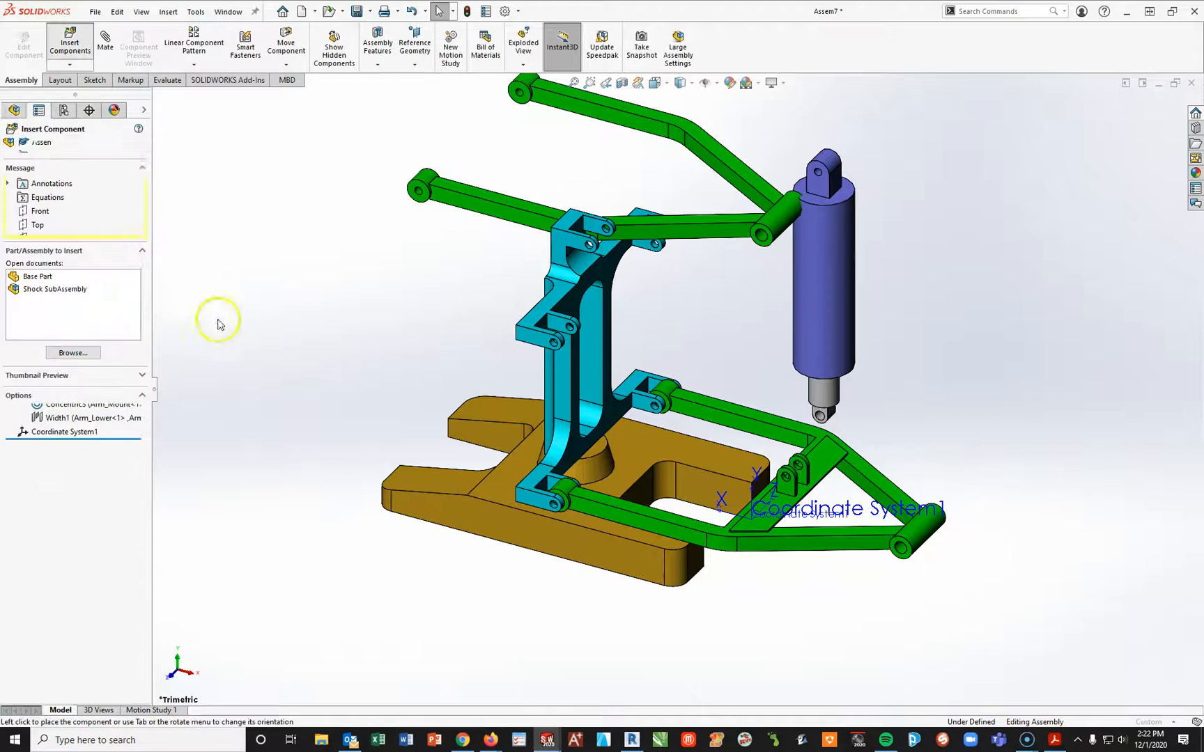
pyautogui.click(67, 353)
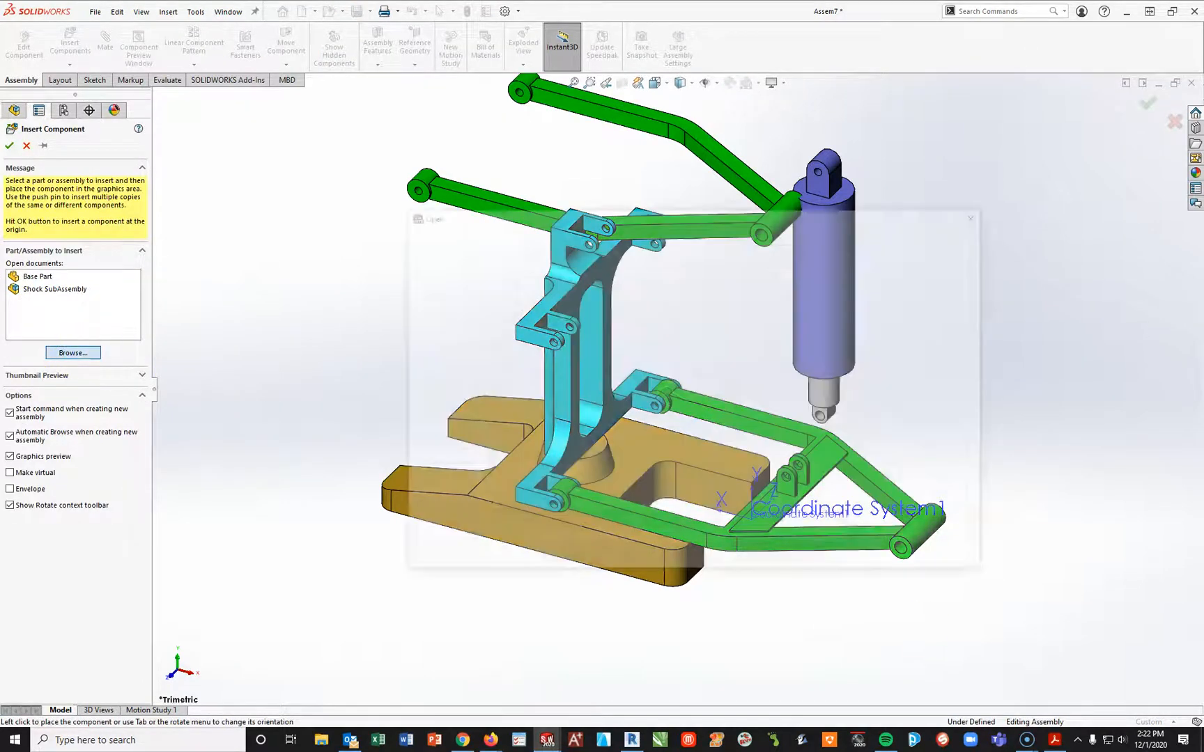
pyautogui.click(817, 310)
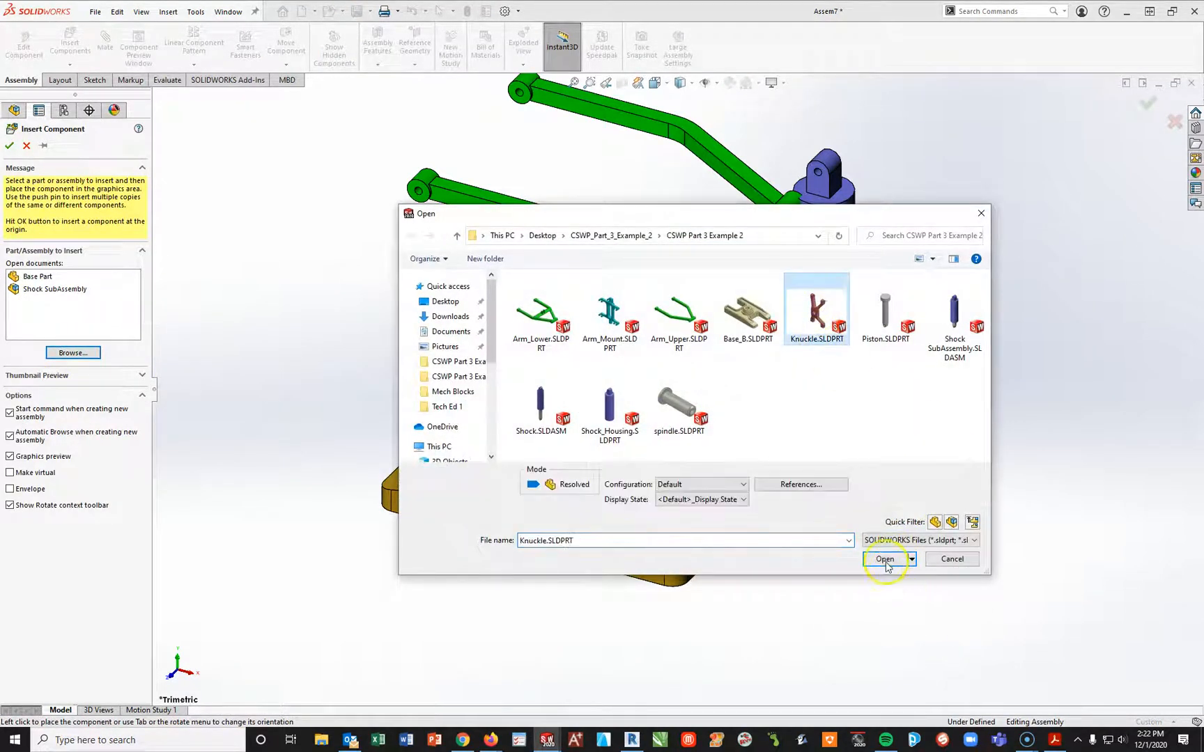
pyautogui.click(885, 560)
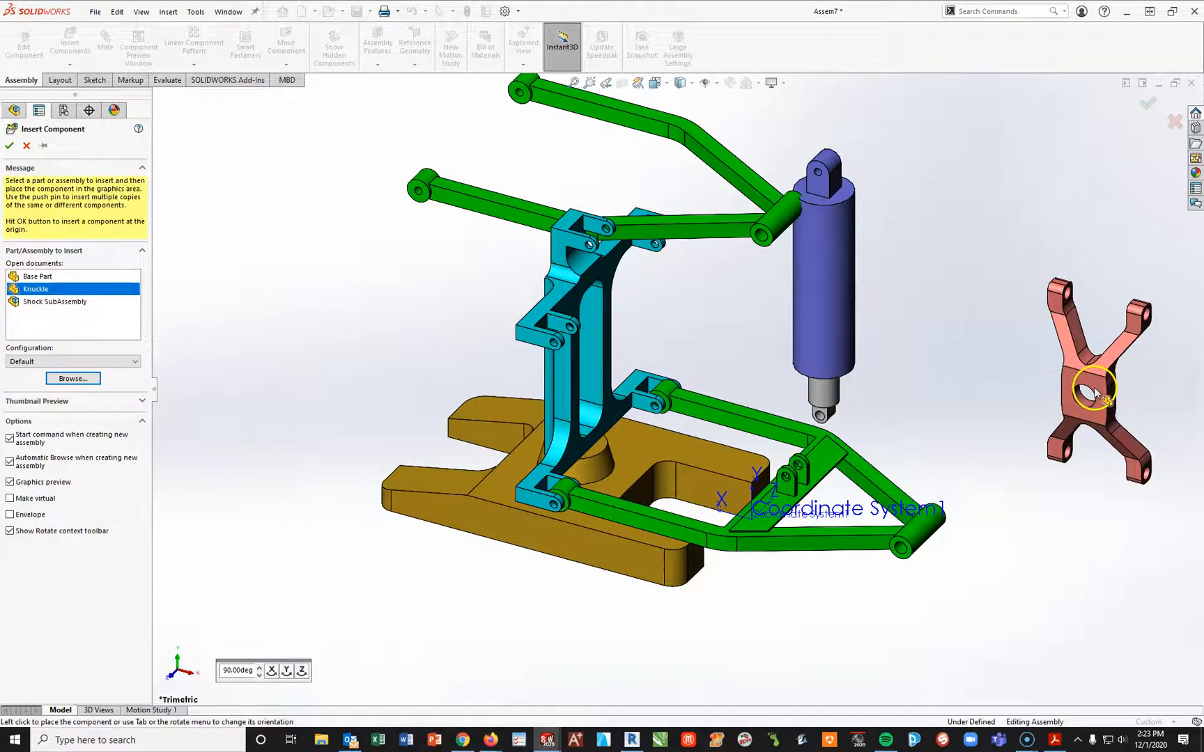
pyautogui.click(1094, 391)
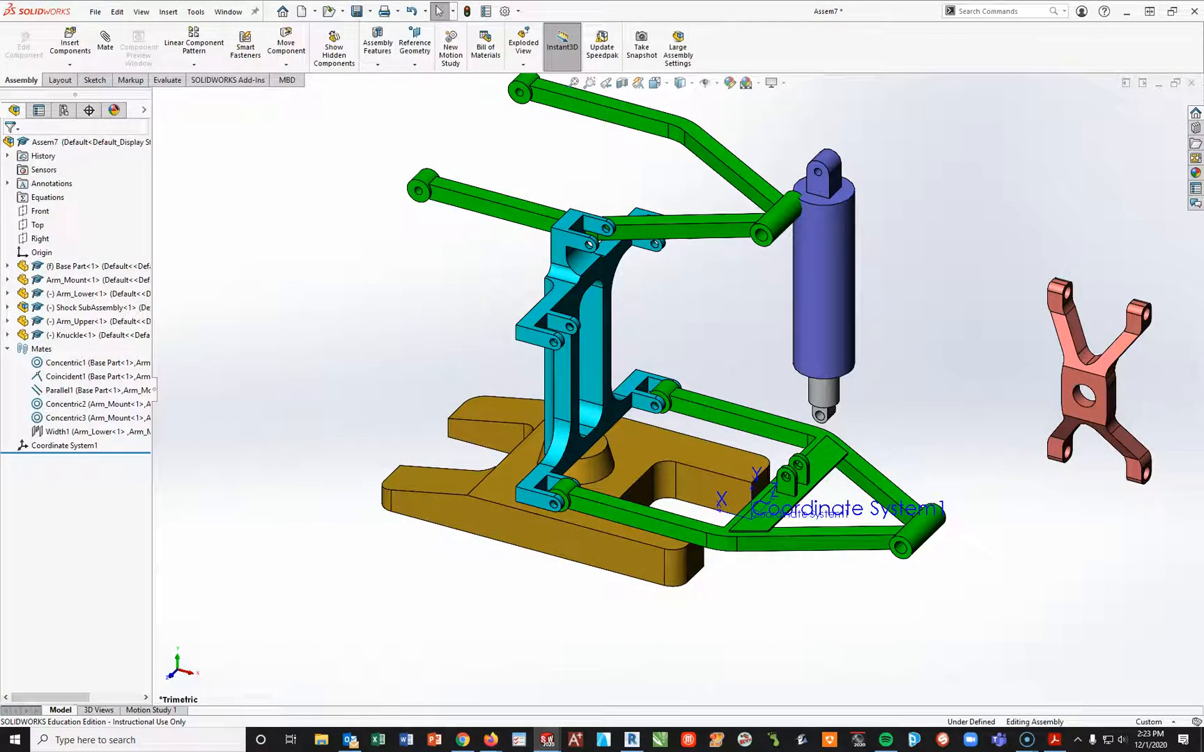
# Add a concentric mate between one pivot hole of Arm_Upper and the hole in the arm mount's rear upper bracket.
pyautogui.scroll(-1, 512, 142)
pyautogui.scroll(1, 537, 105)
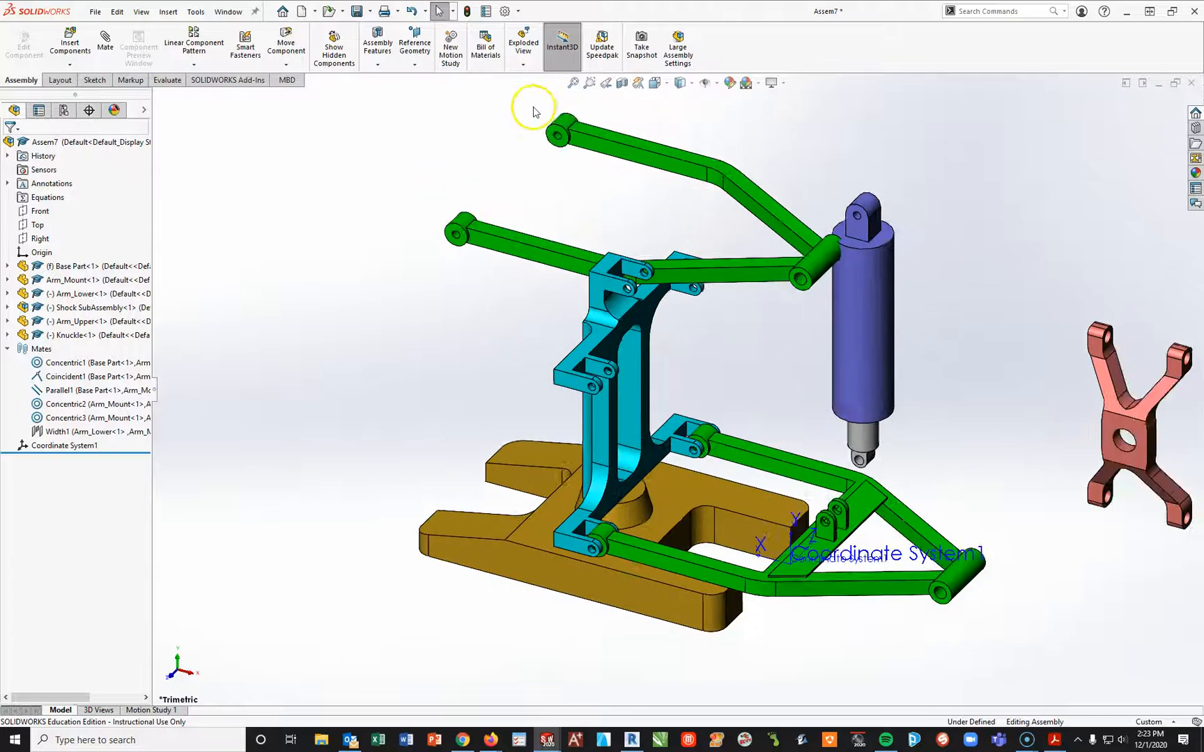
pyautogui.scroll(-2, 534, 111)
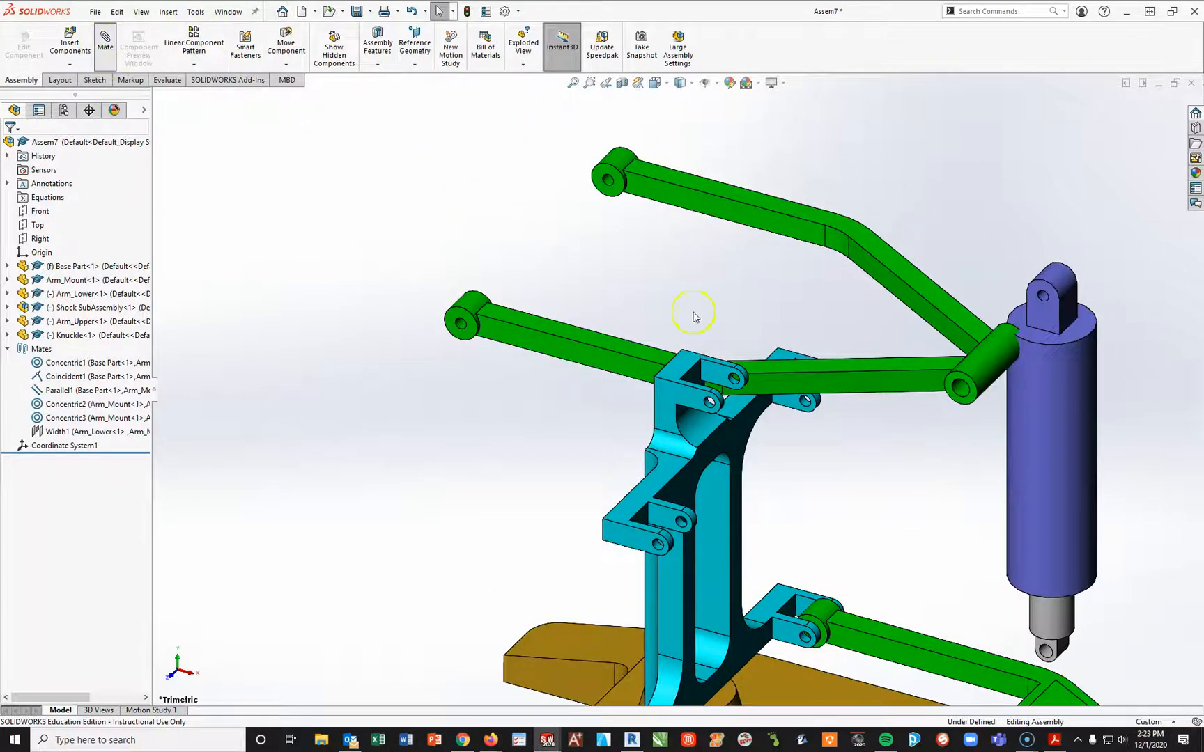
pyautogui.click(606, 185)
pyautogui.scroll(-4, 829, 393)
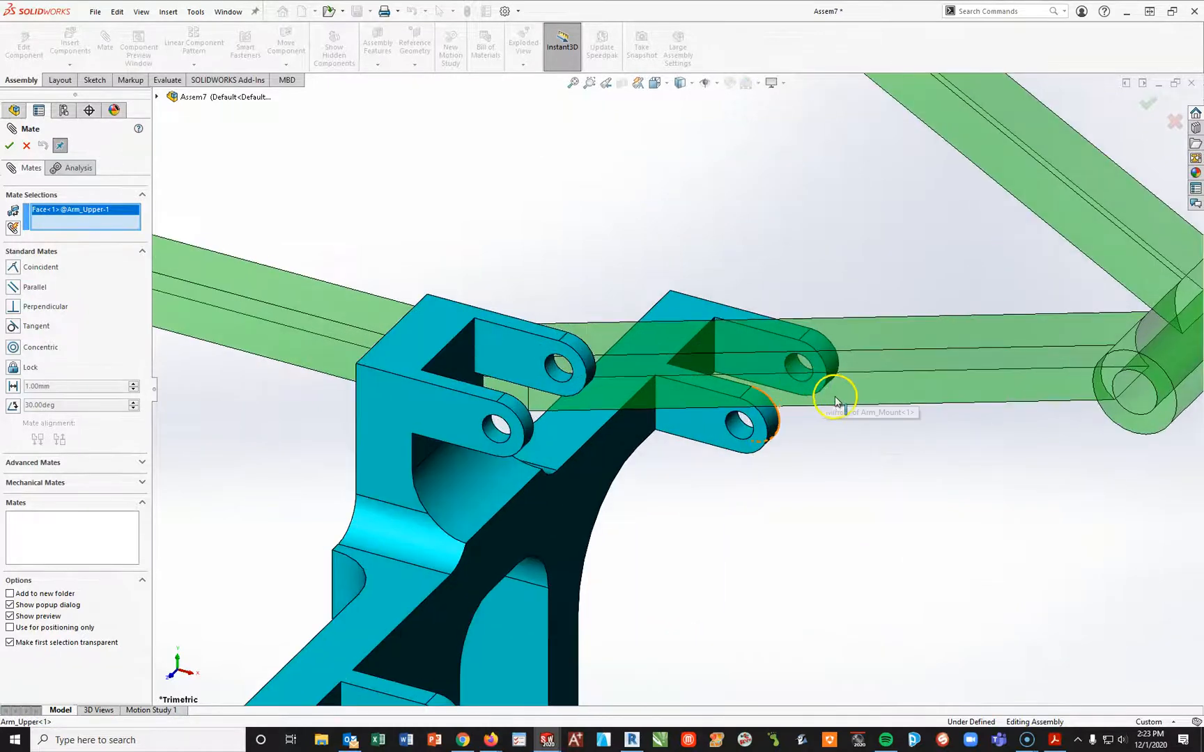
pyautogui.click(800, 366)
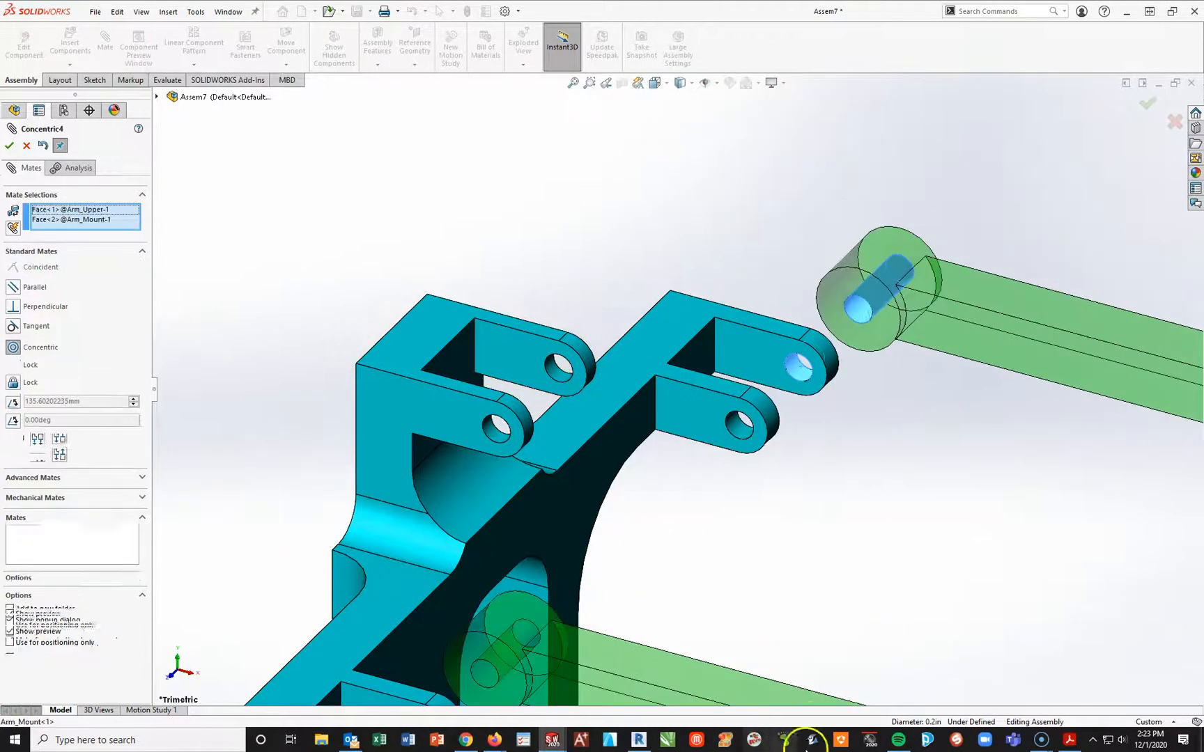
pyautogui.click(10, 145)
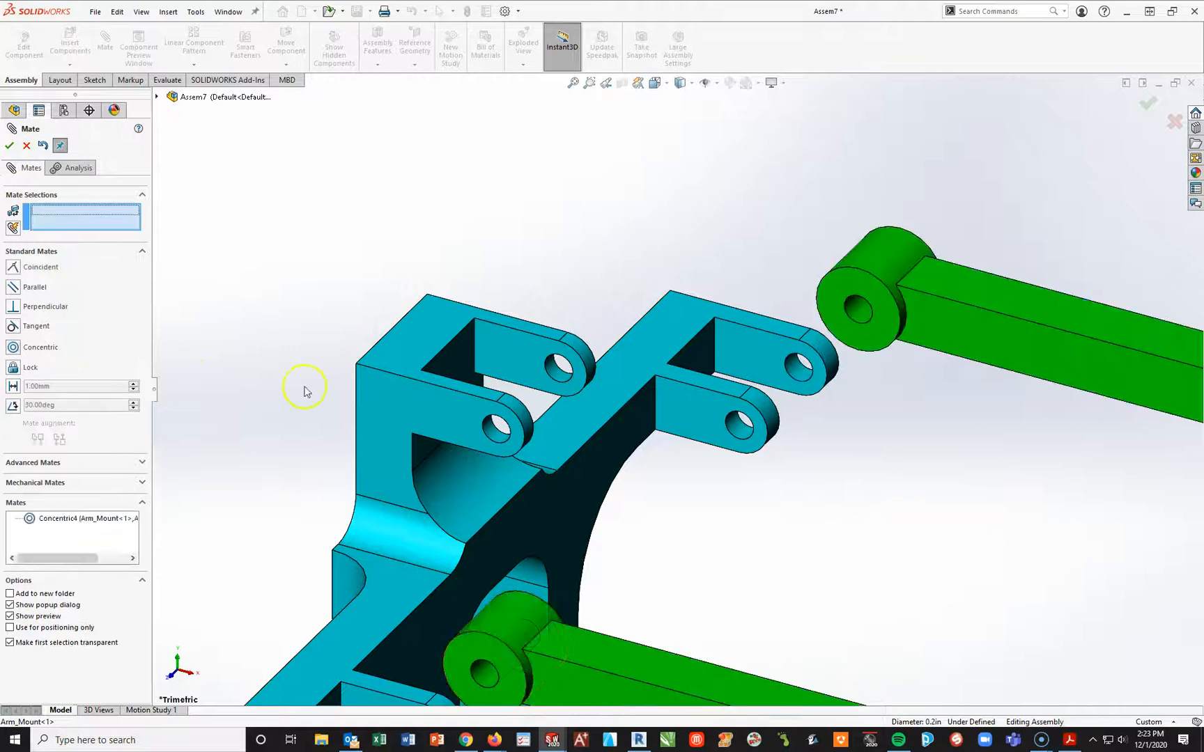
# Add a concentric mate between Arm_Upper's other pivot hole and the hole edge on the arm mount's front upper bracket.
pyautogui.press('z')
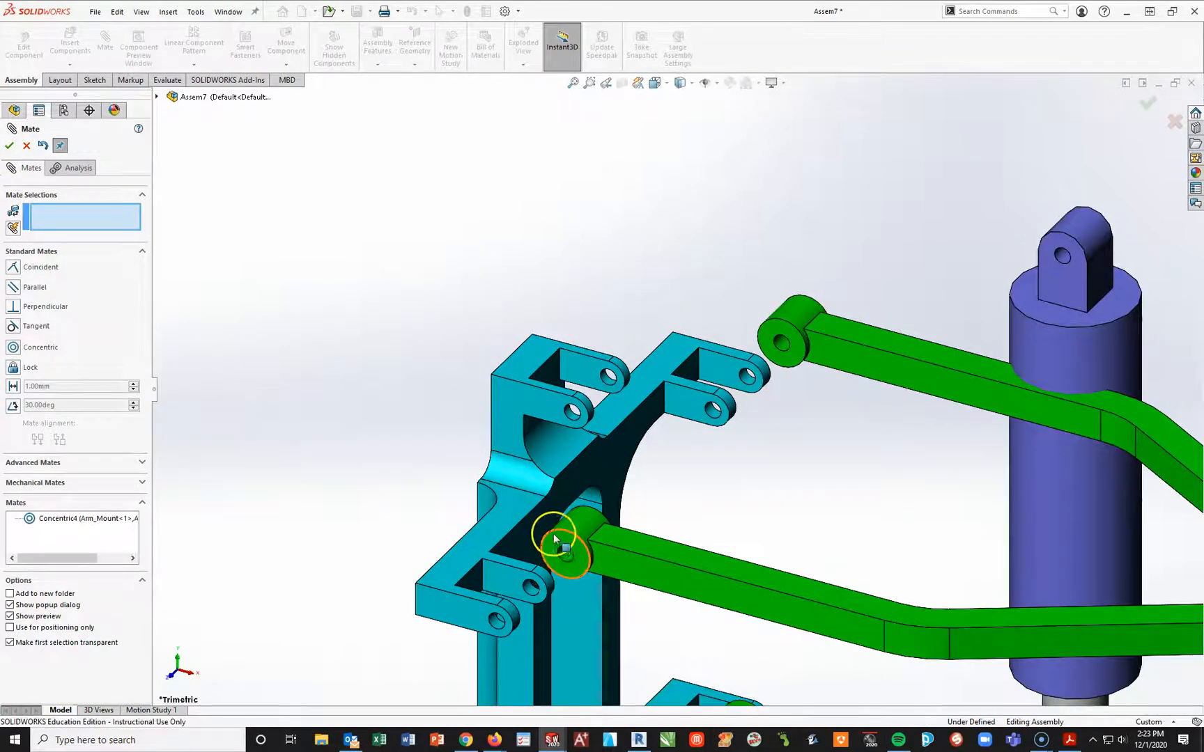
pyautogui.click(565, 554)
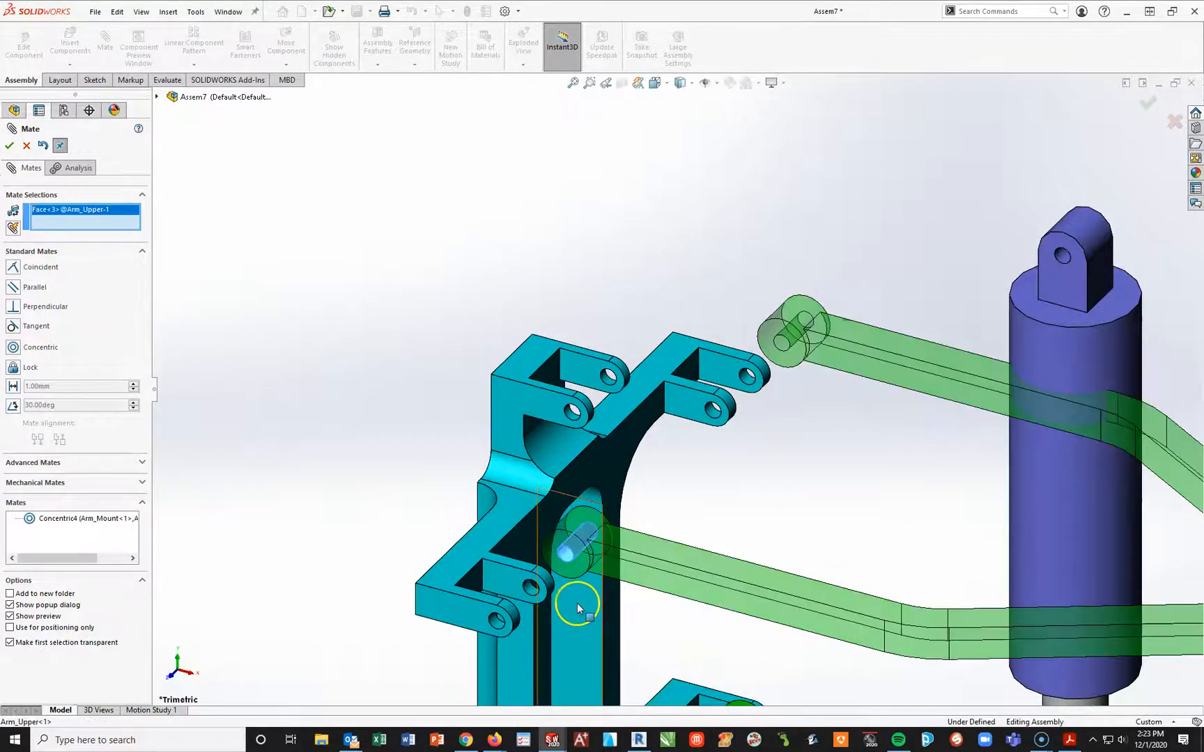
pyautogui.click(528, 591)
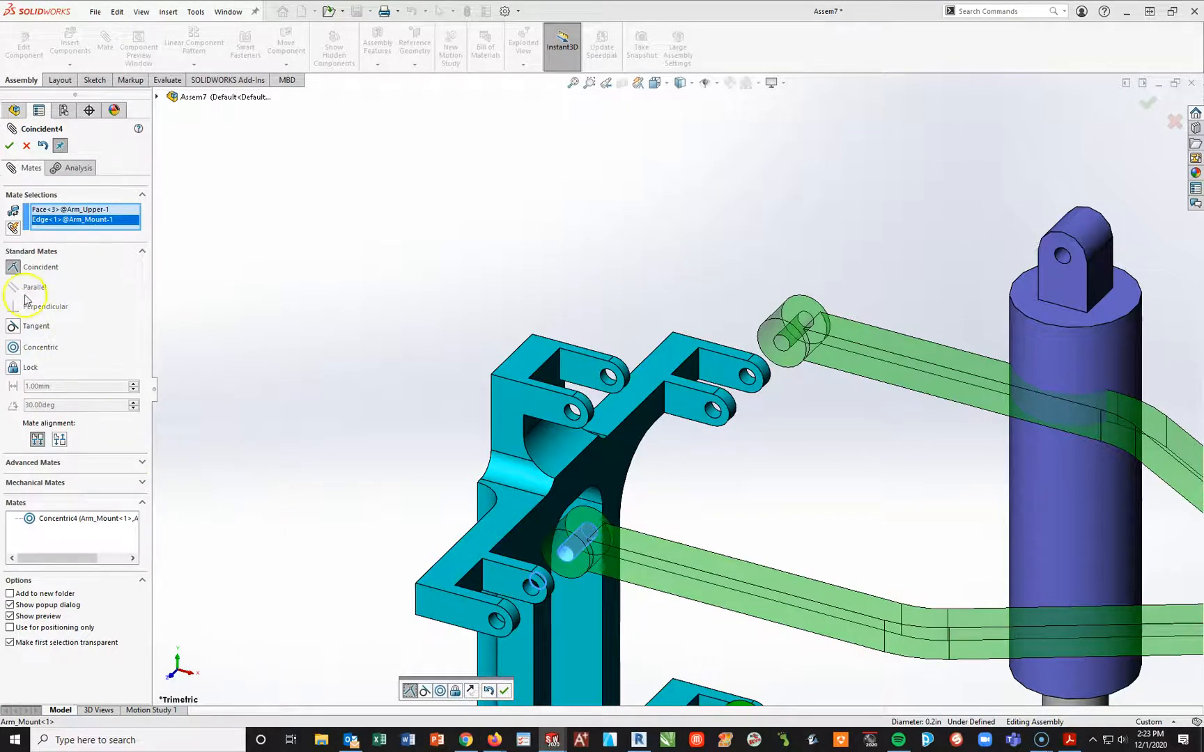
pyautogui.click(21, 344)
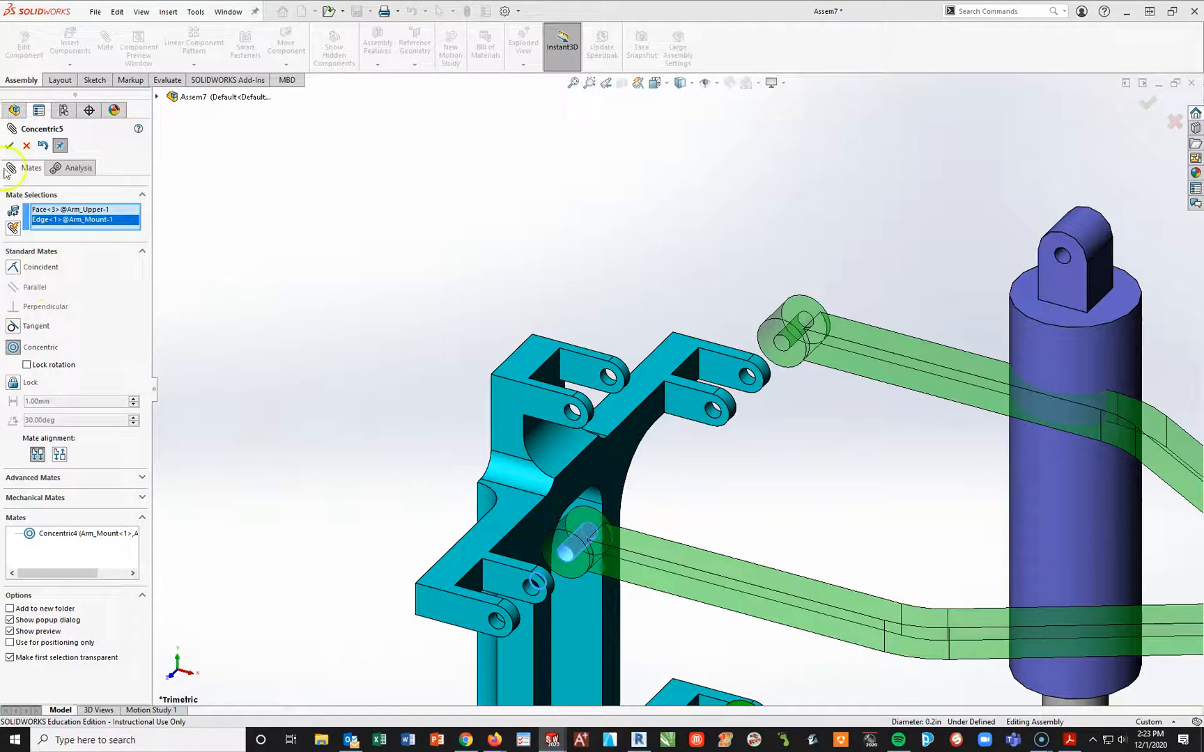
pyautogui.click(9, 146)
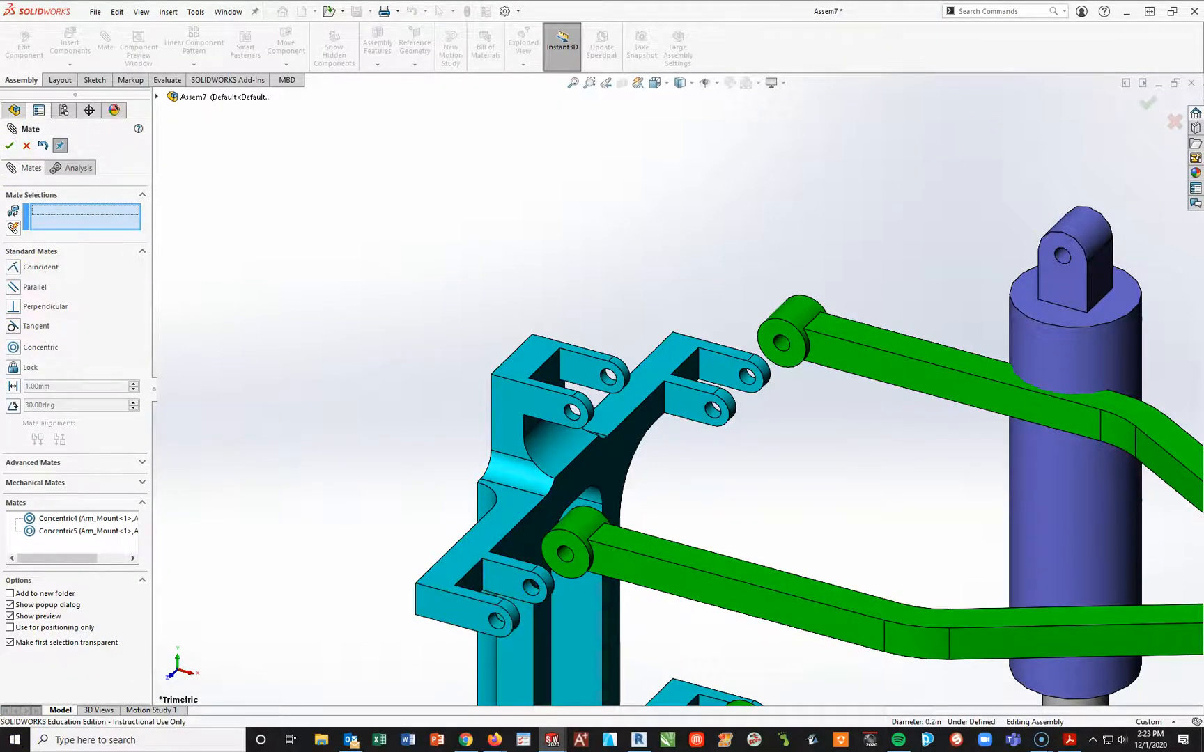
# Add a centered Width mate between Arm_Upper's front pivot end faces and the inner faces of the arm mount's front upper bracket.
pyautogui.click(141, 464)
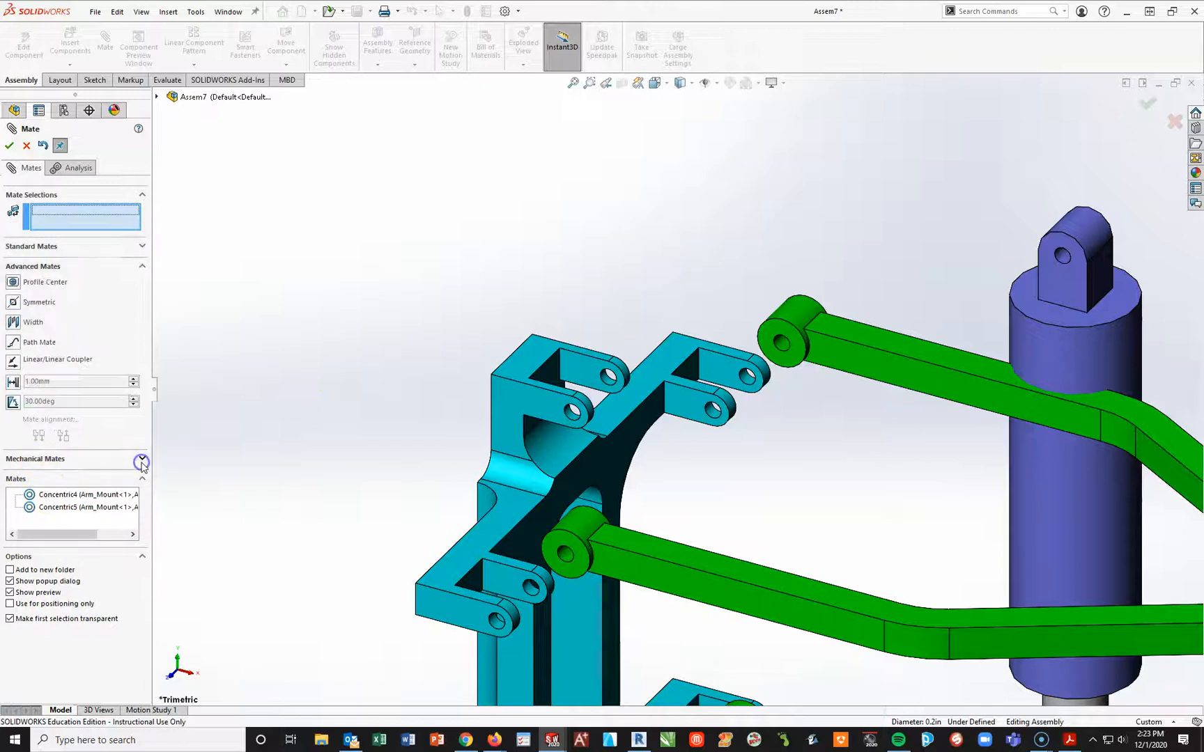
pyautogui.click(12, 322)
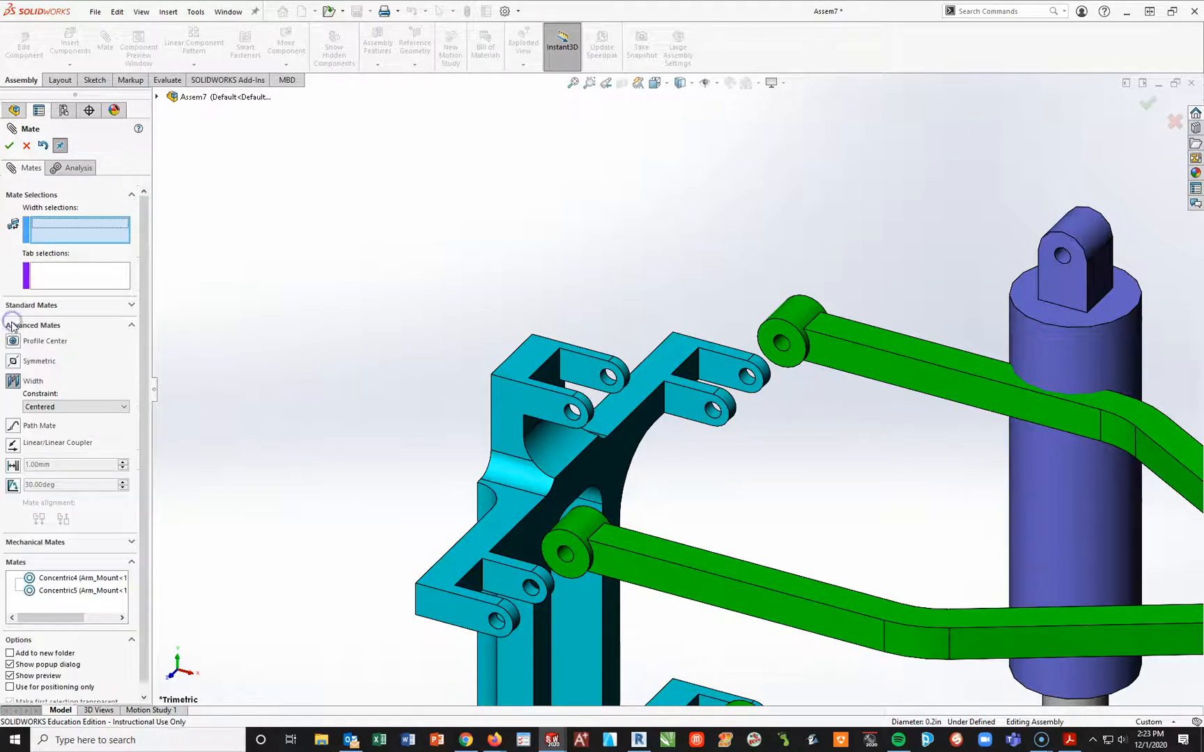
pyautogui.click(579, 561)
pyautogui.moveTo(683, 513); pyautogui.dragTo(700, 593, button='middle')
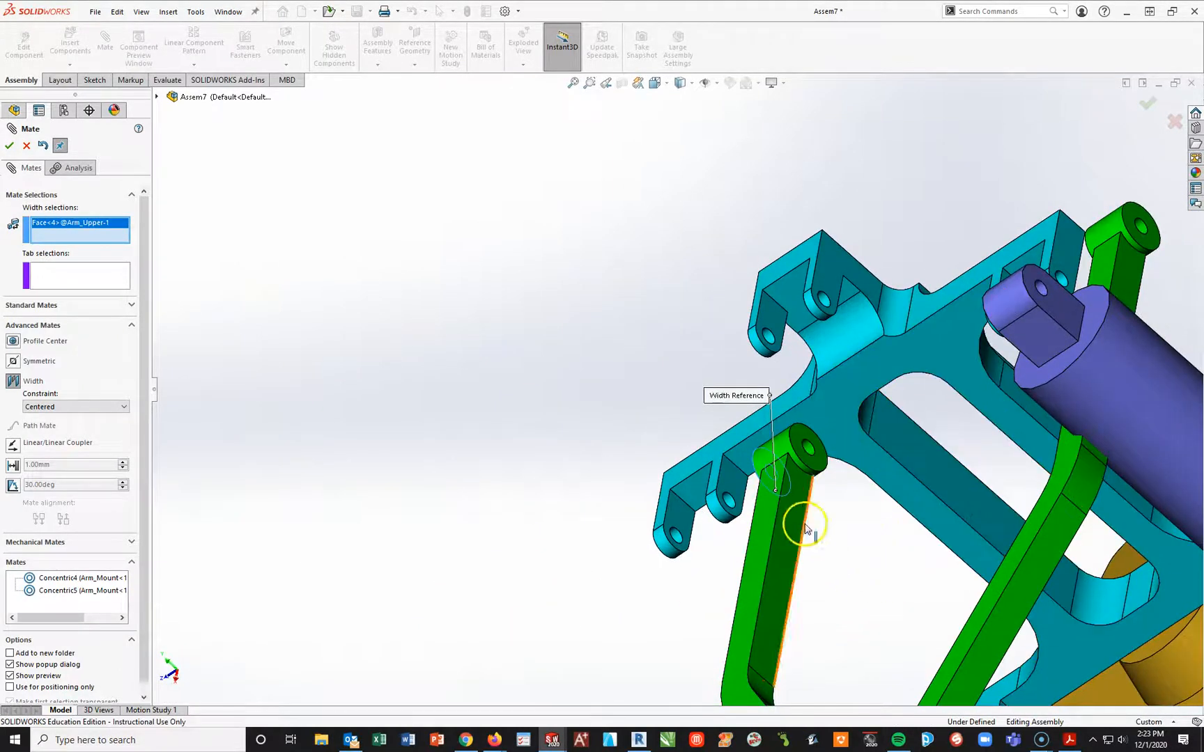
pyautogui.click(812, 465)
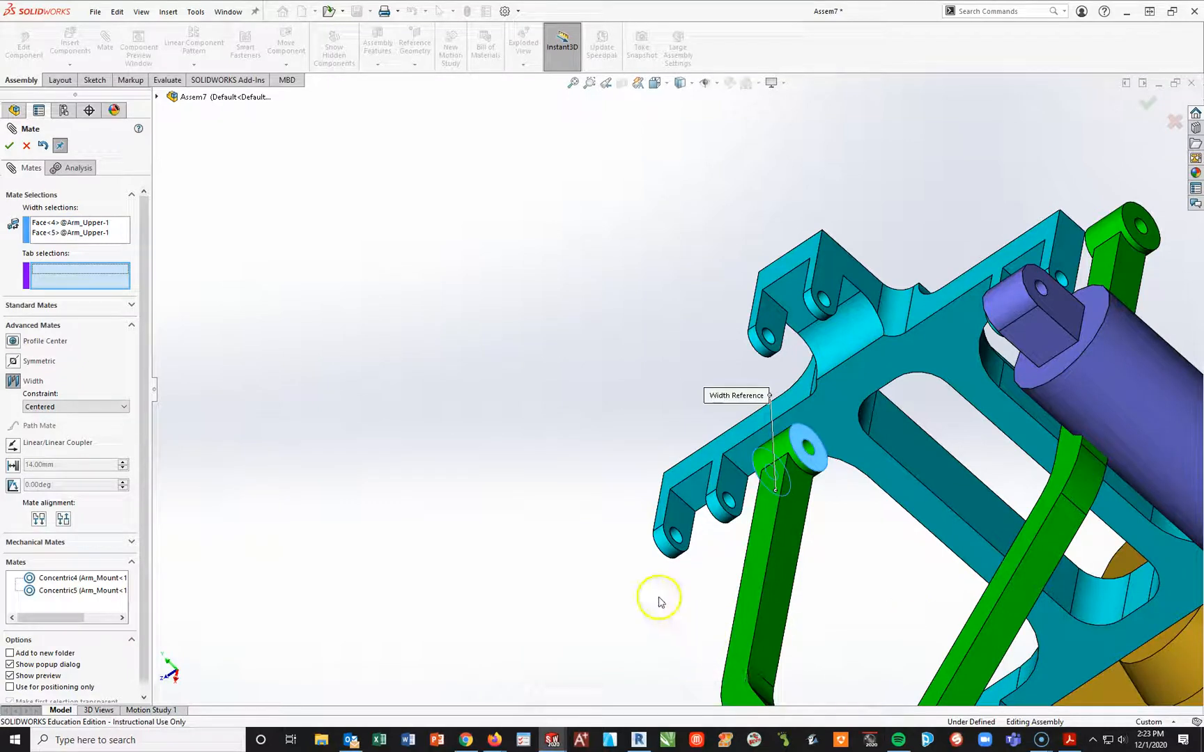
pyautogui.click(679, 503)
pyautogui.moveTo(678, 507); pyautogui.dragTo(587, 501, button='middle')
pyautogui.click(586, 502)
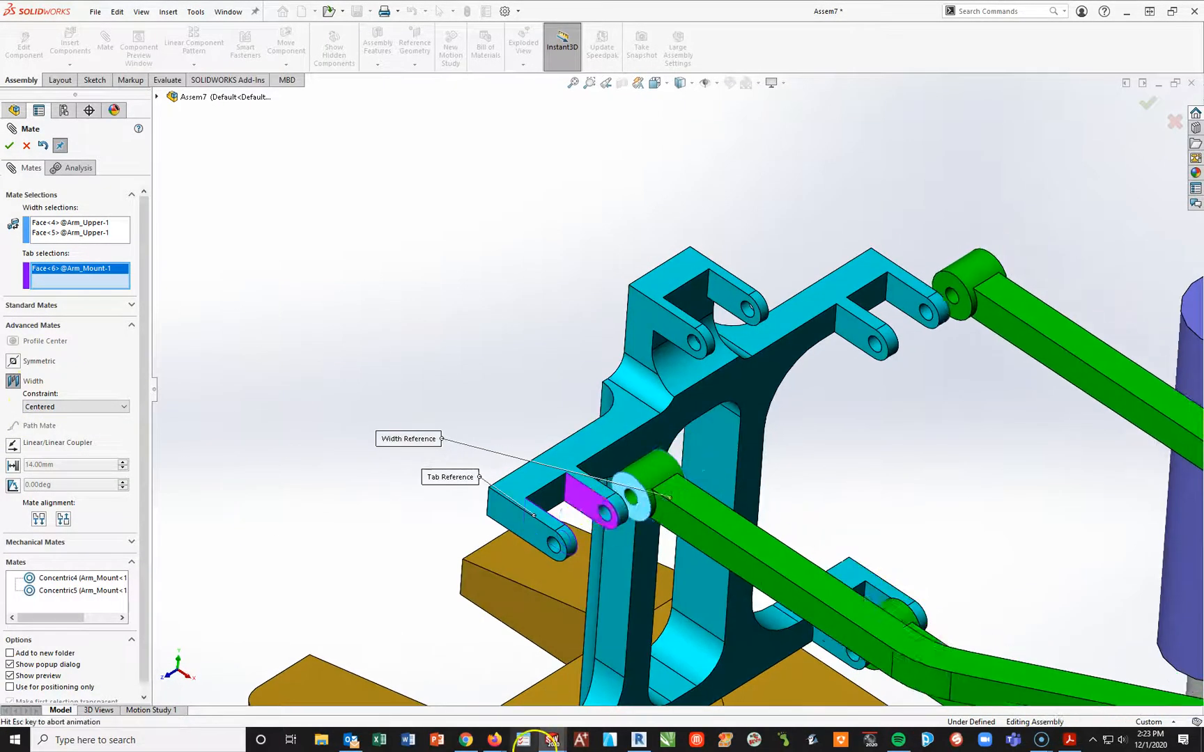
pyautogui.scroll(3, 909, 483)
pyautogui.moveTo(827, 473); pyautogui.dragTo(802, 610, button='middle')
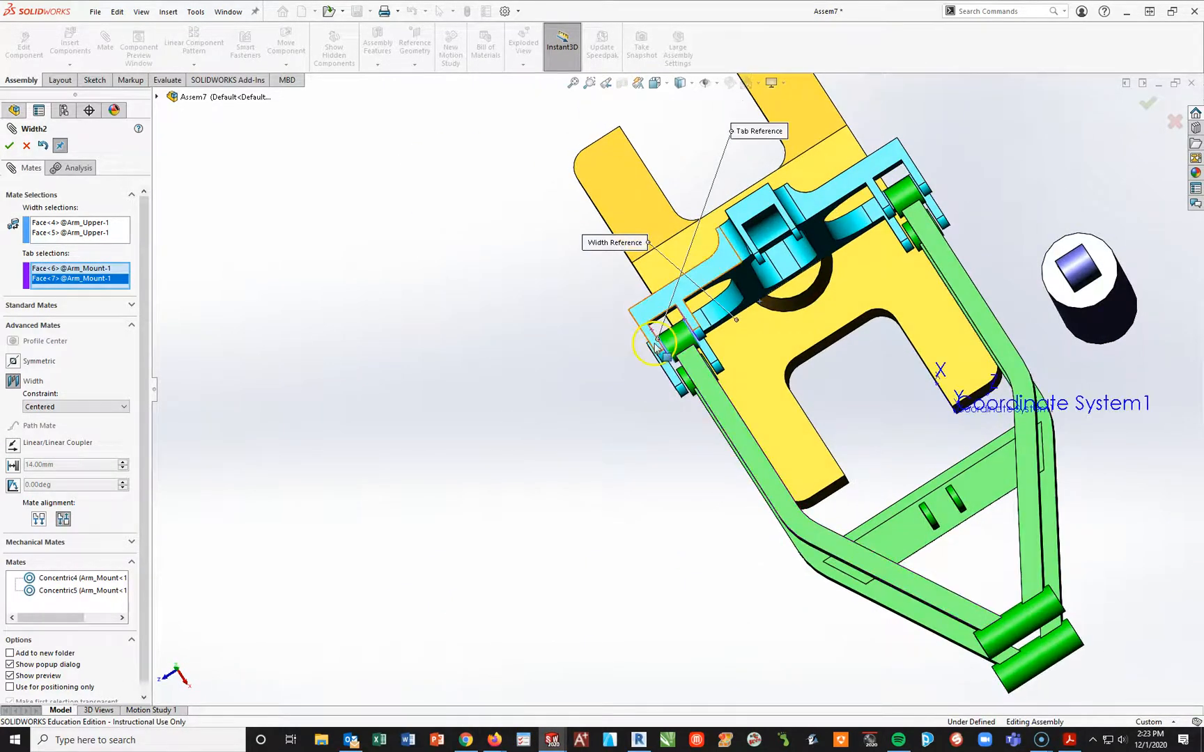
pyautogui.scroll(-5, 655, 351)
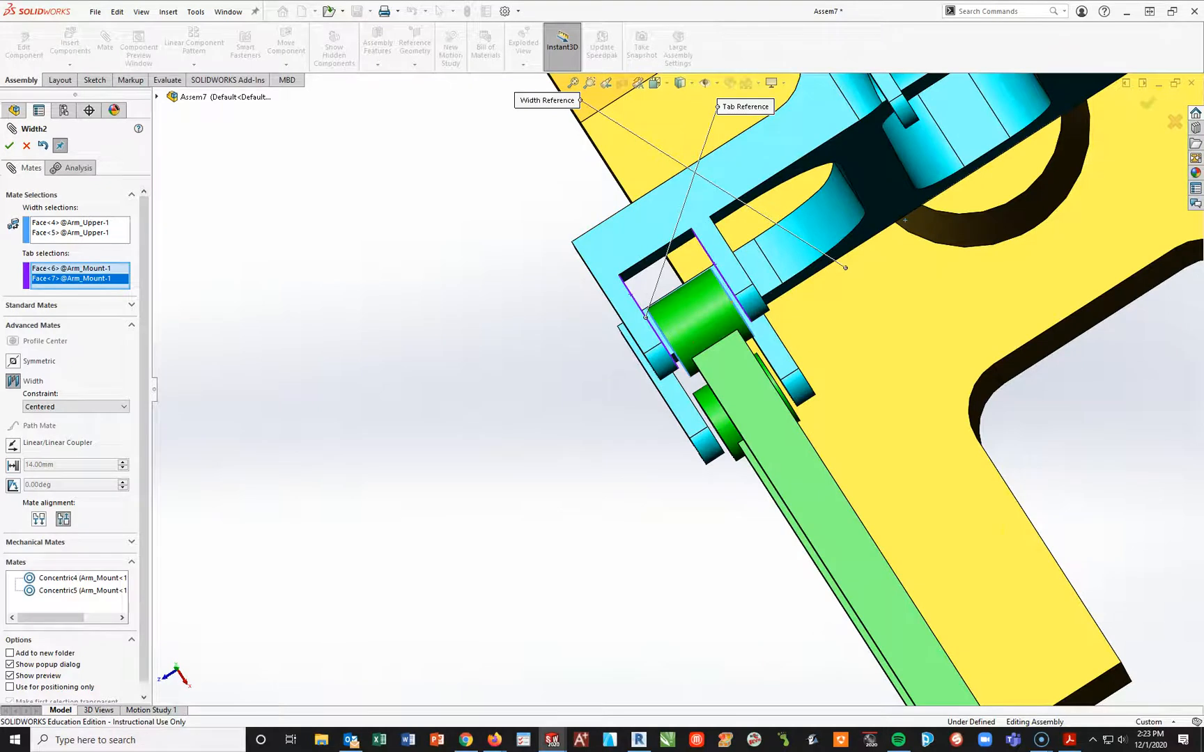
pyautogui.click(10, 146)
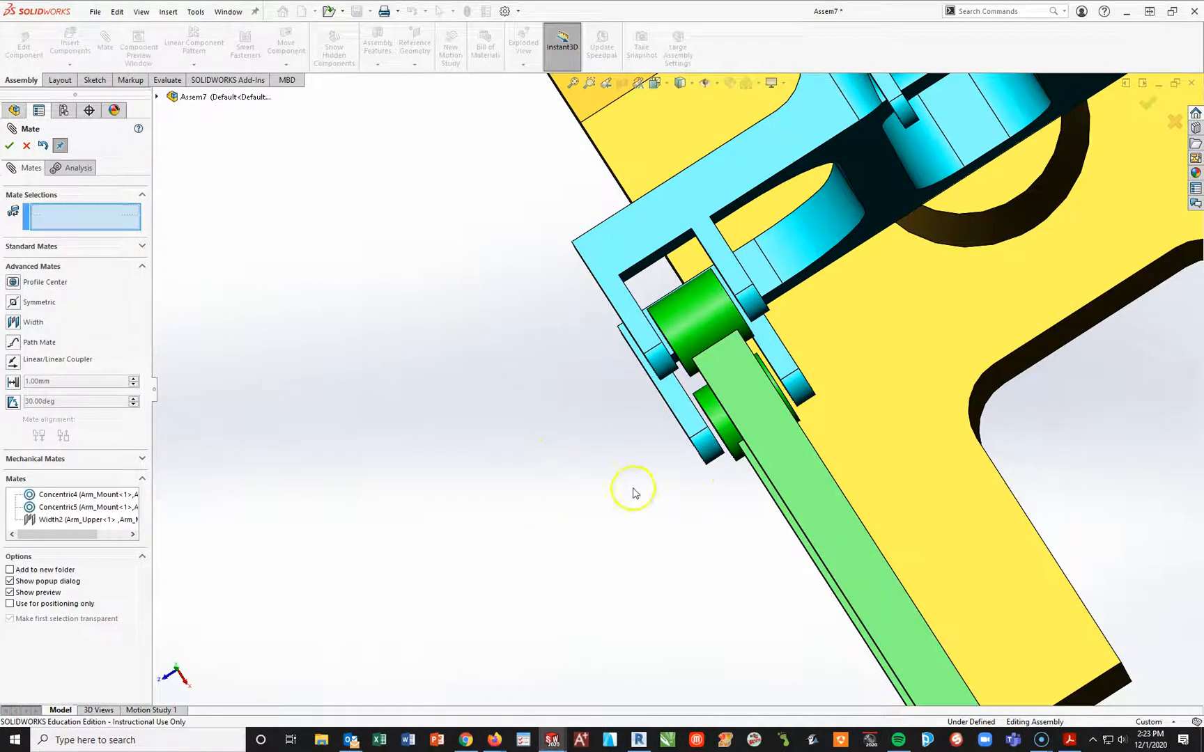
# Swing Arm_Upper and Arm_Lower upward about the arm mount and close the Mate command.
pyautogui.press('space')
pyautogui.click(767, 537)
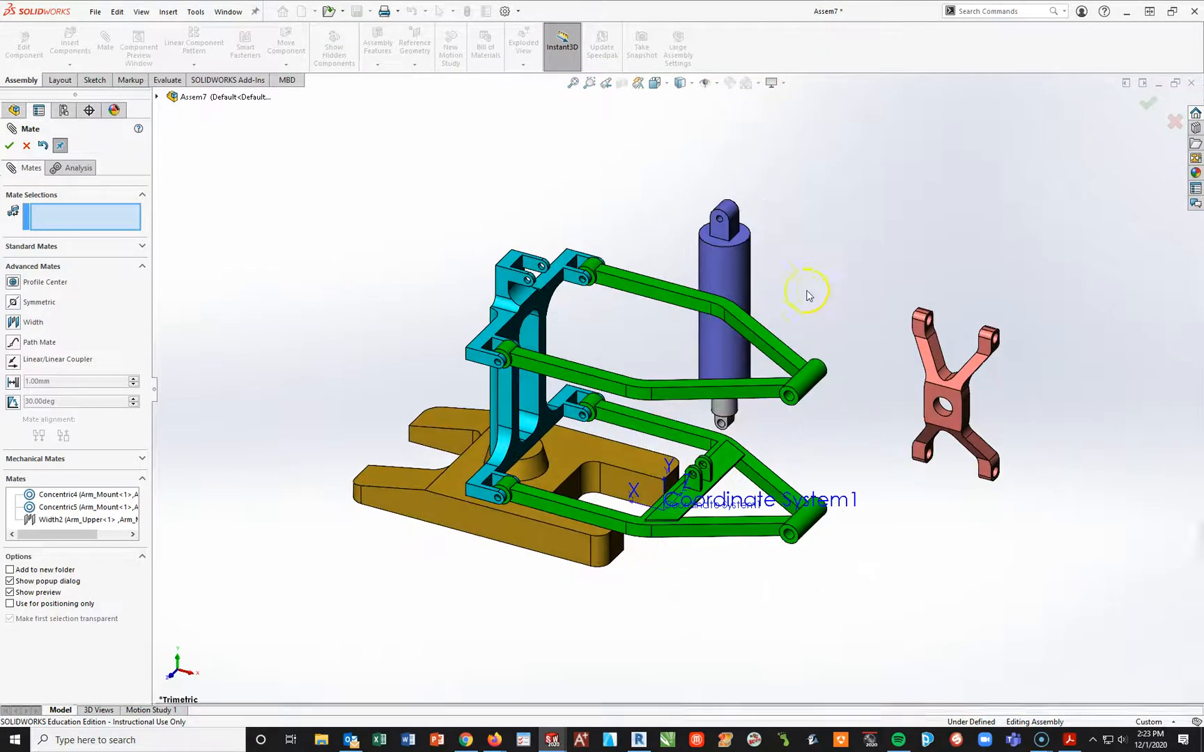
pyautogui.moveTo(770, 532); pyautogui.dragTo(791, 278)
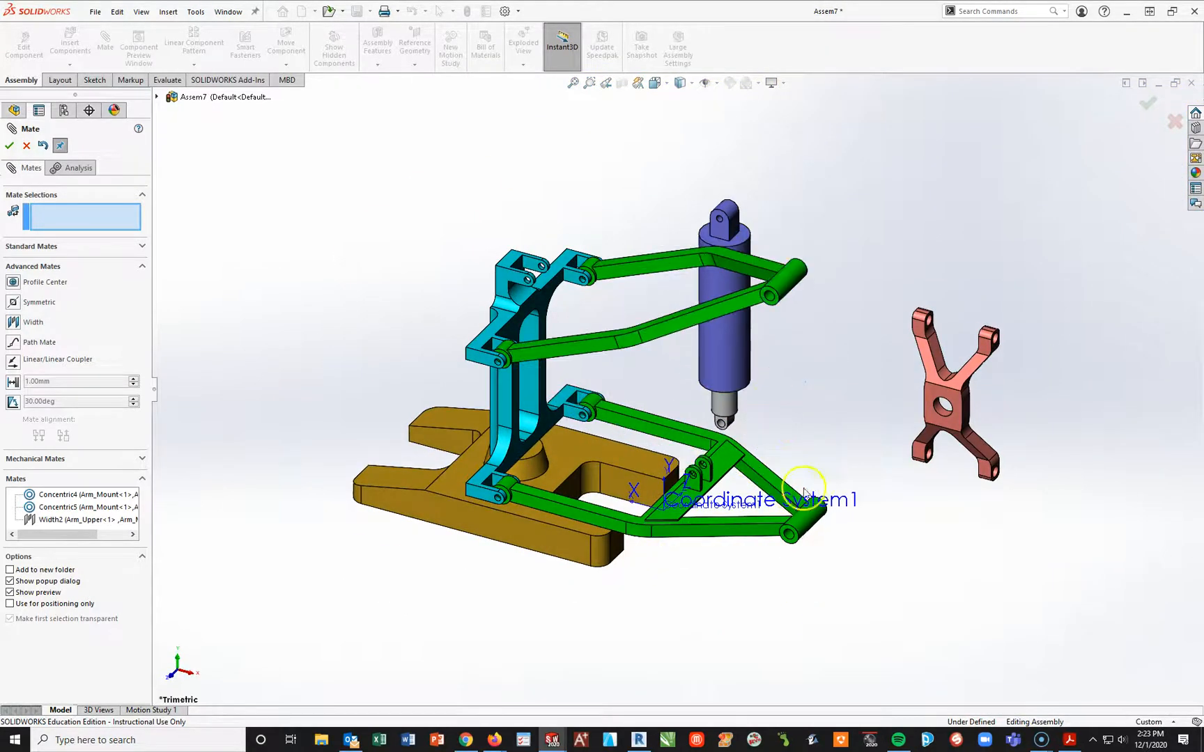
pyautogui.moveTo(791, 536); pyautogui.dragTo(851, 597)
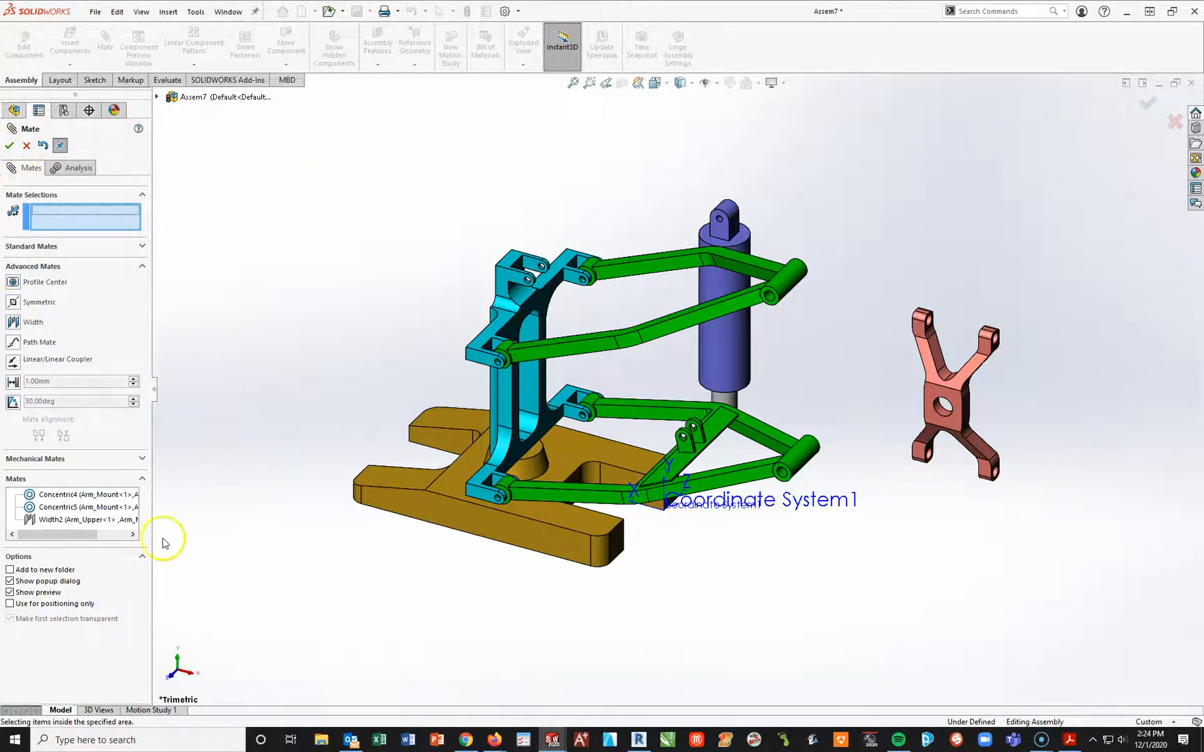
pyautogui.click(27, 145)
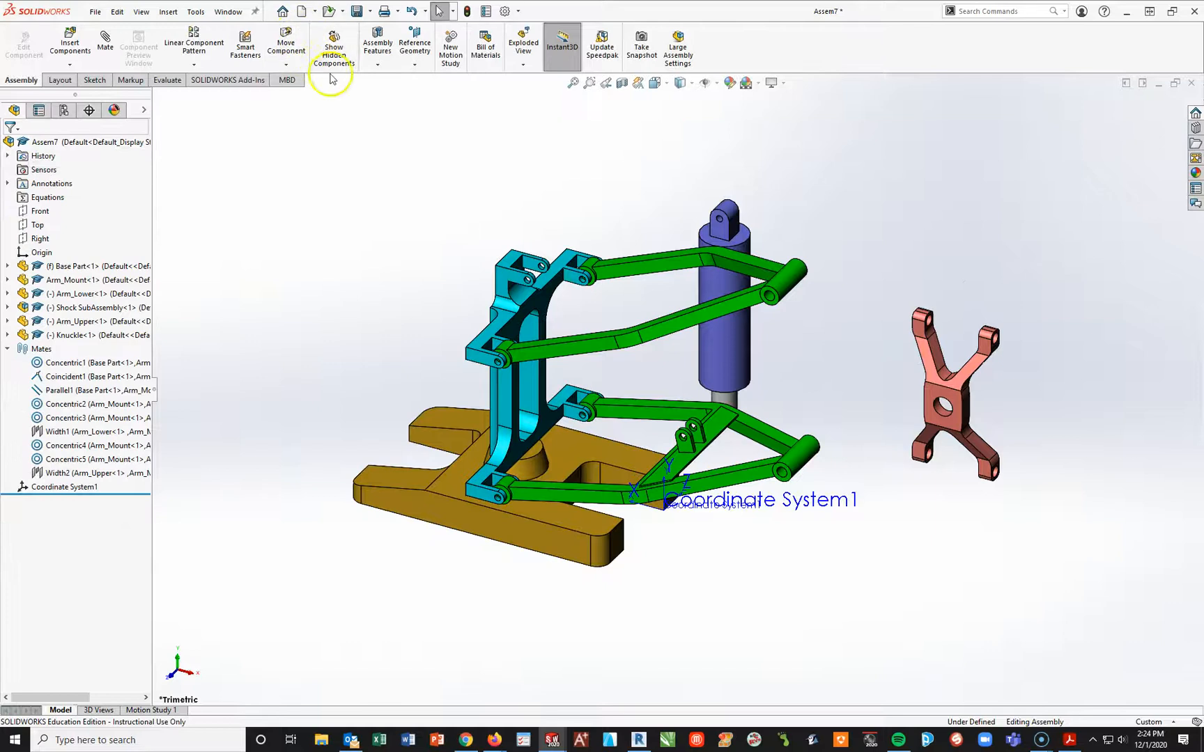
# Rotate Knuckle freely so its lug holes roughly line up with the bores at the arms' outer ends.
pyautogui.click(287, 68)
pyautogui.click(299, 96)
pyautogui.moveTo(956, 438); pyautogui.dragTo(1063, 558)
pyautogui.click(10, 147)
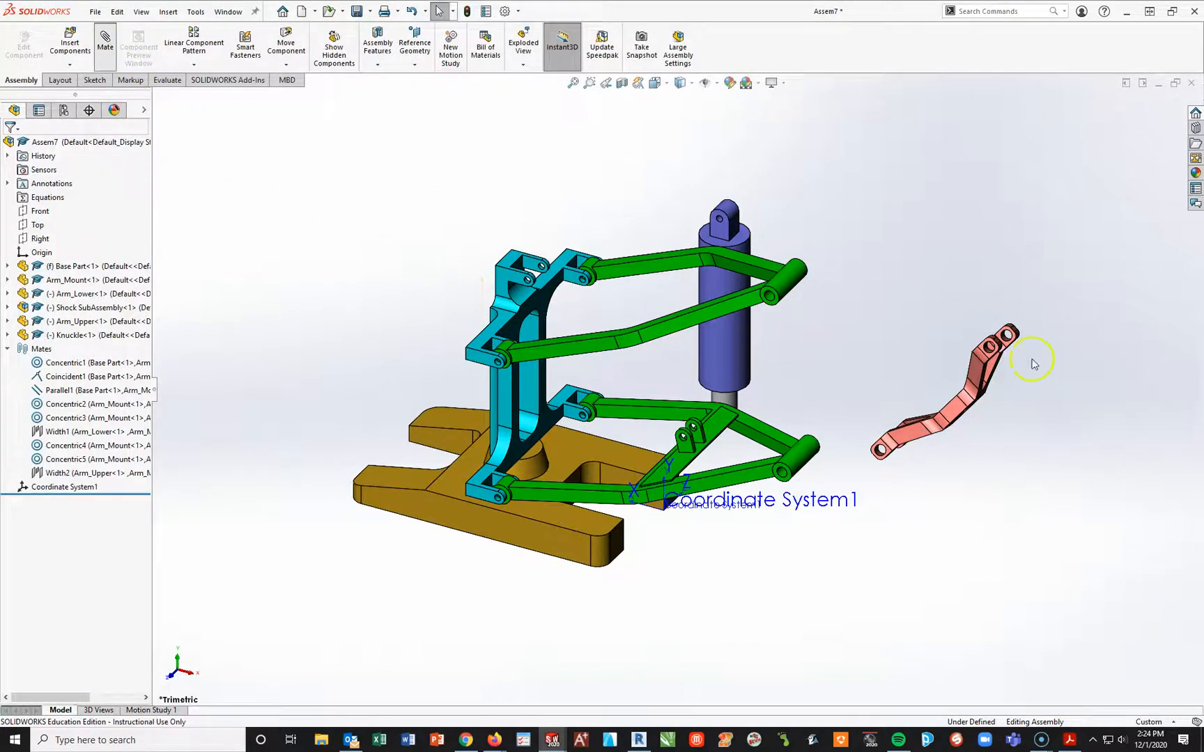
# Add a concentric mate between an upper lug hole of Knuckle and the bore at Arm_Upper's outer end.
pyautogui.scroll(-5, 1033, 364)
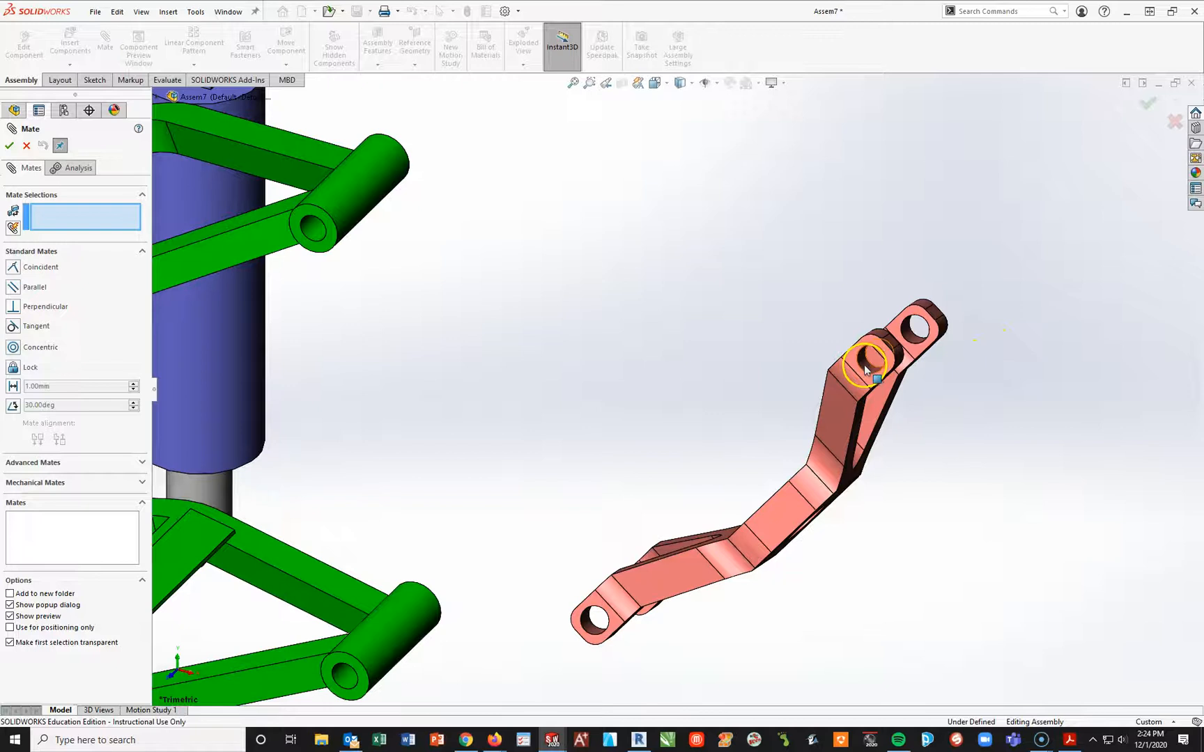
pyautogui.click(866, 370)
pyautogui.click(314, 228)
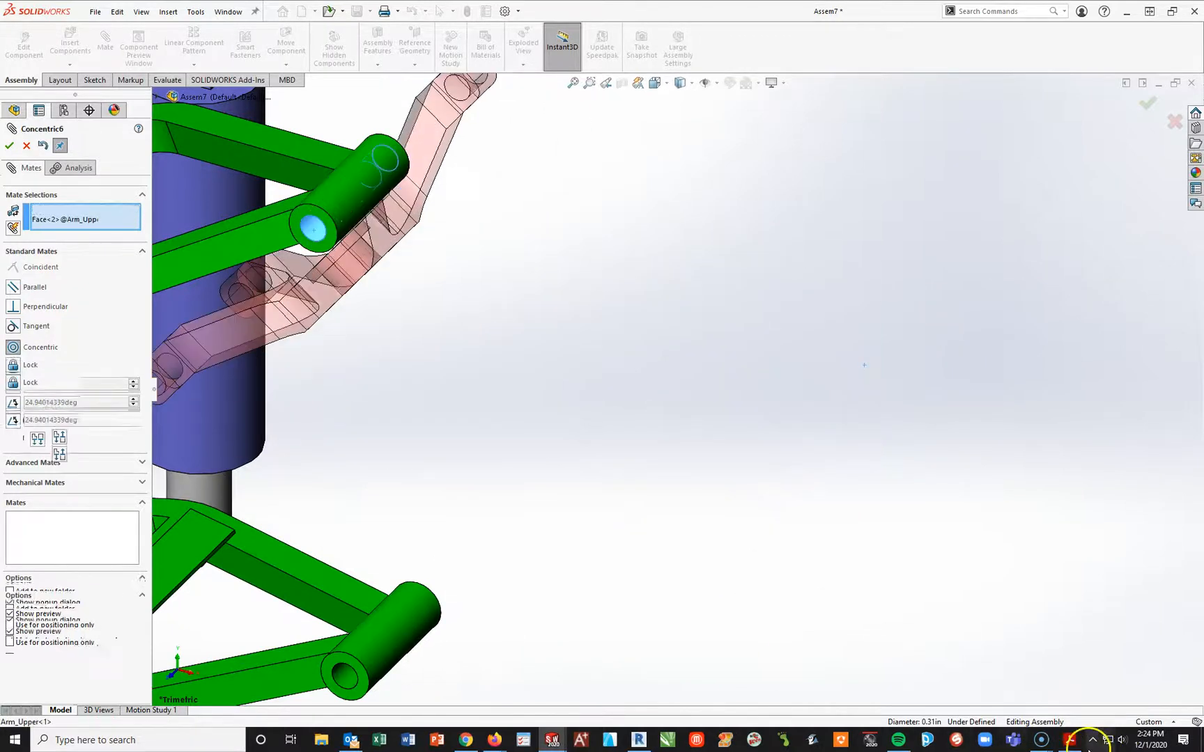
pyautogui.click(8, 145)
# Add a concentric mate between a lower lug hole of Knuckle and the bore at Arm_Lower's outer end.
pyautogui.scroll(5, 204, 422)
pyautogui.click(373, 382)
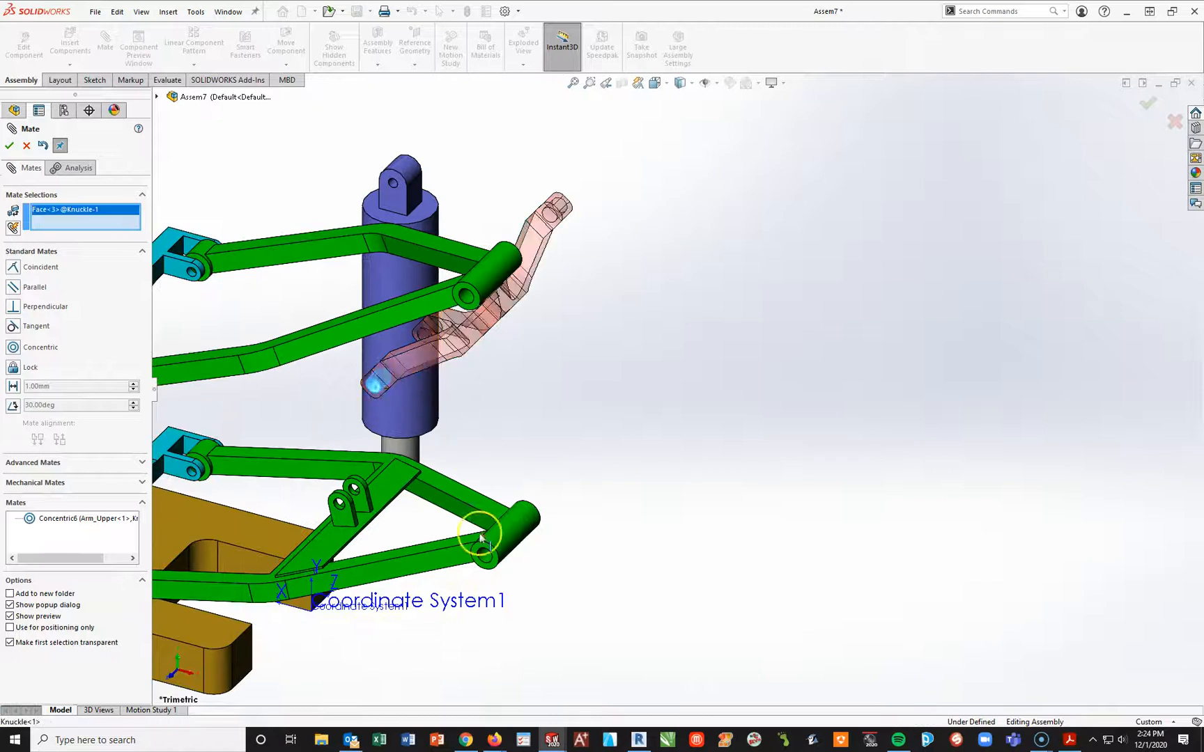
pyautogui.click(484, 552)
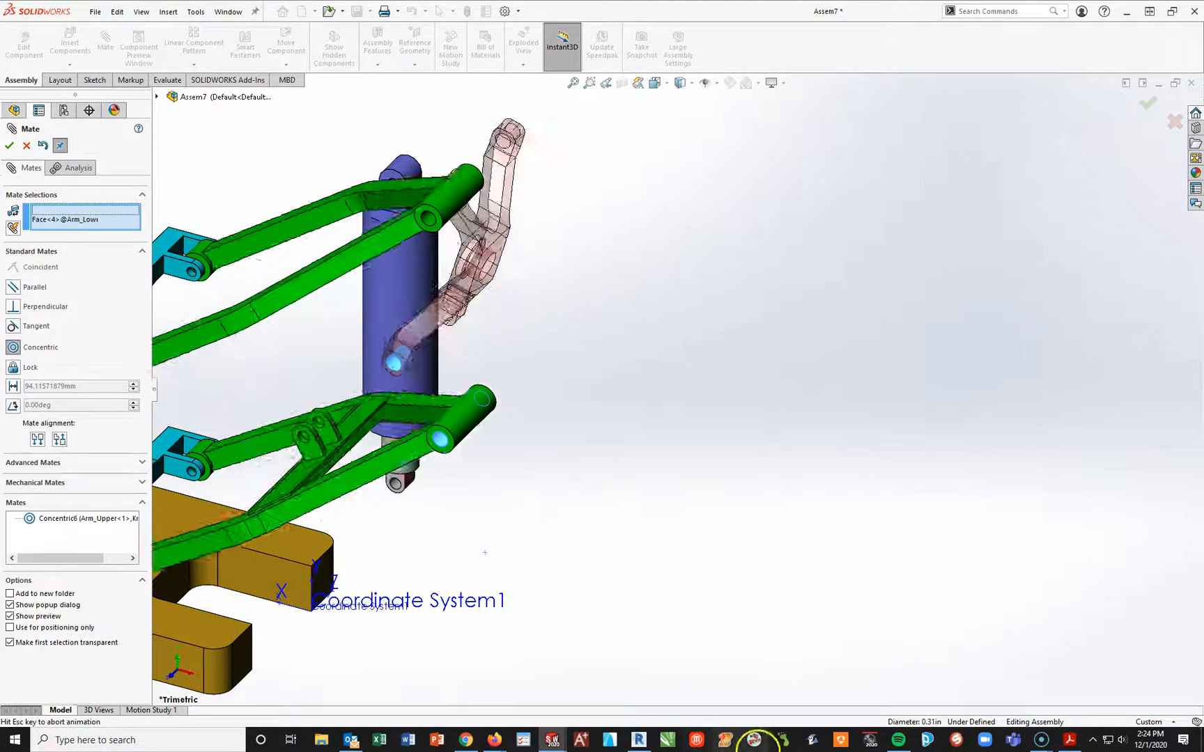
pyautogui.click(8, 144)
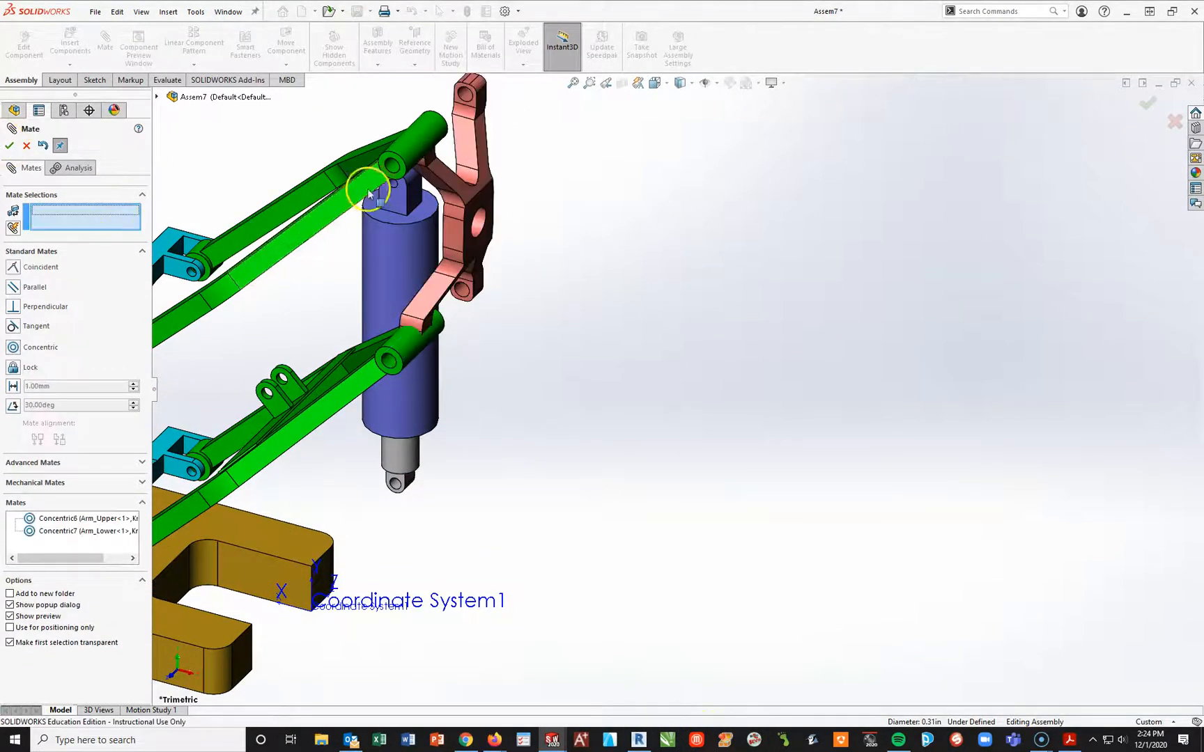
# Slide Knuckle clear of the arms' outer ends and start an advanced Width mate.
pyautogui.moveTo(501, 141); pyautogui.dragTo(519, 131)
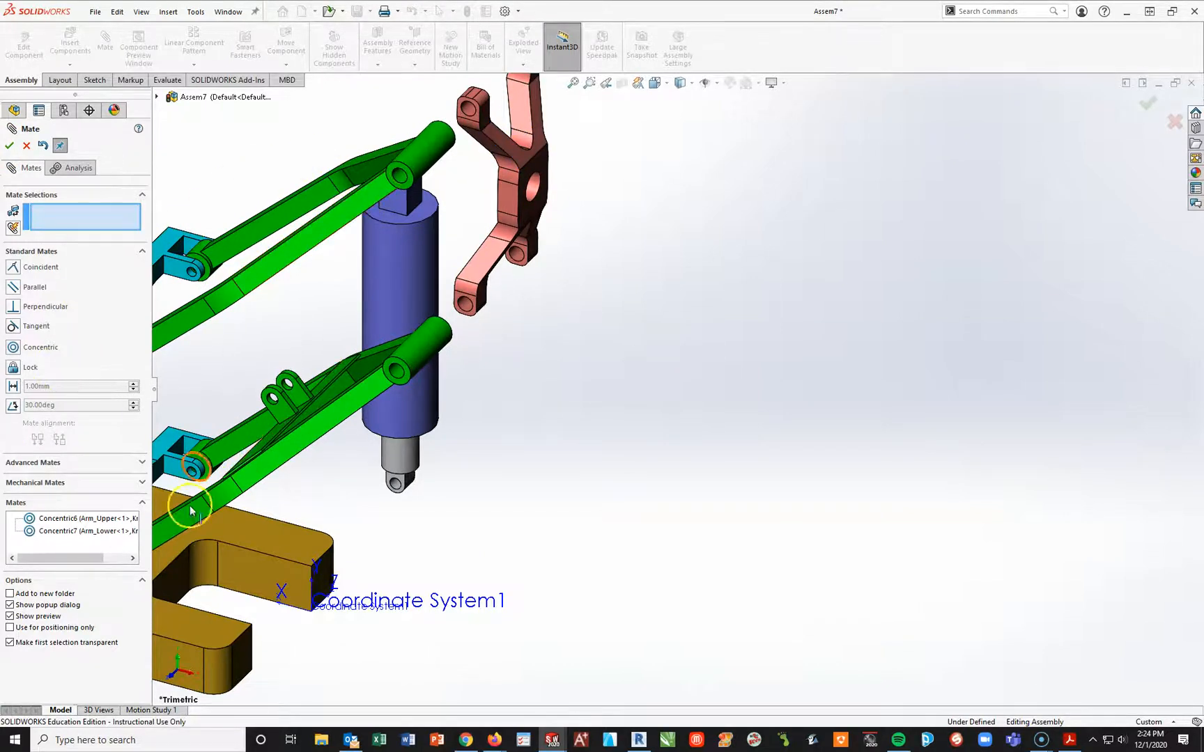
pyautogui.click(141, 462)
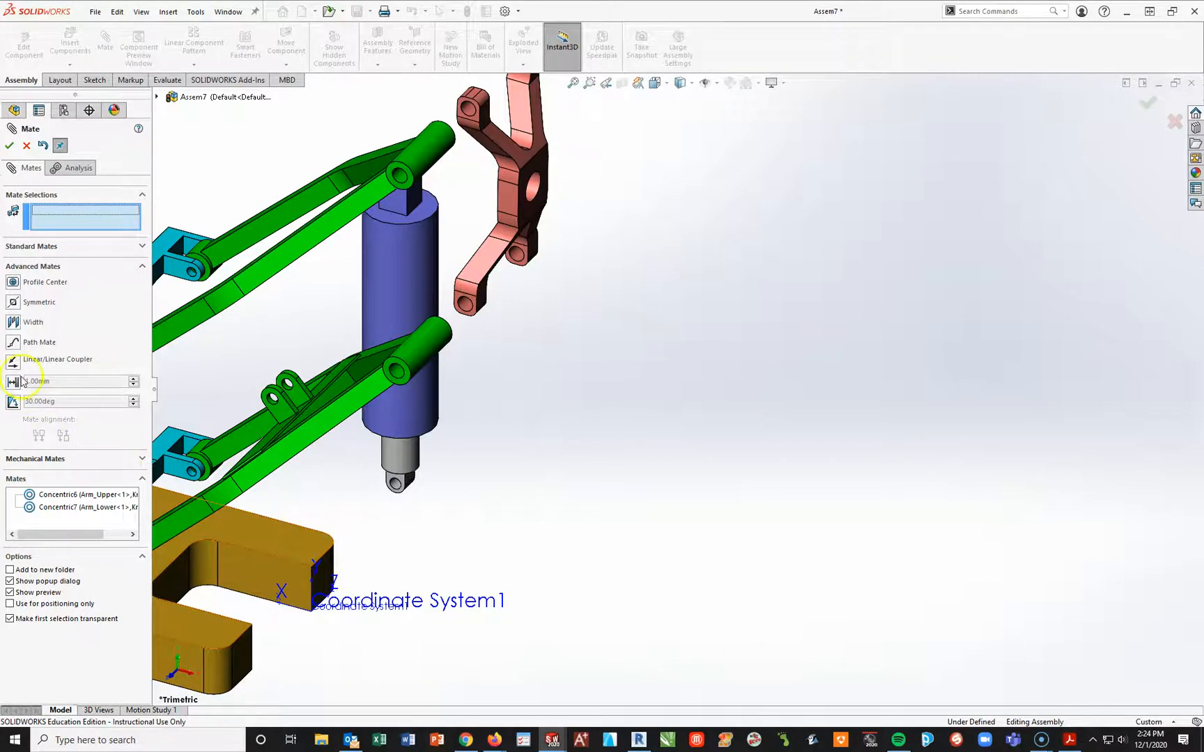
pyautogui.click(13, 323)
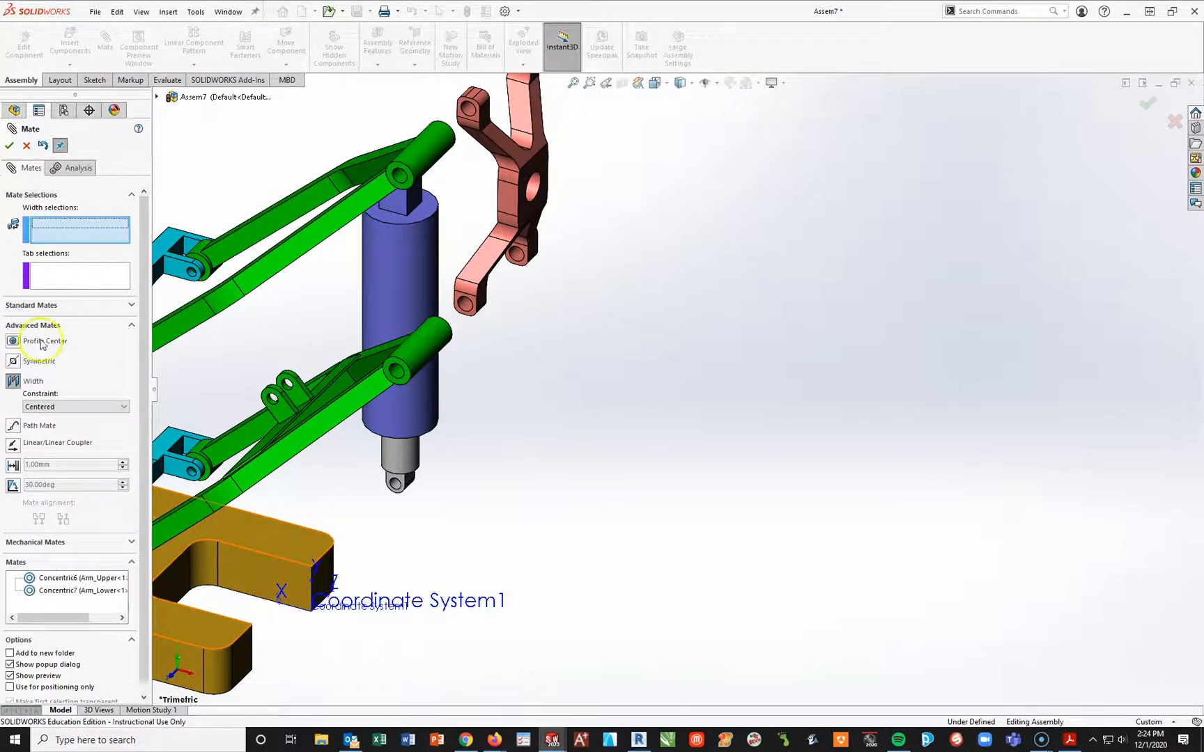
pyautogui.click(462, 120)
pyautogui.moveTo(658, 169); pyautogui.dragTo(279, 322, button='middle')
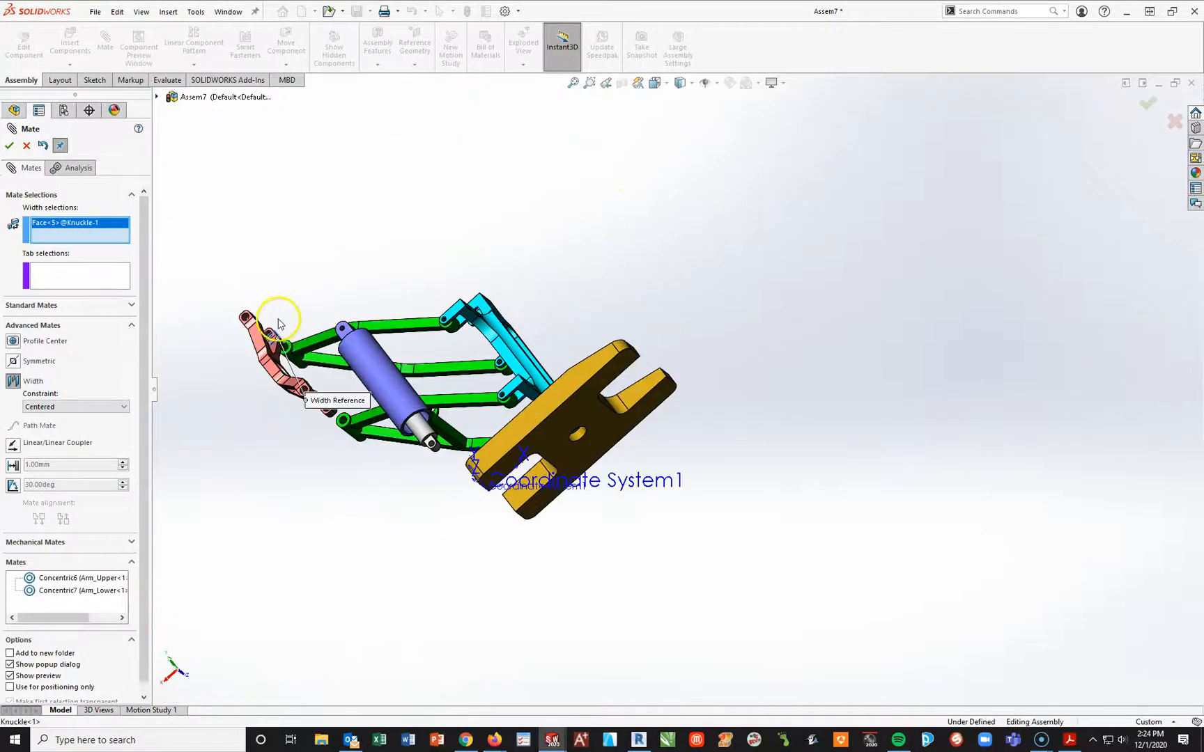
pyautogui.scroll(-6, 322, 376)
pyautogui.click(580, 296)
pyautogui.scroll(2, 626, 376)
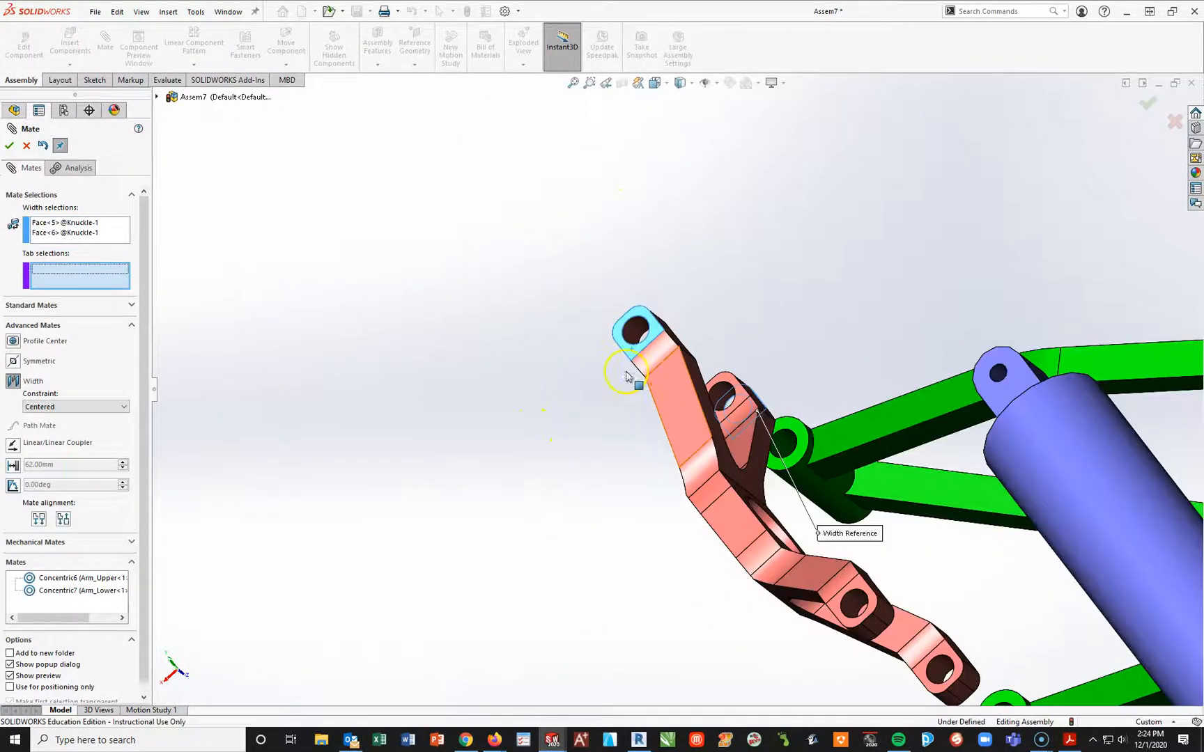
pyautogui.scroll(3, 537, 398)
pyautogui.moveTo(537, 398); pyautogui.dragTo(723, 419, button='middle')
pyautogui.scroll(2, 878, 462)
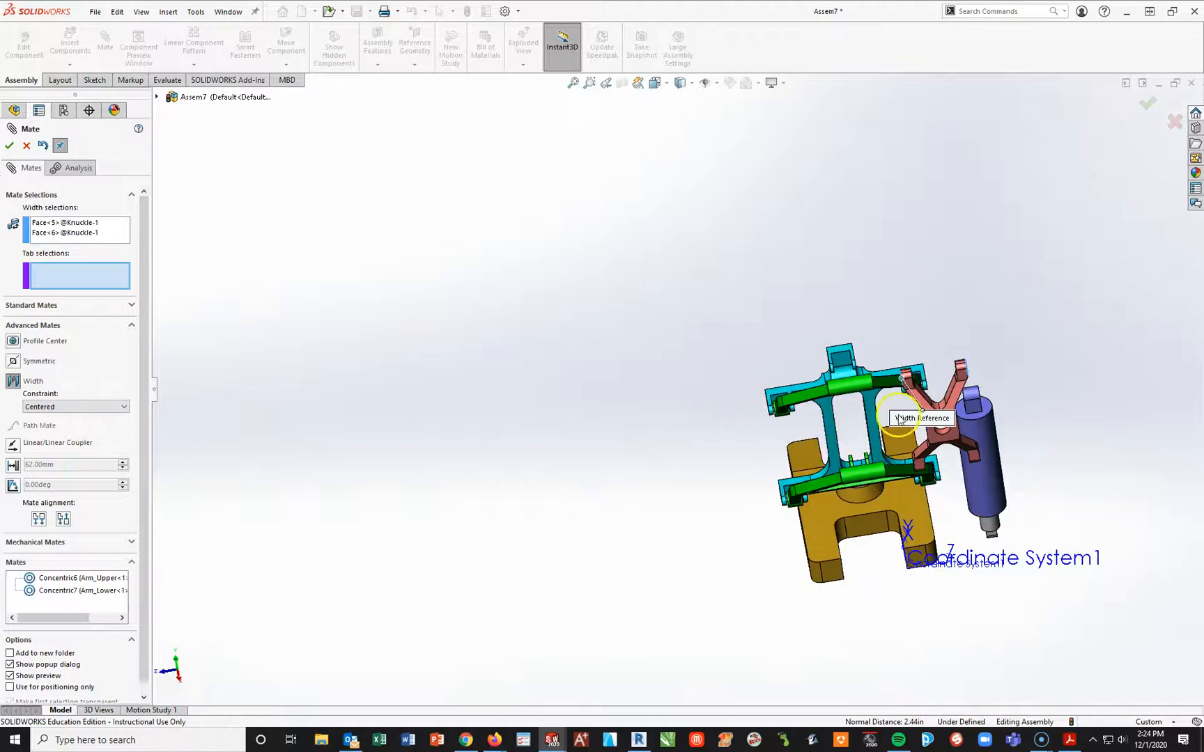
pyautogui.rightClick(86, 239)
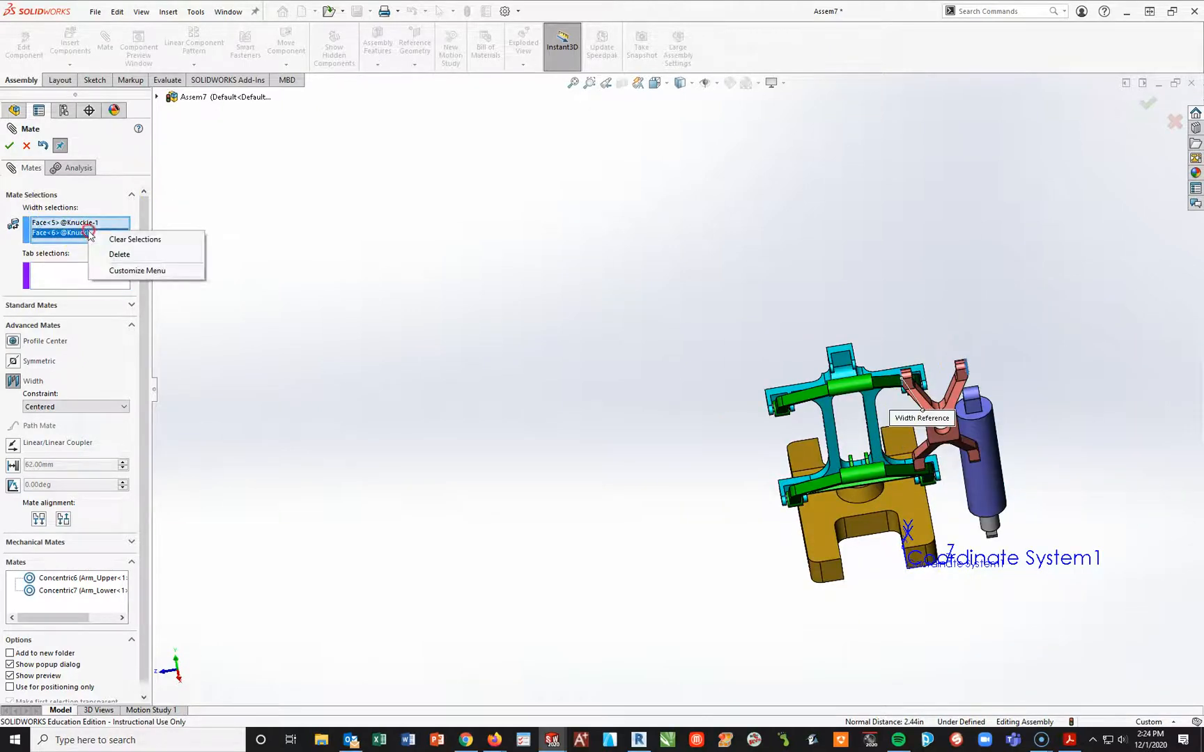
pyautogui.click(114, 239)
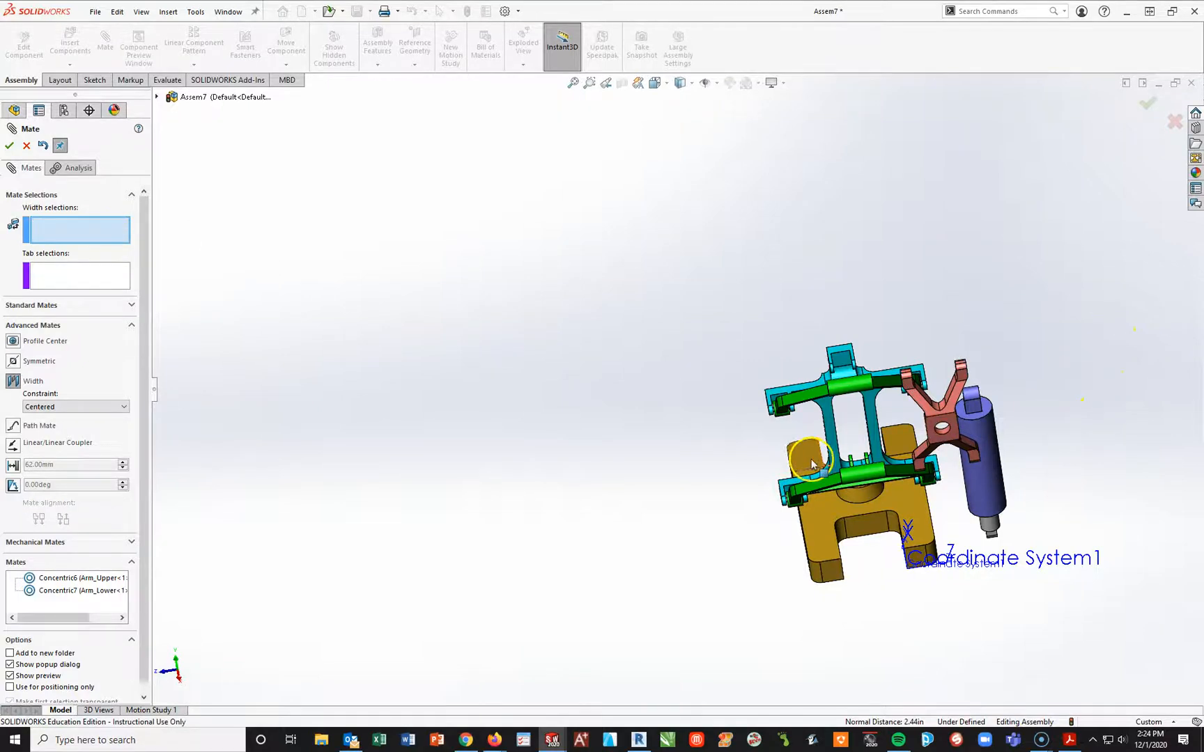
# Add a centered Width mate using both end faces of Arm_Upper's outer tube and the faces of Knuckle's two upper lugs.
pyautogui.moveTo(812, 463); pyautogui.dragTo(906, 411, button='middle')
pyautogui.scroll(-5, 939, 319)
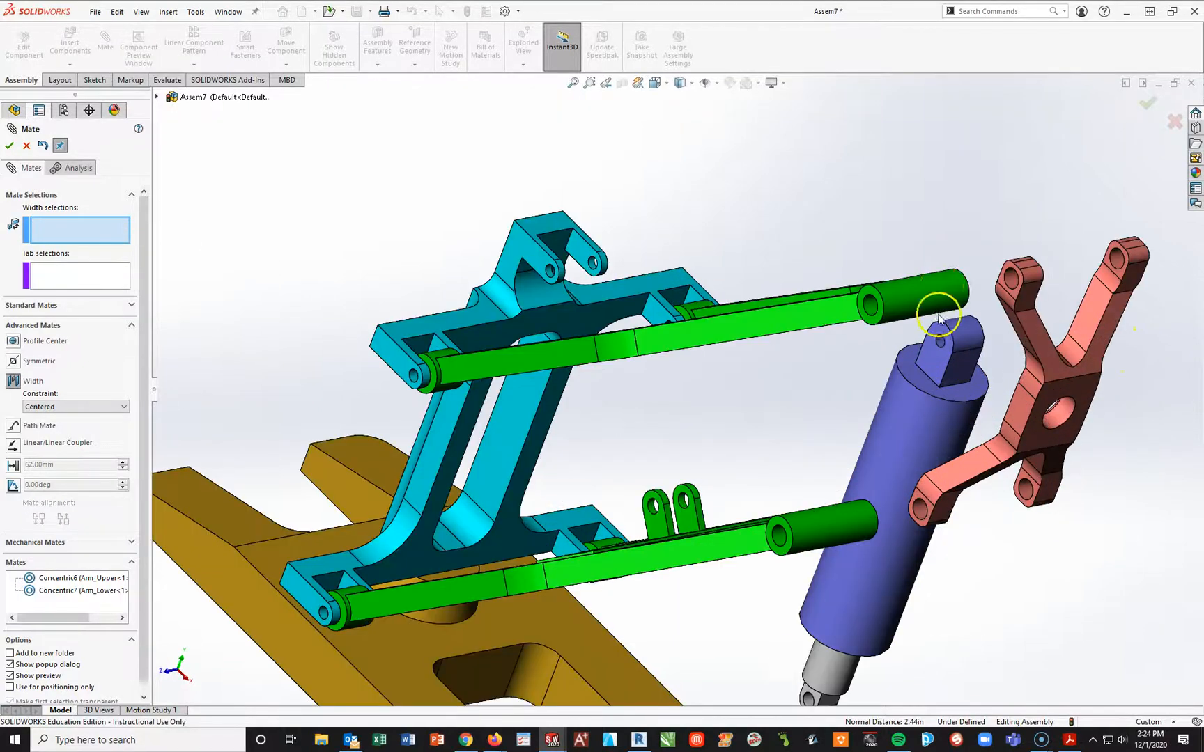
pyautogui.click(880, 319)
pyautogui.scroll(-6, 899, 334)
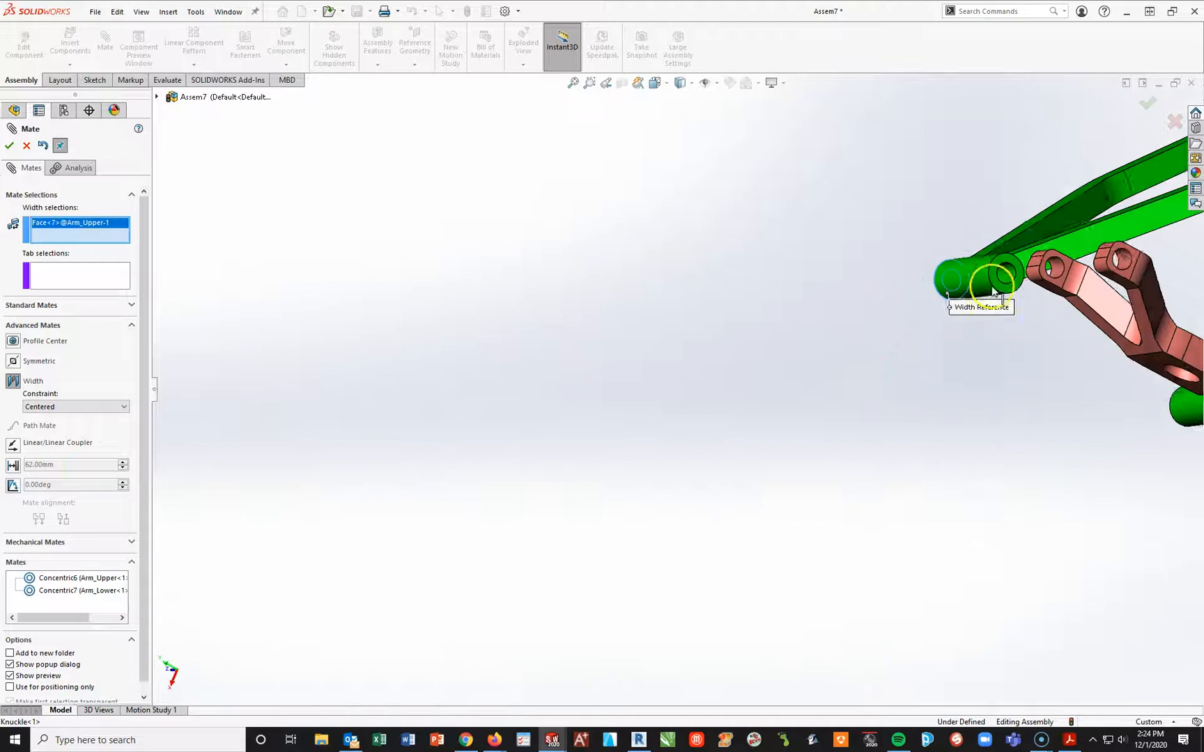
pyautogui.click(881, 319)
pyautogui.scroll(5, 882, 407)
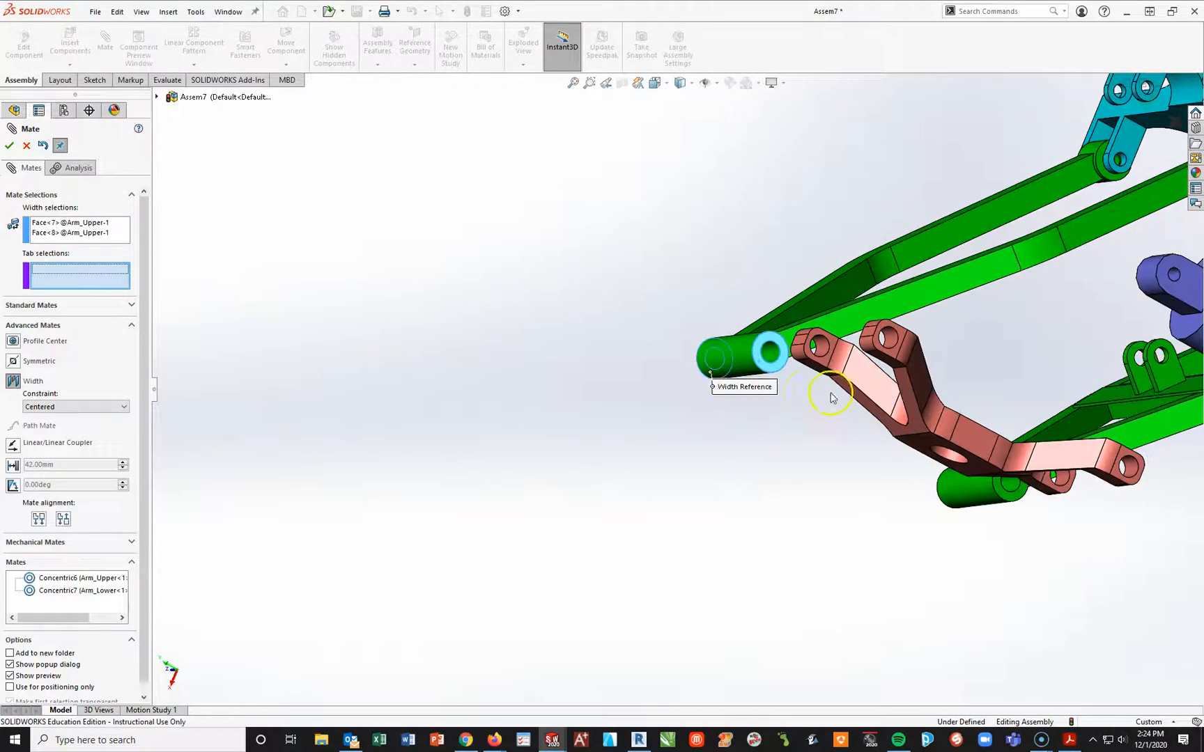
pyautogui.click(826, 362)
pyautogui.moveTo(801, 411); pyautogui.dragTo(1149, 348, button='middle')
pyautogui.scroll(-5, 1127, 327)
pyautogui.scroll(-3, 1127, 328)
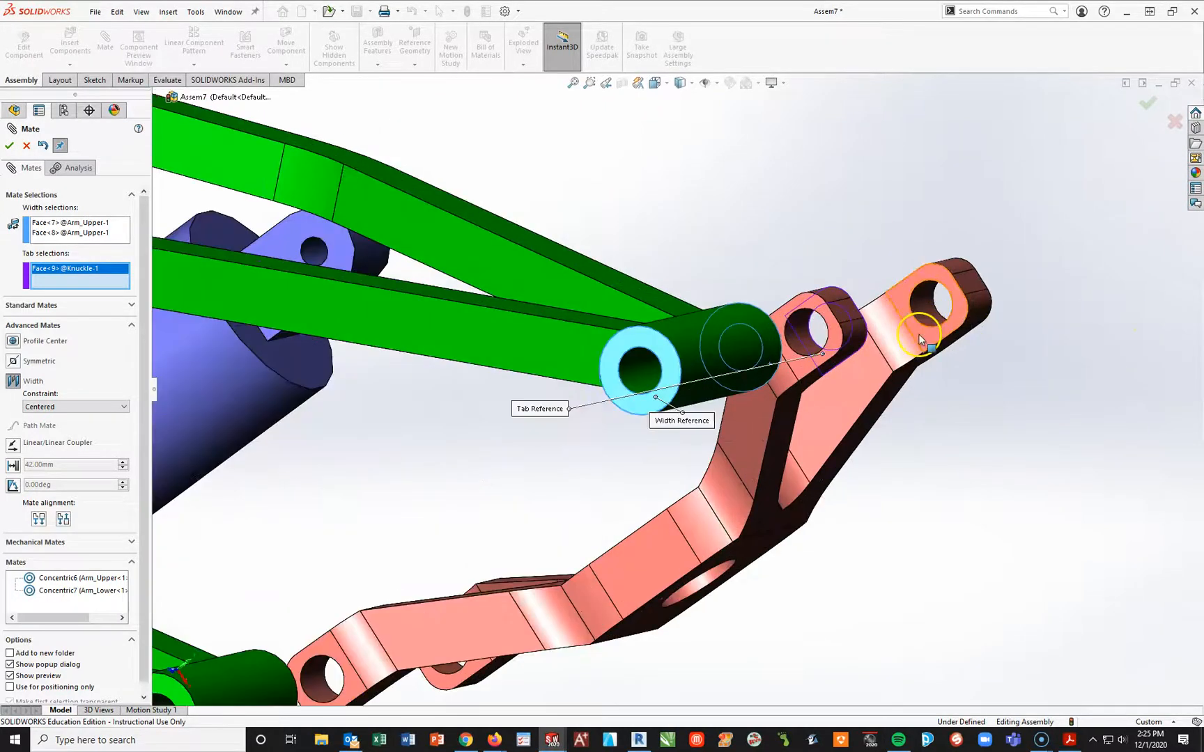
pyautogui.click(918, 334)
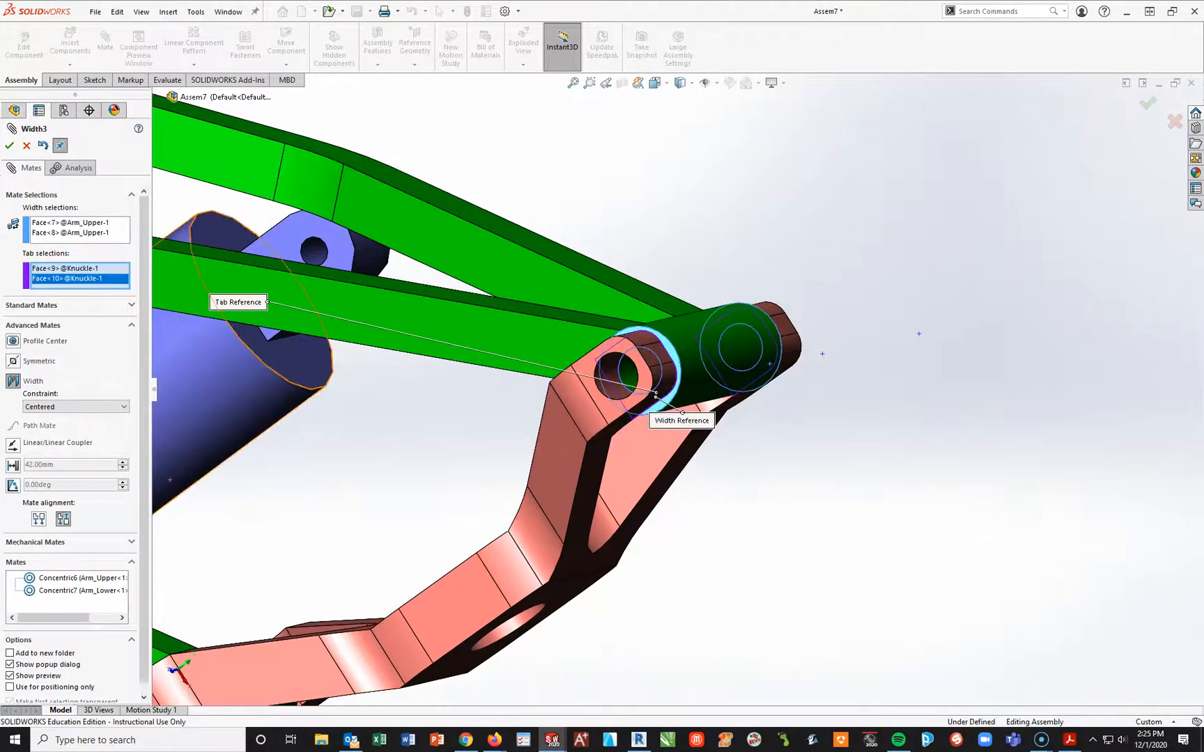
pyautogui.click(6, 150)
# Close the Mate command and move the connected arms and knuckle to test the linkage's motion.
pyautogui.scroll(4, 829, 543)
pyautogui.moveTo(834, 540); pyautogui.dragTo(672, 481, button='middle')
pyautogui.moveTo(777, 395); pyautogui.dragTo(779, 622)
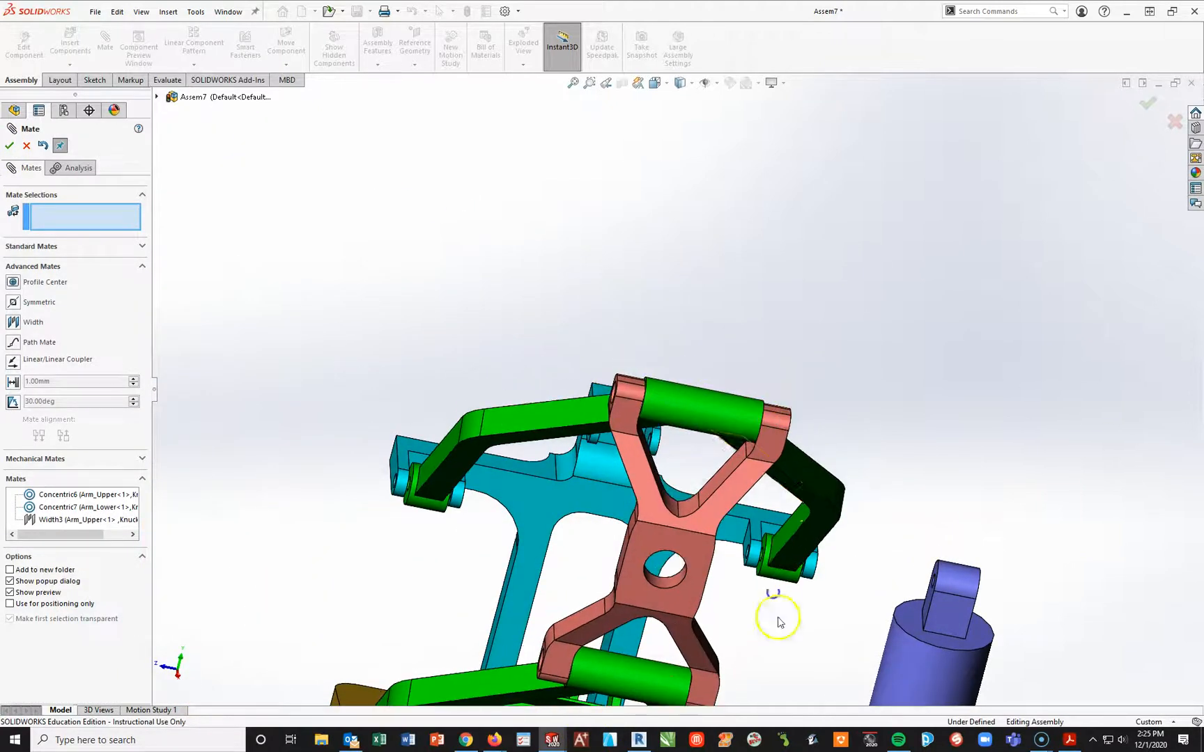
pyautogui.scroll(3, 805, 396)
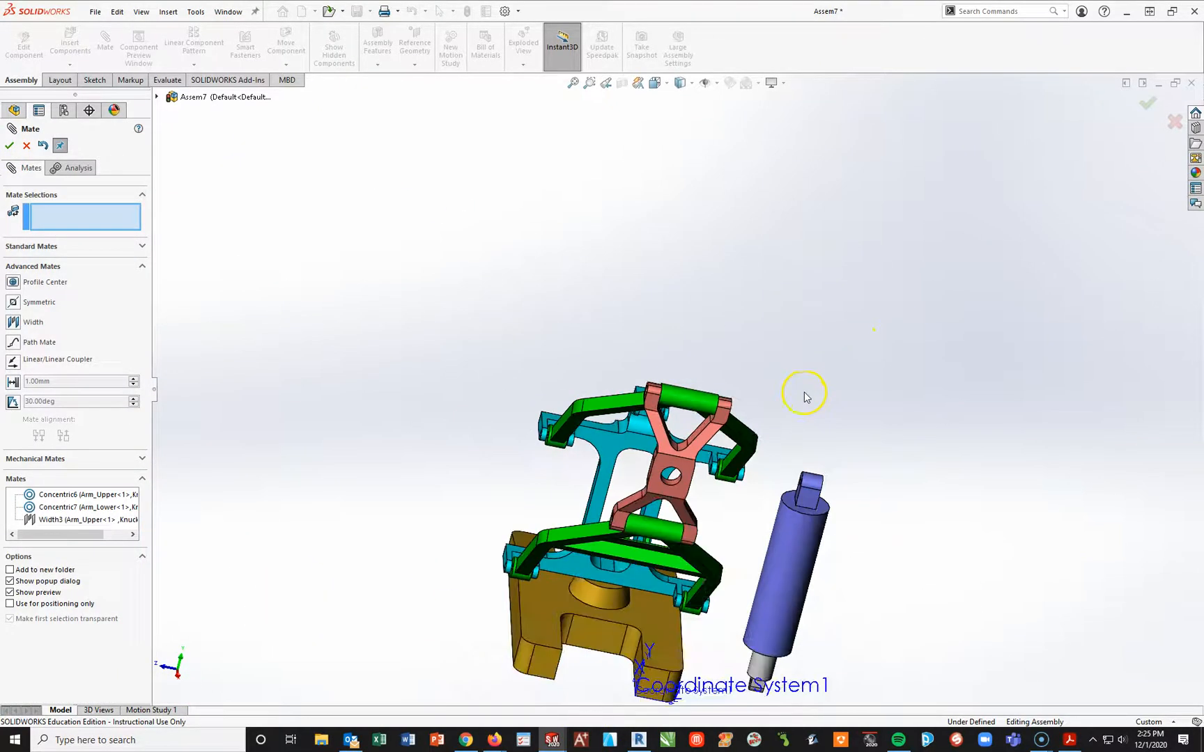
pyautogui.click(9, 146)
pyautogui.moveTo(498, 483); pyautogui.dragTo(564, 497, button='middle')
pyautogui.moveTo(607, 507); pyautogui.dragTo(658, 613)
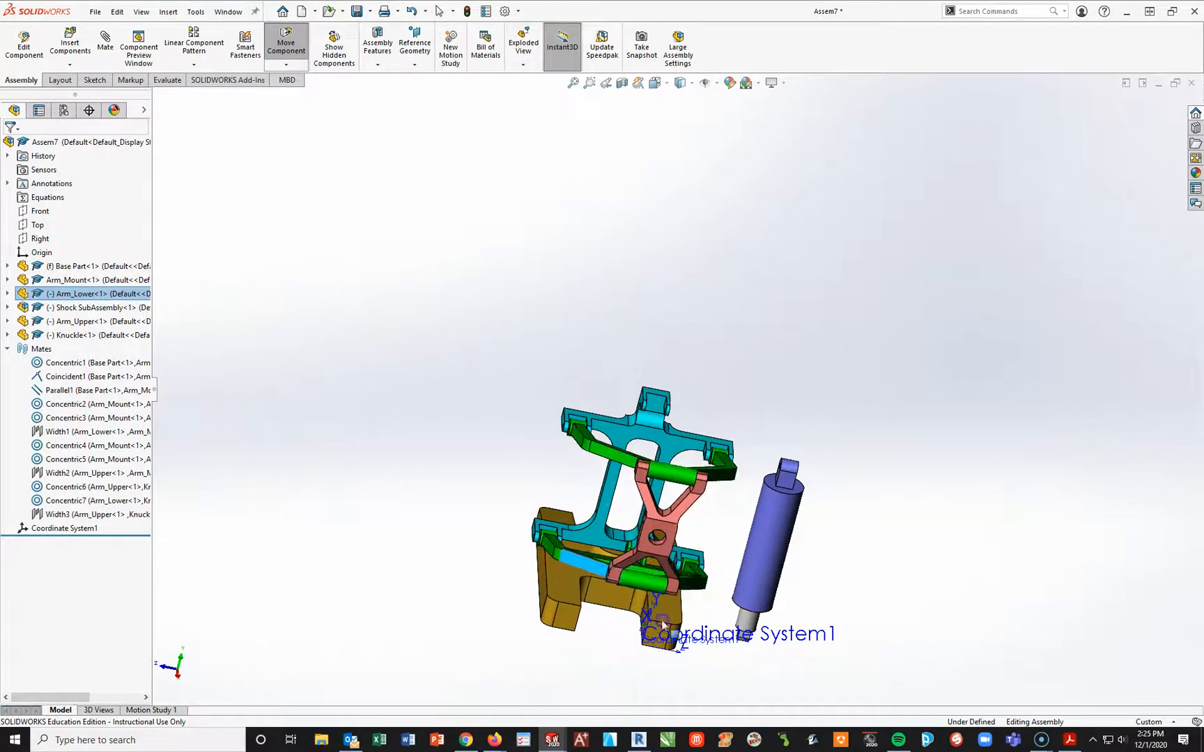
pyautogui.click(903, 618)
pyautogui.press('space')
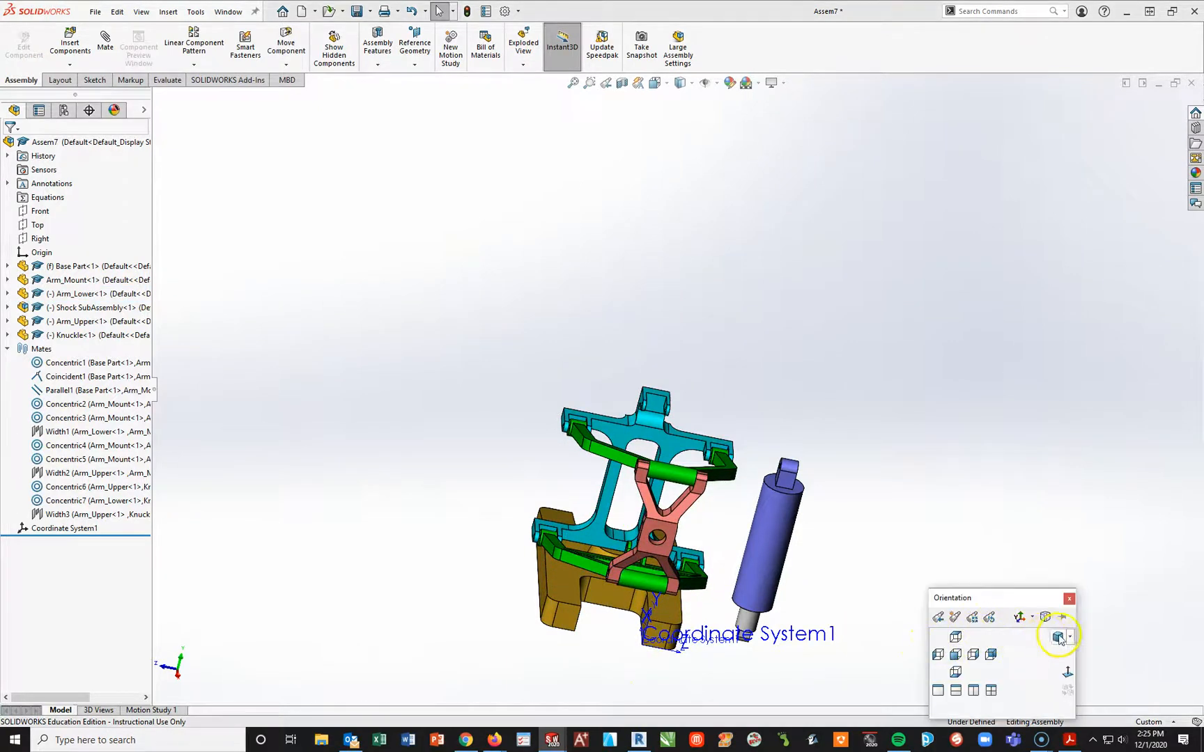
# Add a concentric mate between the top lug hole of the shock housing and a hole in Arm_Mount's upper bracket.
pyautogui.click(1059, 637)
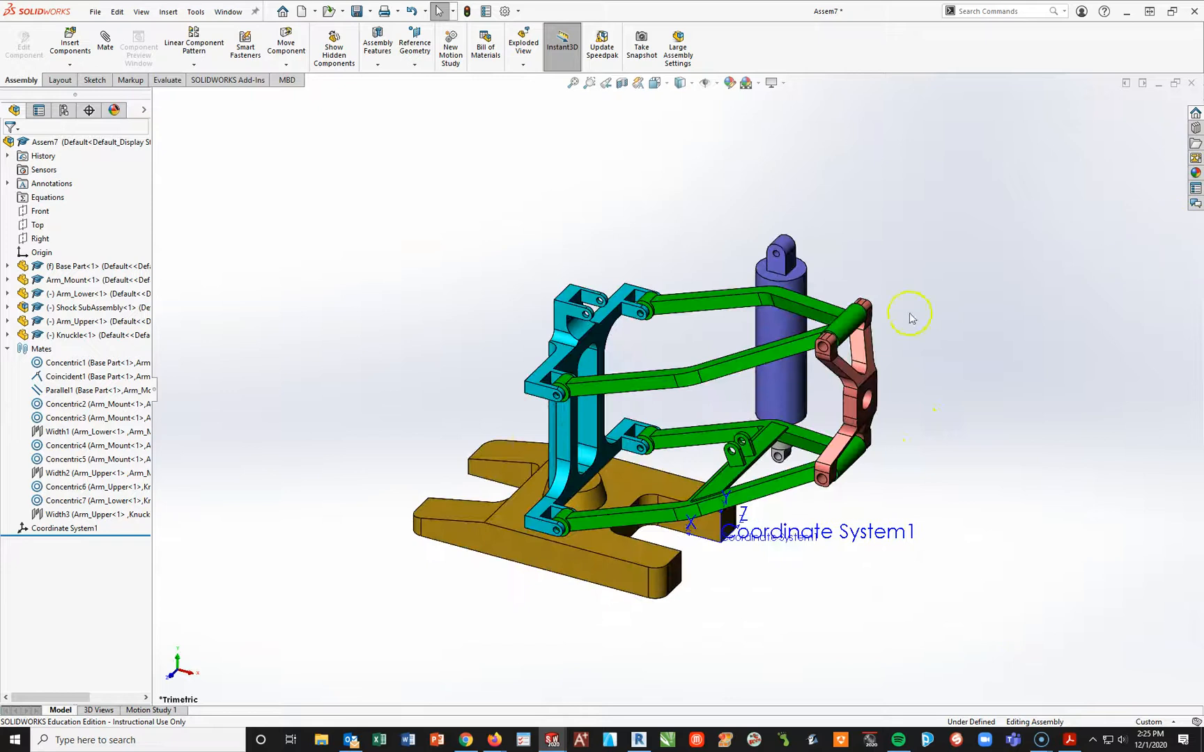
pyautogui.scroll(-2, 810, 222)
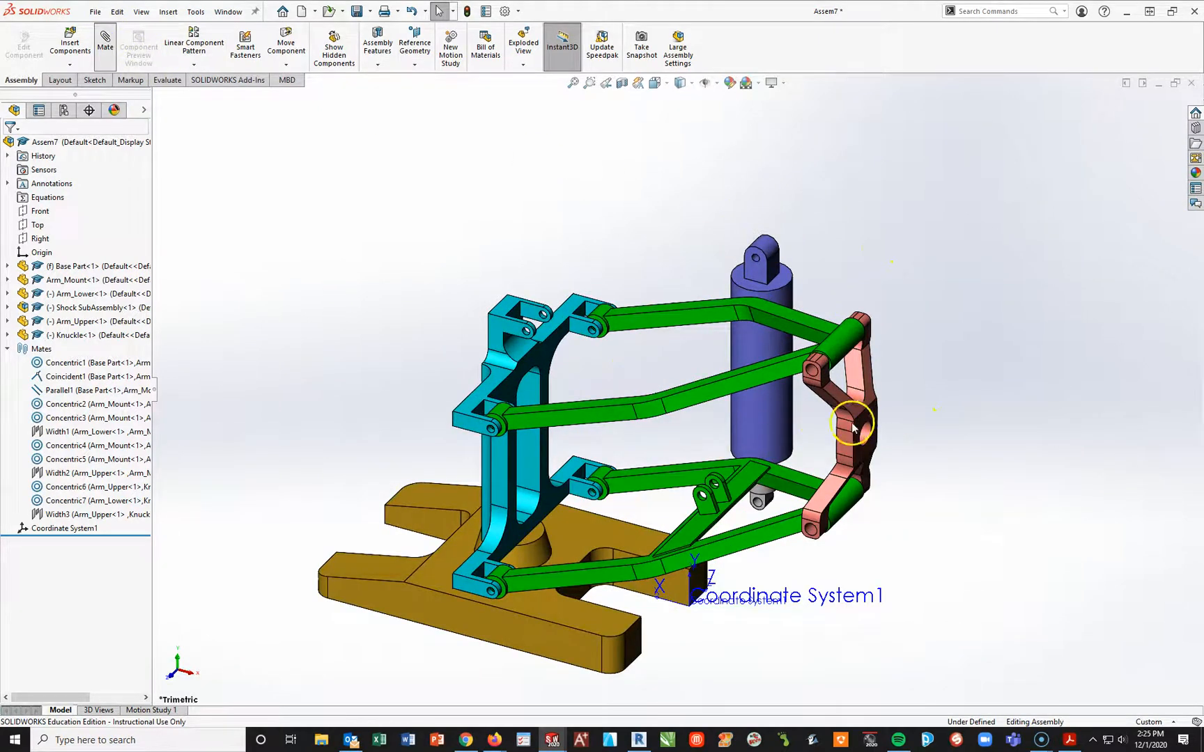
pyautogui.scroll(-1, 854, 427)
pyautogui.scroll(-4, 679, 422)
pyautogui.scroll(2, 802, 161)
pyautogui.scroll(-1, 802, 161)
pyautogui.click(735, 115)
pyautogui.scroll(3, 497, 330)
pyautogui.scroll(-1, 439, 320)
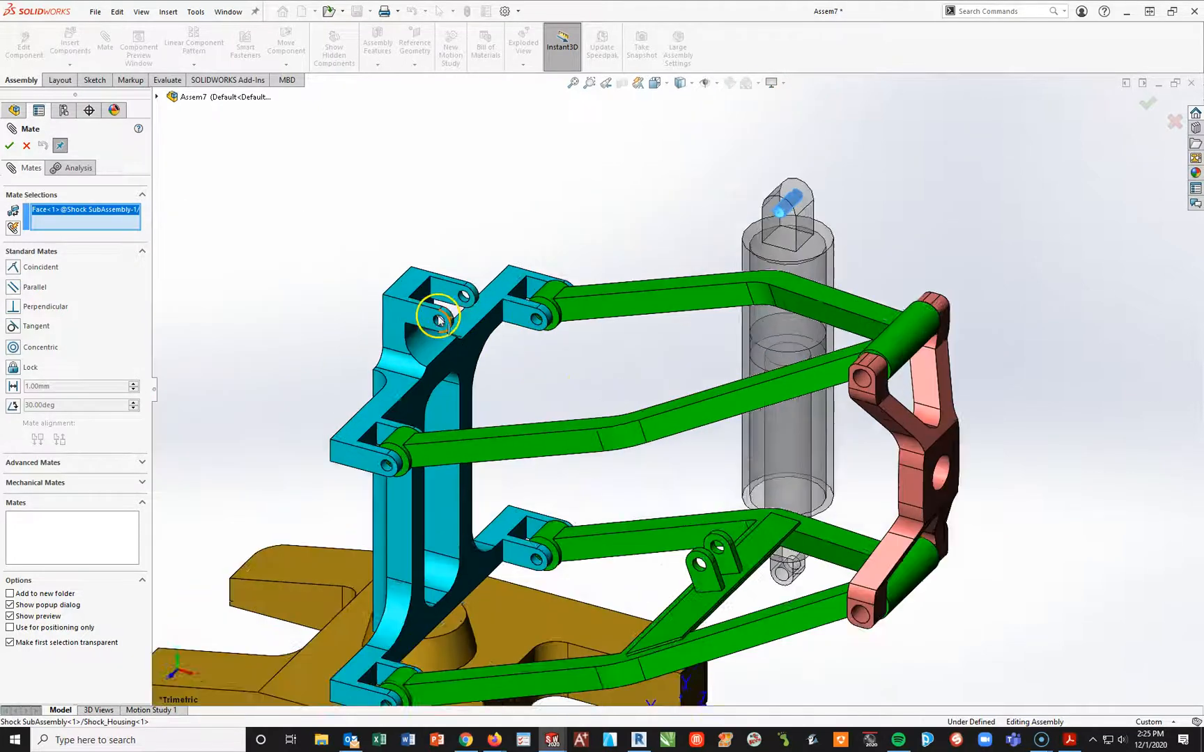
pyautogui.scroll(-2, 439, 320)
pyautogui.click(466, 329)
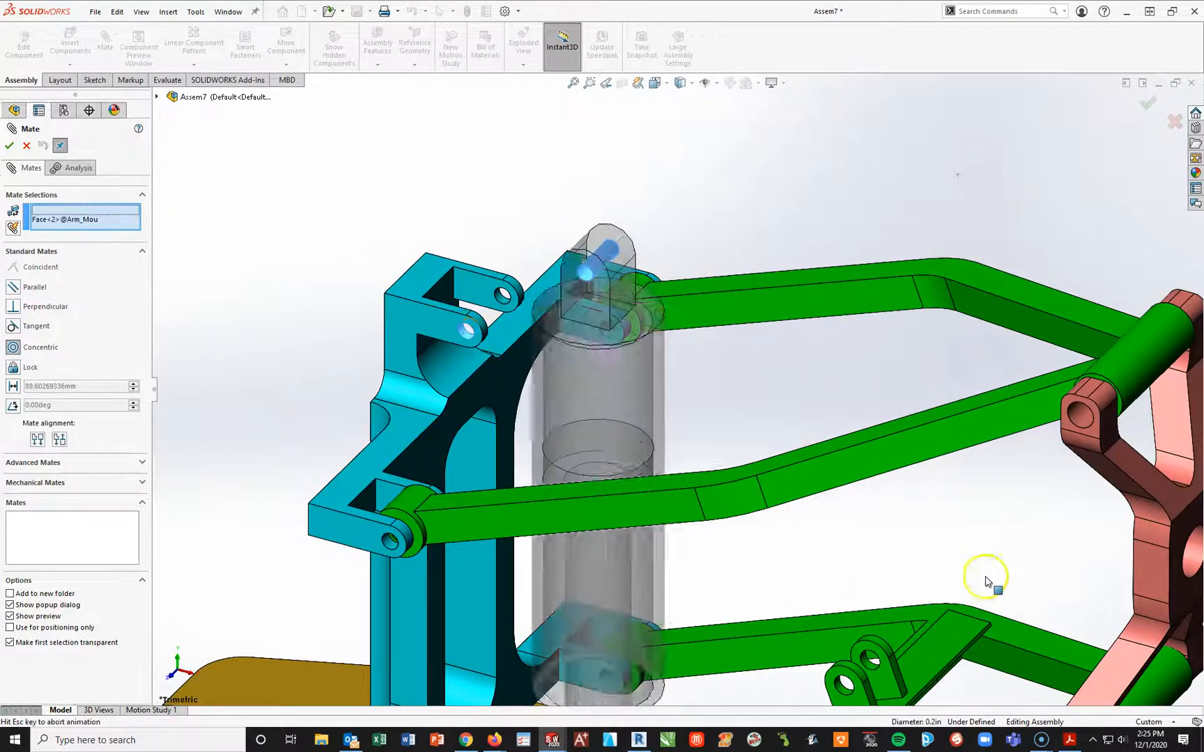
pyautogui.click(9, 145)
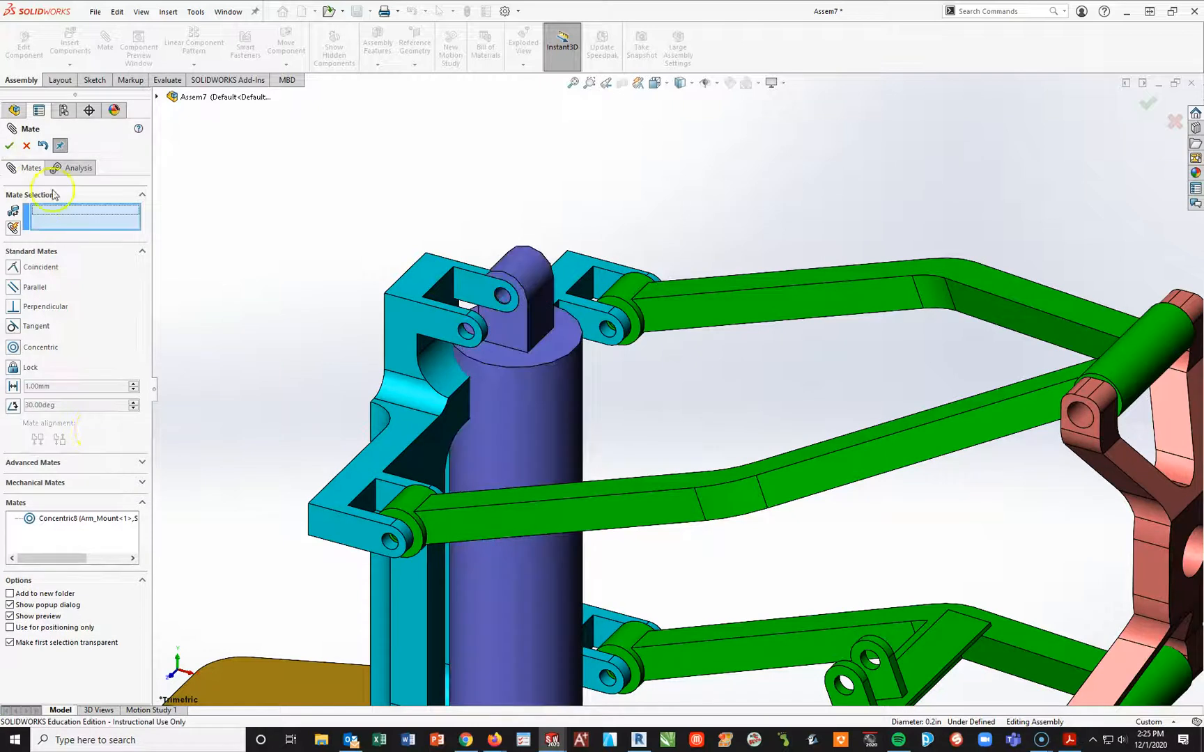
# Swing the shock clear and add a centered Width mate between its upper lug's side faces and Arm_Mount's upper bracket faces.
pyautogui.moveTo(554, 371); pyautogui.dragTo(365, 387)
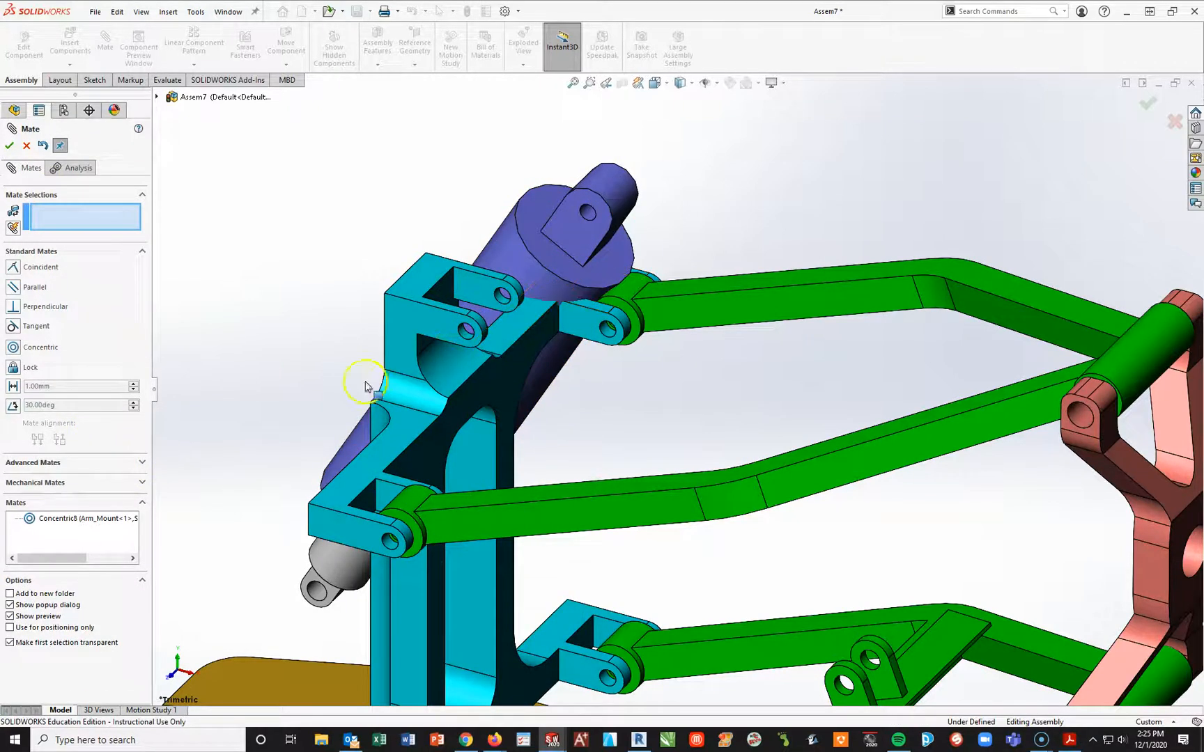
pyautogui.click(138, 461)
pyautogui.click(12, 323)
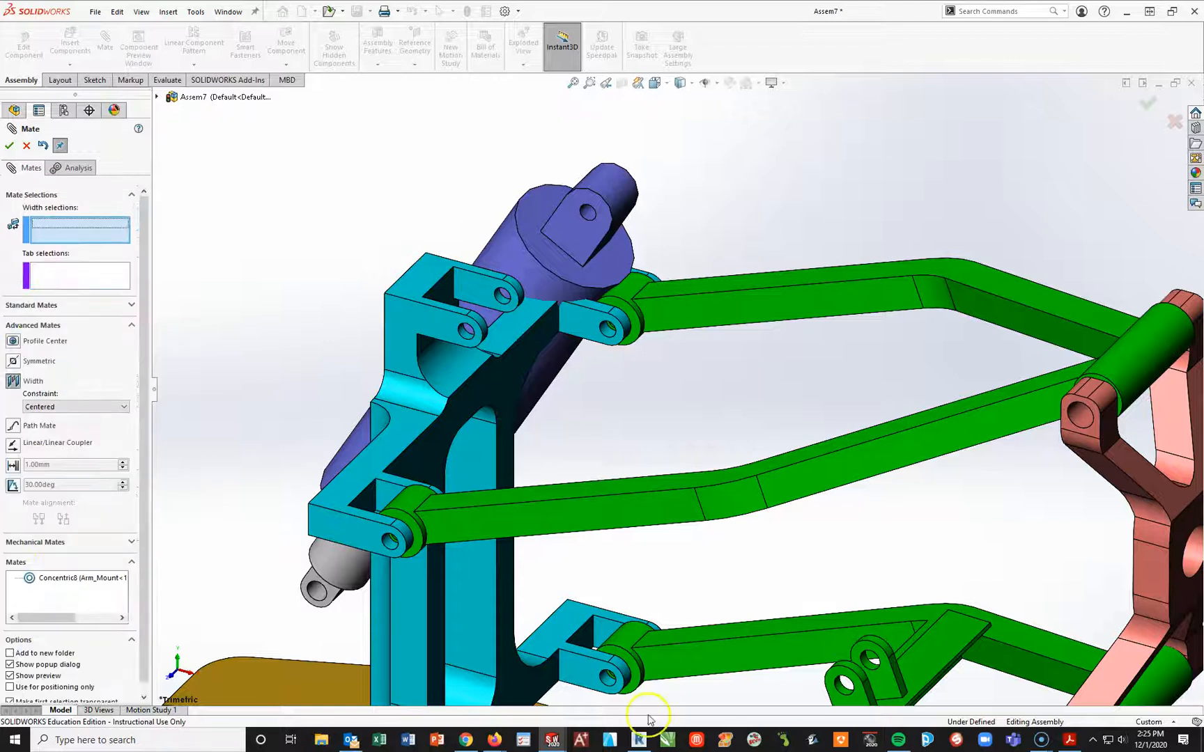
pyautogui.click(570, 238)
pyautogui.moveTo(752, 228); pyautogui.dragTo(580, 315, button='middle')
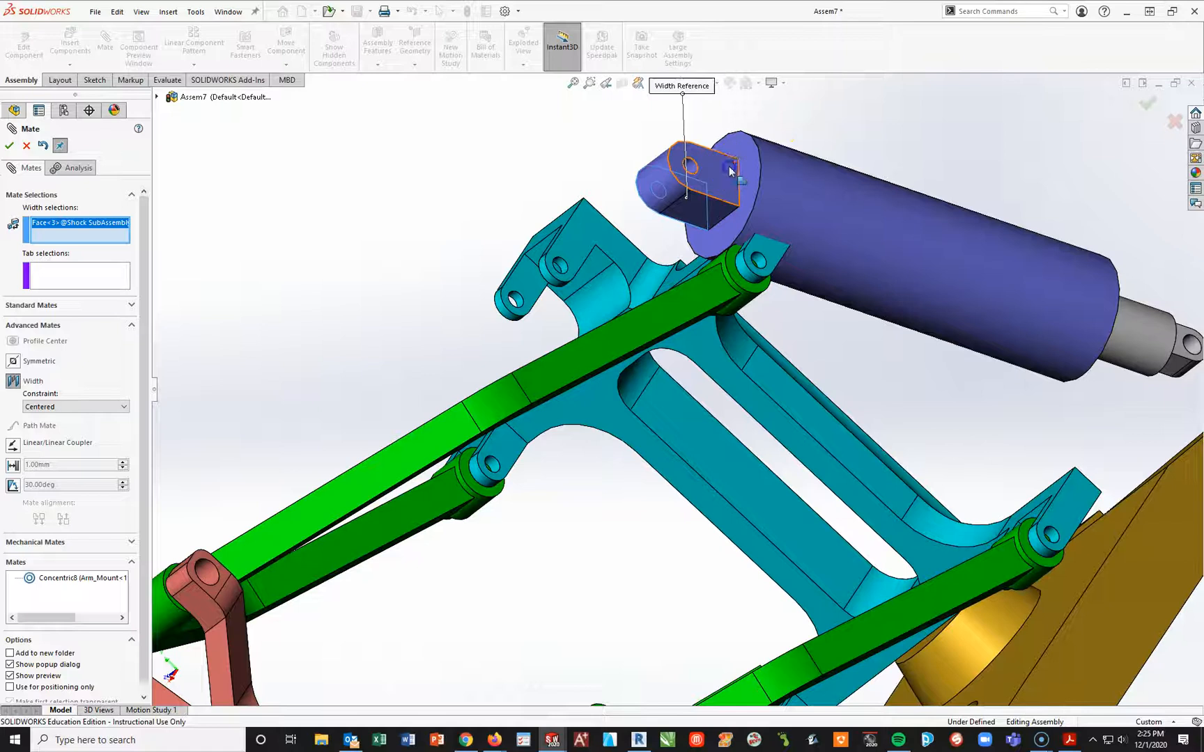
pyautogui.click(737, 166)
pyautogui.click(524, 293)
pyautogui.moveTo(524, 293); pyautogui.dragTo(471, 362, button='middle')
pyautogui.scroll(-3, 395, 340)
pyautogui.click(463, 312)
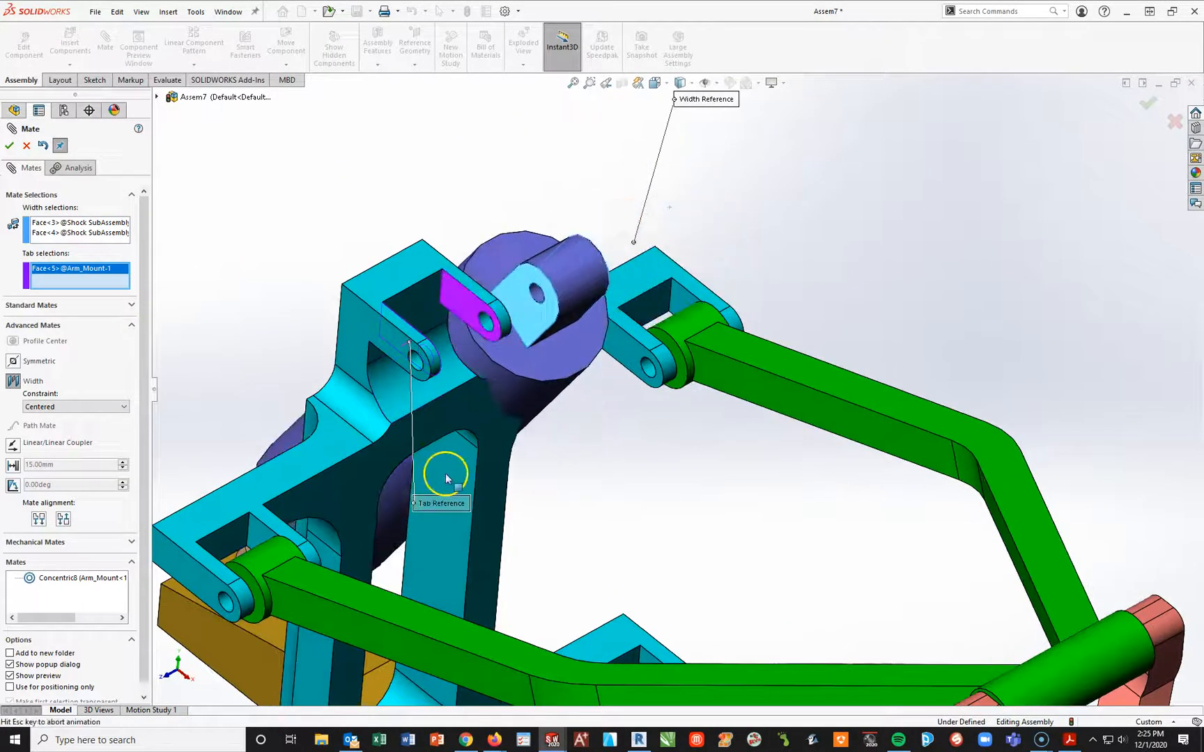
pyautogui.click(9, 145)
pyautogui.click(9, 149)
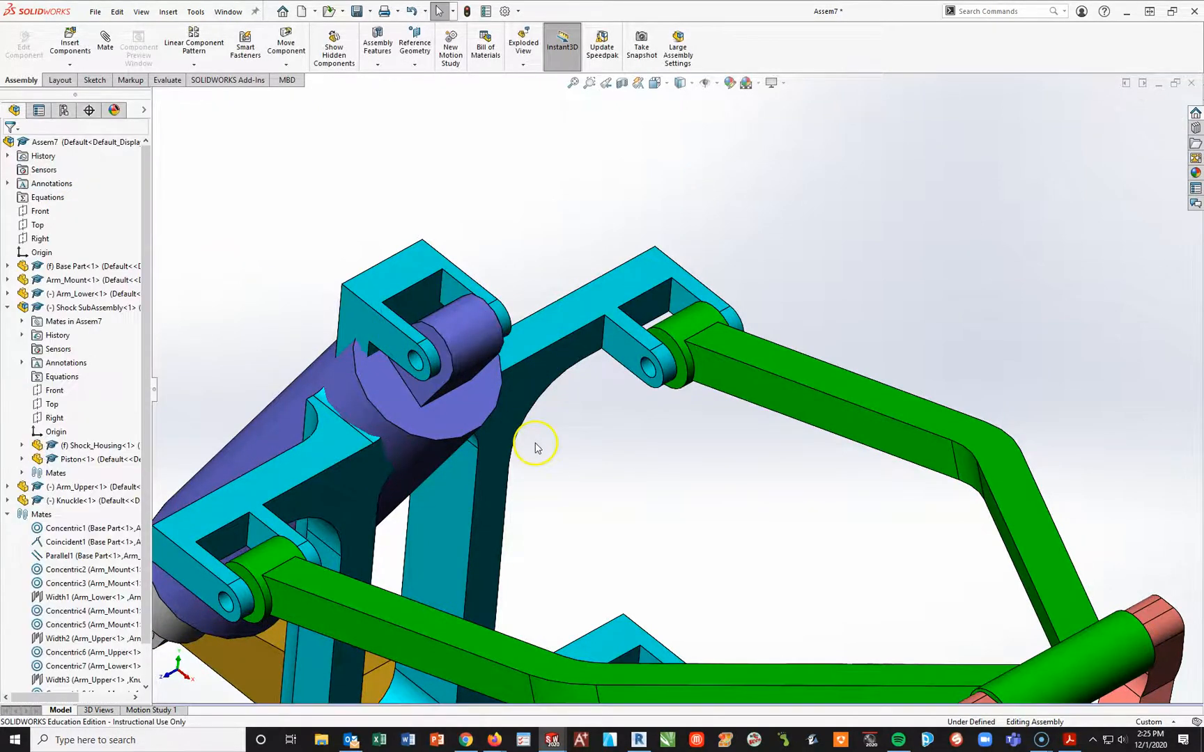
# Swing the shock down toward Arm_Lower's two-lug bracket and reposition it by its piston end.
pyautogui.scroll(2, 537, 439)
pyautogui.moveTo(496, 406); pyautogui.dragTo(834, 691)
pyautogui.scroll(2, 780, 544)
pyautogui.scroll(-3, 756, 488)
pyautogui.scroll(3, 784, 645)
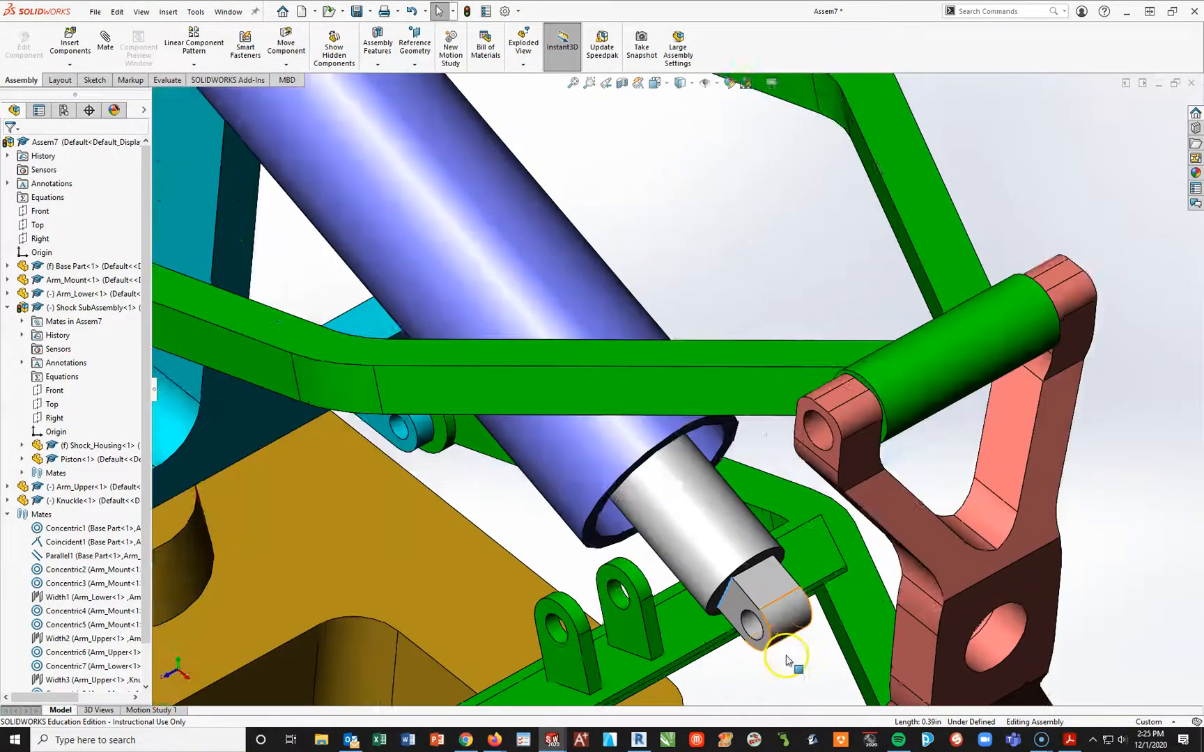
pyautogui.scroll(2, 779, 578)
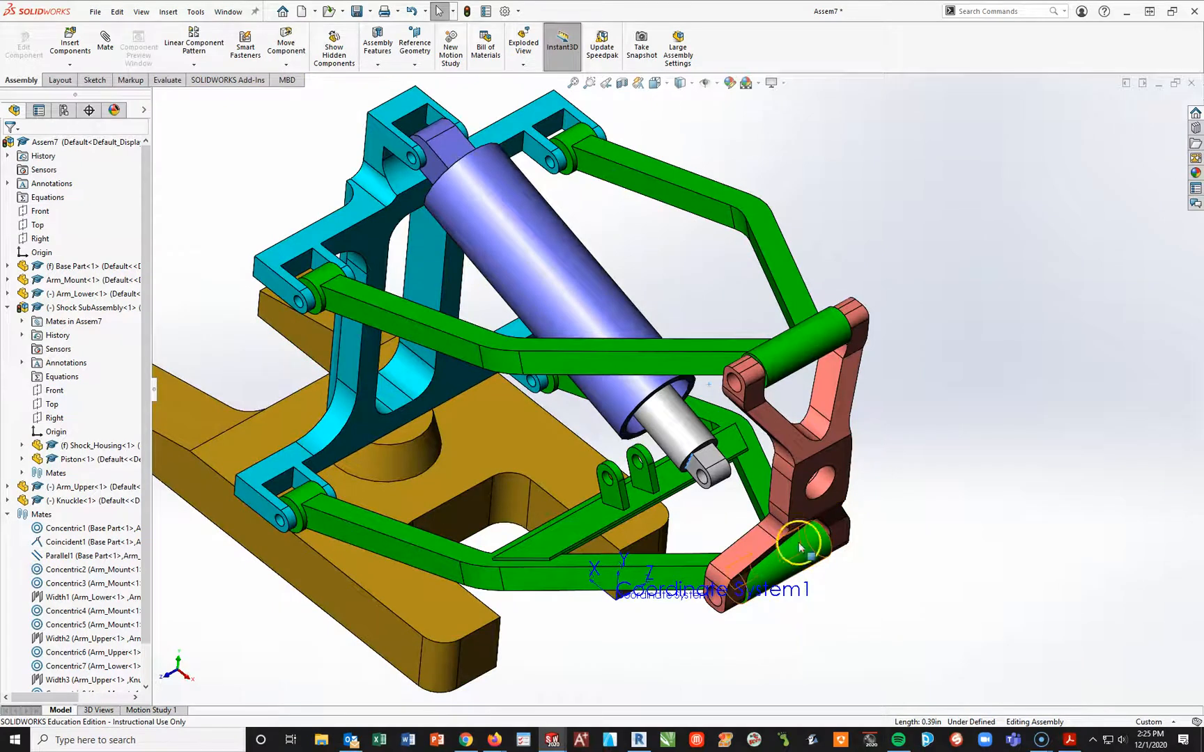
pyautogui.scroll(-3, 636, 534)
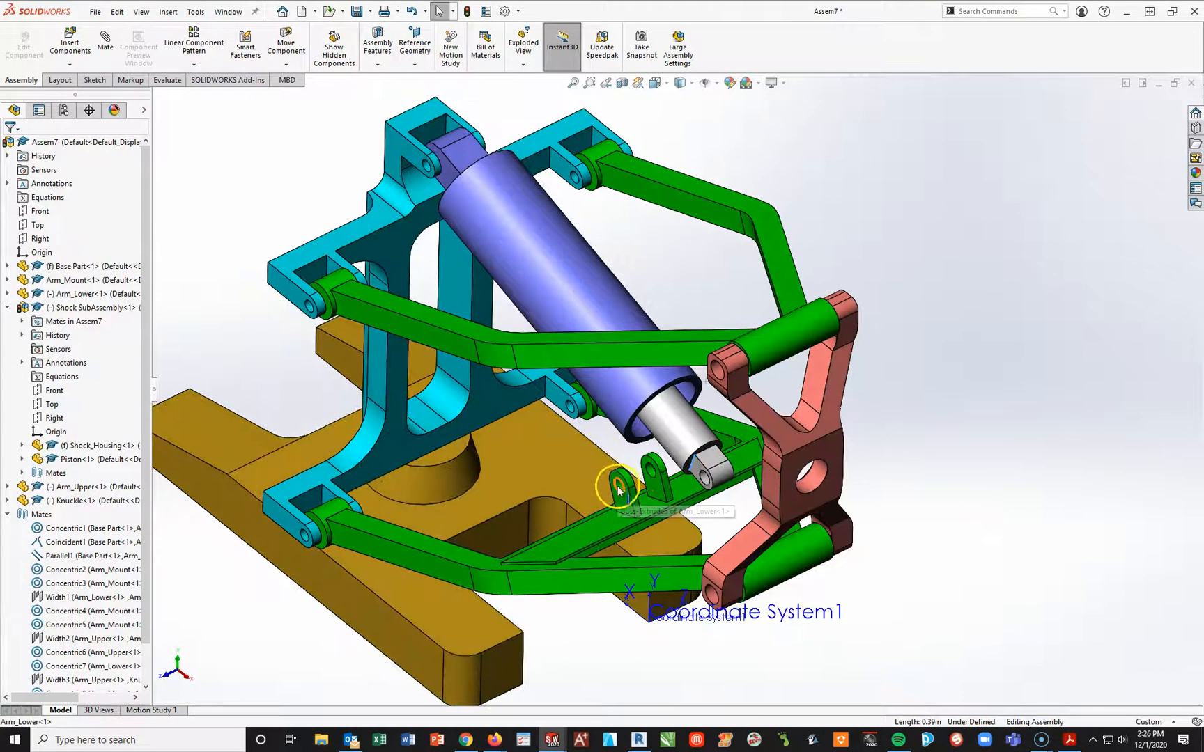
pyautogui.moveTo(718, 464); pyautogui.dragTo(645, 327)
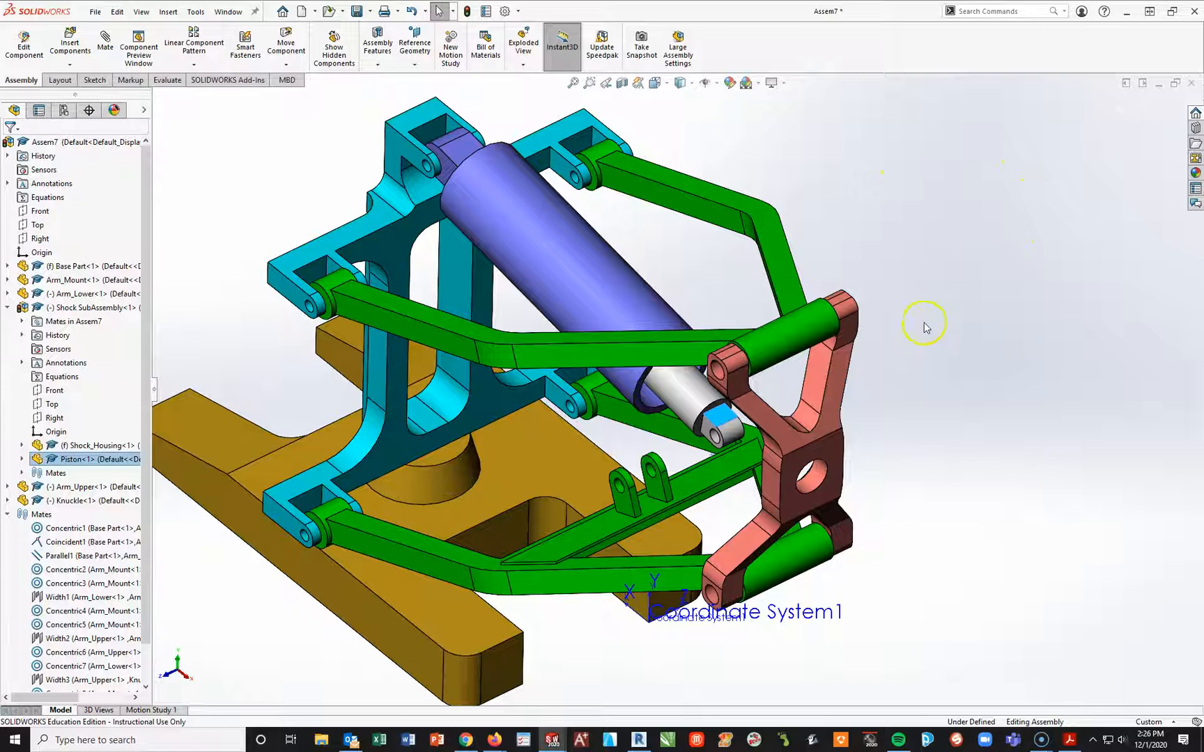
# Set Shock SubAssembly to solve as flexible.
pyautogui.click(8, 308)
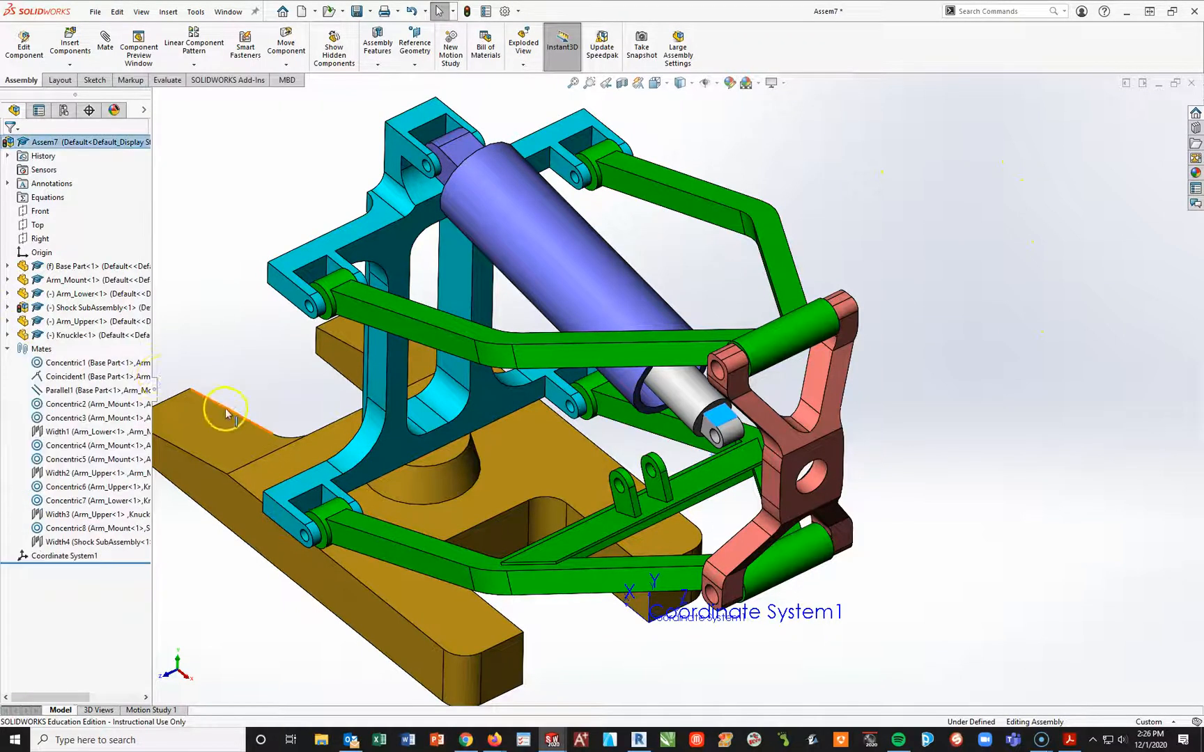
pyautogui.click(1041, 216)
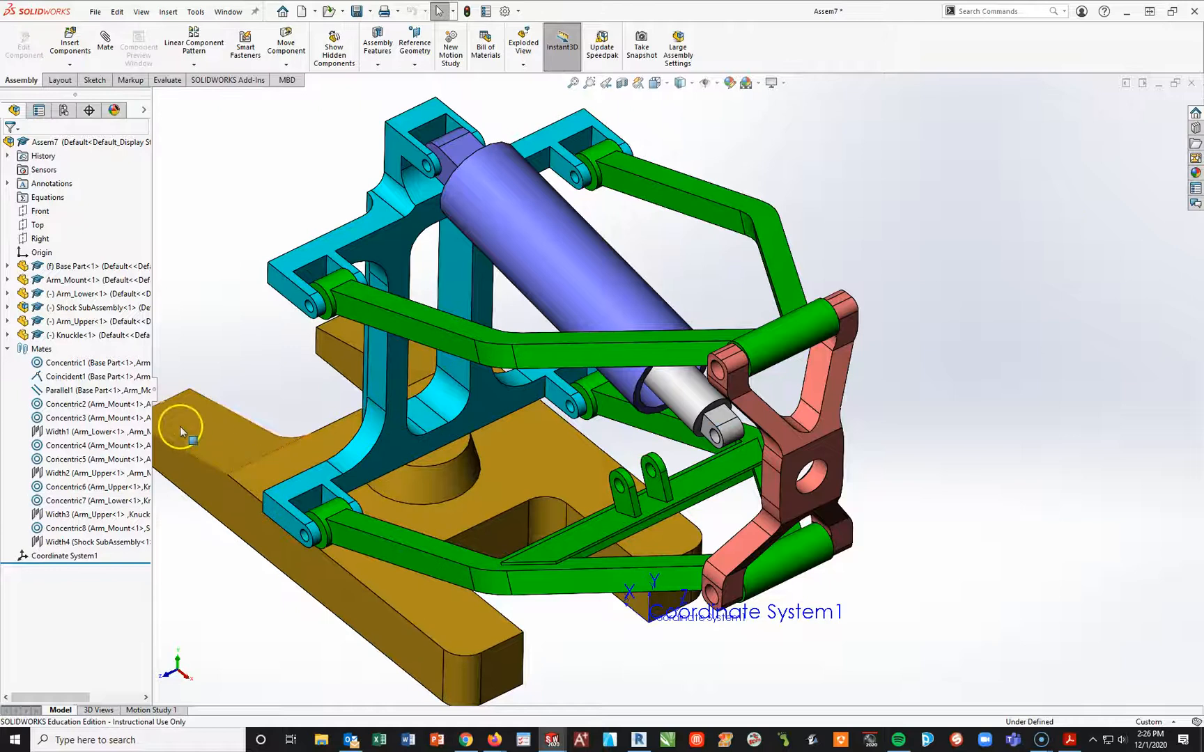
pyautogui.click(77, 308)
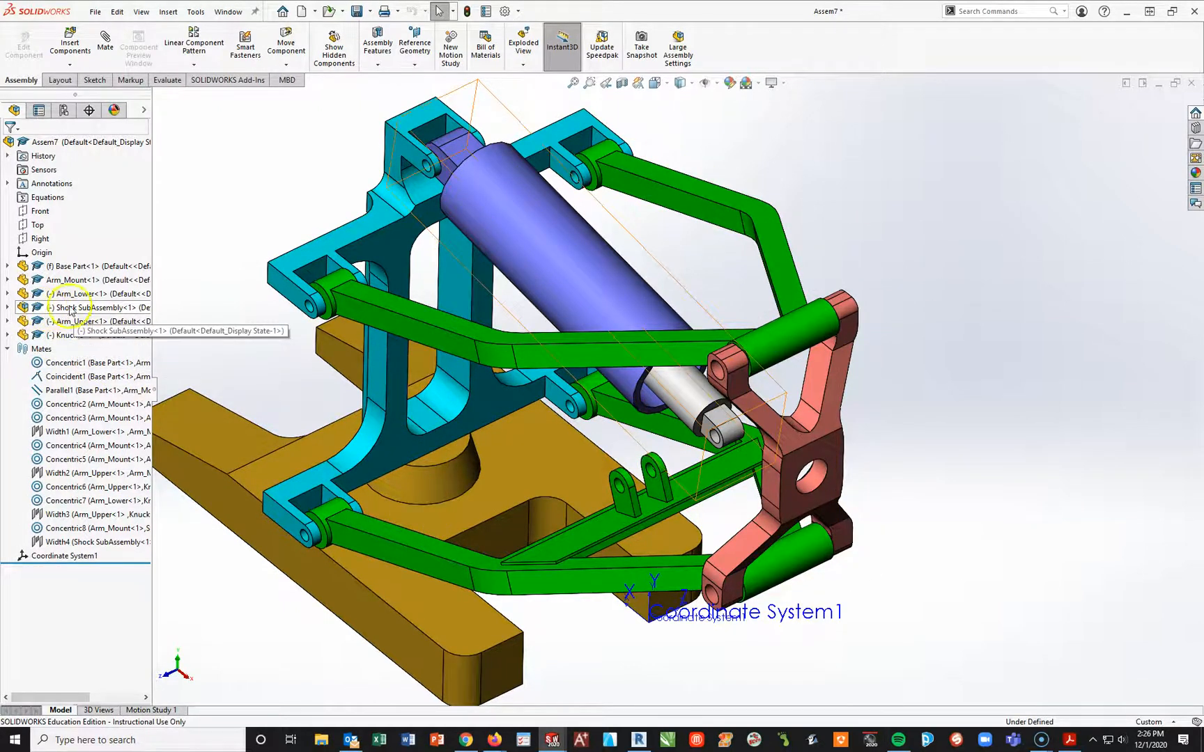
pyautogui.click(74, 308)
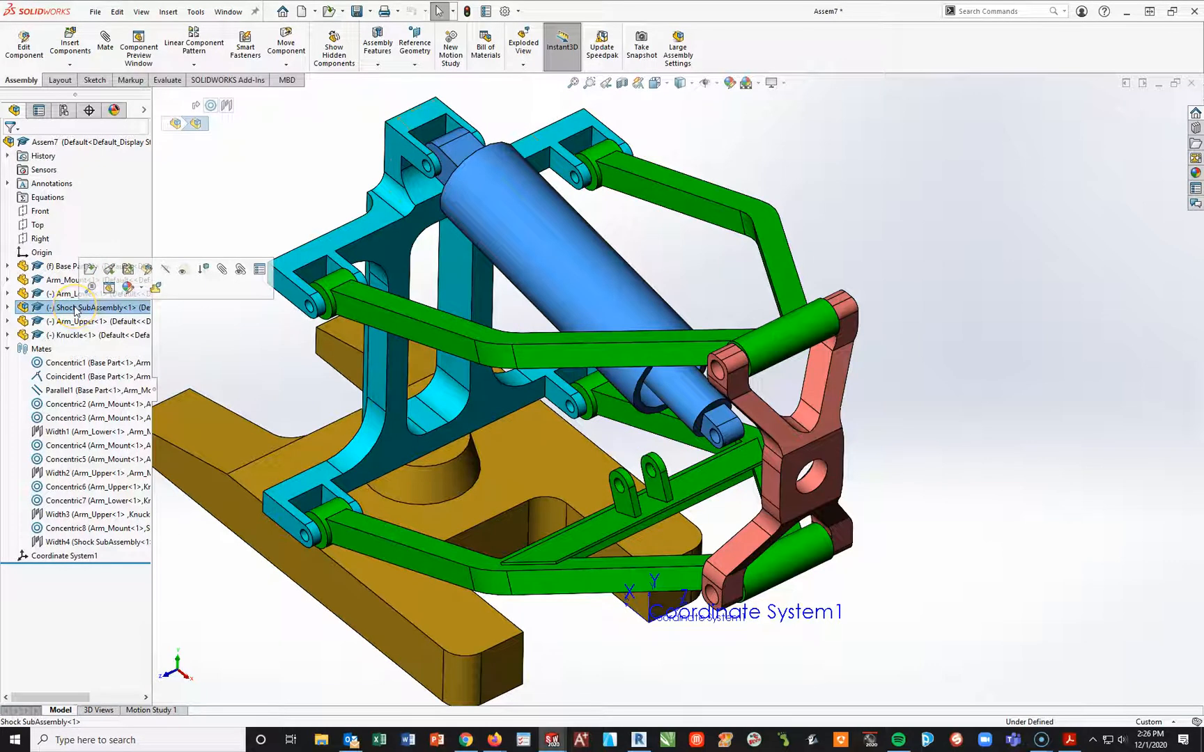
pyautogui.click(42, 308)
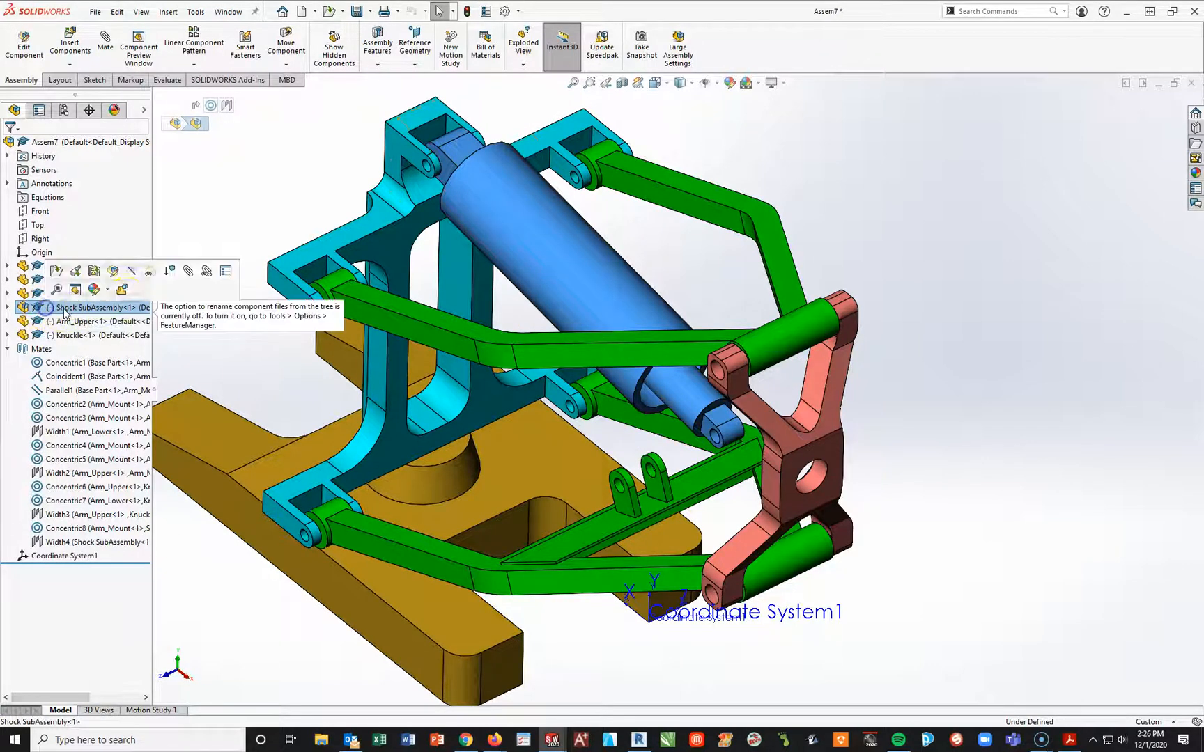
pyautogui.click(123, 290)
# Move Piston to test the motion inside Shock SubAssembly and review the subassembly's flexible-or-rigid option.
pyautogui.moveTo(698, 415); pyautogui.dragTo(696, 505)
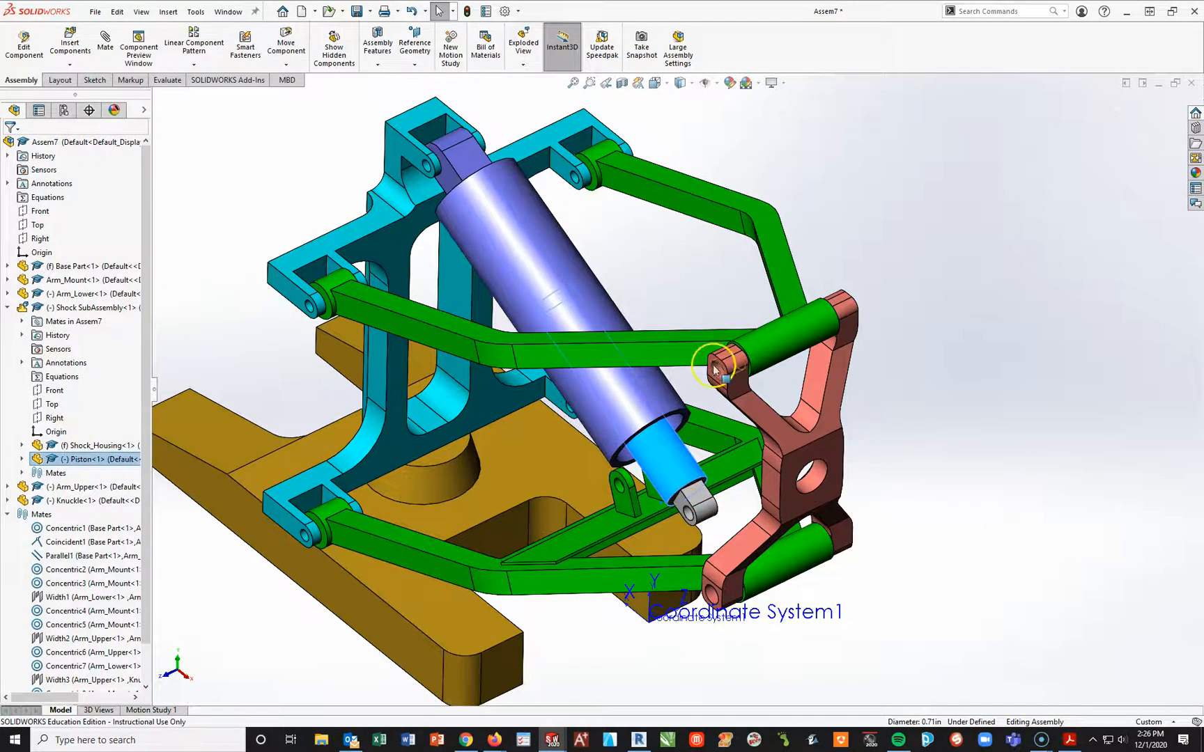
pyautogui.click(251, 583)
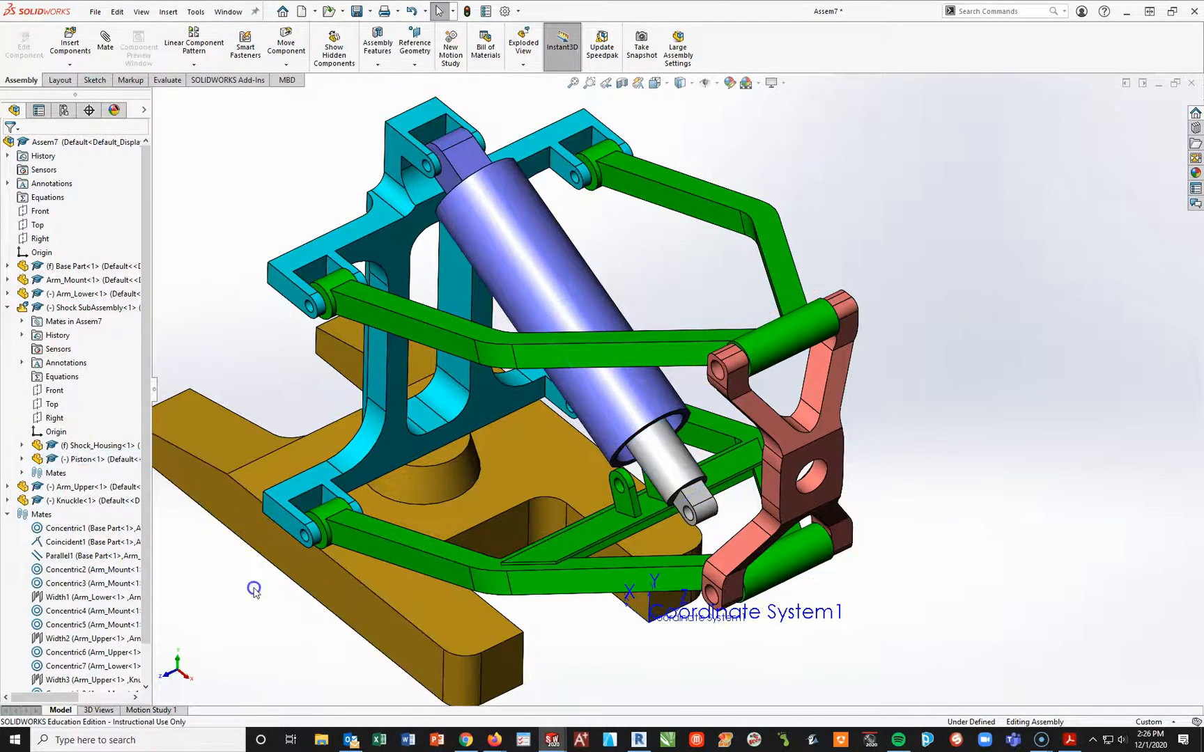
pyautogui.click(28, 307)
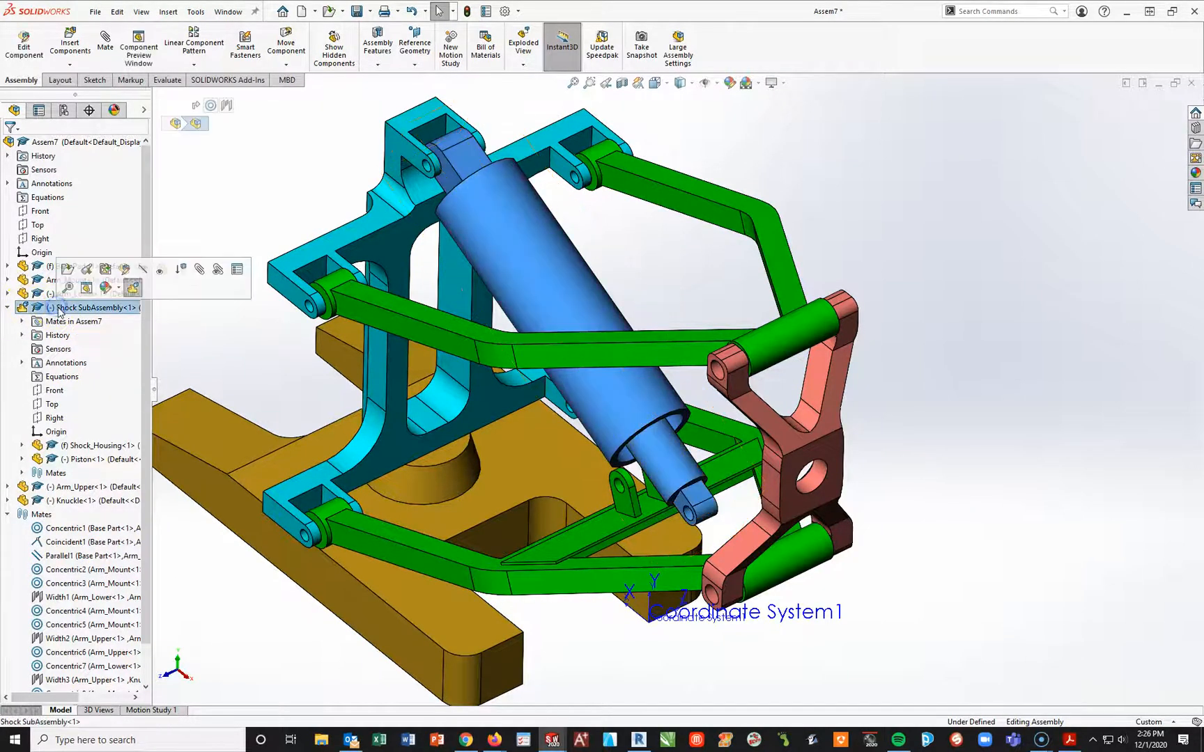
pyautogui.click(133, 291)
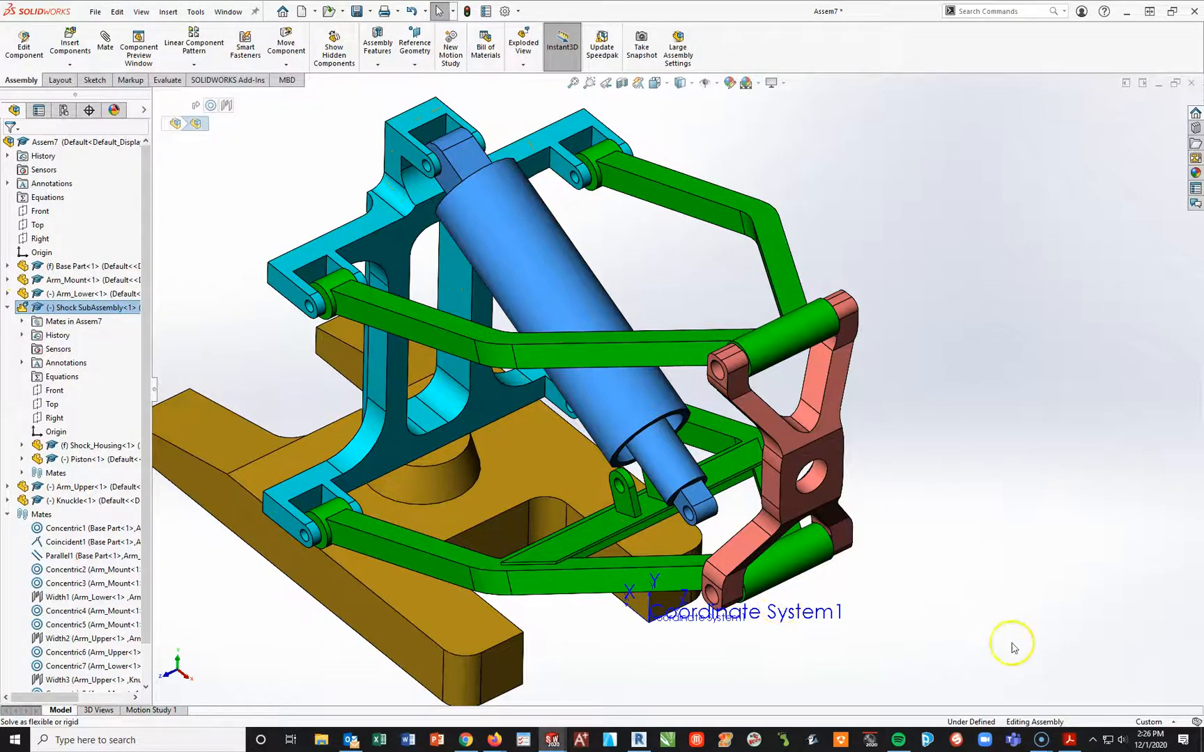
pyautogui.click(1071, 591)
# Add a concentric mate between the hole at the piston's end and a lug hole of Arm_Lower's shock bracket.
pyautogui.click(119, 42)
pyautogui.scroll(-2, 685, 515)
pyautogui.click(694, 514)
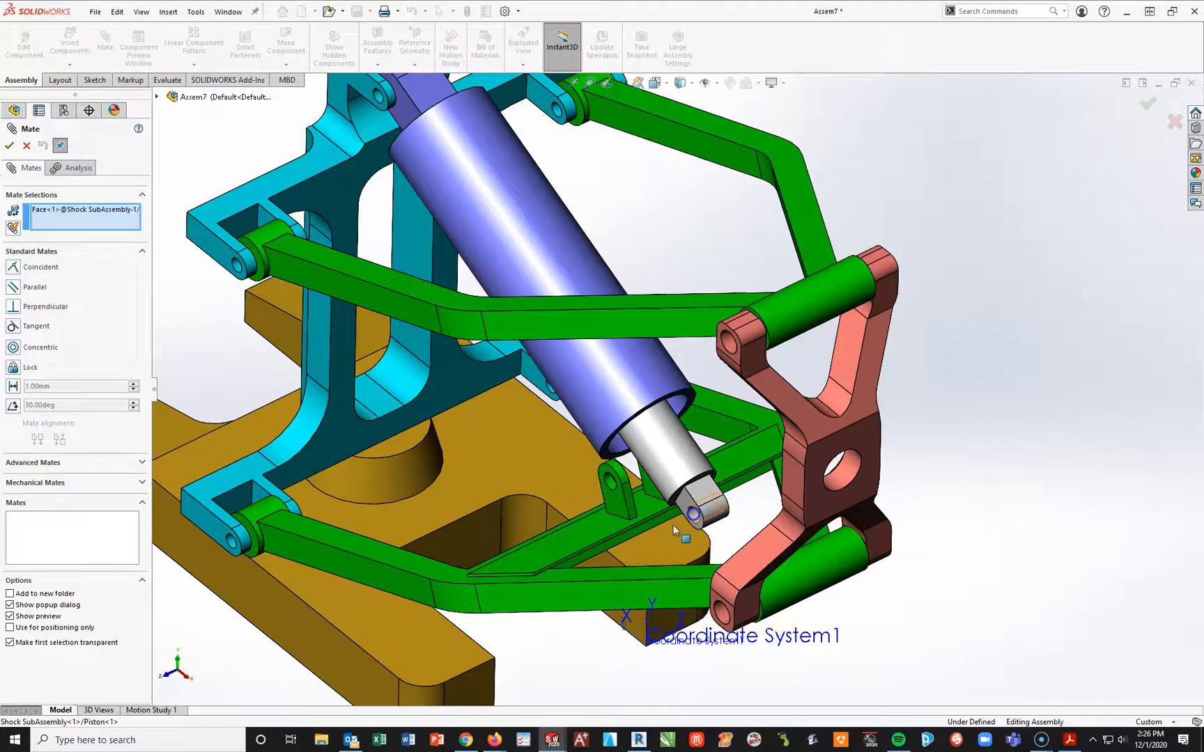
pyautogui.click(612, 485)
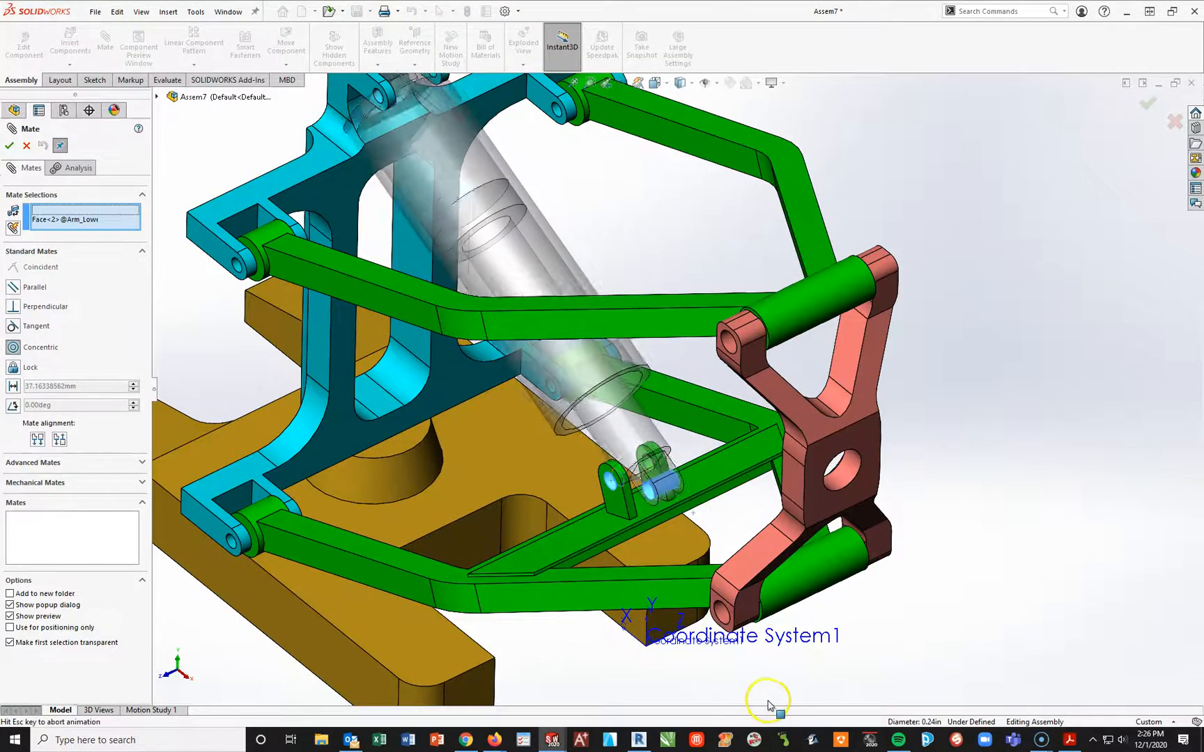
pyautogui.click(9, 146)
# Mate Shock_Housing's end hole to Arm_Mount's upper bracket hole again, choosing Concentric as the mate type.
pyautogui.scroll(5, 712, 537)
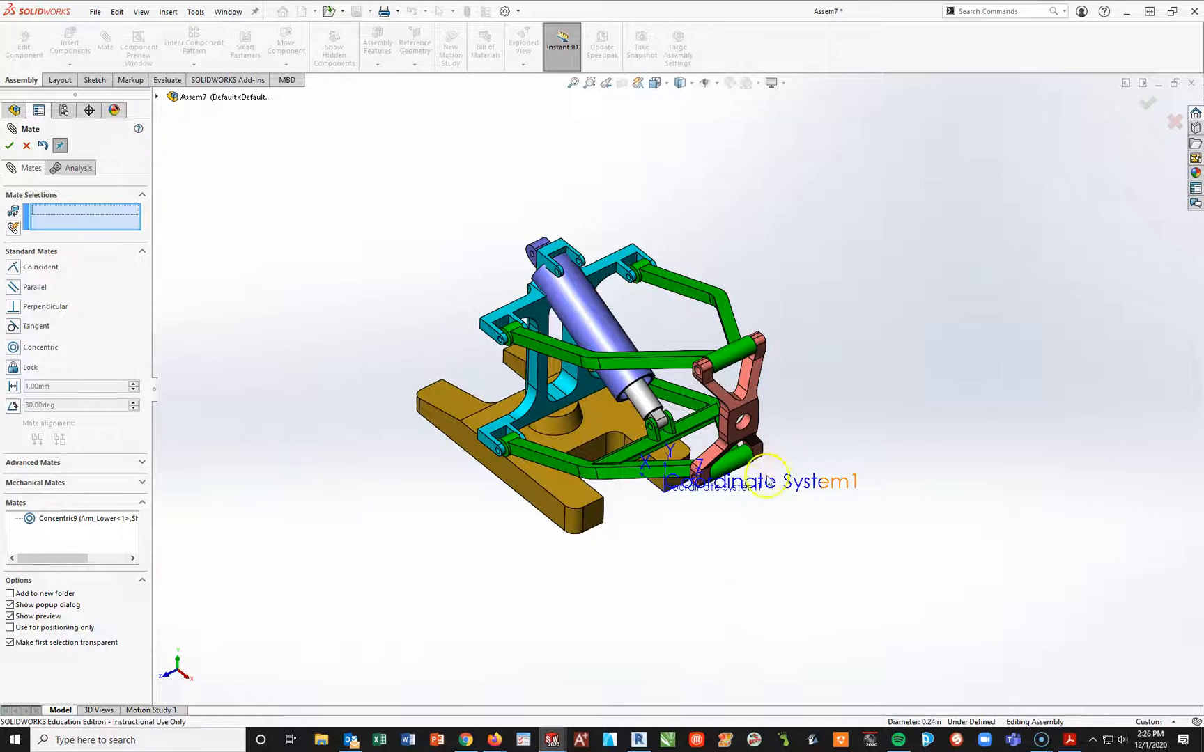
pyautogui.scroll(-5, 527, 288)
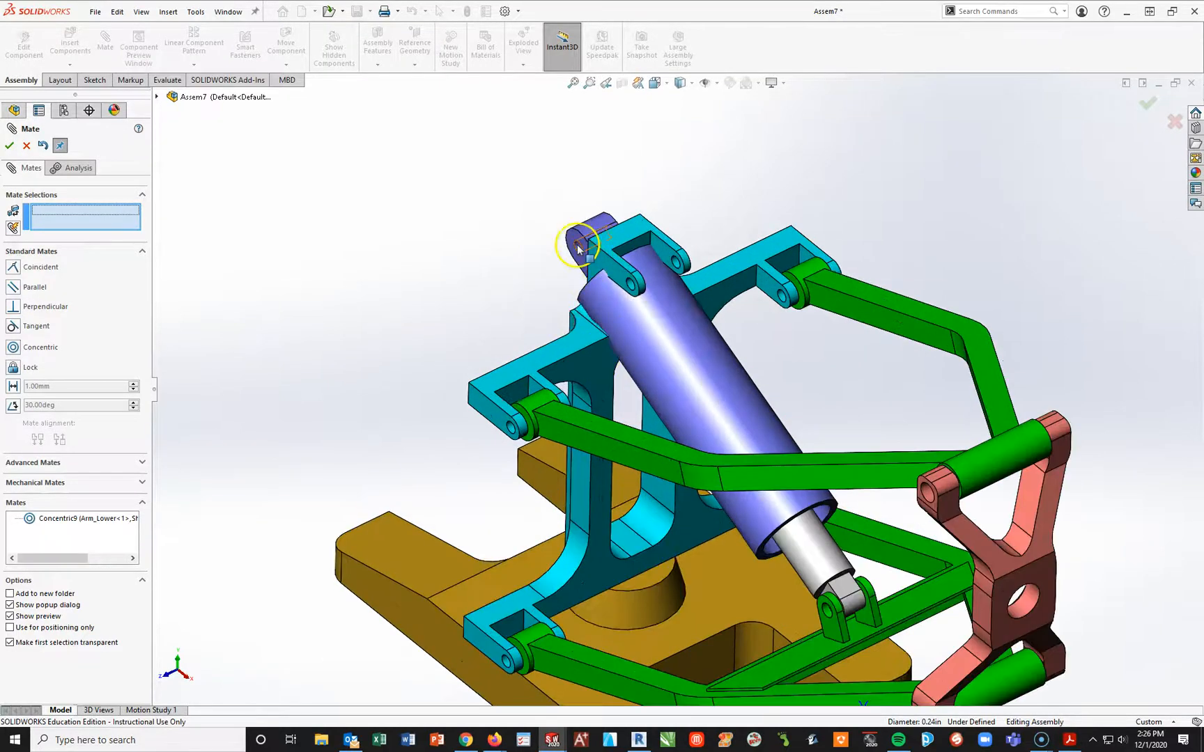
pyautogui.click(578, 251)
pyautogui.scroll(-5, 638, 307)
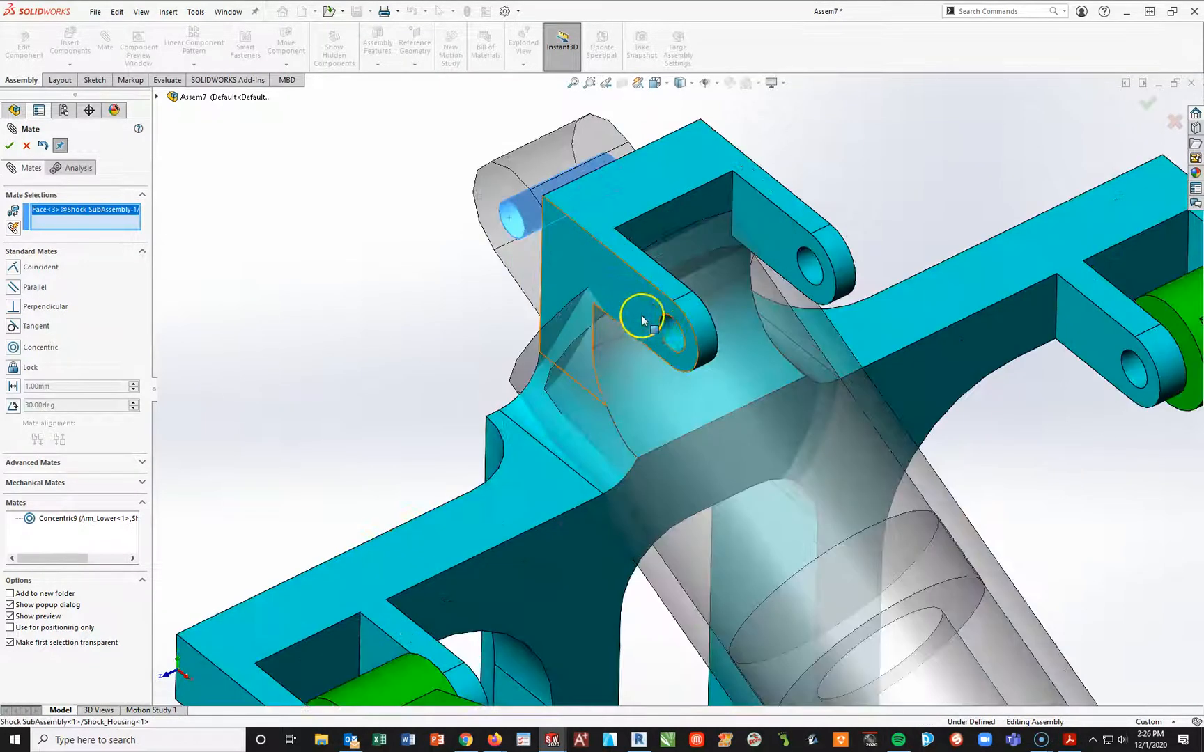
pyautogui.click(674, 333)
pyautogui.click(783, 537)
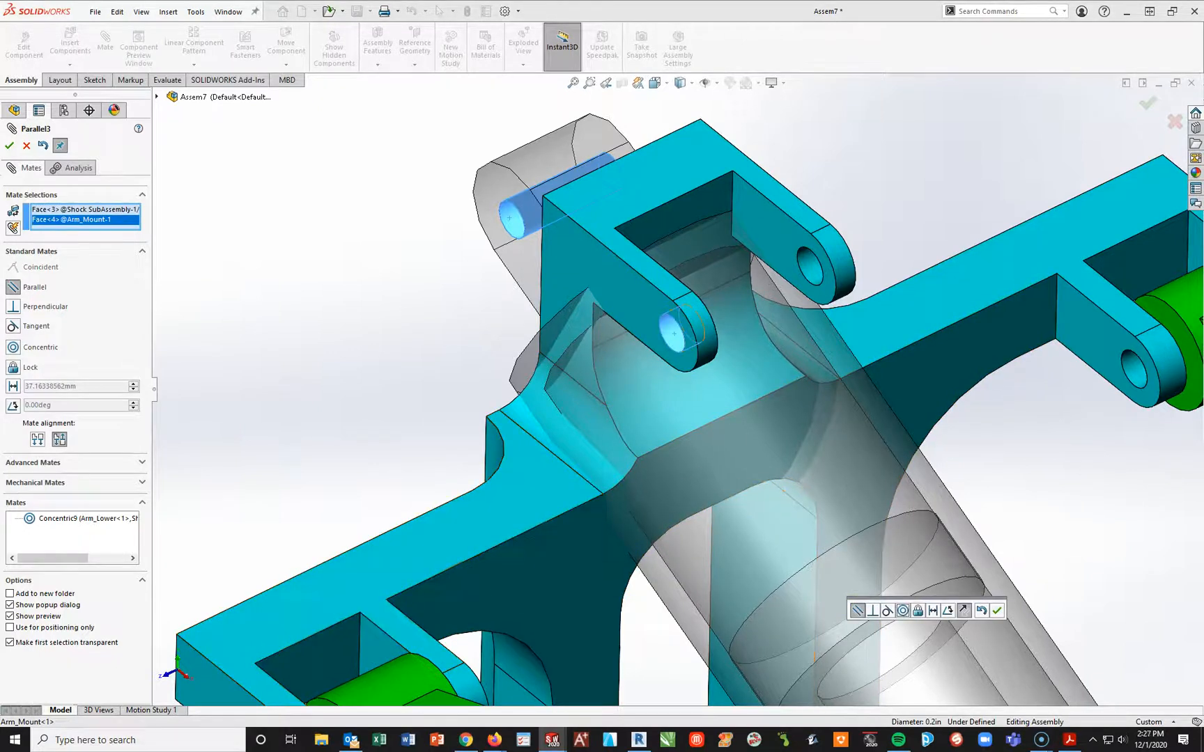
pyautogui.click(12, 347)
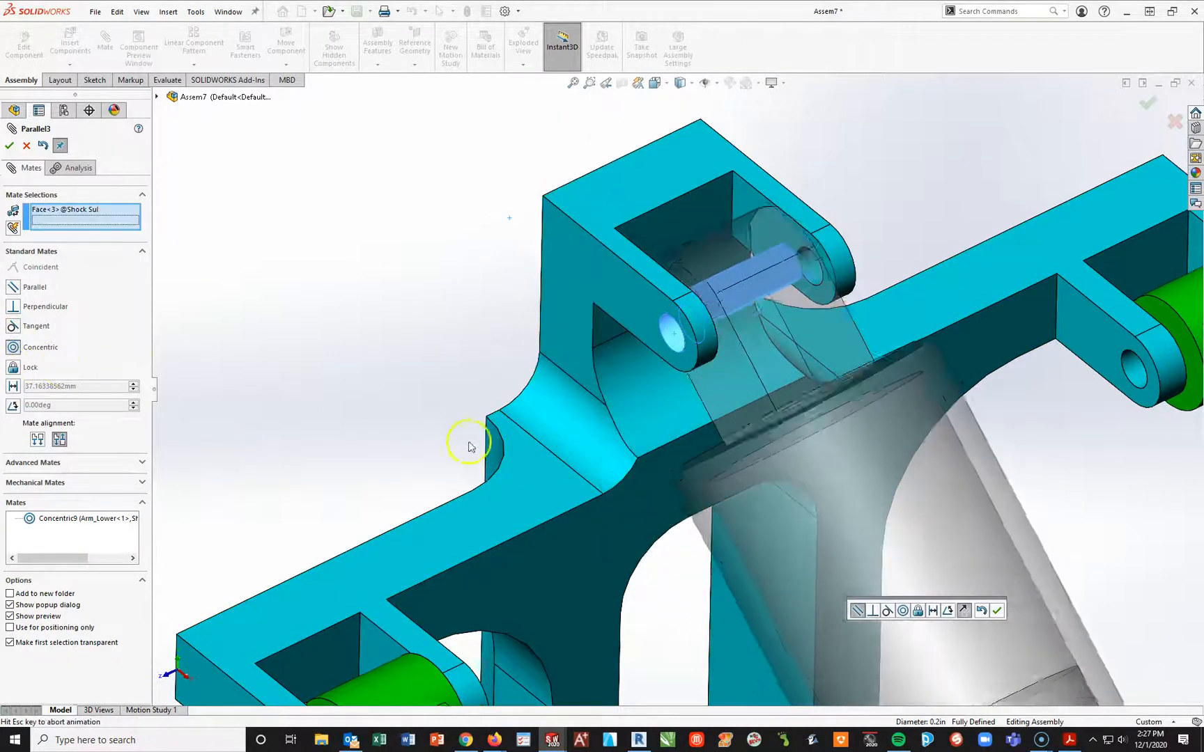
pyautogui.click(9, 146)
# Close the Mate command and try moving Arm_Upper, Arm_Lower and the shock housing to check the linkage's freedom.
pyautogui.scroll(10, 1034, 558)
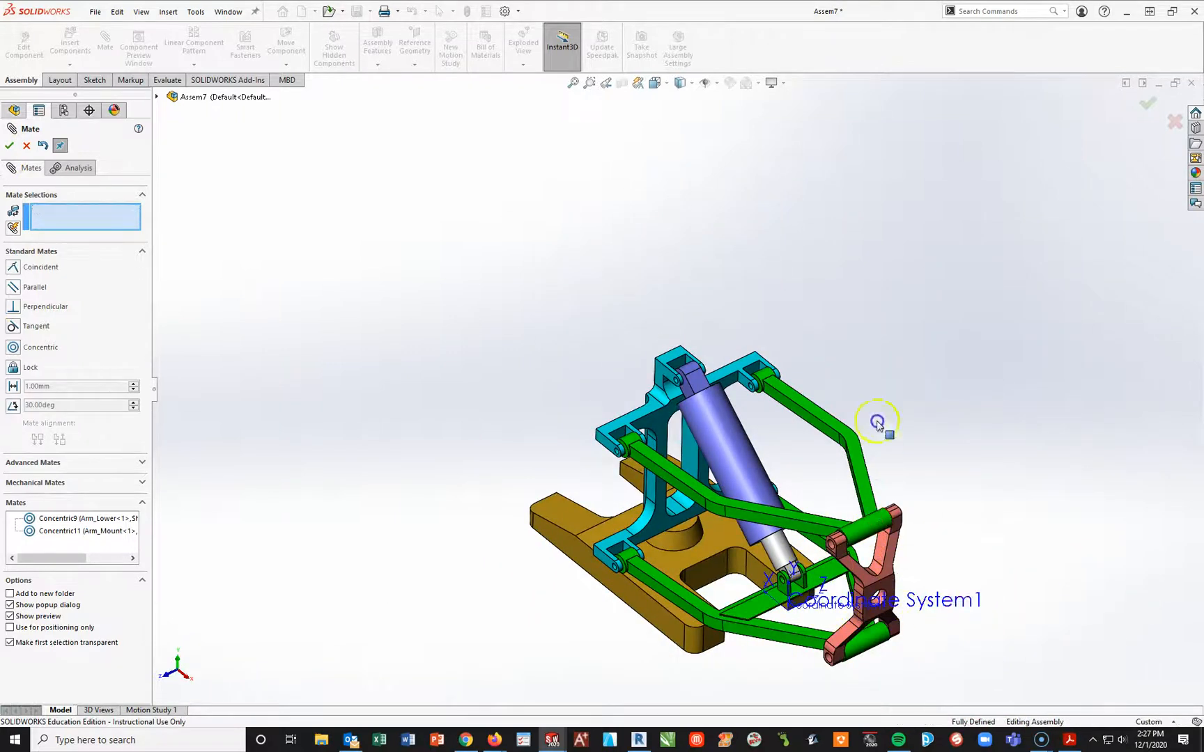
pyautogui.click(796, 524)
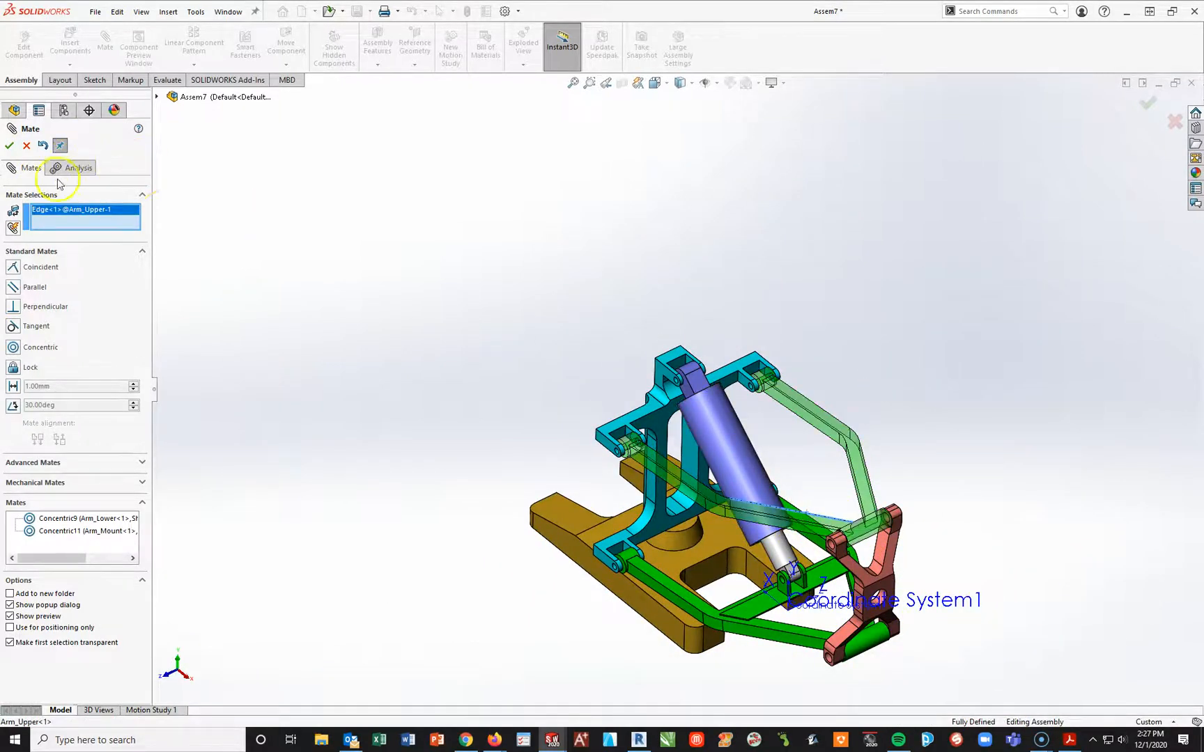
pyautogui.click(23, 147)
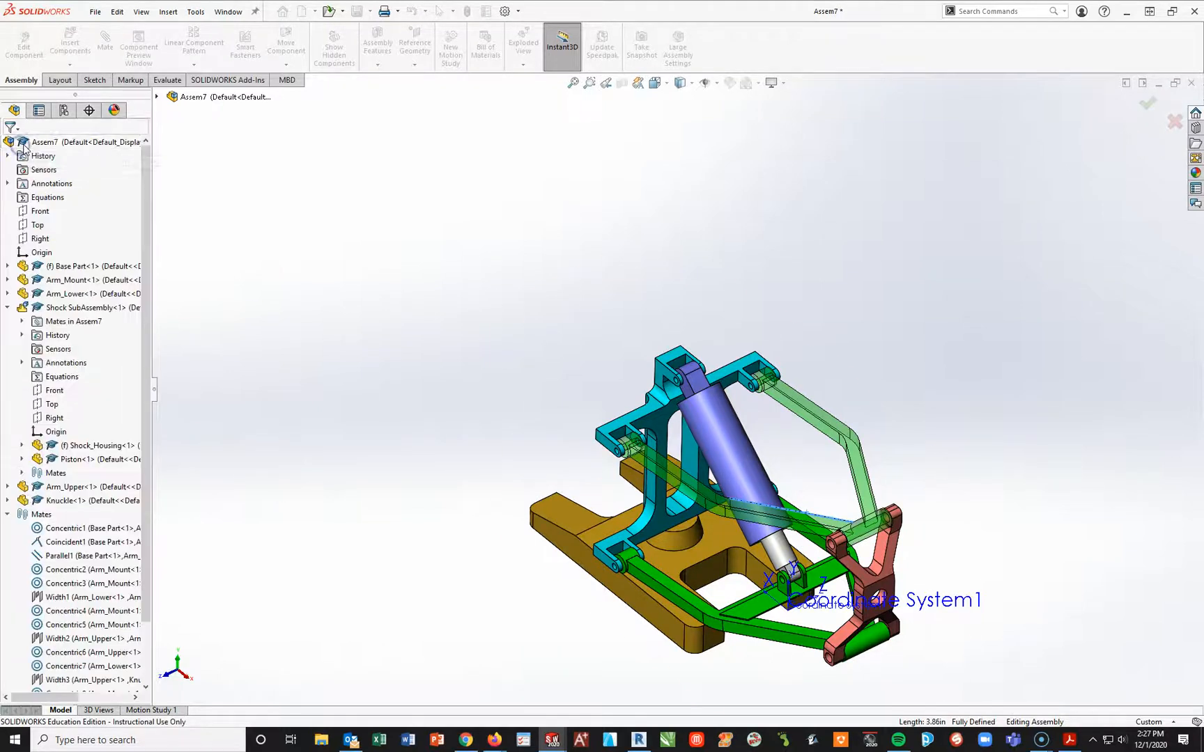
pyautogui.click(858, 535)
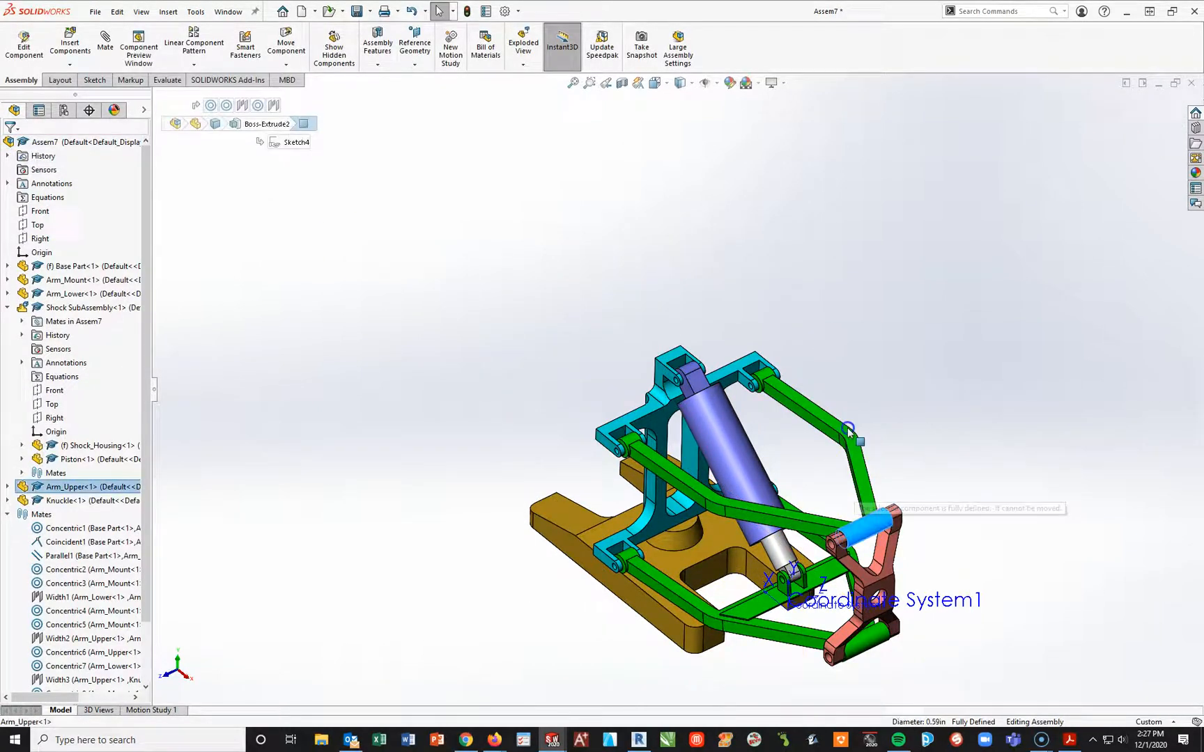
pyautogui.click(794, 633)
pyautogui.click(728, 432)
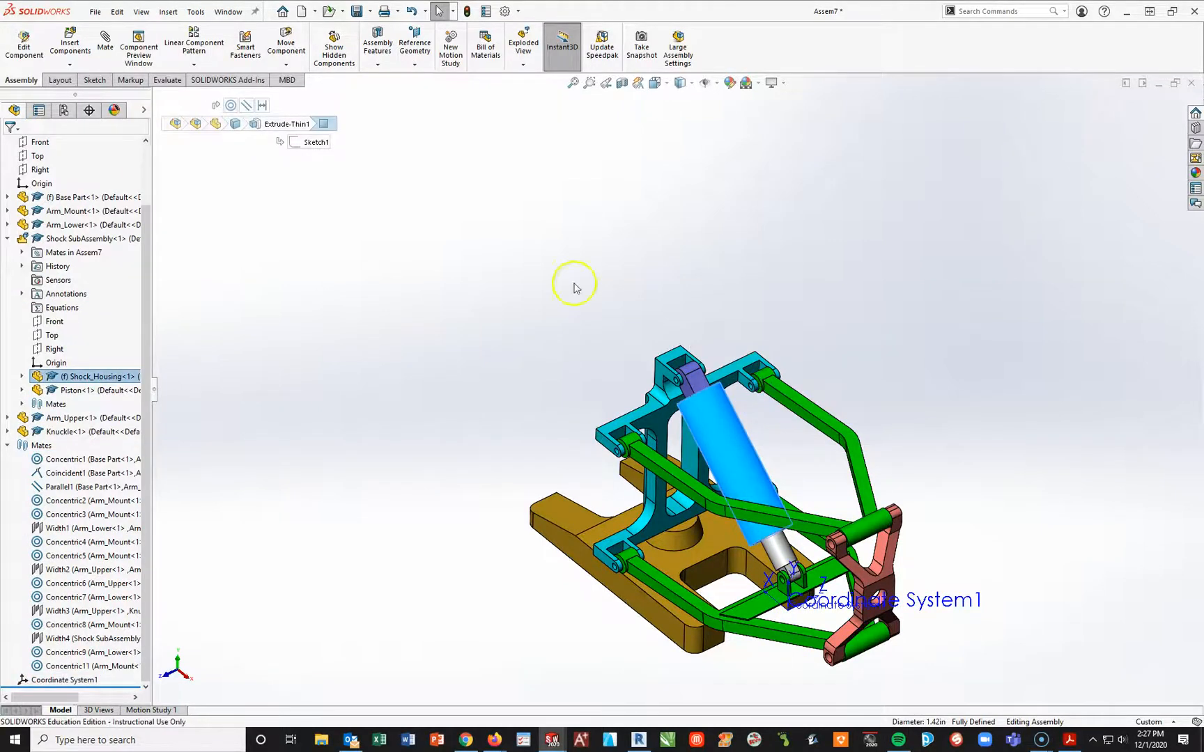
# Review the flexible-or-rigid solving option of Shock SubAssembly without switching it, and clear the selection.
pyautogui.click(317, 411)
pyautogui.click(63, 237)
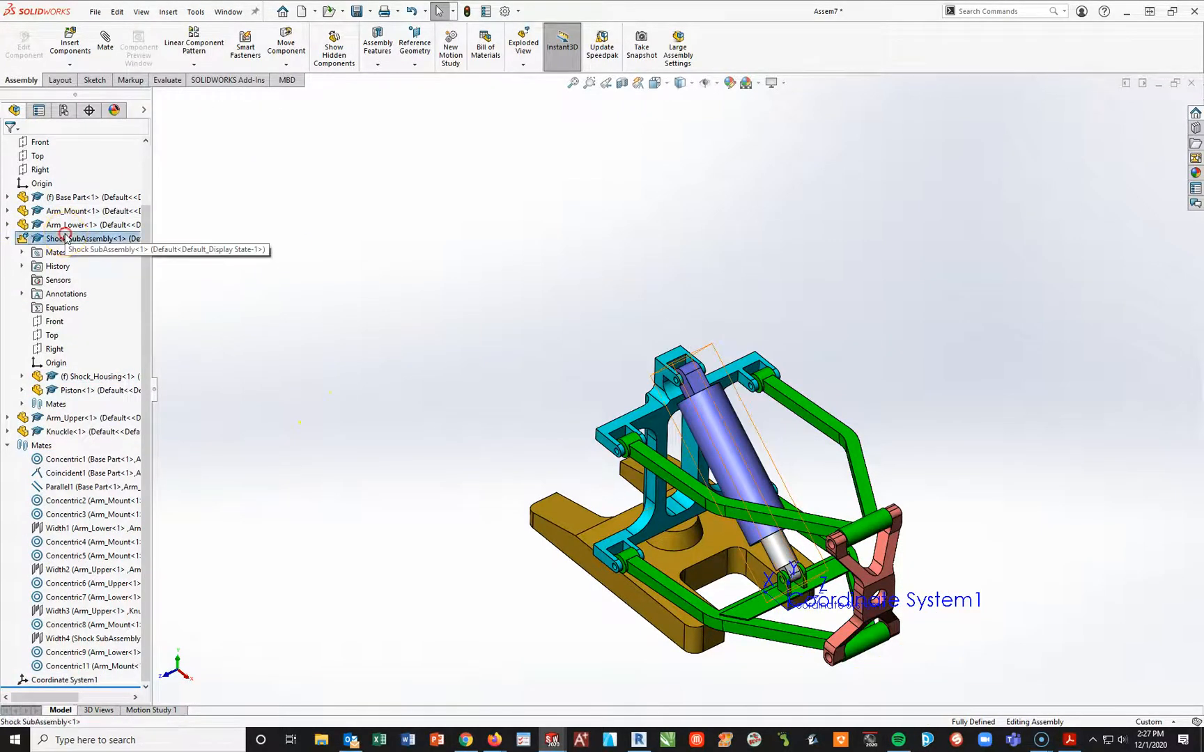
pyautogui.rightClick(65, 239)
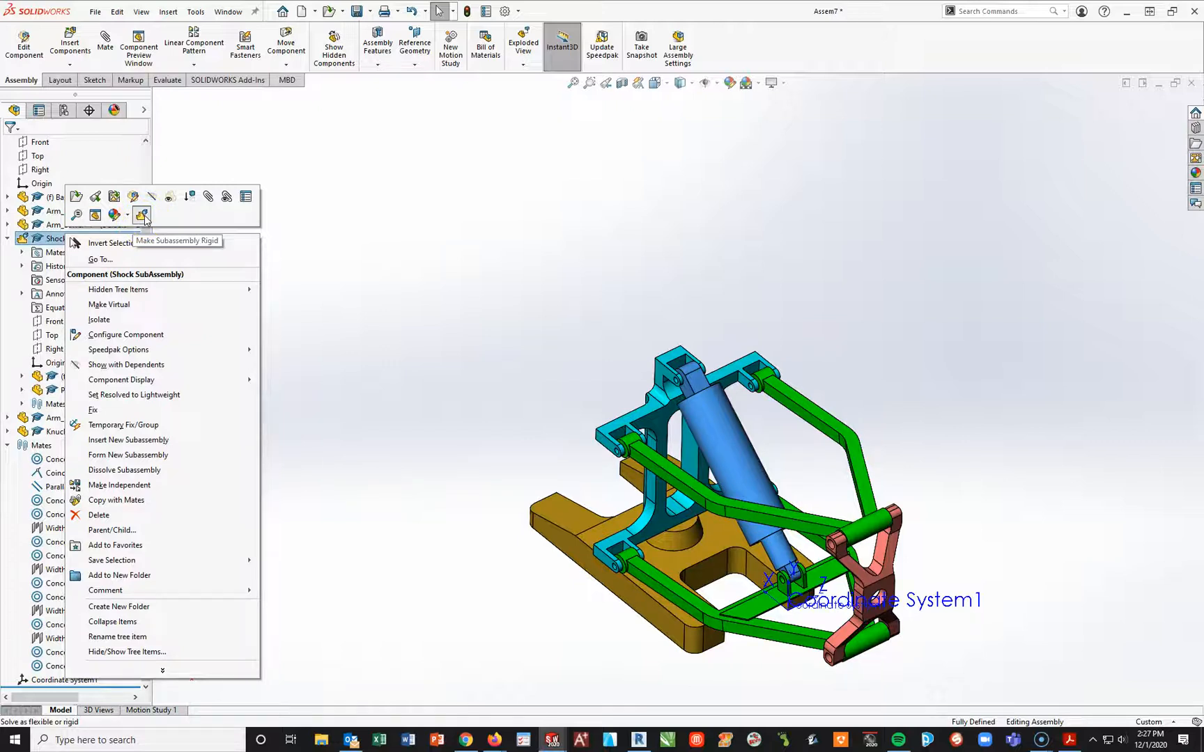
pyautogui.click(145, 218)
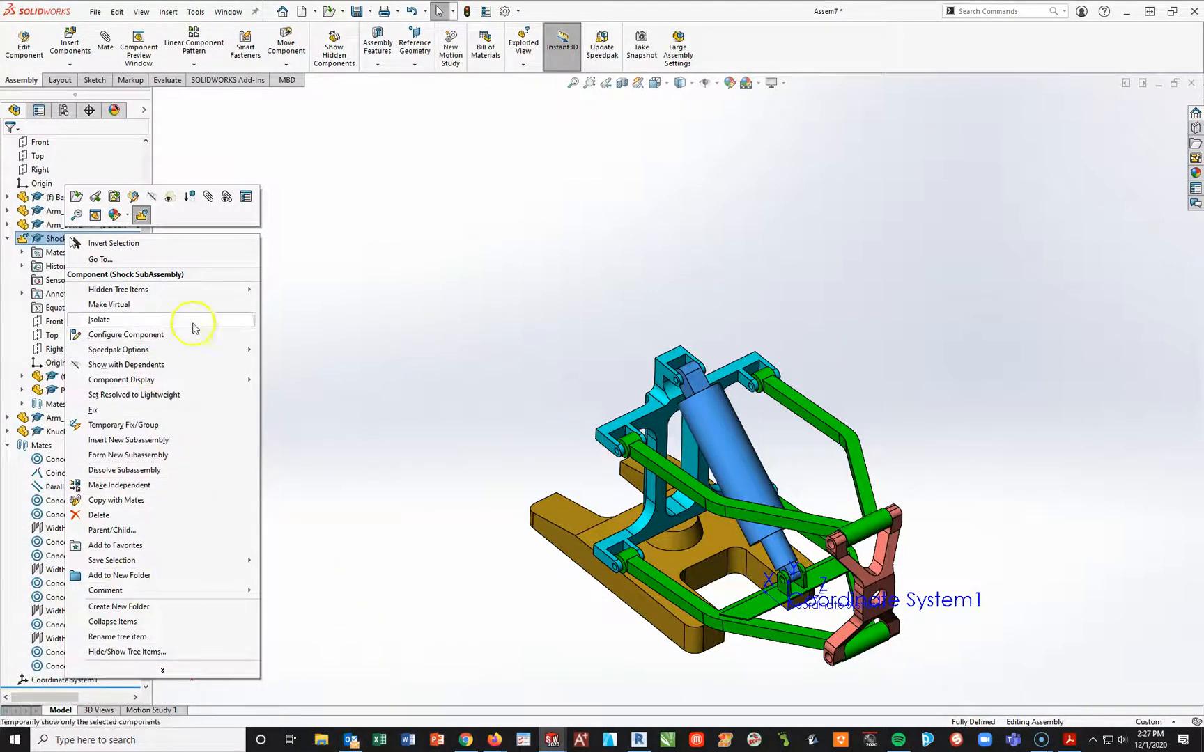
pyautogui.click(627, 670)
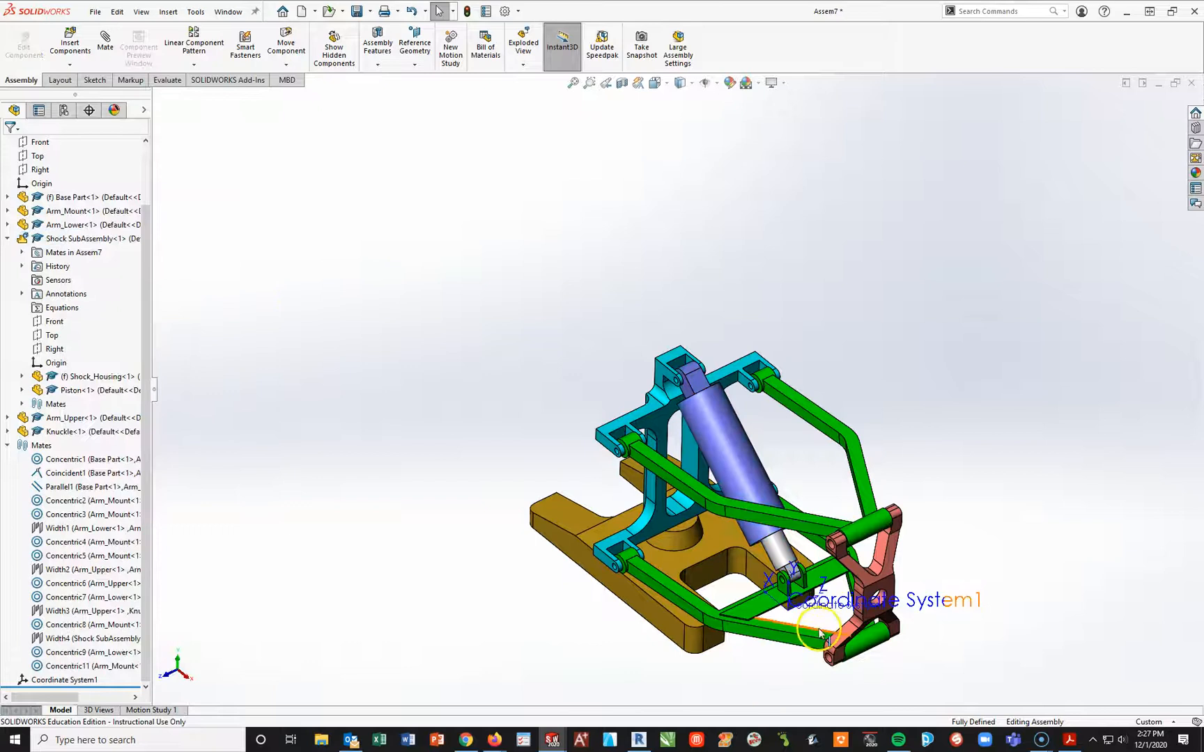
pyautogui.click(793, 645)
pyautogui.click(987, 454)
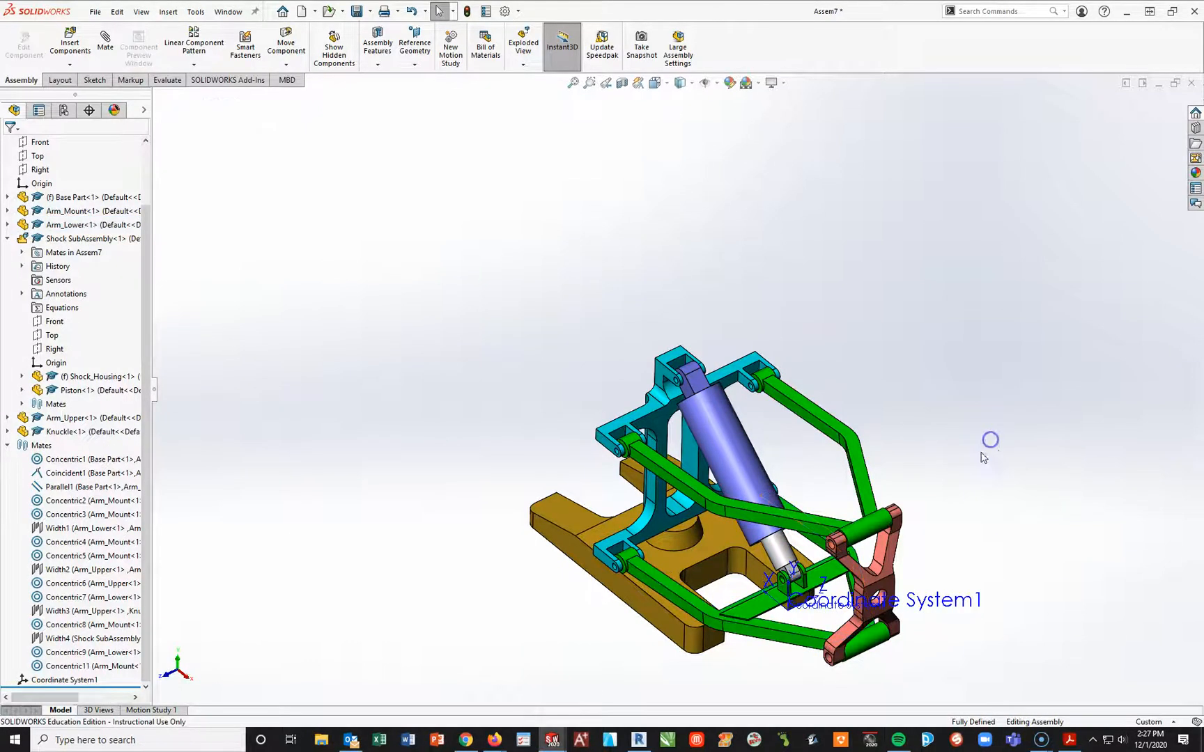
# Switch to the exam PDF in Acrobat Reader, study the Question 8 figures, and compare them with the SOLIDWORKS assembly in Front view.
pyautogui.click(1069, 740)
pyautogui.scroll(-3, 689, 537)
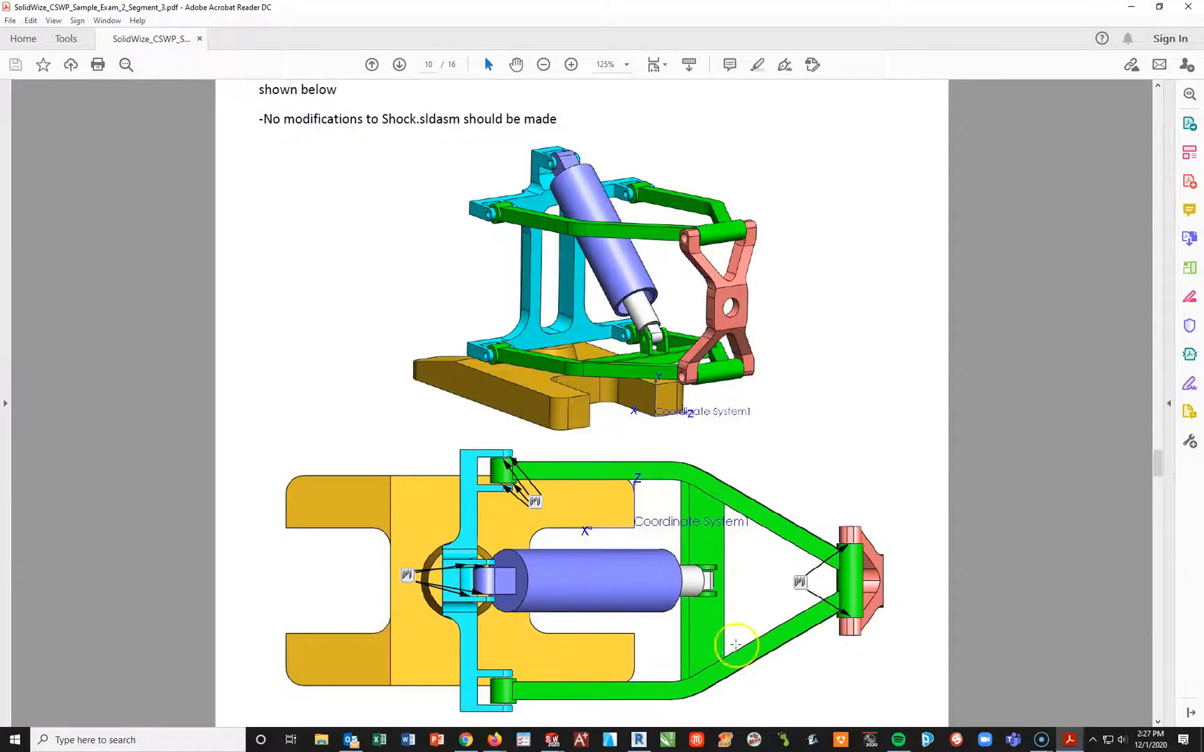
pyautogui.scroll(-3, 687, 569)
pyautogui.scroll(-7, 687, 568)
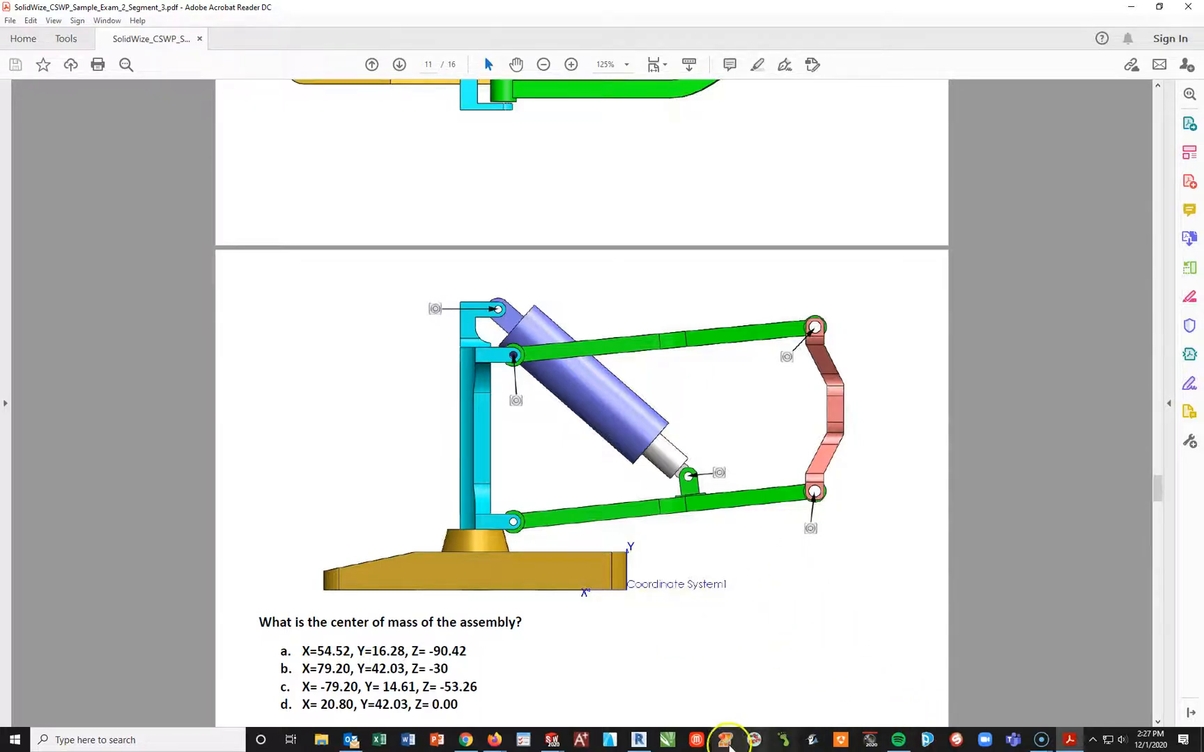
pyautogui.click(551, 740)
pyautogui.click(624, 661)
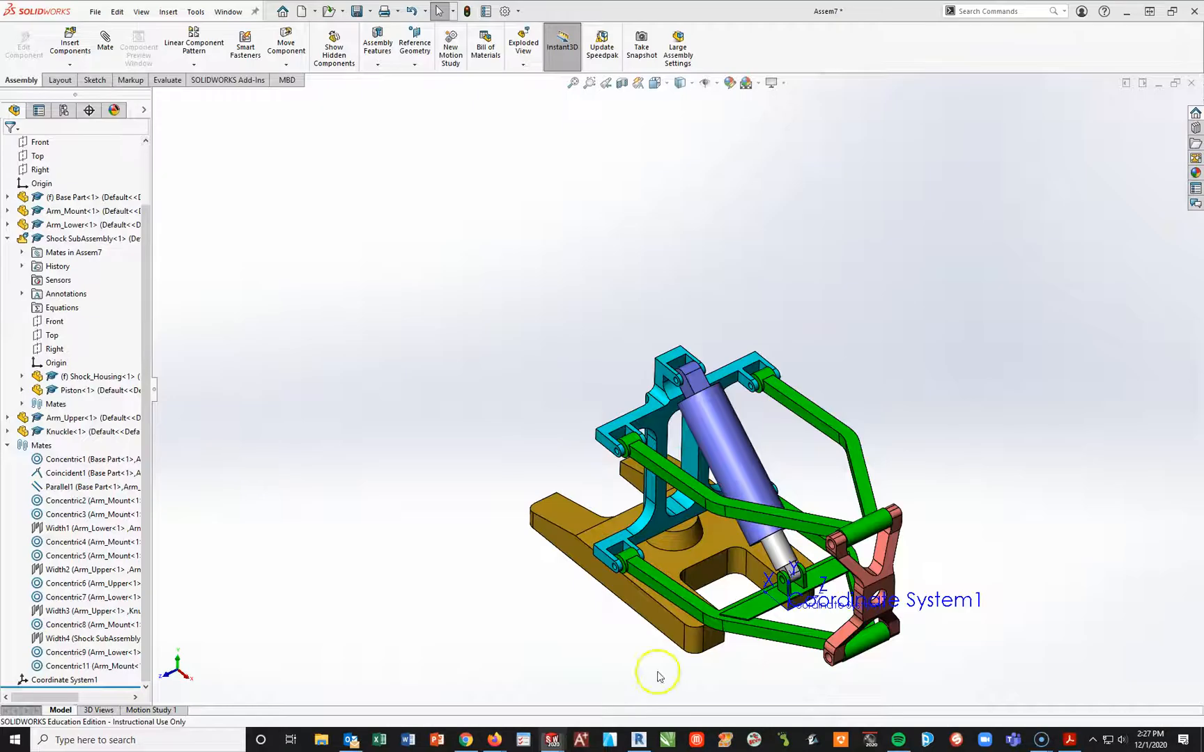
pyautogui.click(550, 596)
pyautogui.hotkey('ctrl', '1')
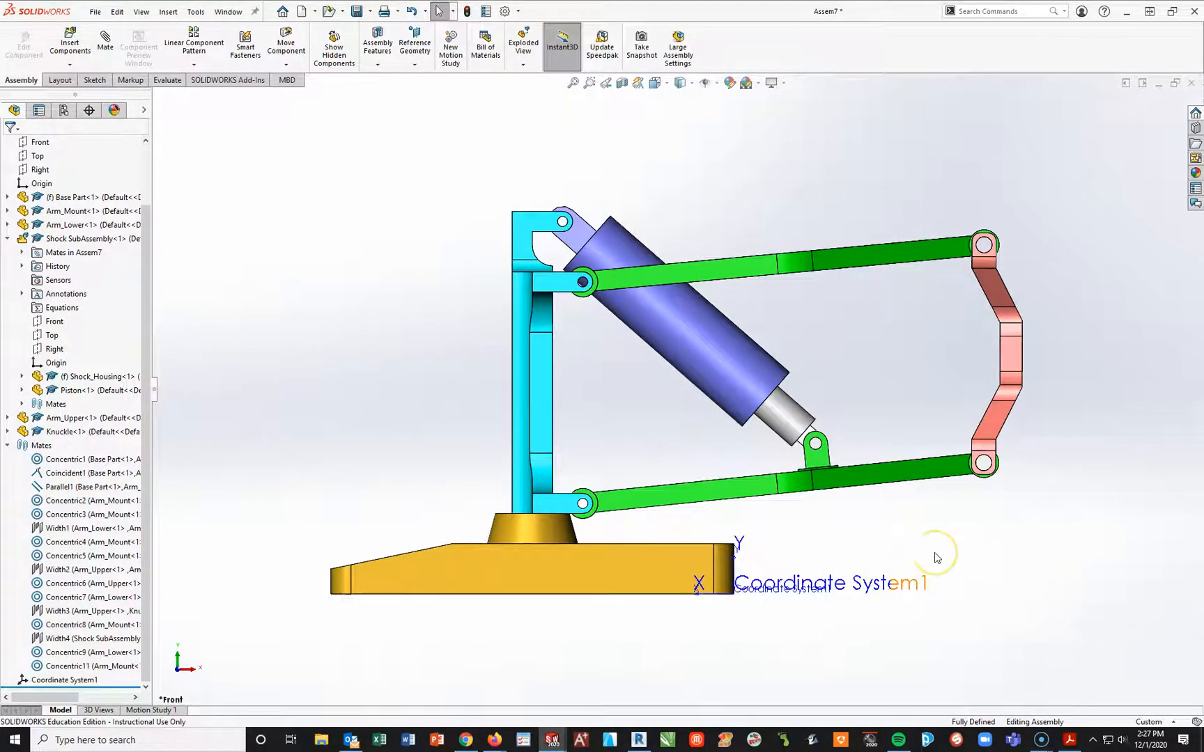
# Collapse the Shock SubAssembly, Knuckle and Mates entries in the feature tree.
pyautogui.click(7, 431)
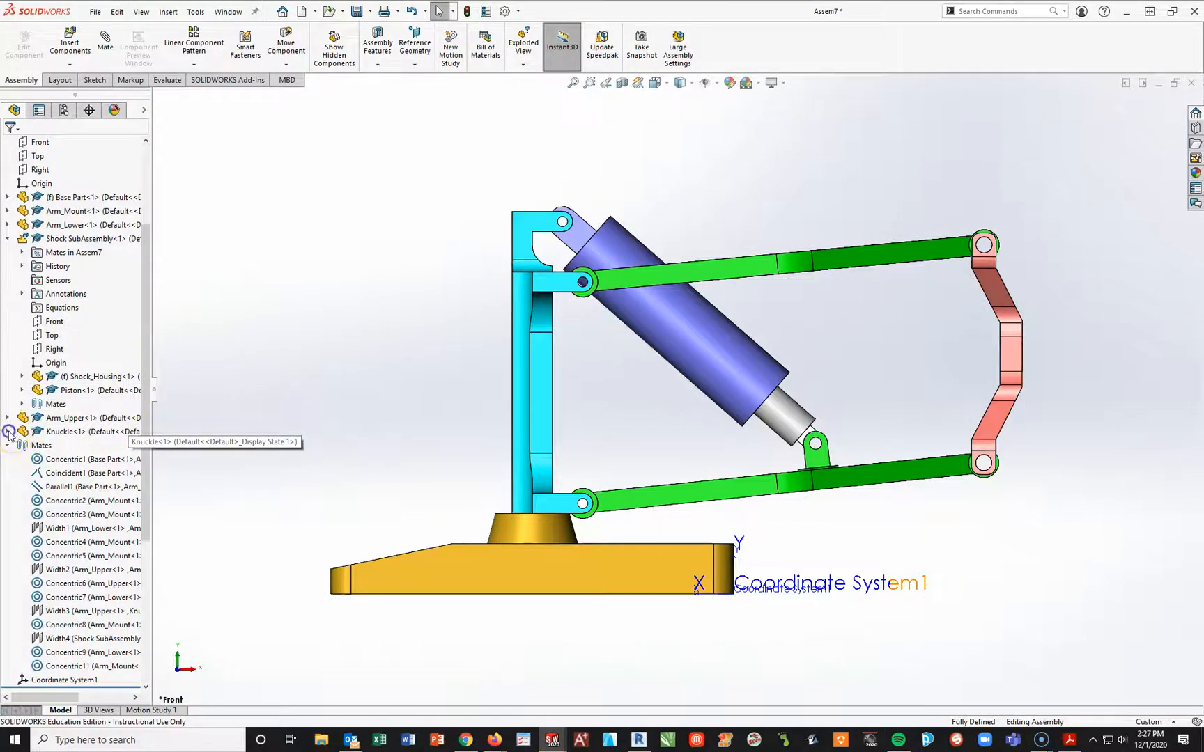
pyautogui.click(8, 169)
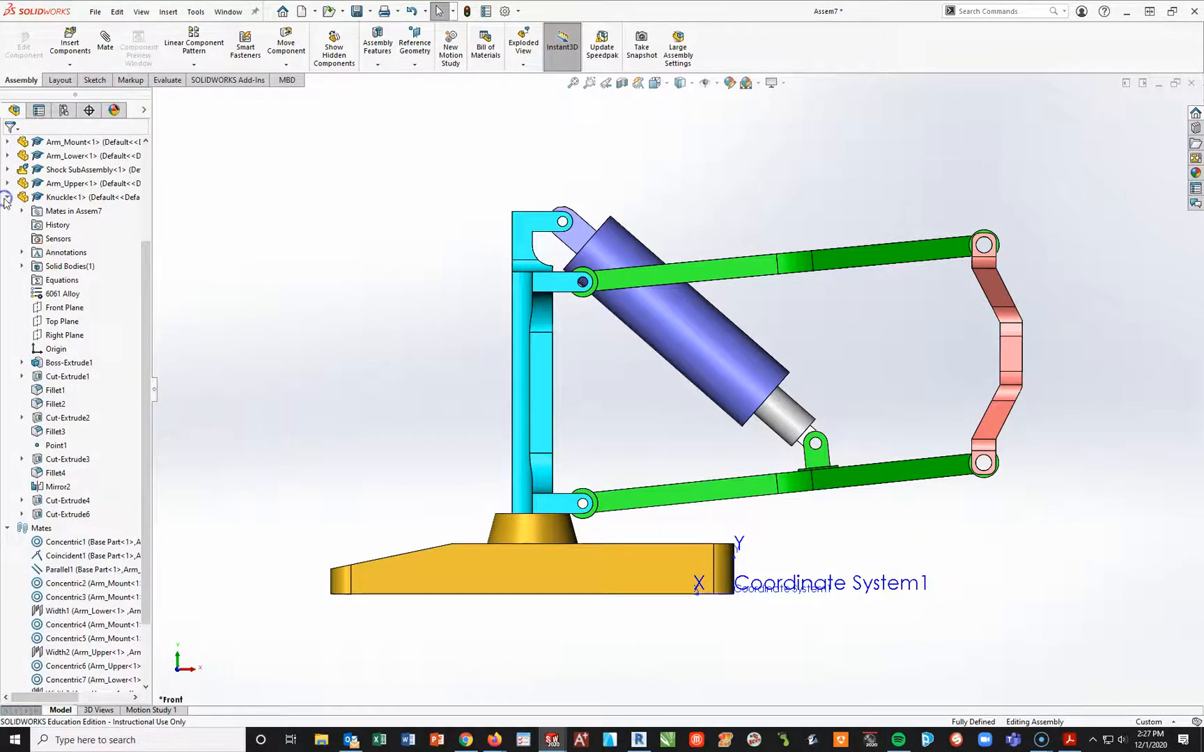
pyautogui.click(7, 197)
pyautogui.click(7, 348)
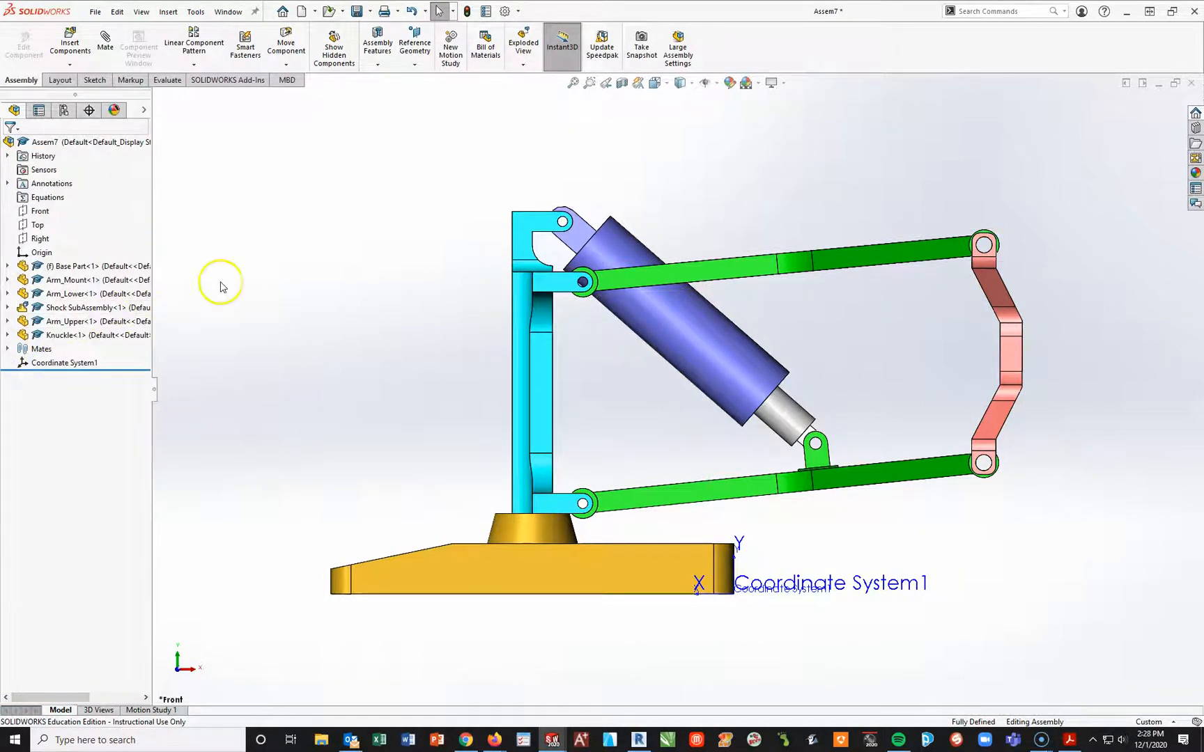
# Rebuild the assembly, evaluate its mass properties and check which coordinate systems the report can use.
pyautogui.click(167, 80)
pyautogui.click(248, 51)
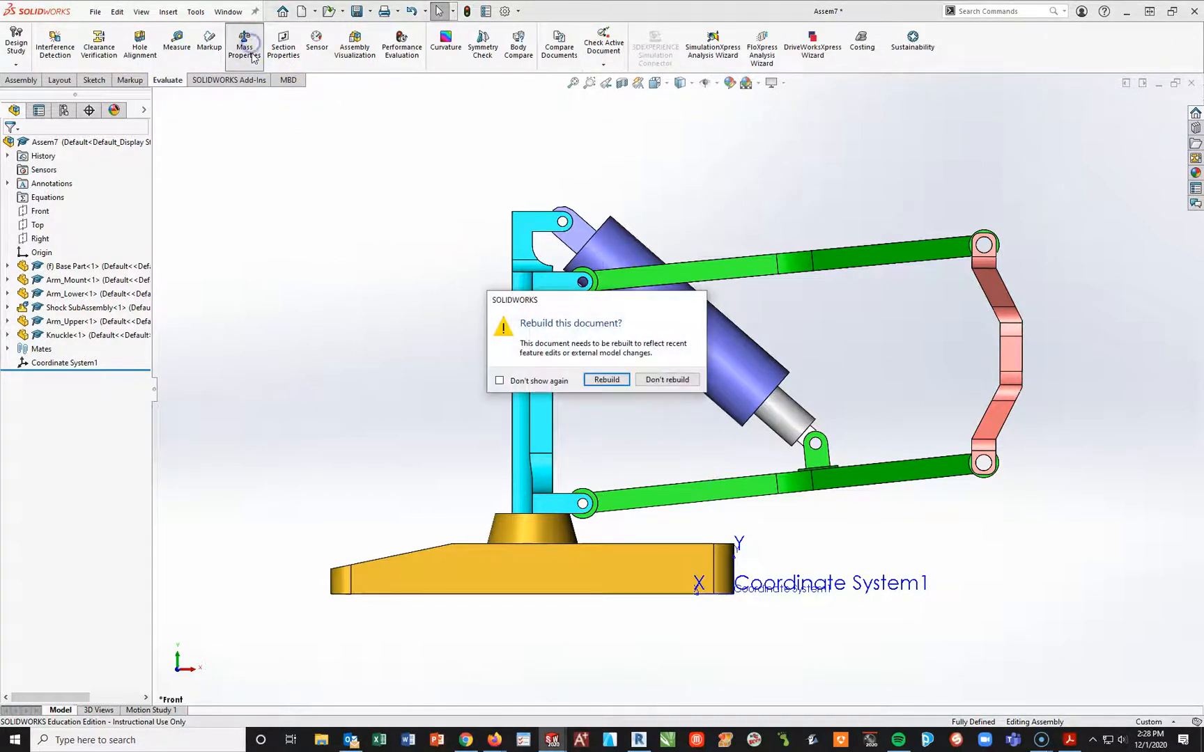
pyautogui.click(605, 379)
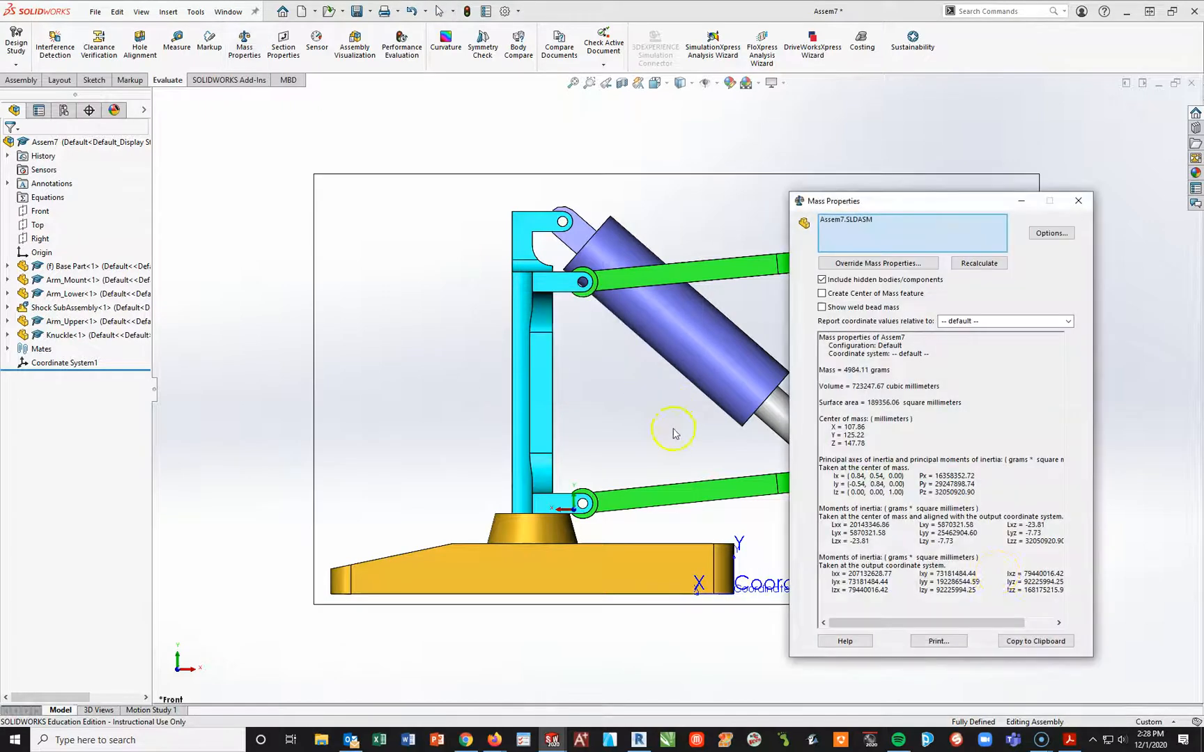
pyautogui.click(1069, 323)
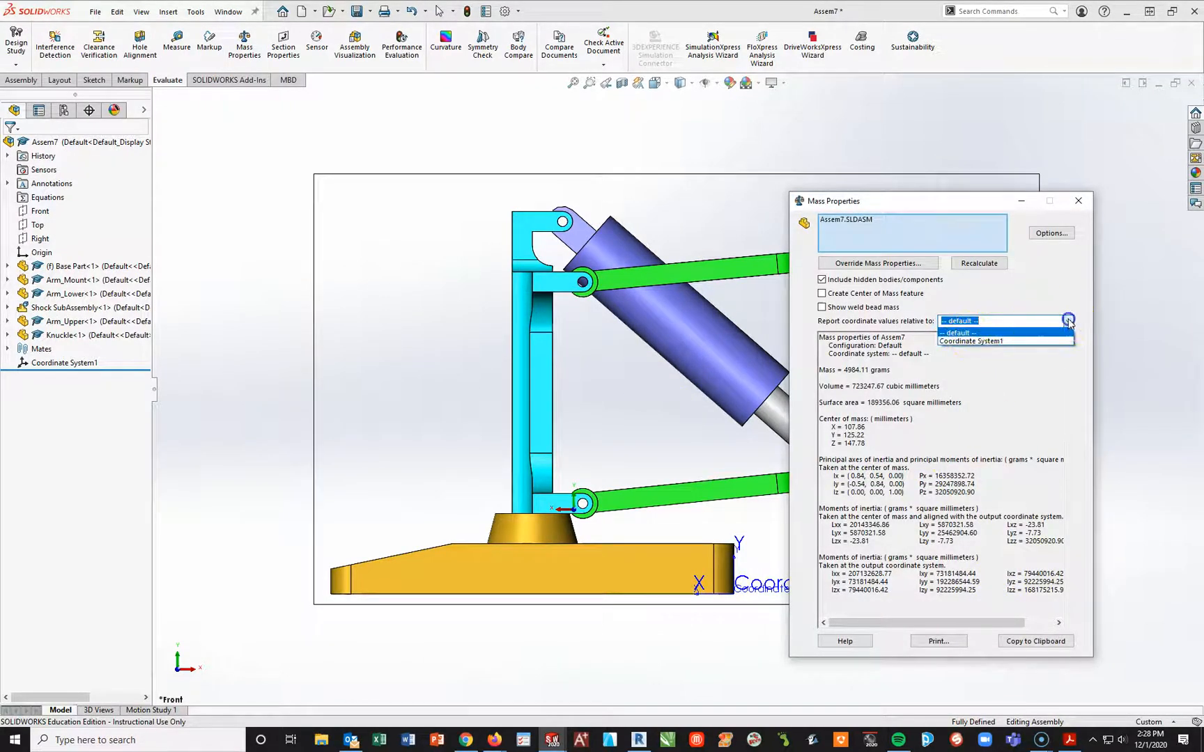
pyautogui.click(1069, 323)
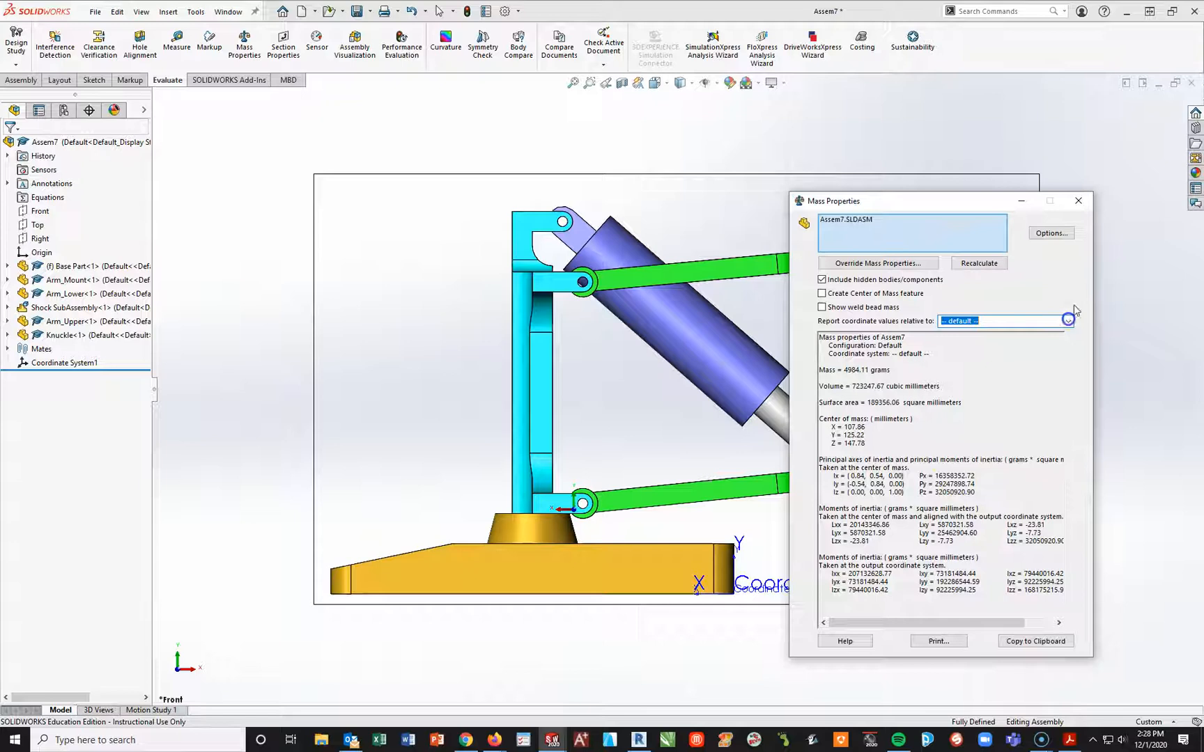
pyautogui.click(1076, 201)
# Try moving the Knuckle and Arm_Upper to check whether the linkage has any remaining freedom.
pyautogui.moveTo(995, 562); pyautogui.dragTo(944, 608, button='middle')
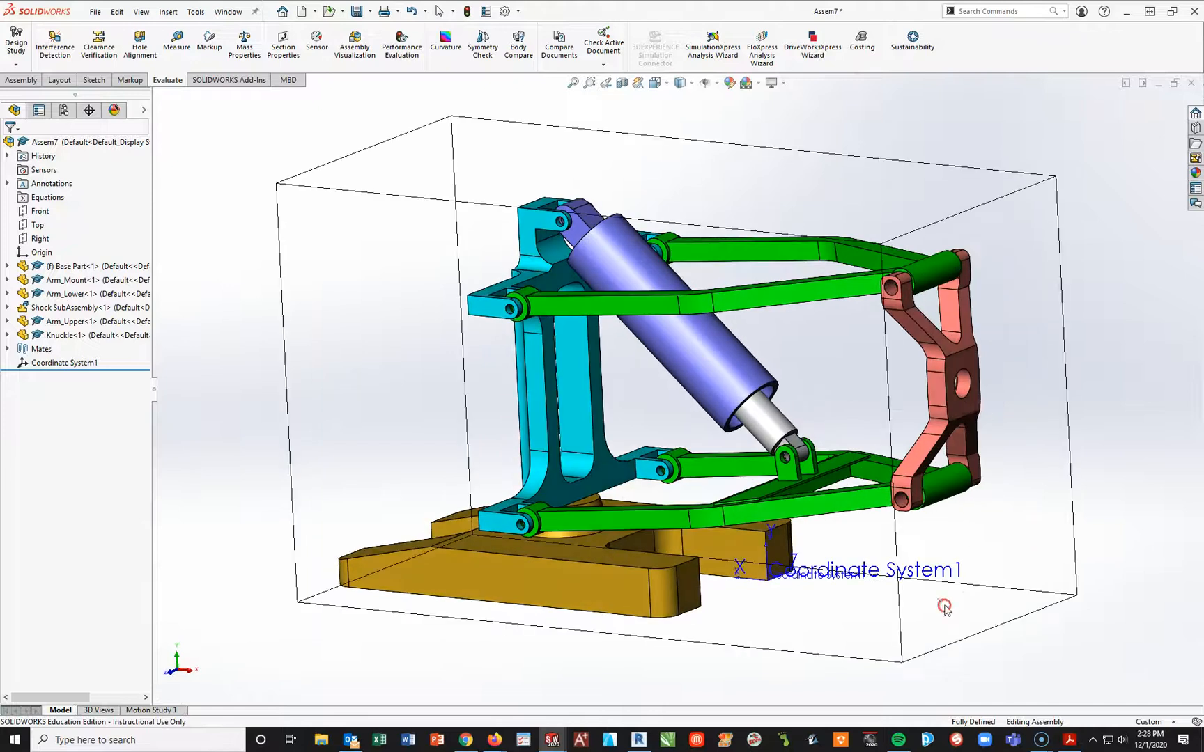
pyautogui.moveTo(942, 385); pyautogui.dragTo(943, 455)
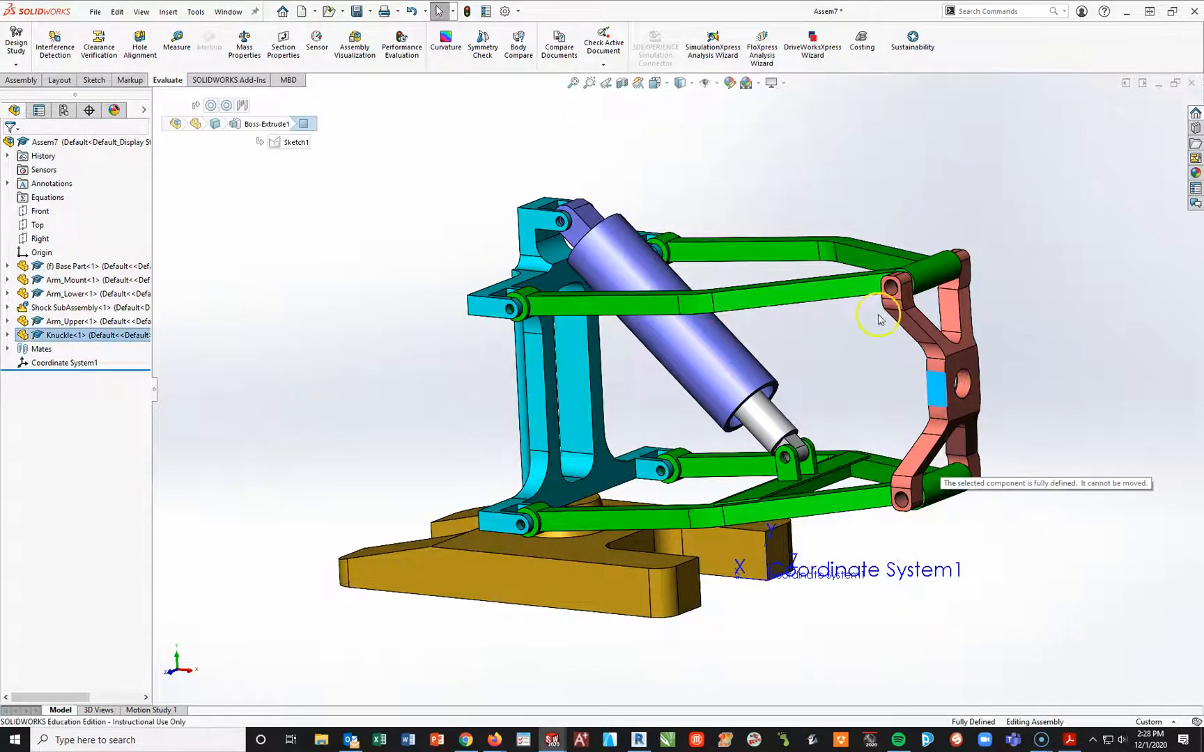
pyautogui.moveTo(851, 285); pyautogui.dragTo(828, 145)
pyautogui.click(275, 339)
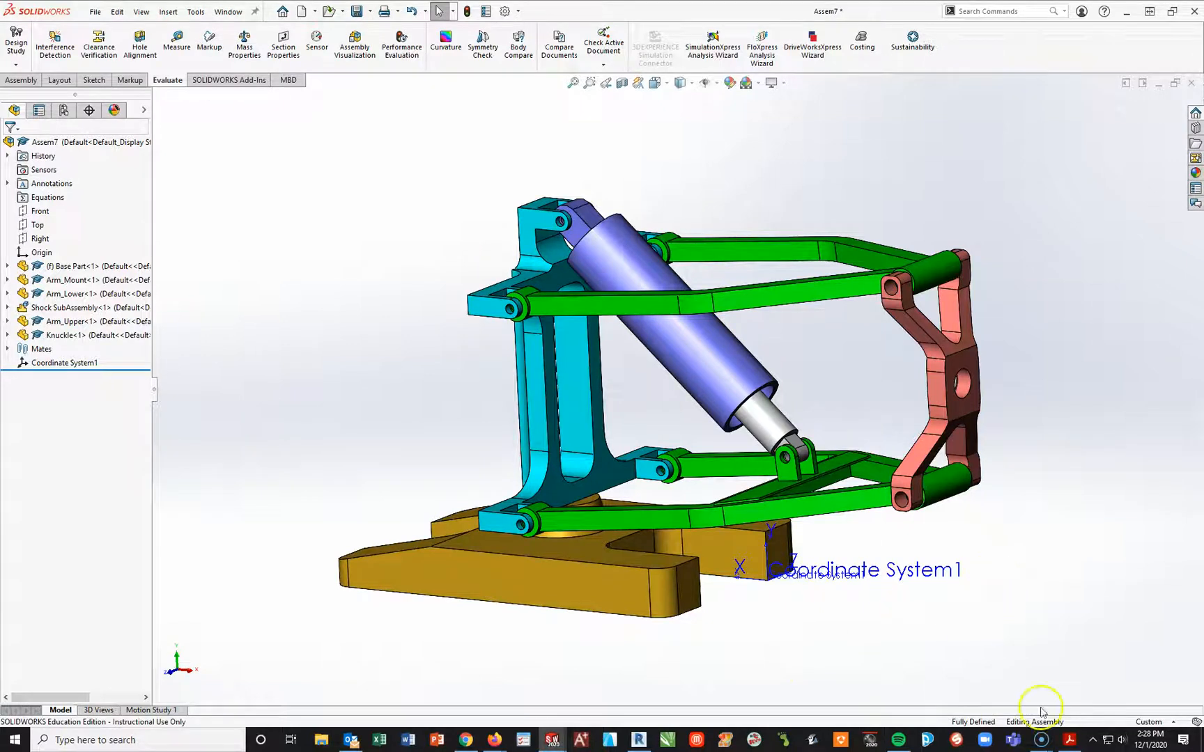
# Switch to the exam PDF in Acrobat Reader, review the Question 8 center-of-mass choices and read the Question 9 interference detection instructions.
pyautogui.click(1070, 740)
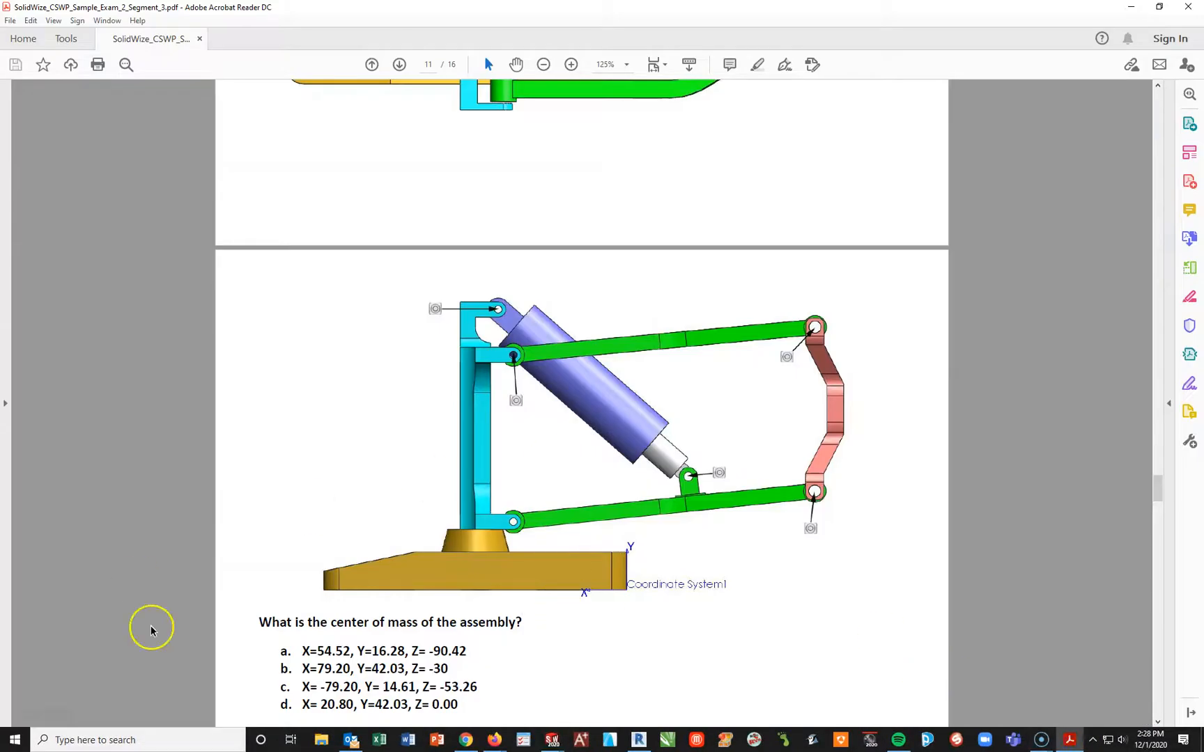
pyautogui.scroll(15, 423, 492)
pyautogui.scroll(-15, 423, 490)
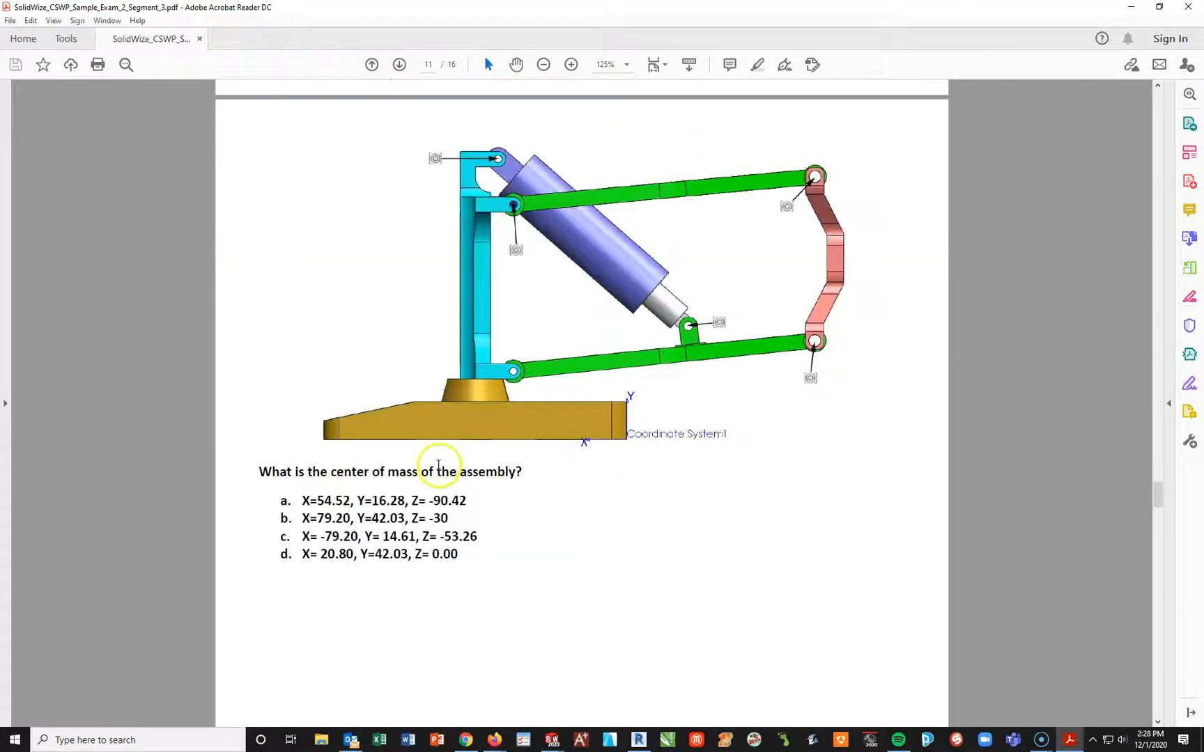
pyautogui.scroll(-3, 457, 452)
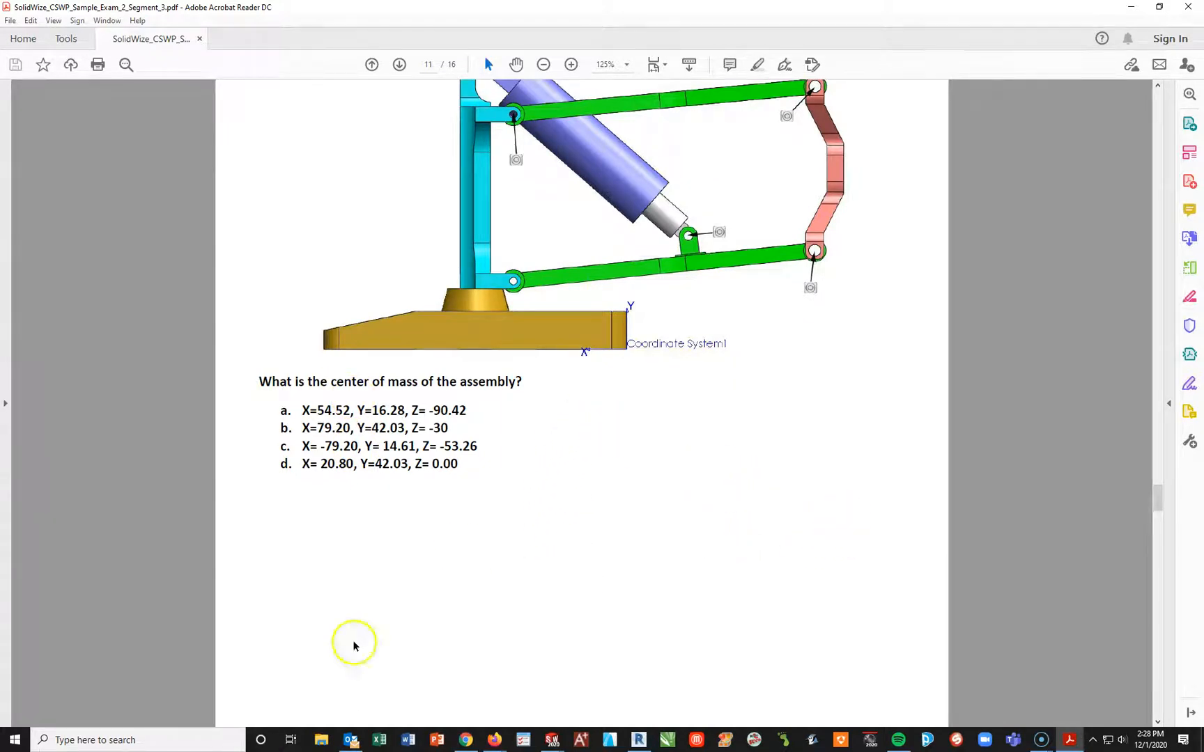
pyautogui.scroll(-5, 458, 532)
pyautogui.scroll(-20, 459, 483)
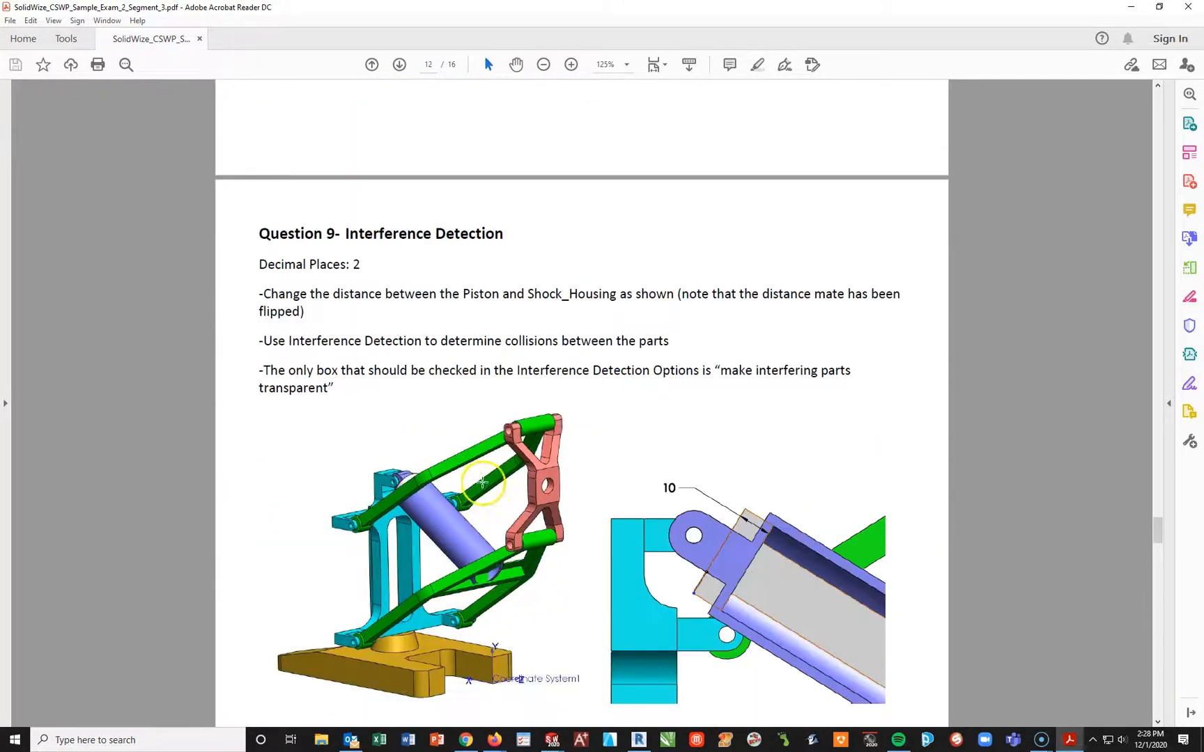
pyautogui.scroll(-3, 481, 620)
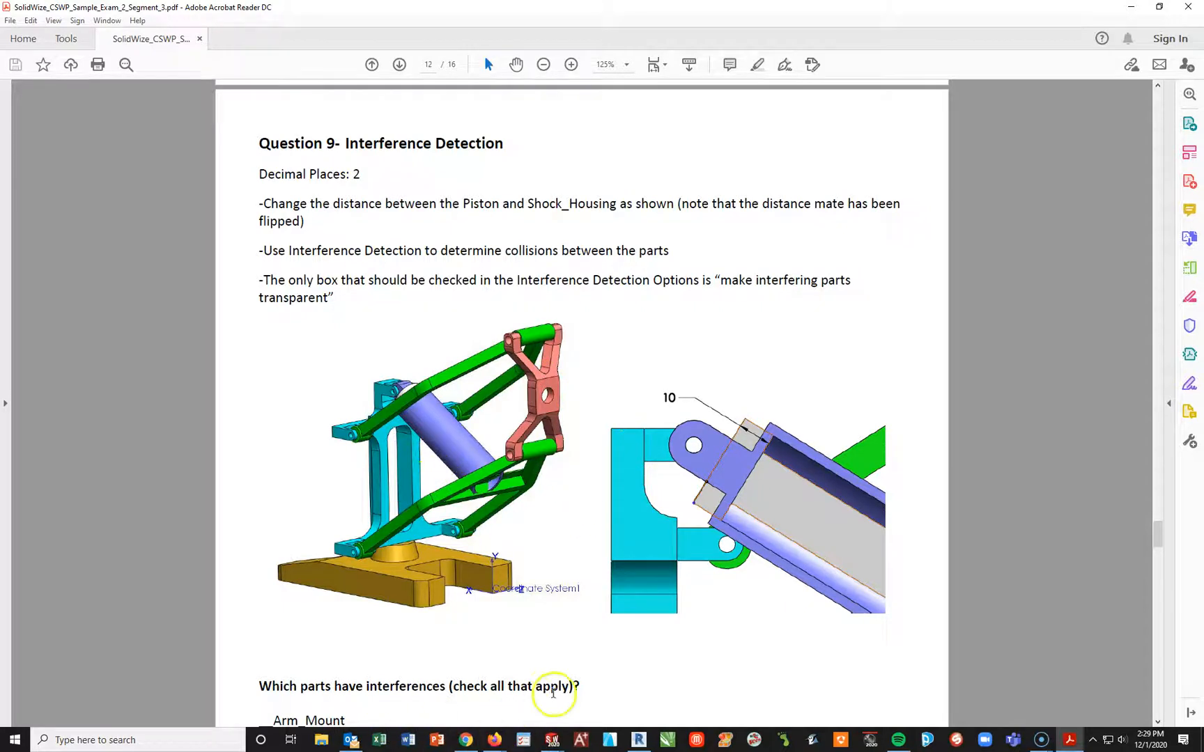
# Switch to the Shock SubAssembly document in SOLIDWORKS and list its mates in the feature tree.
pyautogui.click(552, 740)
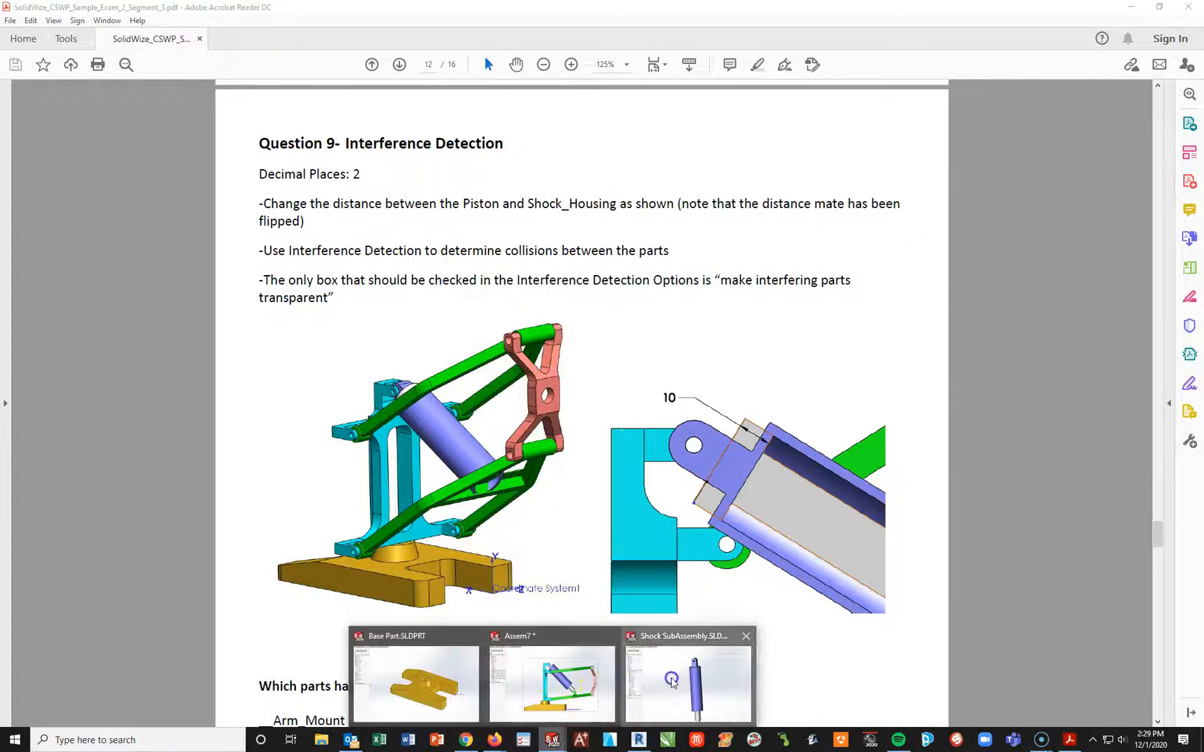
pyautogui.click(645, 686)
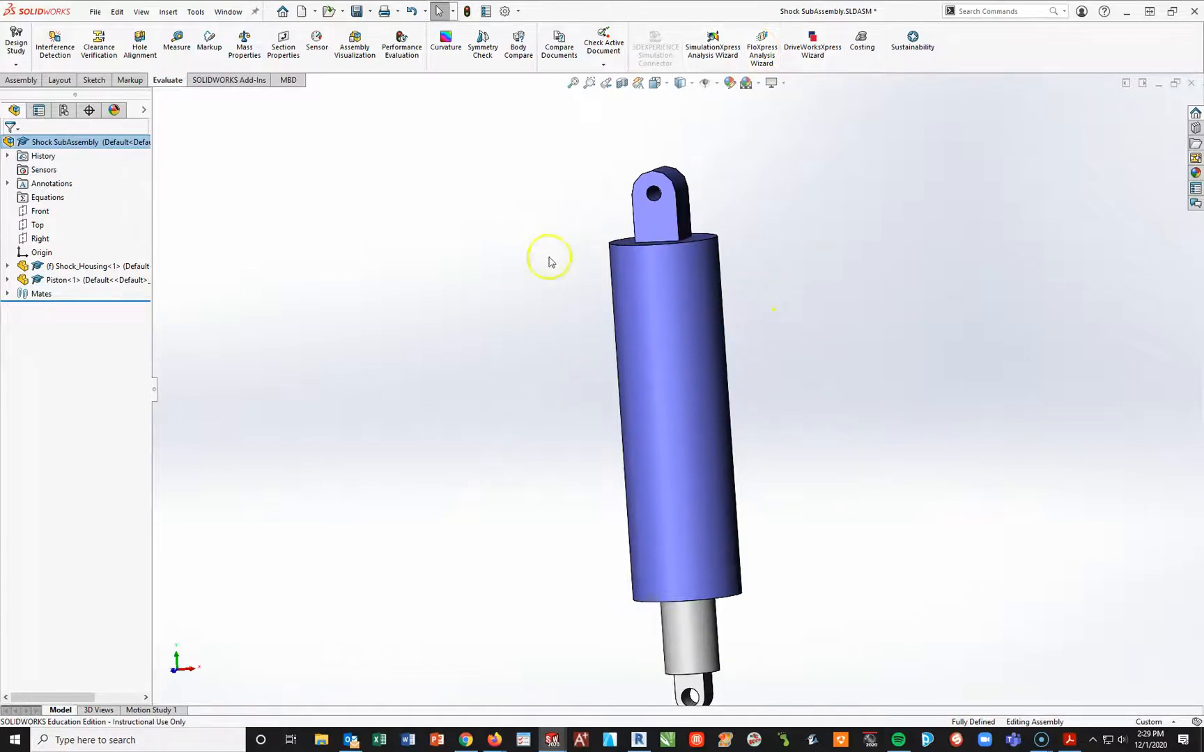
pyautogui.click(8, 280)
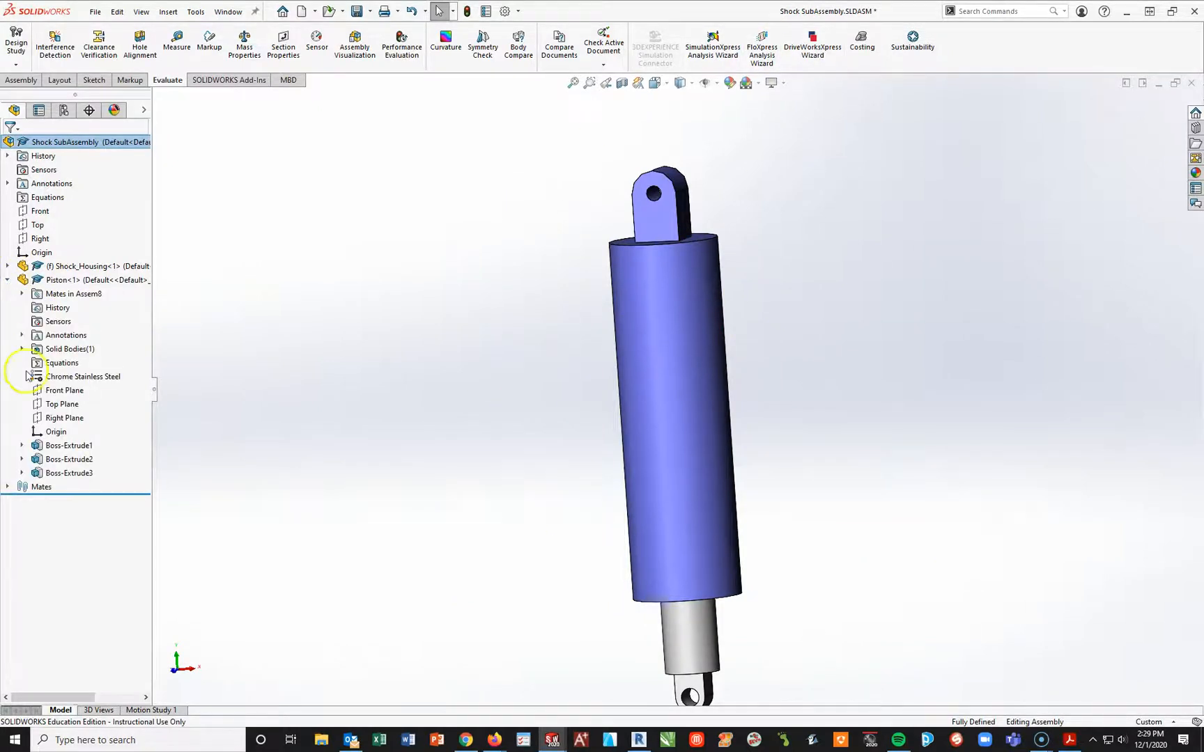
pyautogui.click(7, 279)
pyautogui.click(7, 294)
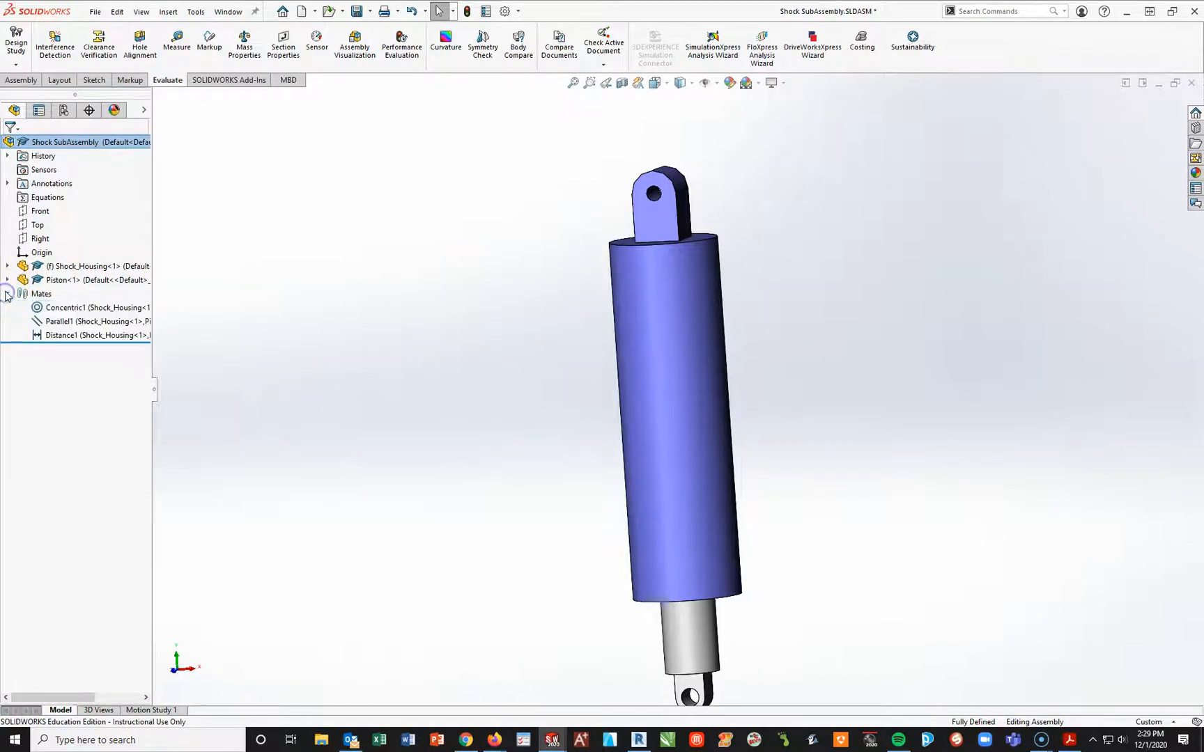
# Set the Distance1 mate between Shock_Housing and Piston to 10 mm with its dimension flipped, and save the subassembly.
pyautogui.click(57, 336)
pyautogui.click(65, 299)
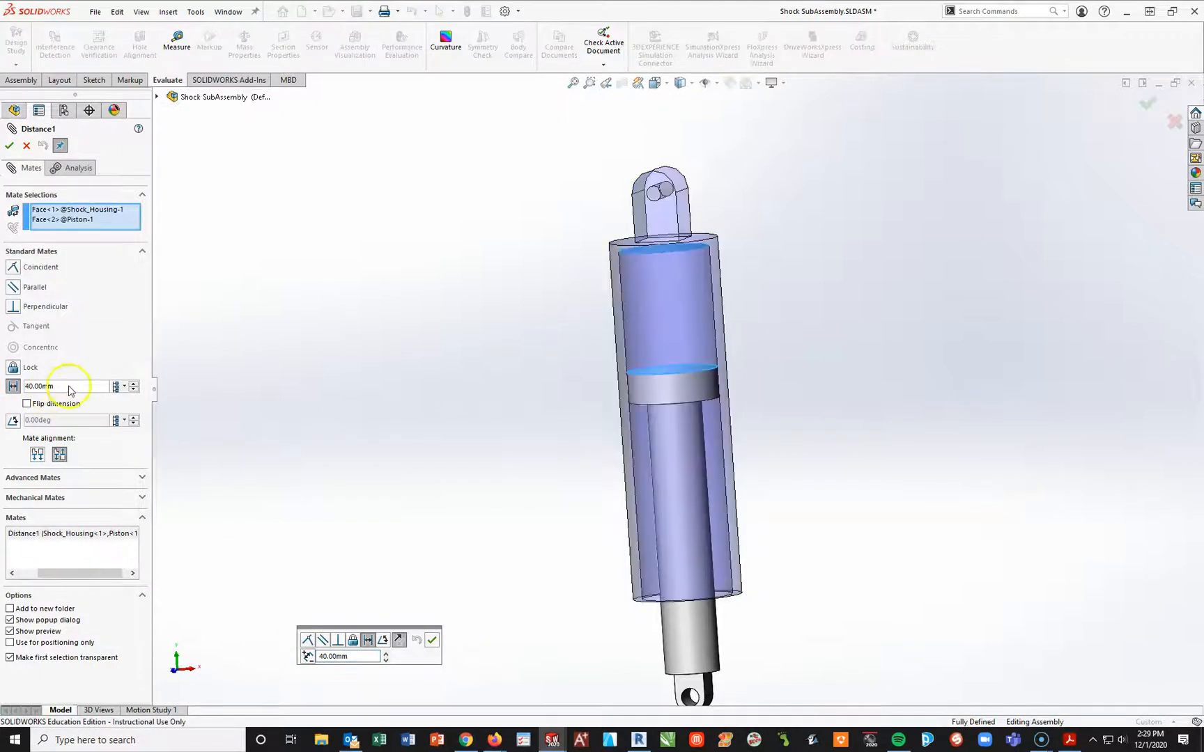
pyautogui.scroll(1, 76, 389)
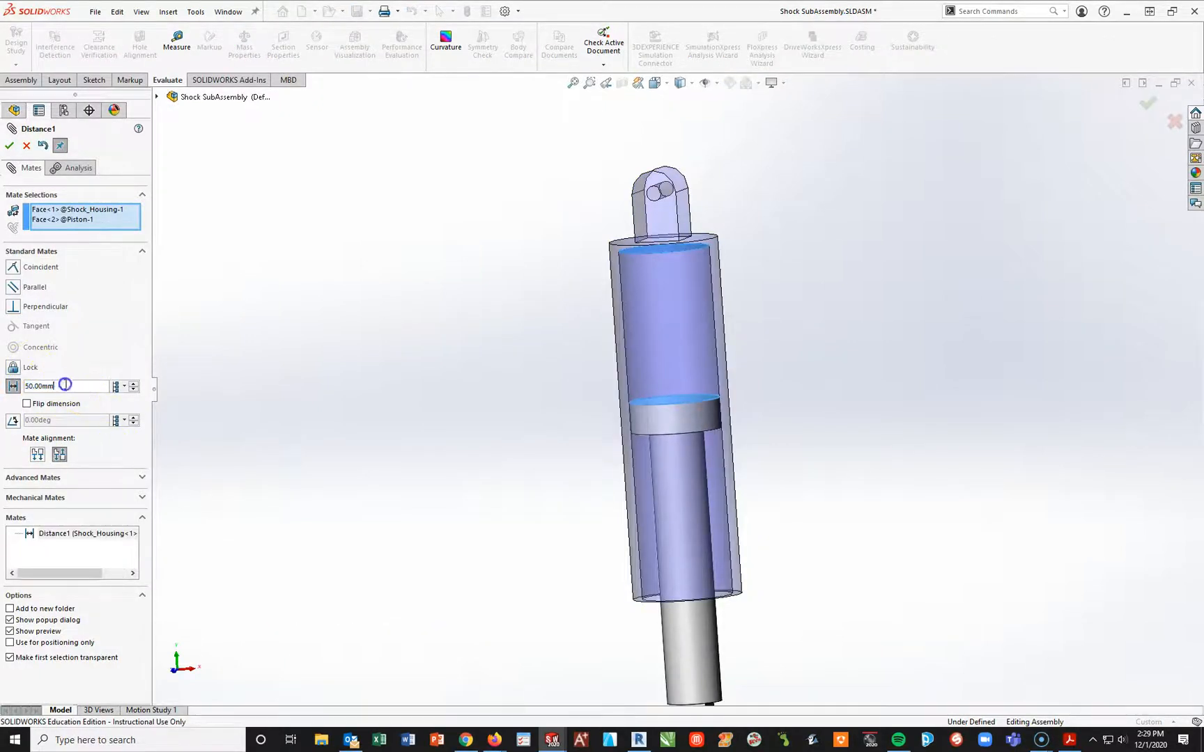
pyautogui.scroll(-4, 76, 387)
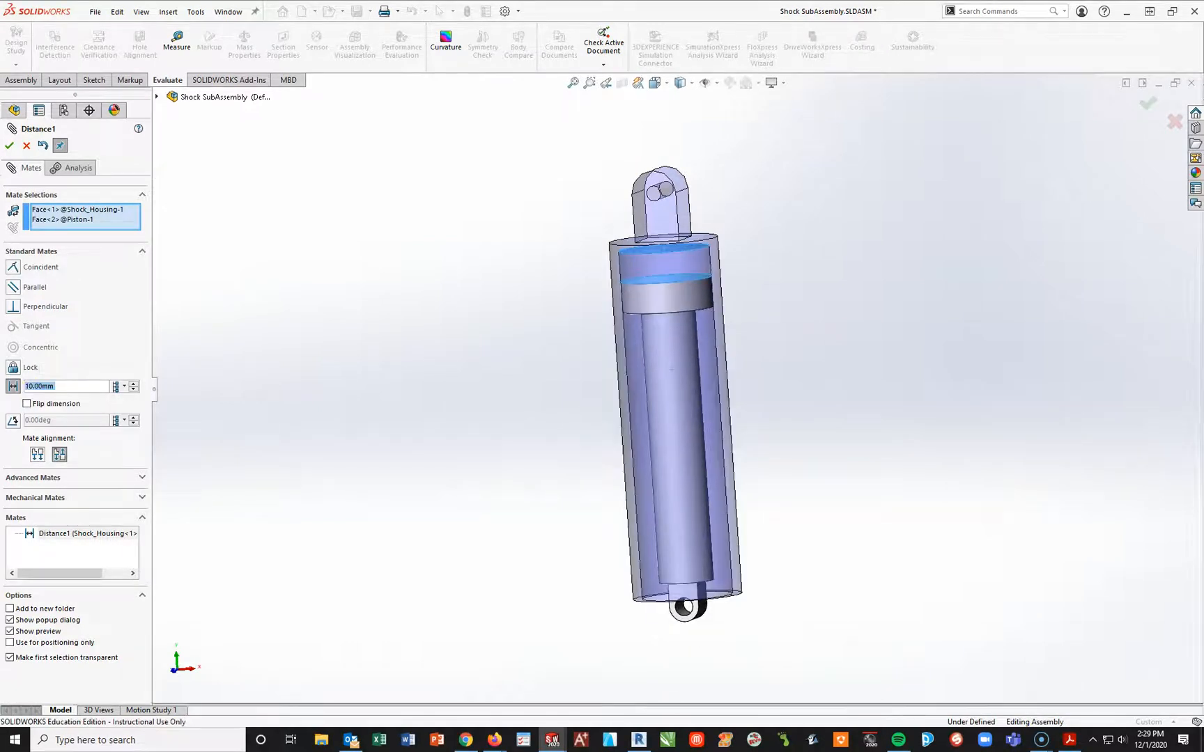
pyautogui.click(27, 404)
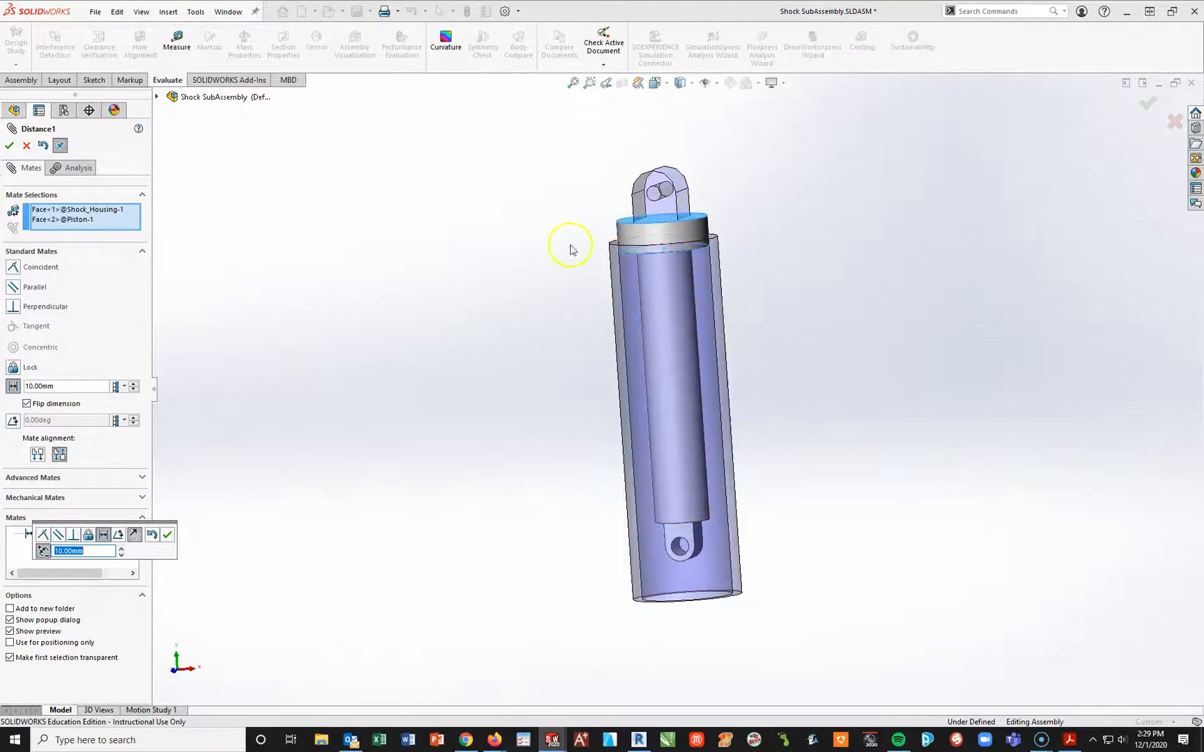
pyautogui.click(9, 147)
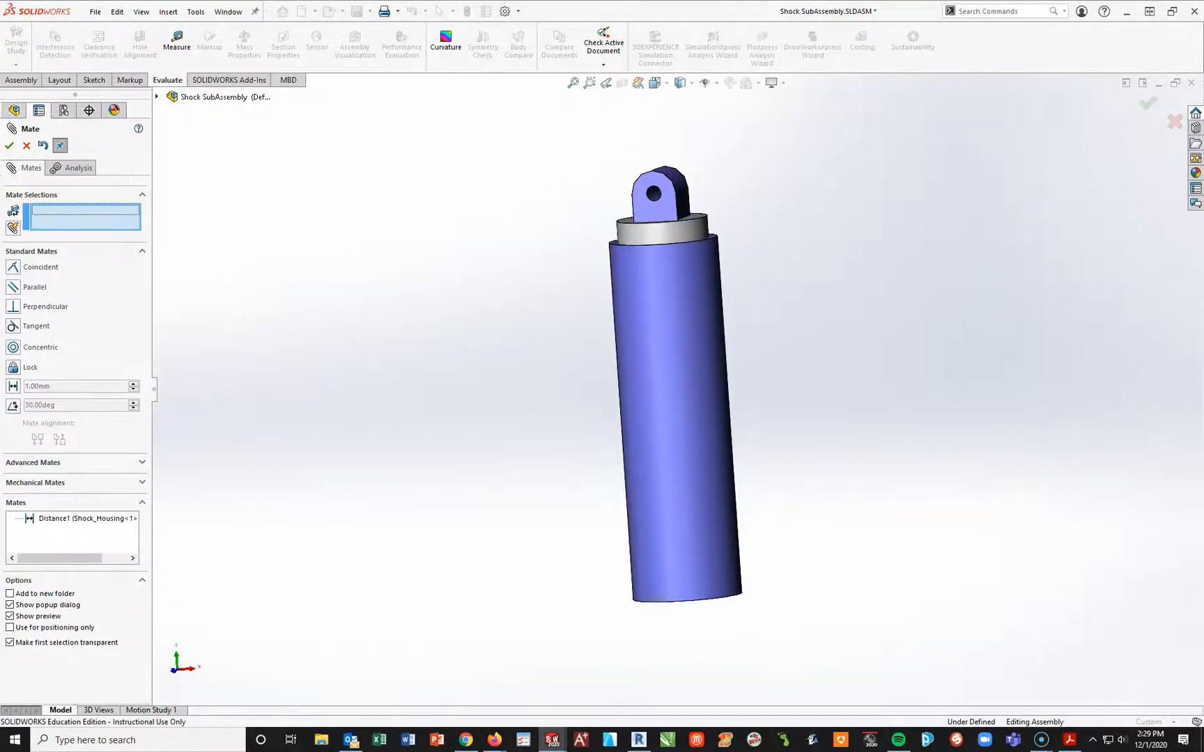
pyautogui.click(11, 146)
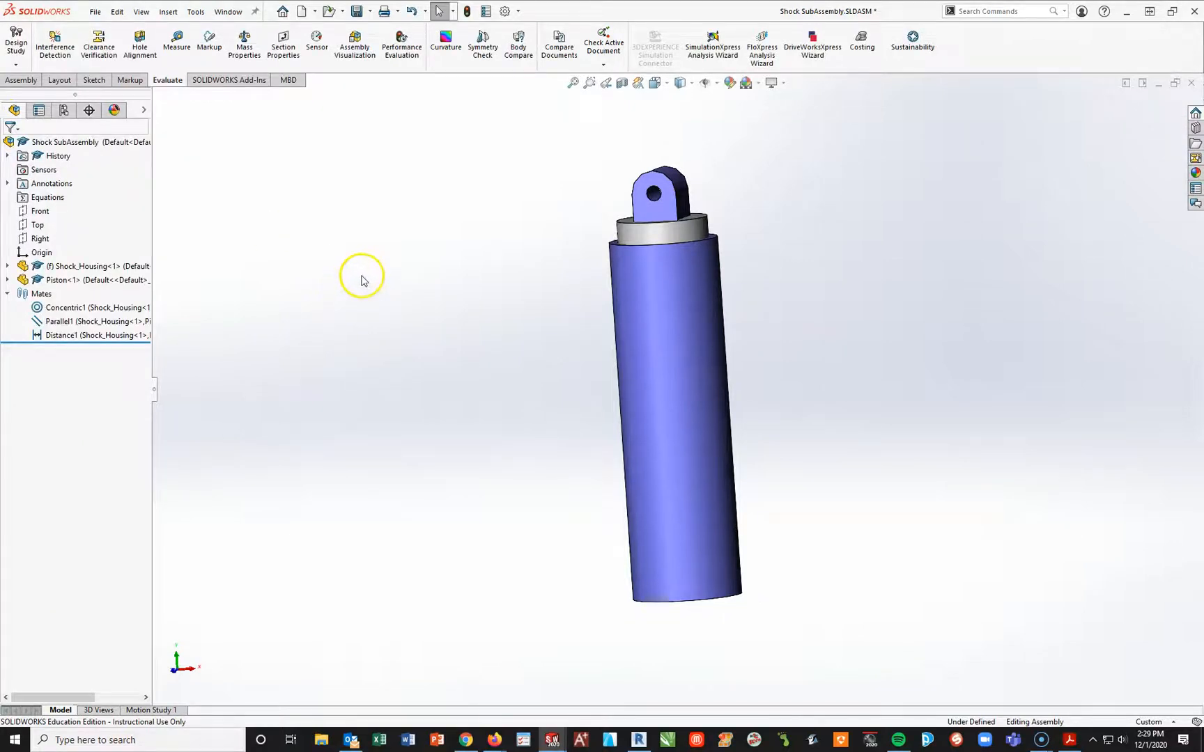
pyautogui.click(357, 11)
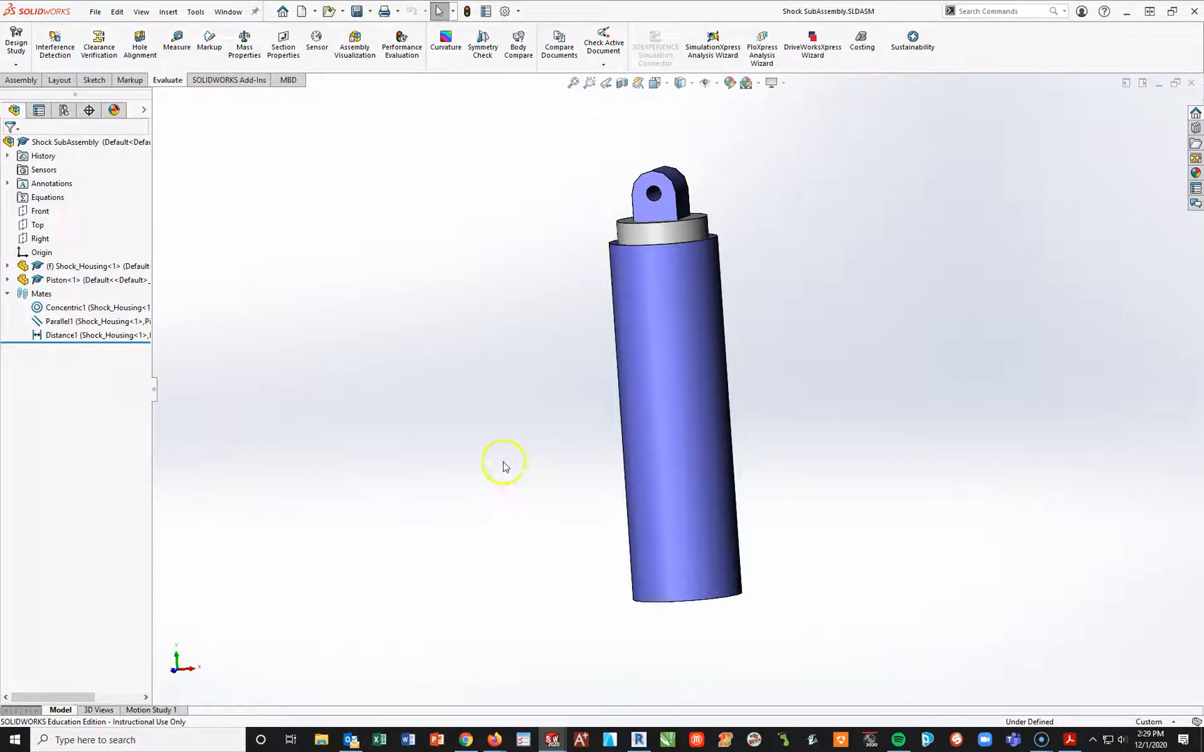
# Switch to the Assem7 assembly and rebuild it with the modified Shock SubAssembly.
pyautogui.hotkey('ctrl', 'Tab')
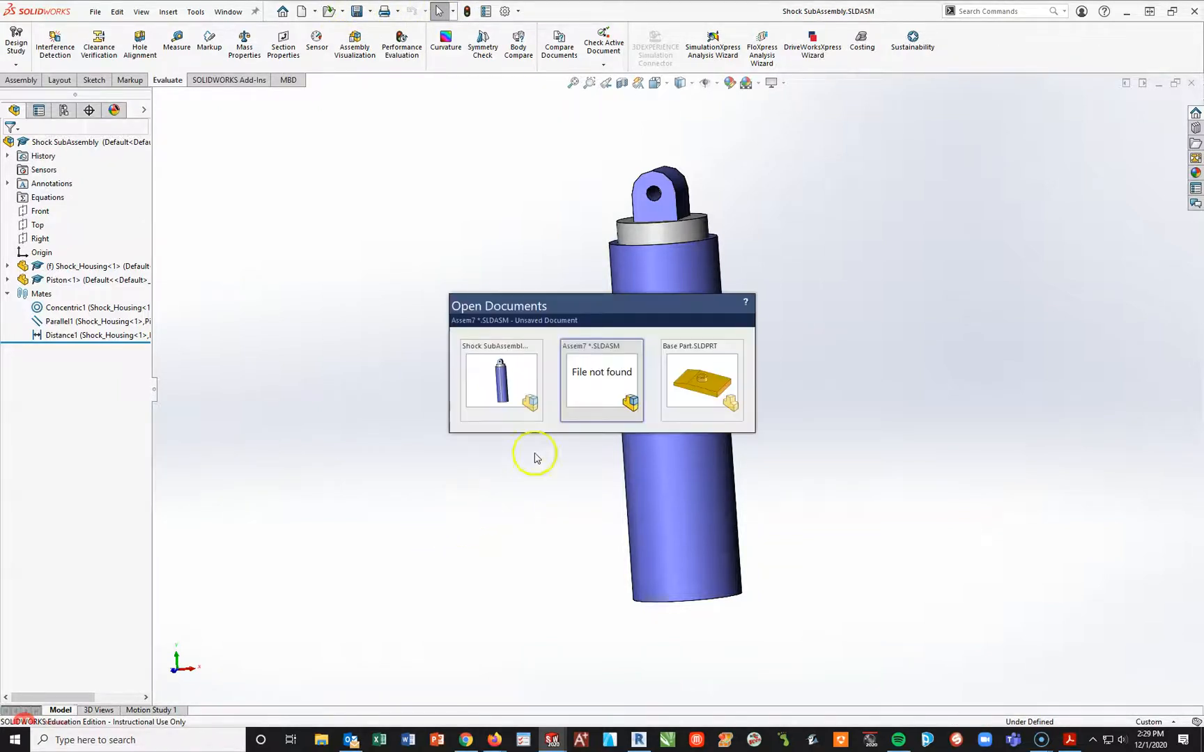
pyautogui.click(602, 390)
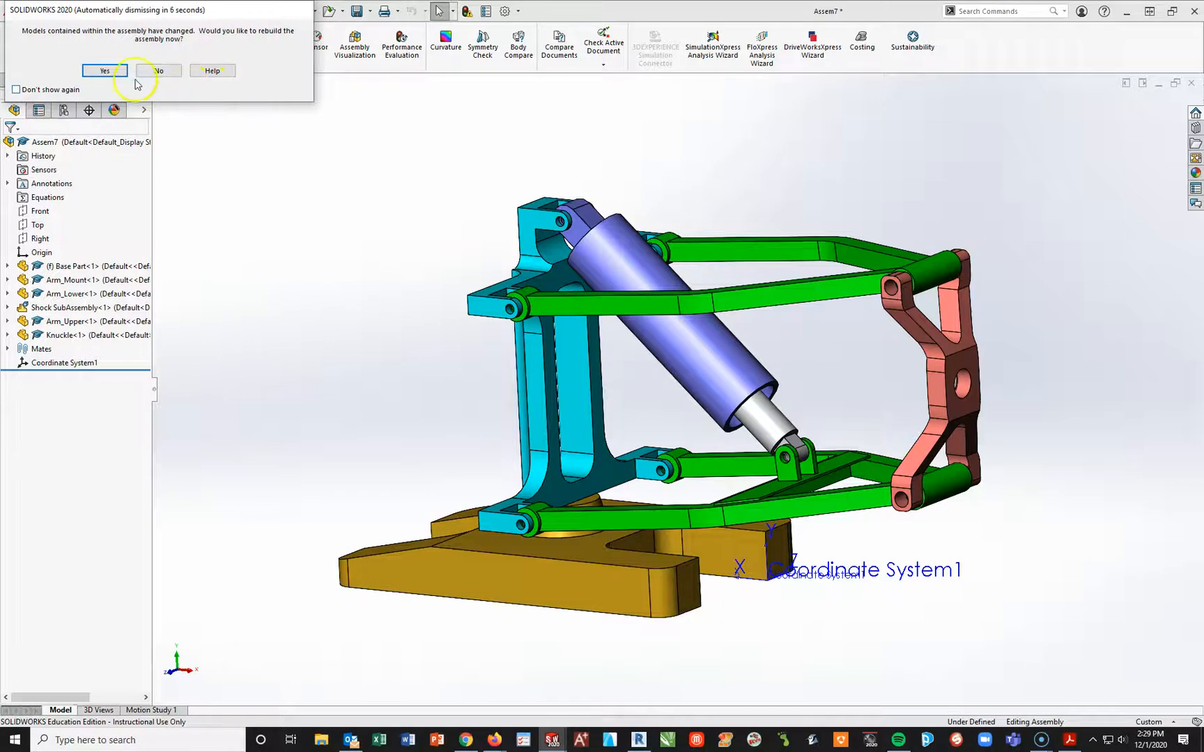
pyautogui.click(106, 71)
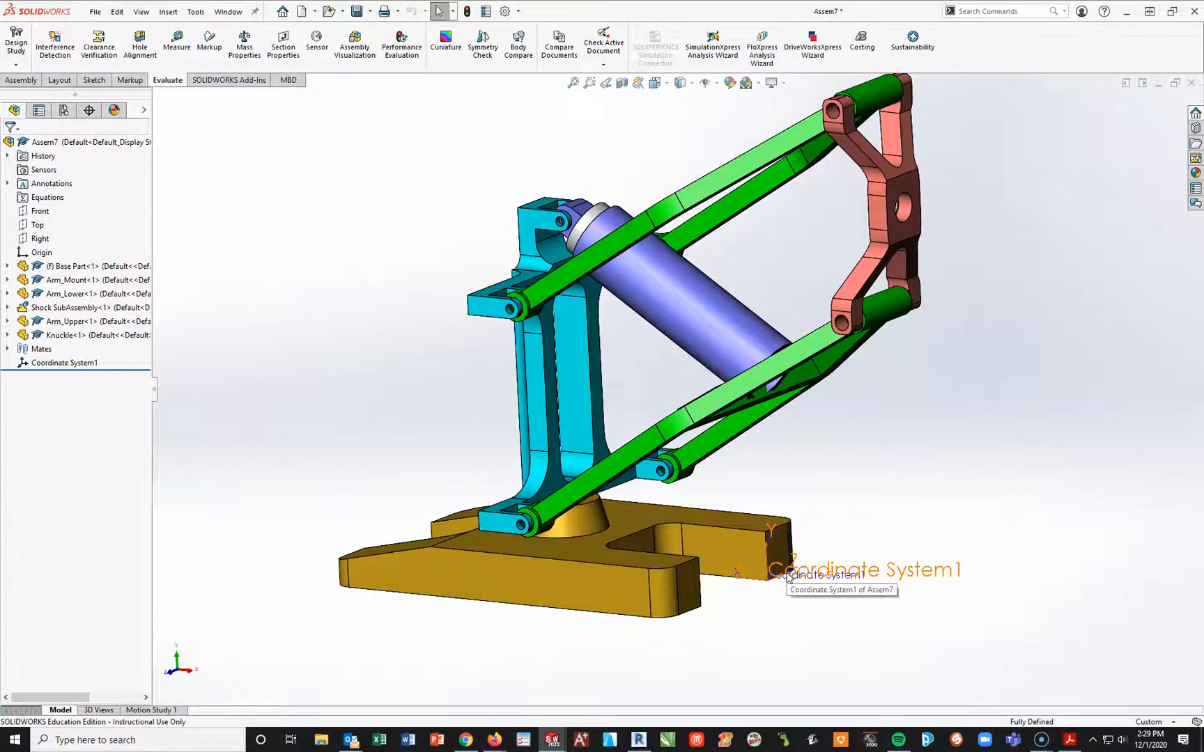
pyautogui.click(677, 535)
pyautogui.click(509, 109)
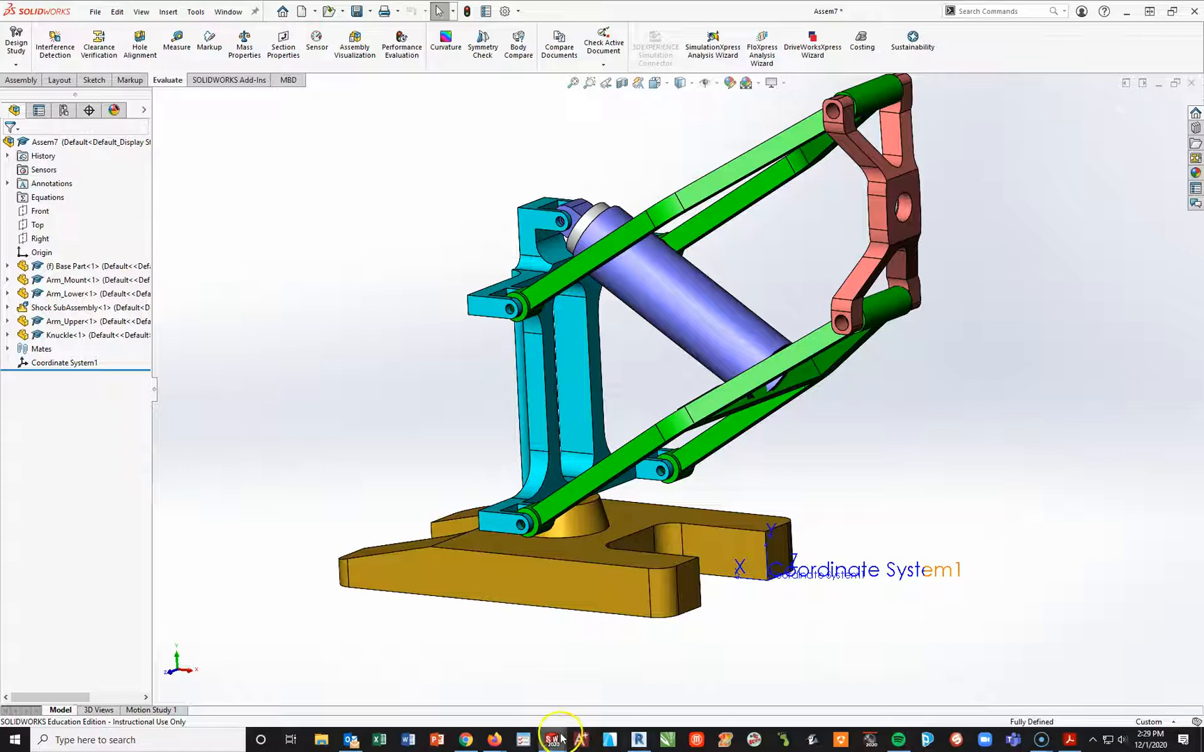
# Check the Question 9 figure and instructions in the exam PDF in Acrobat Reader, and return to Assem7 in SOLIDWORKS.
pyautogui.click(1070, 740)
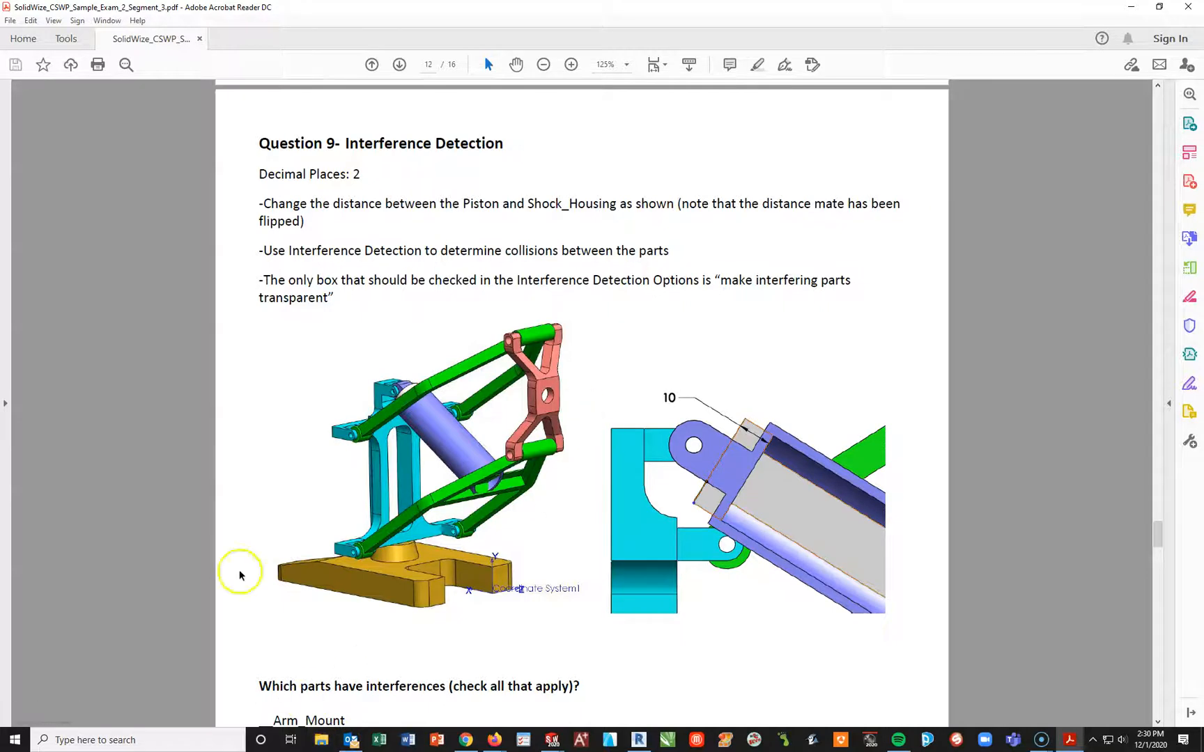
pyautogui.moveTo(552, 740)
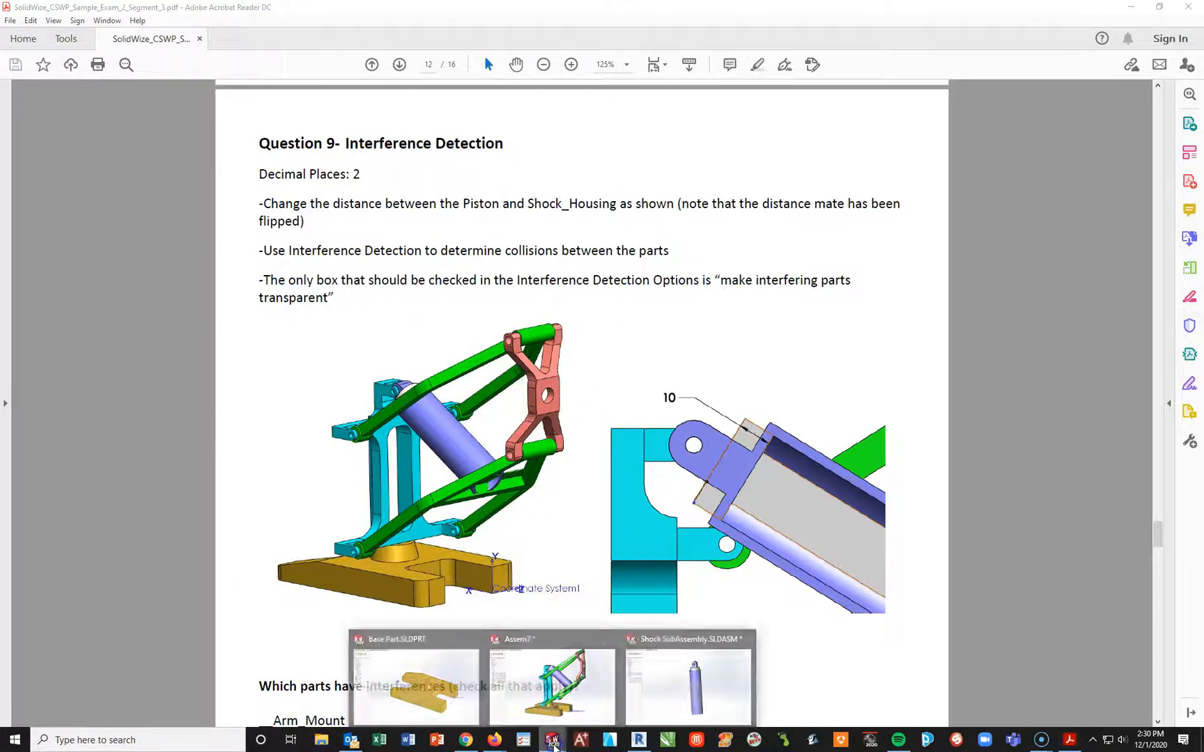
pyautogui.click(597, 663)
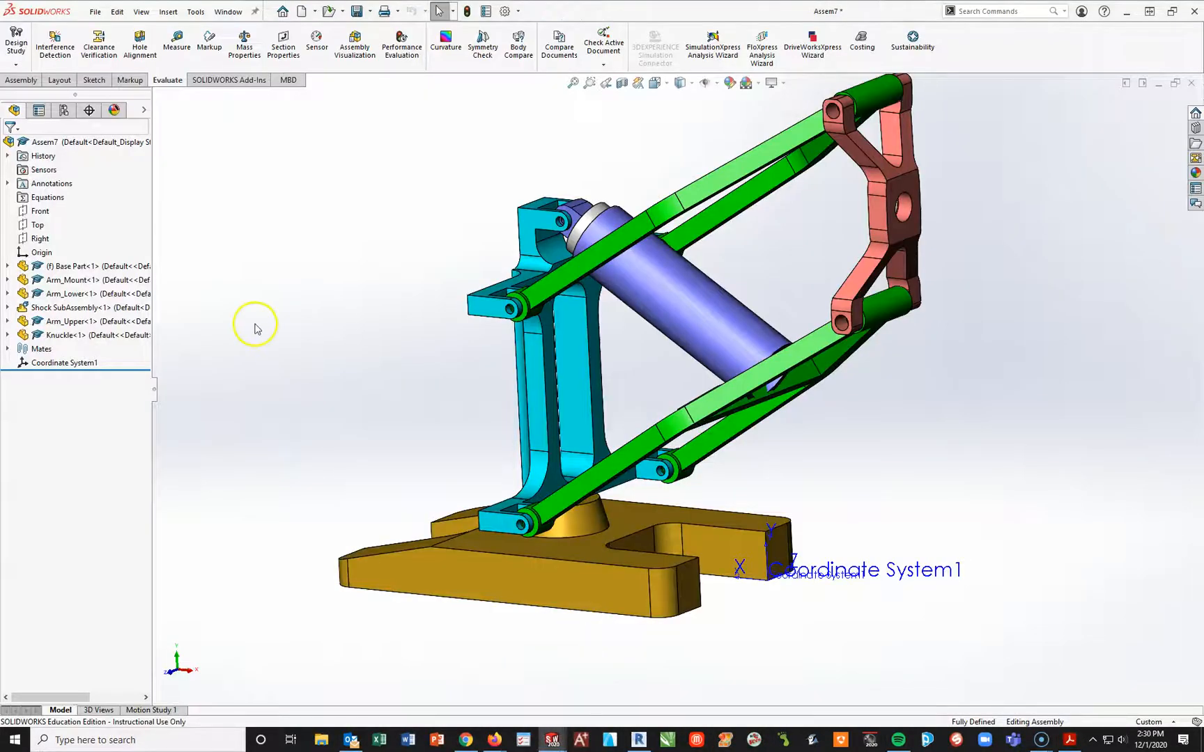
pyautogui.click(28, 80)
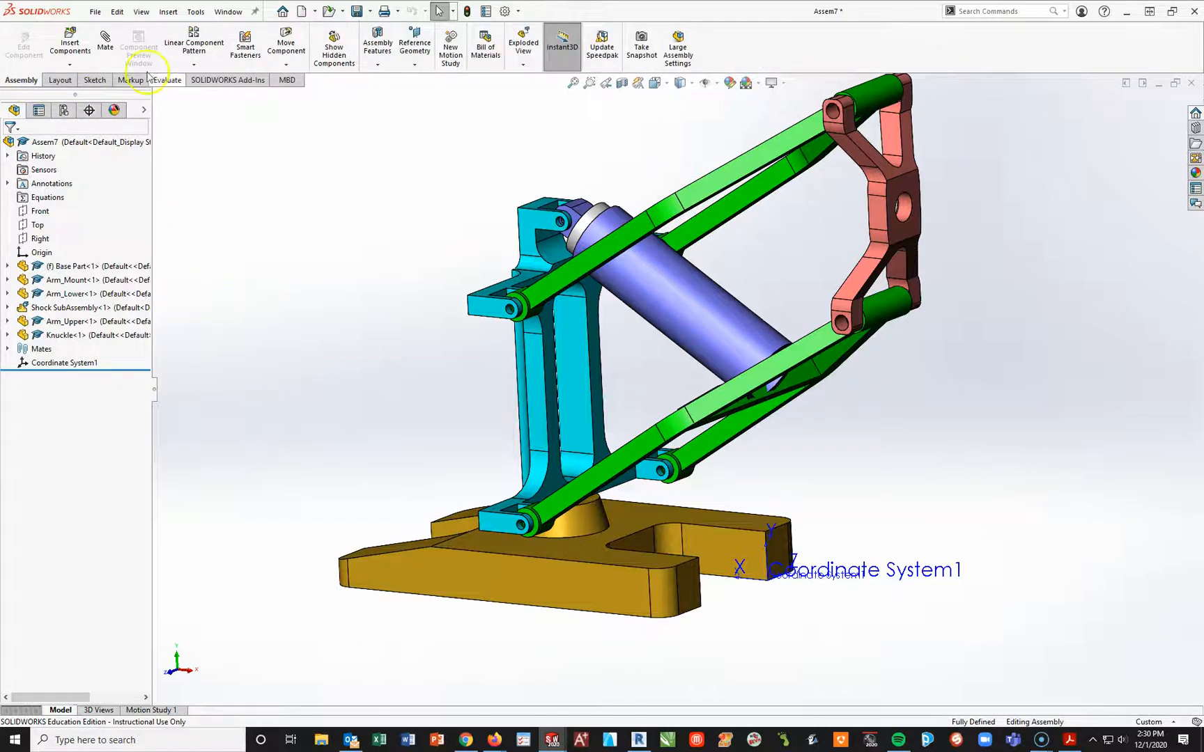
pyautogui.click(69, 38)
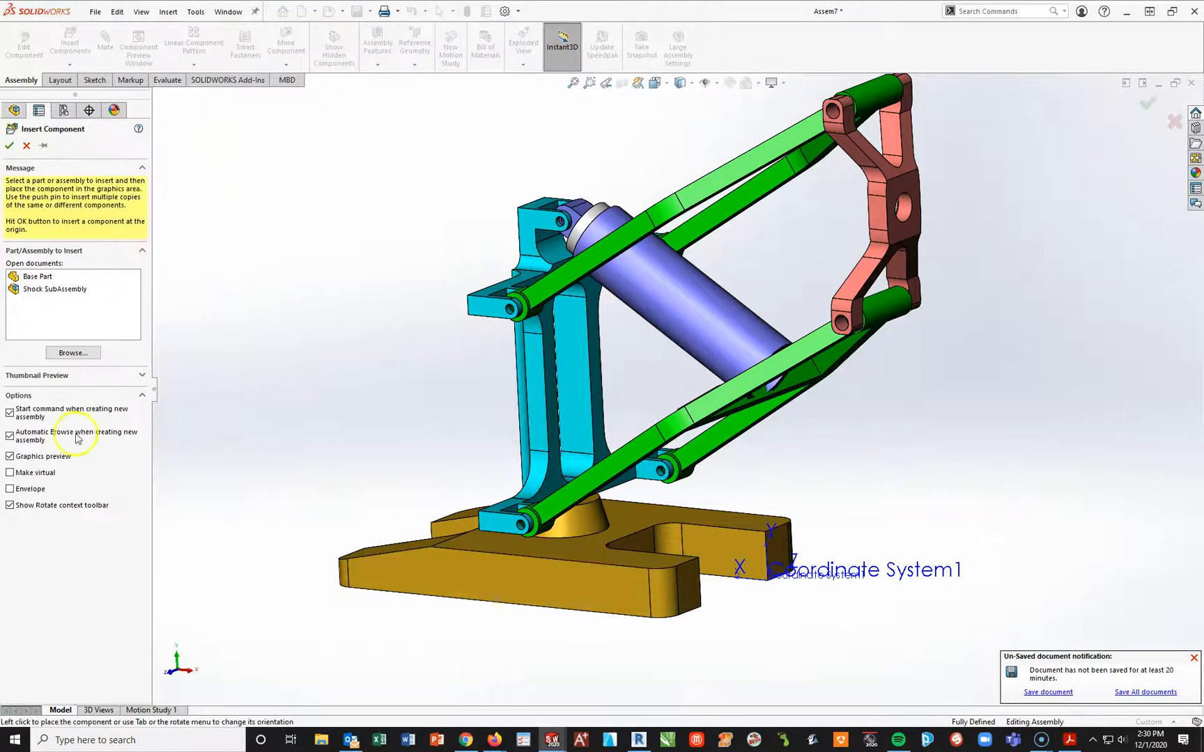
pyautogui.click(27, 146)
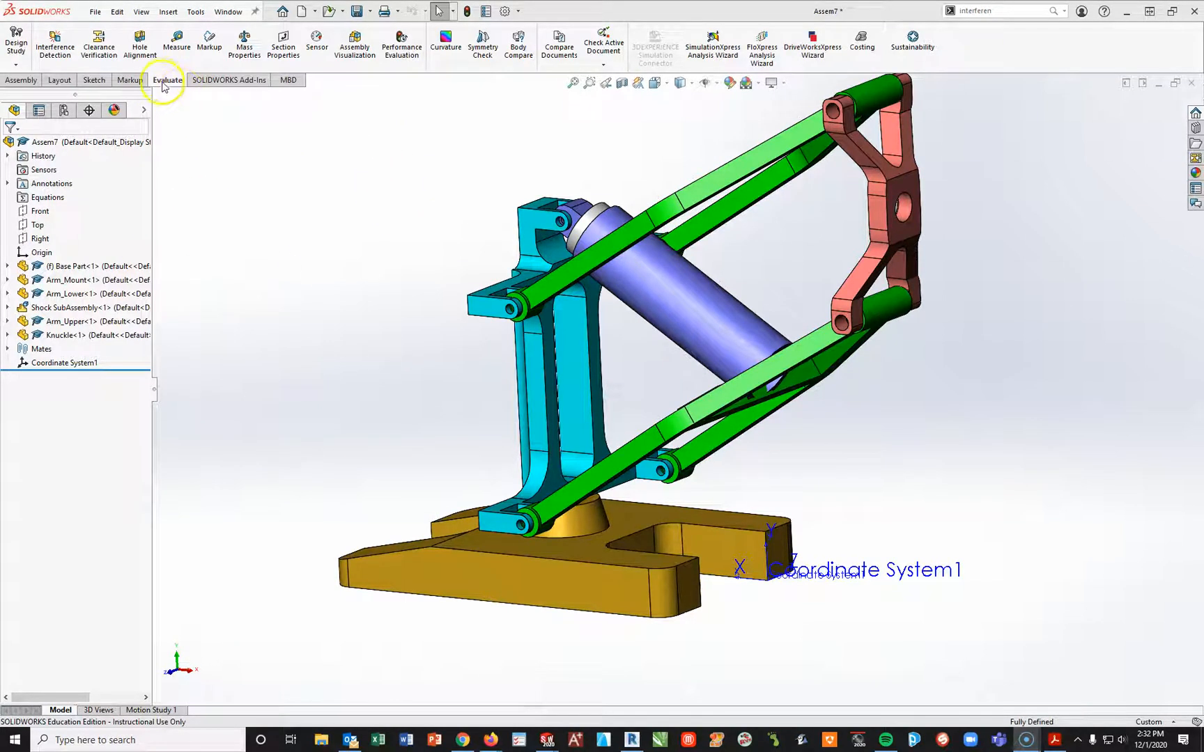
# Run Interference Detection on all of Assem7 with only Make interfering parts transparent enabled, checking the Question 9 requirements and part choices in the PDF.
pyautogui.click(55, 52)
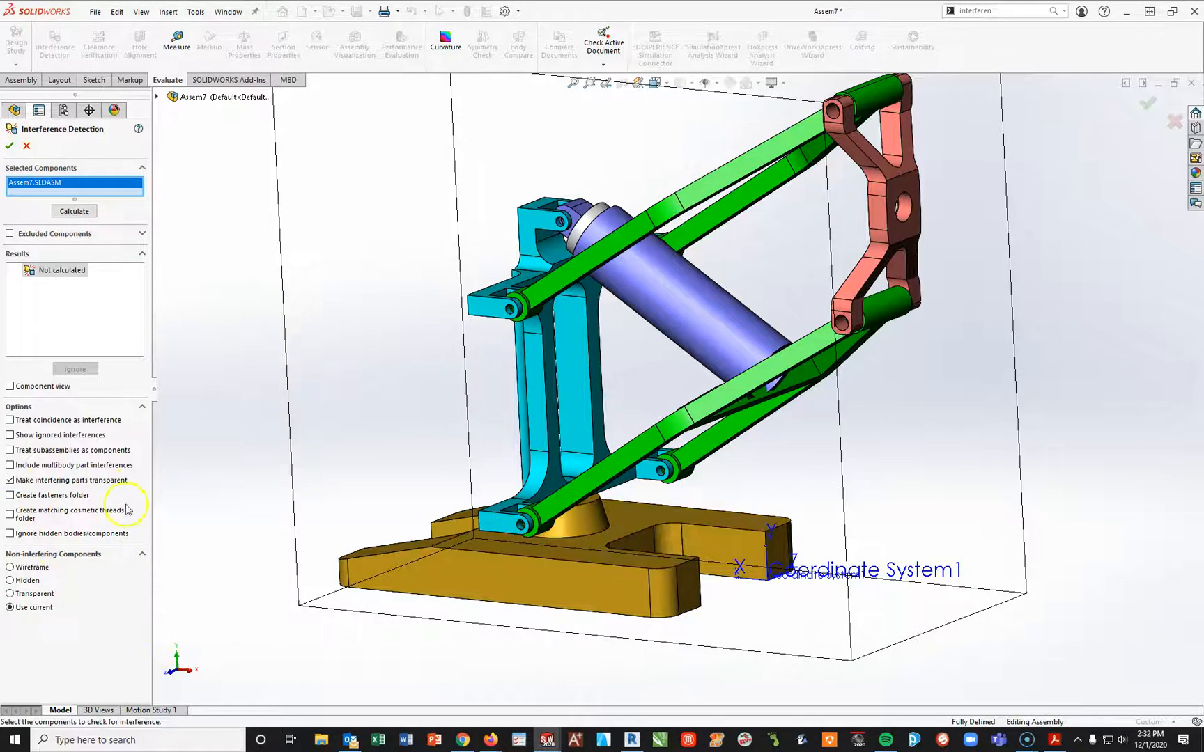
pyautogui.click(1054, 740)
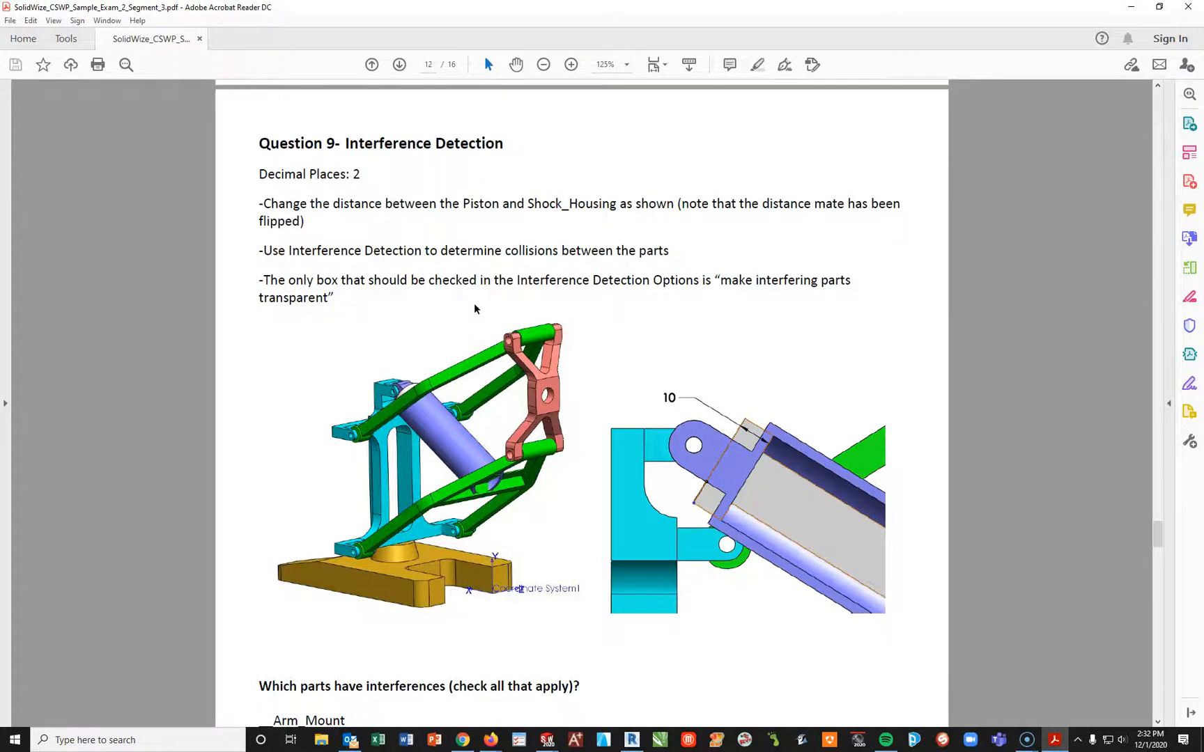
pyautogui.scroll(-5, 462, 537)
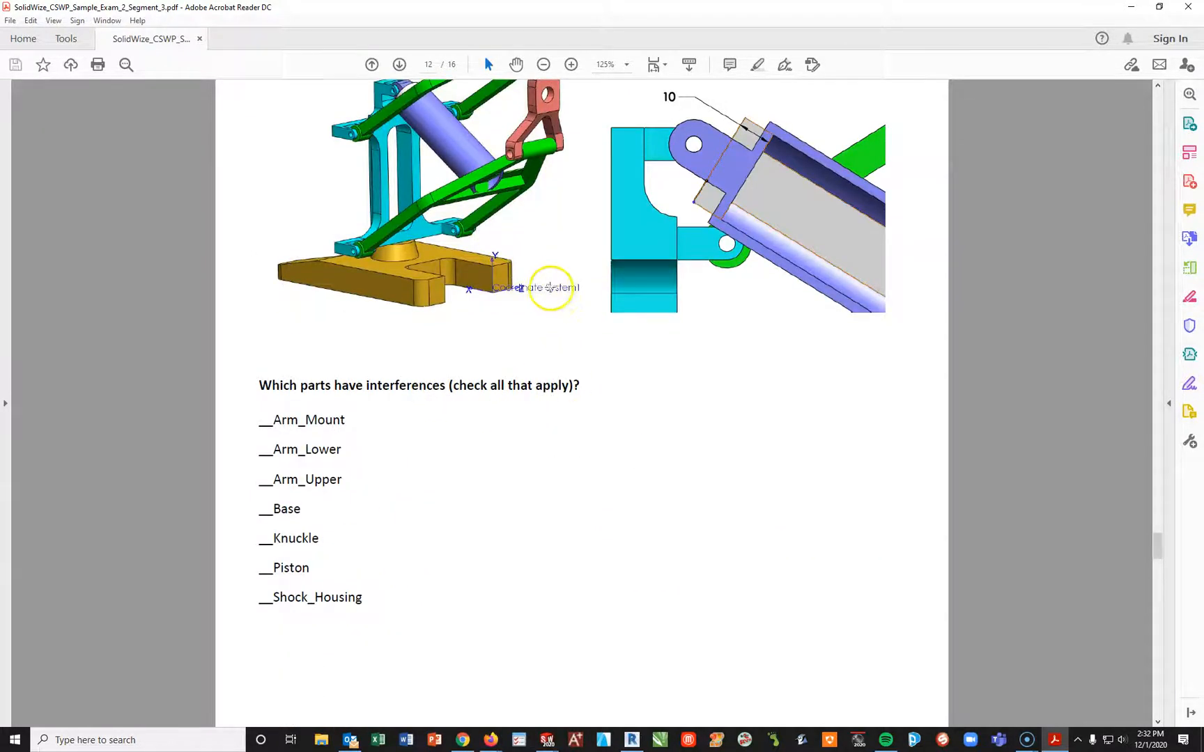
pyautogui.moveTo(548, 740)
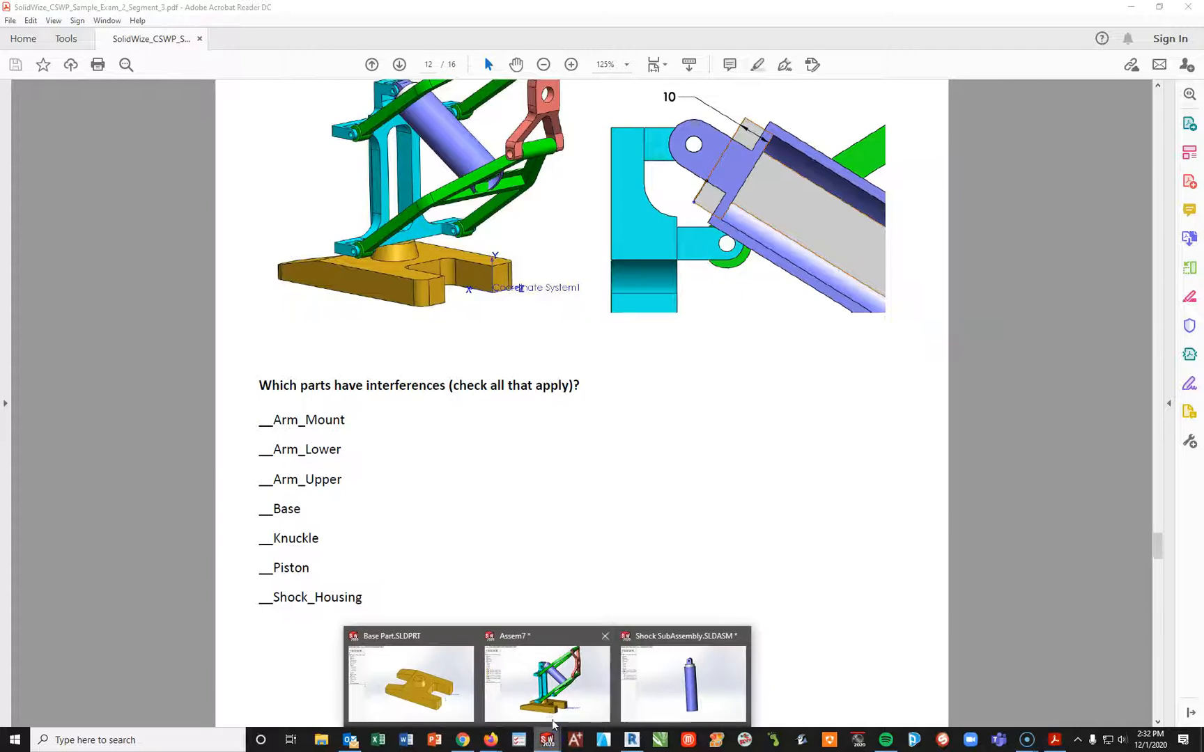
pyautogui.click(547, 676)
pyautogui.click(75, 210)
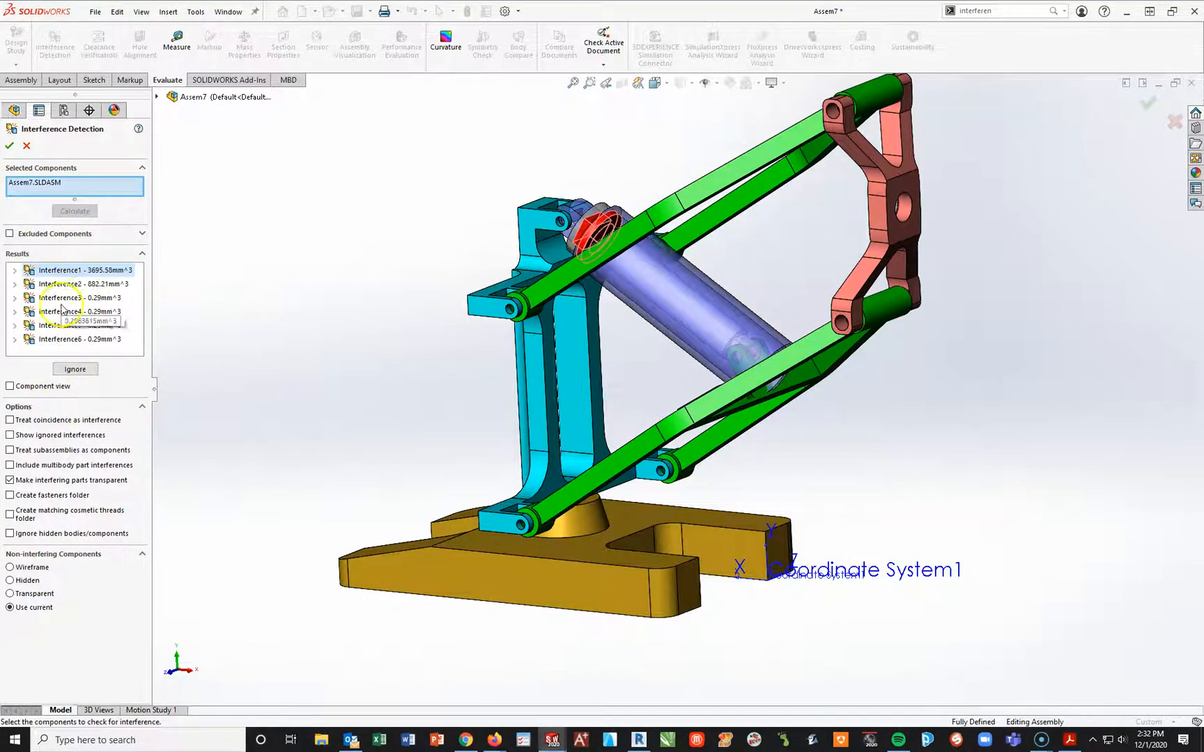
# Expand Interference1 through Interference6 in the results to examine which components are involved in each collision.
pyautogui.click(15, 271)
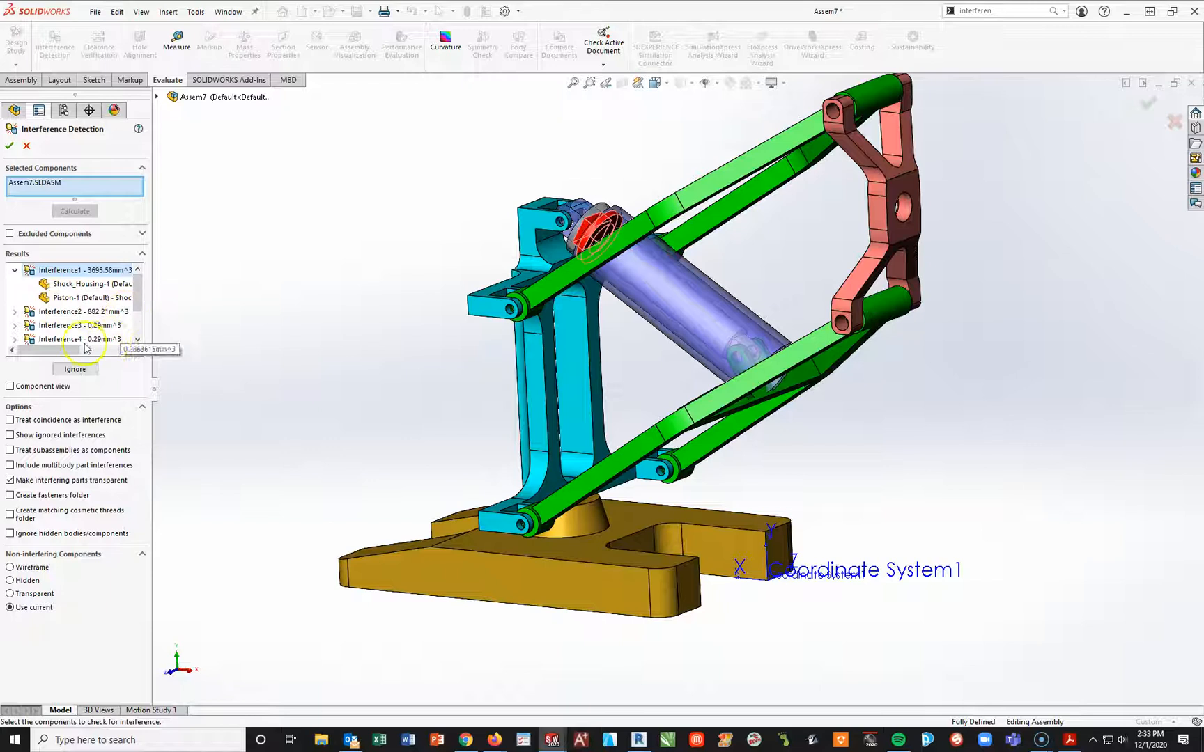
pyautogui.click(61, 311)
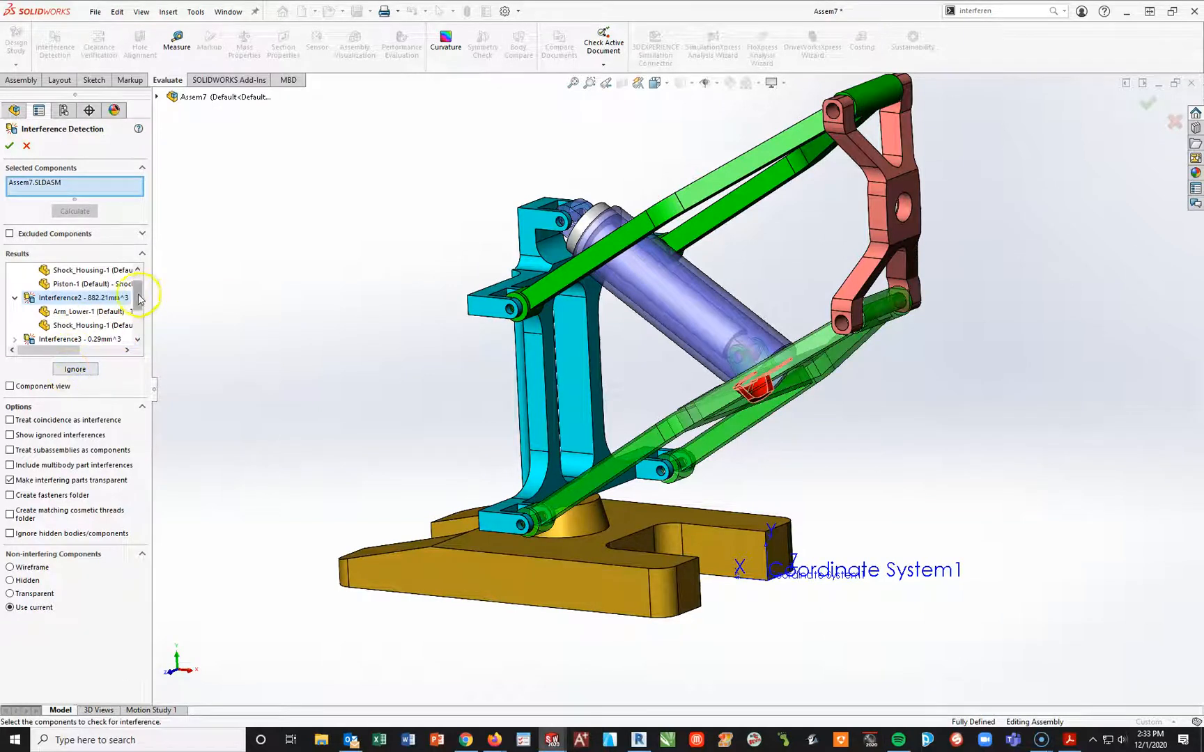
pyautogui.moveTo(139, 300); pyautogui.dragTo(140, 308)
pyautogui.click(15, 311)
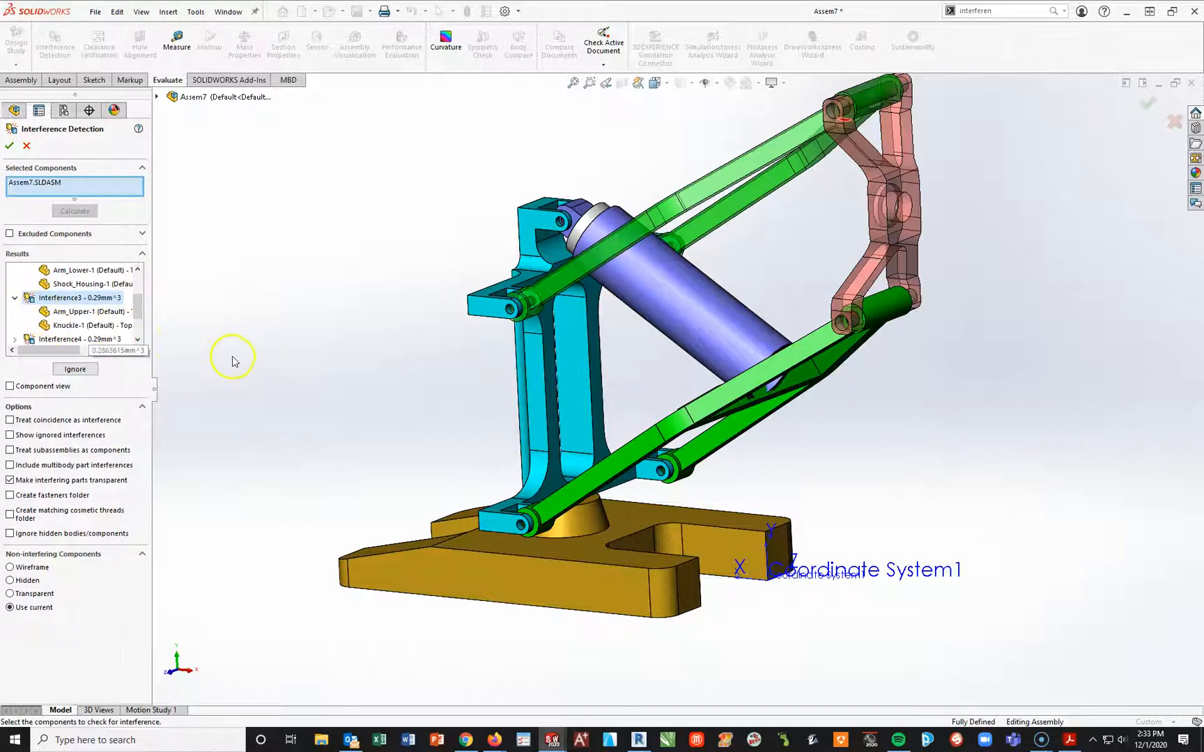
pyautogui.moveTo(139, 302); pyautogui.dragTo(139, 310)
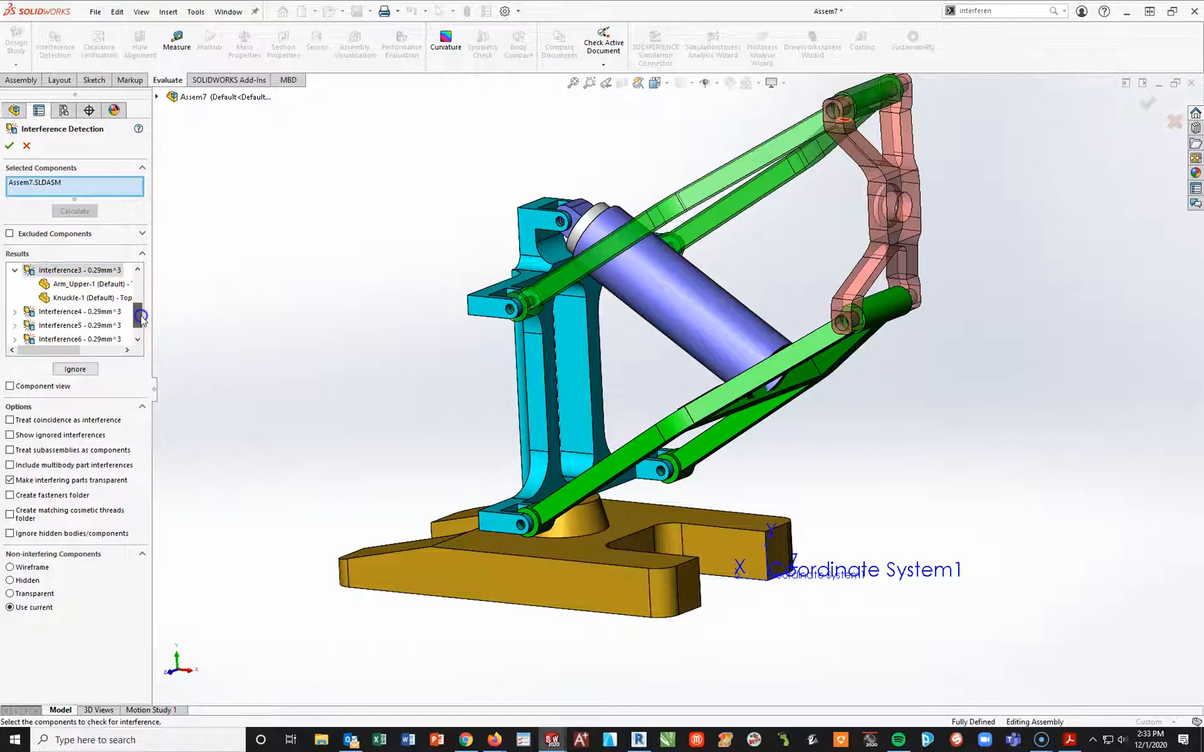
pyautogui.click(14, 314)
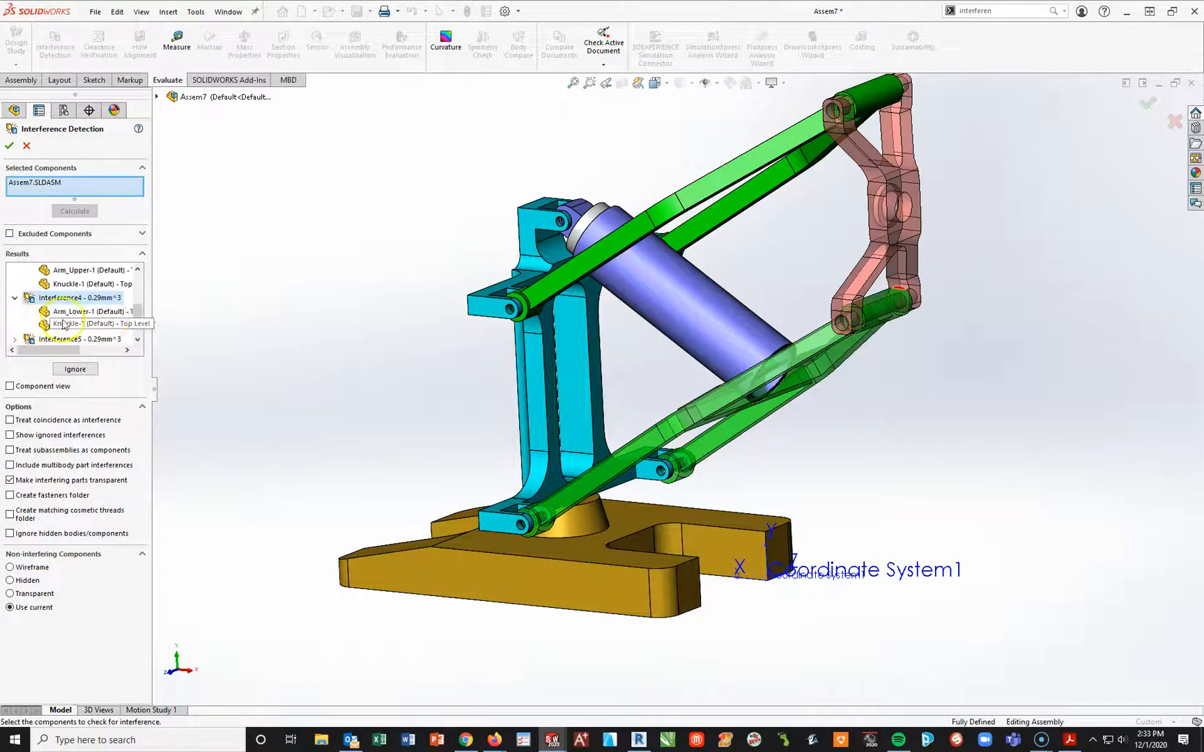
pyautogui.scroll(-1, 140, 318)
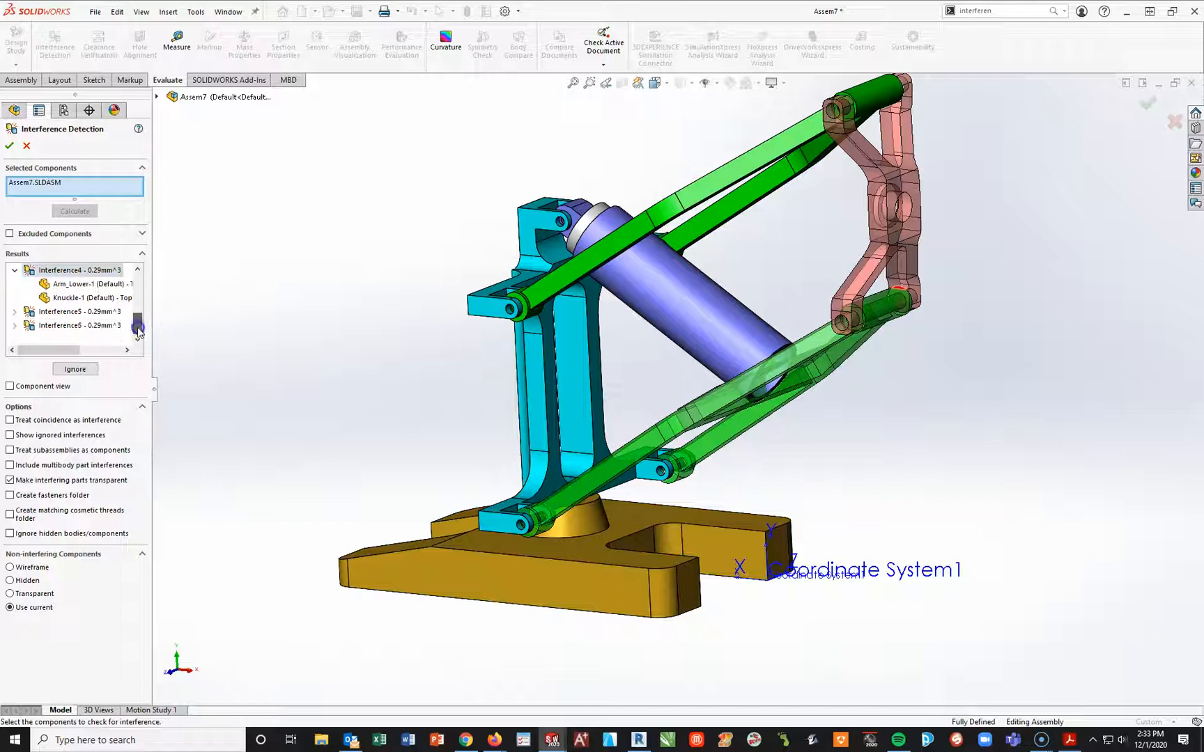
pyautogui.click(15, 312)
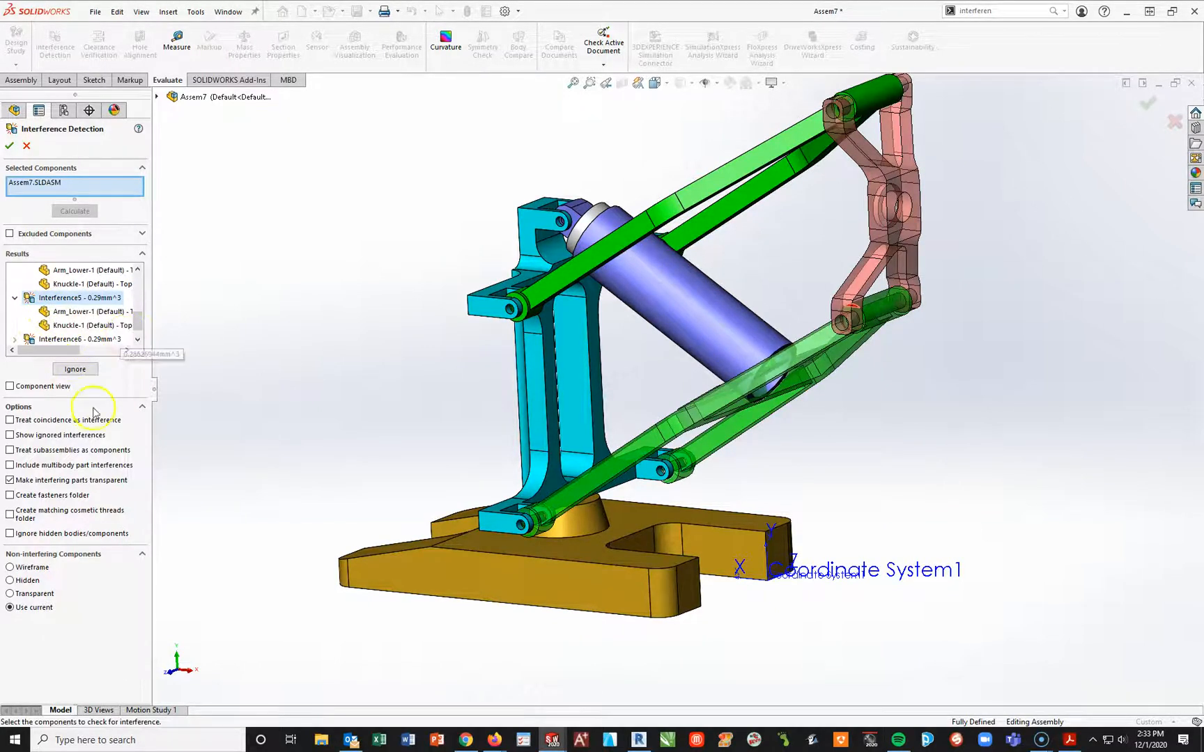
pyautogui.click(14, 340)
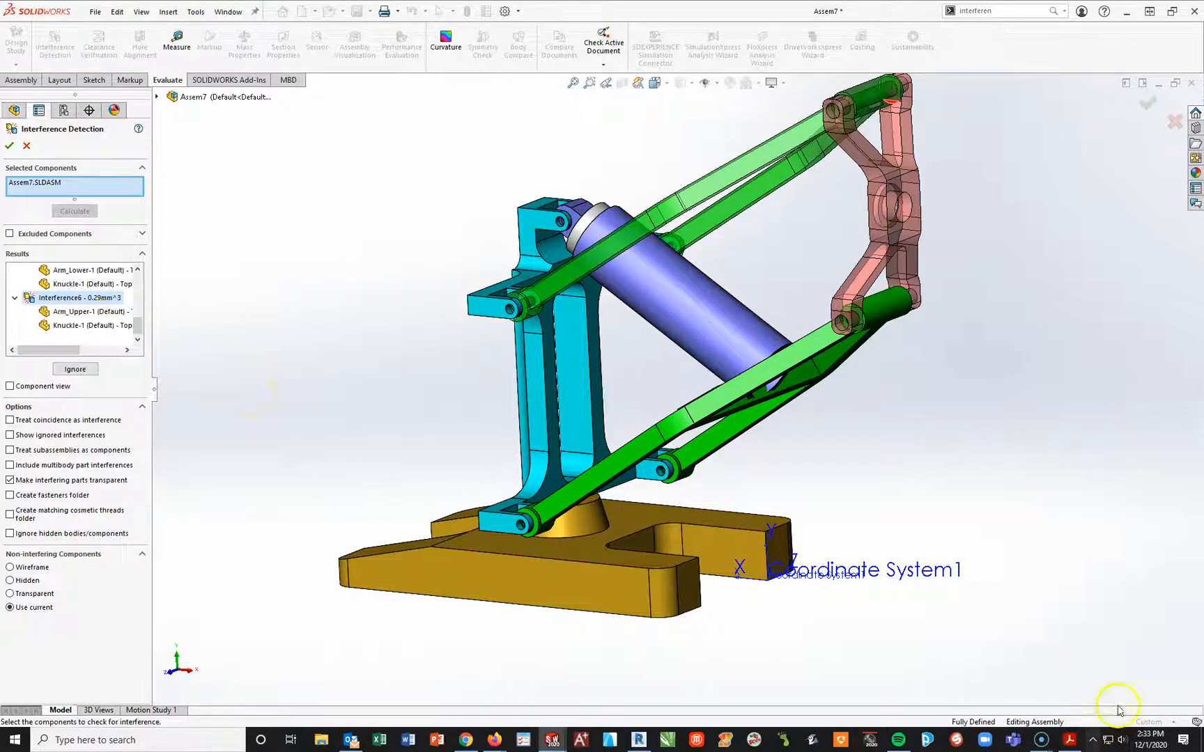
# Switch to the exam PDF in Acrobat Reader, review the Question 9 part choices and read the Question 10 spindle requirements and dimensions.
pyautogui.click(1070, 740)
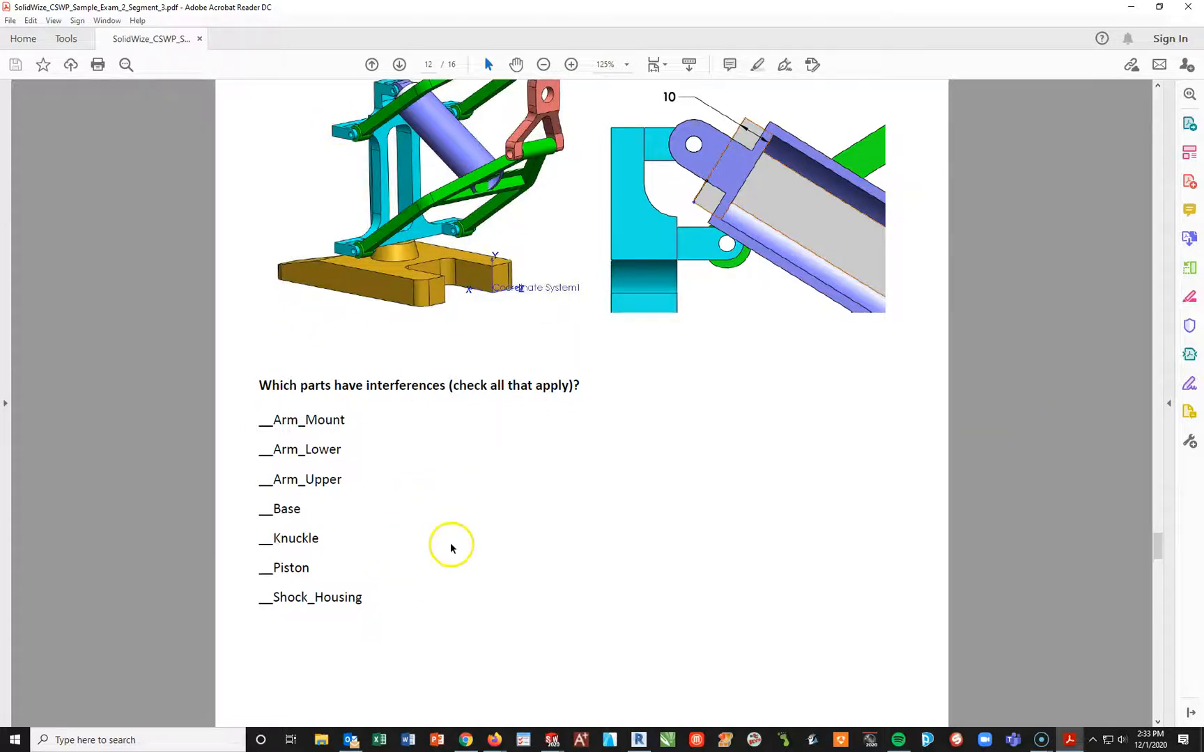
pyautogui.scroll(-3, 519, 481)
pyautogui.scroll(-8, 523, 482)
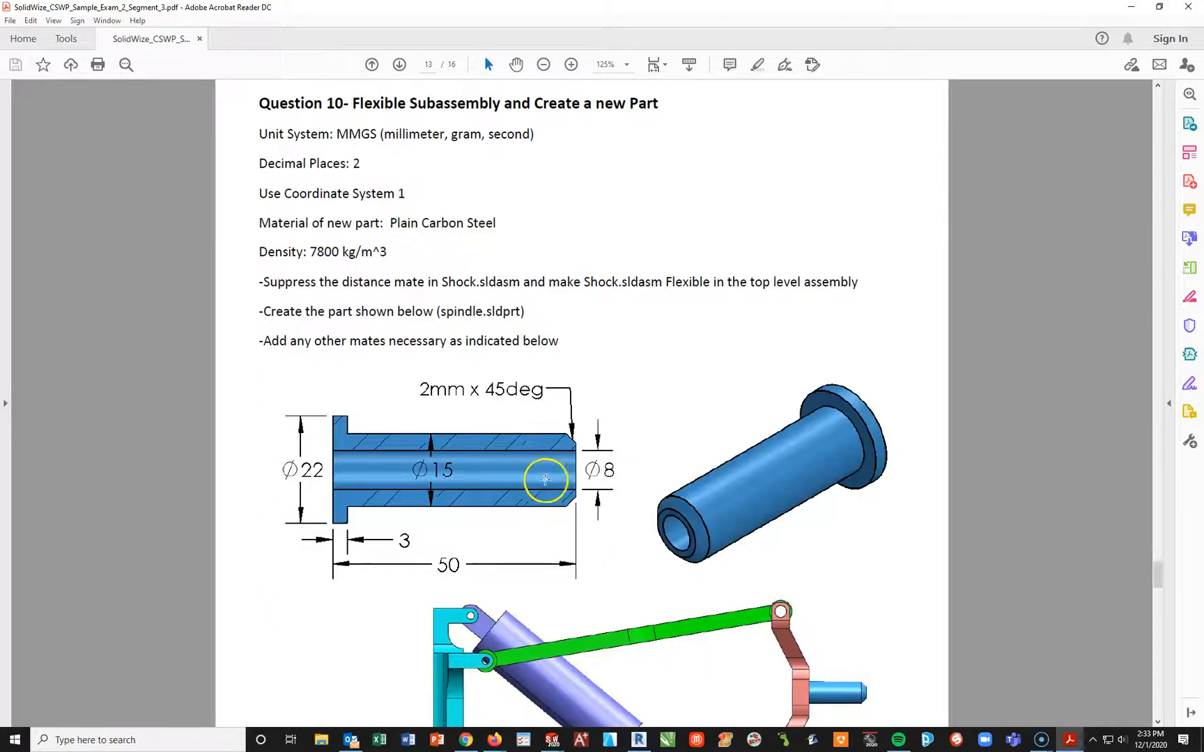
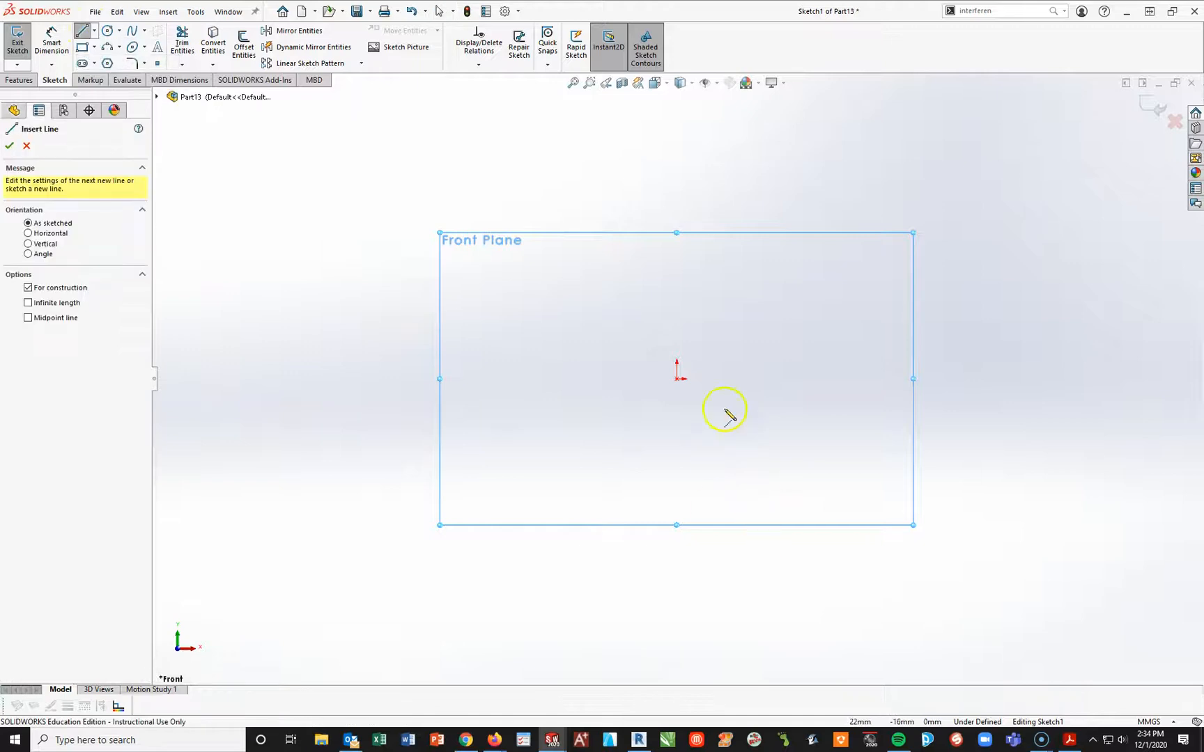
# Sketch a horizontal construction line about 126 mm long from the origin on the Front Plane.
pyautogui.click(679, 378)
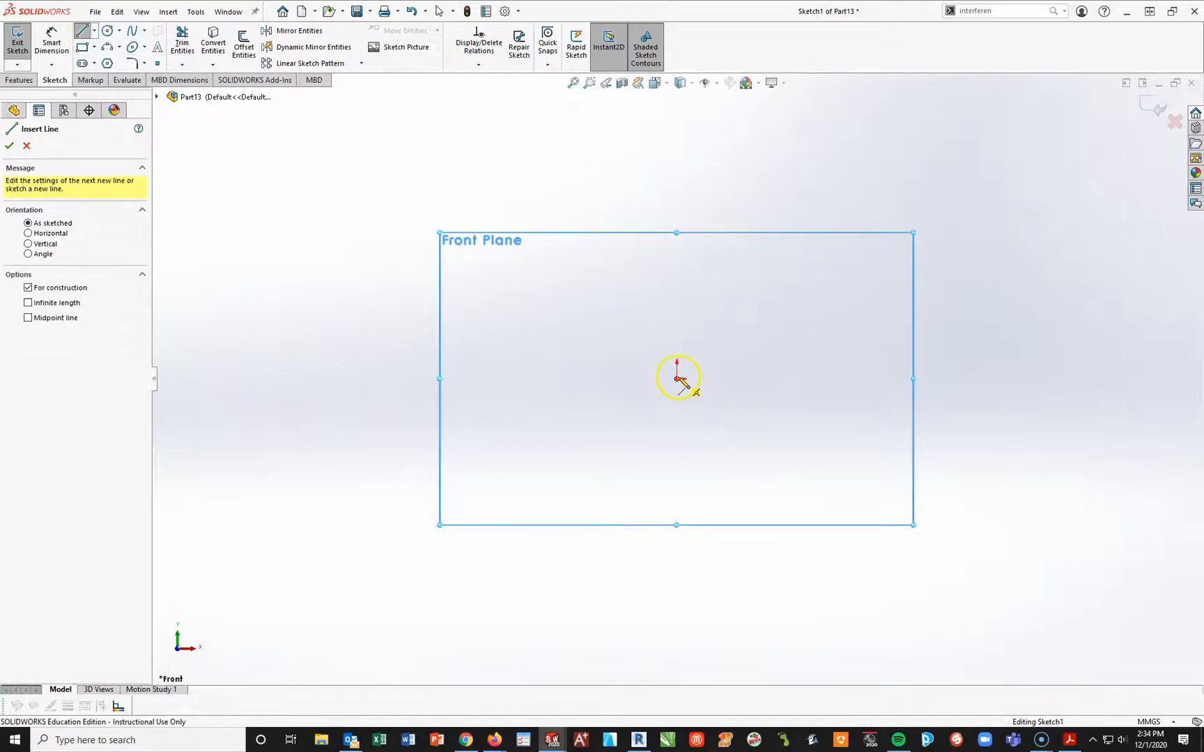
pyautogui.click(1012, 379)
pyautogui.press('Escape')
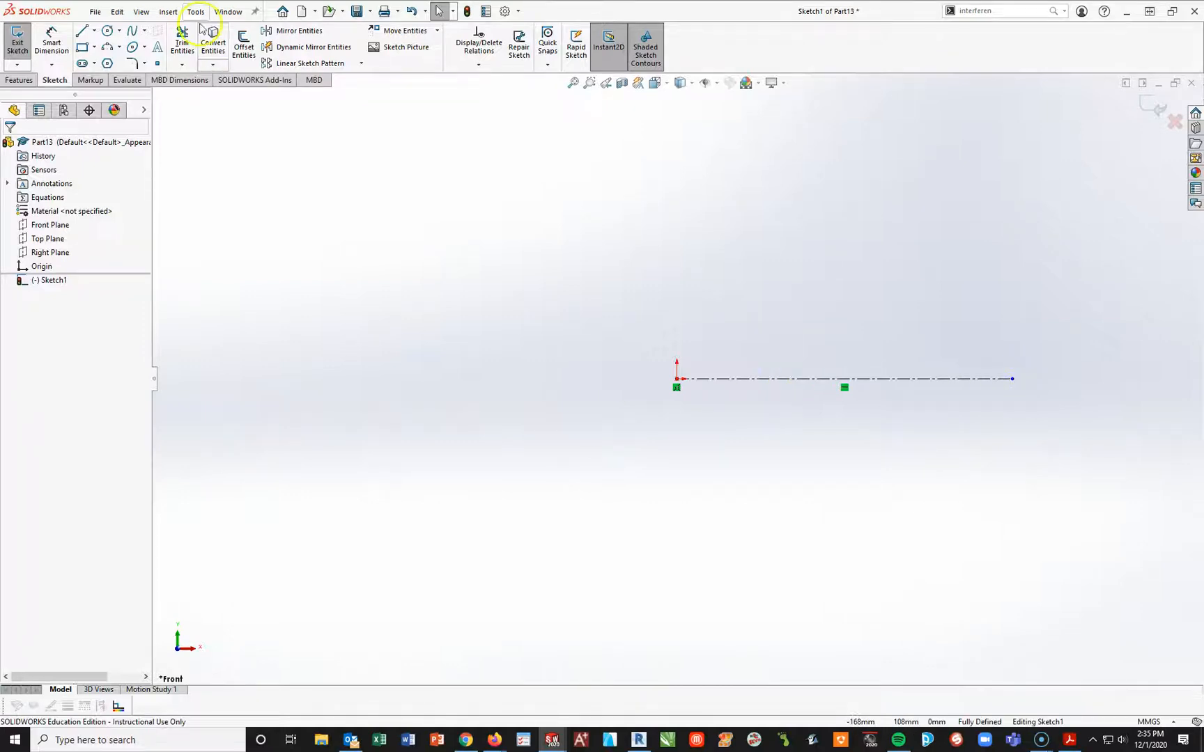
# Sketch a closed spindle half-profile above the centerline, about 126 mm long, with a flange edge about 31 mm high and an angled far corner.
pyautogui.click(83, 32)
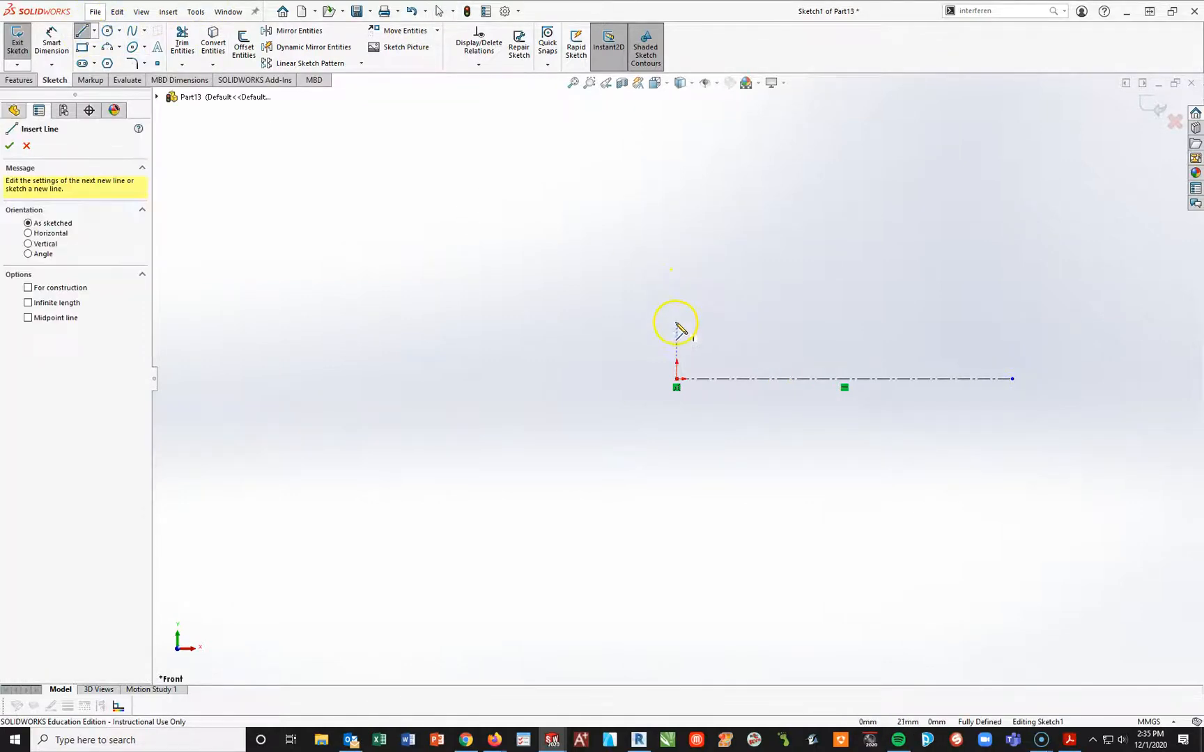
pyautogui.click(676, 333)
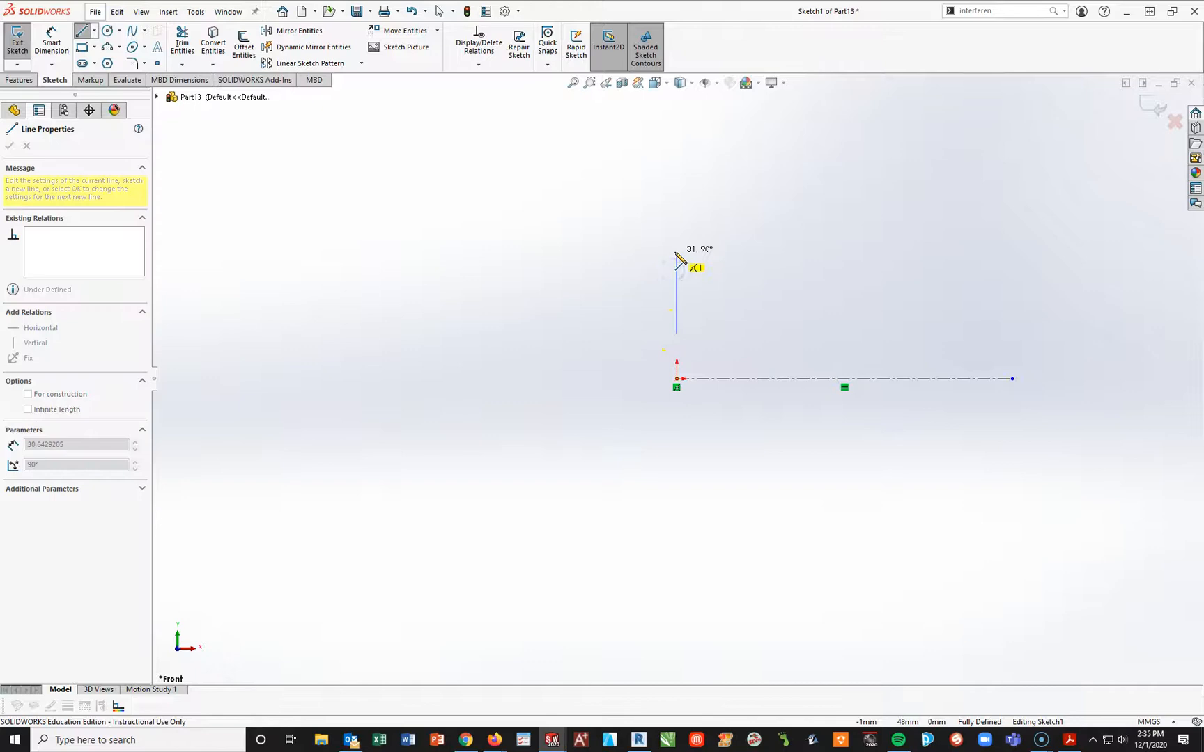
pyautogui.click(676, 251)
pyautogui.click(703, 252)
pyautogui.click(703, 292)
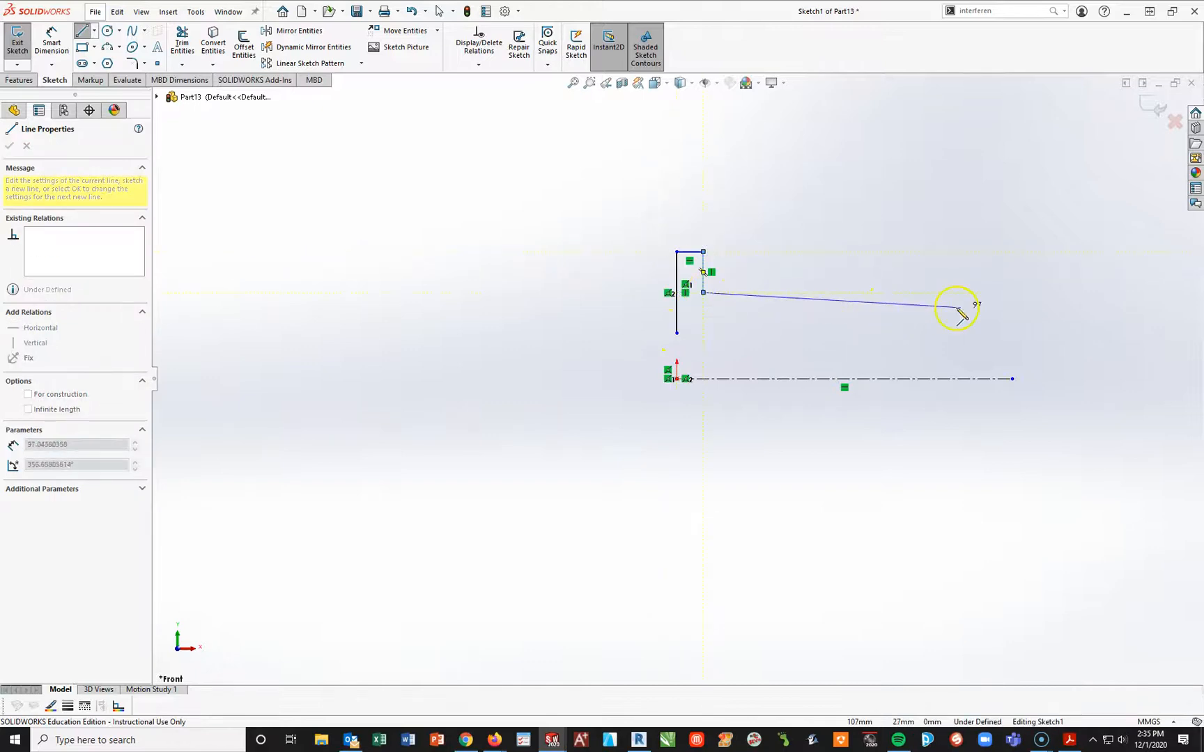
pyautogui.doubleClick(992, 293)
pyautogui.moveTo(993, 294); pyautogui.dragTo(1018, 319)
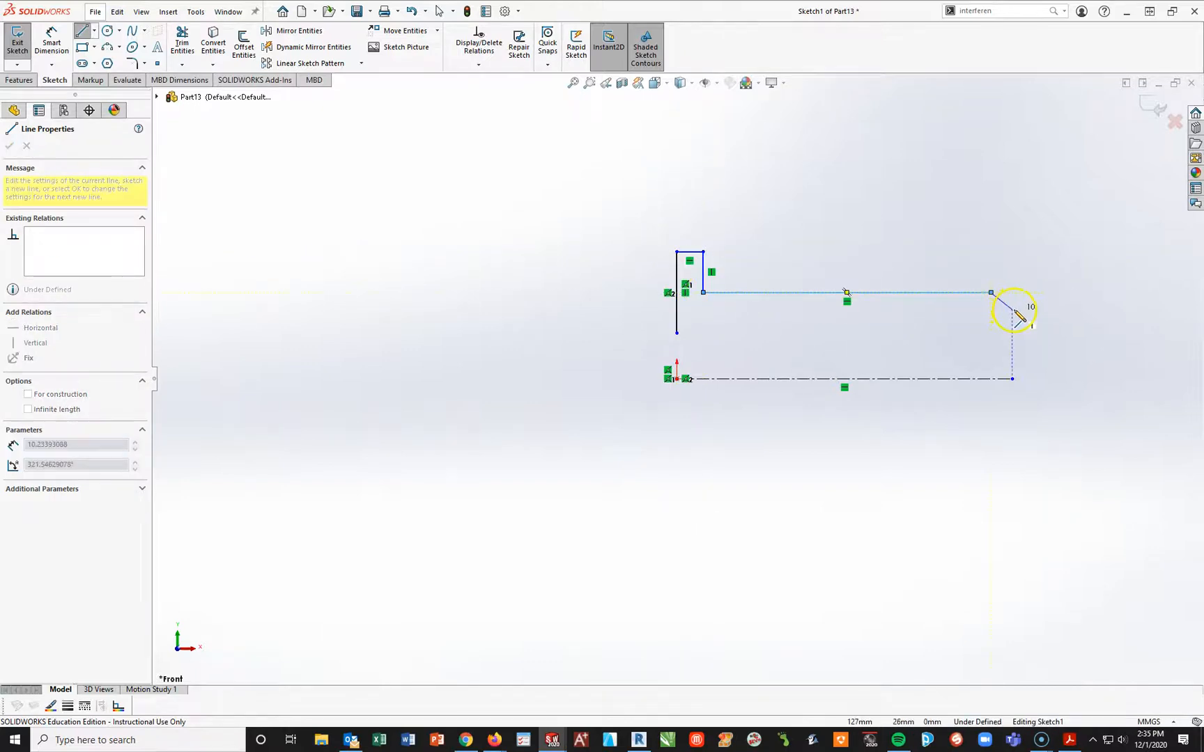
pyautogui.click(1012, 309)
pyautogui.click(1012, 329)
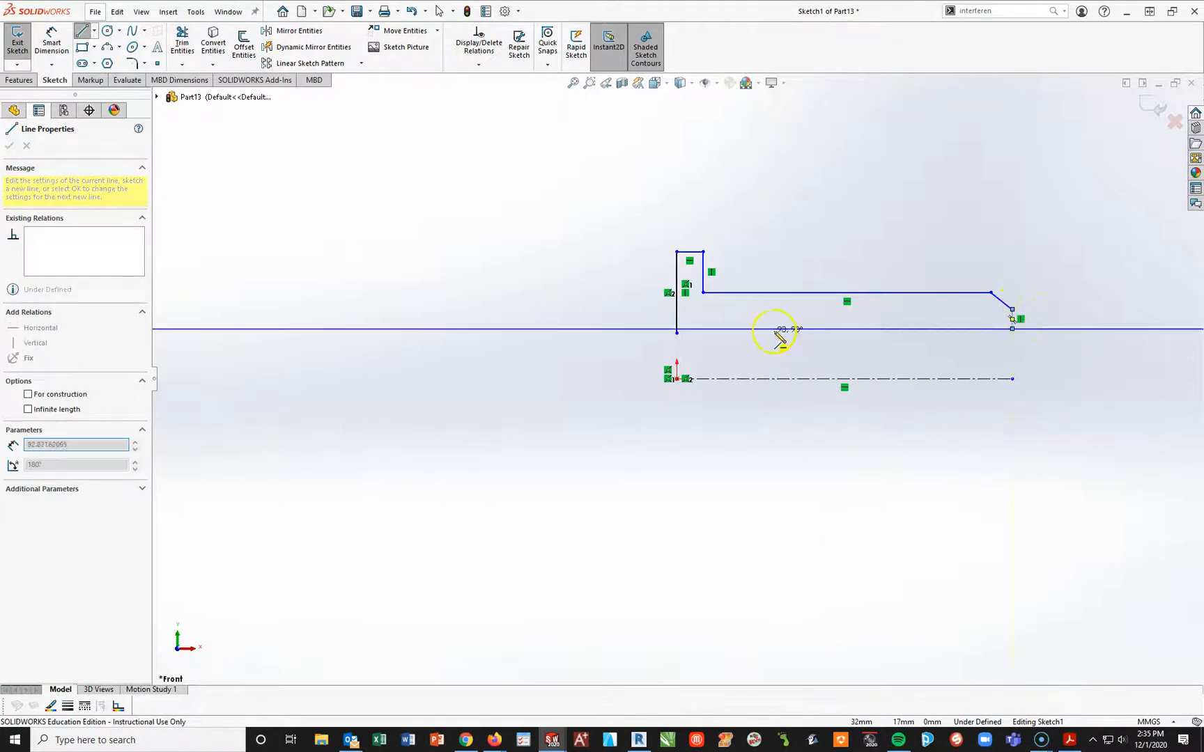
pyautogui.click(677, 333)
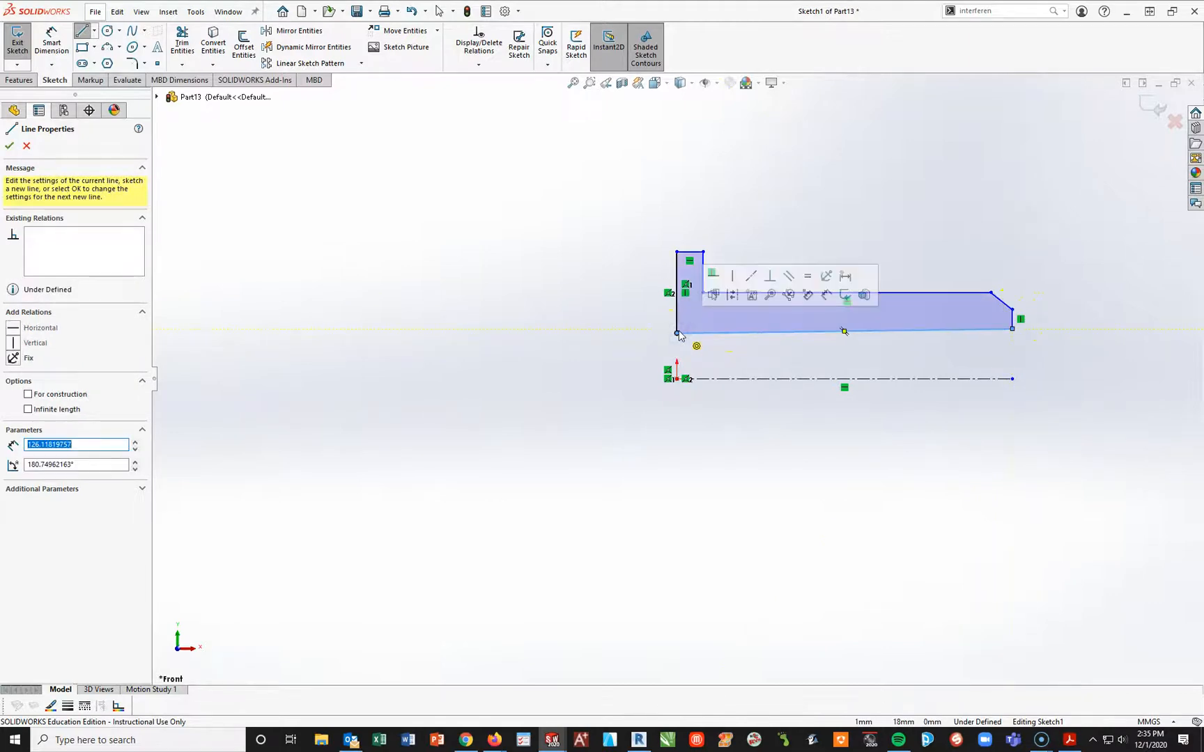
pyautogui.press('Escape')
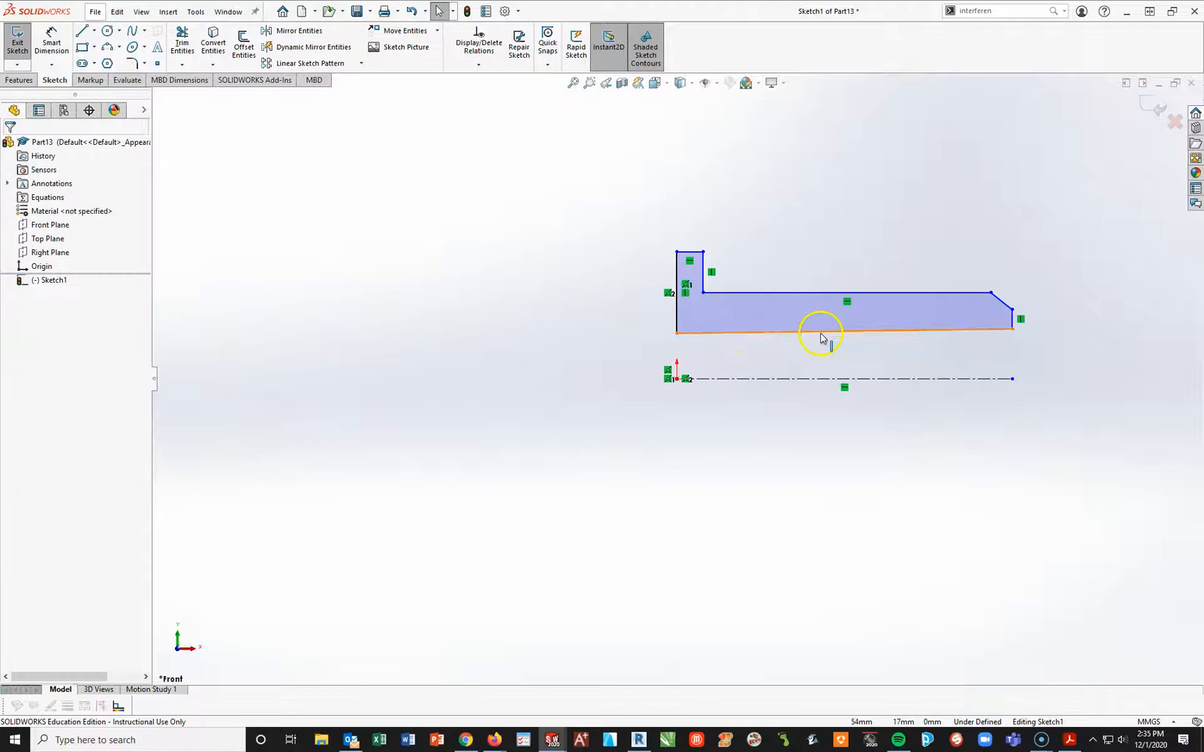
# Make the sloped lower edge of the spindle profile horizontal.
pyautogui.click(821, 331)
pyautogui.click(14, 282)
pyautogui.click(443, 483)
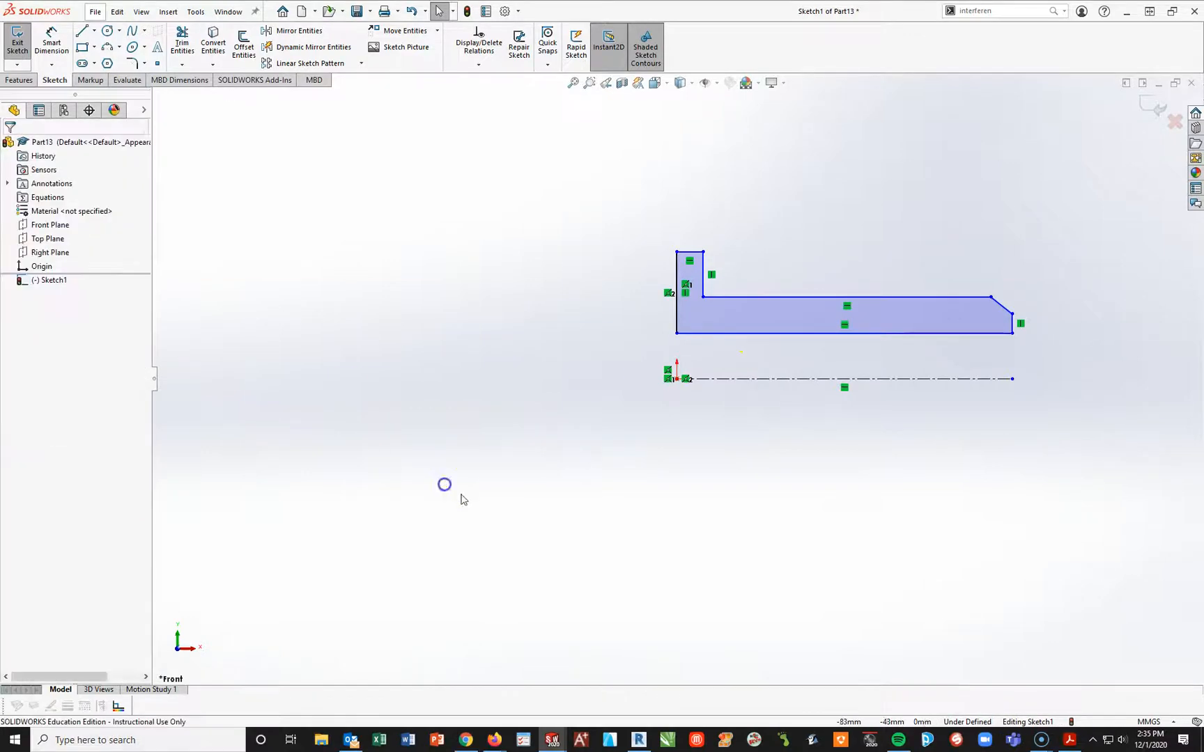
# Delete the angled line at the profile's far end and join the upper edge to the end edge as a square corner.
pyautogui.click(52, 40)
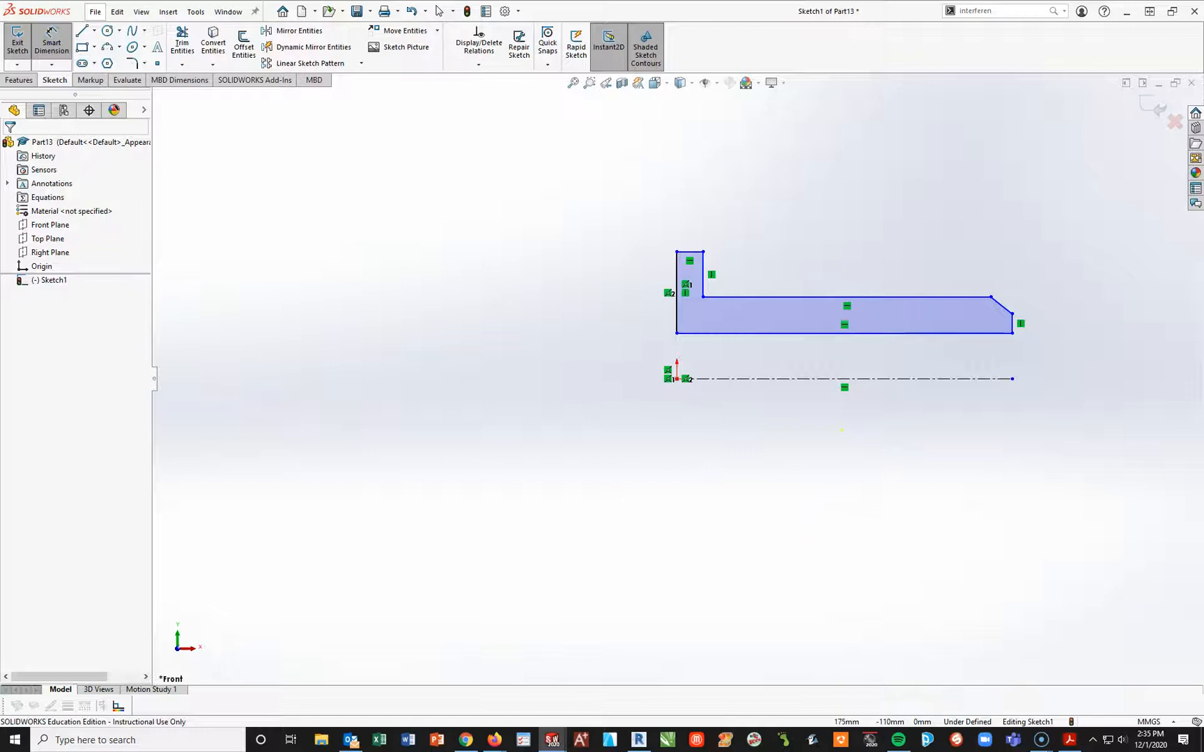
pyautogui.press('Escape')
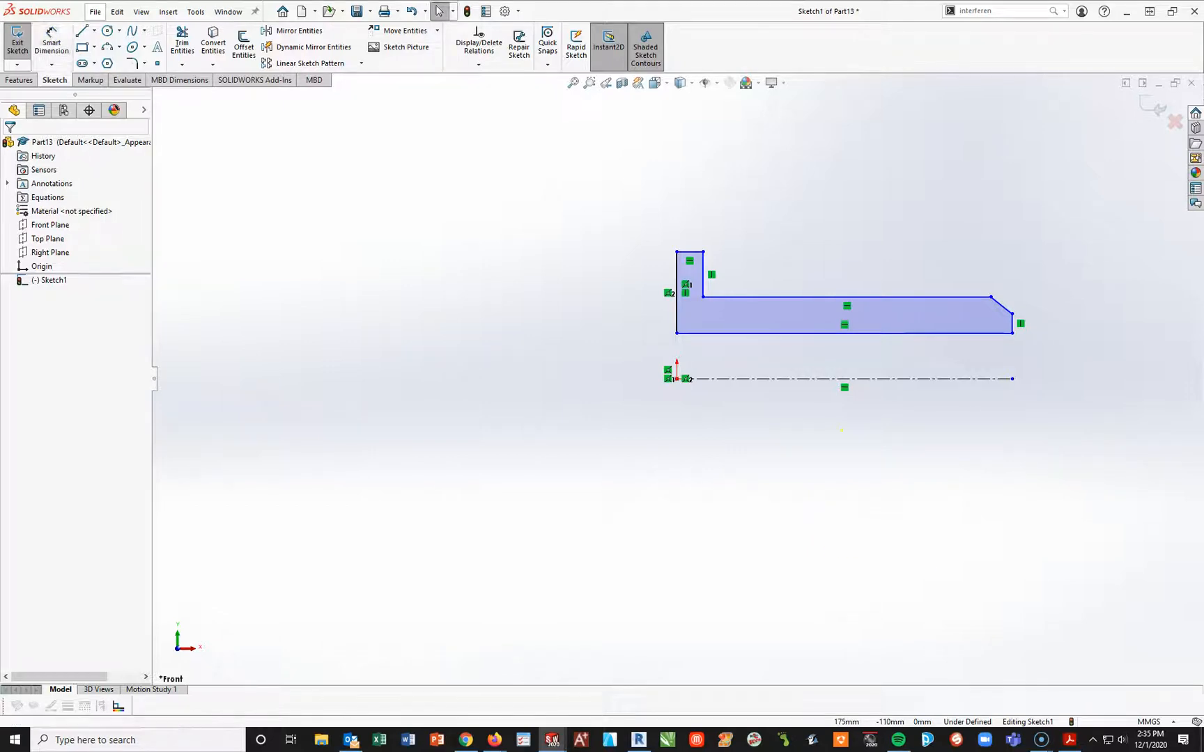
pyautogui.click(1001, 306)
pyautogui.press('Delete')
pyautogui.moveTo(991, 298)
pyautogui.mouseDown()
pyautogui.moveTo(1029, 307)
pyautogui.moveTo(1016, 311)
pyautogui.moveTo(1012, 294)
pyautogui.mouseUp()
# Dimension the flange's outer diameter across the construction line to 22 mm.
pyautogui.click(49, 41)
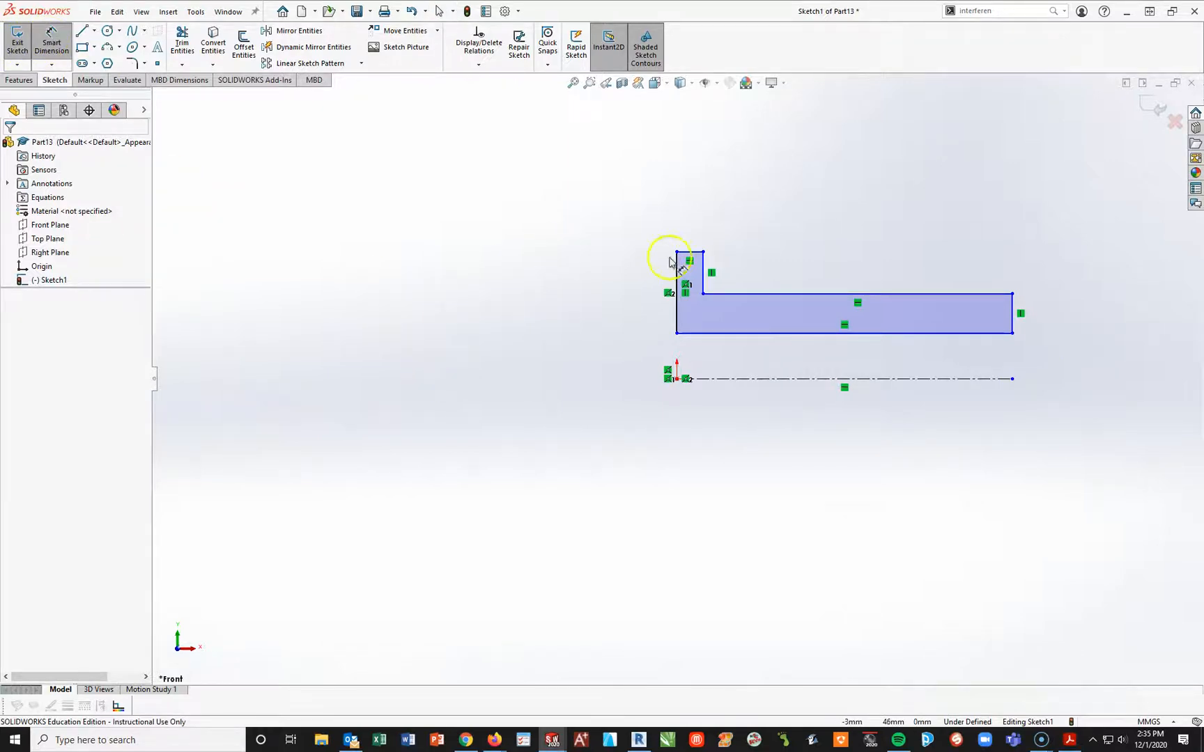
pyautogui.click(691, 251)
pyautogui.click(721, 379)
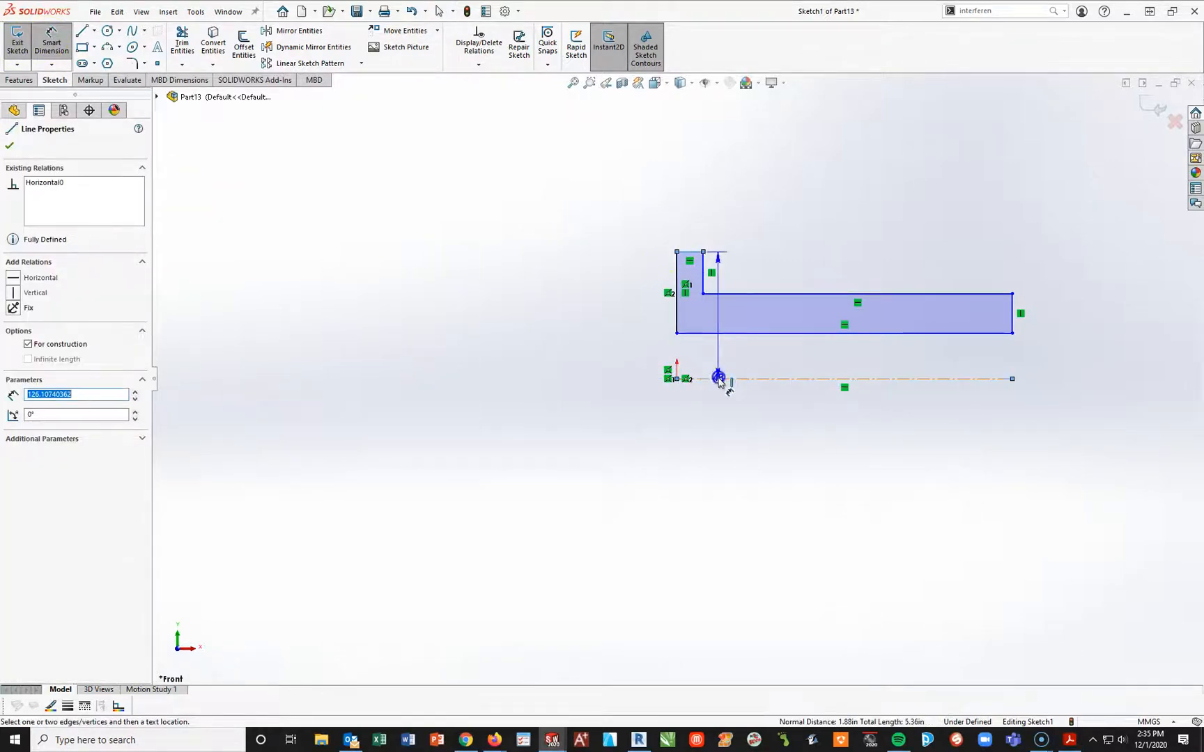
pyautogui.click(627, 305)
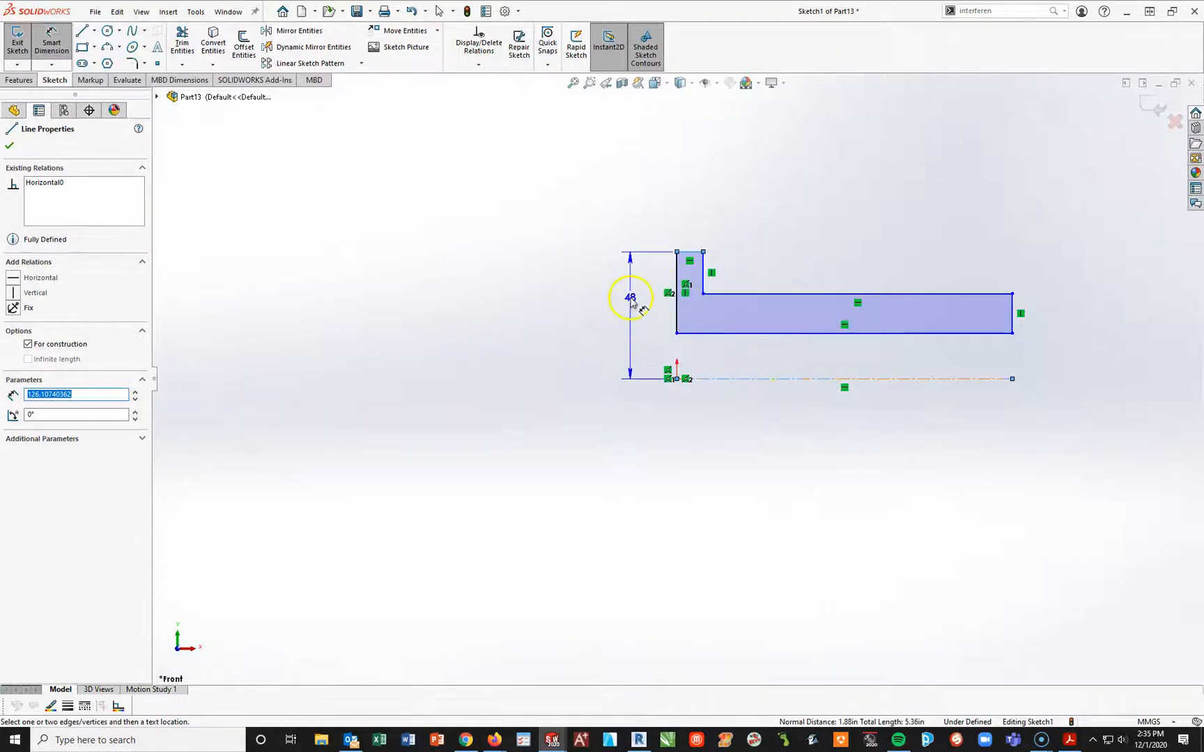
pyautogui.click(646, 402)
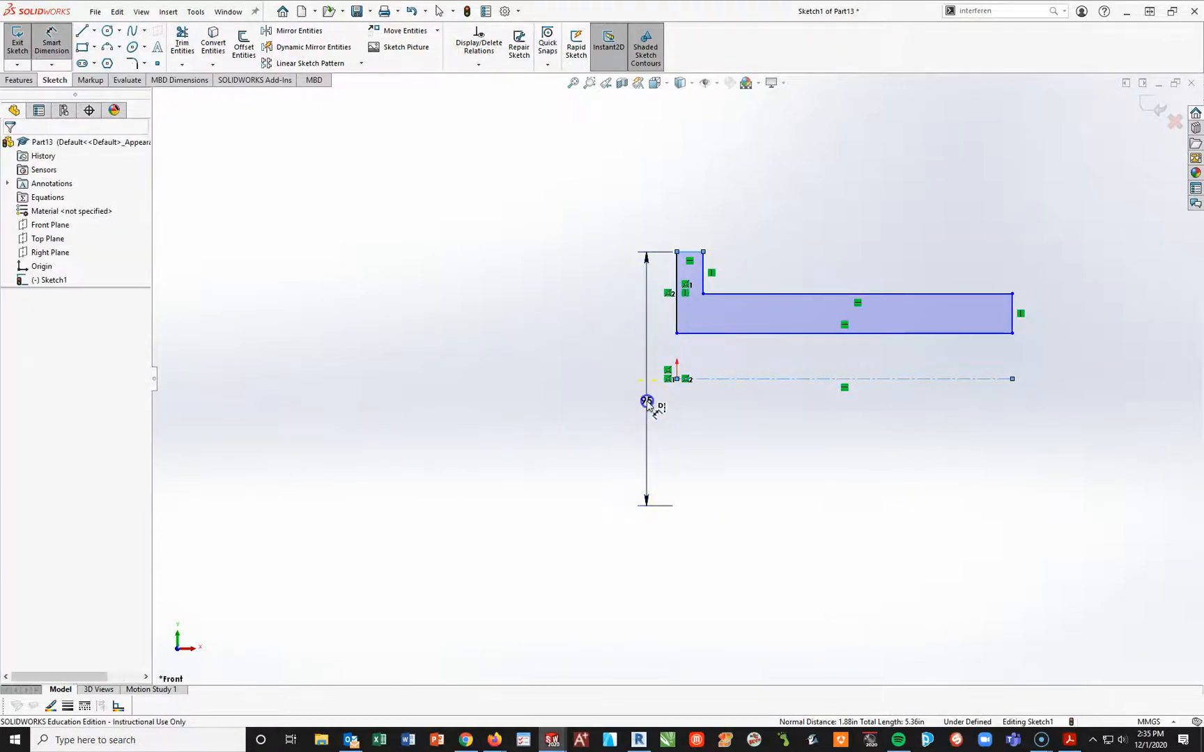
pyautogui.write('22')
pyautogui.press('Return')
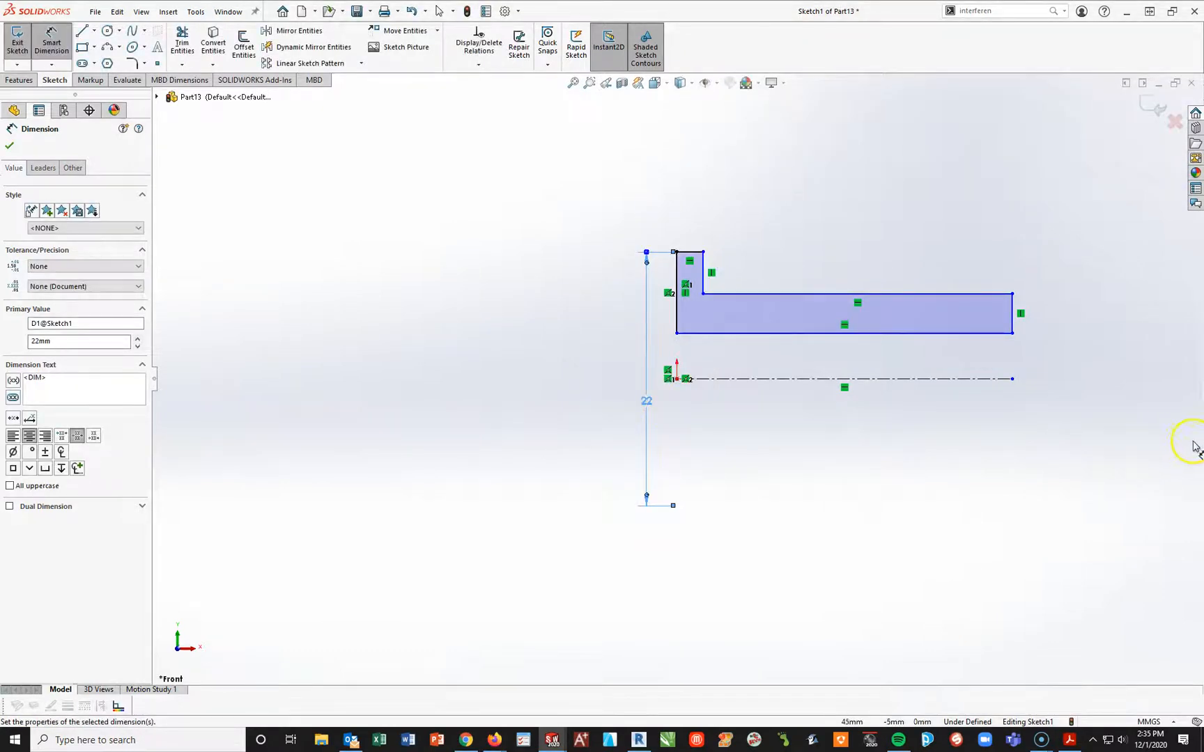
pyautogui.click(692, 257)
pyautogui.click(693, 229)
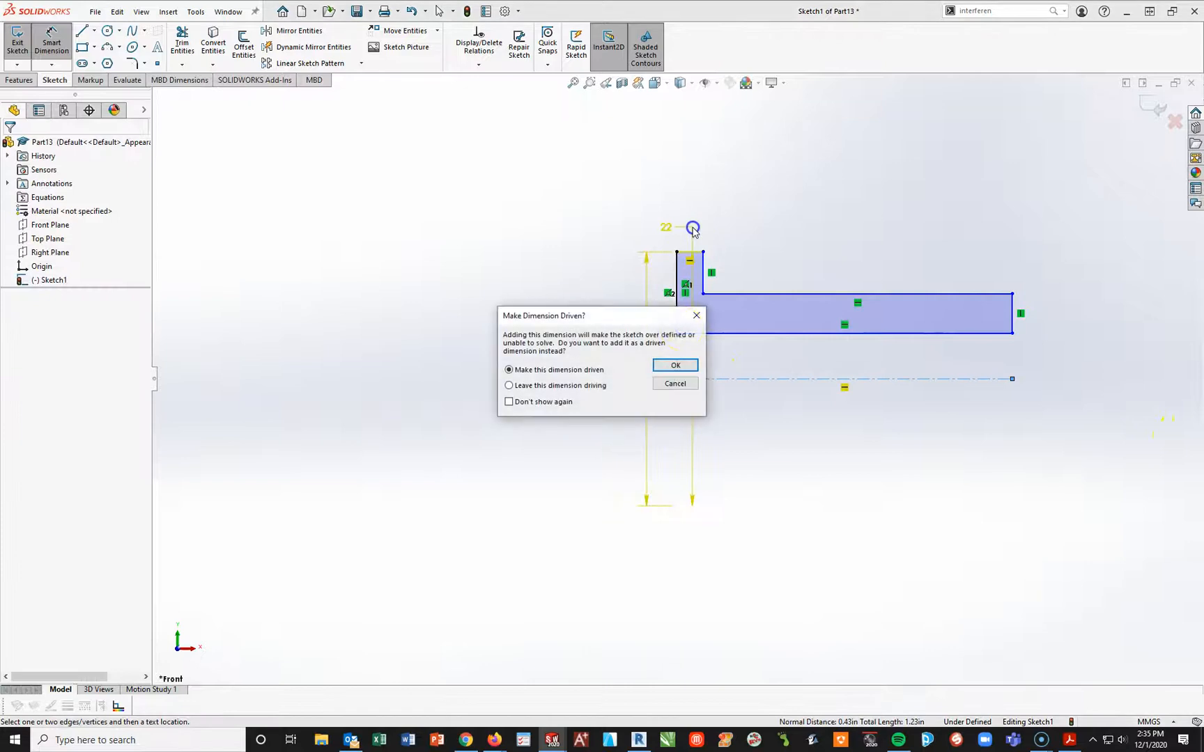
pyautogui.click(673, 383)
pyautogui.click(694, 254)
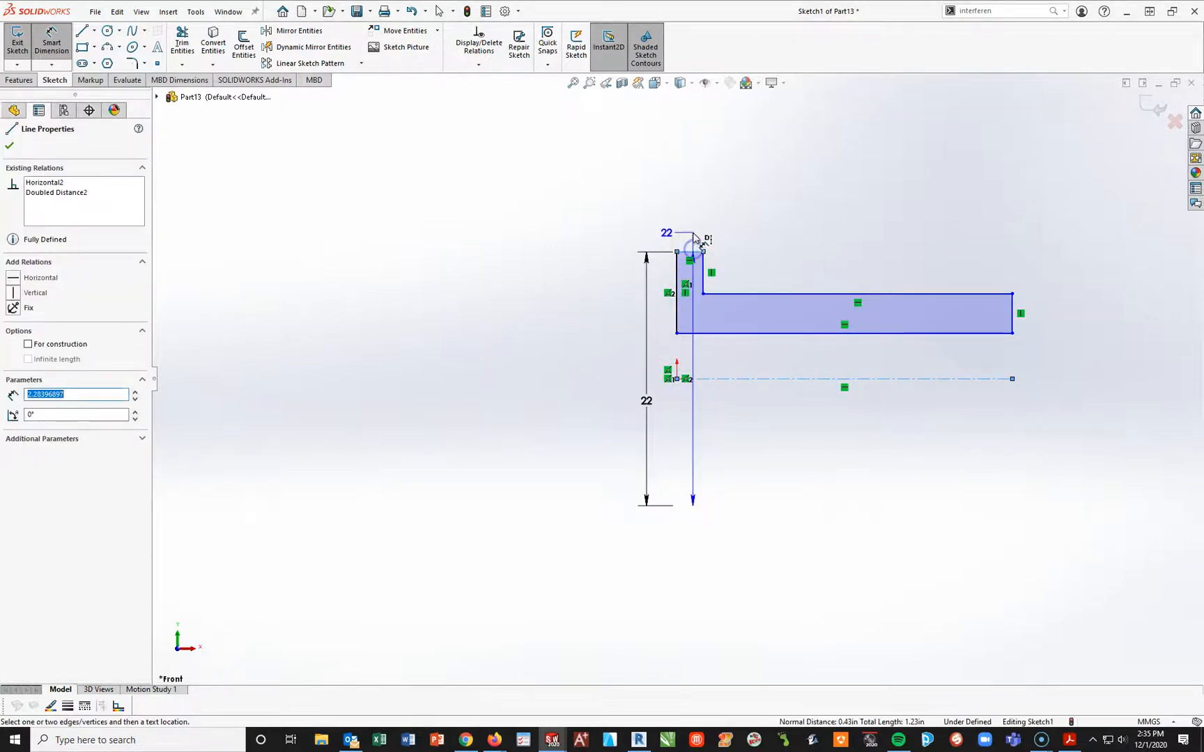
pyautogui.press('Escape')
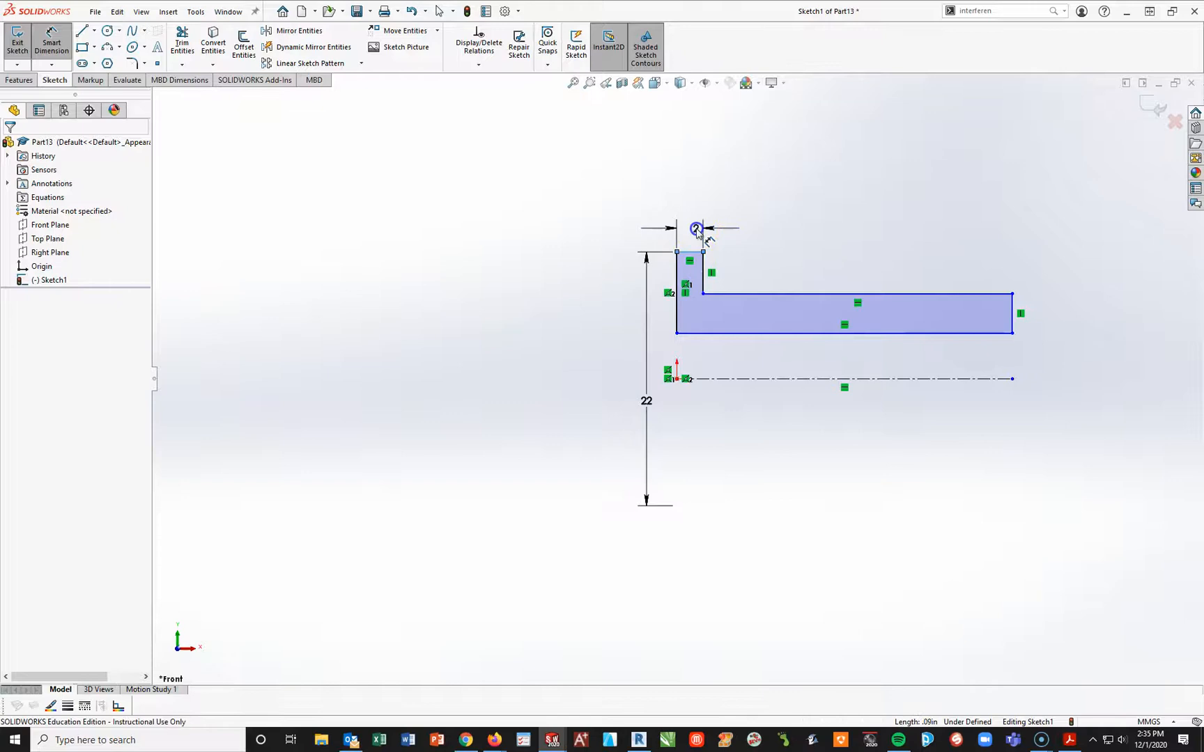
# Dimension the flange thickness to 3 mm.
pyautogui.click(696, 231)
pyautogui.write('3')
pyautogui.press('Return')
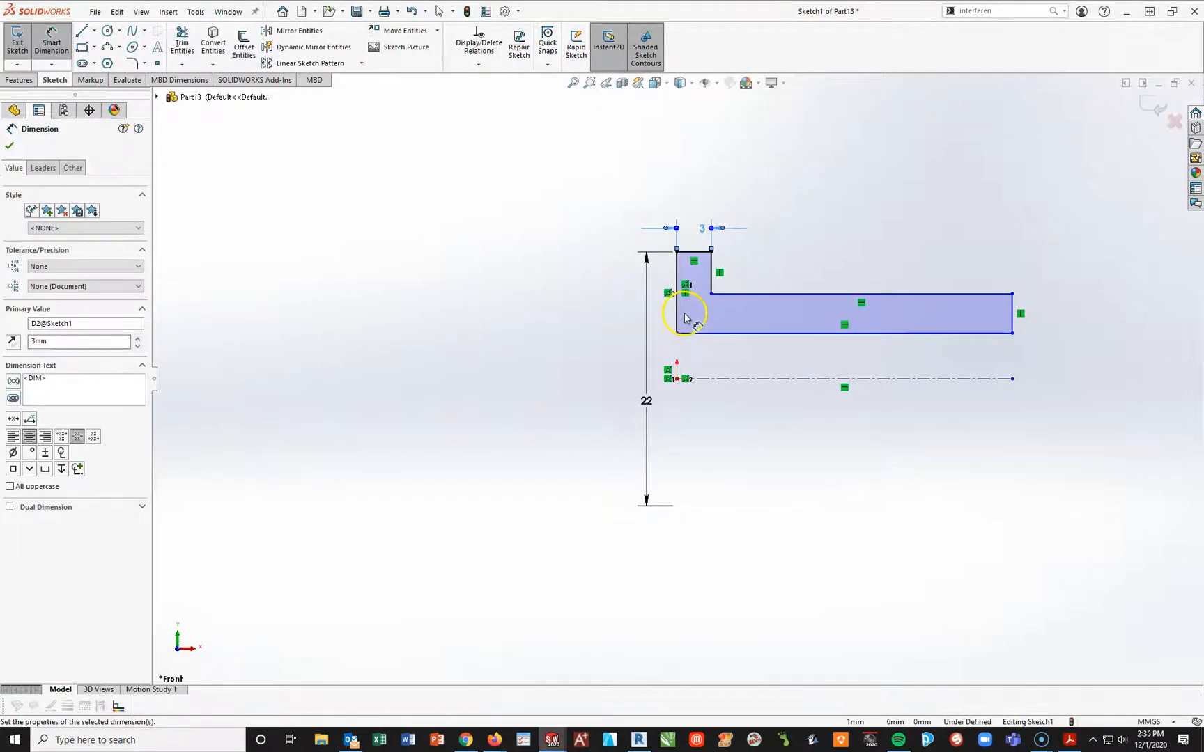
# Dimension the overall length of the spindle profile to 50 mm.
pyautogui.click(833, 332)
pyautogui.click(813, 202)
pyautogui.write('50')
pyautogui.press('Return')
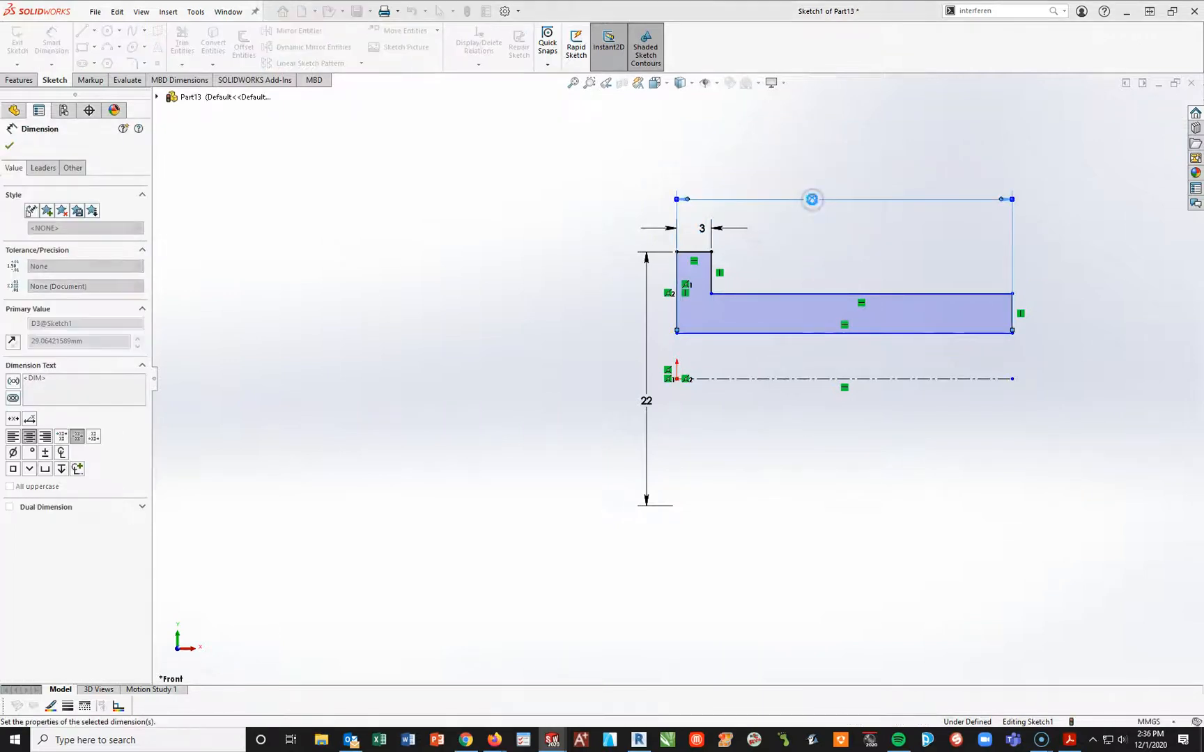
# Dimension the spindle shaft's outer diameter across the construction line to 15 mm.
pyautogui.scroll(3, 1037, 388)
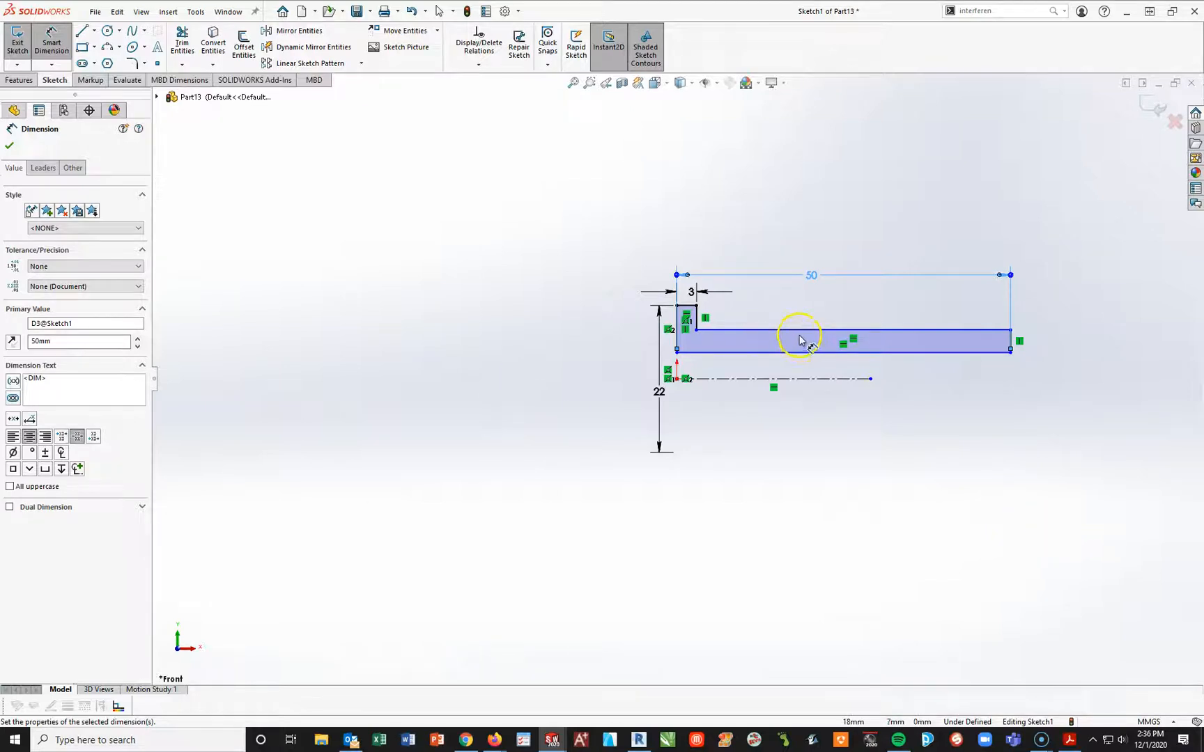
pyautogui.click(820, 379)
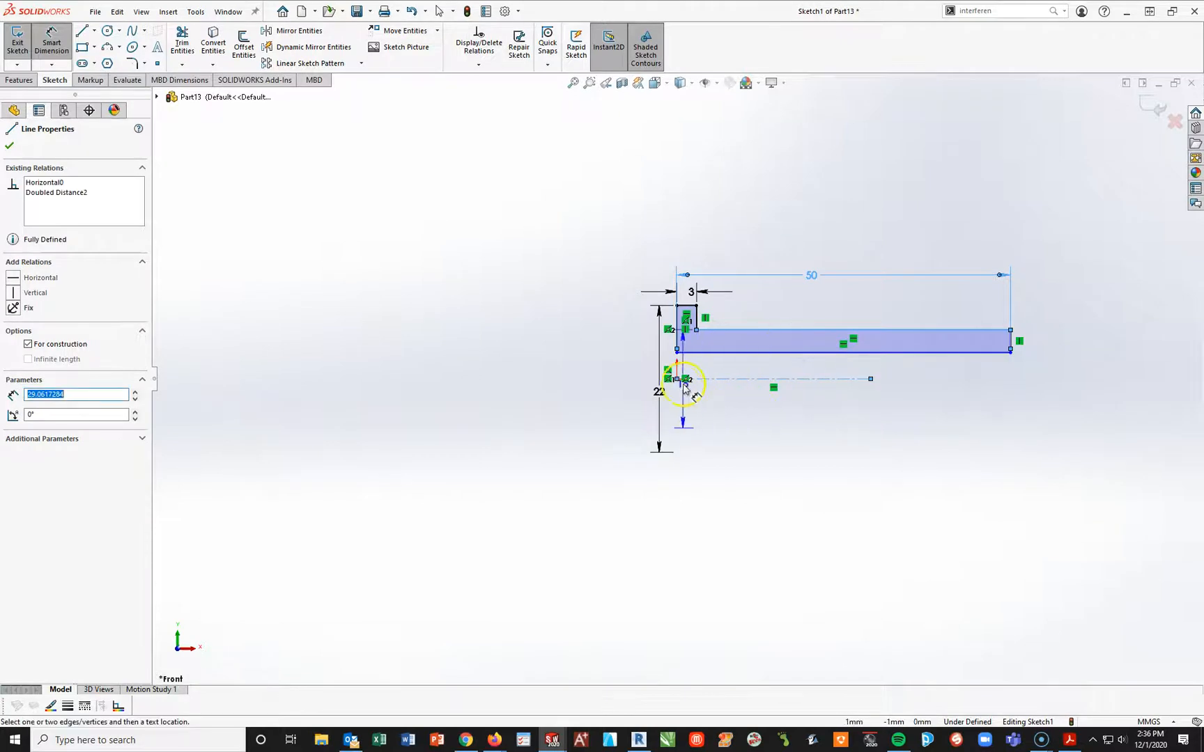
pyautogui.click(696, 407)
pyautogui.write('1')
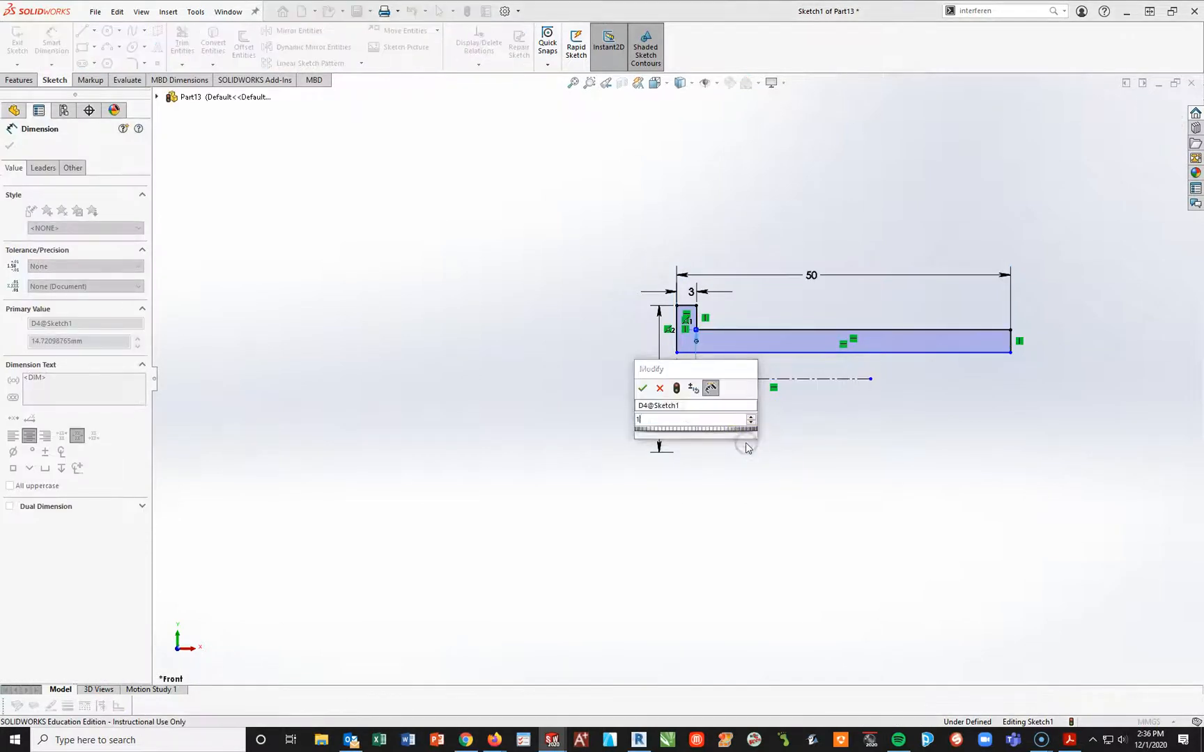
pyautogui.write('5')
pyautogui.press('Return')
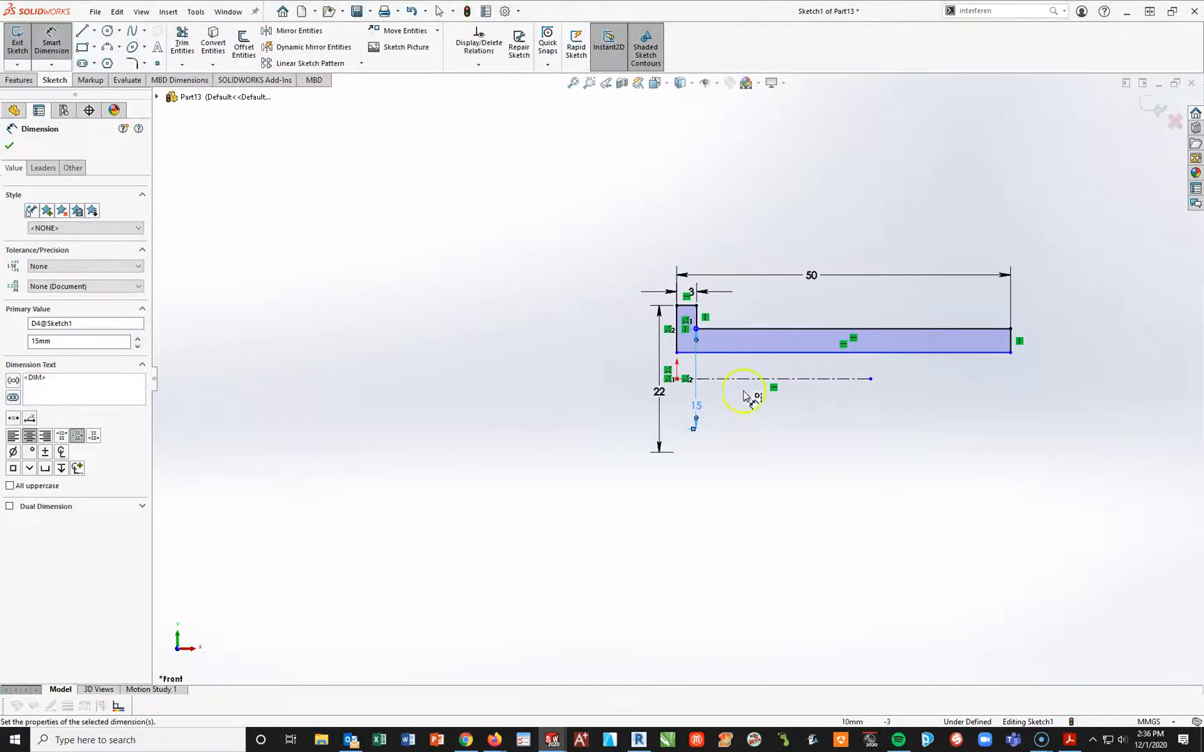
# Dimension the spindle's bore diameter across the construction line to 8 mm.
pyautogui.click(750, 379)
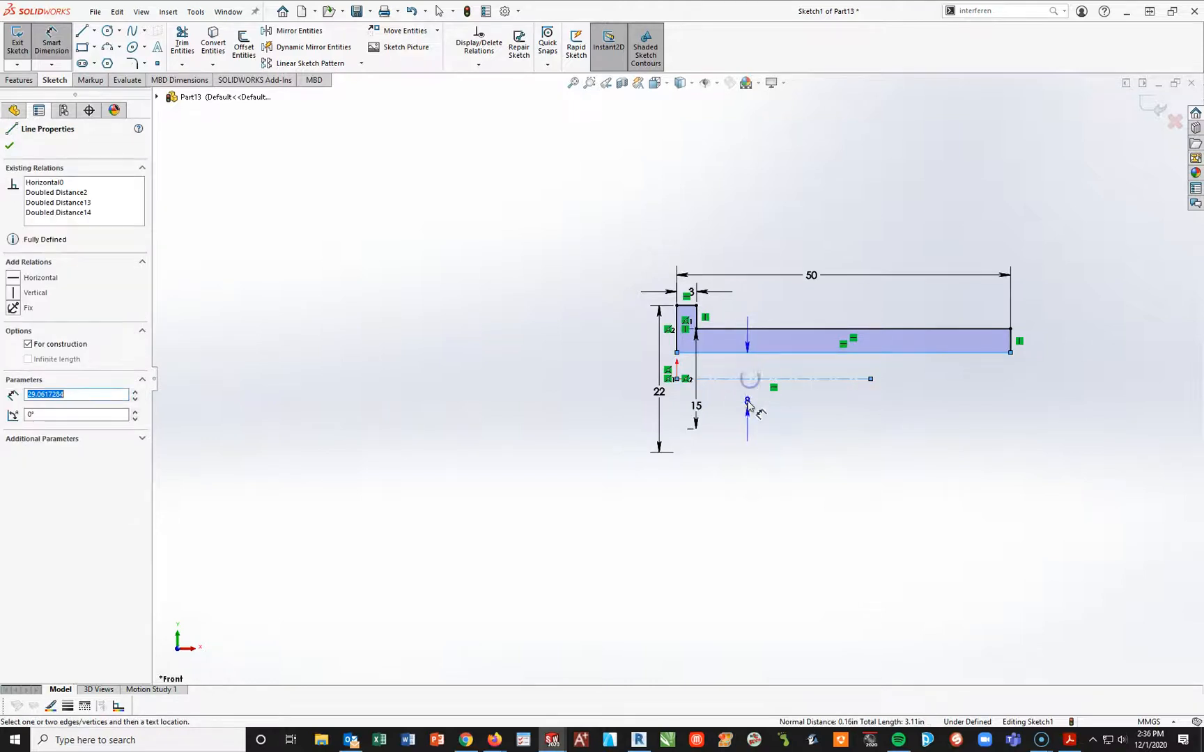
pyautogui.click(748, 402)
pyautogui.click(747, 395)
pyautogui.write('8')
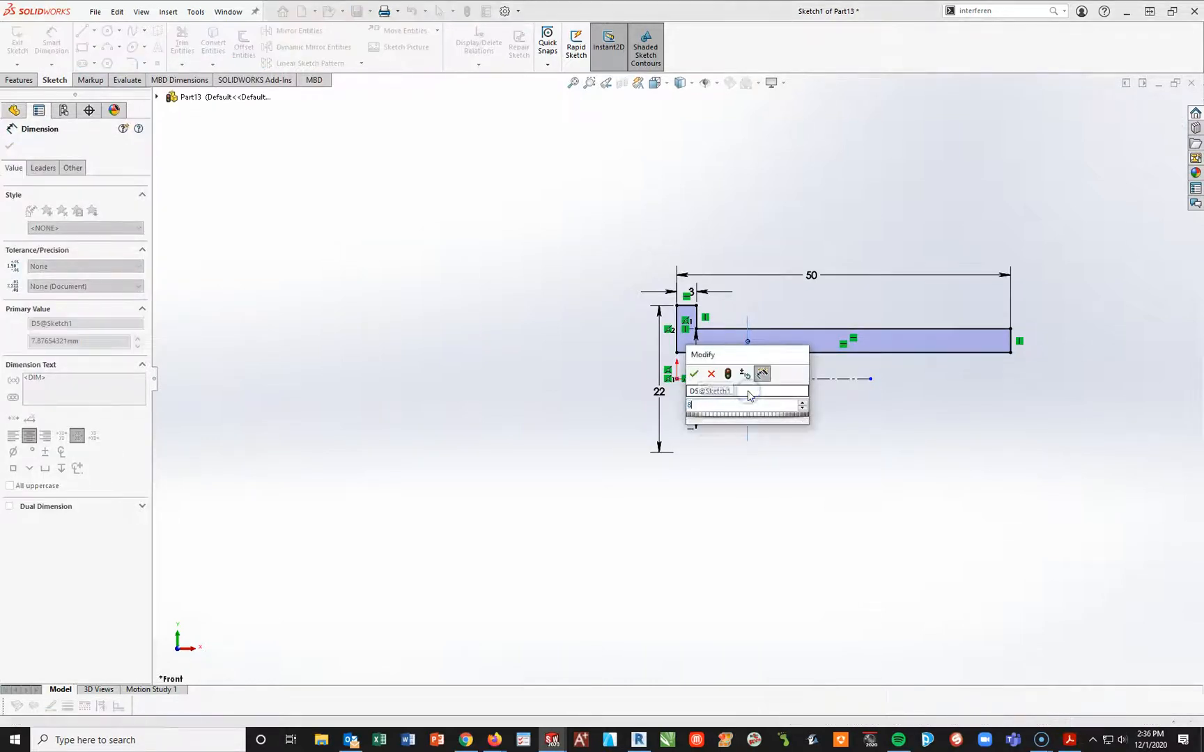
pyautogui.press('Return')
pyautogui.click(871, 512)
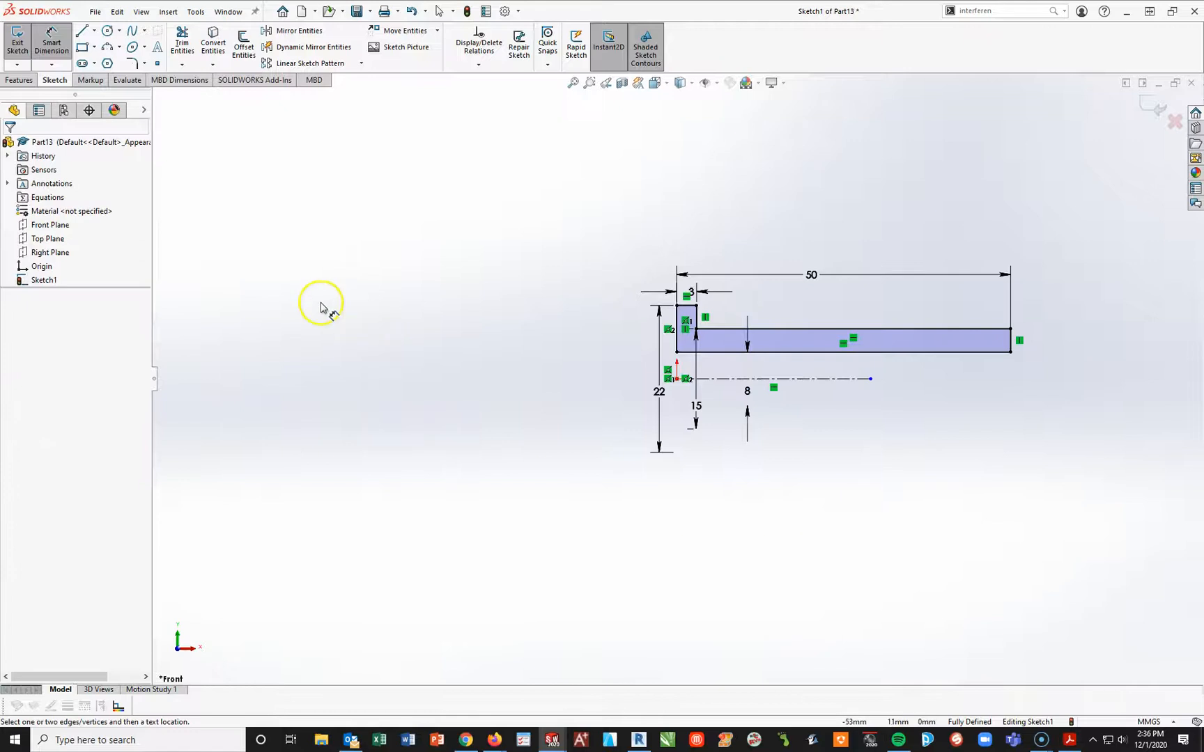
# Add an angle-distance sketch chamfer of 2 mm at 45 degrees to the upper corner of the profile's far end.
pyautogui.click(145, 62)
pyautogui.click(155, 94)
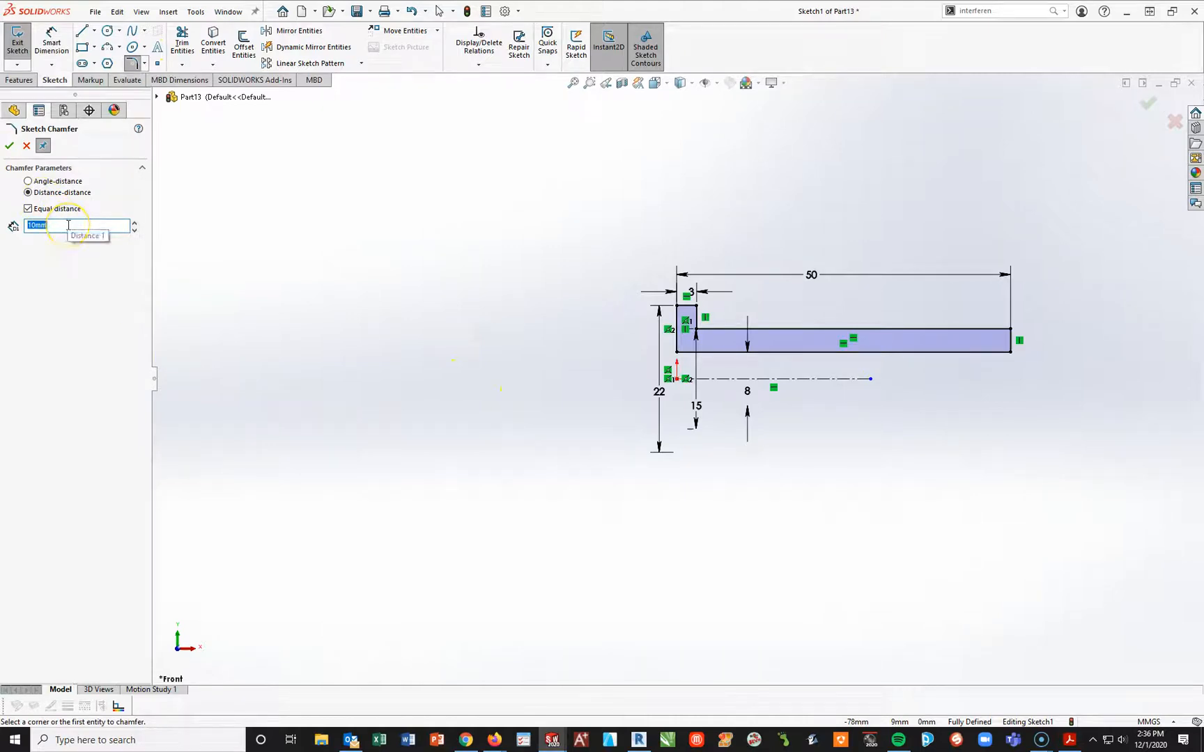
pyautogui.click(38, 227)
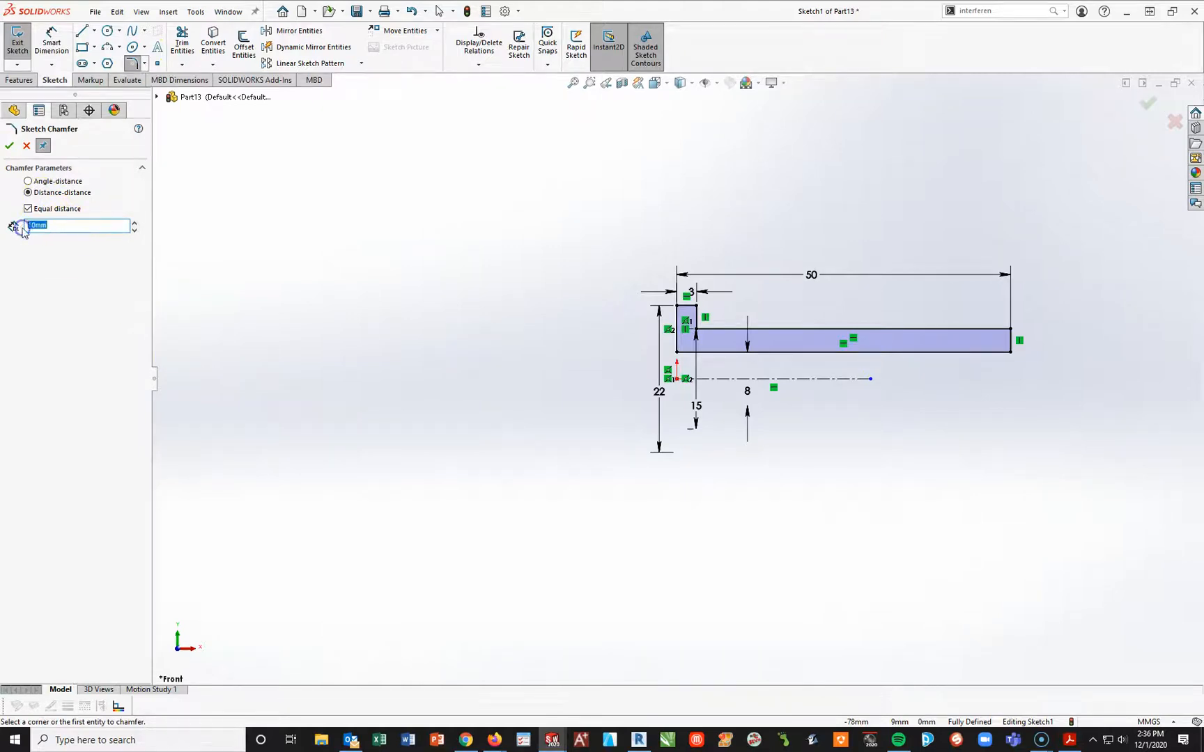
pyautogui.click(27, 182)
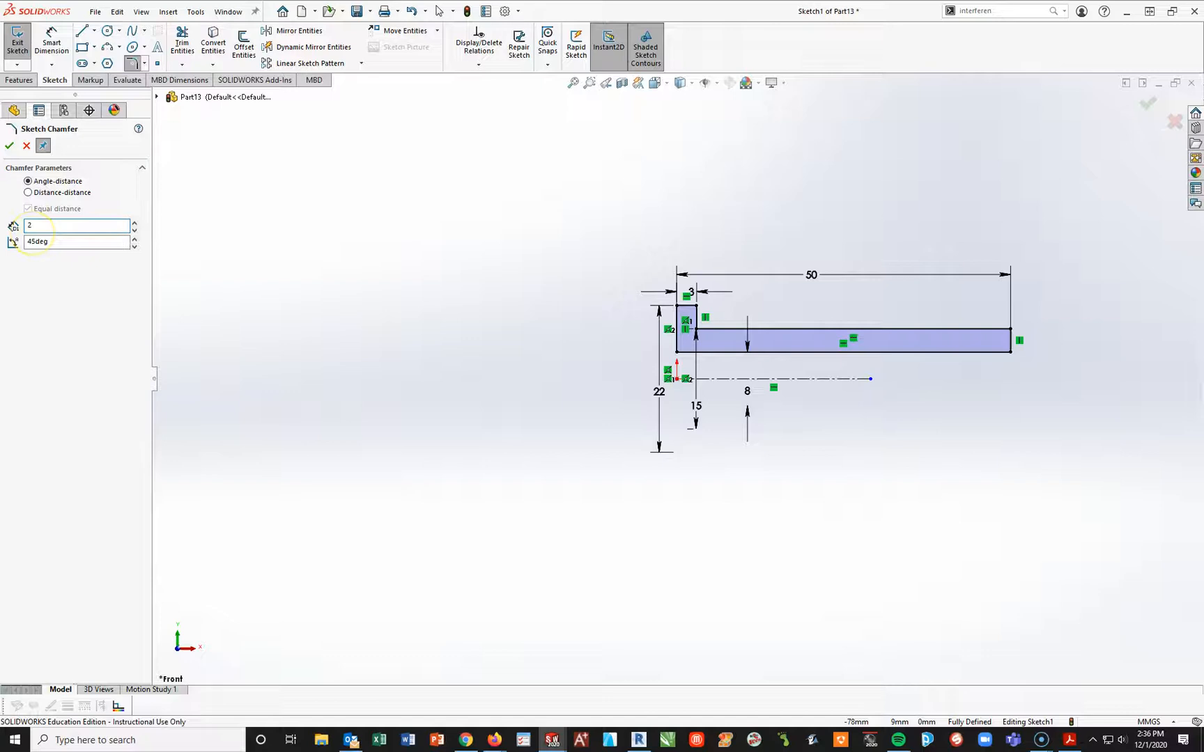
pyautogui.click(1010, 328)
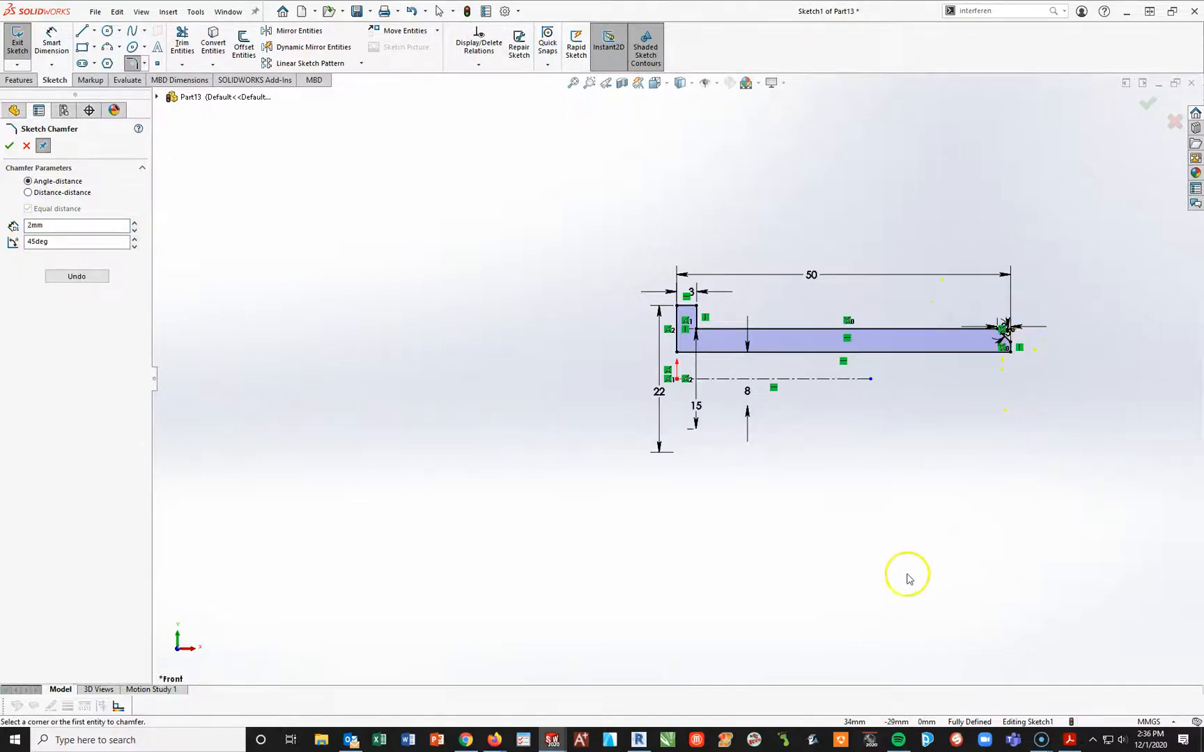
# Revolve the spindle profile 360 degrees about the construction line.
pyautogui.click(20, 80)
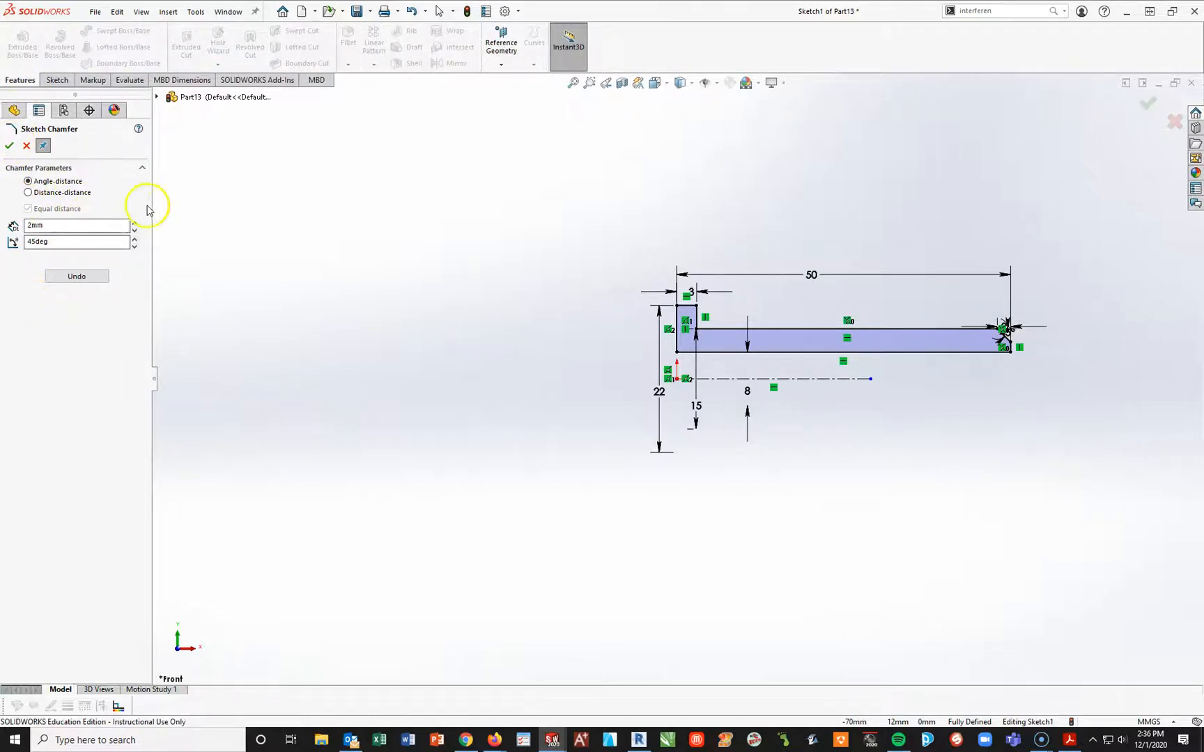
pyautogui.click(10, 146)
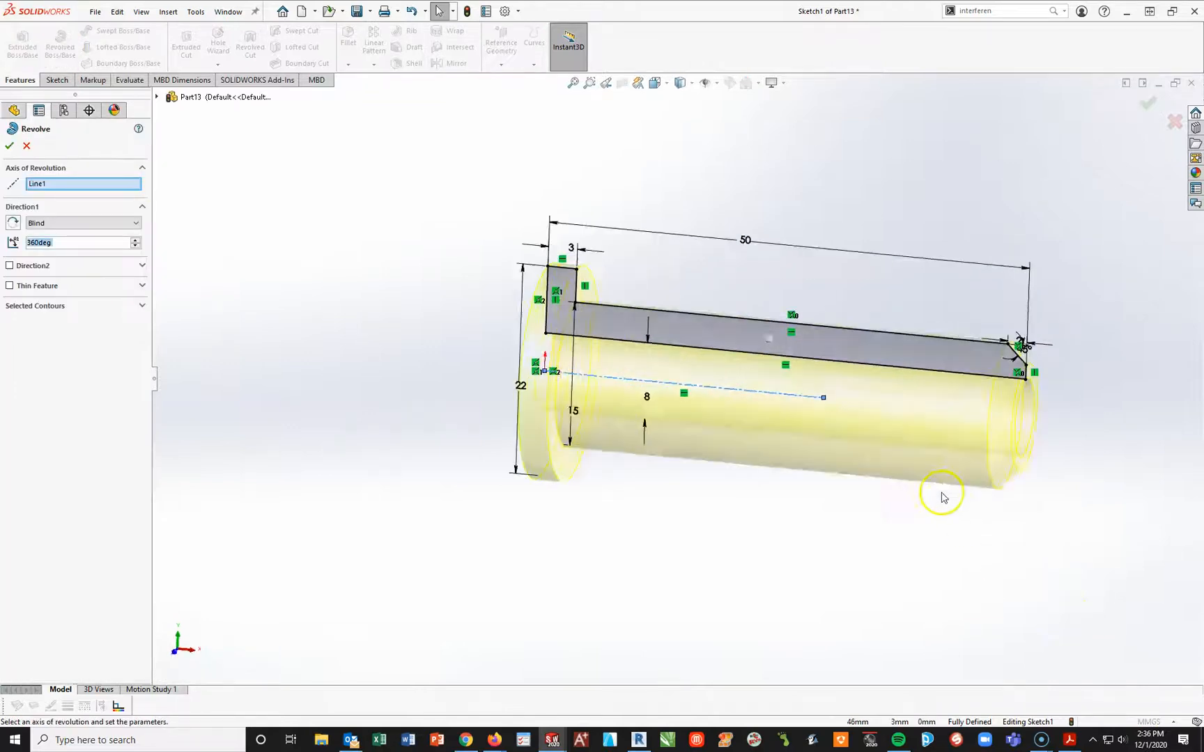
pyautogui.click(10, 146)
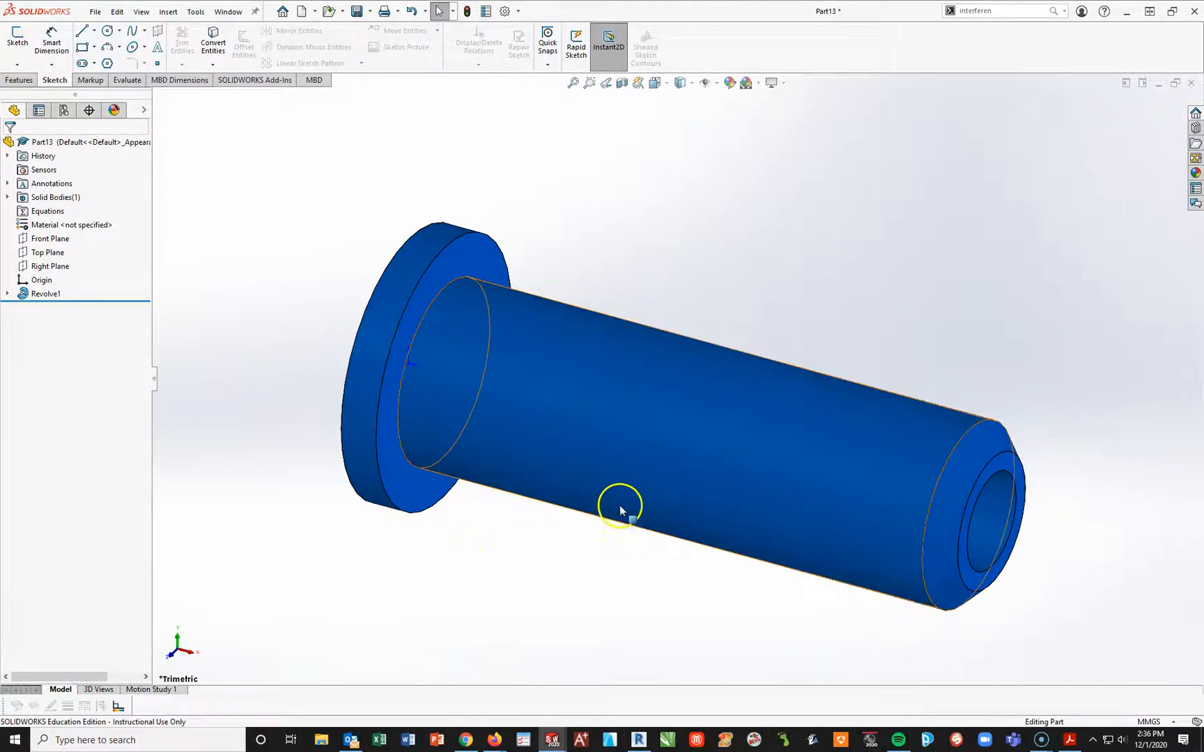
# Assign Plain Carbon Steel as the spindle part's material.
pyautogui.click(98, 223)
pyautogui.rightClick(98, 224)
pyautogui.press('Escape')
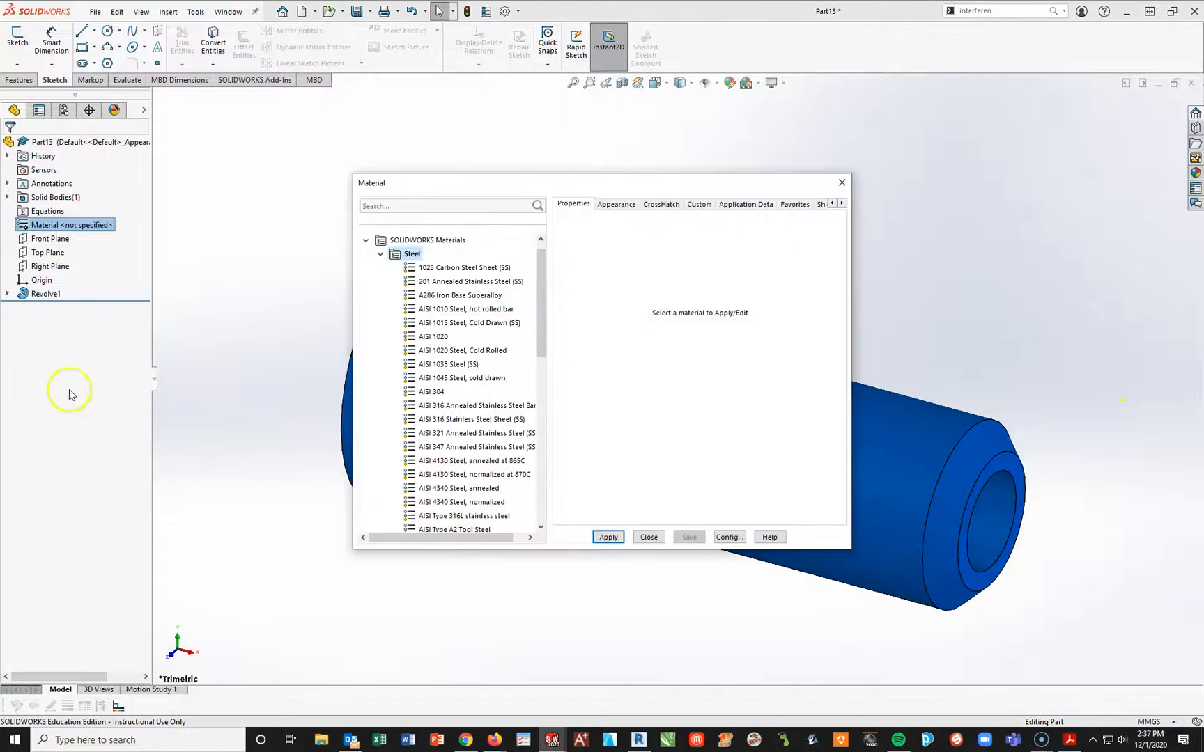
pyautogui.moveTo(539, 317); pyautogui.dragTo(540, 392)
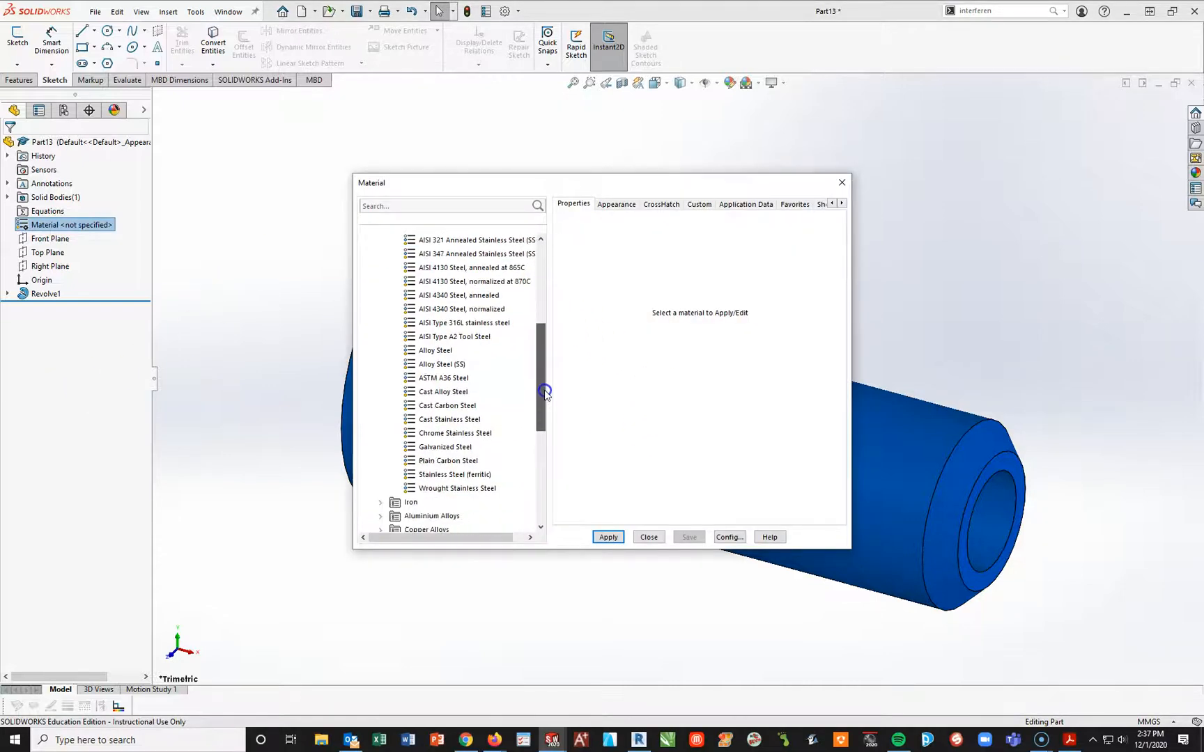
pyautogui.click(448, 447)
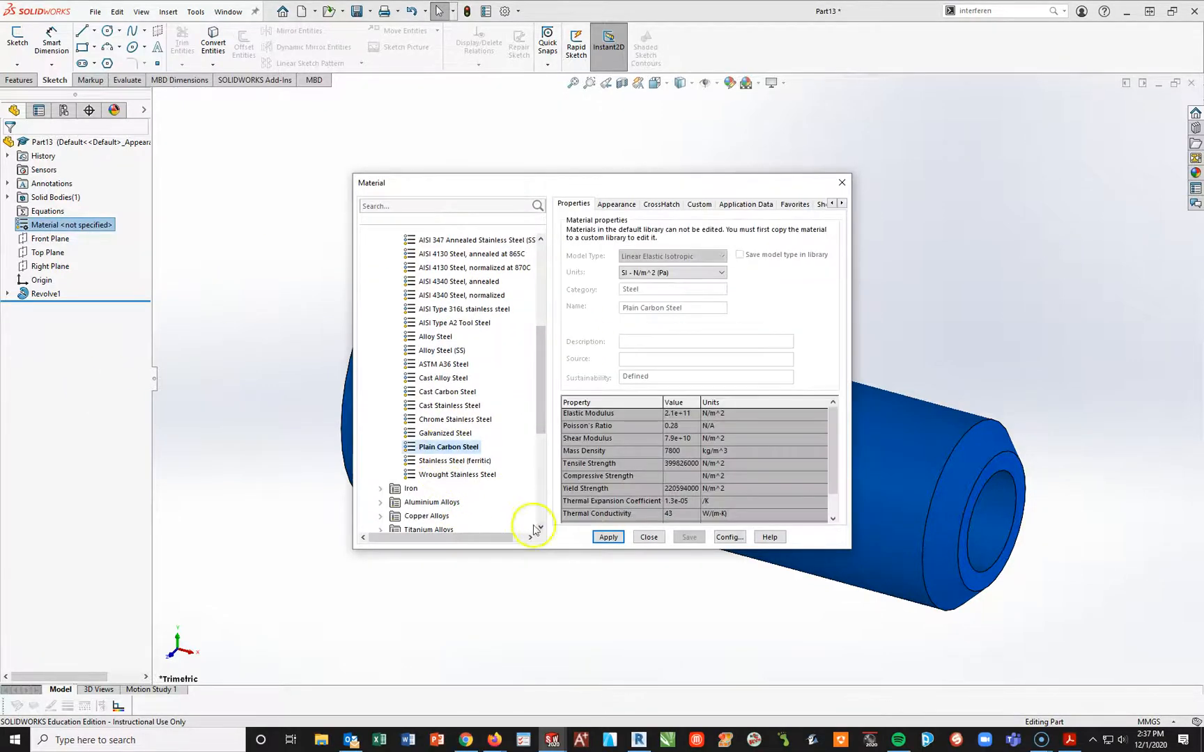
pyautogui.click(606, 537)
pyautogui.click(648, 538)
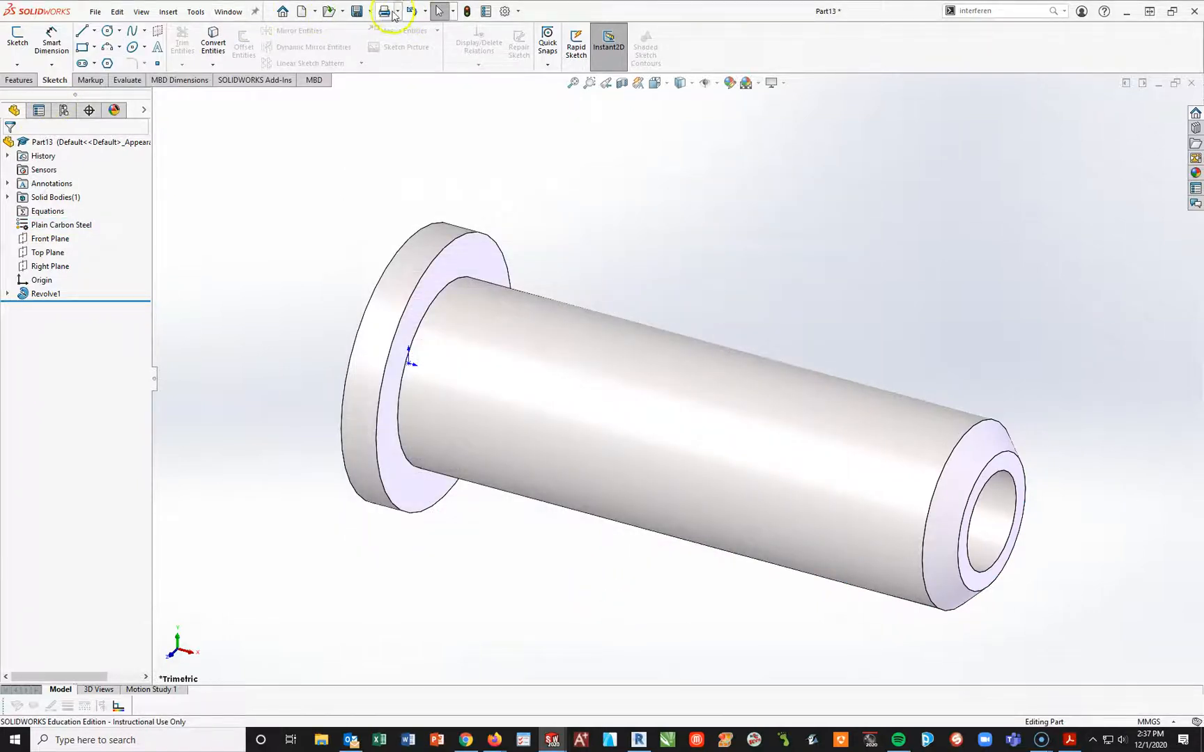
# Save the part as Spindle 2 in the CSWP Part 3 Example 2 folder.
pyautogui.click(371, 12)
pyautogui.click(376, 45)
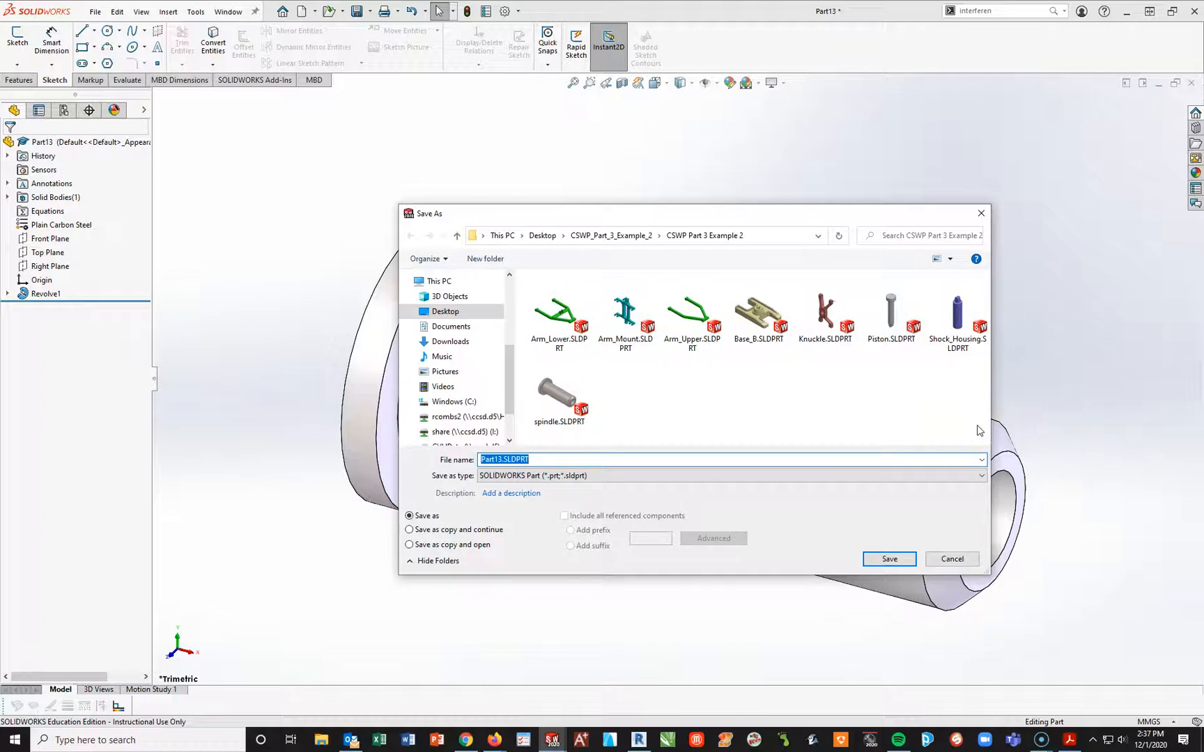
pyautogui.write('Spi')
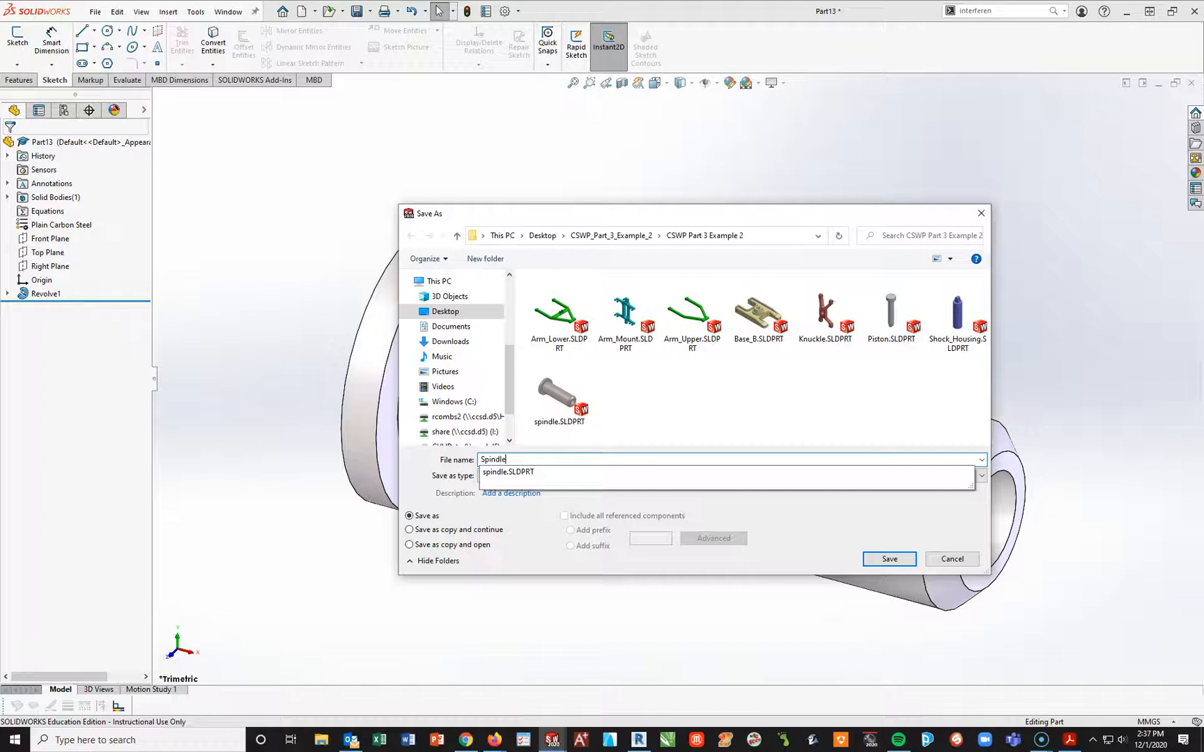
pyautogui.write('ndle')
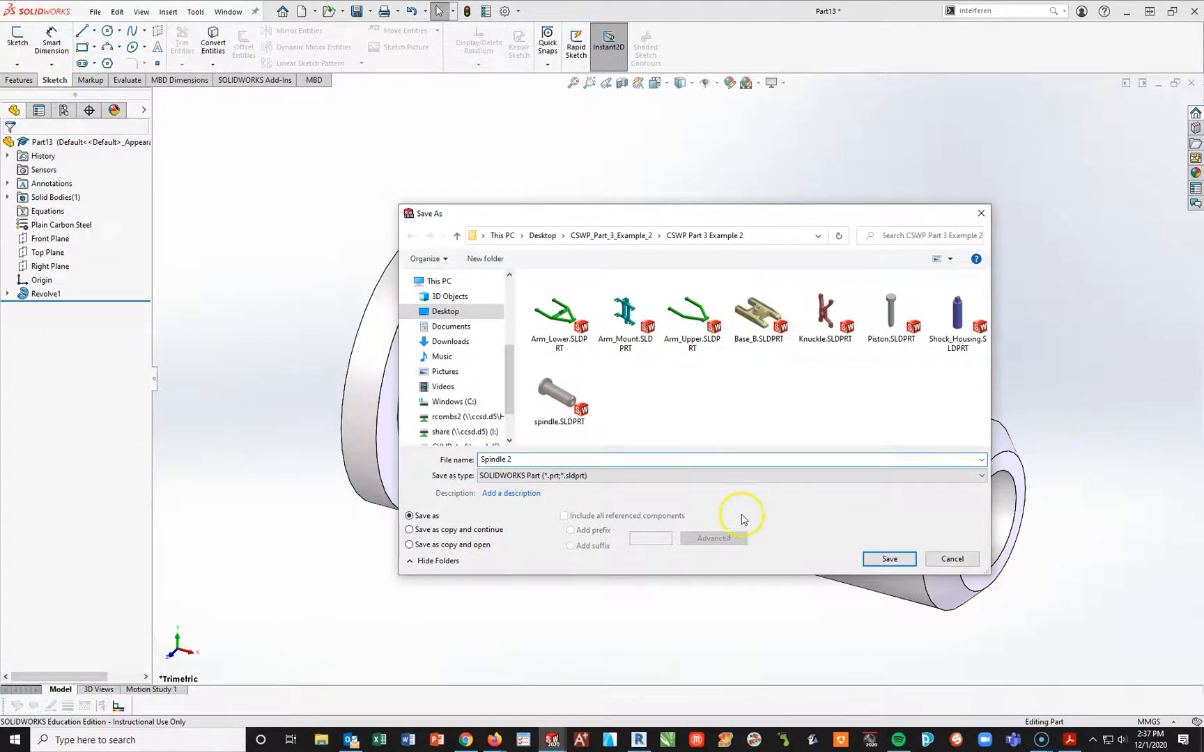
pyautogui.click(887, 560)
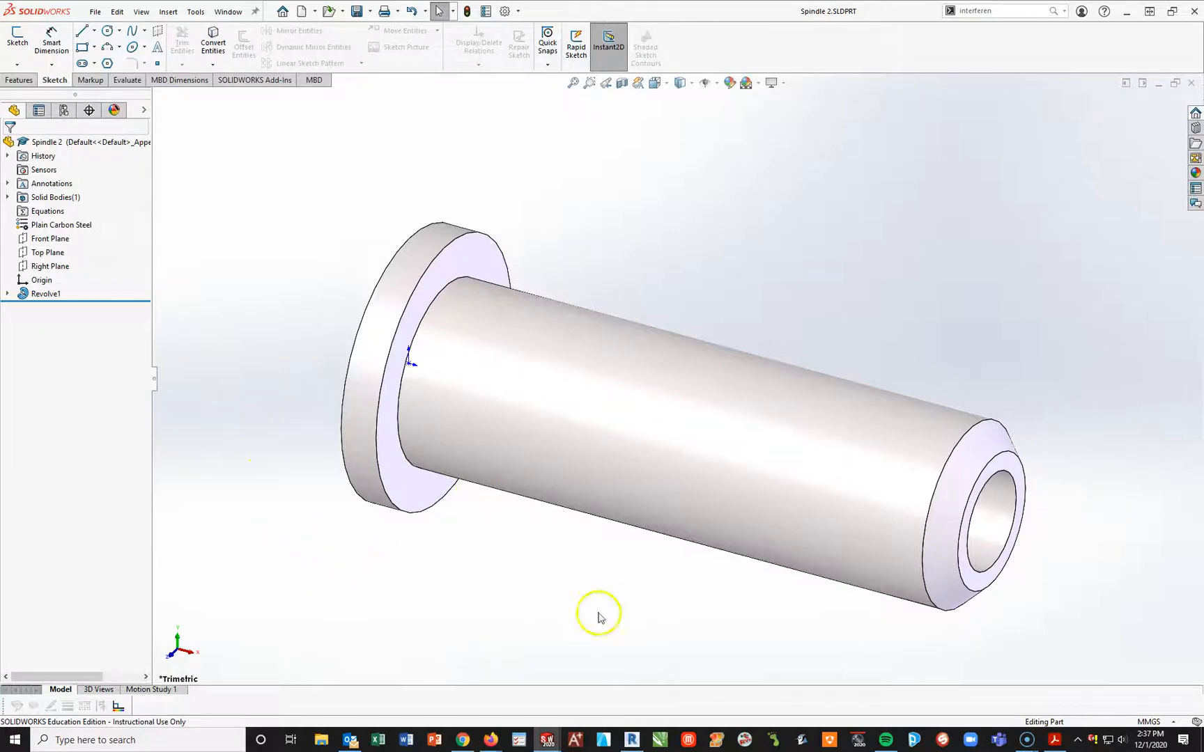
# Switch to the Shock SubAssembly document, suppress the distance mate between the housing and piston, then rebuild and save.
pyautogui.click(242, 478)
pyautogui.hotkey('ctrl', 'Tab')
pyautogui.hotkey('ctrl', 'Tab')
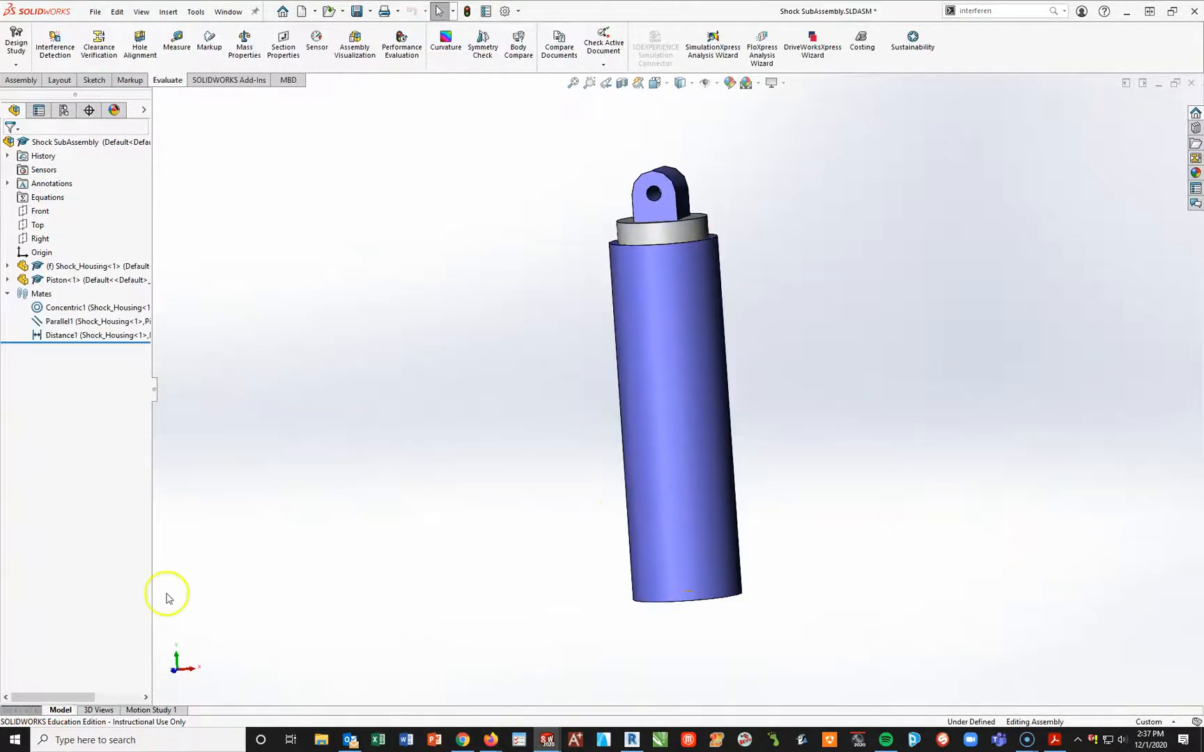
pyautogui.rightClick(70, 335)
pyautogui.click(99, 299)
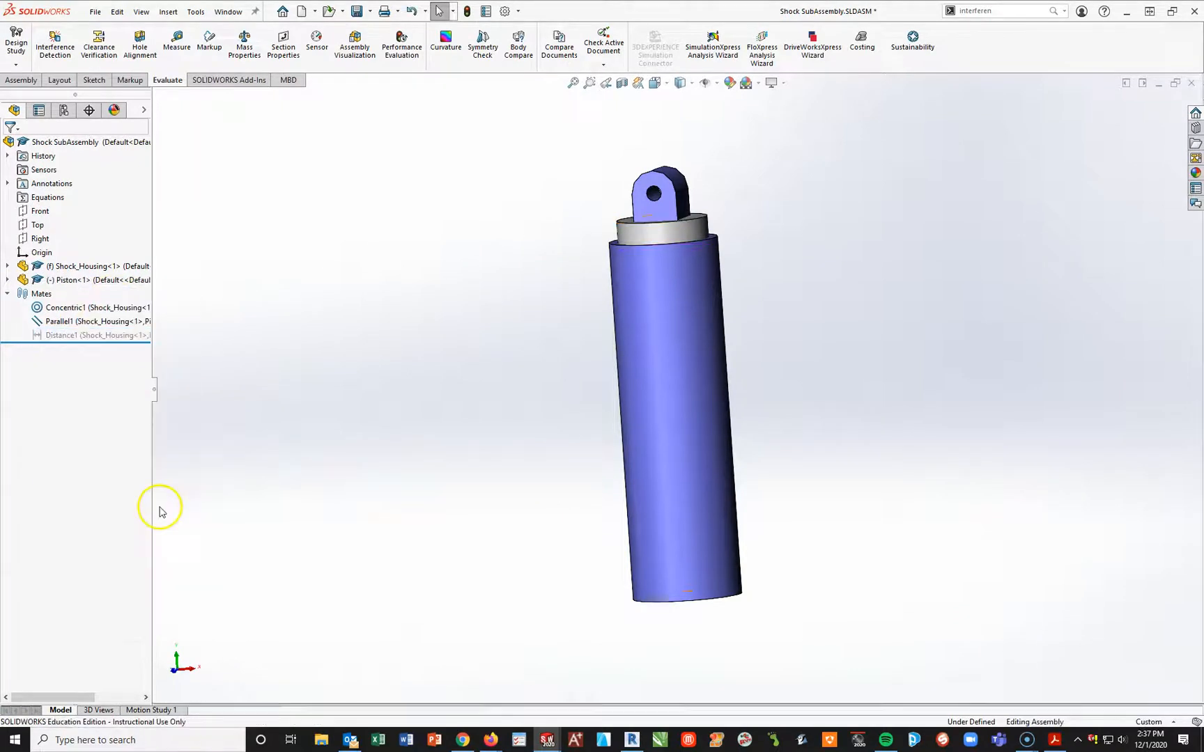
pyautogui.click(468, 12)
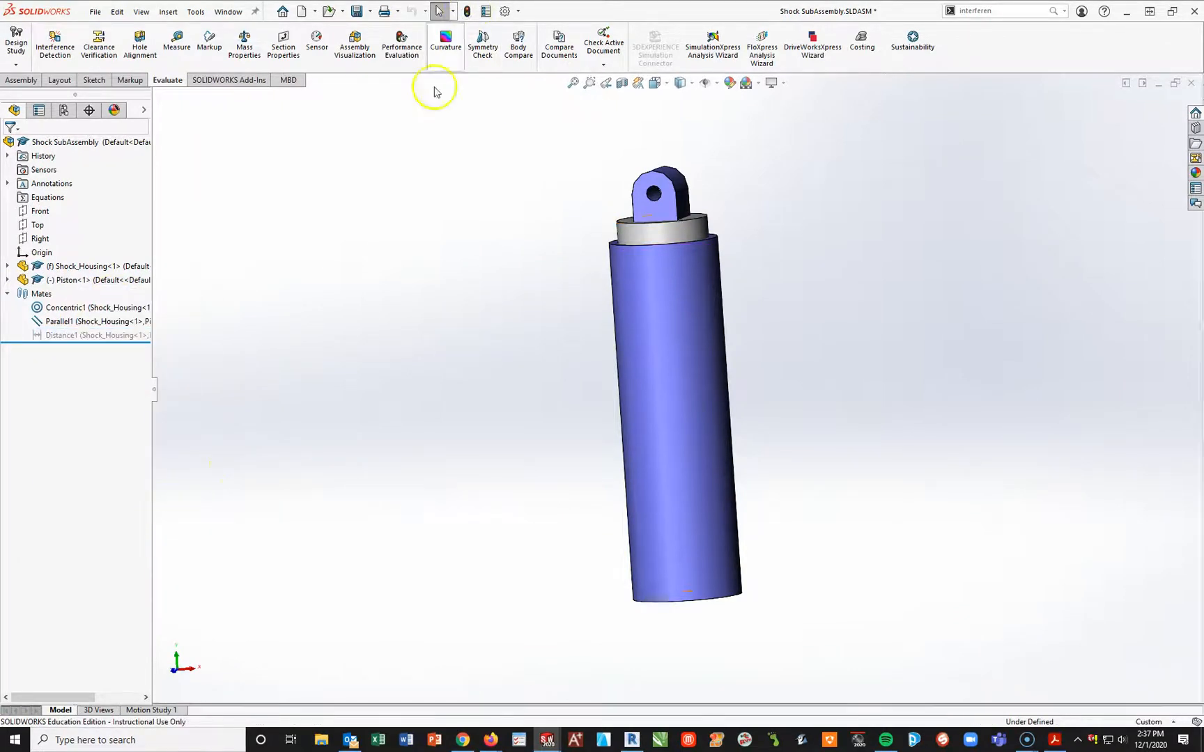
pyautogui.click(357, 12)
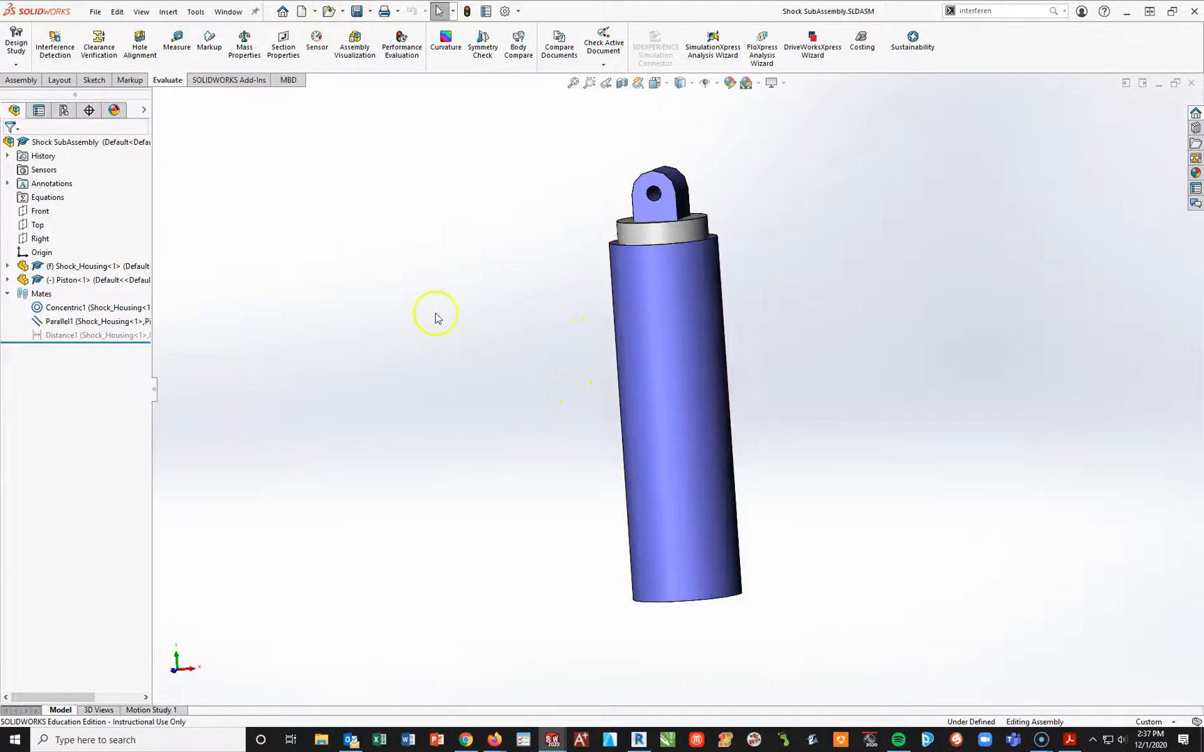
# Slide the piston down until its end extends out of the shock housing, and save the subassembly without rebuilding.
pyautogui.moveTo(677, 195); pyautogui.dragTo(668, 379)
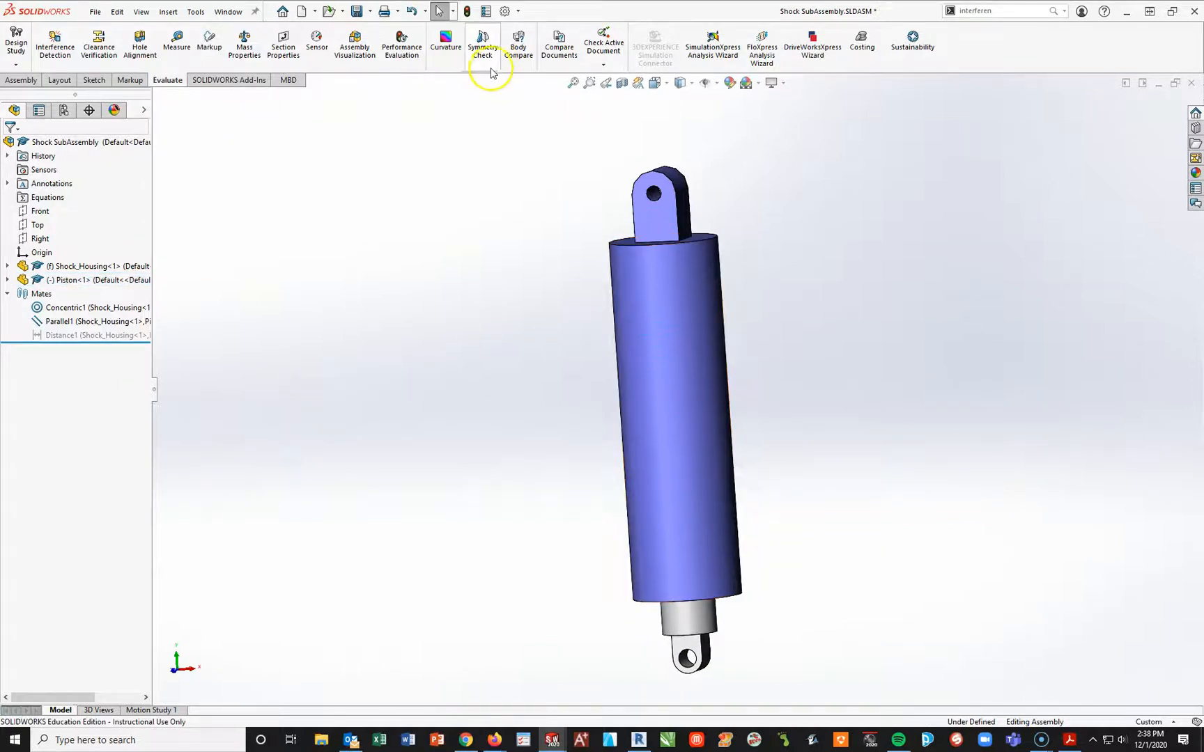
pyautogui.click(352, 10)
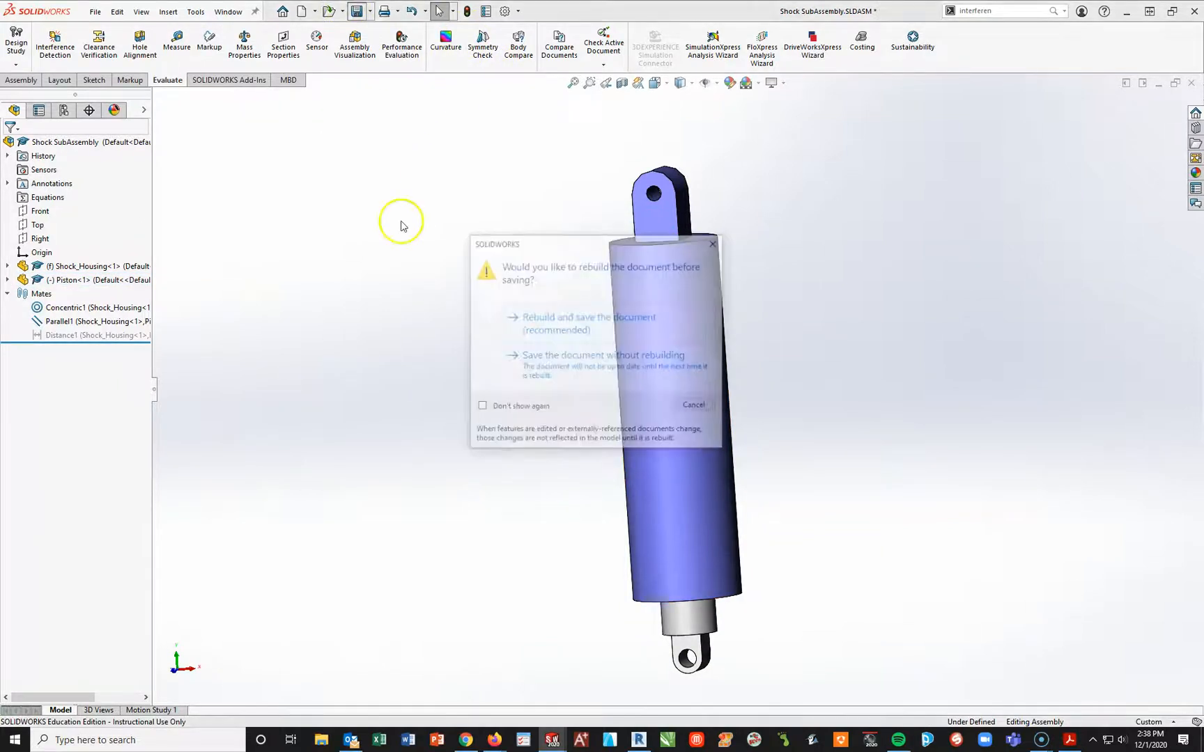
pyautogui.click(567, 350)
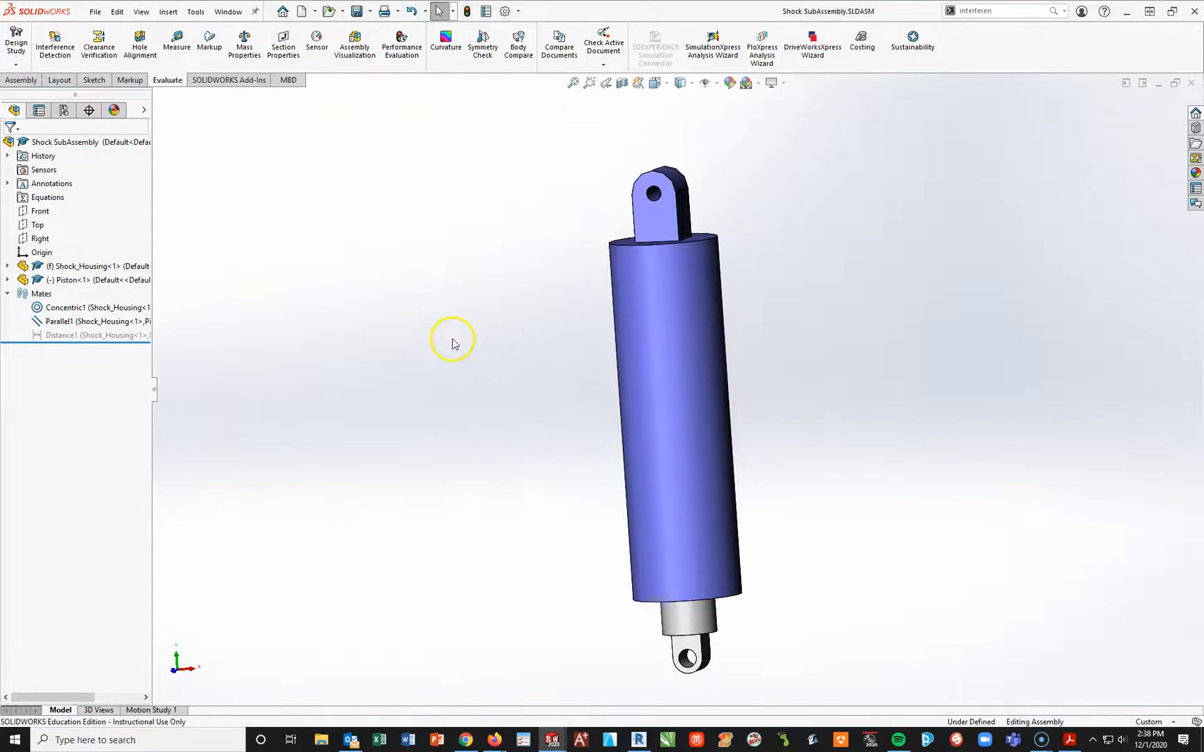
# Return to the Assem7 assembly, update it with the changed subassembly, and swing the knuckle and arms downward.
pyautogui.hotkey('ctrl', 'Tab')
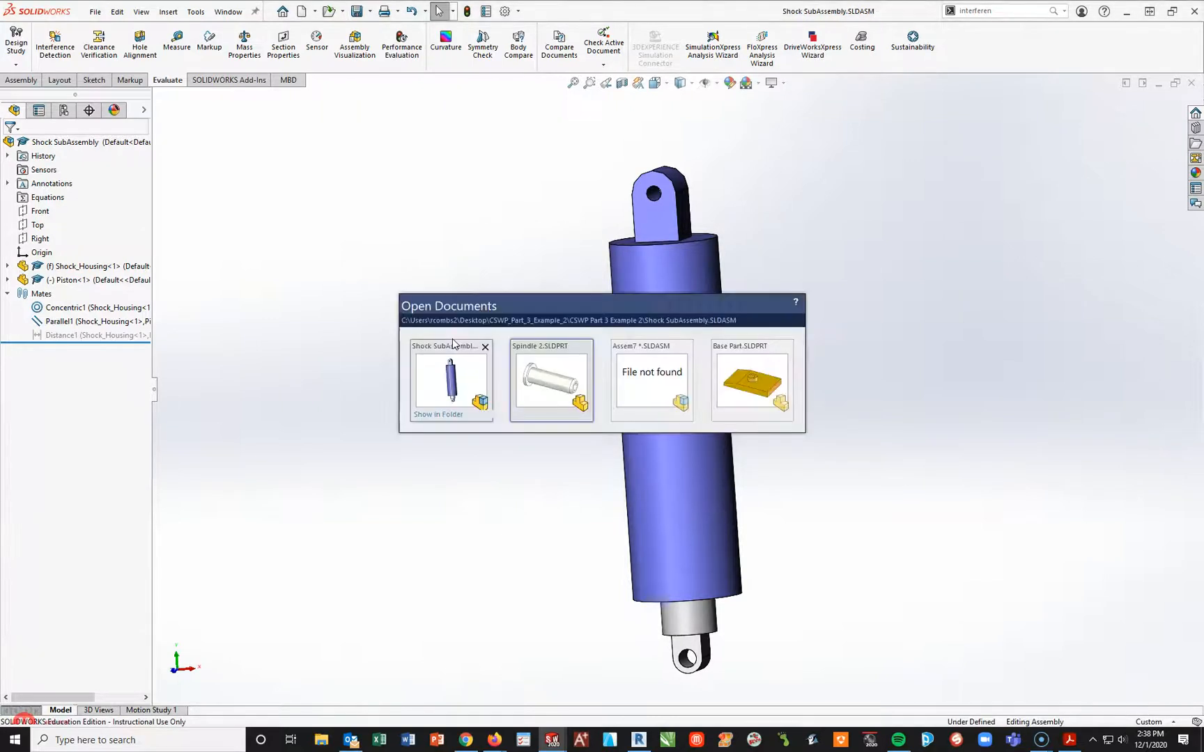
pyautogui.click(666, 378)
pyautogui.click(99, 71)
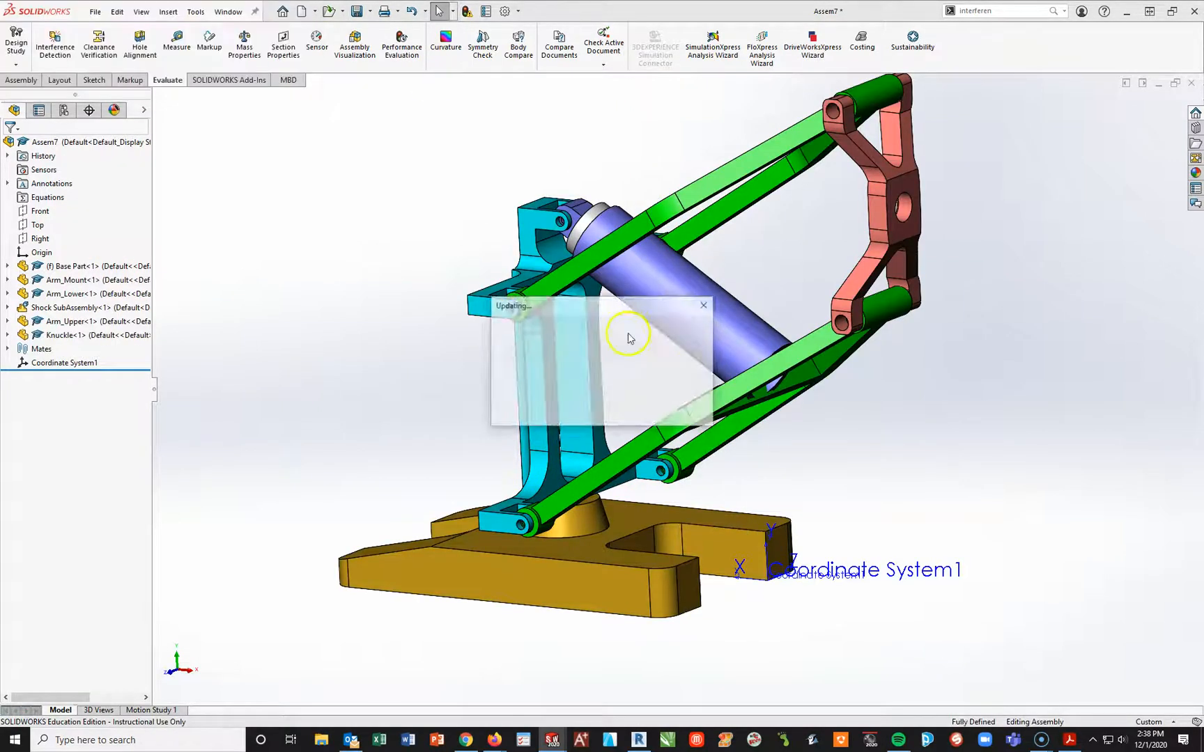
pyautogui.moveTo(868, 202); pyautogui.dragTo(1051, 507)
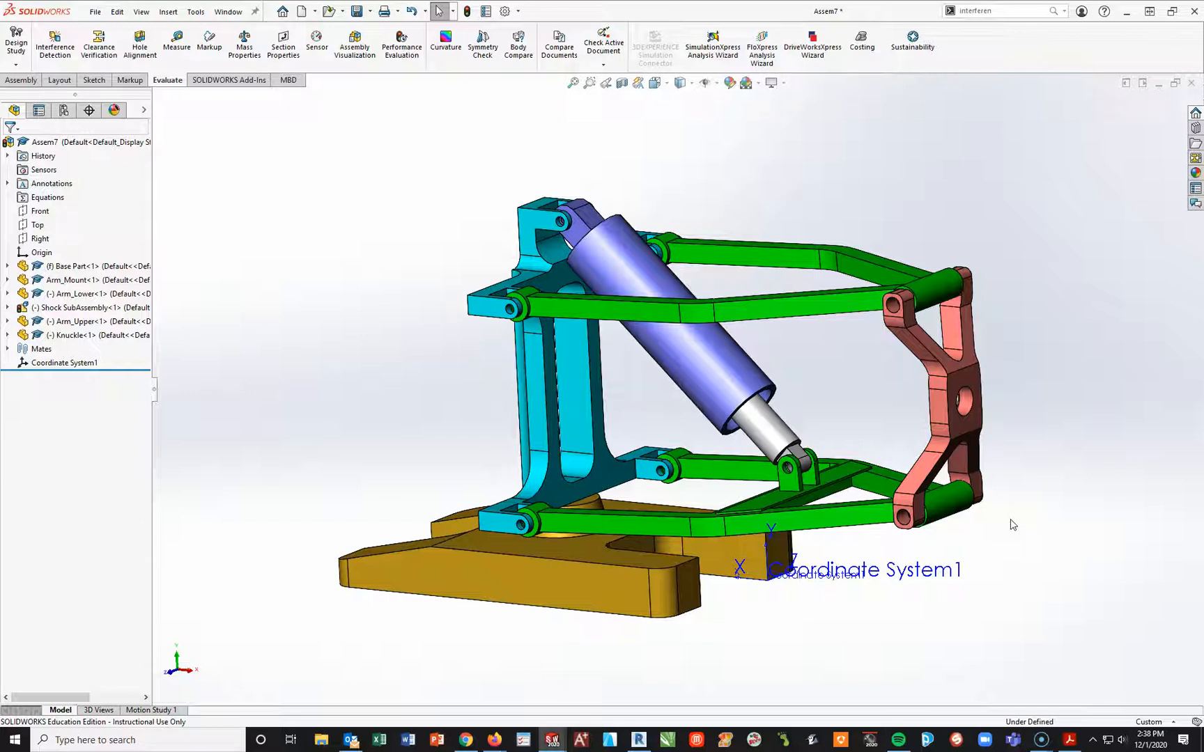
# Add a flipped 10-degree angle mate between the lower arm's face and the base part's top face.
pyautogui.moveTo(607, 527); pyautogui.dragTo(587, 443, button='middle')
pyautogui.click(31, 80)
pyautogui.click(105, 40)
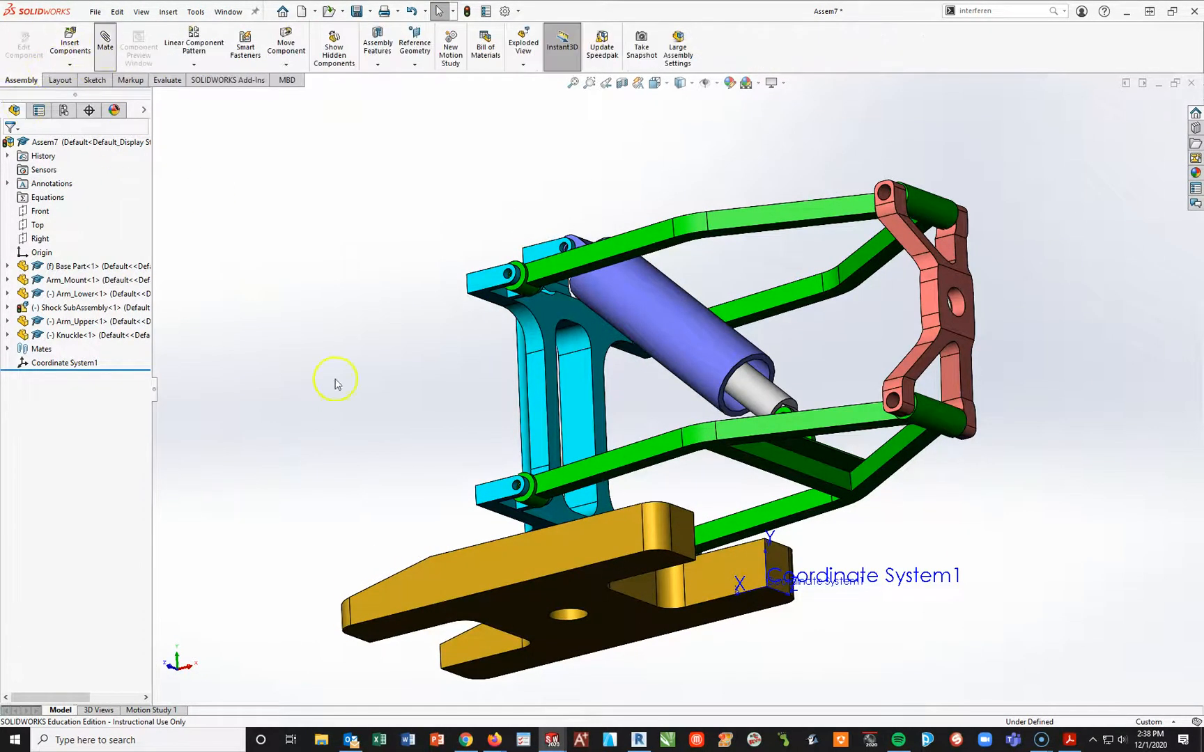
pyautogui.click(637, 465)
pyautogui.moveTo(634, 498); pyautogui.dragTo(648, 587, button='middle')
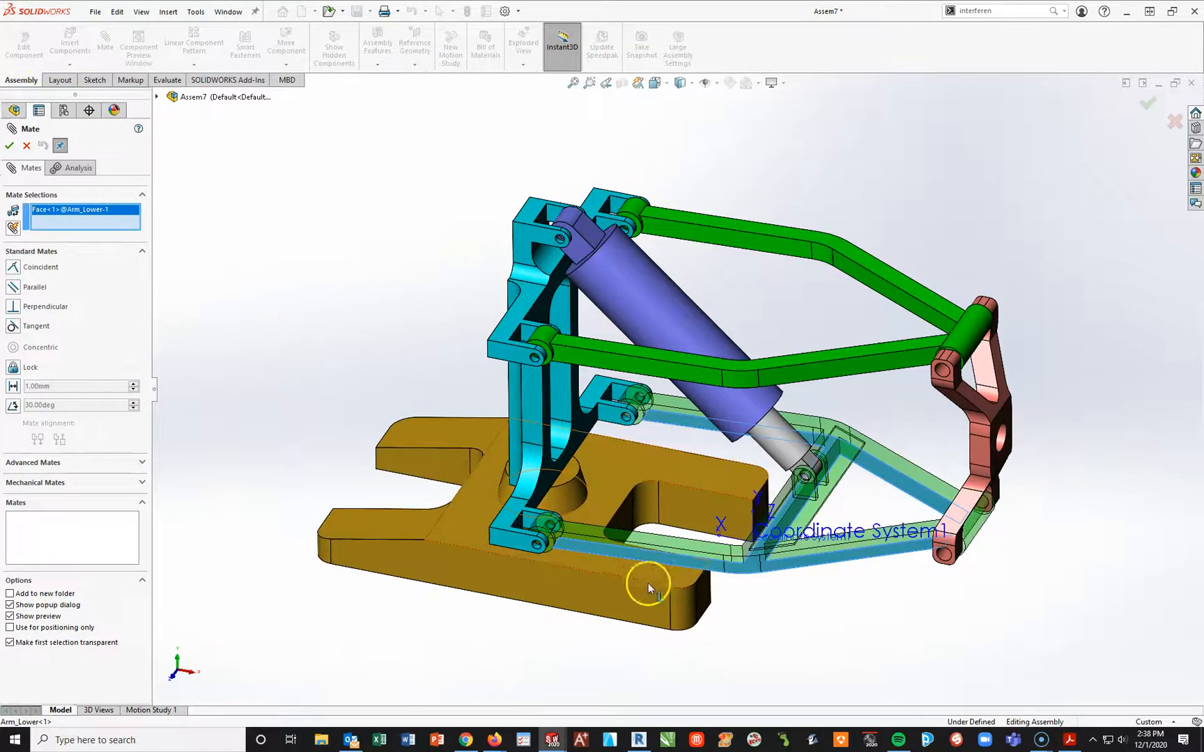
pyautogui.click(677, 627)
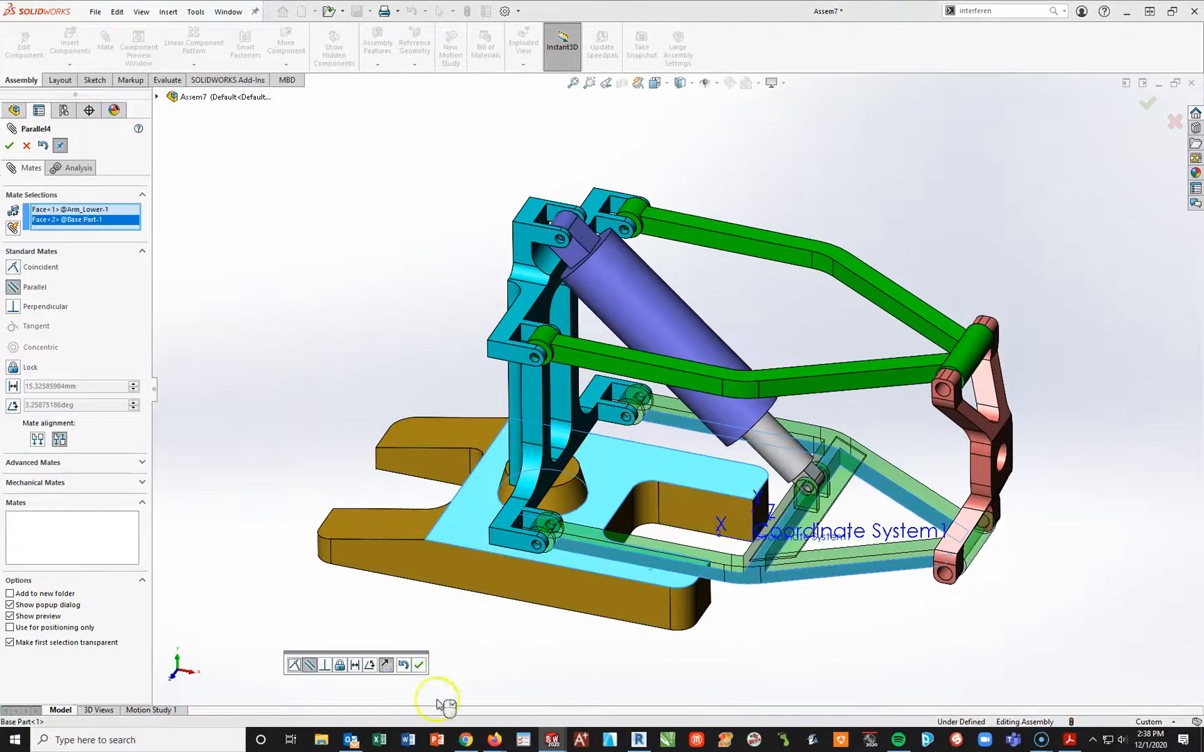
pyautogui.click(15, 406)
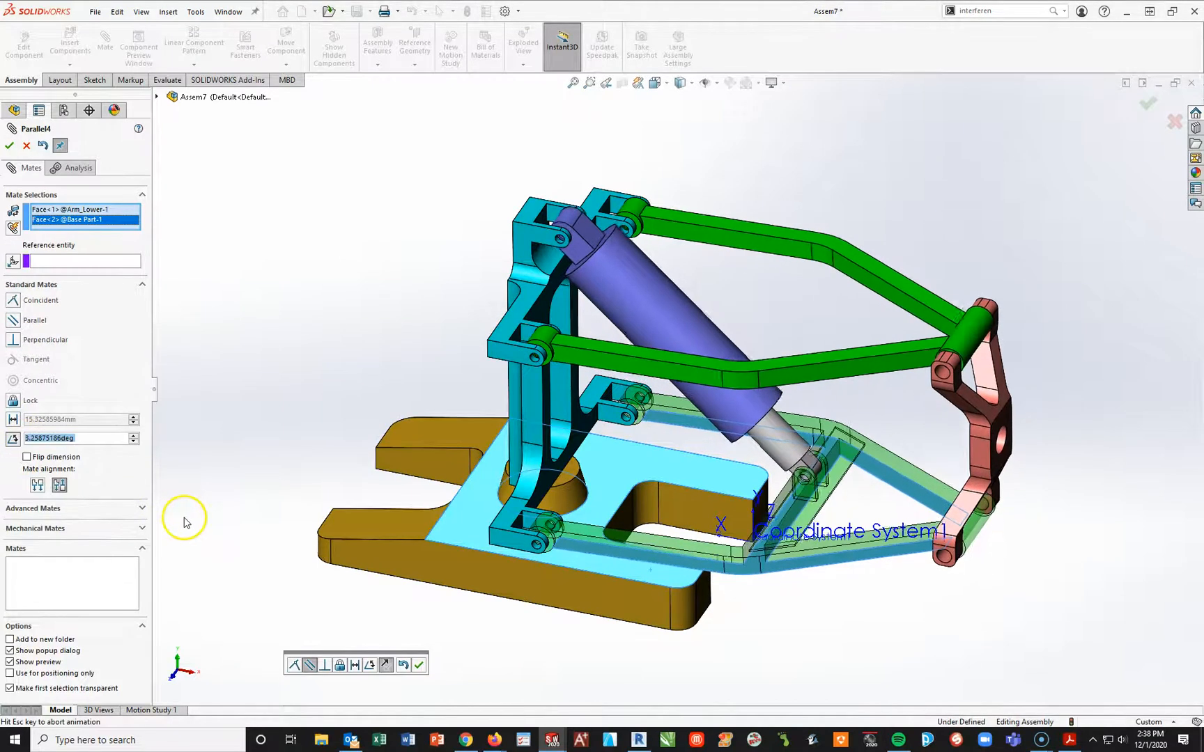
pyautogui.write('10.00deg')
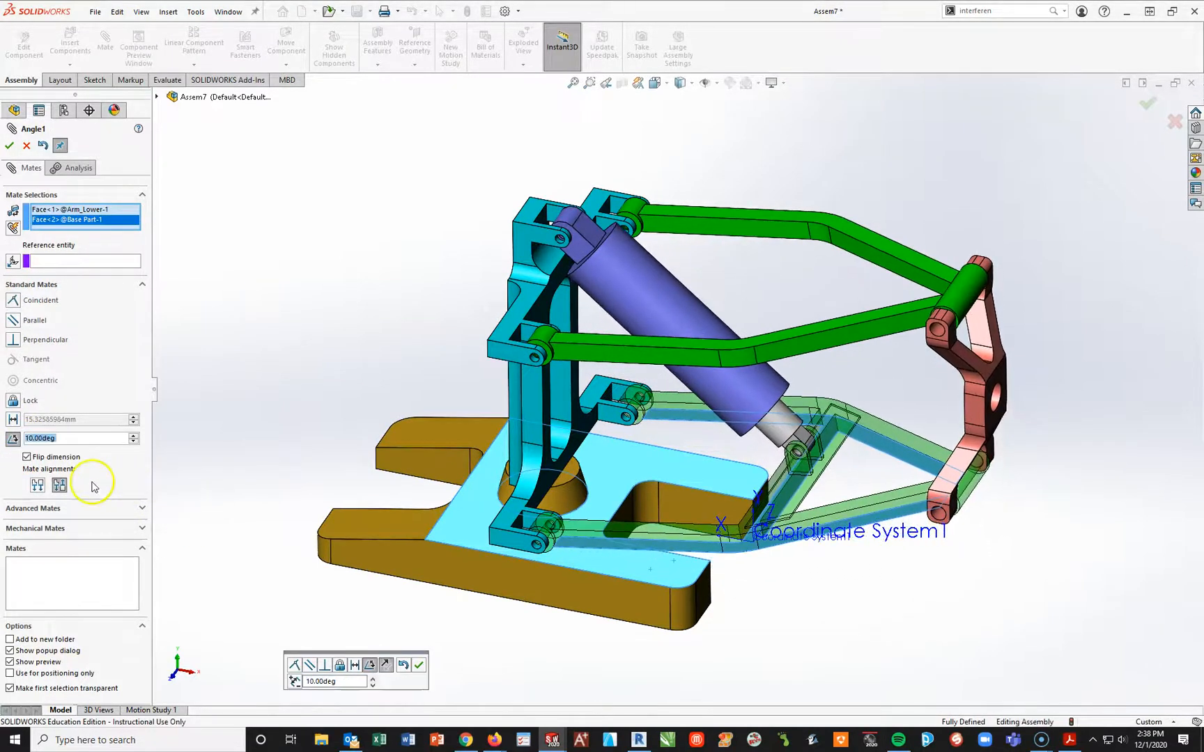
pyautogui.click(9, 148)
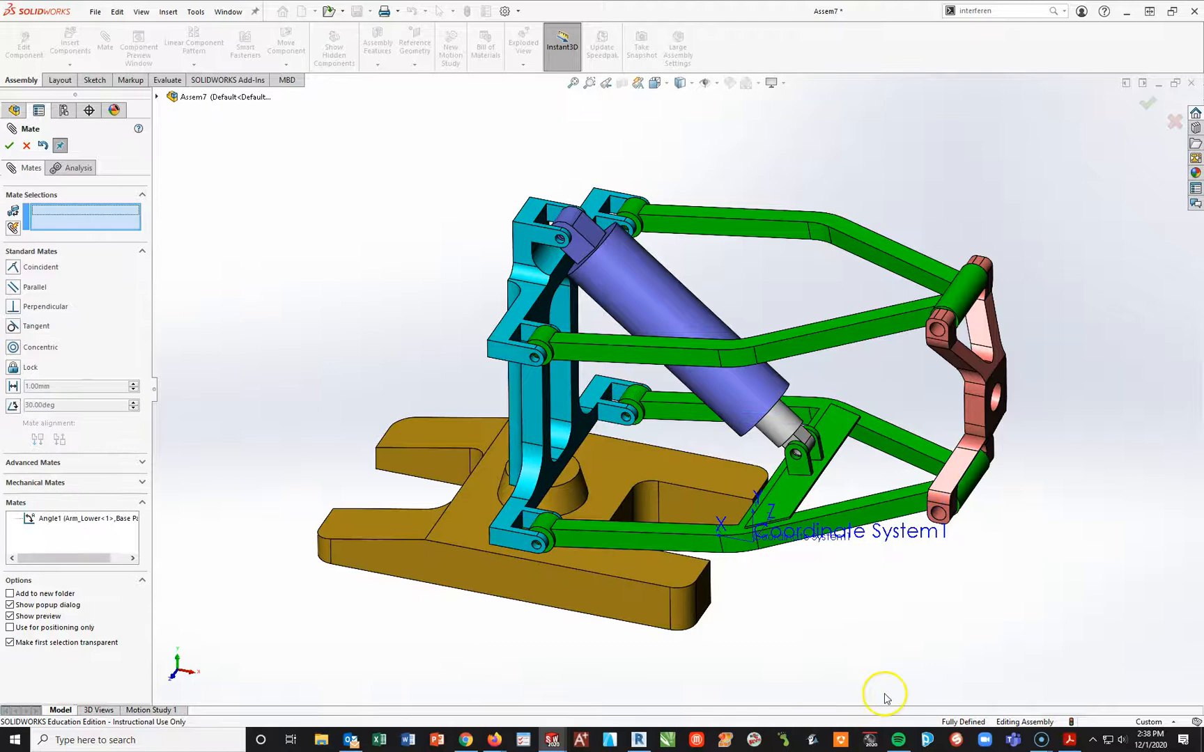
pyautogui.click(8, 147)
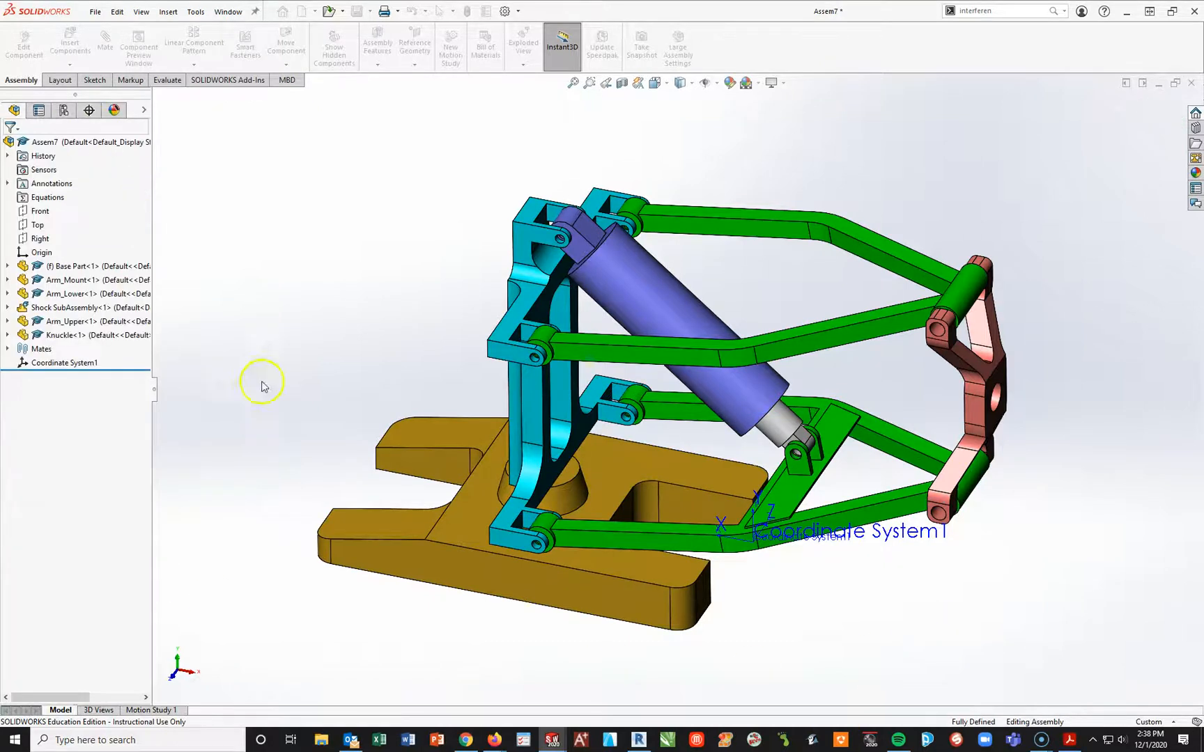
# Insert the Spindle 2 part into the assembly, placing it in free space above the knuckle.
pyautogui.click(70, 43)
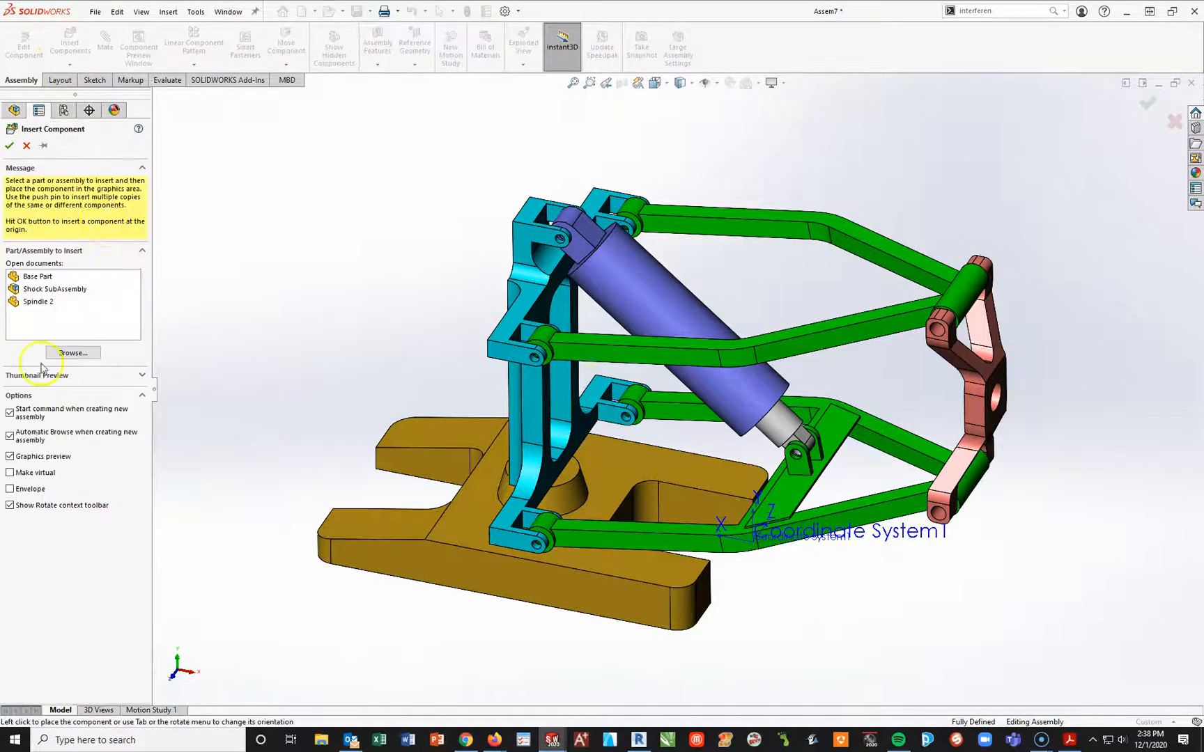
pyautogui.click(38, 301)
pyautogui.click(993, 209)
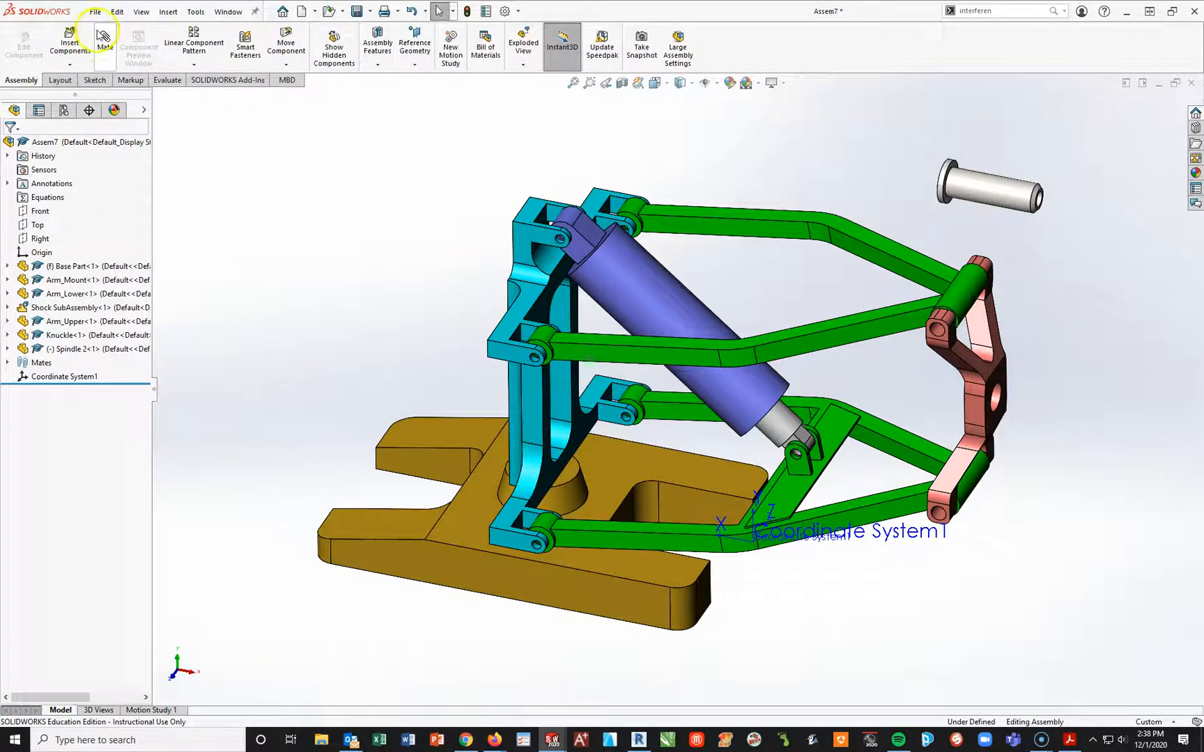
# Mate the spindle's cylindrical shaft concentric with the knuckle's central hole.
pyautogui.click(106, 46)
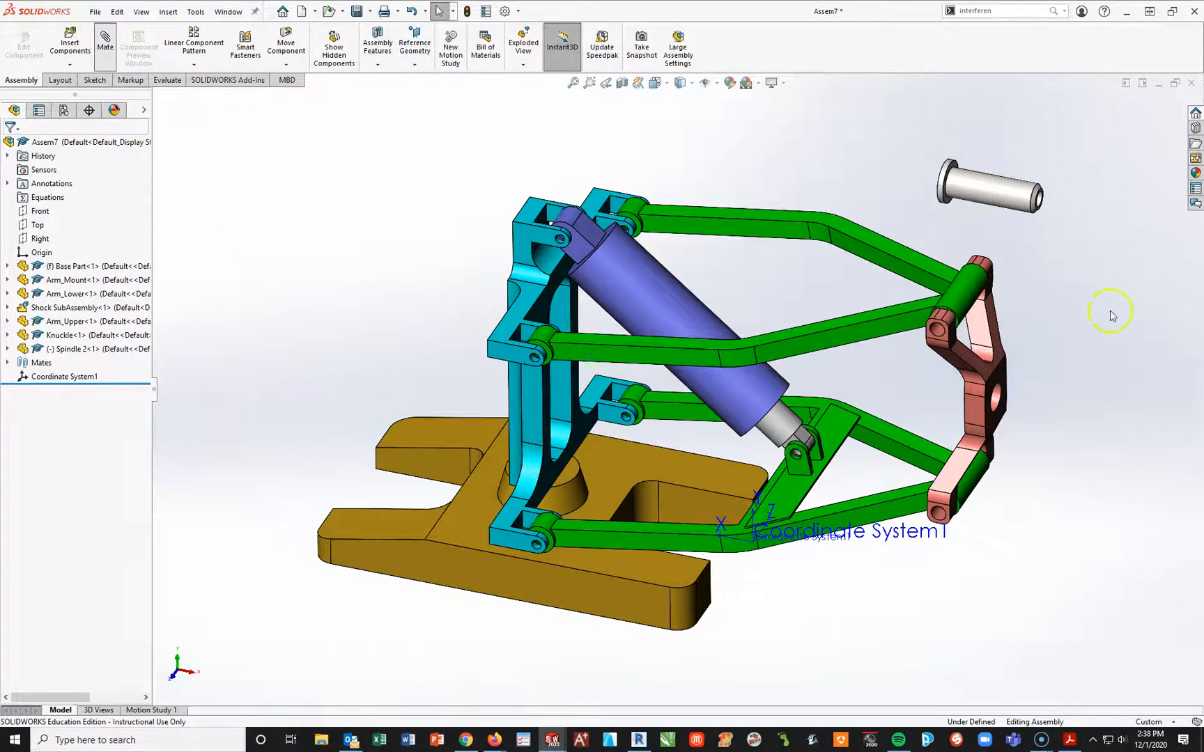
pyautogui.click(1008, 206)
pyautogui.scroll(-5, 1048, 422)
pyautogui.click(787, 354)
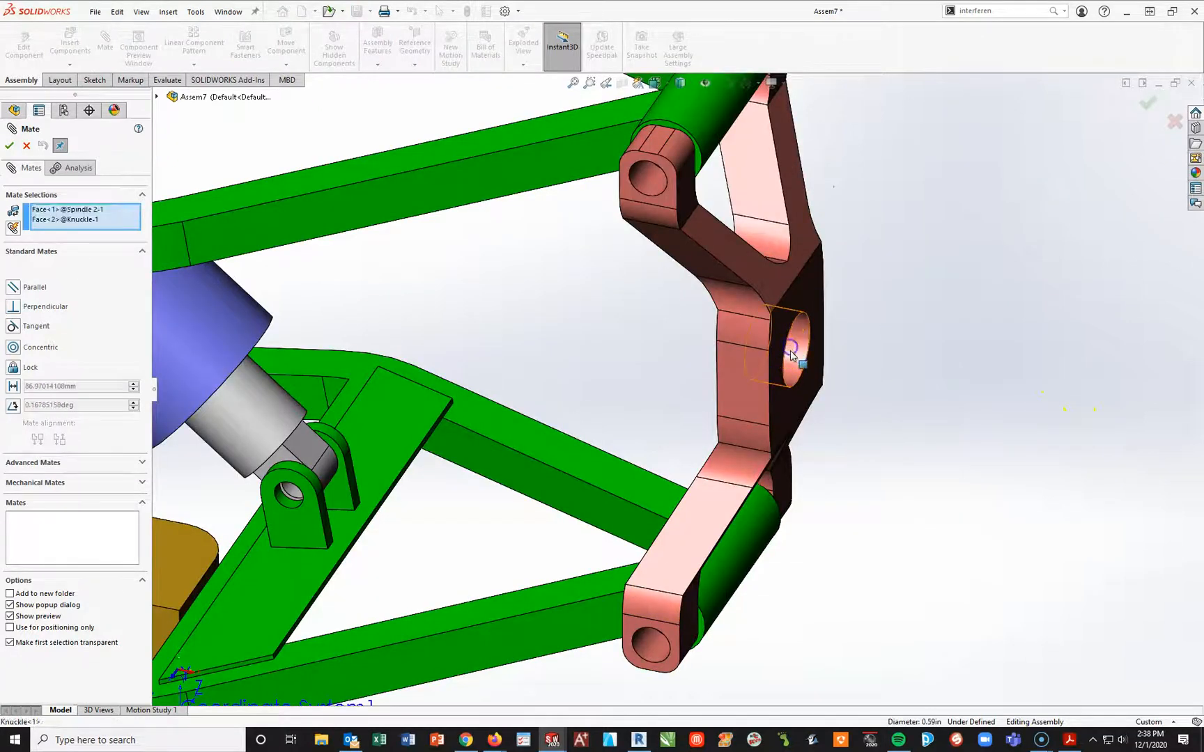
pyautogui.click(7, 147)
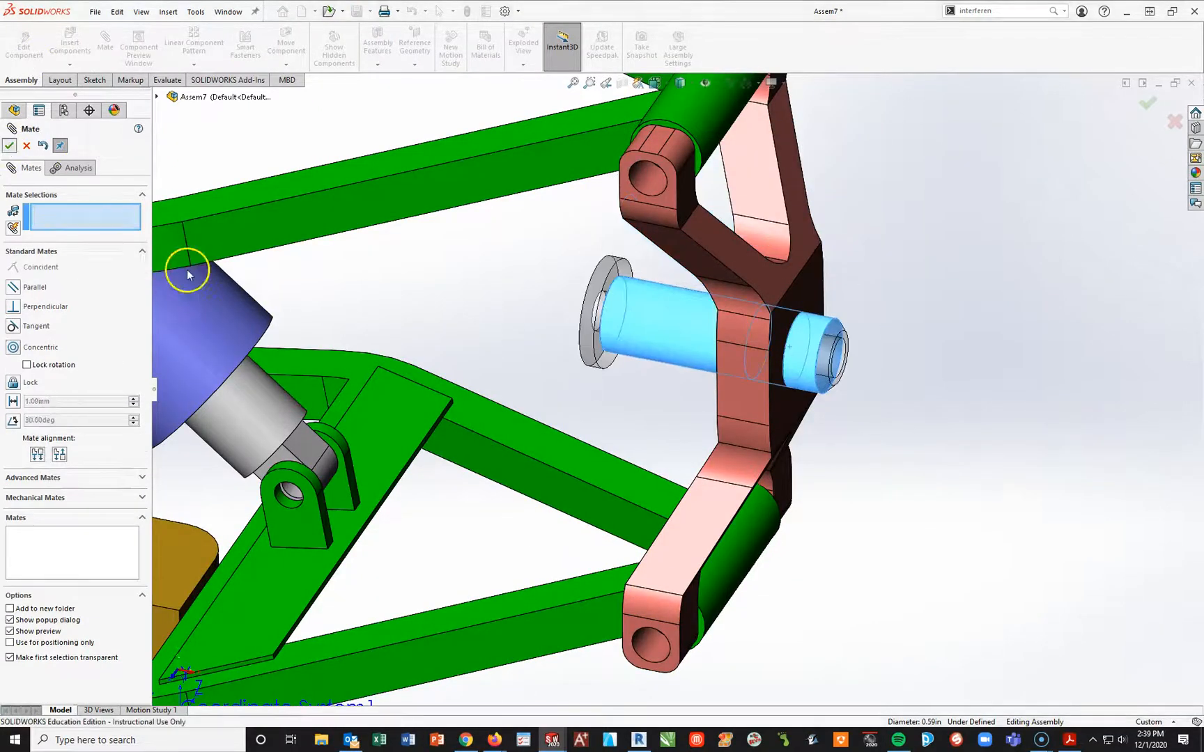
# Mate the inner face of the spindle's flange coincident with the recessed face in the knuckle's bore.
pyautogui.moveTo(720, 422); pyautogui.dragTo(752, 397, button='middle')
pyautogui.click(634, 377)
pyautogui.click(753, 392)
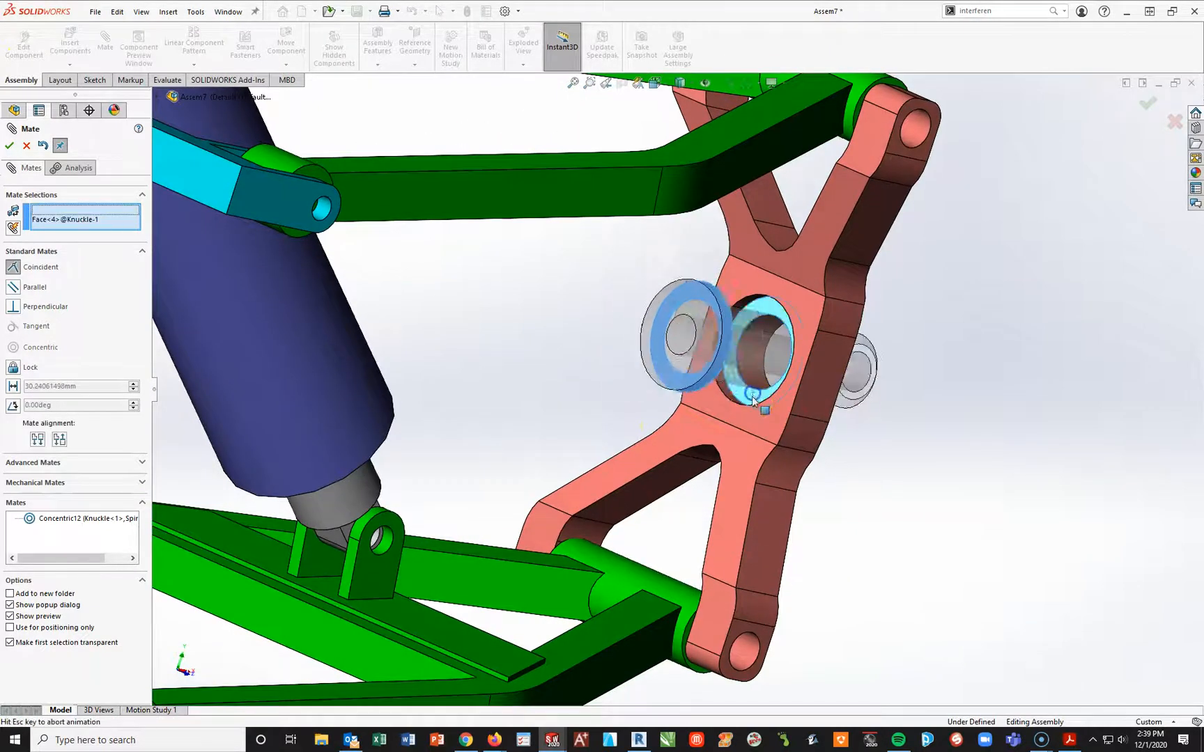
pyautogui.click(9, 146)
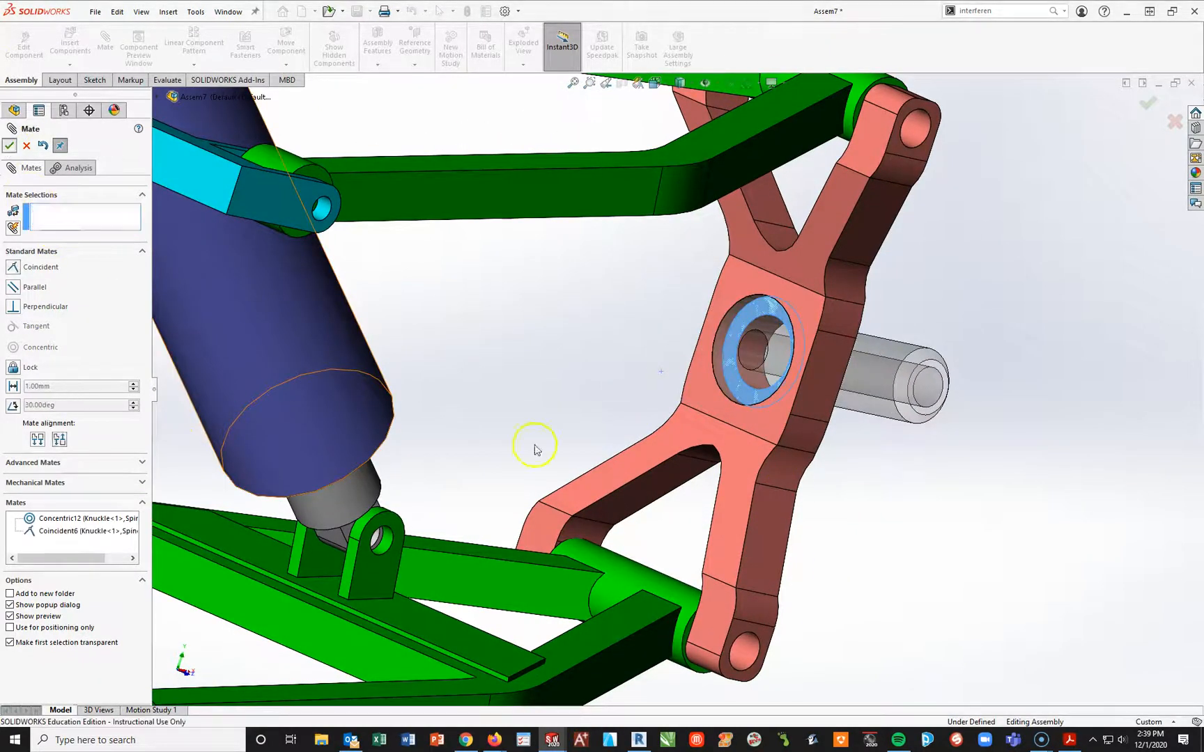
pyautogui.press('space')
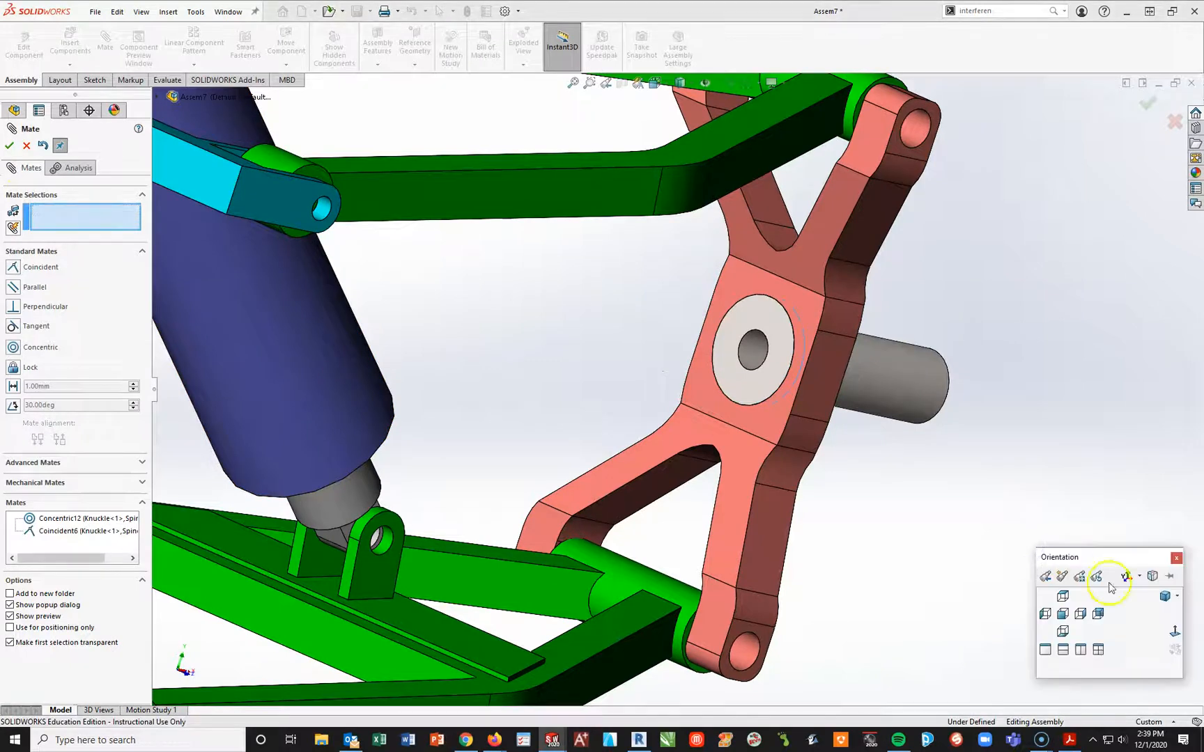
pyautogui.click(1165, 594)
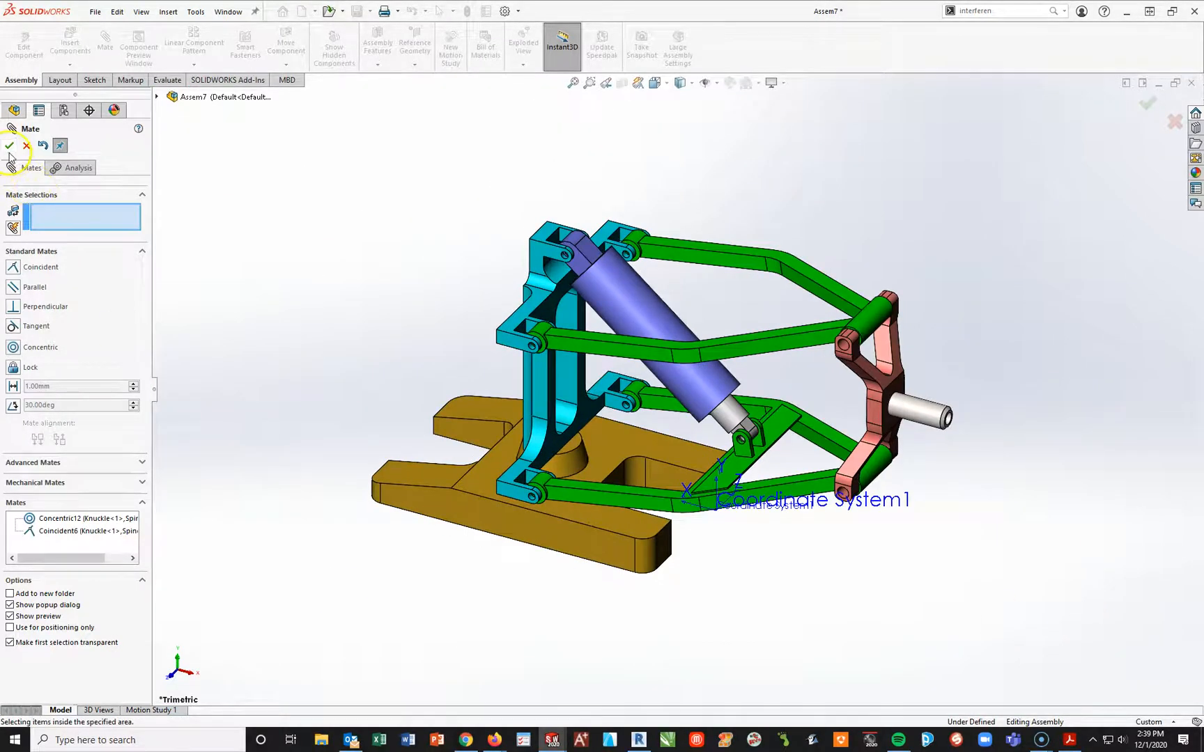
pyautogui.click(9, 145)
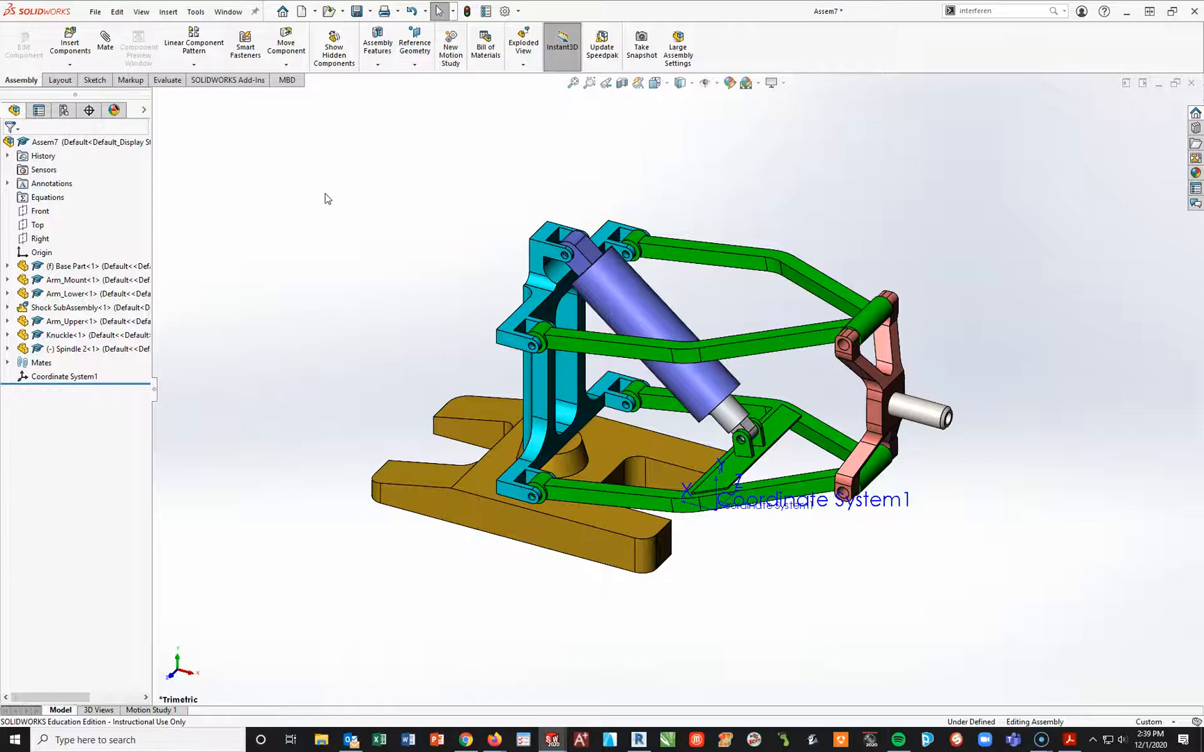
# Rebuild the assembly and check its mass properties, including the center of mass relative to the default coordinate system.
pyautogui.click(167, 79)
pyautogui.click(244, 46)
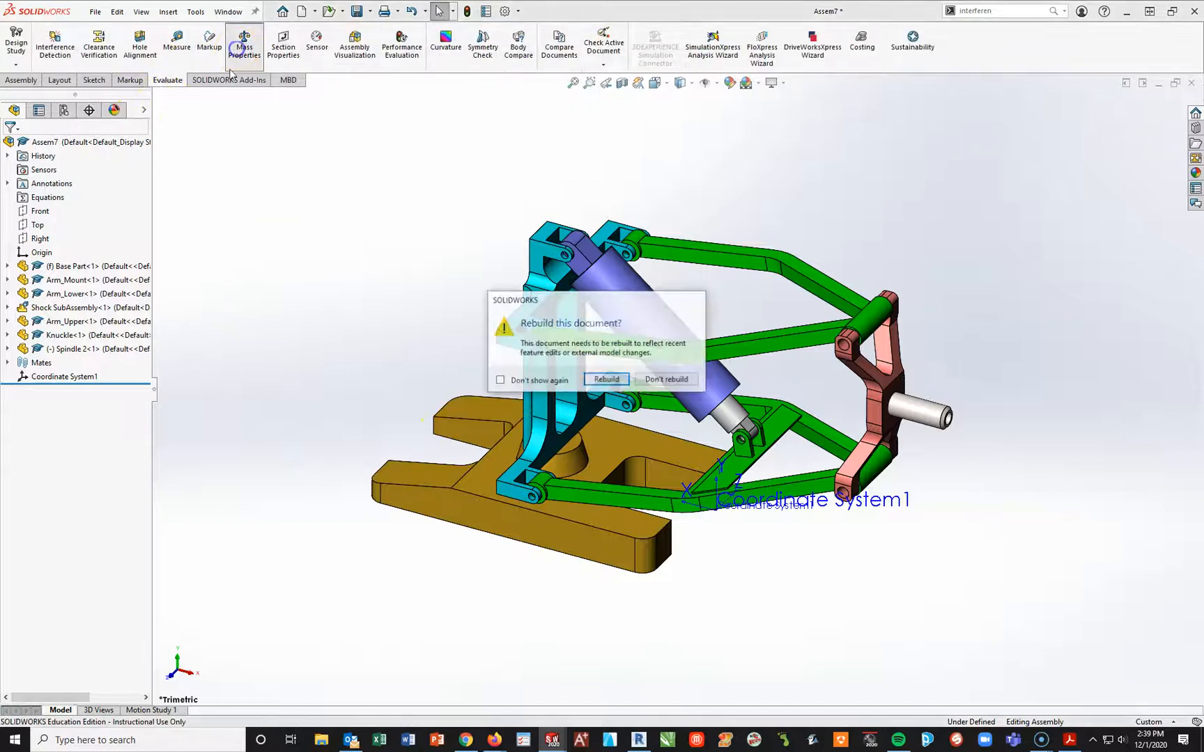
pyautogui.click(607, 380)
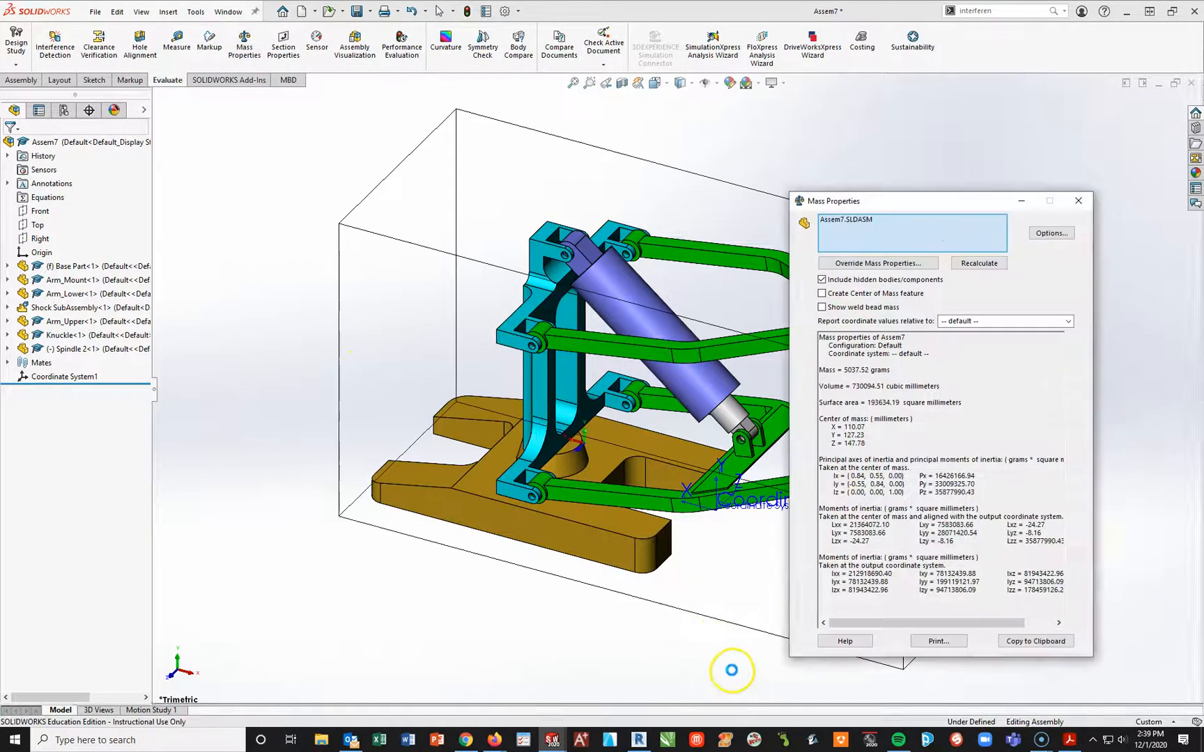
pyautogui.click(1068, 321)
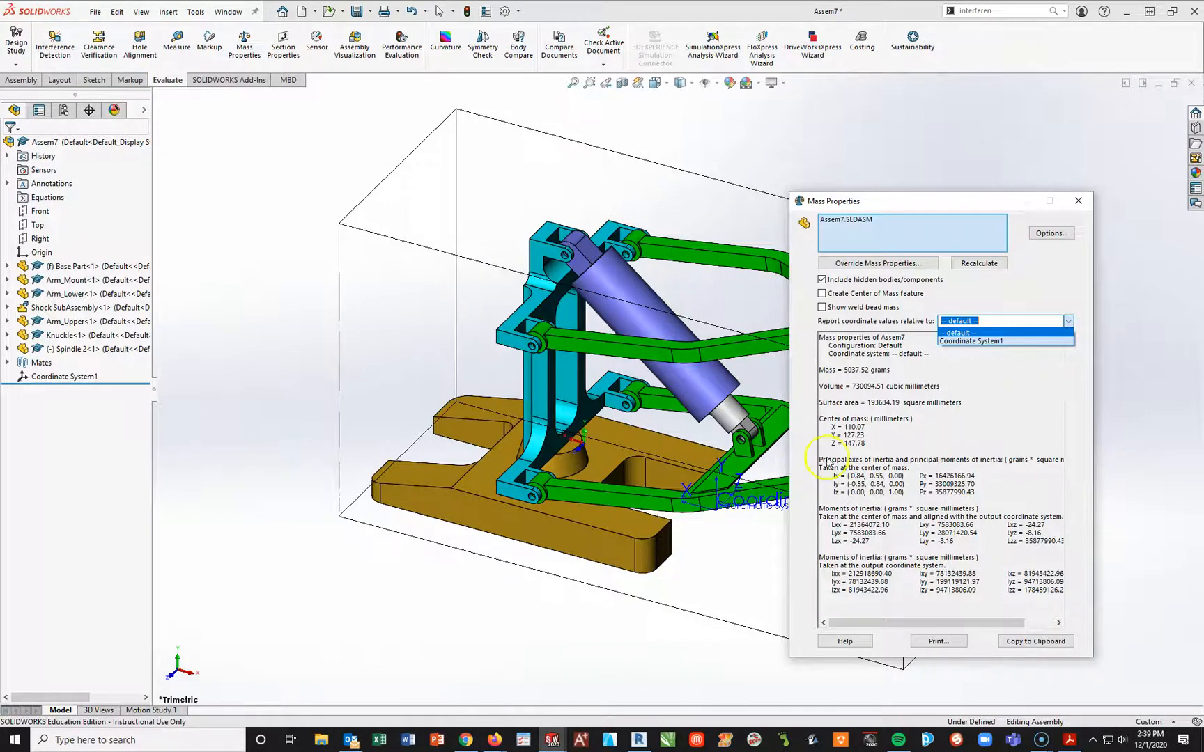
pyautogui.click(1080, 204)
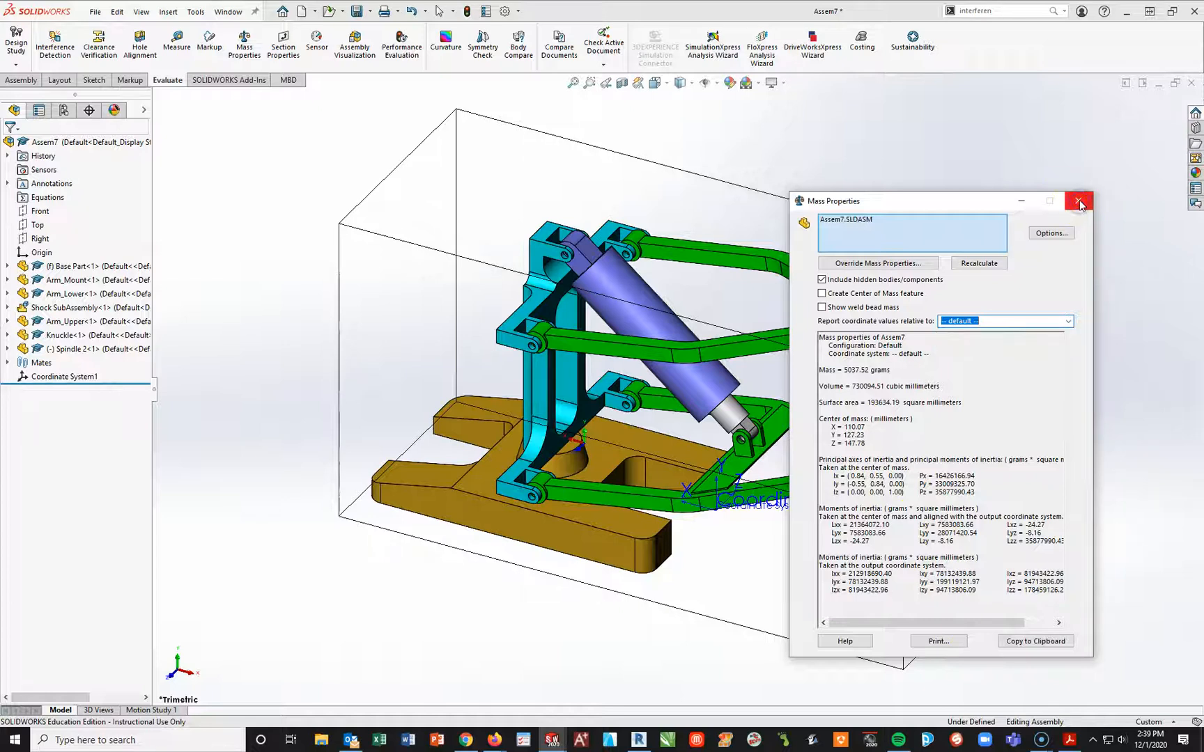
pyautogui.click(1079, 202)
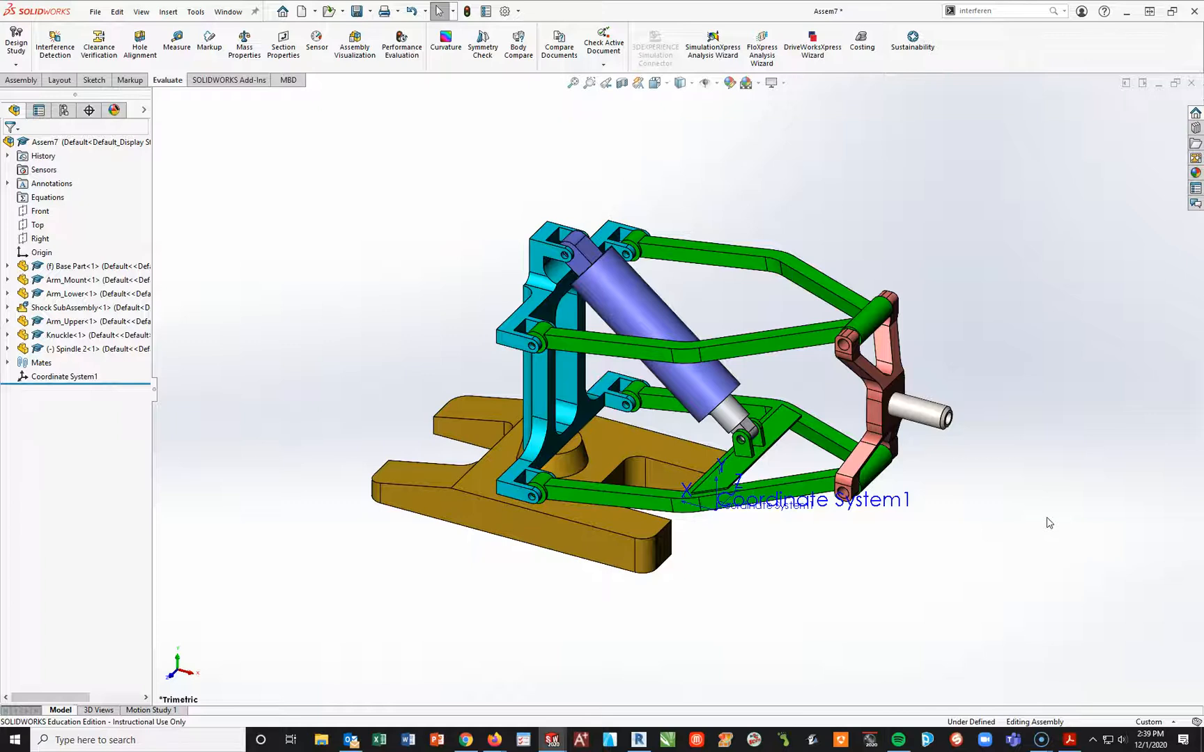
# Switch to the exam PDF in Adobe Acrobat Reader and read Question 11's requirements and images for replacing the base part.
pyautogui.click(1069, 740)
pyautogui.scroll(-3, 582, 454)
pyautogui.scroll(-20, 582, 455)
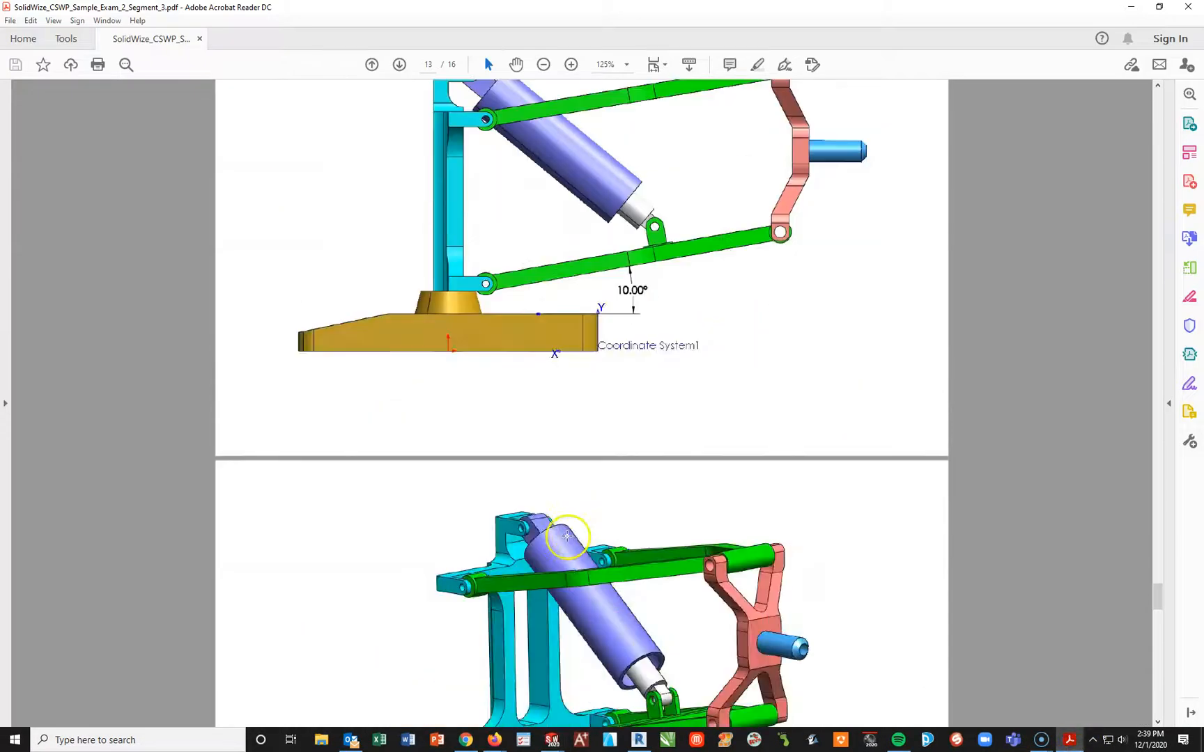
pyautogui.scroll(-15, 397, 494)
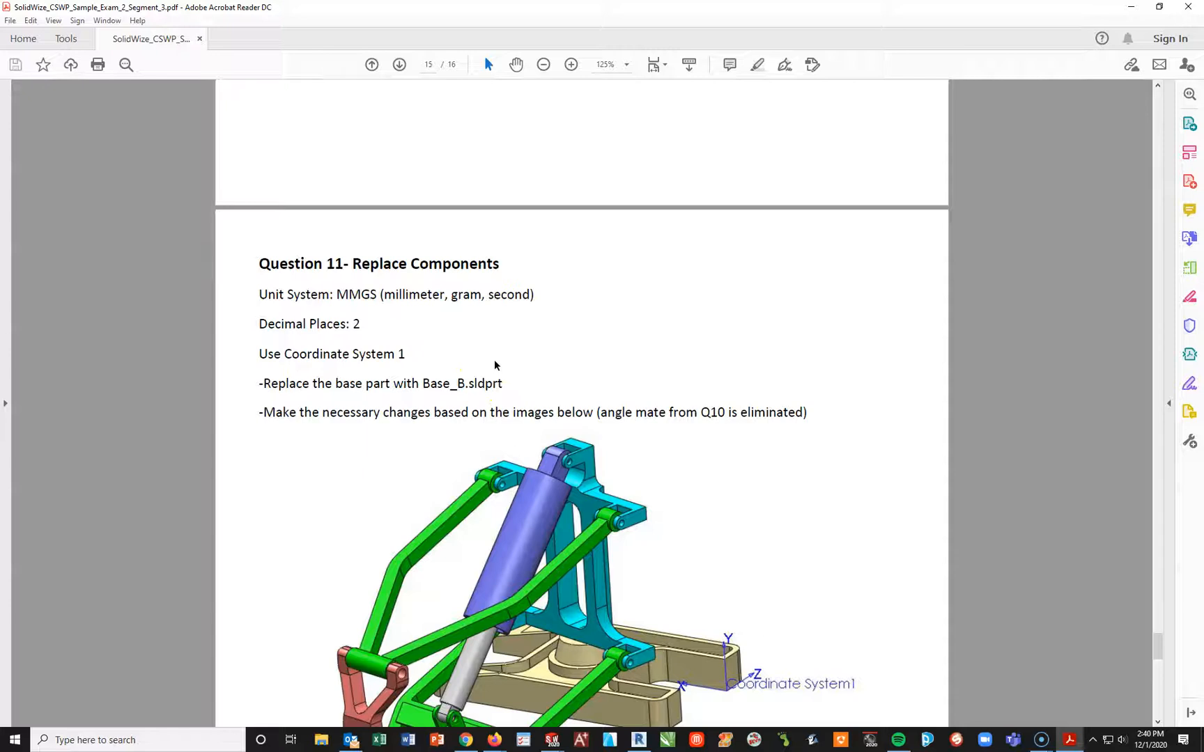
pyautogui.scroll(-4, 706, 718)
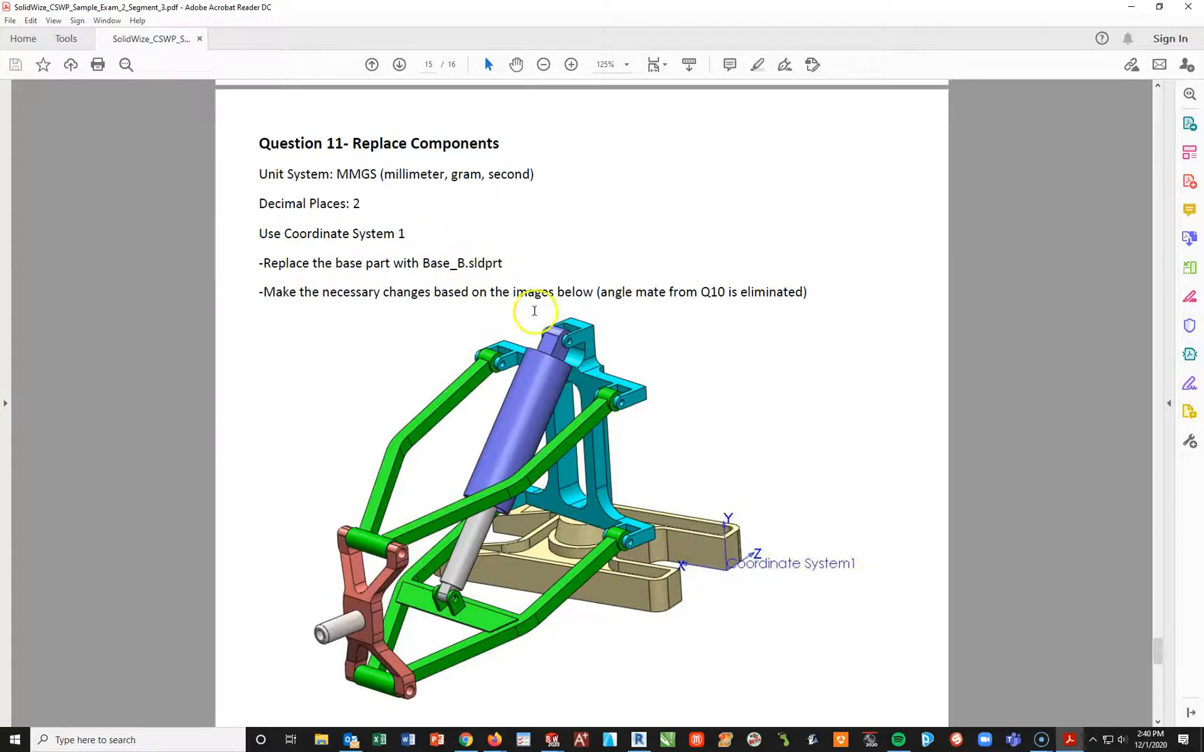
# Switch to the Assem7 assembly in SOLIDWORKS, suppress the angle mate between the lower arm and base, and test the arm's movement.
pyautogui.scroll(-1, 718, 389)
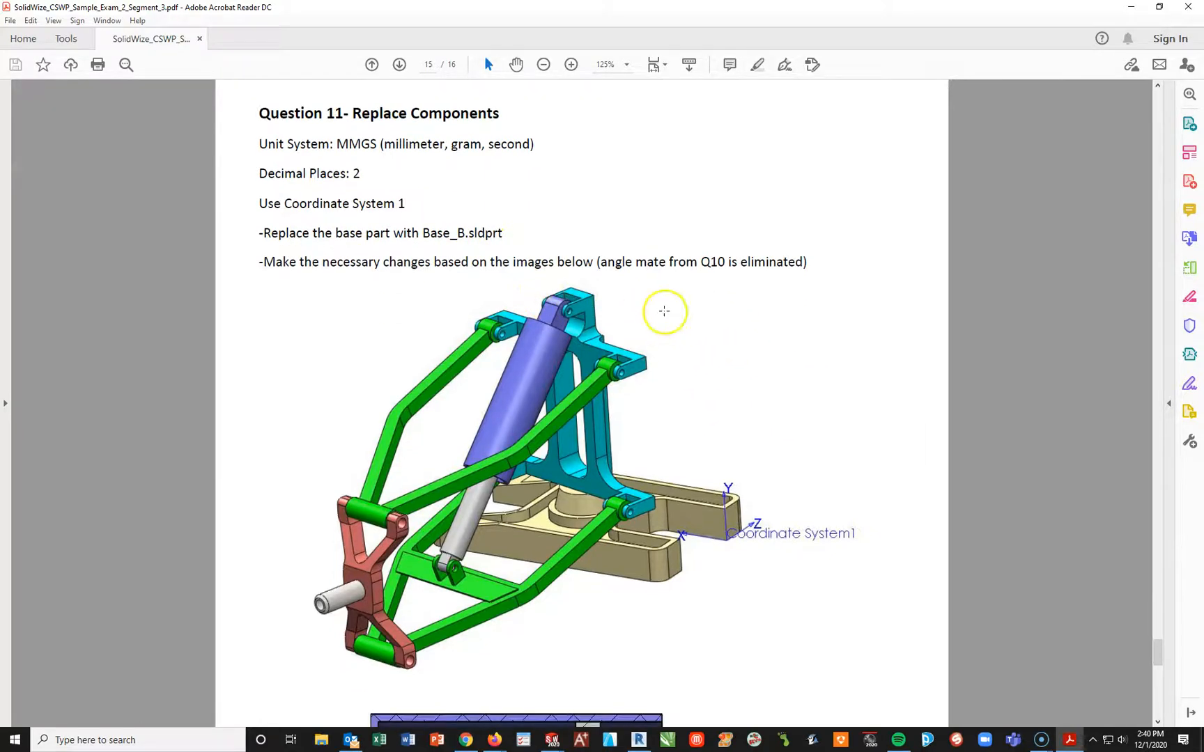
pyautogui.scroll(-4, 767, 271)
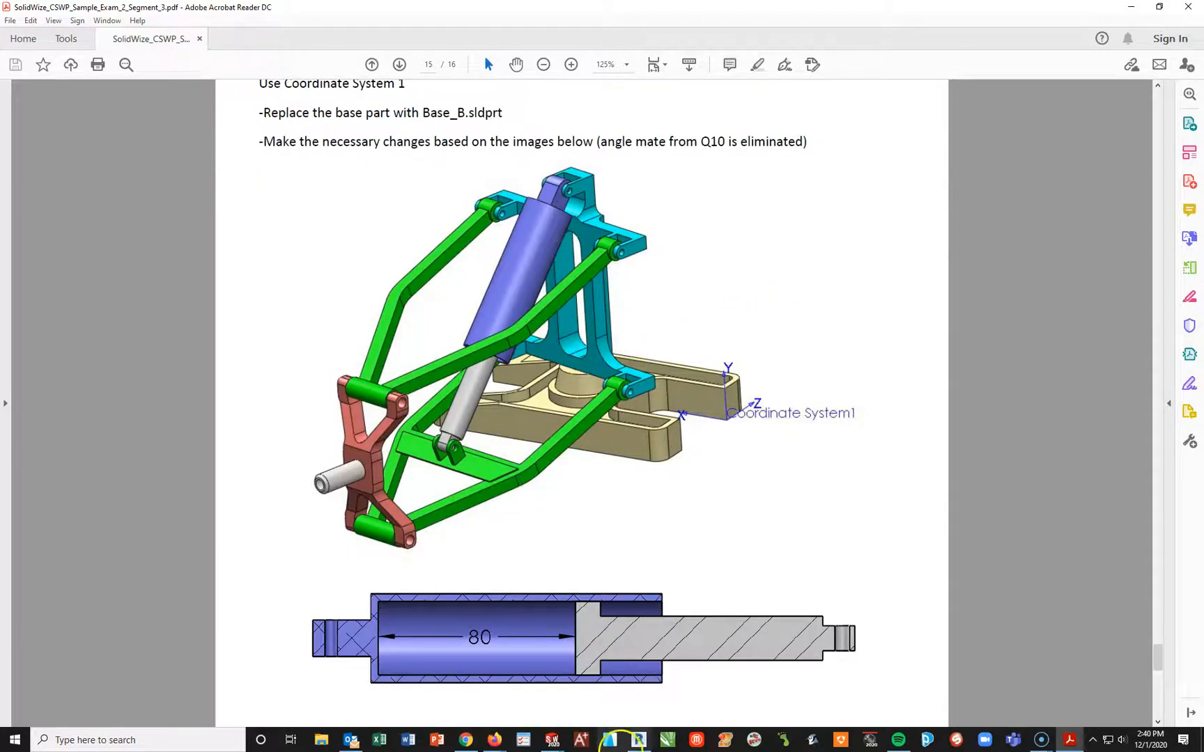
pyautogui.click(559, 741)
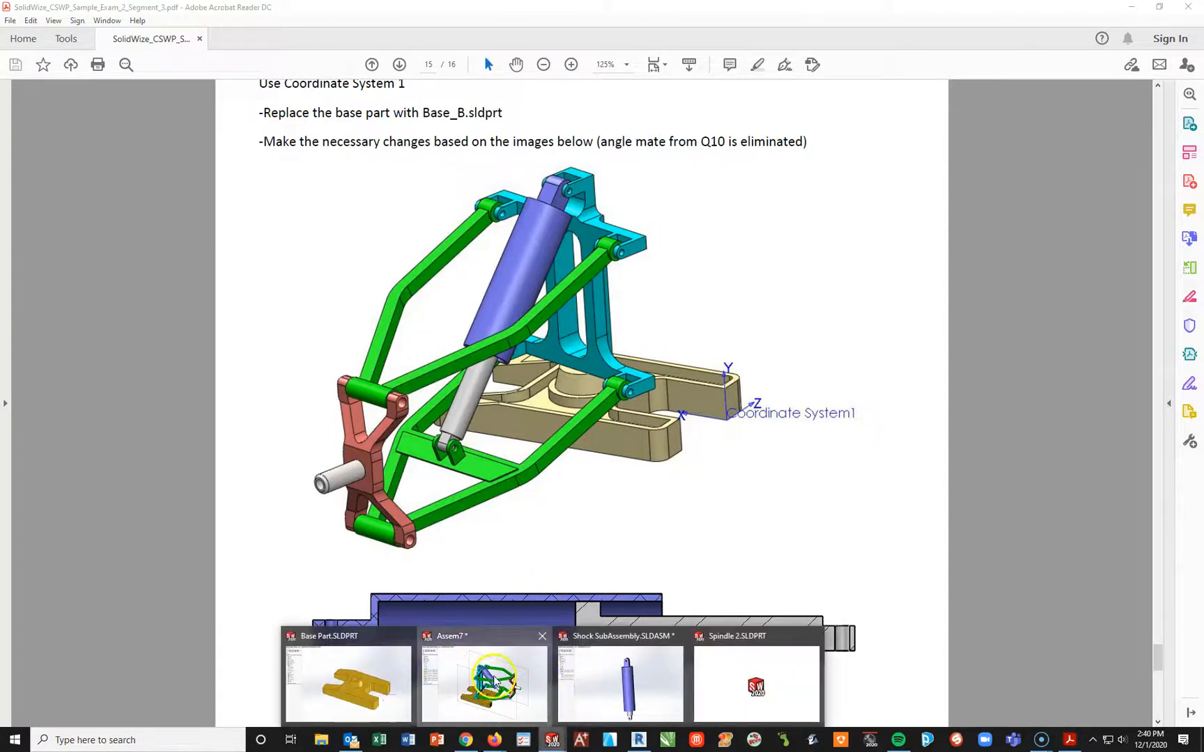
pyautogui.click(487, 679)
pyautogui.click(8, 362)
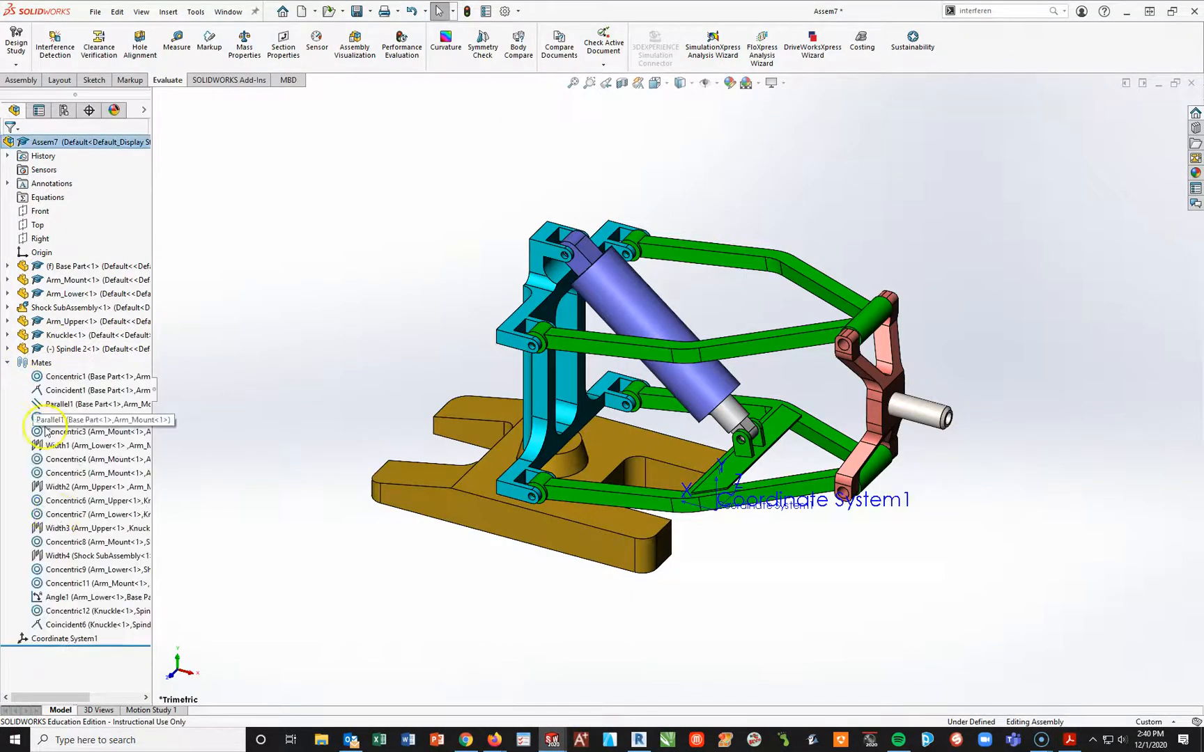
pyautogui.rightClick(53, 600)
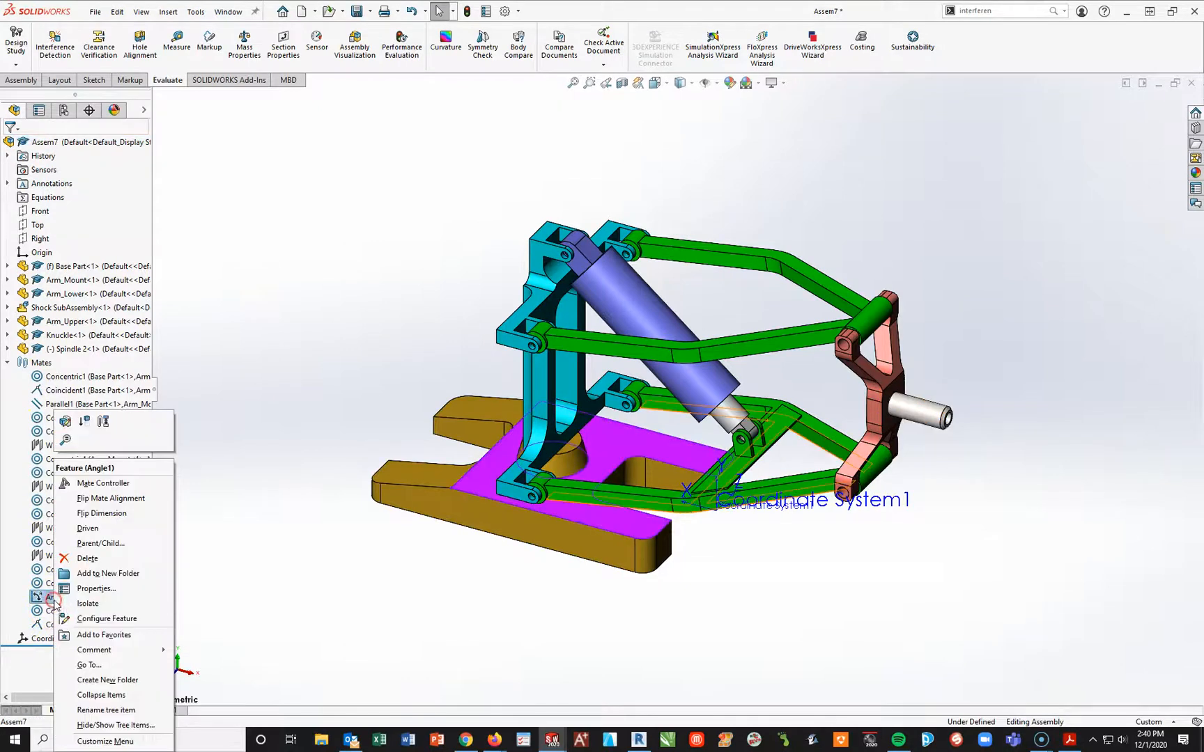
pyautogui.click(84, 421)
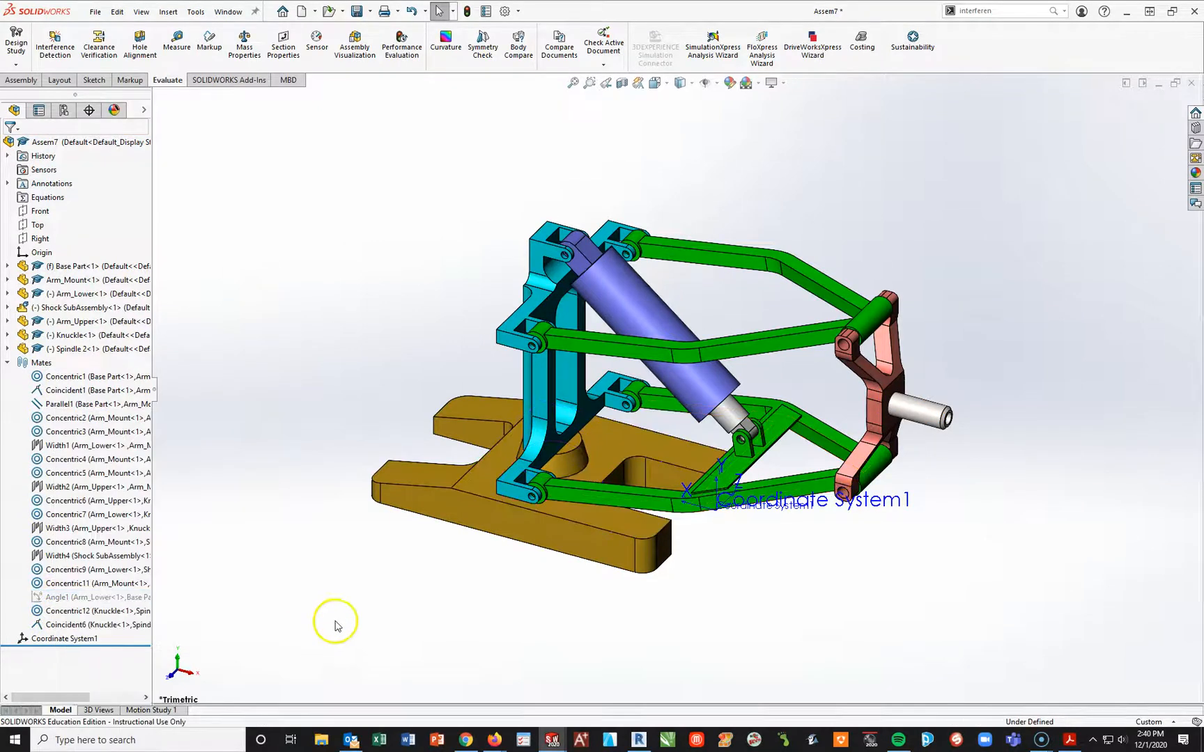
pyautogui.moveTo(825, 490); pyautogui.dragTo(836, 530)
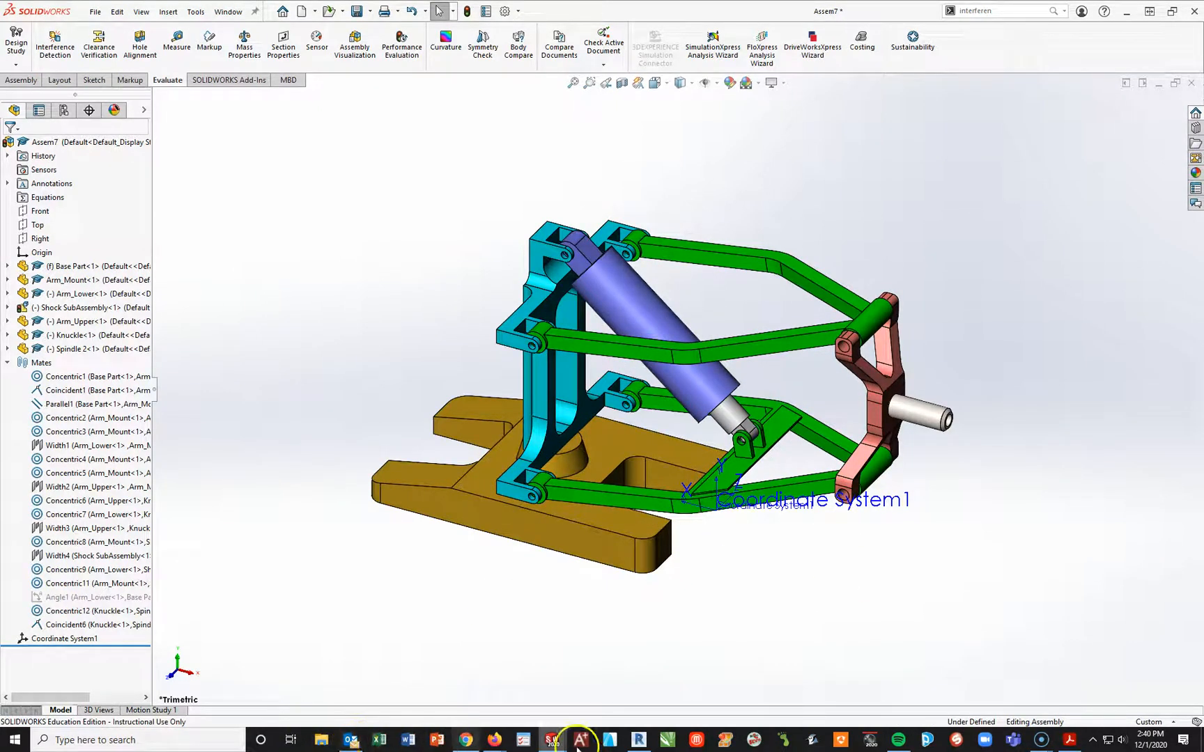
# Check the shock section dimension in the exam PDF, switch to the Shock SubAssembly in SOLIDWORKS, and unsuppress its distance mate.
pyautogui.click(1072, 741)
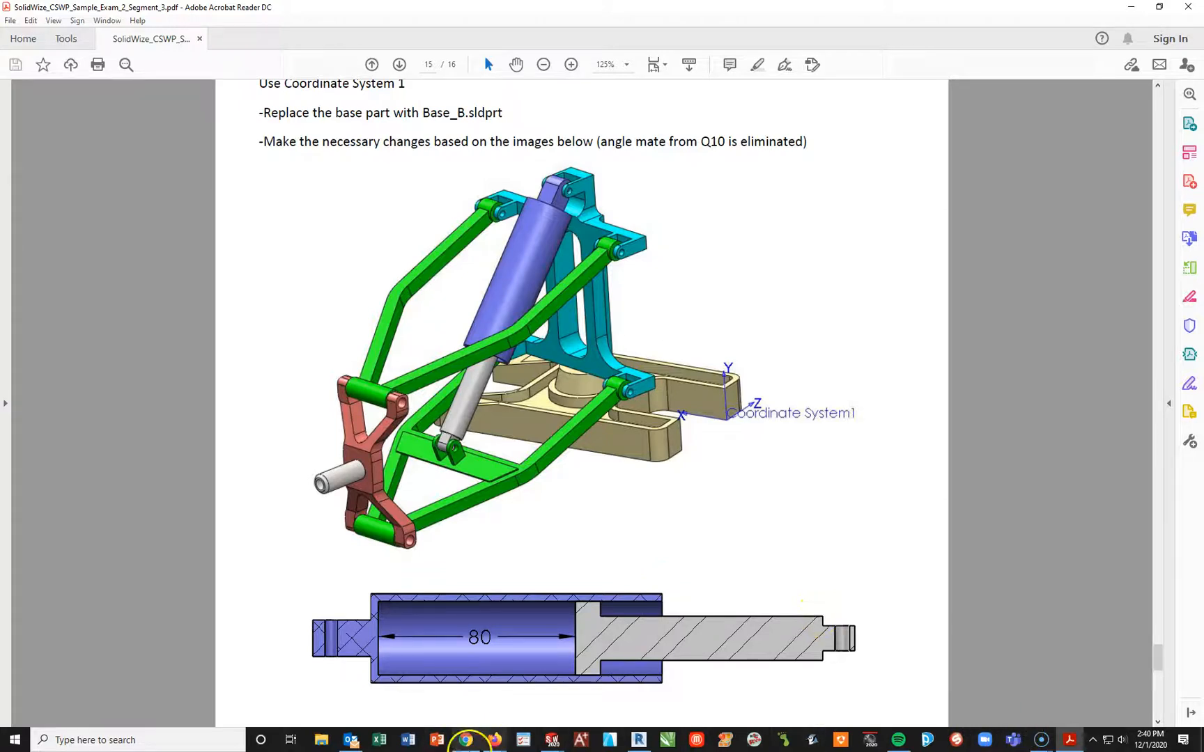
pyautogui.moveTo(554, 745)
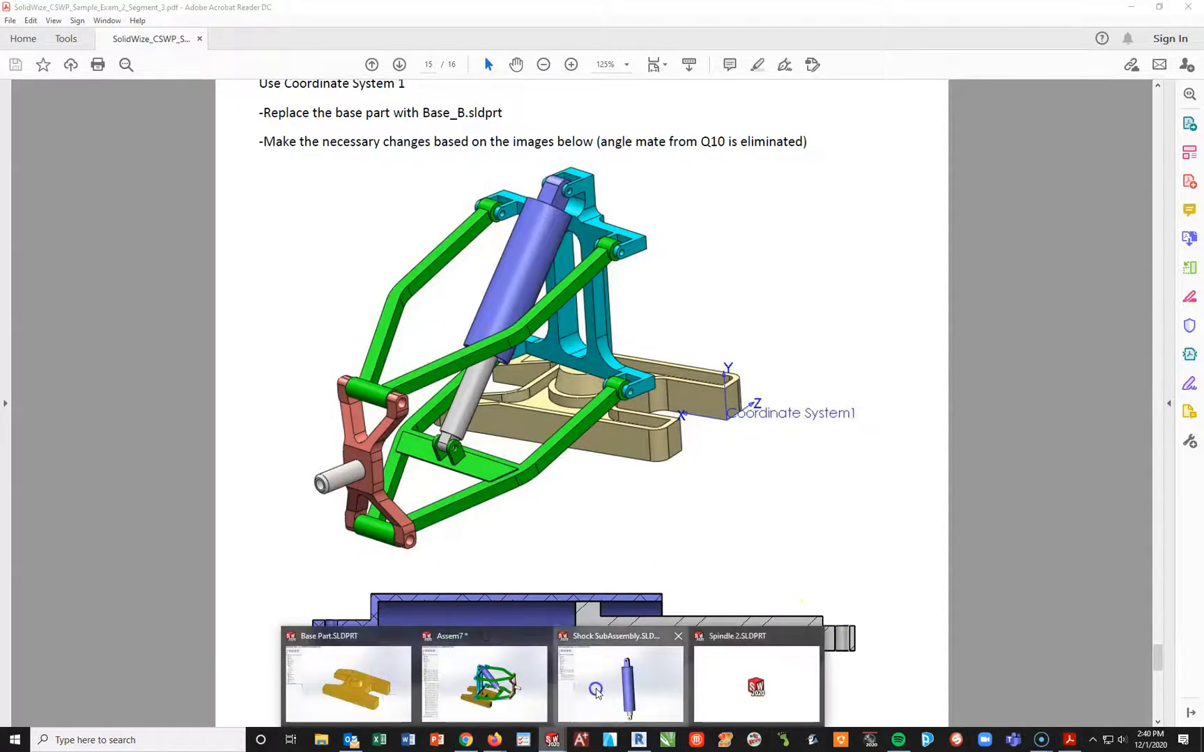
pyautogui.click(618, 679)
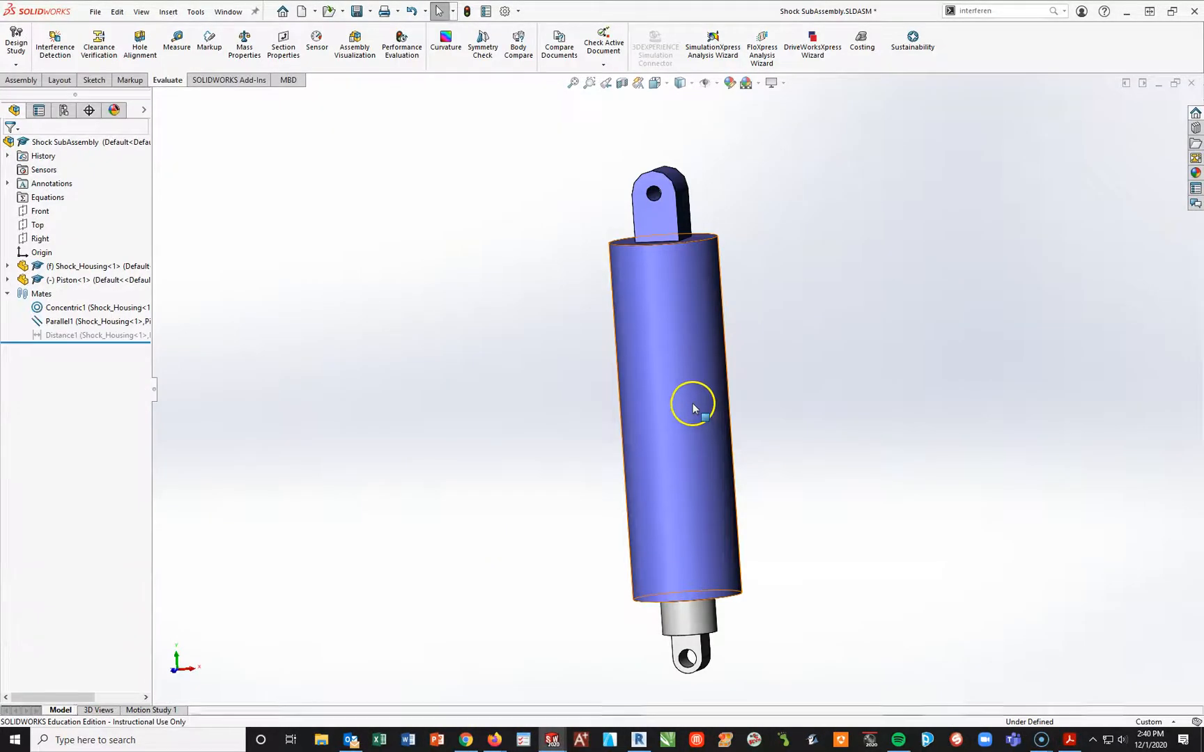
pyautogui.click(62, 335)
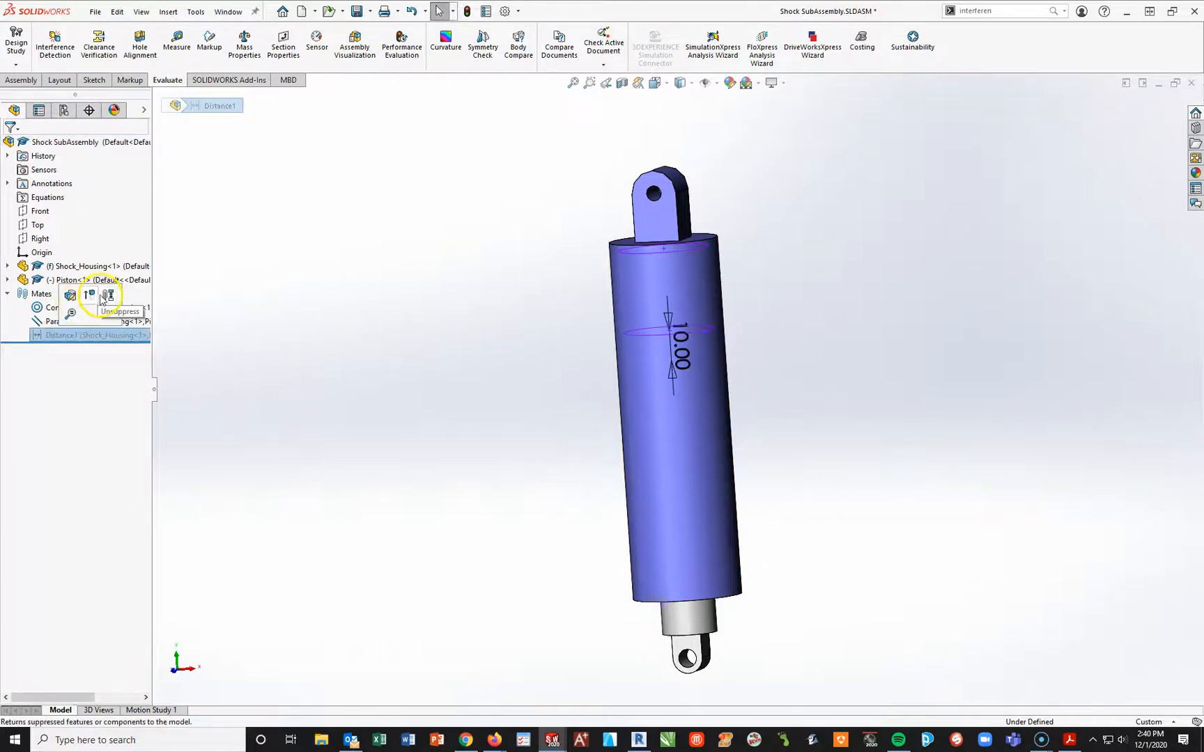
pyautogui.click(91, 296)
# Set the distance mate between the shock housing and piston faces to 80 mm, with its dimension direction flipped.
pyautogui.click(61, 335)
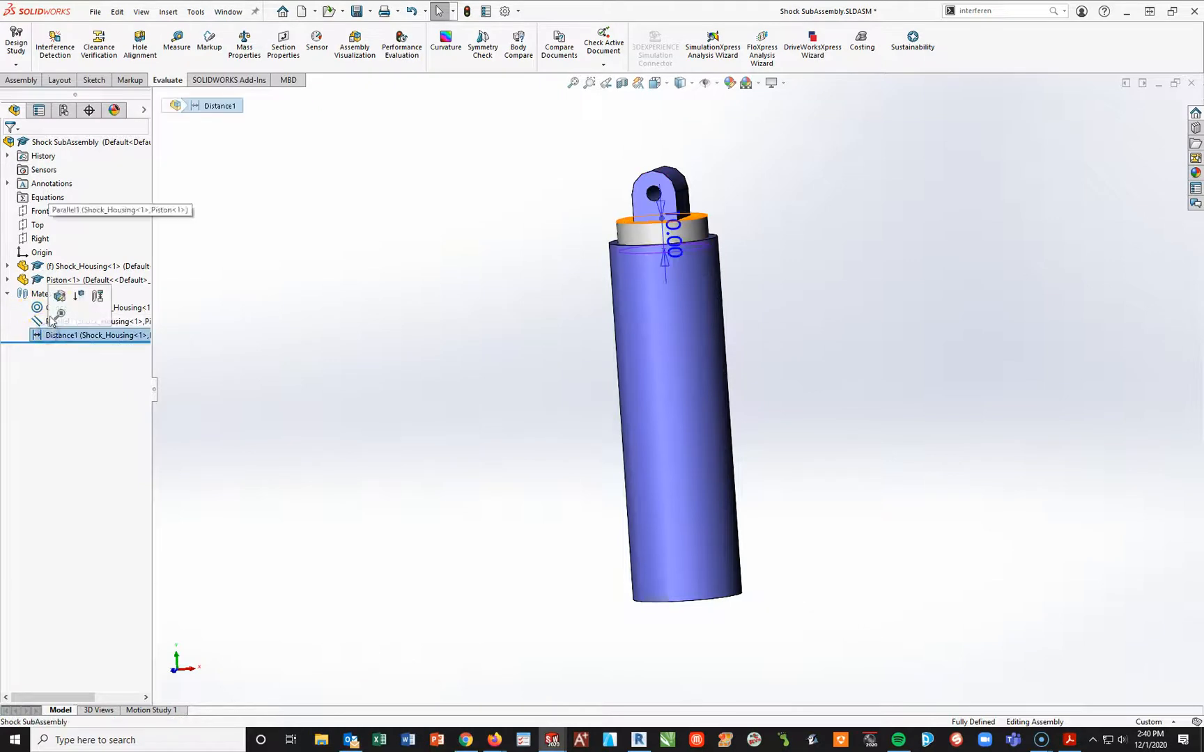
pyautogui.click(59, 295)
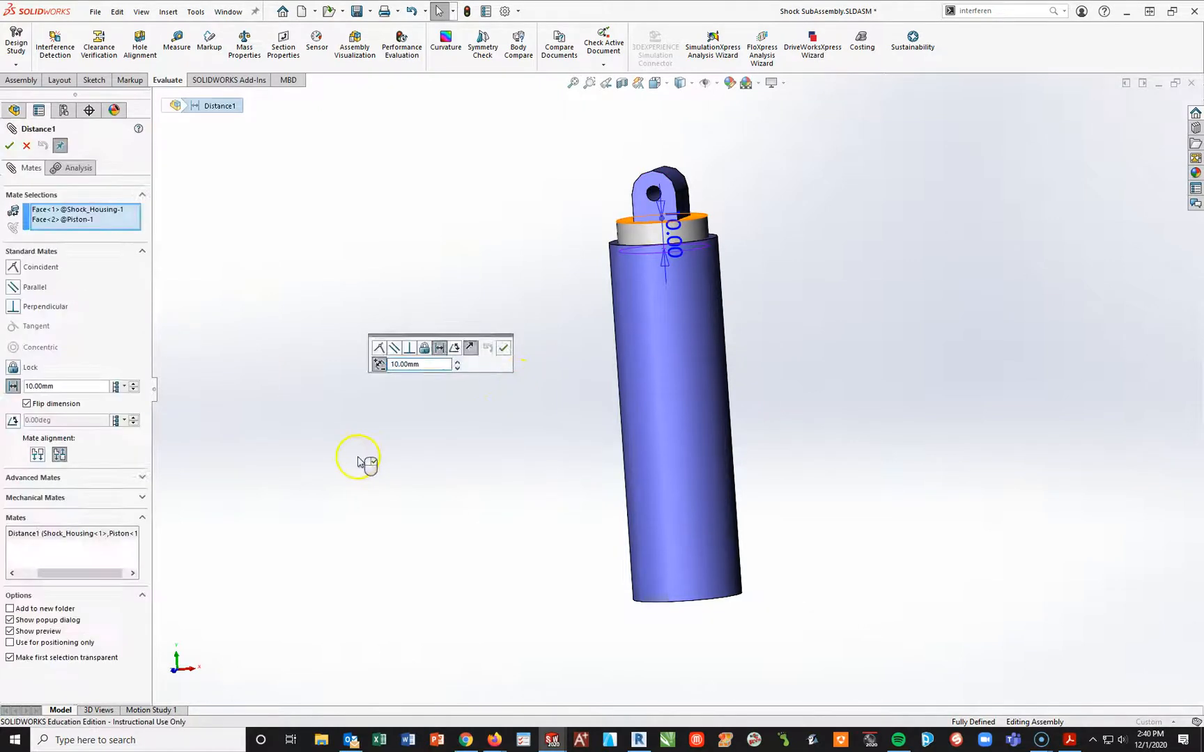
pyautogui.click(28, 404)
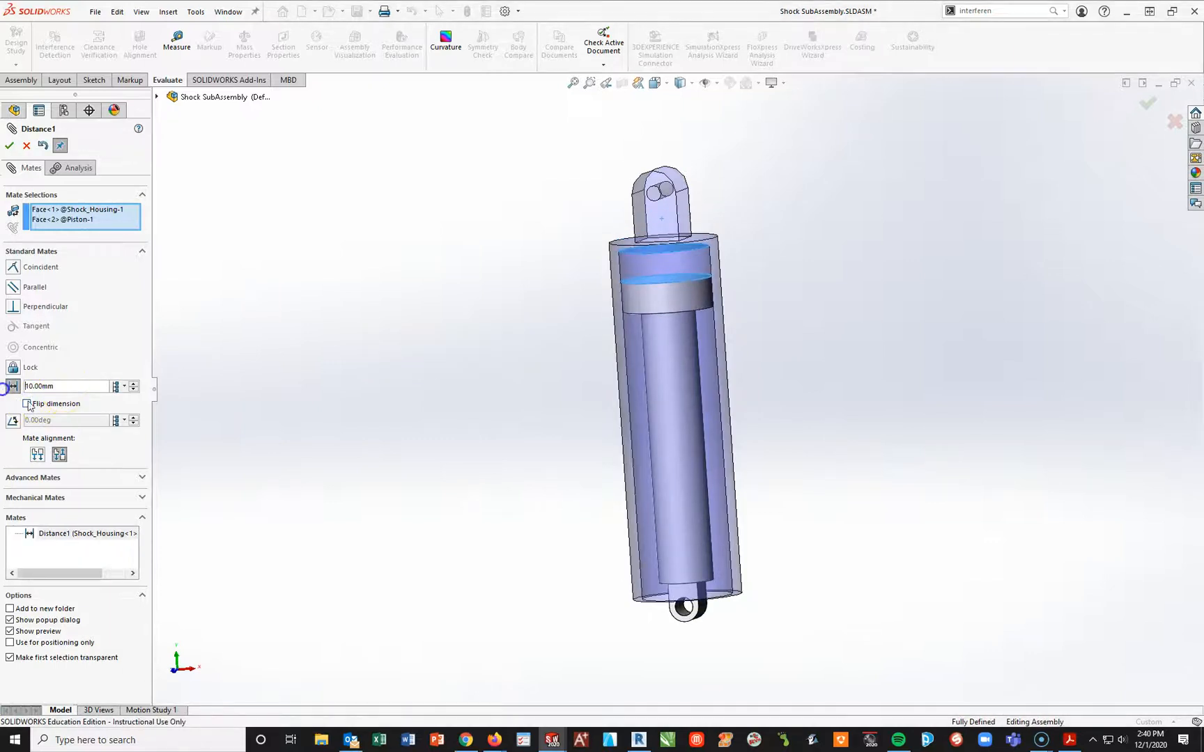
pyautogui.write('80')
pyautogui.press('Return')
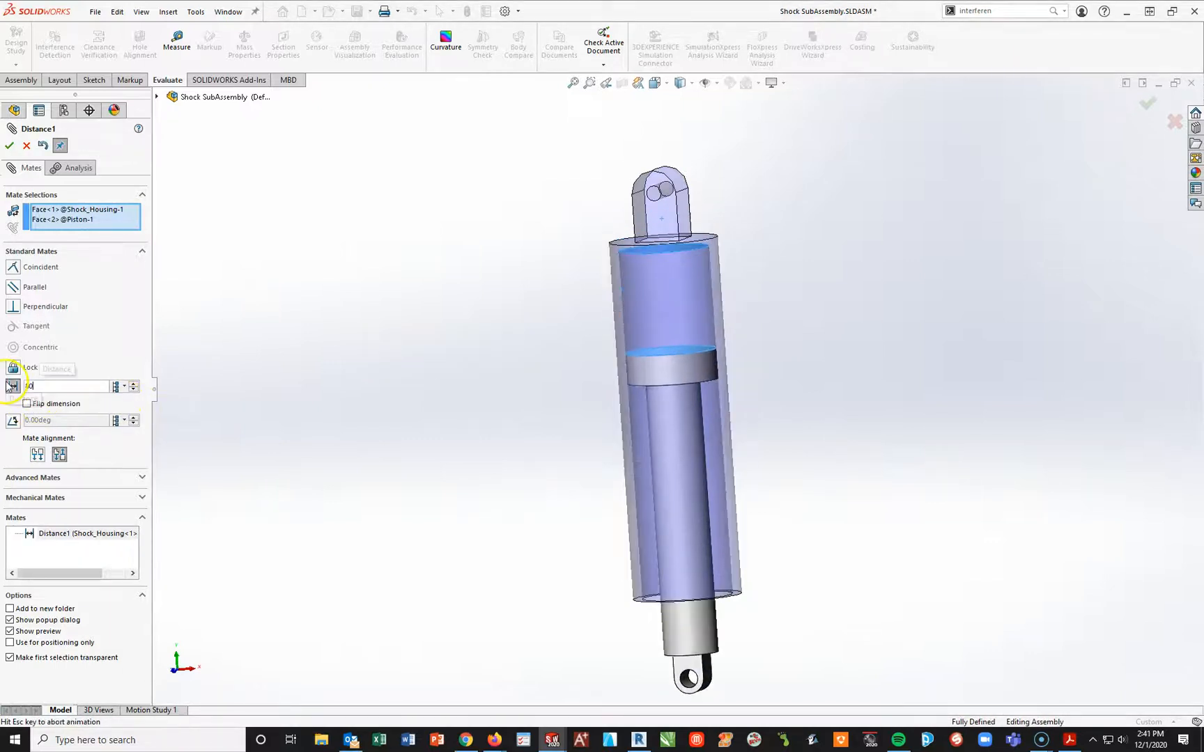
pyautogui.click(1146, 106)
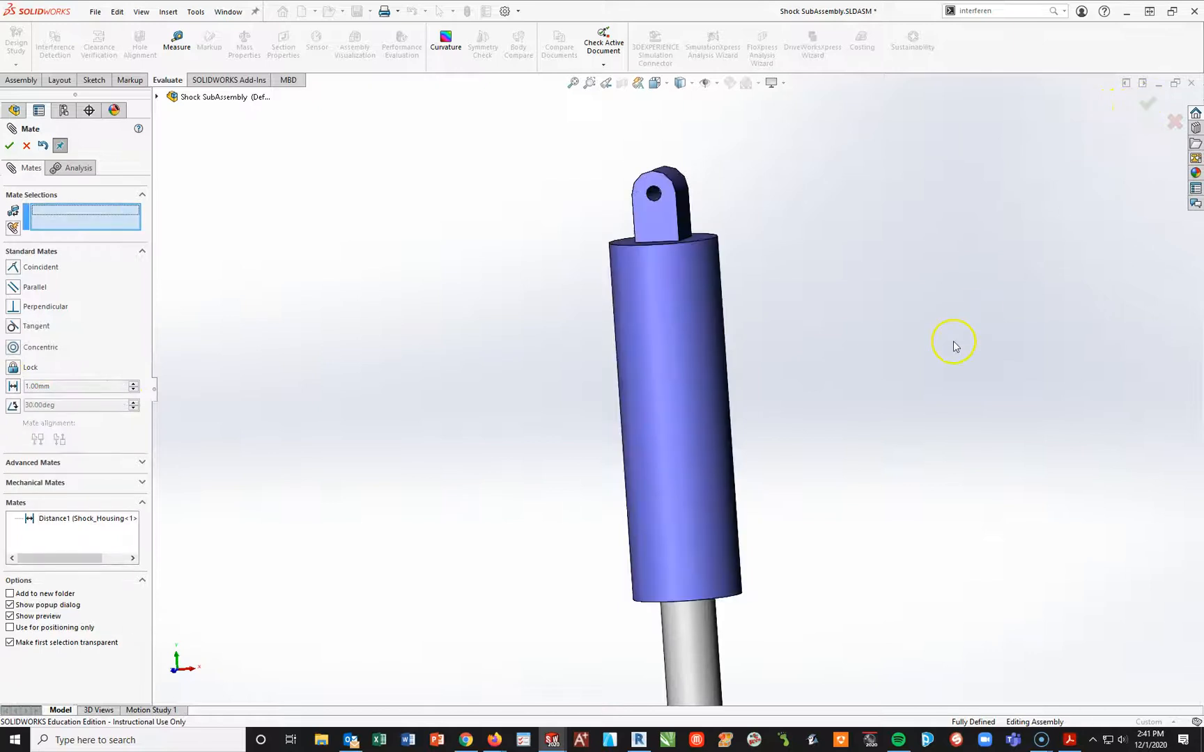
pyautogui.click(9, 145)
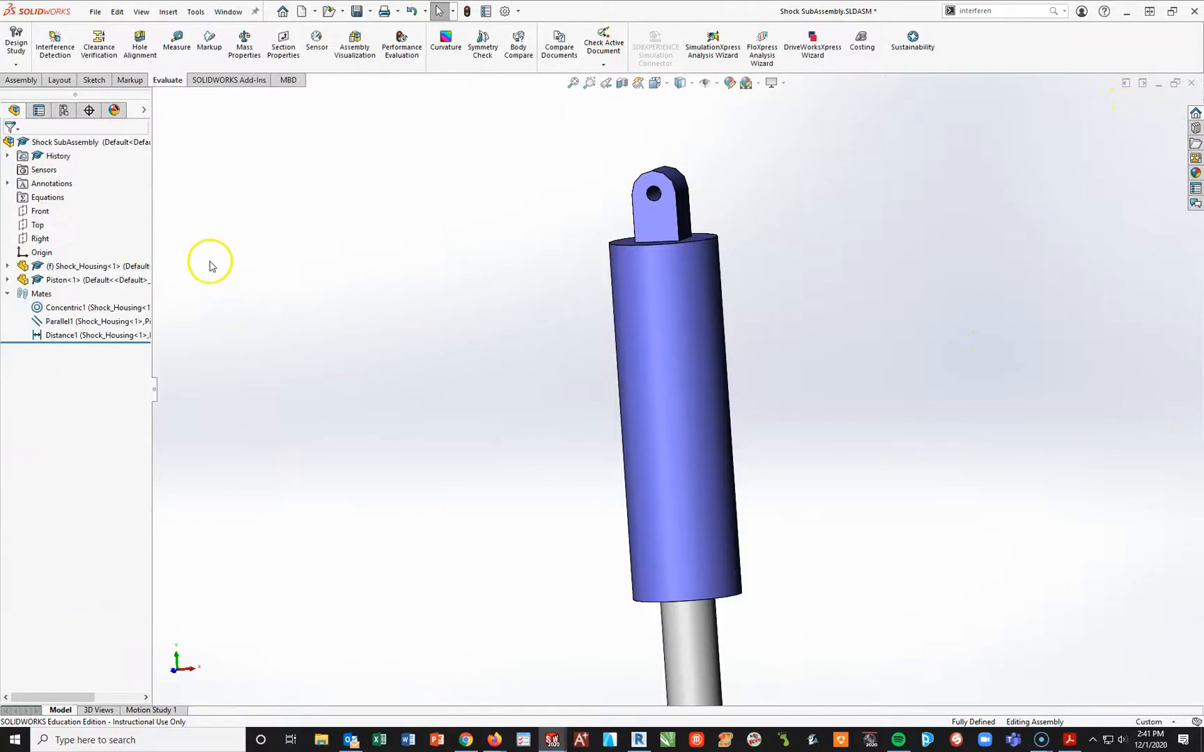
# Save the shock subassembly and return to the Assem7 assembly, rebuilding it with the updated shock.
pyautogui.click(356, 12)
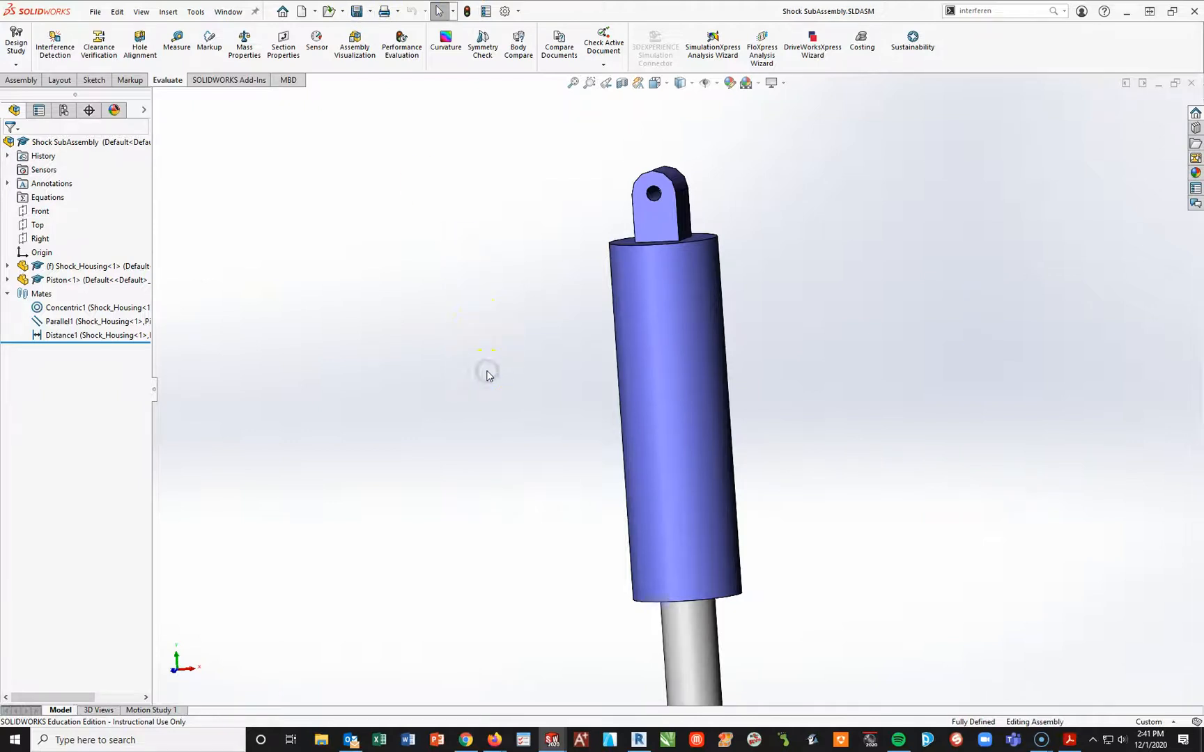
pyautogui.hotkey('ctrl', 'Tab')
pyautogui.click(584, 426)
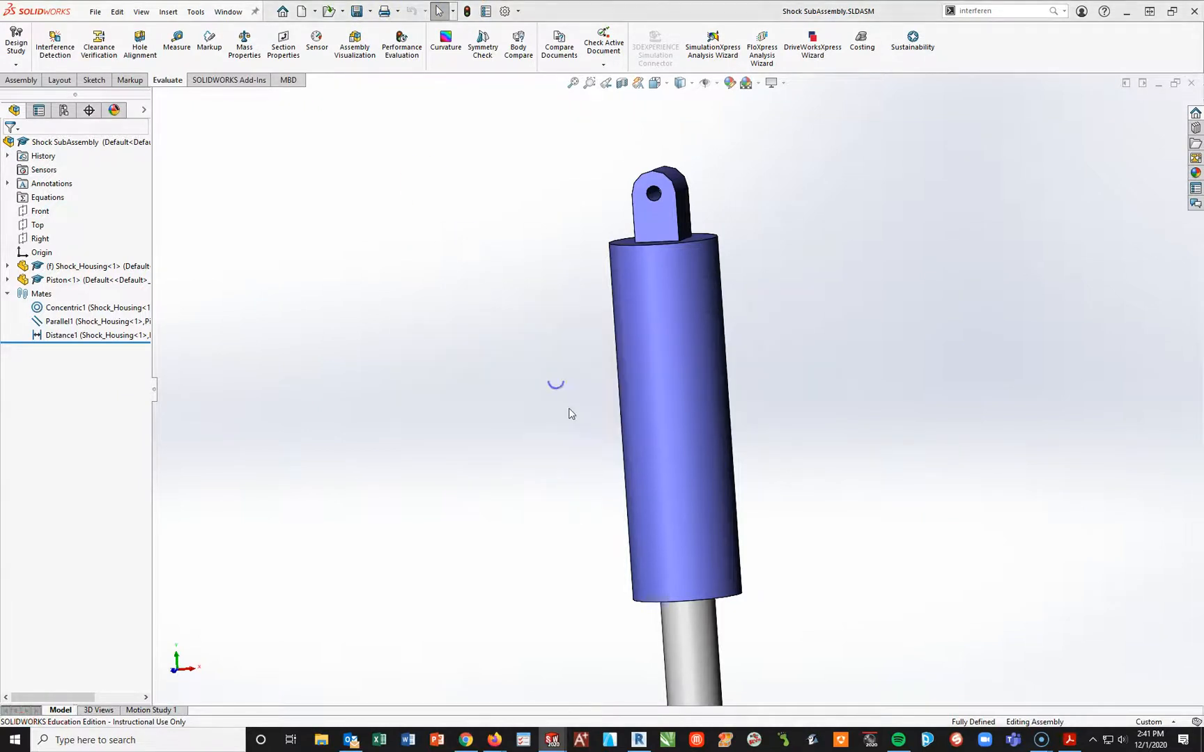
pyautogui.press('Return')
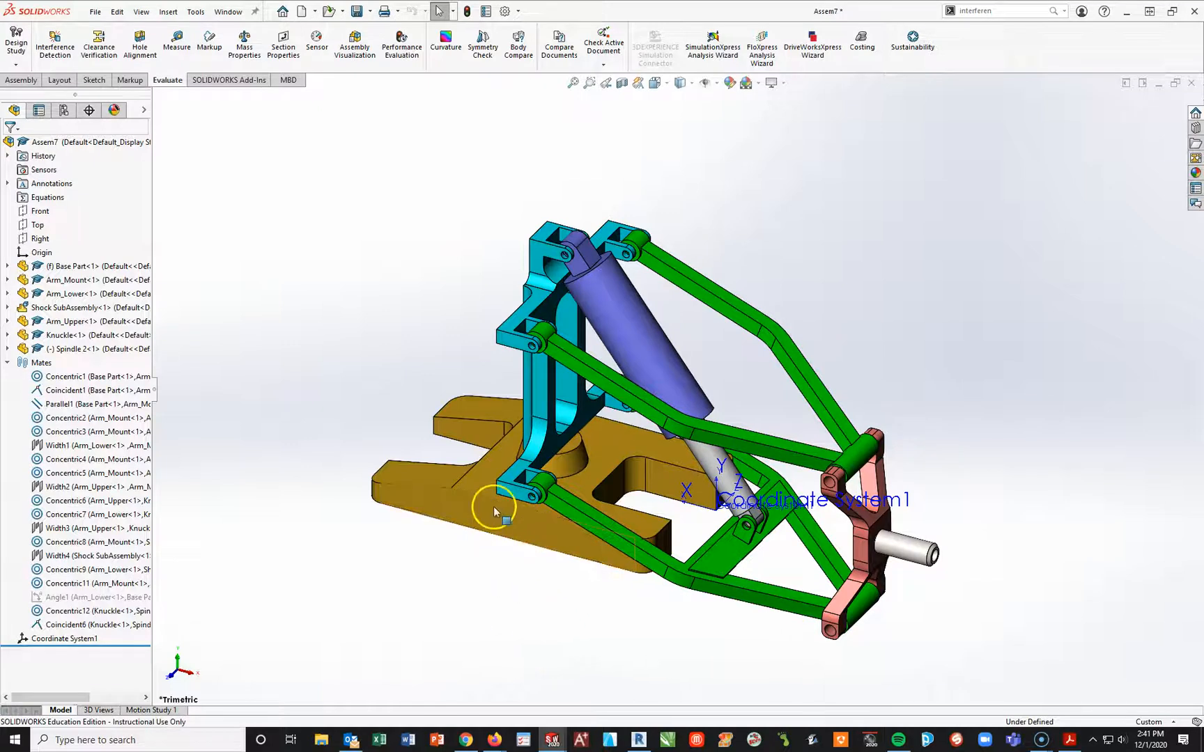
# Replace the base part with Base_B.SLDPRT from the CSWP Part 3 Example 2 folder, matching the configuration name and re-attaching mates.
pyautogui.rightClick(84, 267)
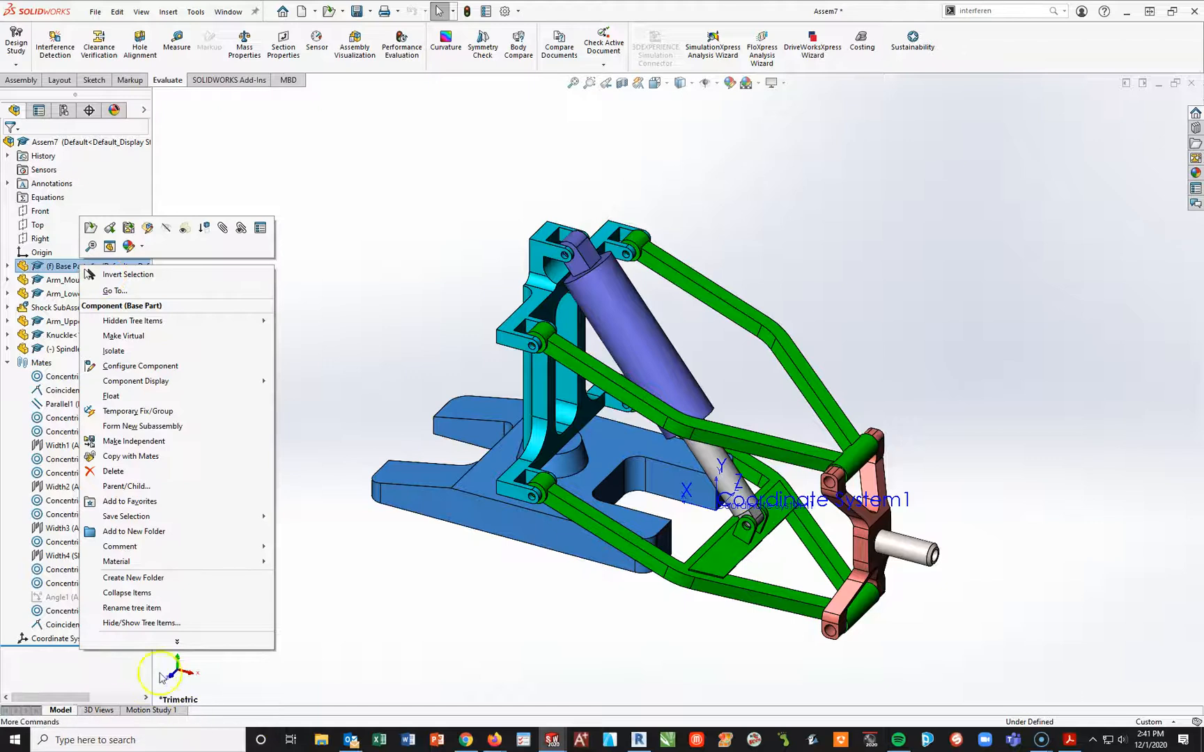
pyautogui.click(177, 641)
pyautogui.moveTo(178, 645)
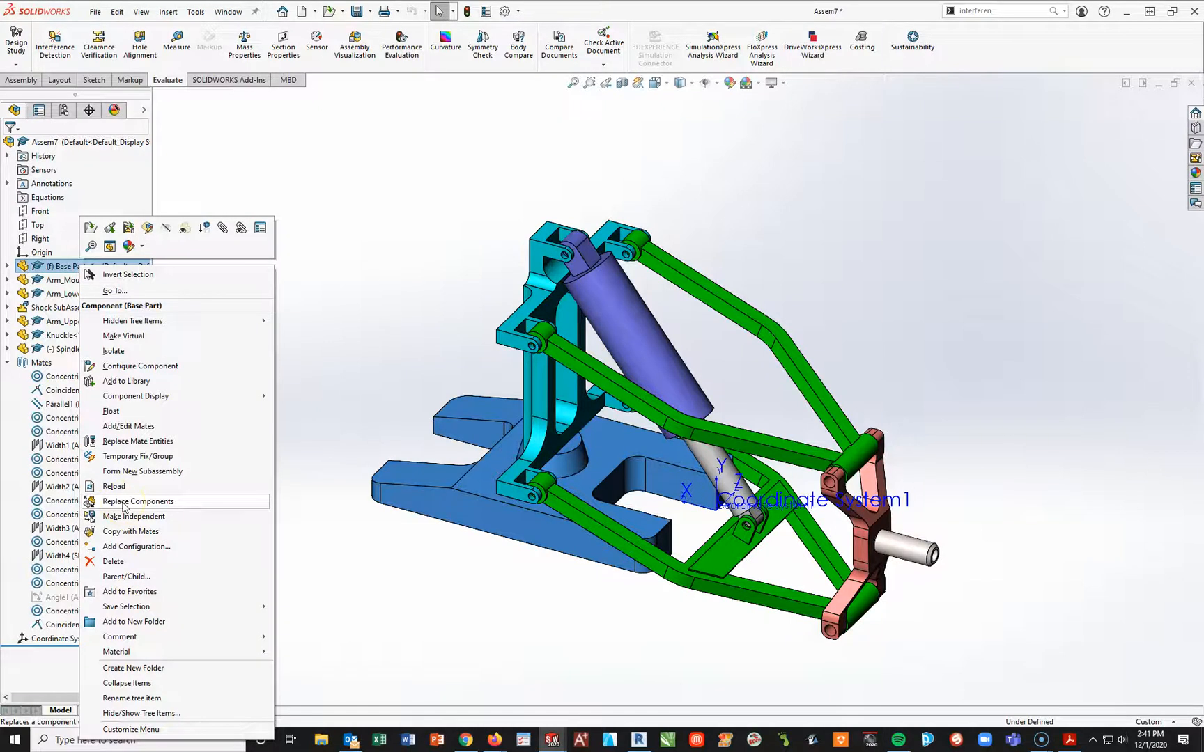
pyautogui.click(123, 502)
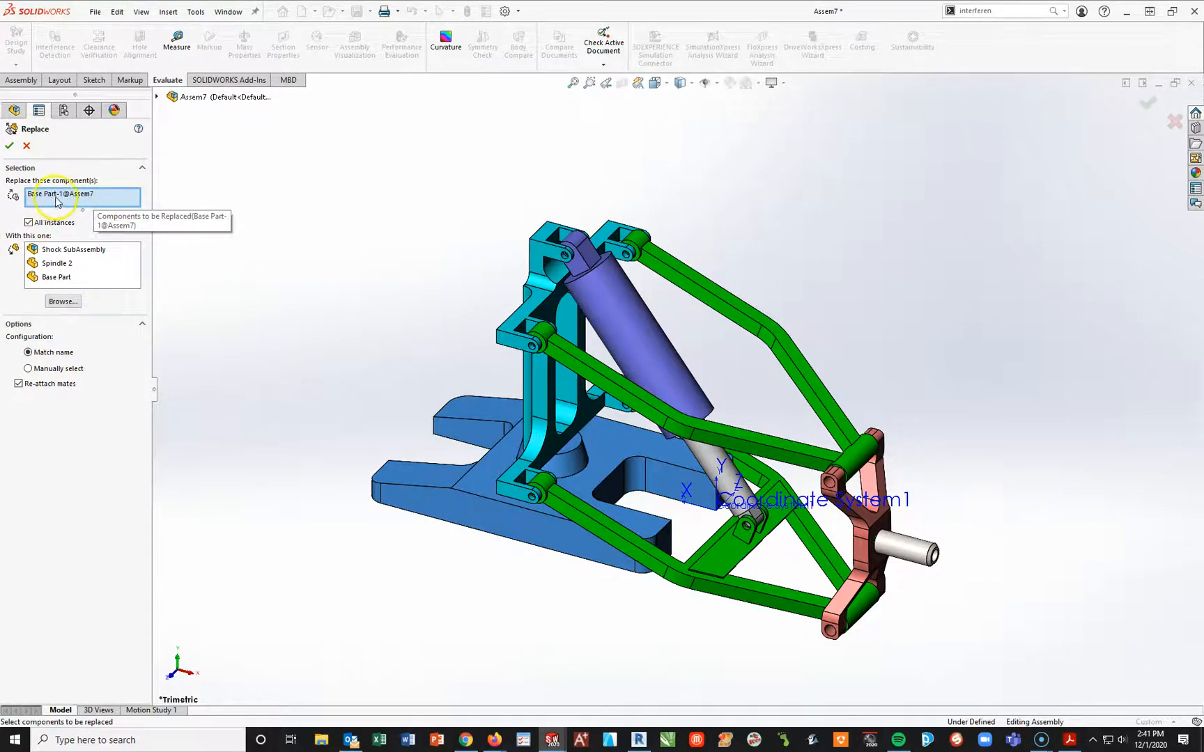
pyautogui.click(61, 302)
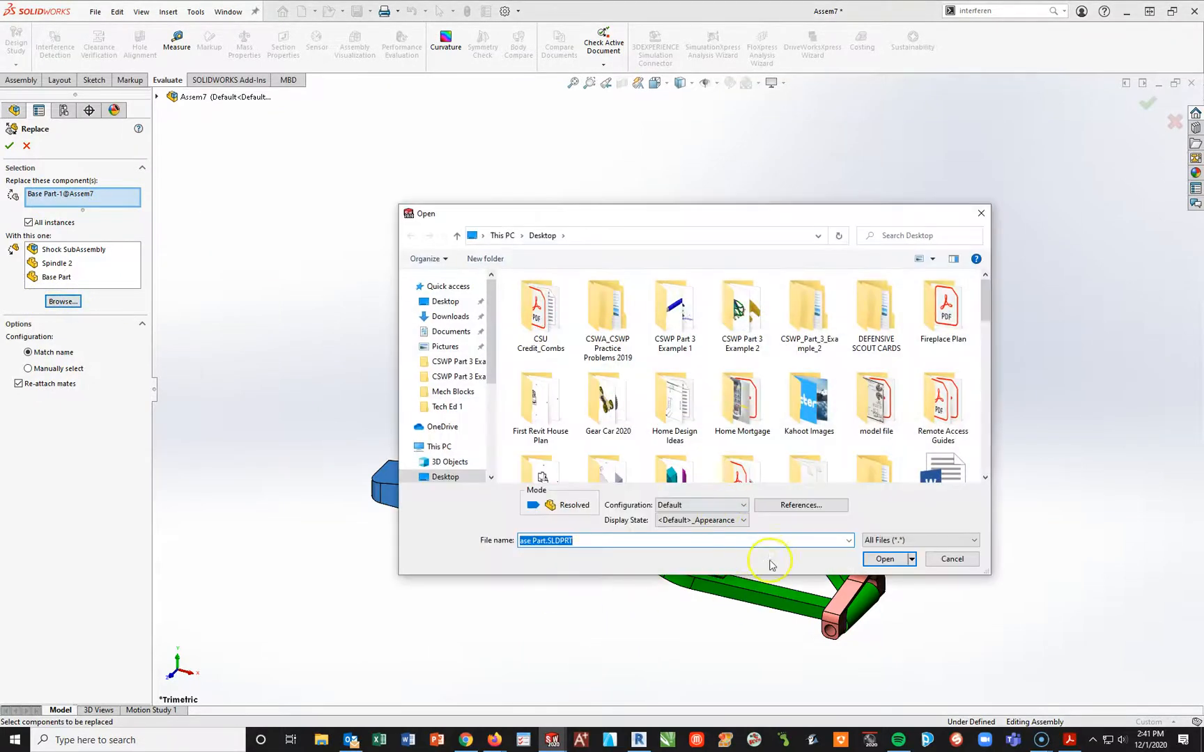
pyautogui.doubleClick(808, 313)
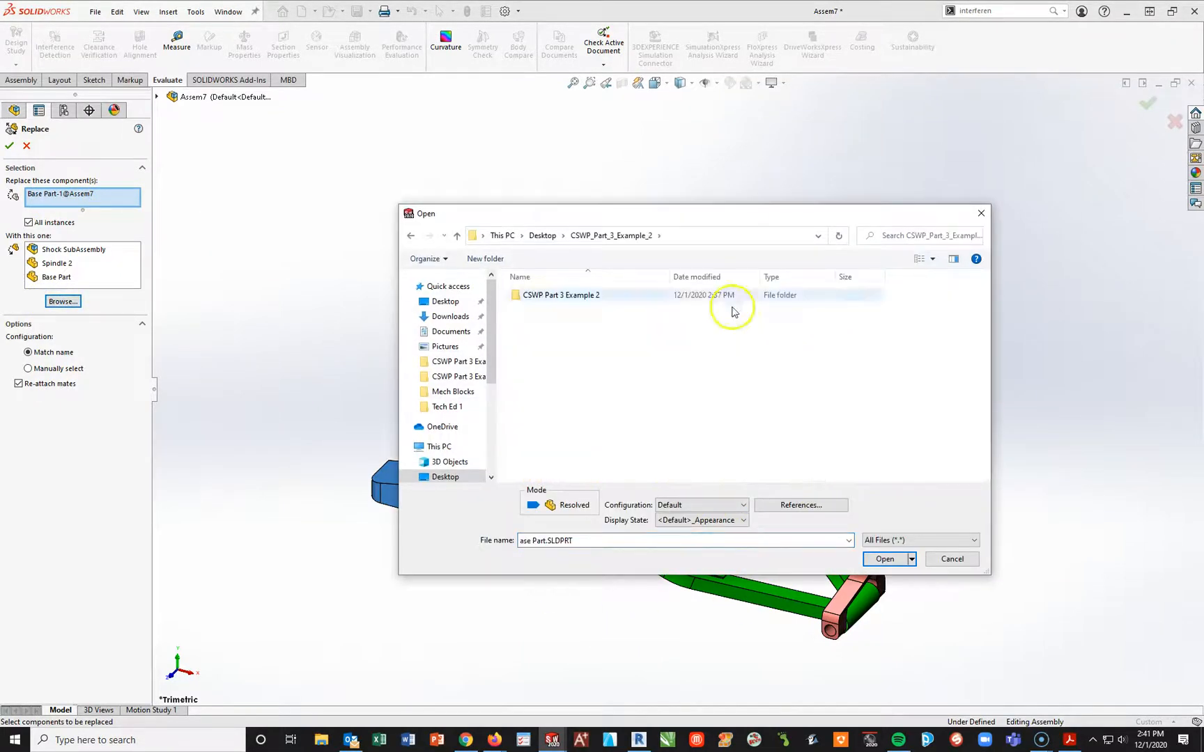
pyautogui.doubleClick(528, 300)
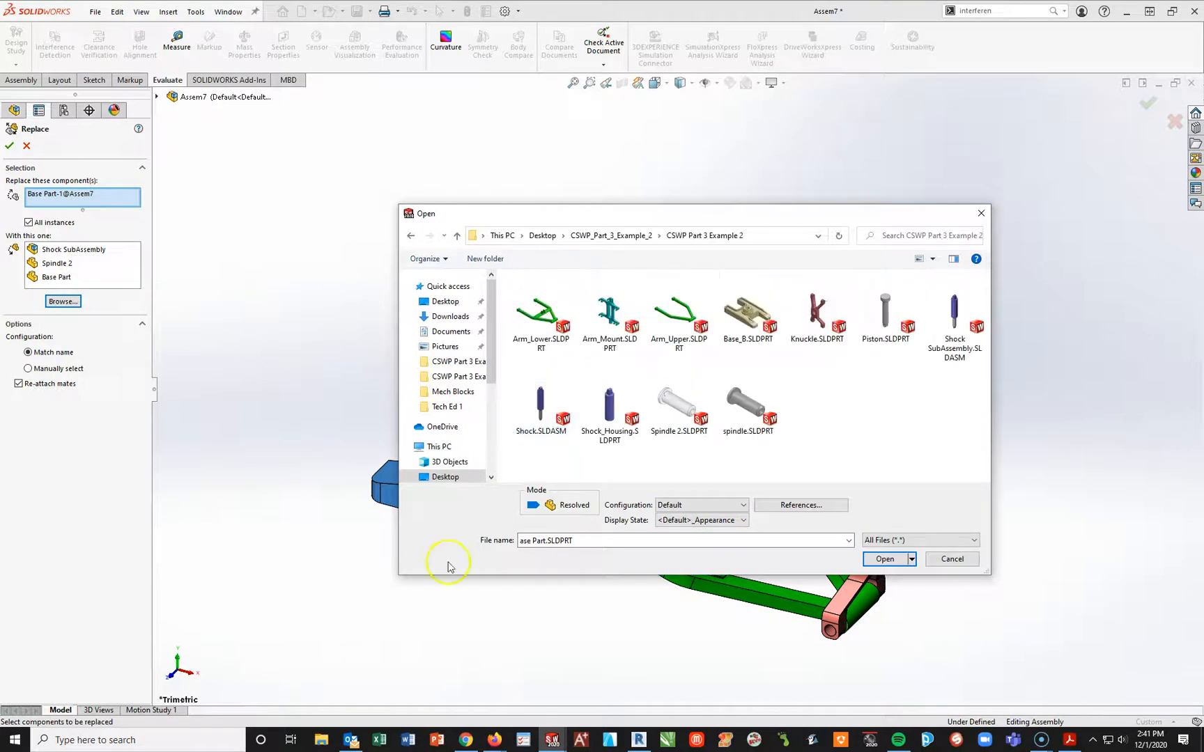
pyautogui.click(738, 328)
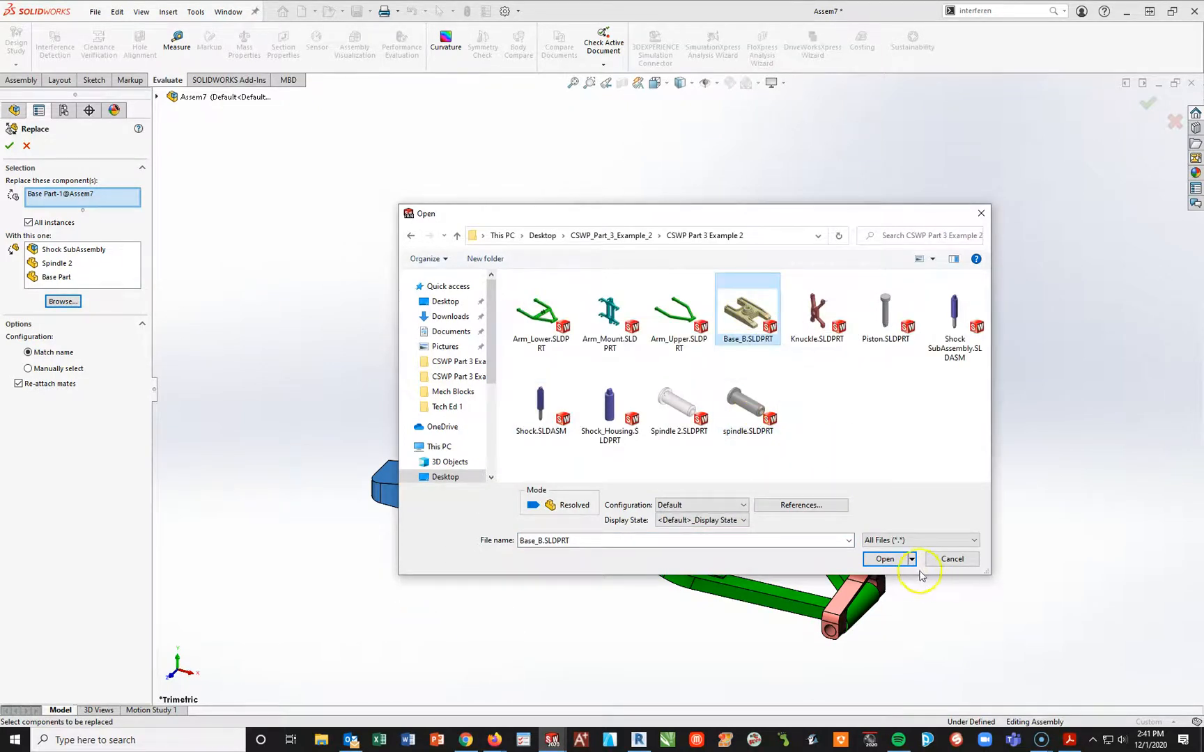
pyautogui.click(884, 558)
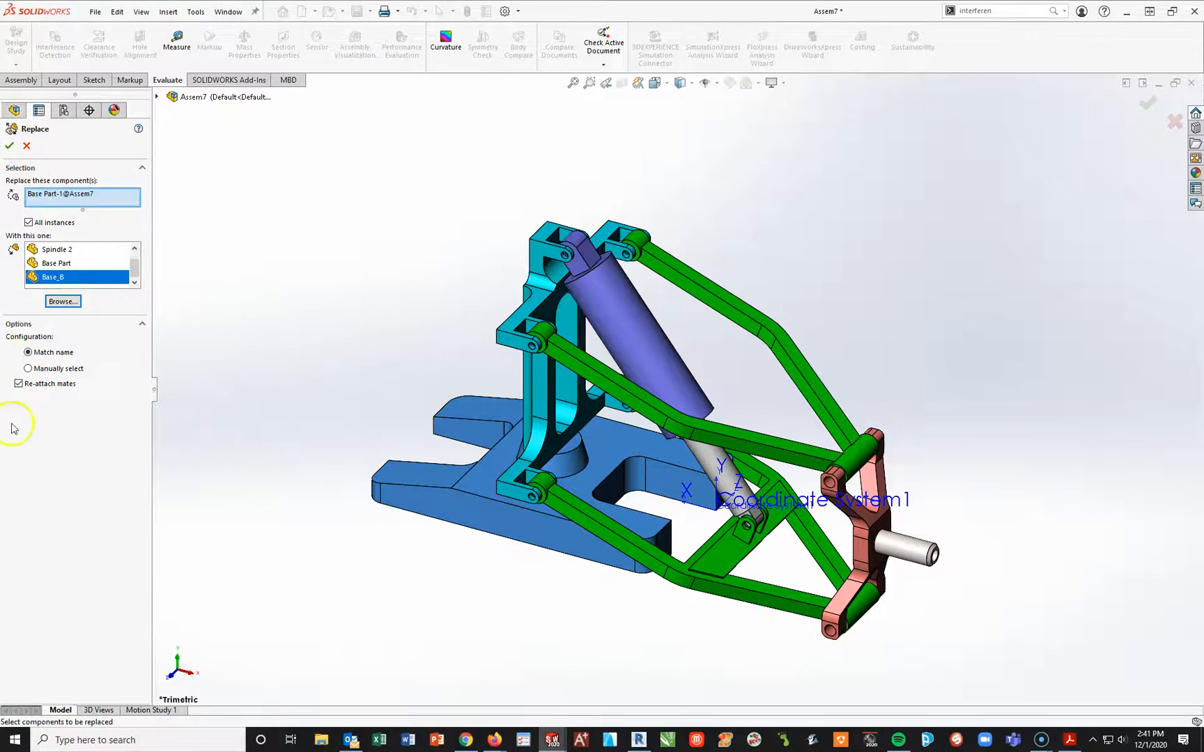
pyautogui.click(9, 146)
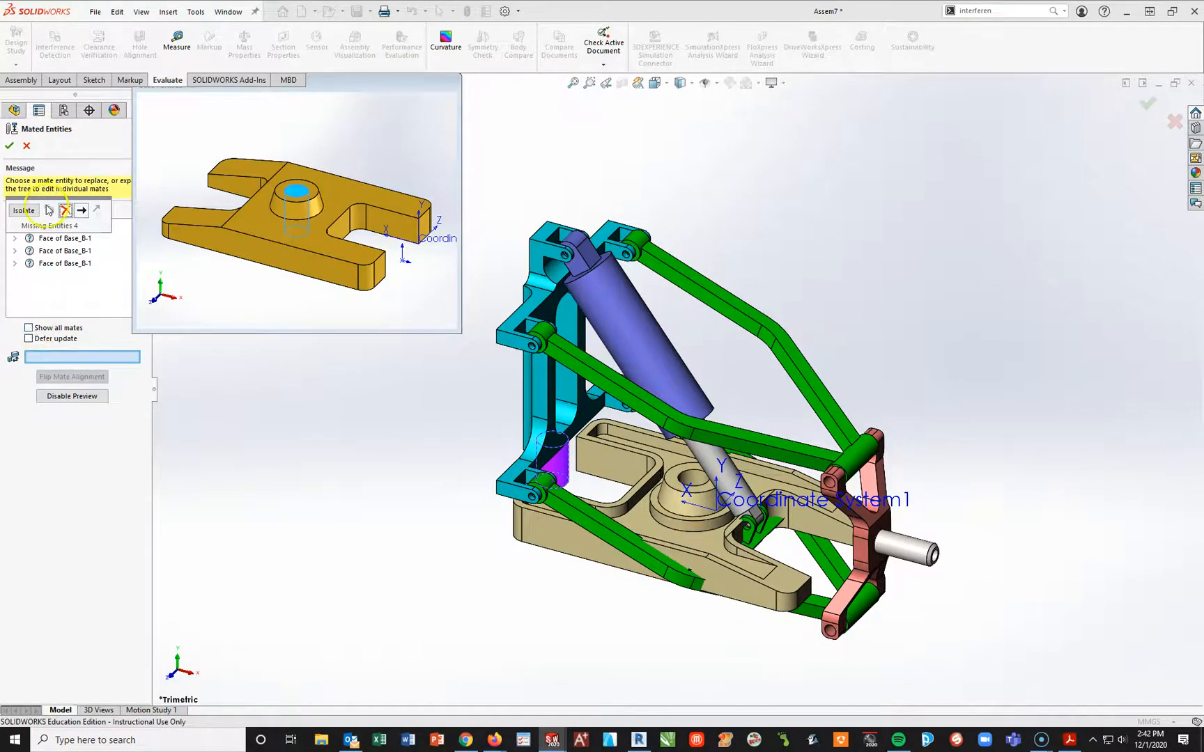
# Reattach the arm mount's concentric mate to the hole in Base_B's central boss and its coincident mate to the boss's top face.
pyautogui.moveTo(45, 204); pyautogui.dragTo(656, 98)
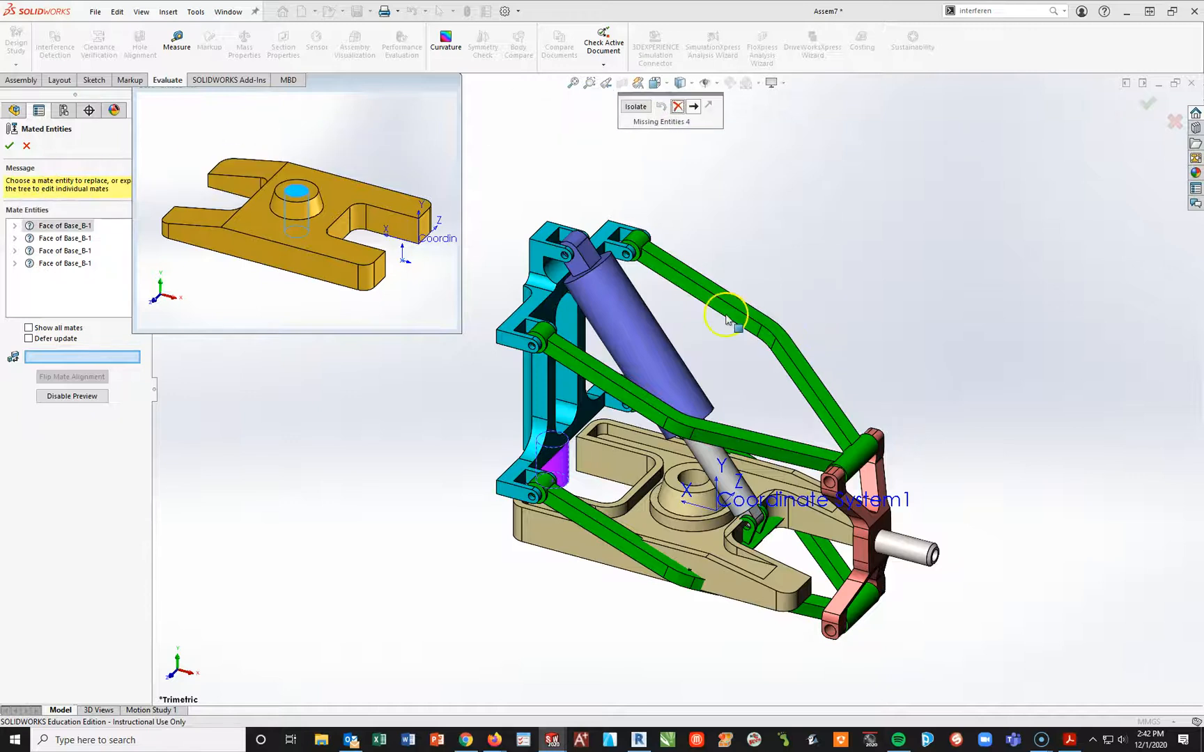
pyautogui.click(78, 225)
pyautogui.click(14, 226)
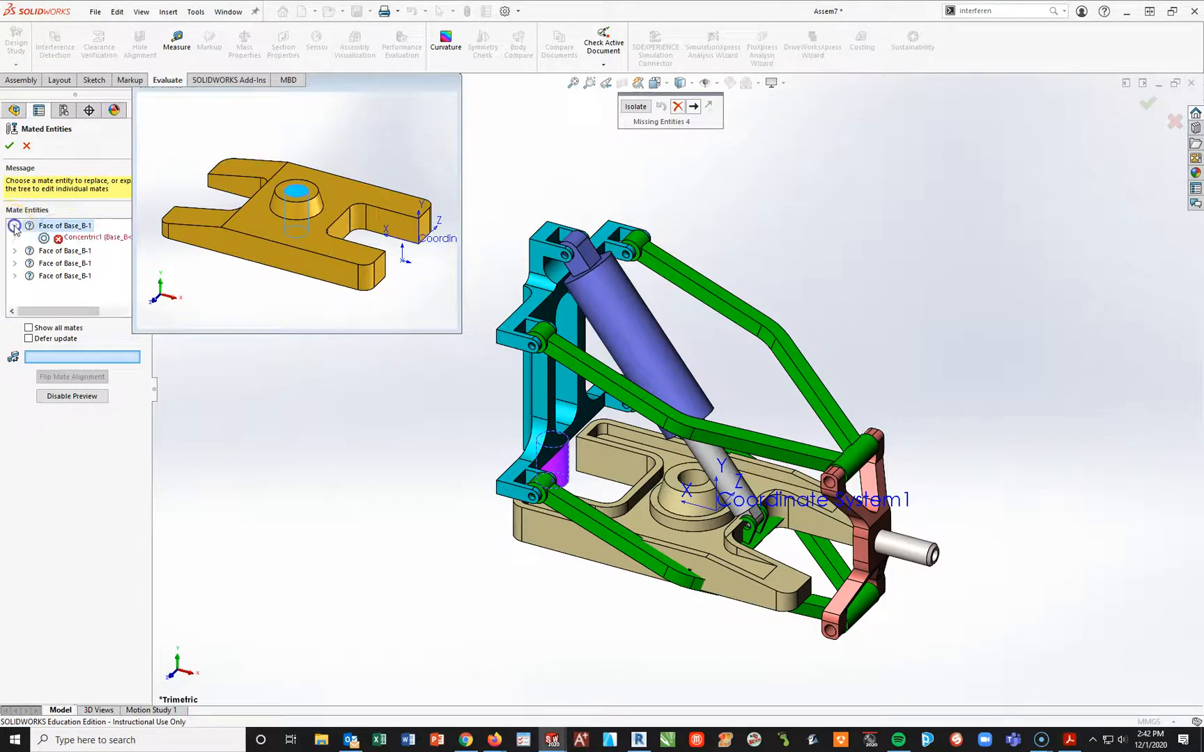
pyautogui.click(75, 238)
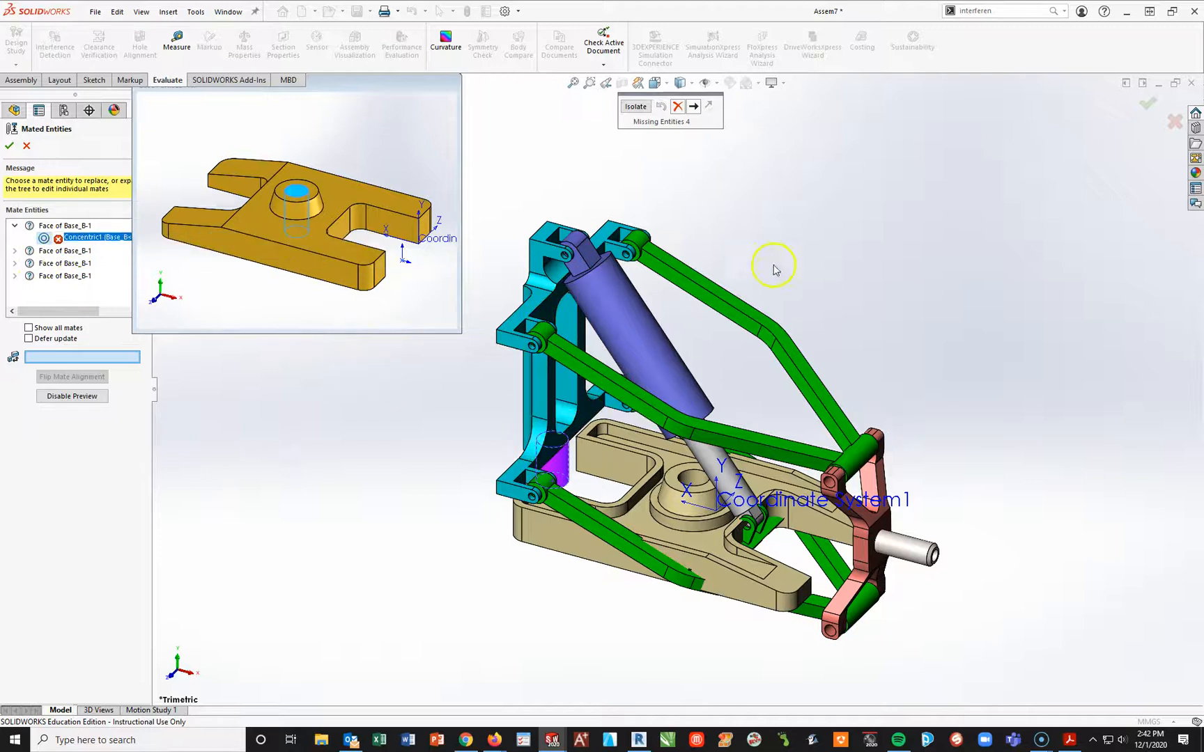
pyautogui.click(693, 106)
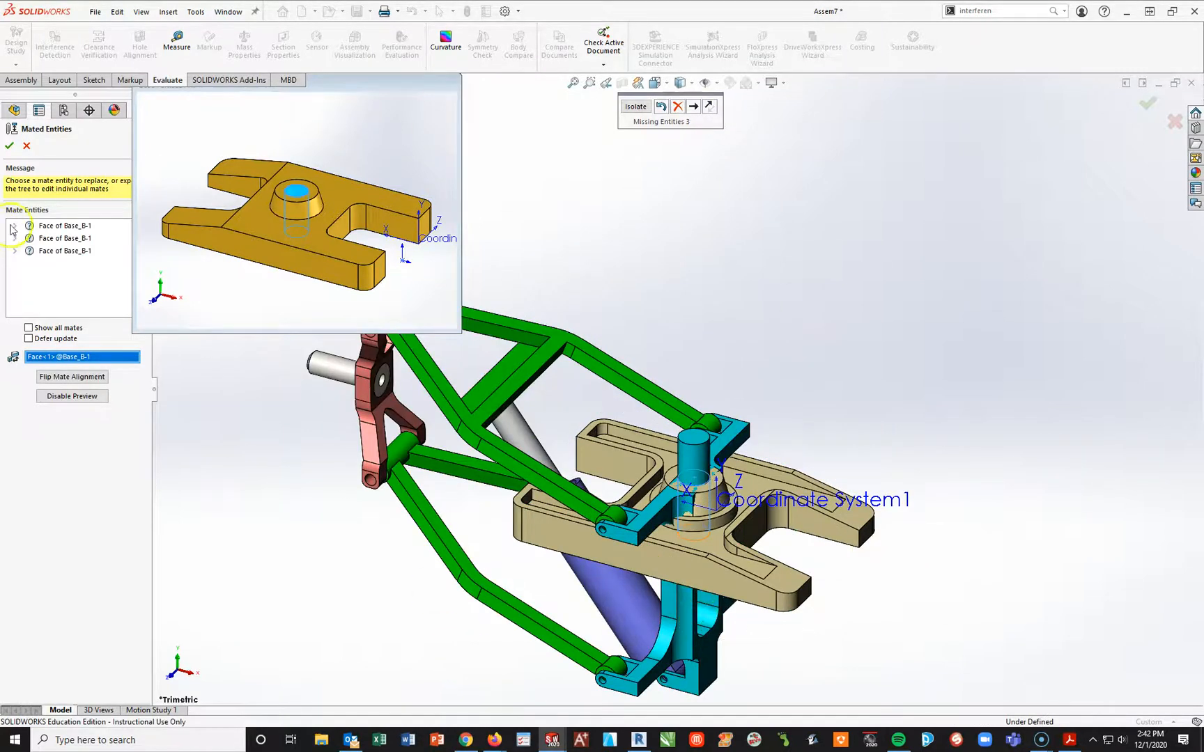
pyautogui.click(13, 227)
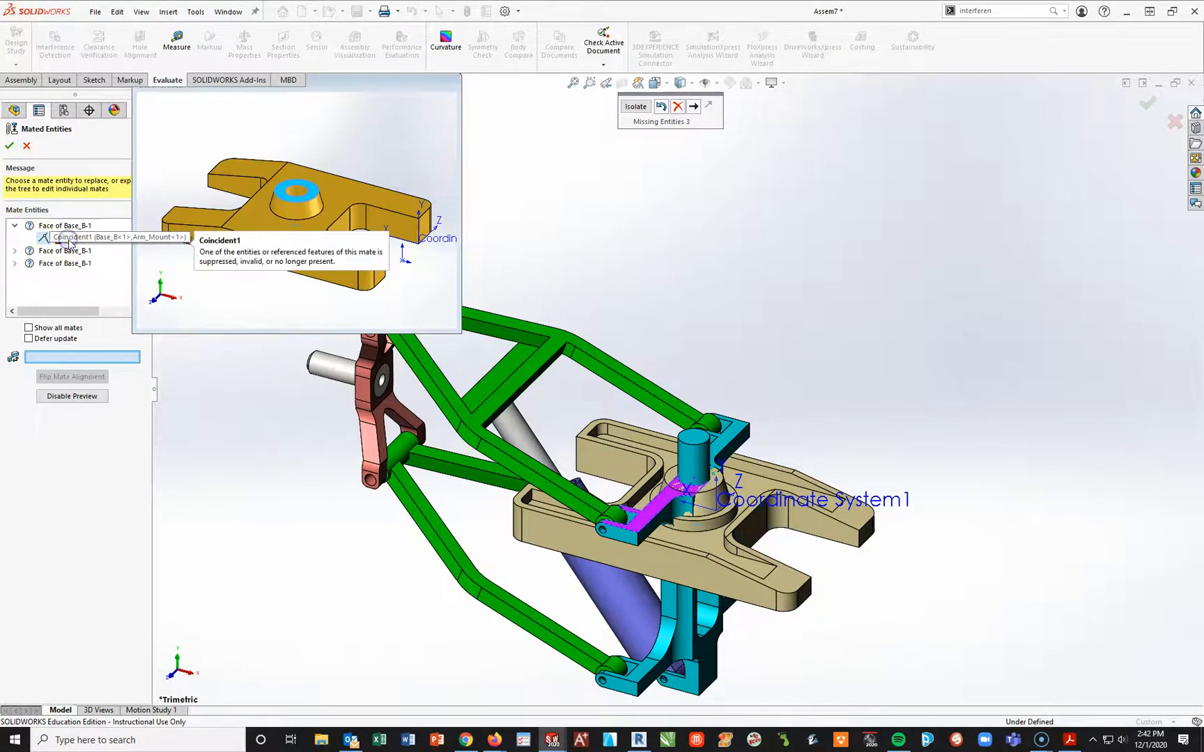
pyautogui.click(718, 563)
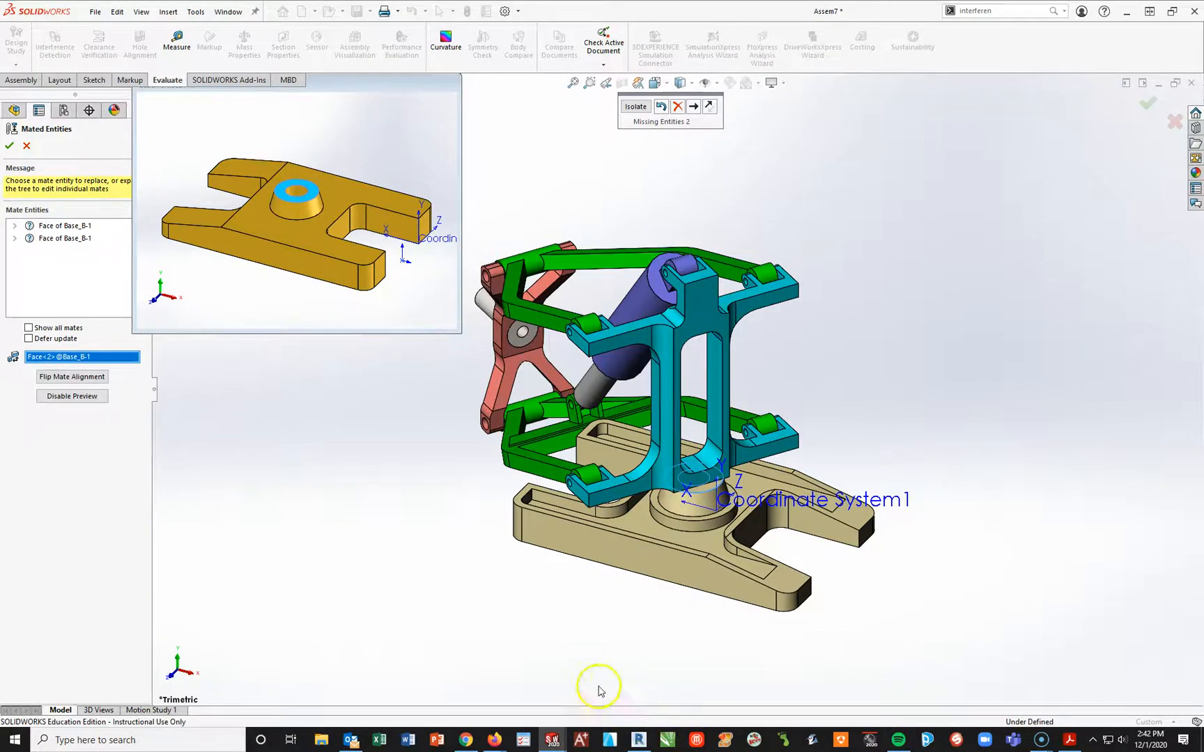
# Remove the missing references of the Parallel1 and Angle1 mates on Base_B and accept the mate replacement.
pyautogui.click(14, 227)
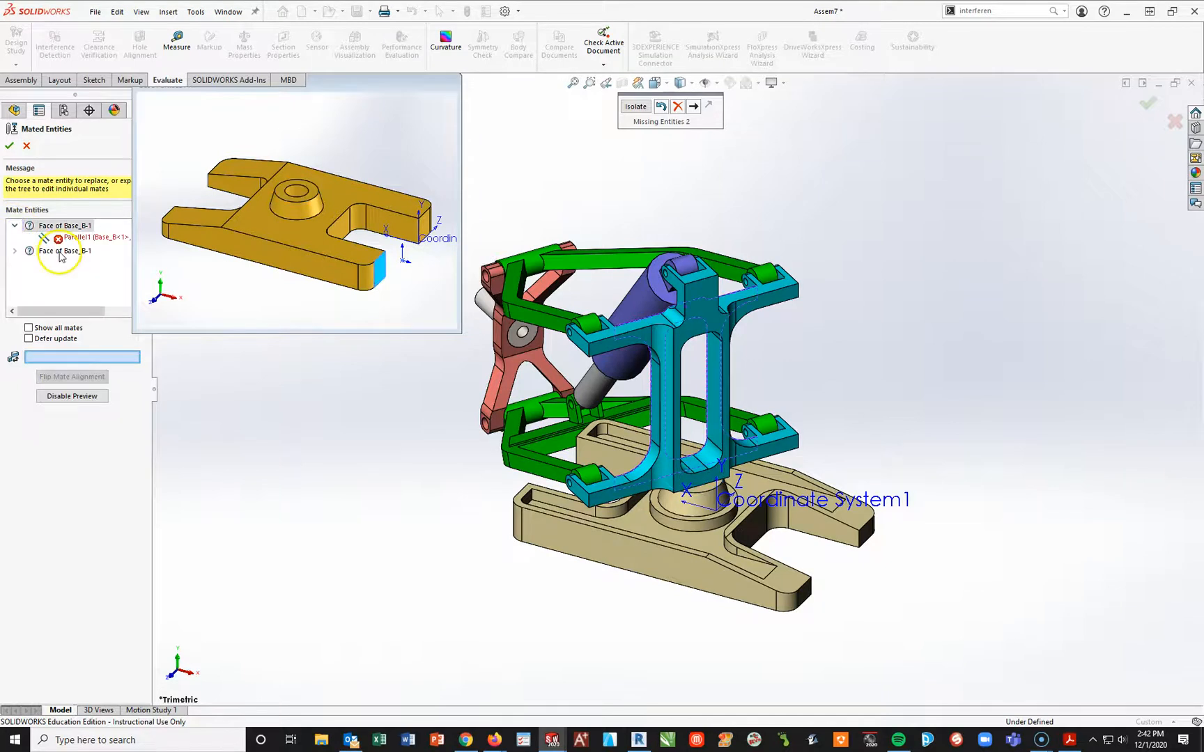
pyautogui.moveTo(71, 240)
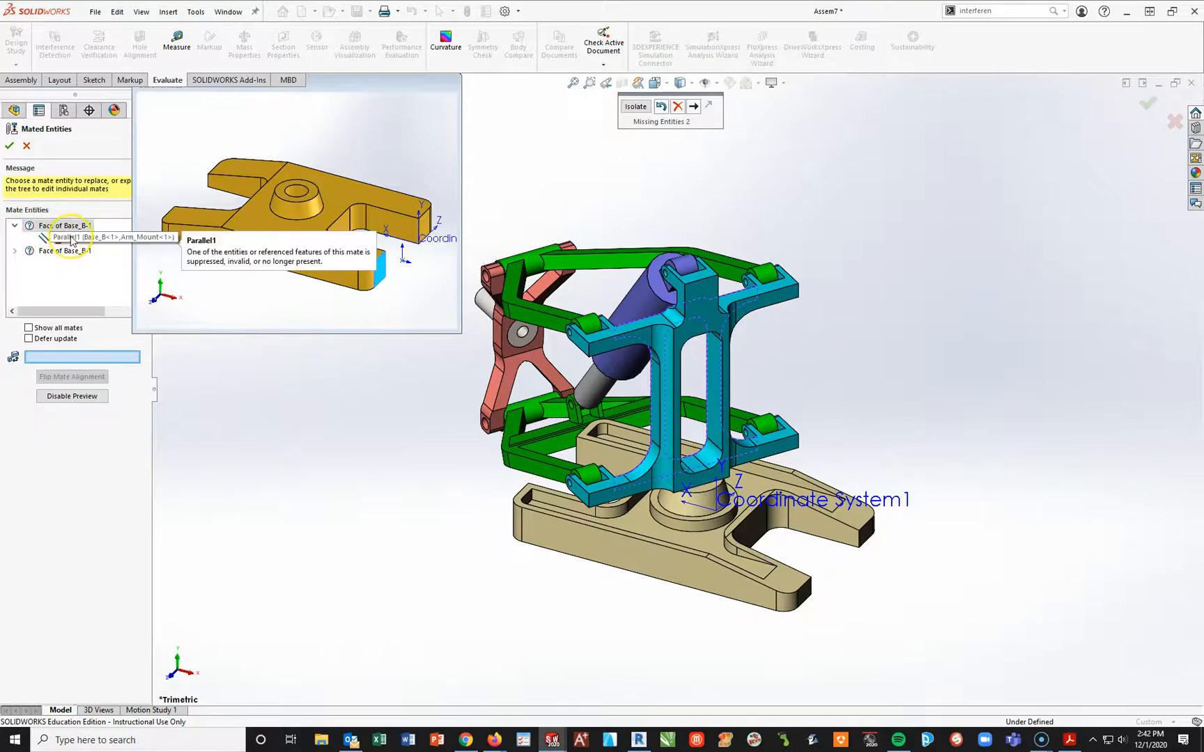
pyautogui.click(71, 238)
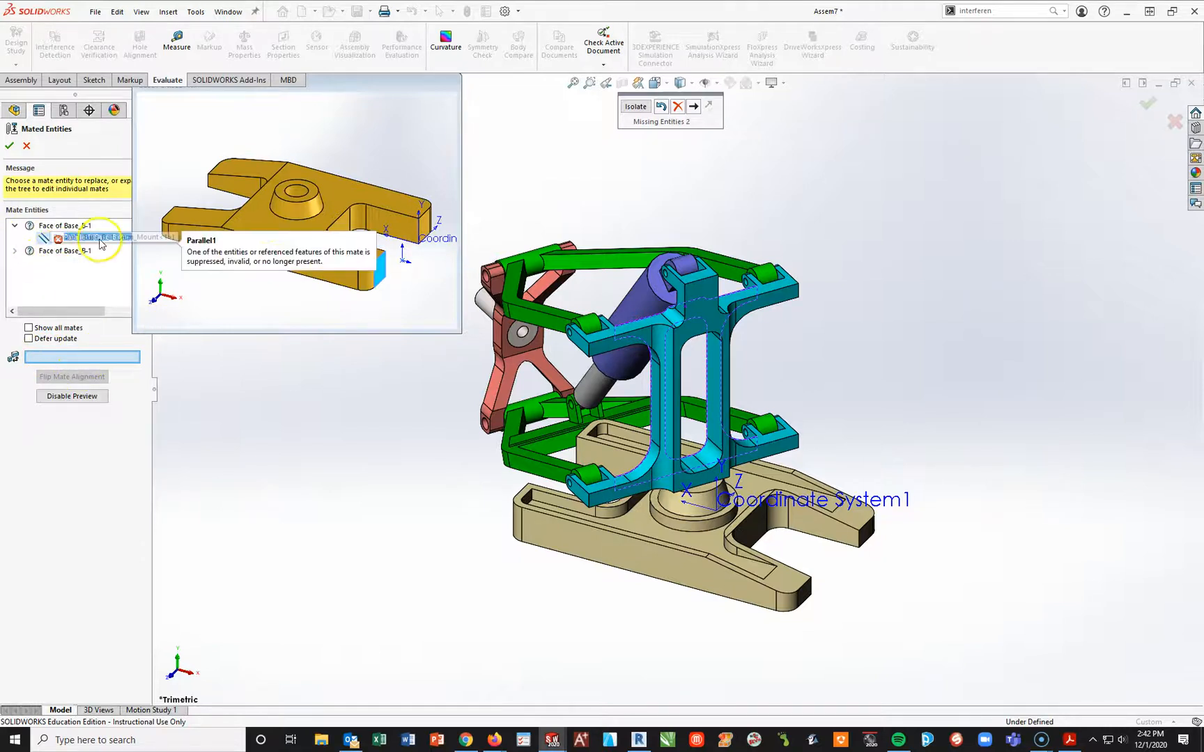
pyautogui.click(677, 106)
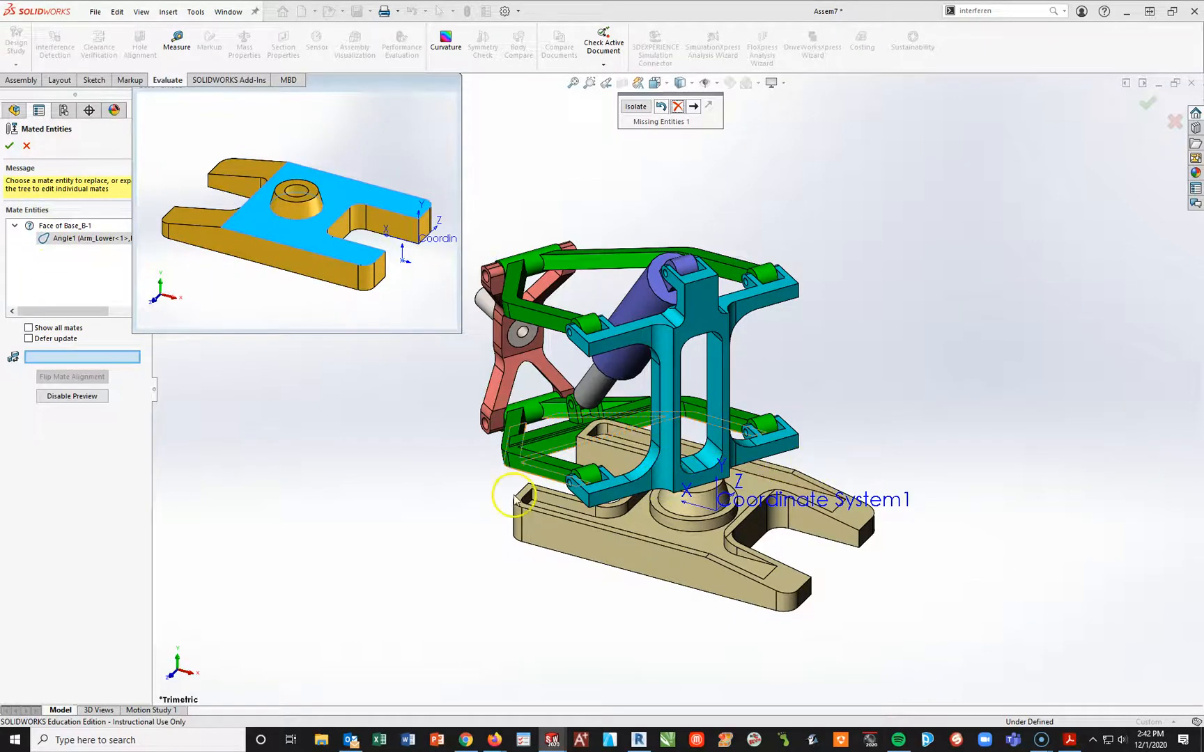
pyautogui.click(677, 106)
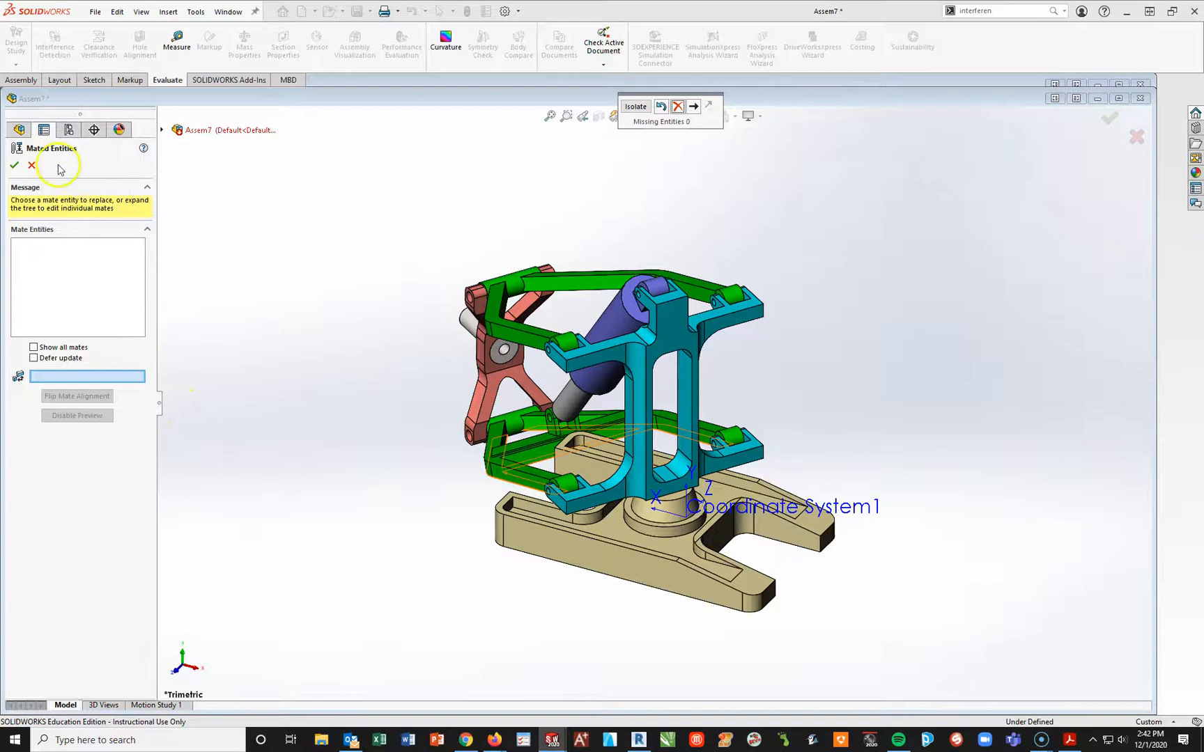
pyautogui.click(14, 165)
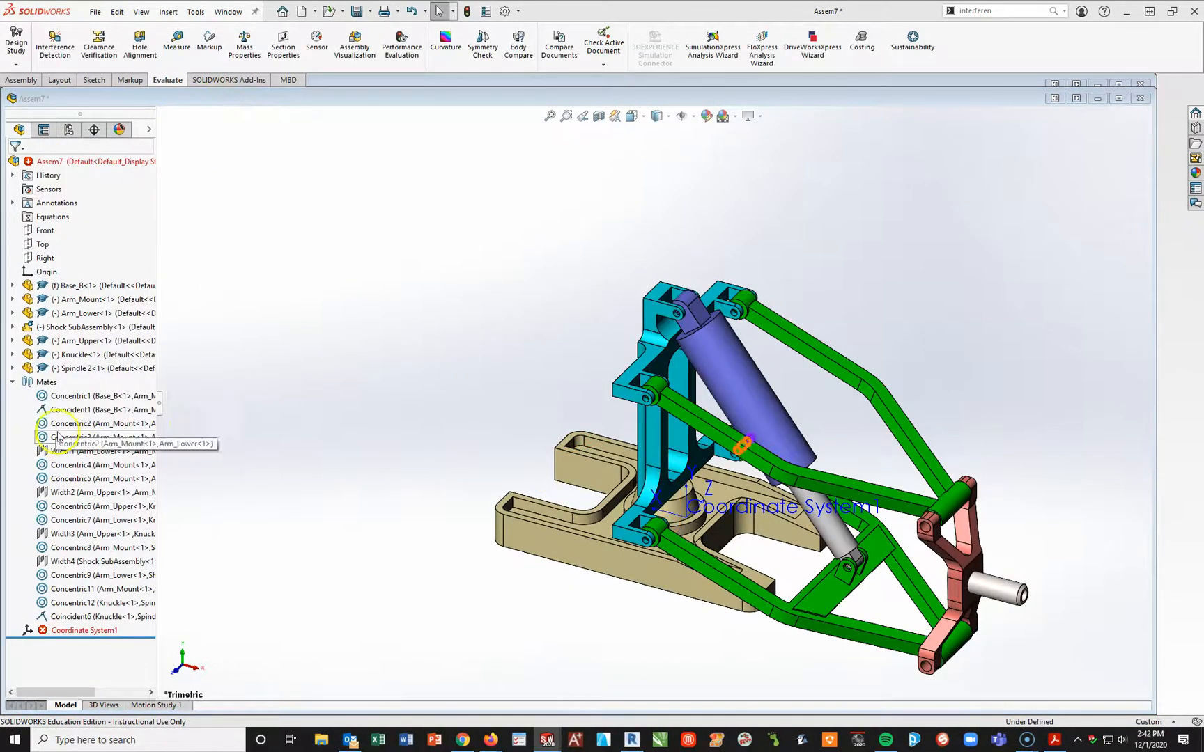
# Redefine Coordinate System1 with its origin at the lower outer corner vertex of Base_B's rear leg.
pyautogui.click(58, 632)
pyautogui.click(57, 632)
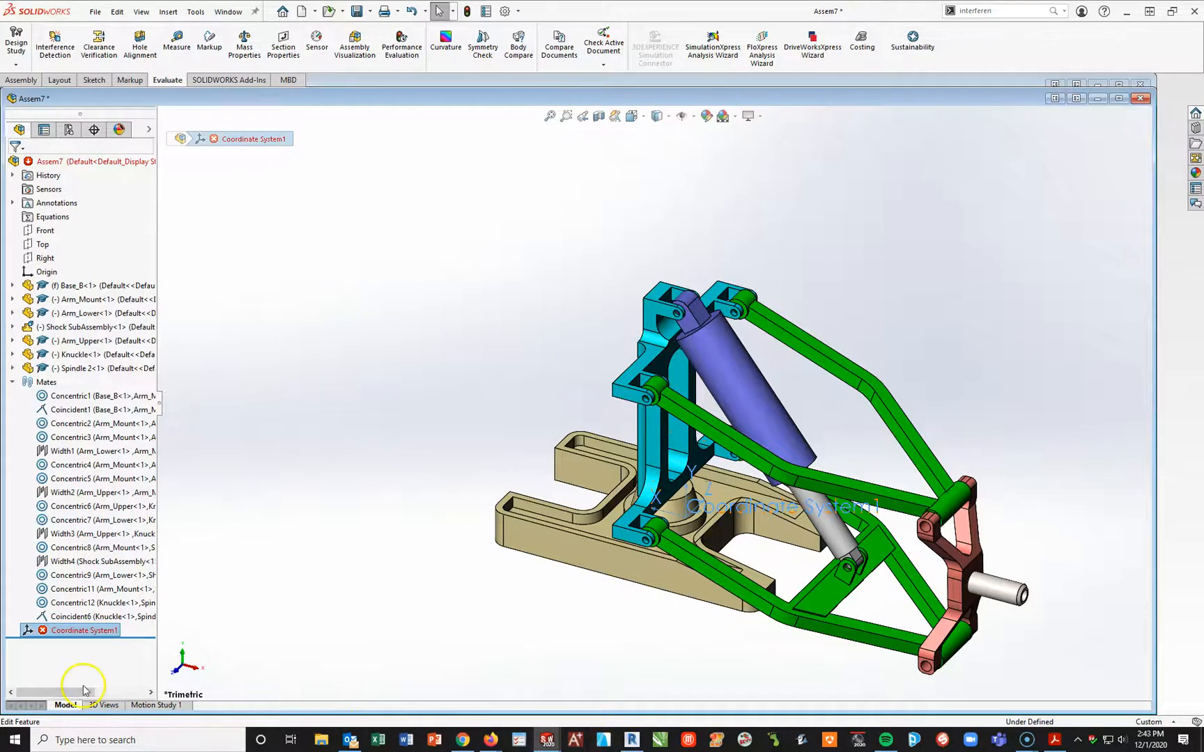
pyautogui.rightClick(56, 633)
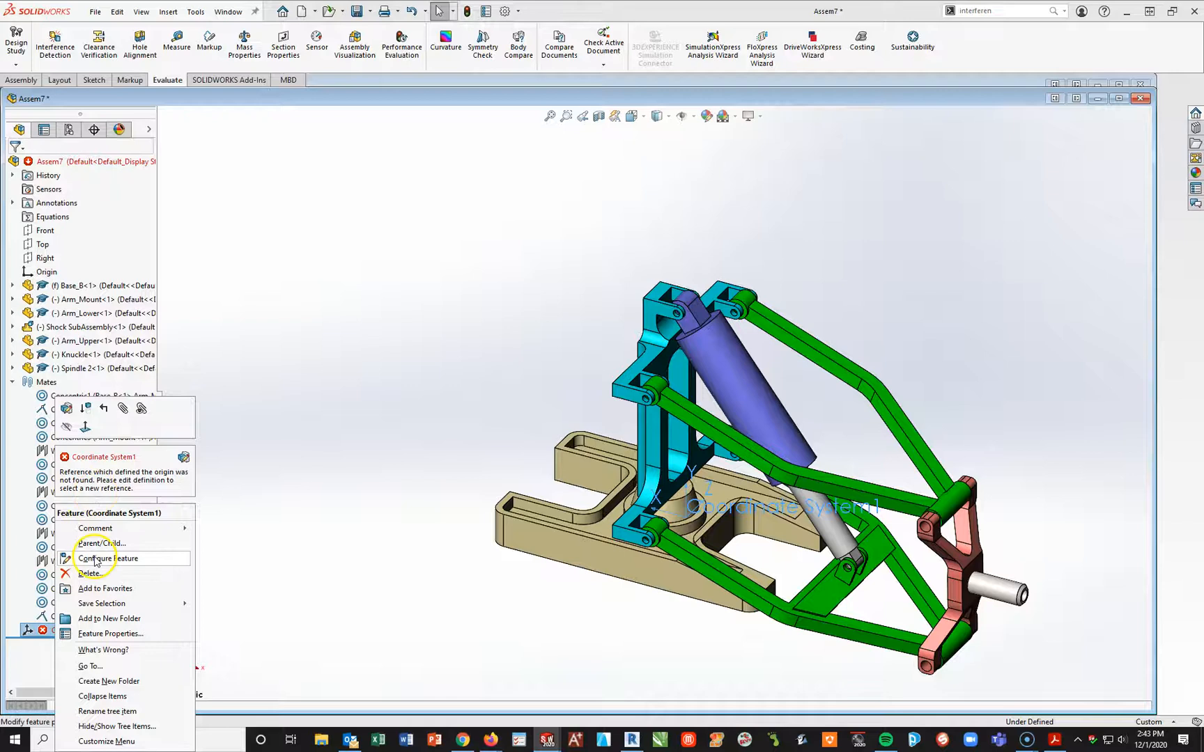
pyautogui.click(67, 409)
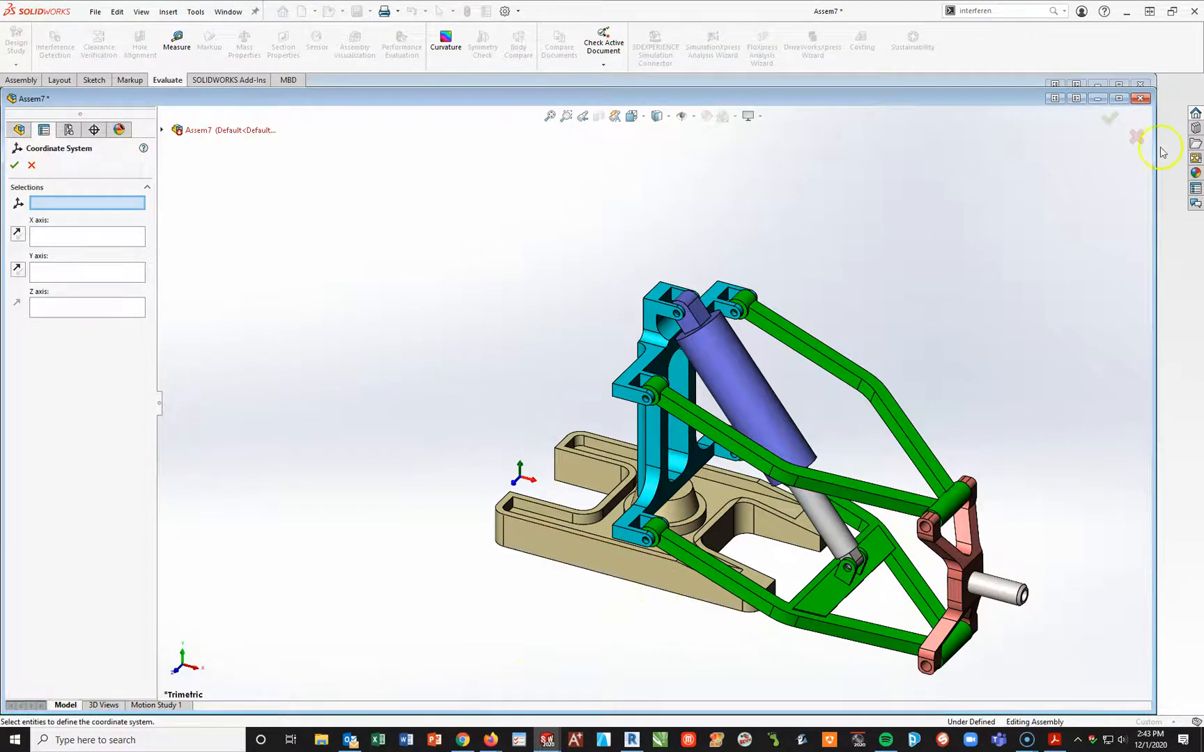
pyautogui.click(1119, 99)
pyautogui.press('space')
pyautogui.click(1066, 227)
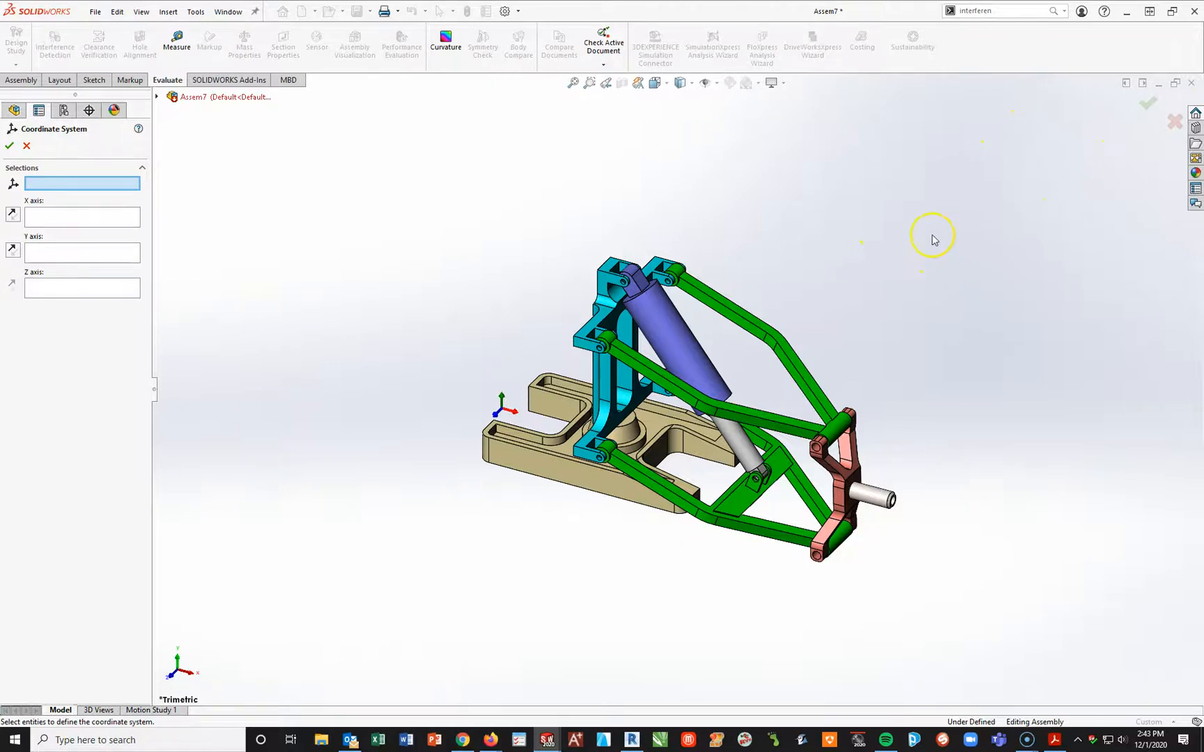
pyautogui.press('space')
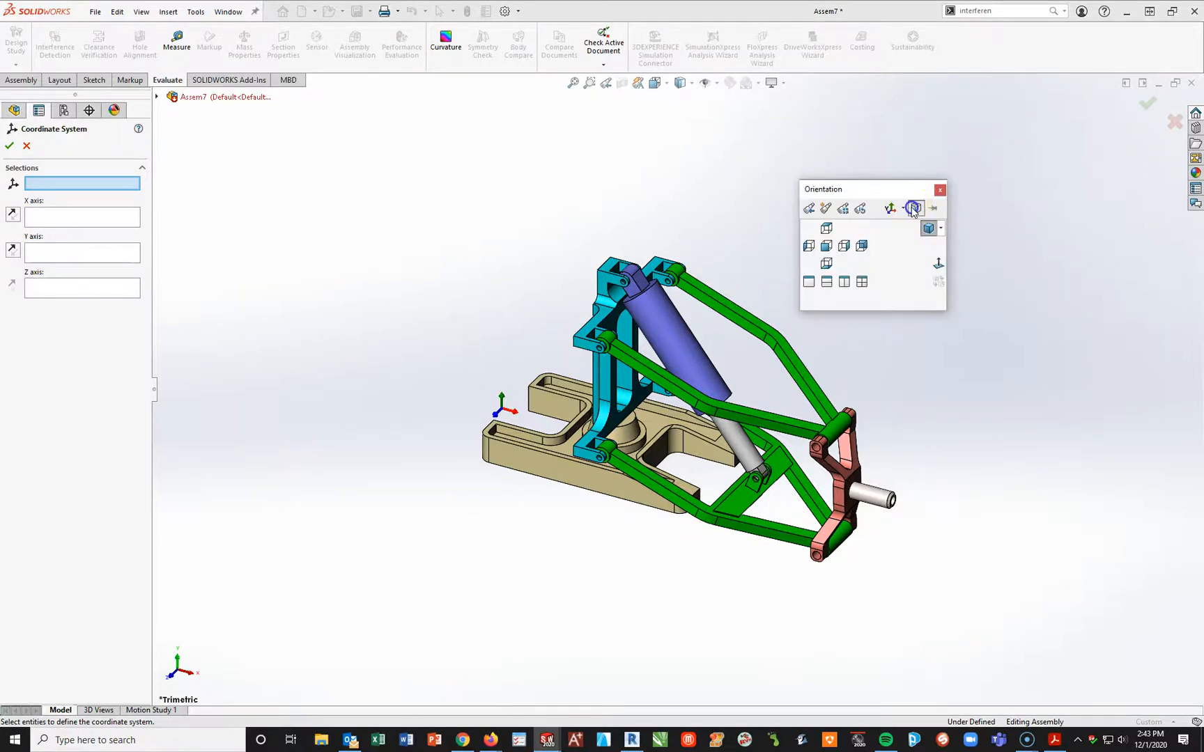
pyautogui.click(912, 207)
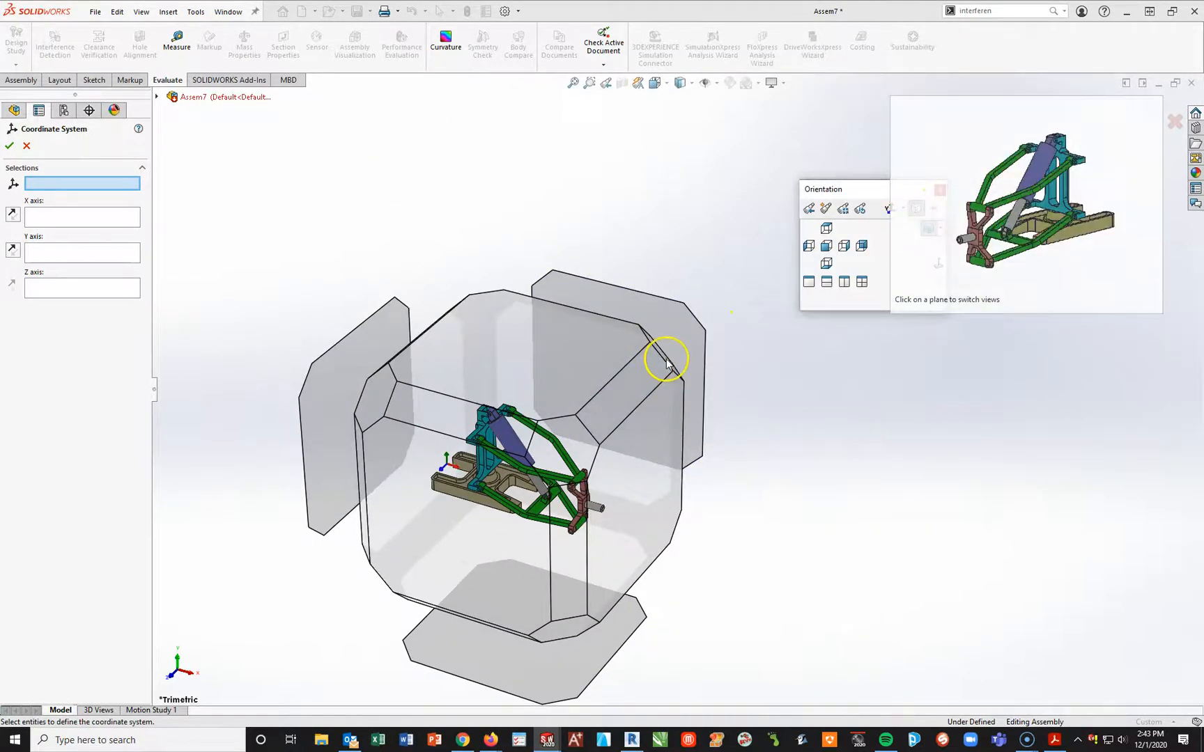
pyautogui.click(666, 361)
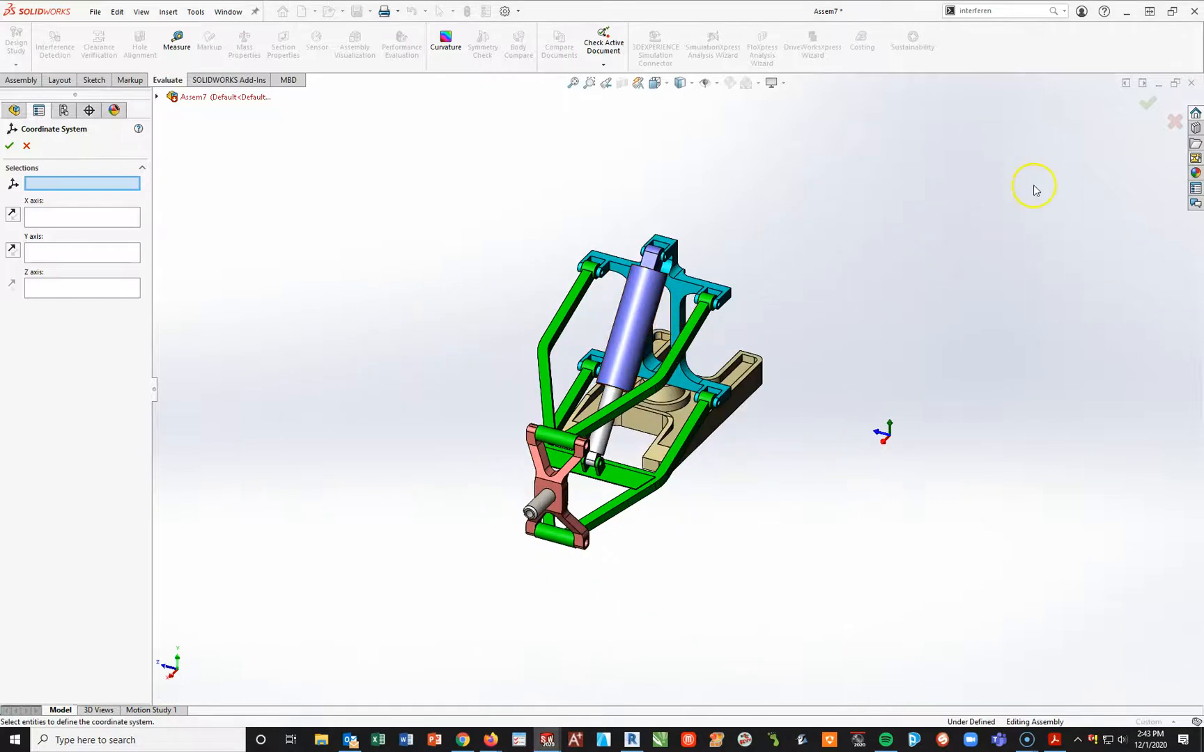
pyautogui.press('space')
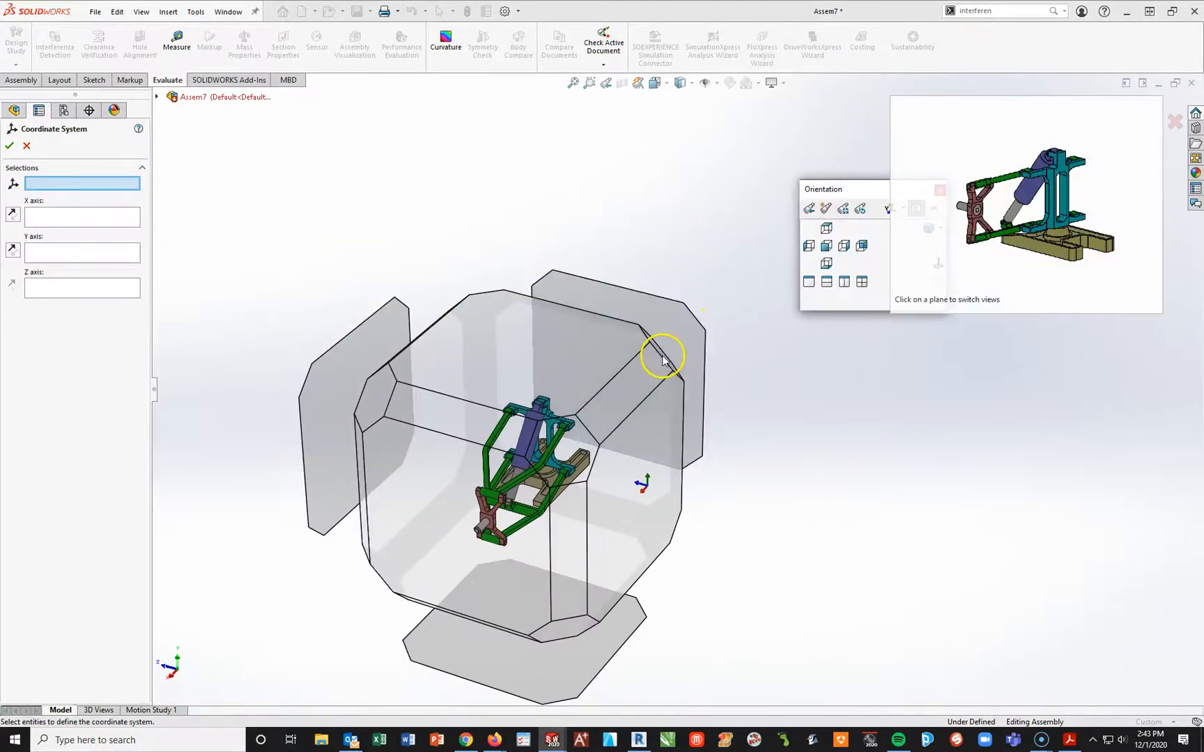
pyautogui.click(664, 359)
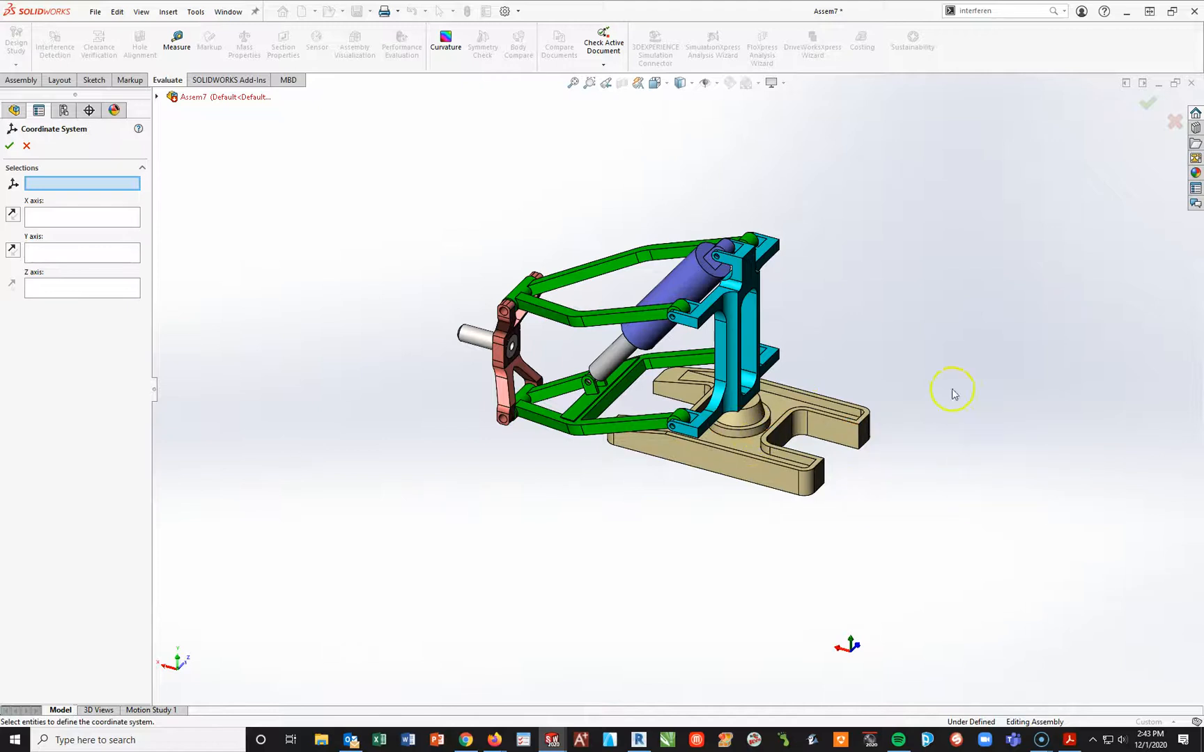
pyautogui.click(859, 451)
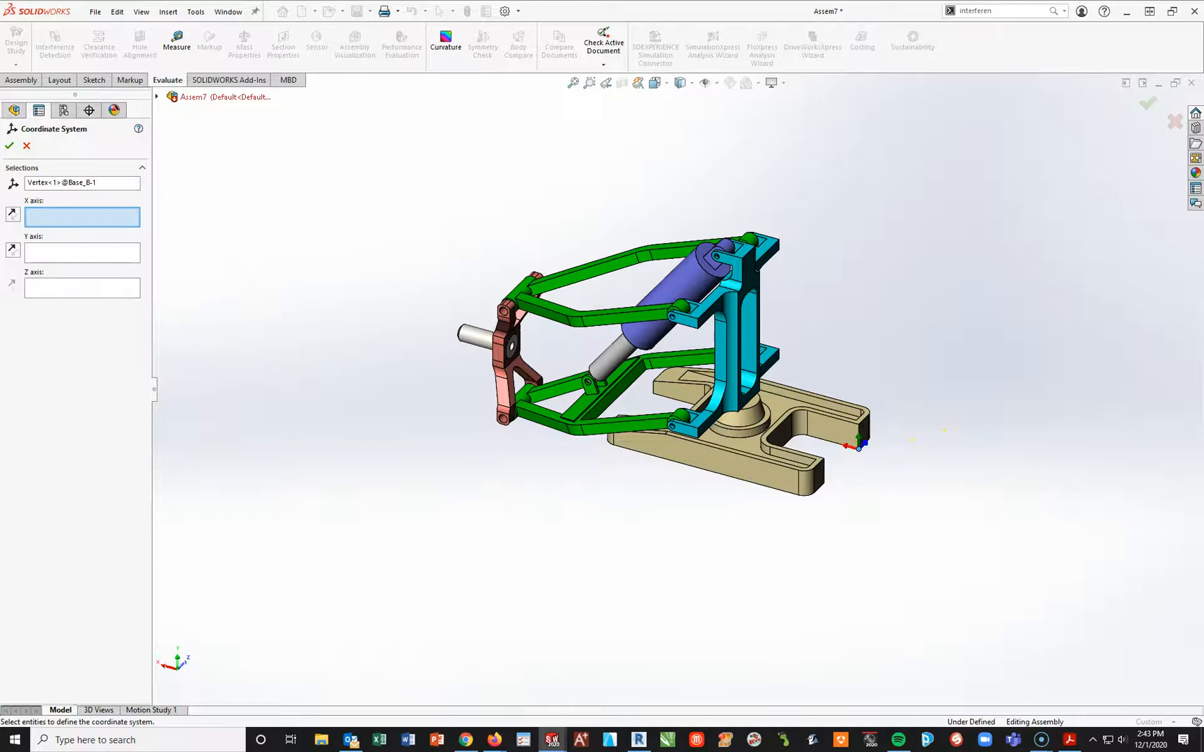
pyautogui.click(9, 145)
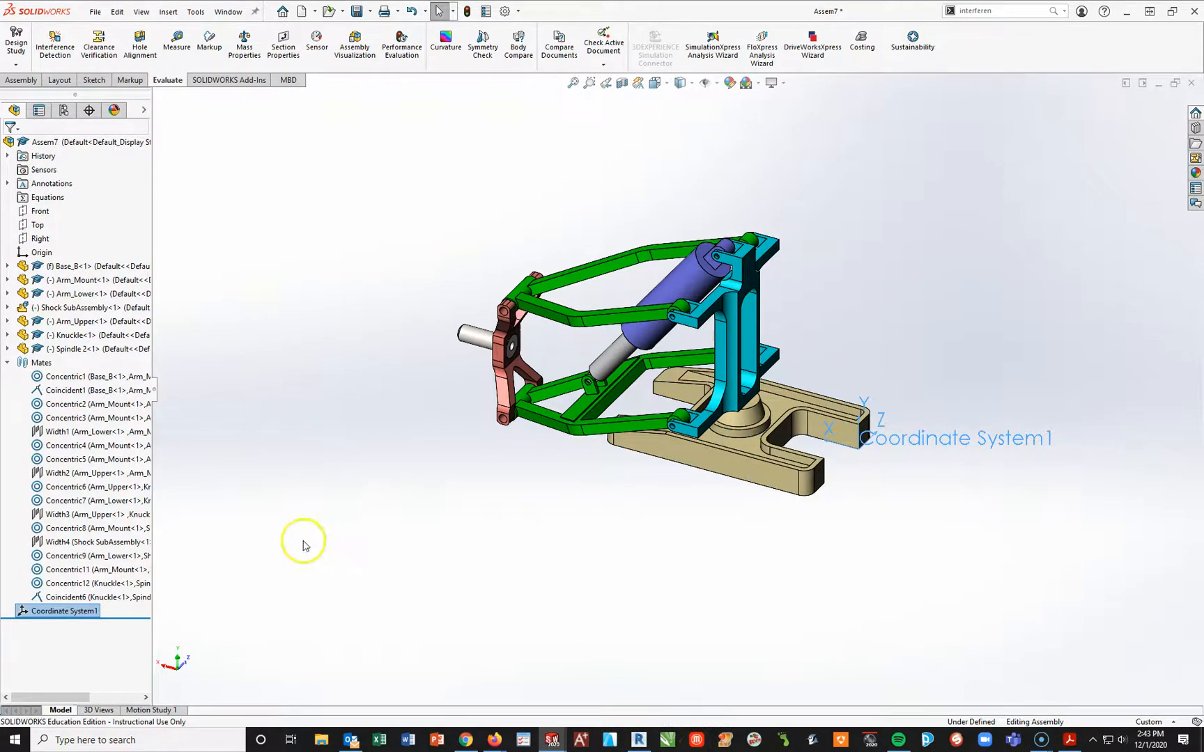
# Swing the suspension arm assembly around Base_B's central boss so it angles across the base.
pyautogui.click(565, 315)
pyautogui.moveTo(566, 315); pyautogui.dragTo(648, 540, button='middle')
pyautogui.moveTo(648, 539); pyautogui.dragTo(645, 541)
pyautogui.click(812, 567)
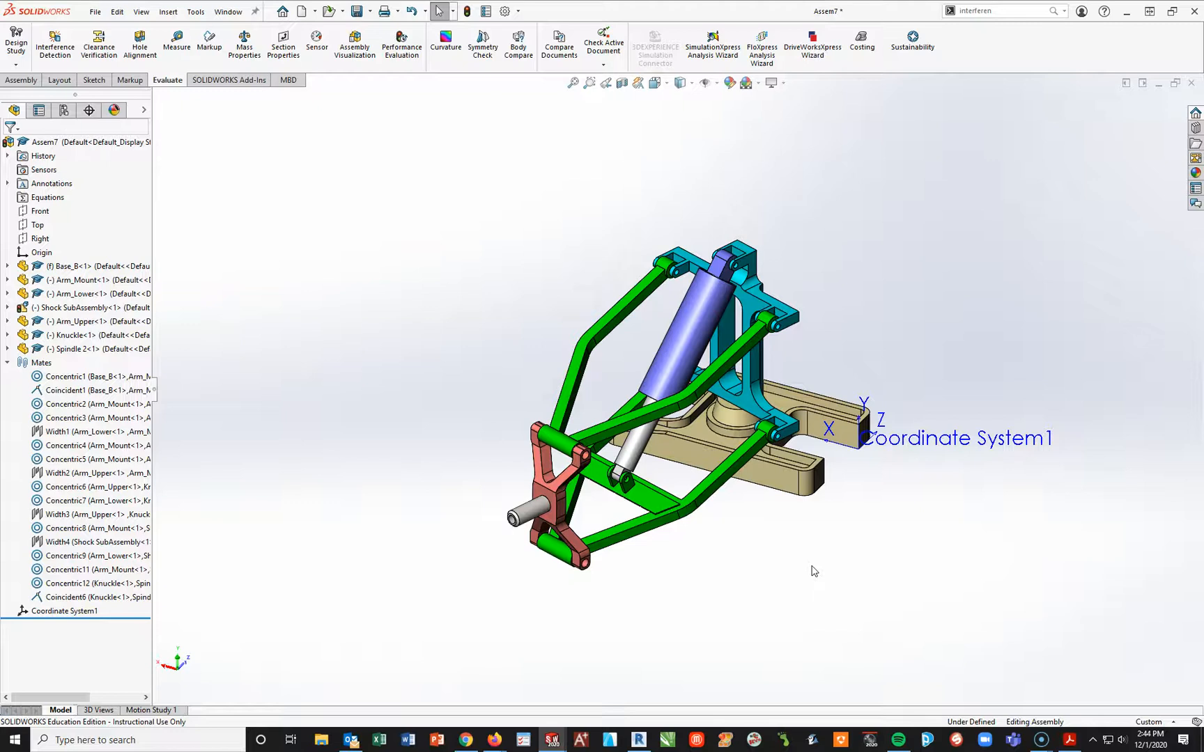
# Add a 15-degree angle mate between the arm mount's side face and the end face of Base_B's leg.
pyautogui.press('space')
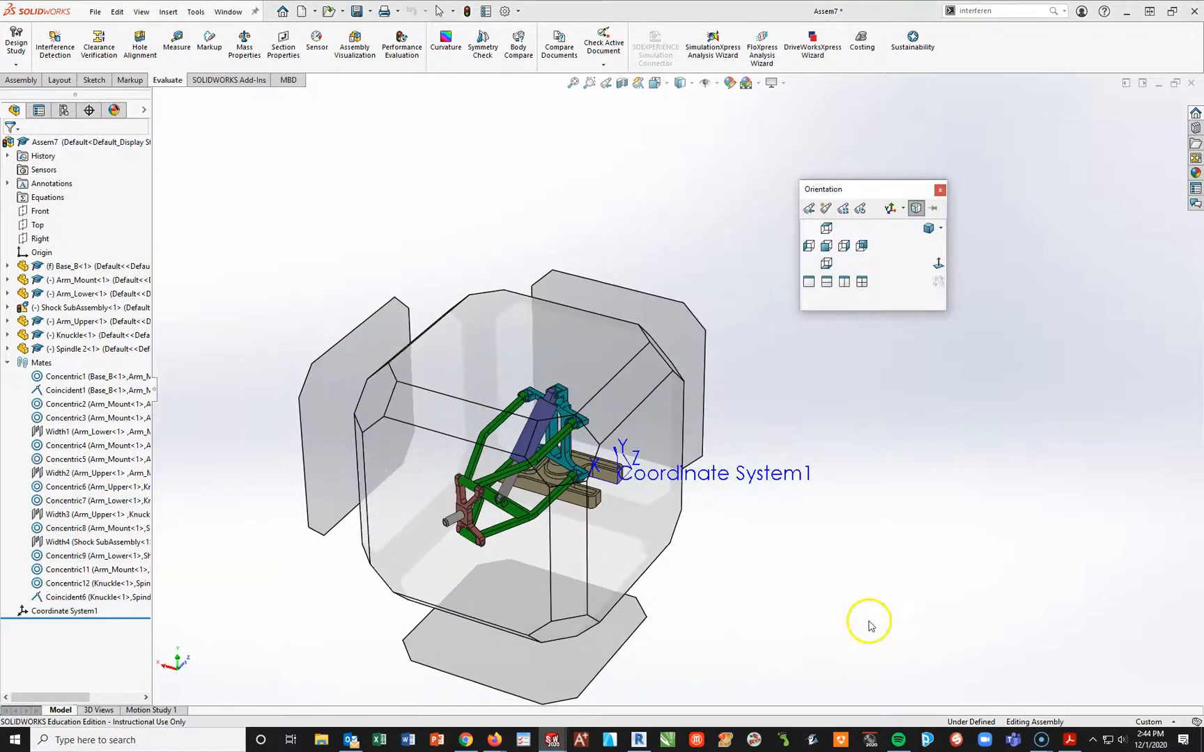
pyautogui.click(729, 460)
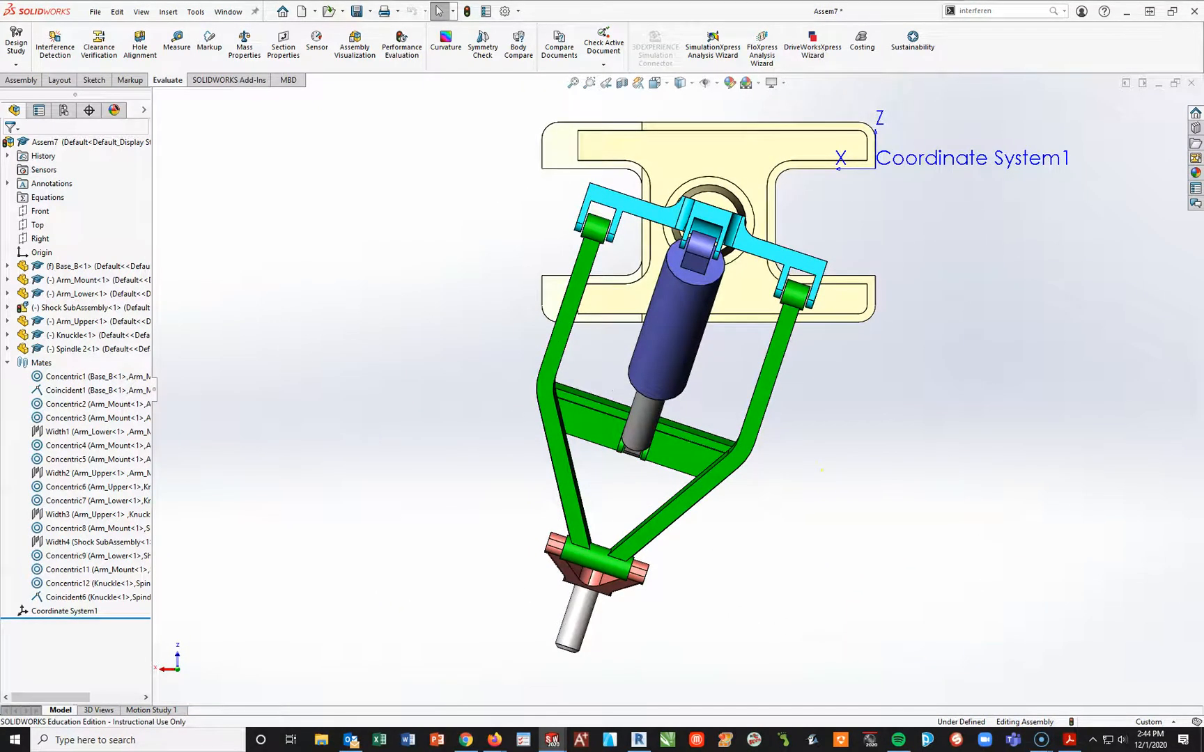
pyautogui.click(20, 80)
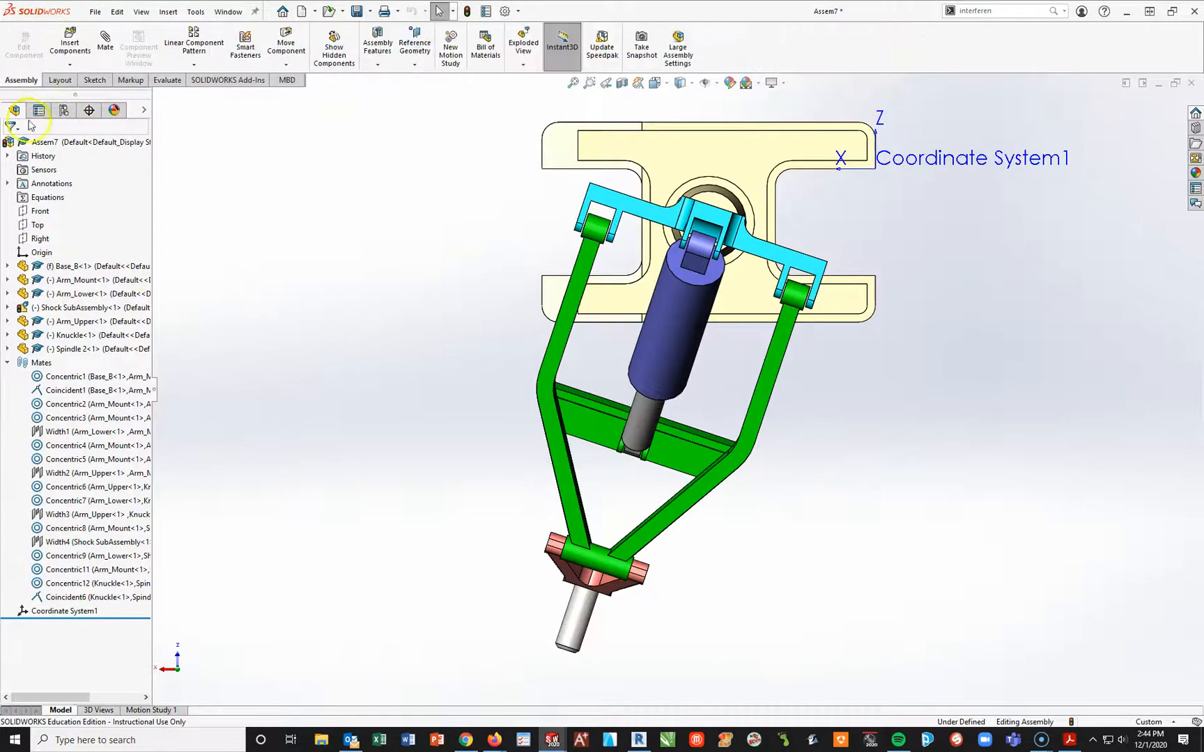
pyautogui.click(103, 46)
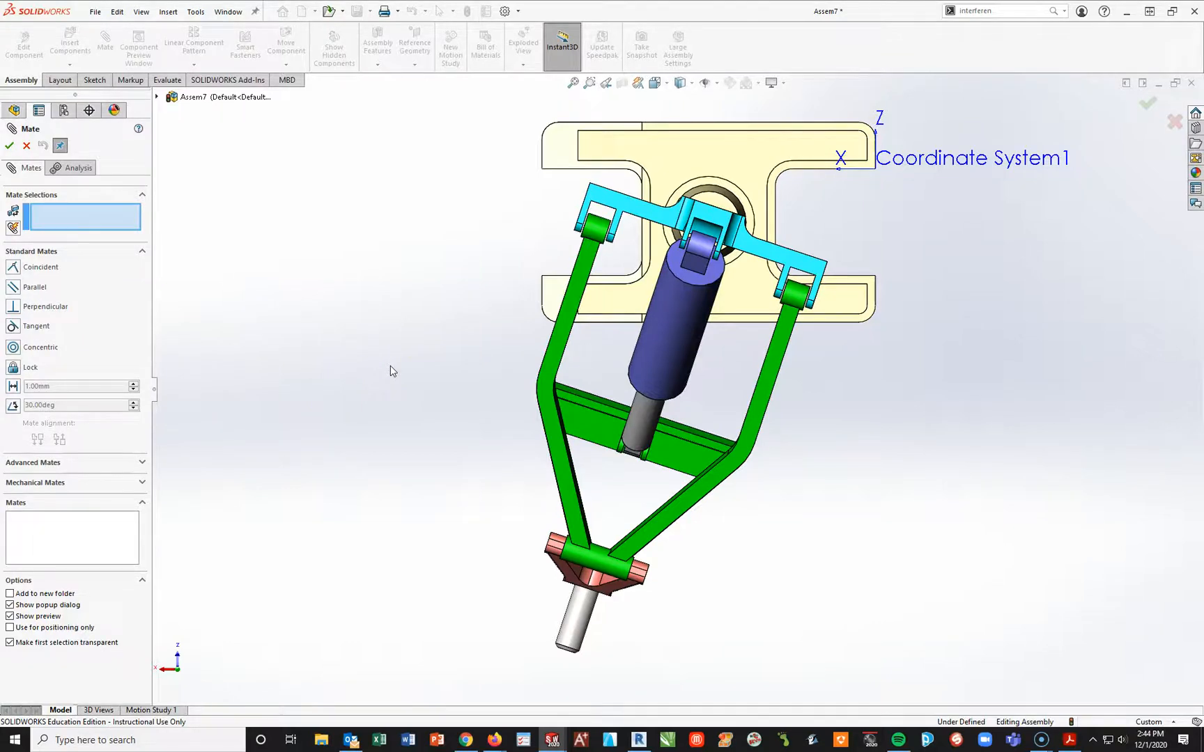
pyautogui.moveTo(524, 210); pyautogui.dragTo(608, 211, button='middle')
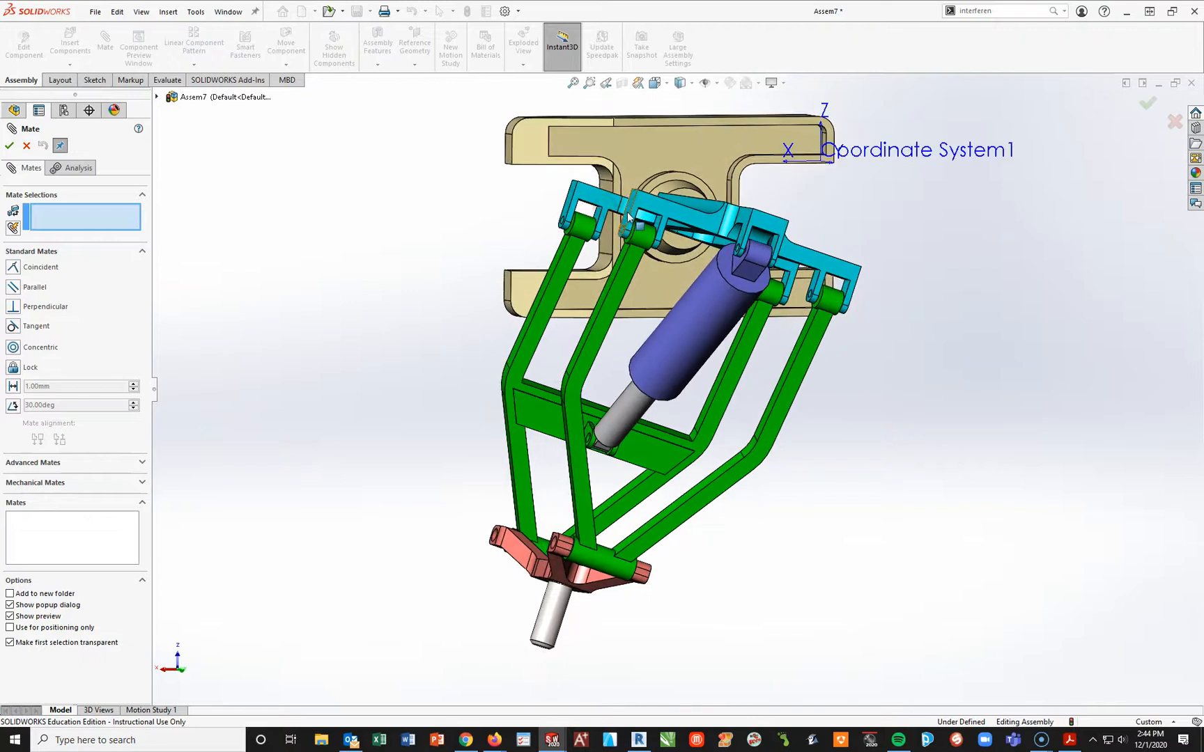
pyautogui.click(628, 217)
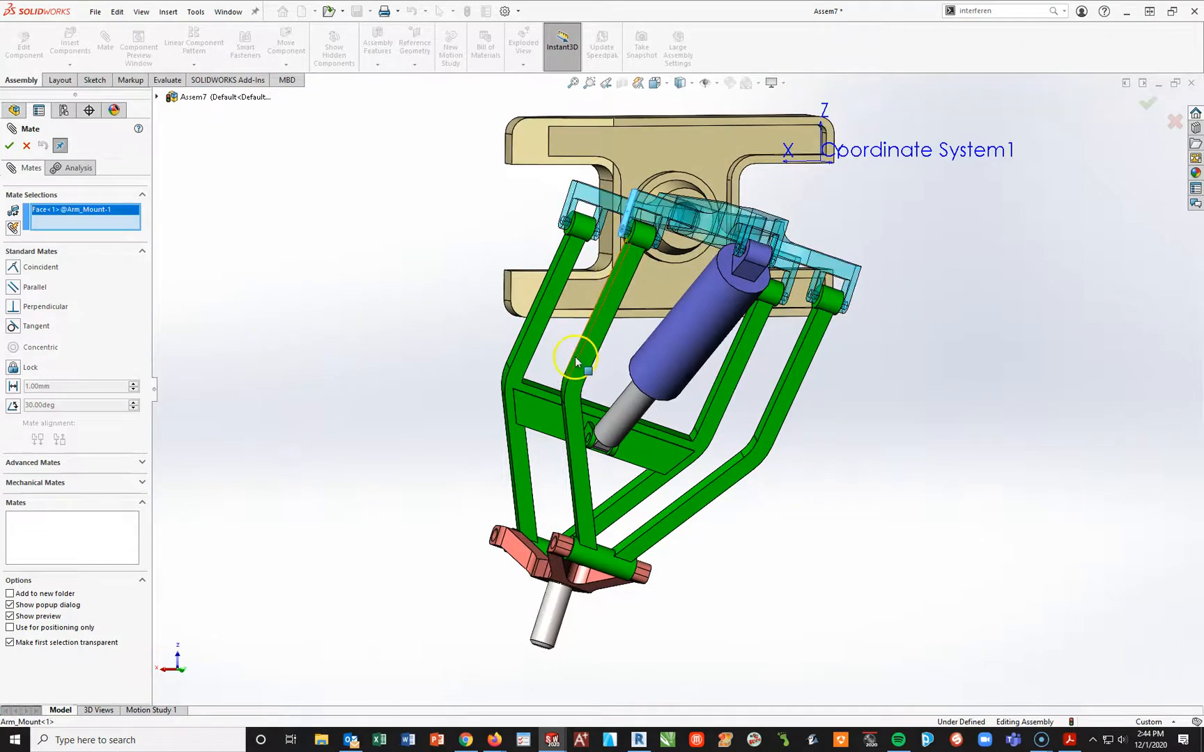
pyautogui.click(509, 153)
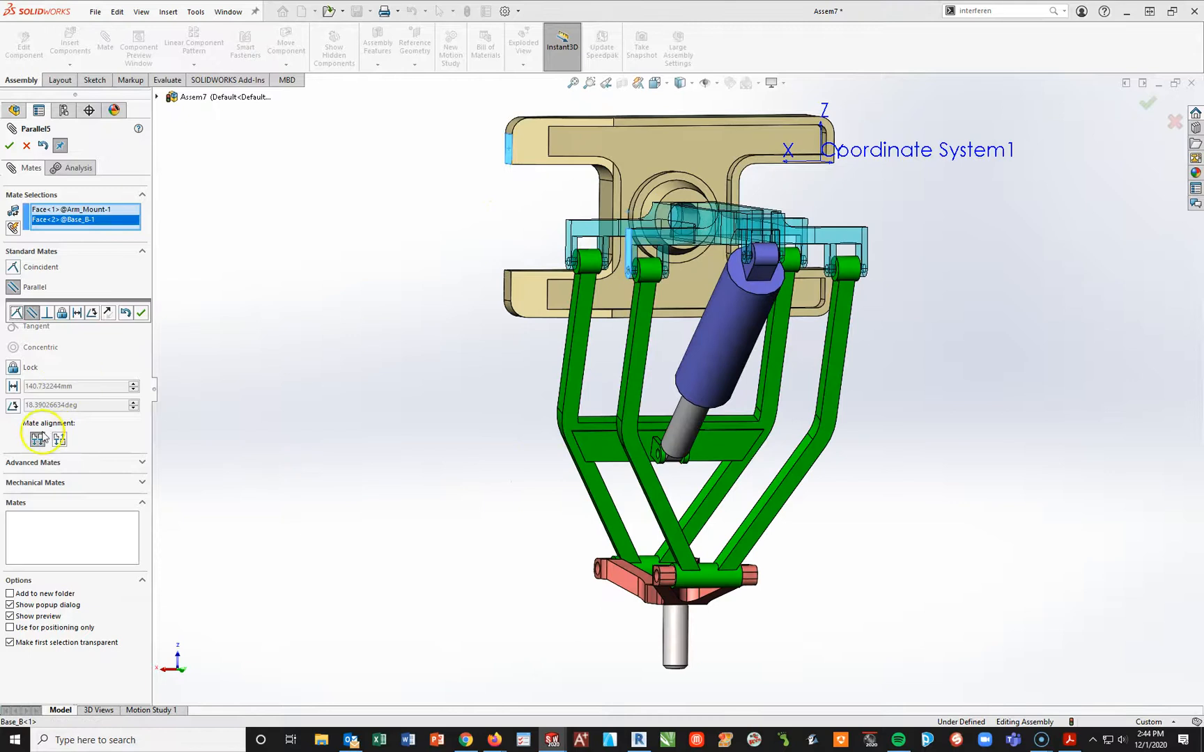
pyautogui.click(12, 406)
pyautogui.write('15')
pyautogui.press('Return')
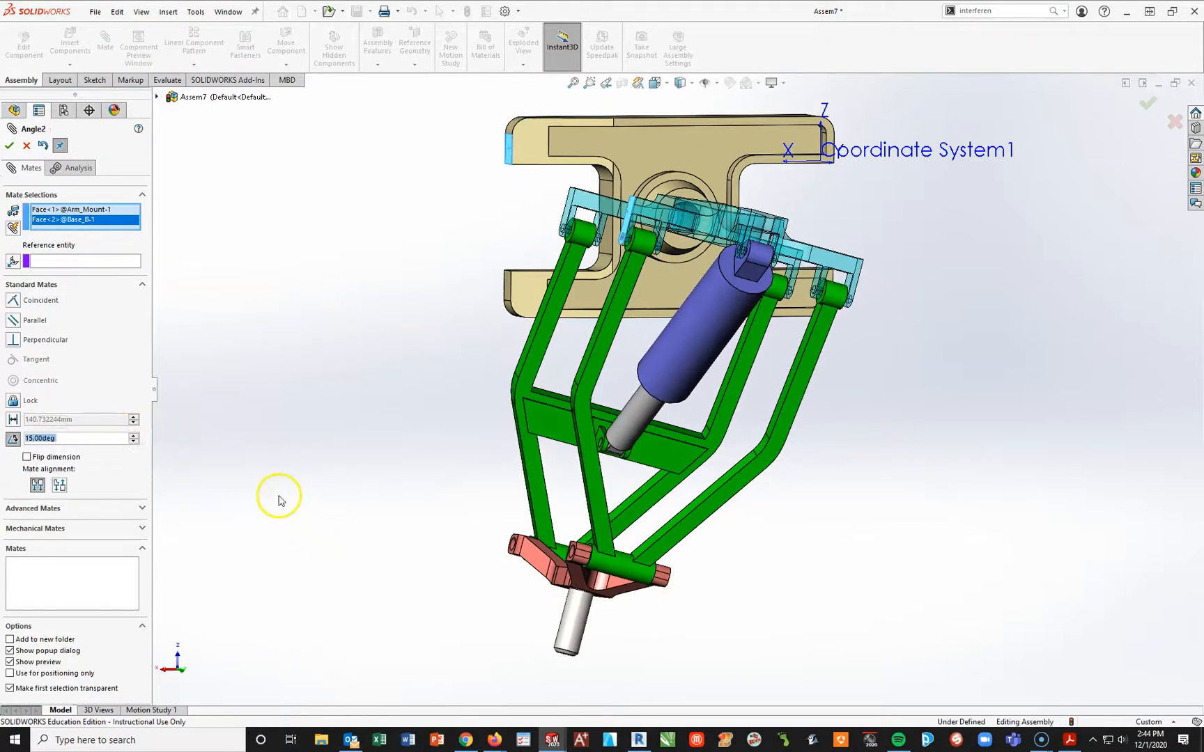
pyautogui.click(10, 146)
pyautogui.moveTo(774, 479); pyautogui.dragTo(667, 279, button='middle')
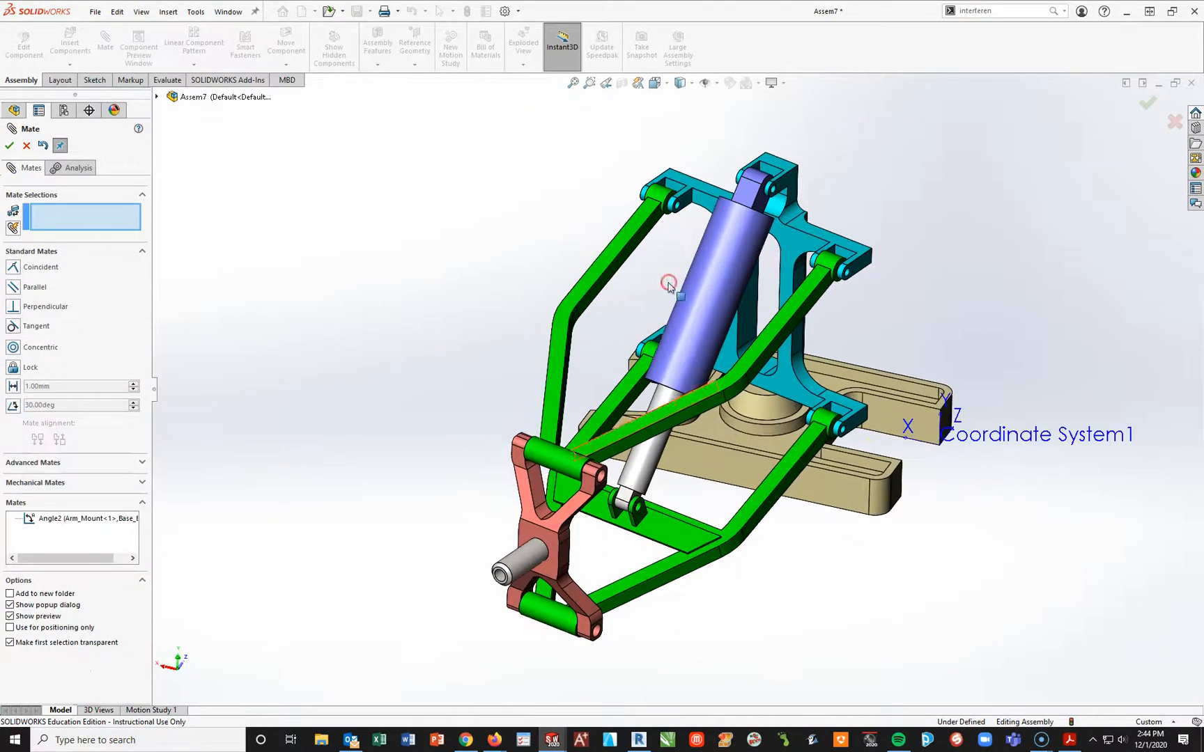
pyautogui.press('space')
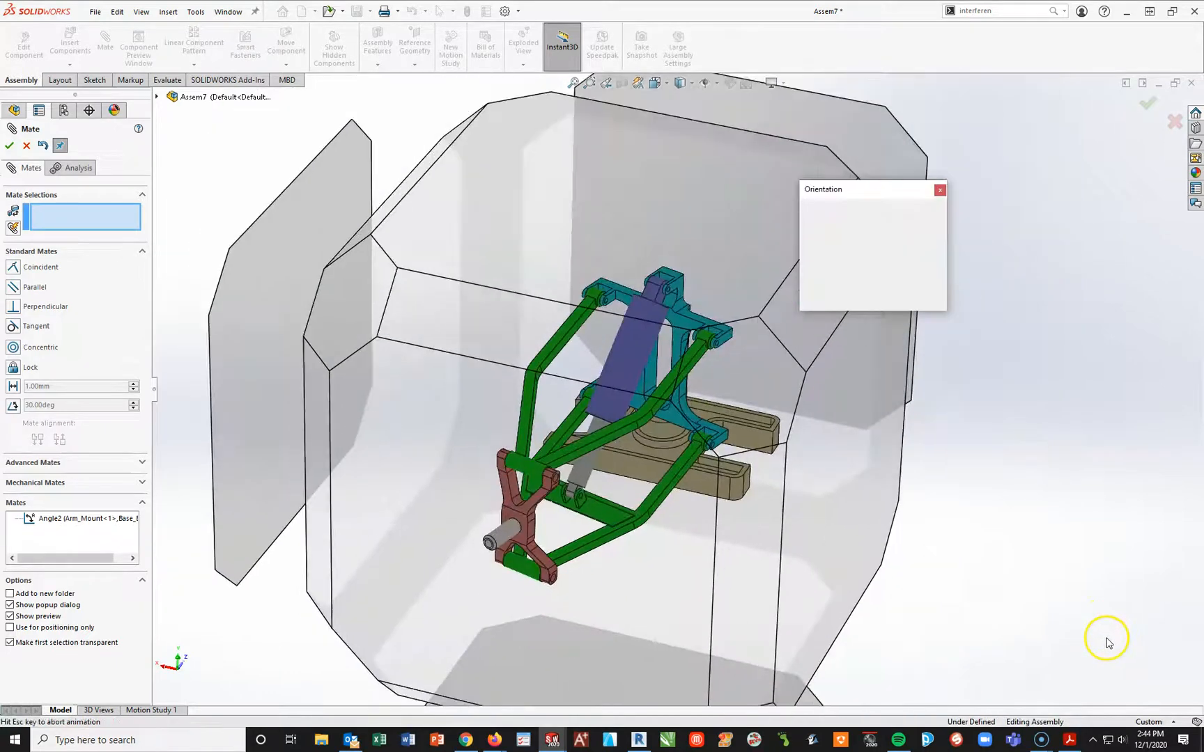
pyautogui.click(557, 333)
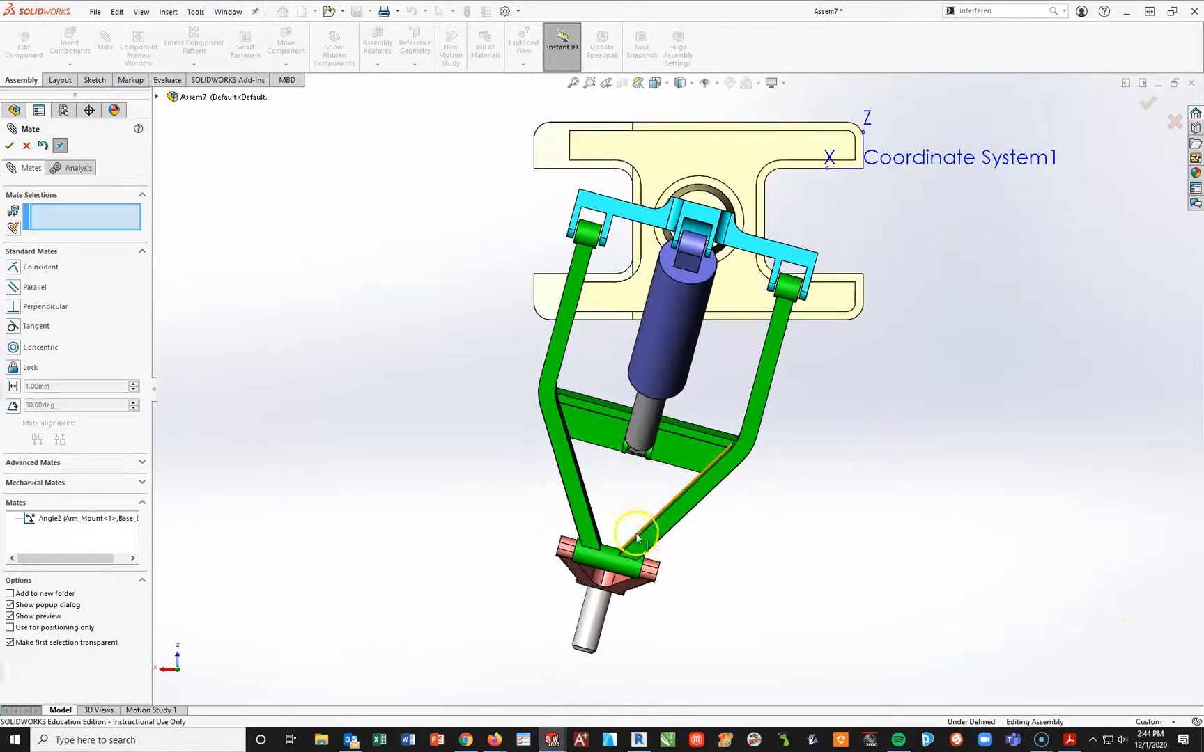
pyautogui.click(9, 145)
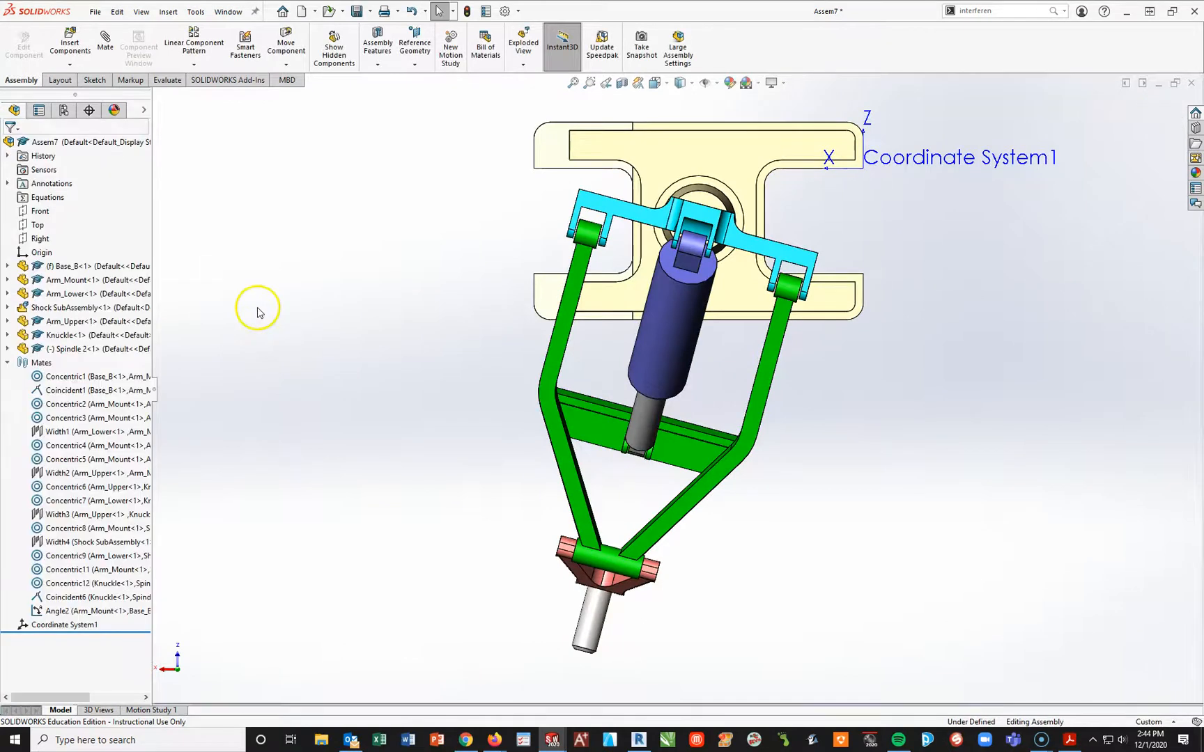
# Compare the assembly with the reference view in the exam PDF in Adobe Acrobat Reader and read the center of mass question.
pyautogui.click(1071, 742)
pyautogui.scroll(-10, 688, 483)
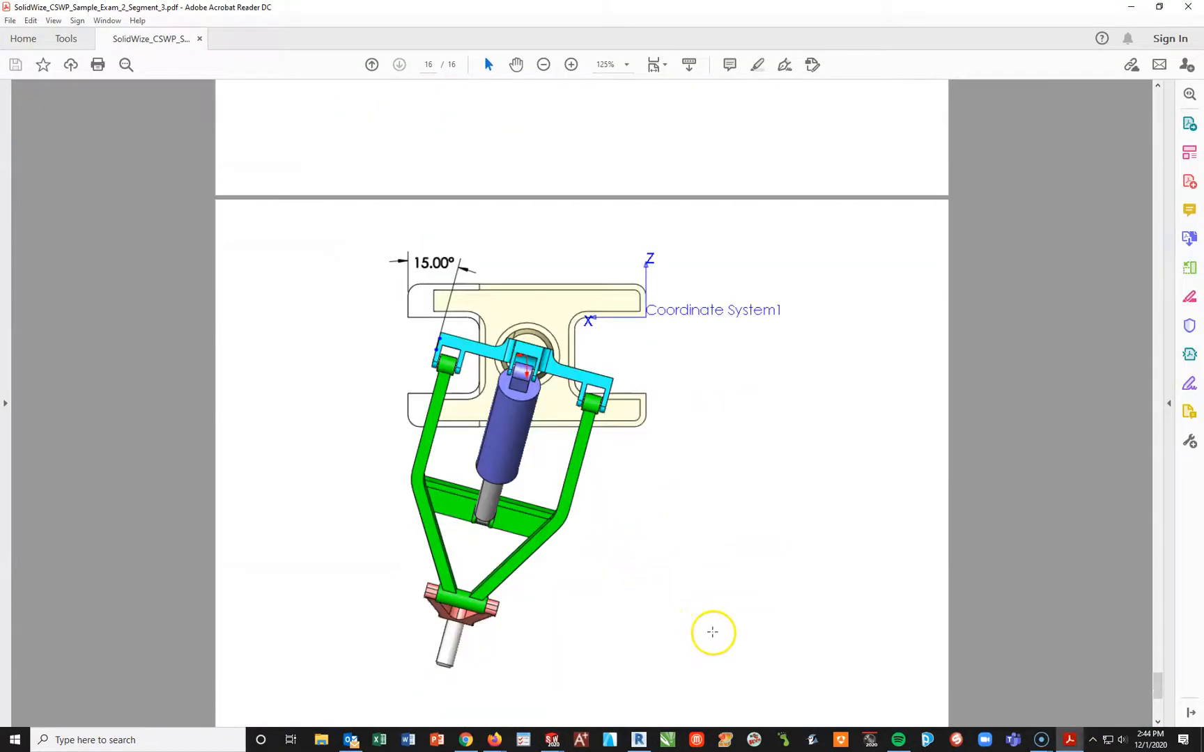
pyautogui.scroll(-3, 712, 631)
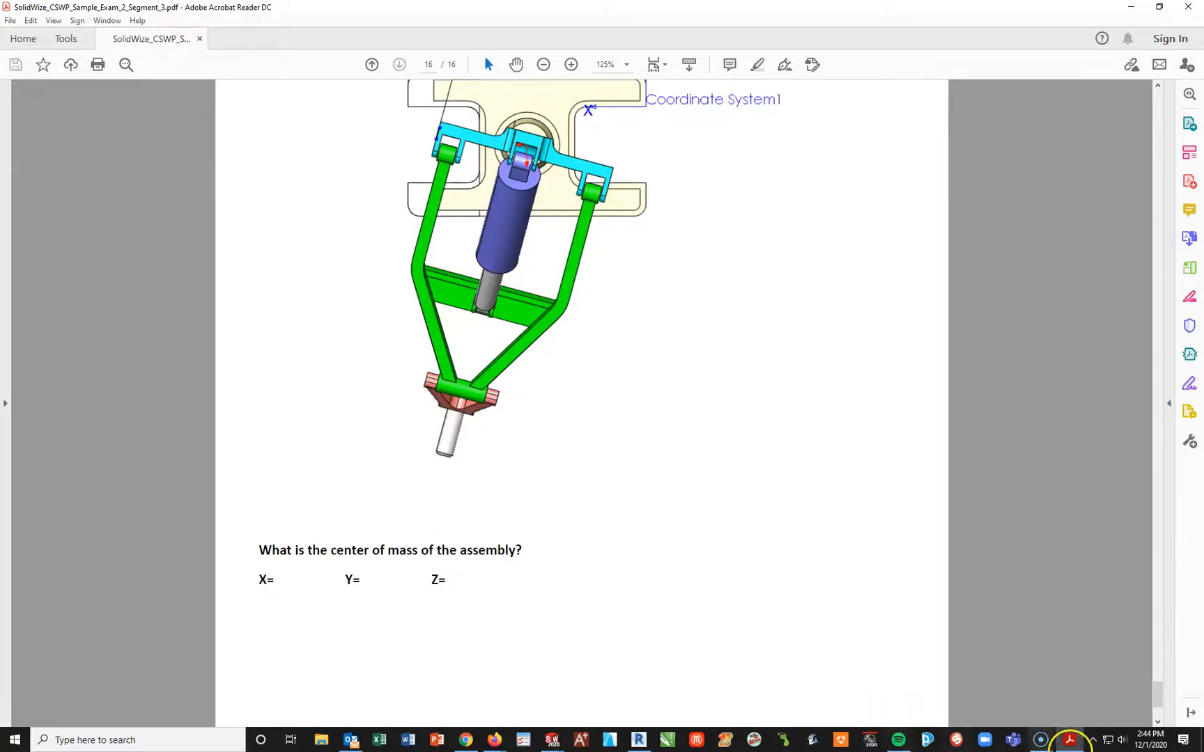
pyautogui.click(1071, 740)
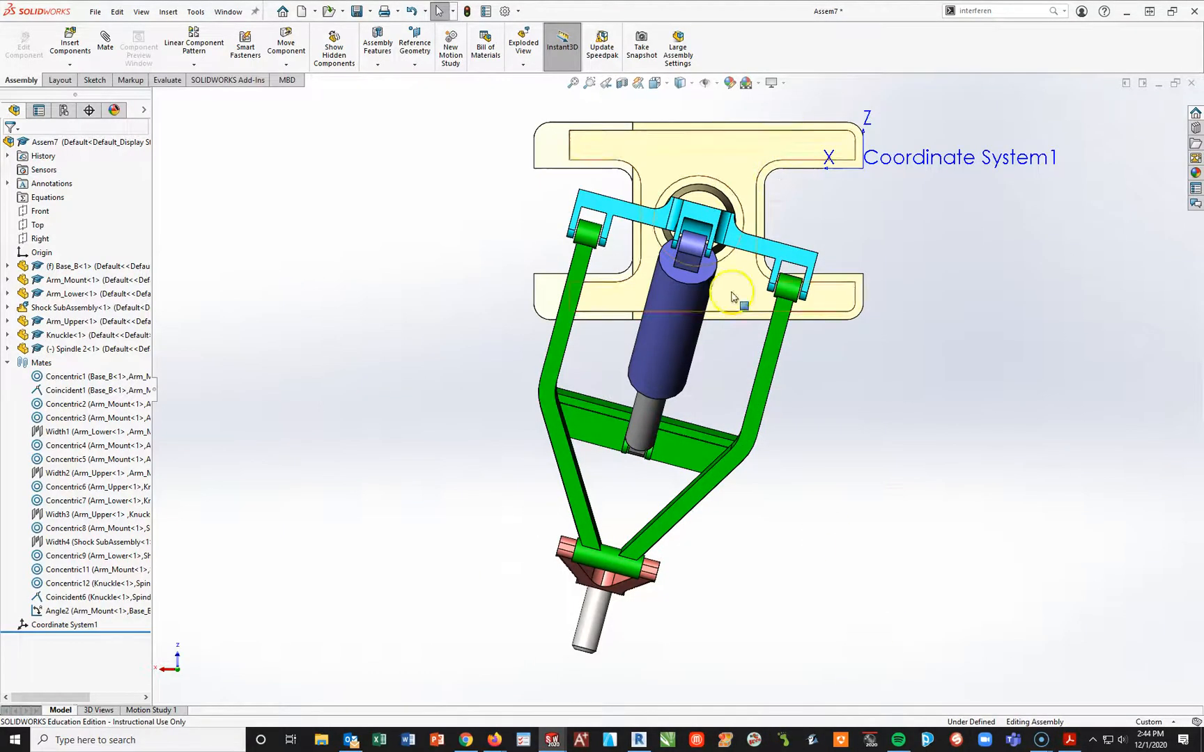
# Evaluate the whole assembly's mass properties, check the coordinate systems offered for reporting its center of mass, and close the report.
pyautogui.click(167, 79)
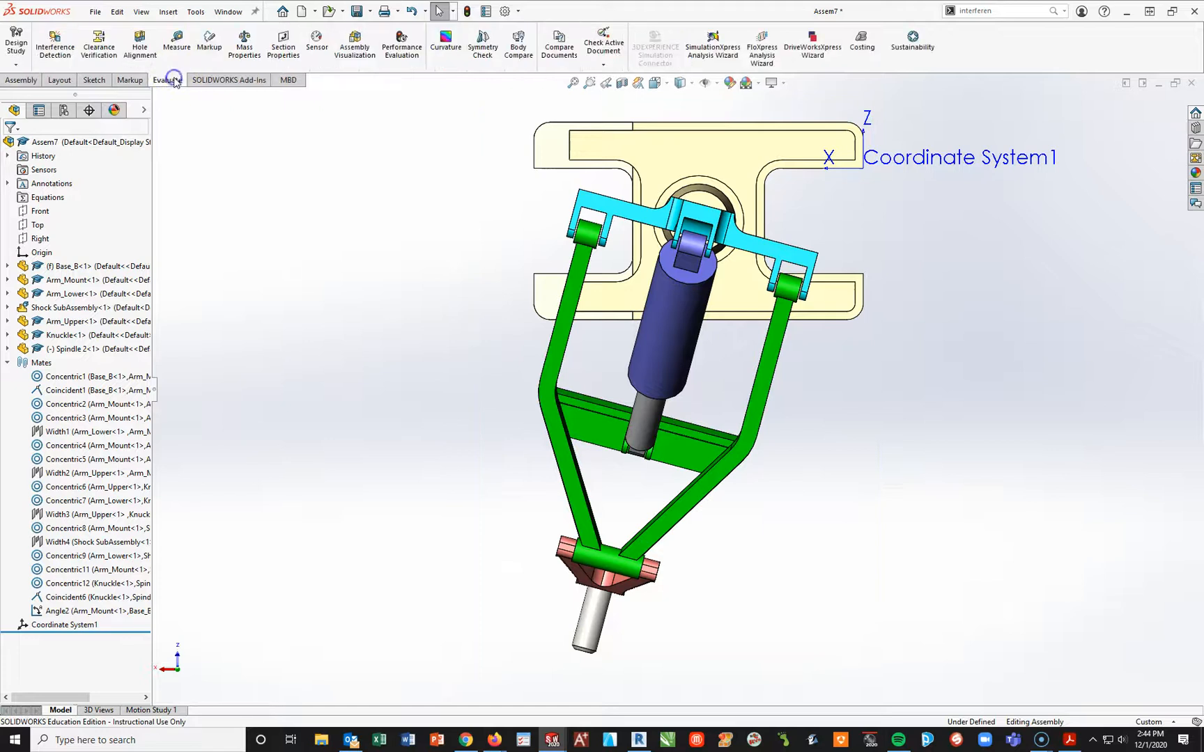
pyautogui.click(256, 46)
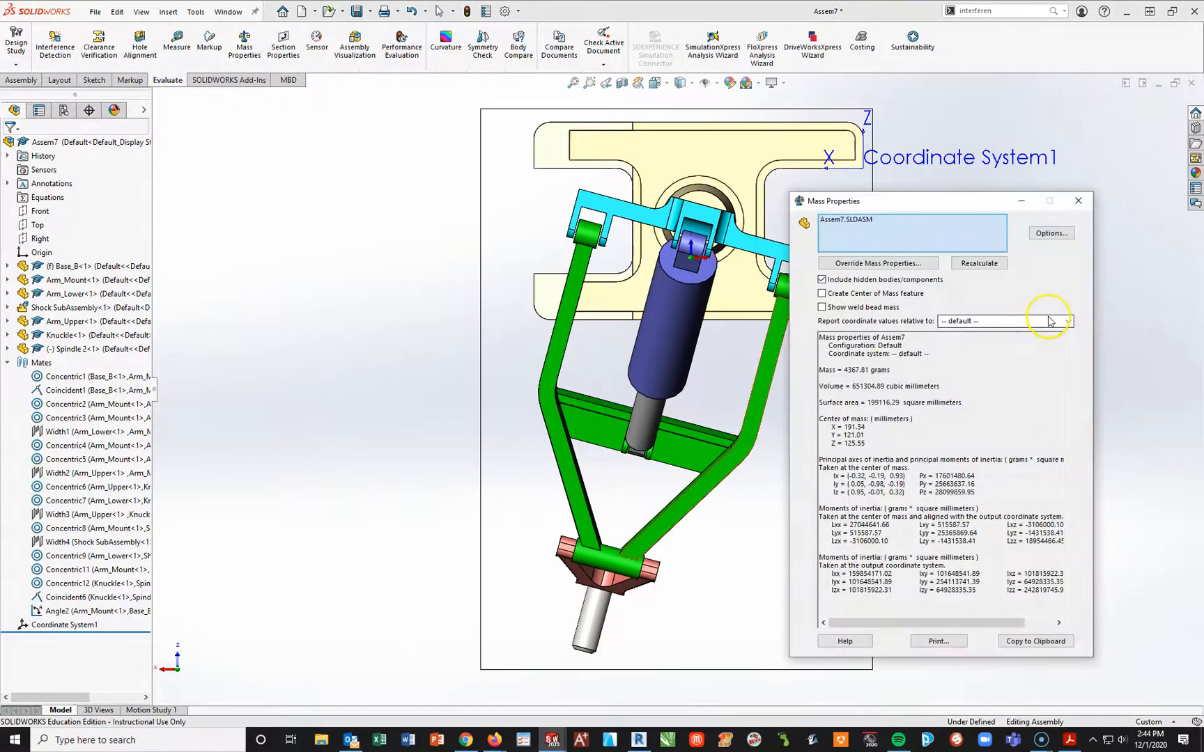
pyautogui.click(1066, 322)
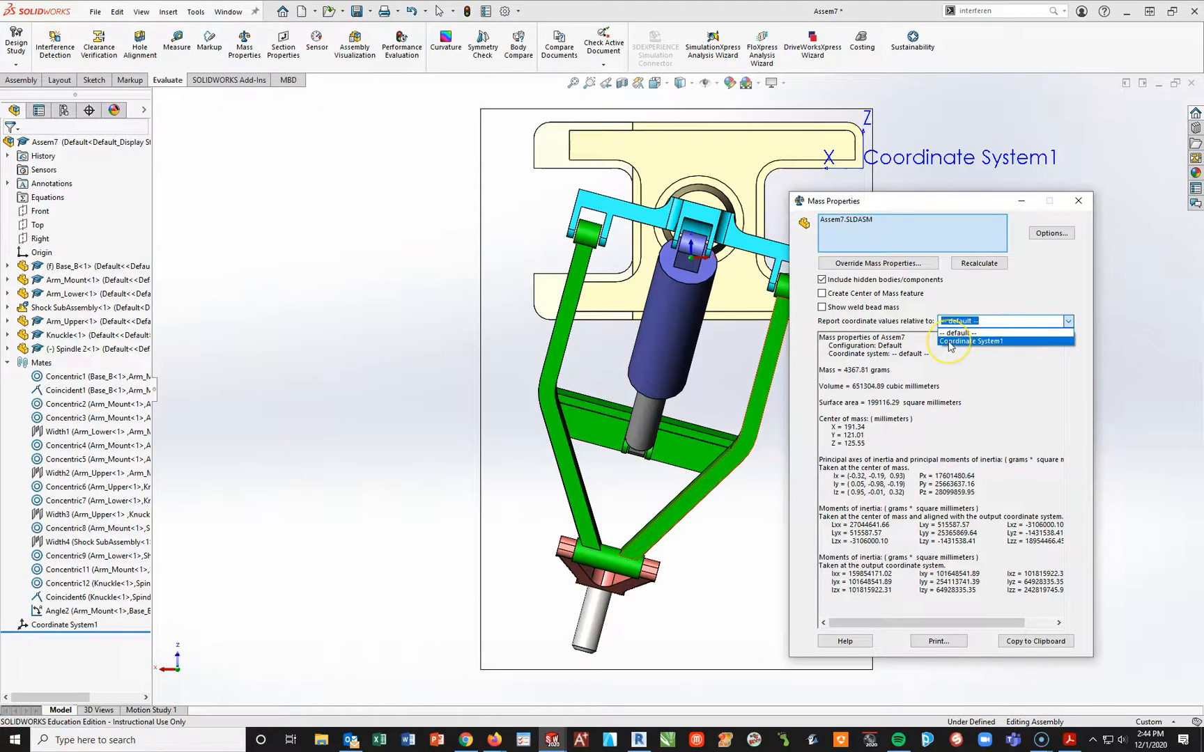
pyautogui.click(1124, 301)
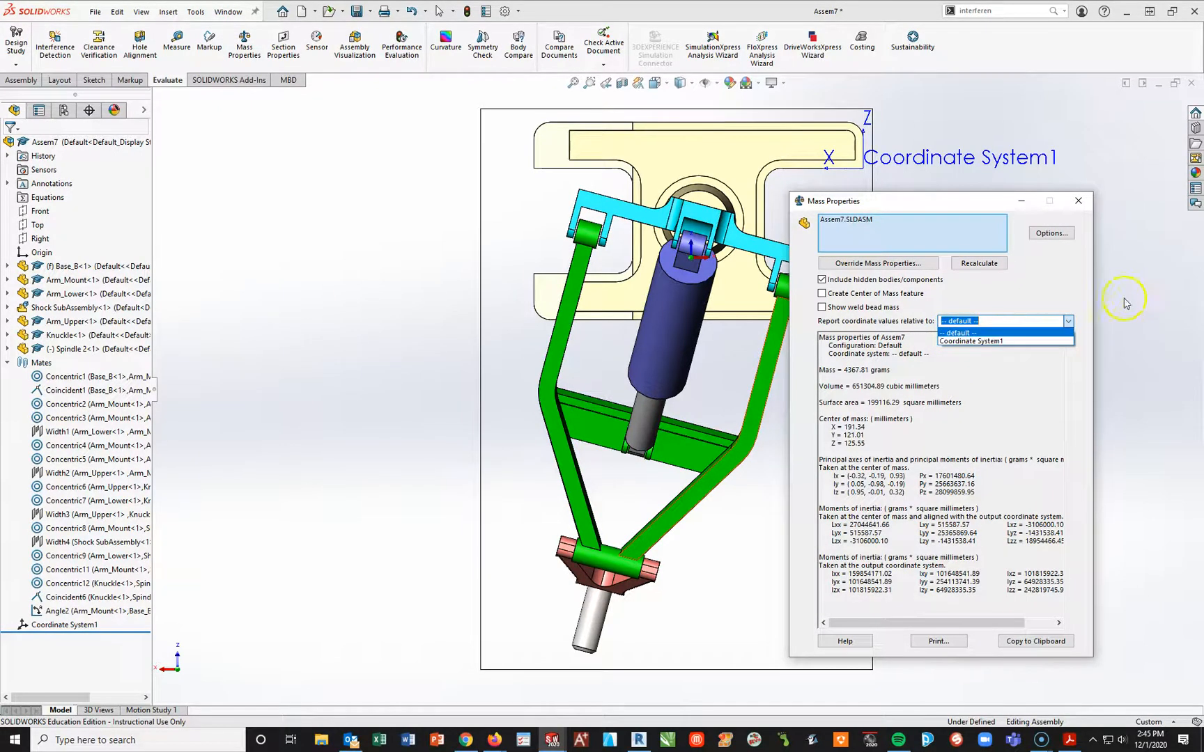
pyautogui.click(1084, 208)
pyautogui.click(1078, 201)
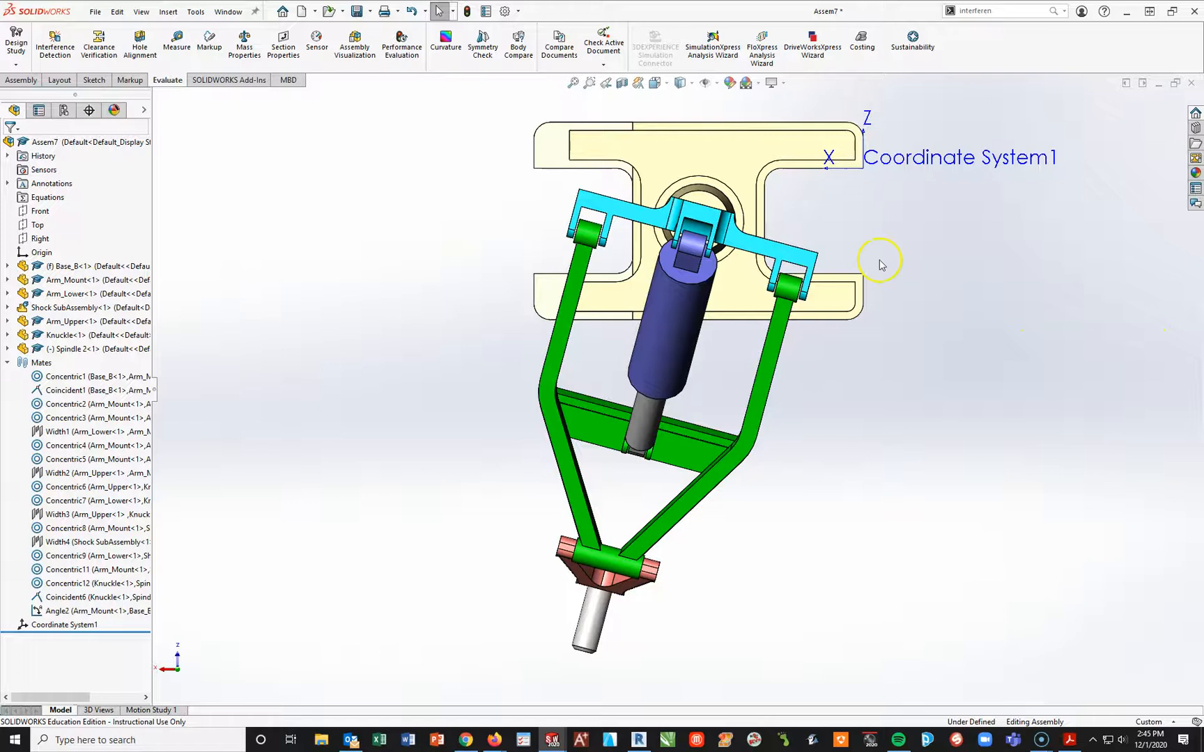
# Save the assembly as "Final Assembly Exam 2" in the CSWP Part 3 Example 2 folder.
pyautogui.click(365, 12)
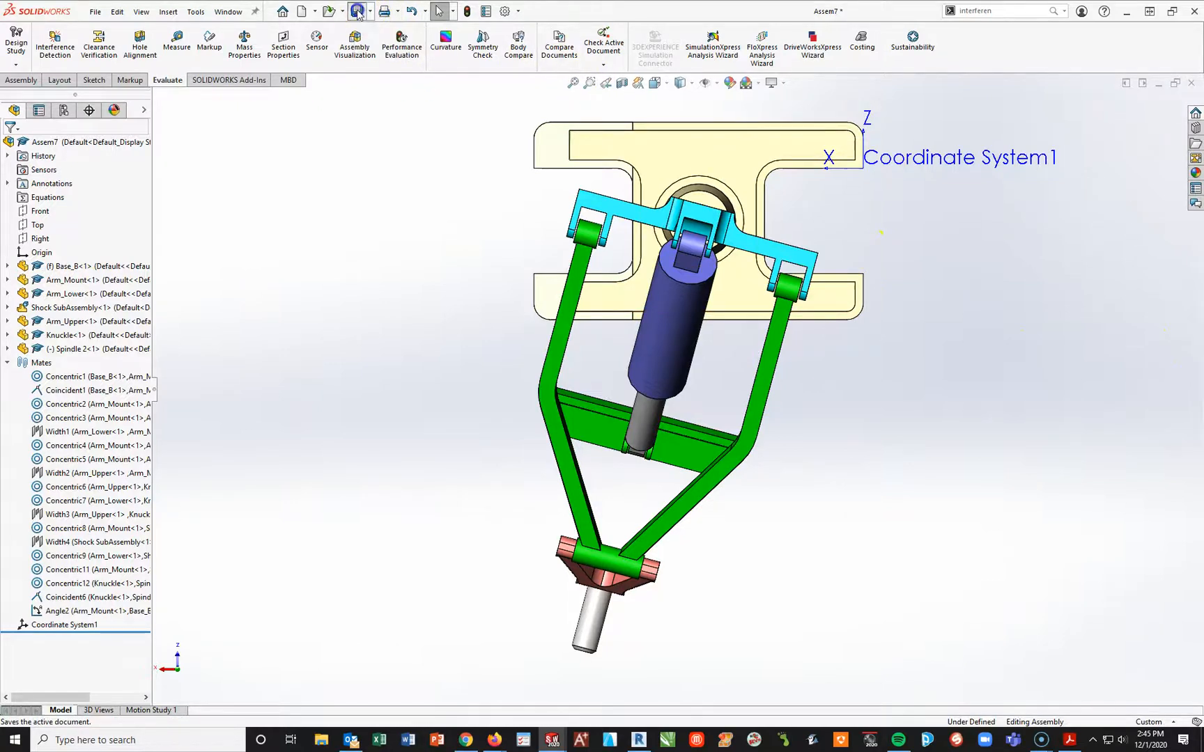
pyautogui.click(256, 200)
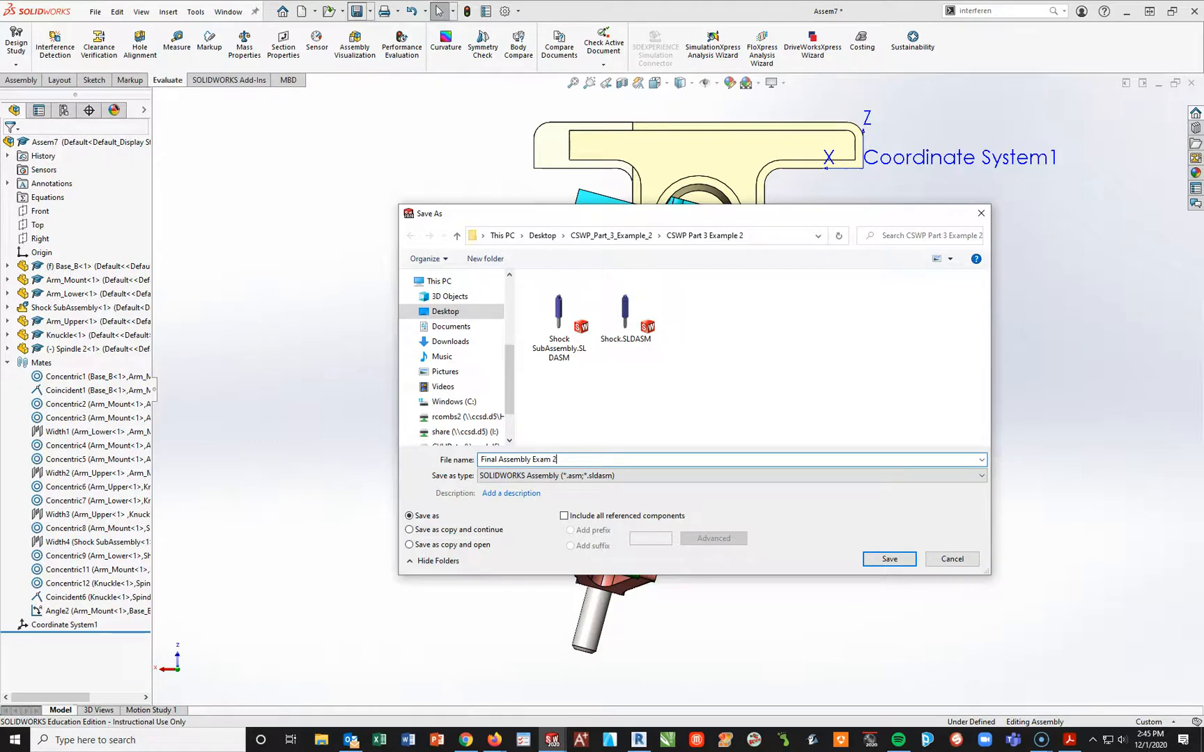
pyautogui.click(902, 559)
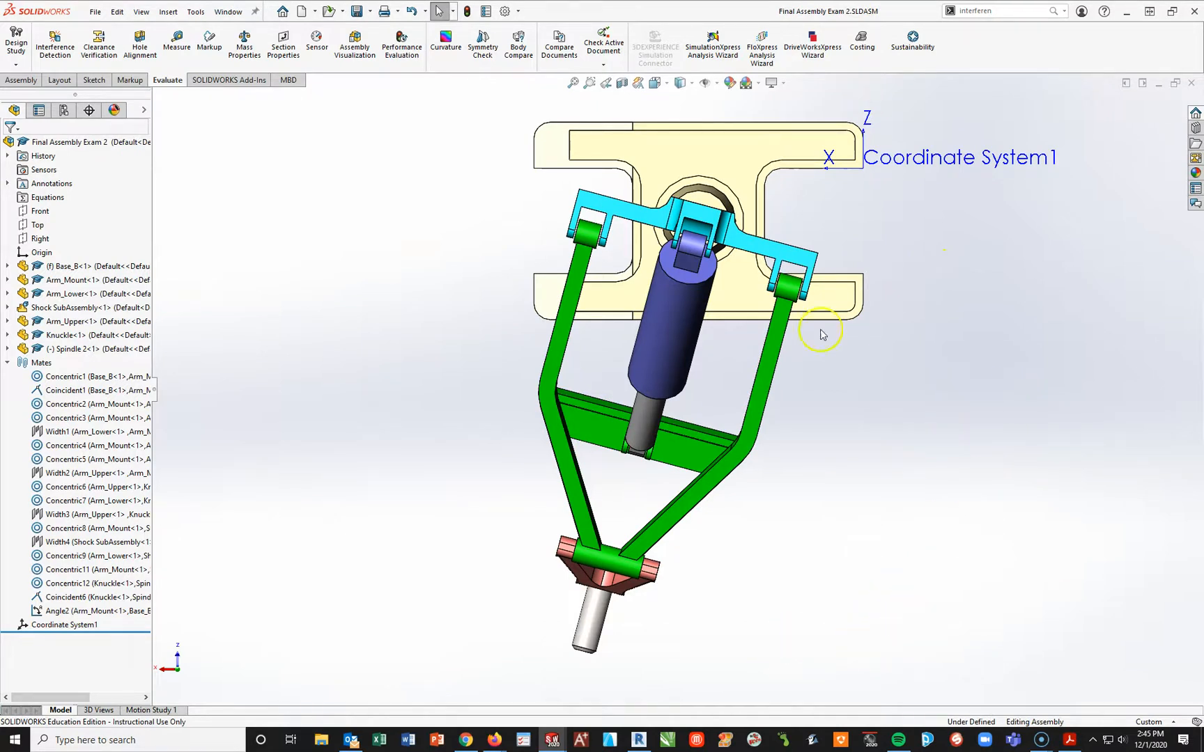
# Switch to the Solidworks CSWA/CSWP Prep assignment in Firefox and open its parent Remote Learning Materials folder in Schoology.
pyautogui.click(477, 731)
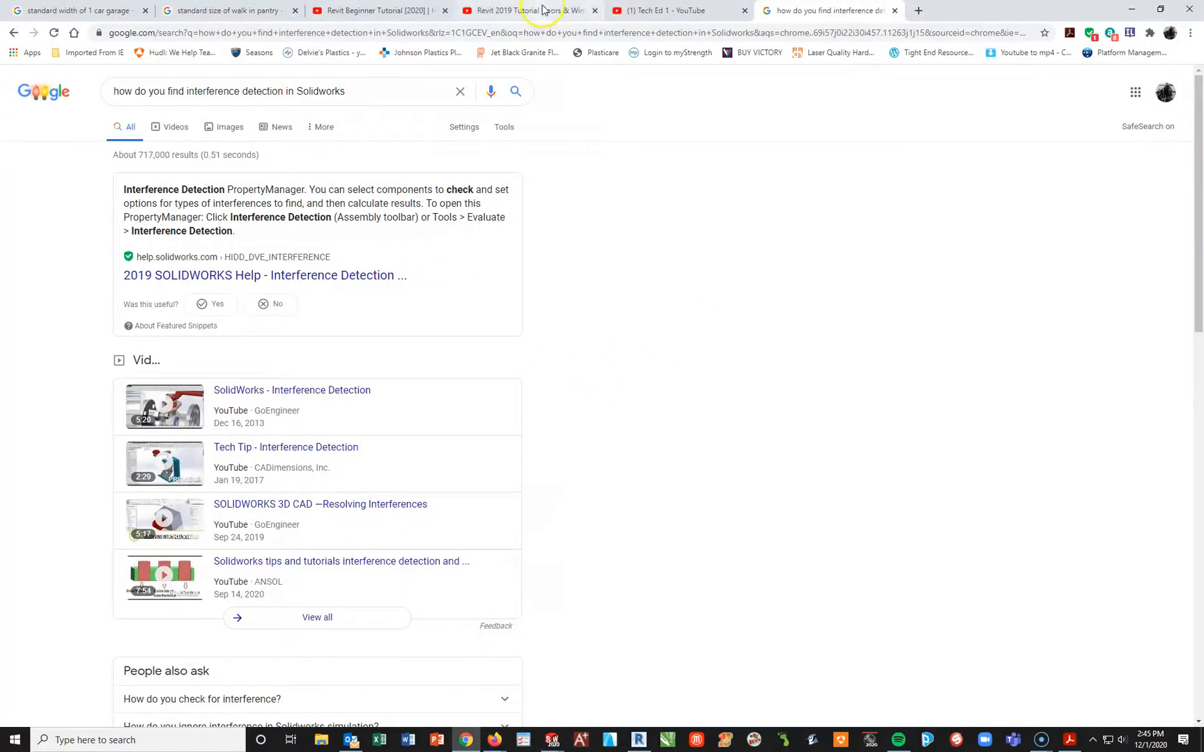
pyautogui.moveTo(487, 732)
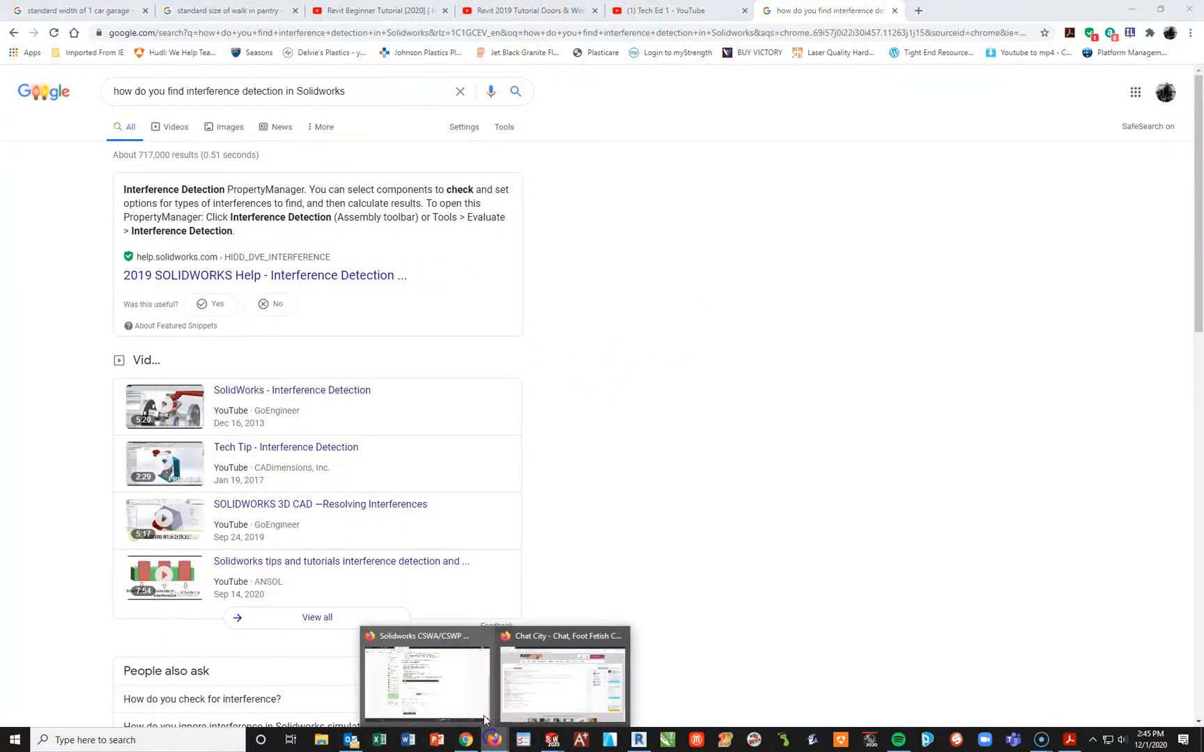
pyautogui.click(460, 686)
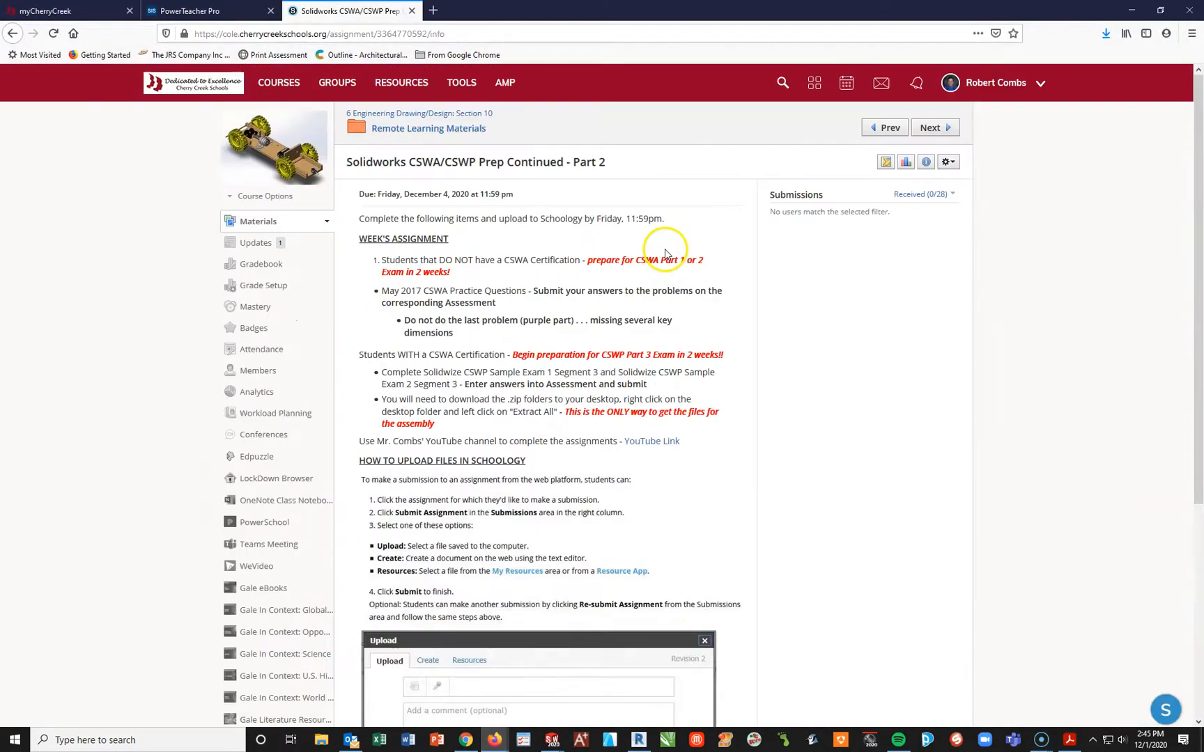
pyautogui.click(428, 129)
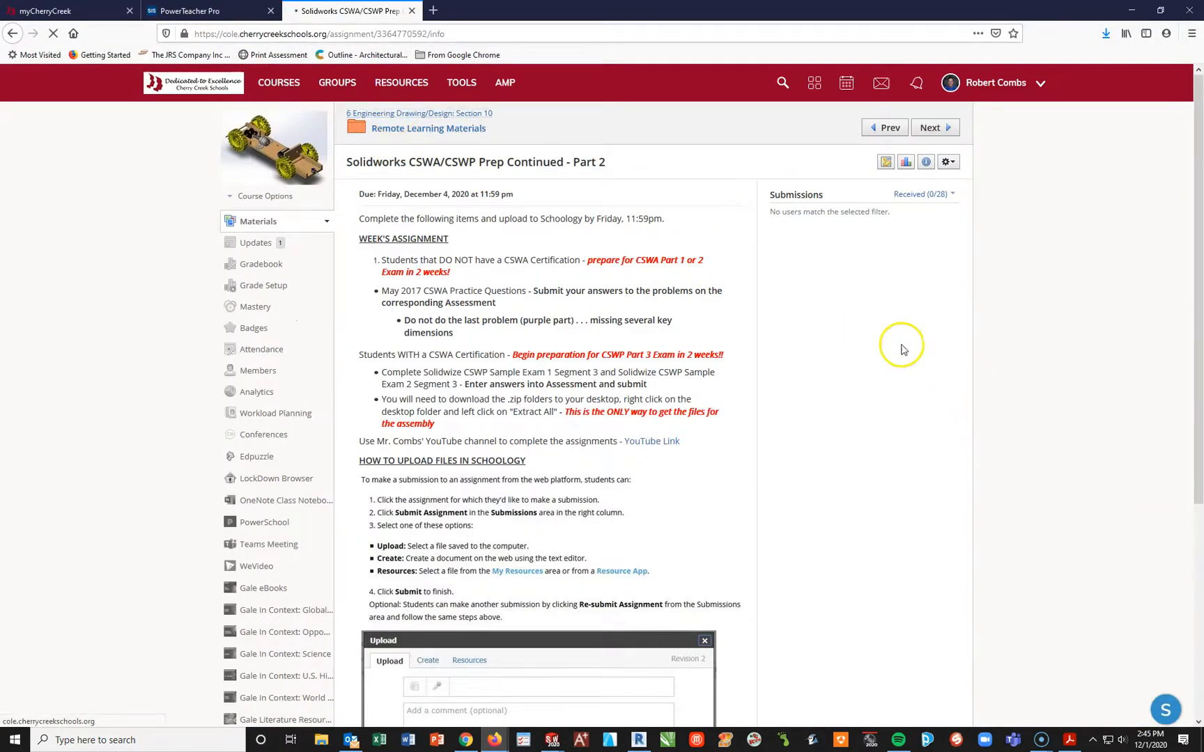